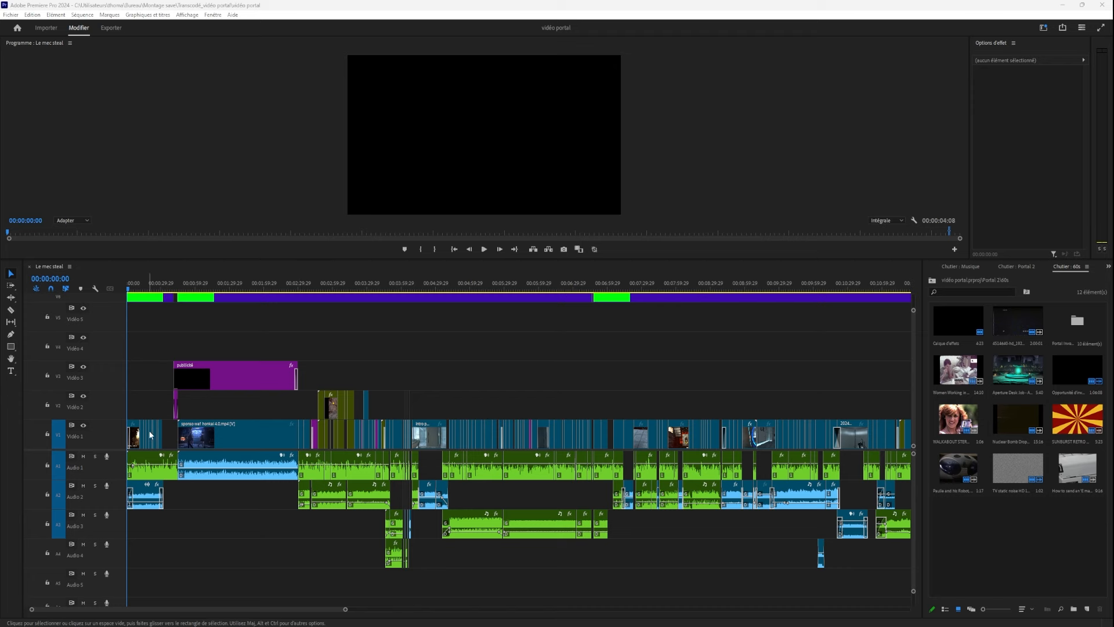
Preview the opening of the sequence up to about 14 seconds and select the voice-over clip on Audio 1.
scroll(147, 404, up, 6)
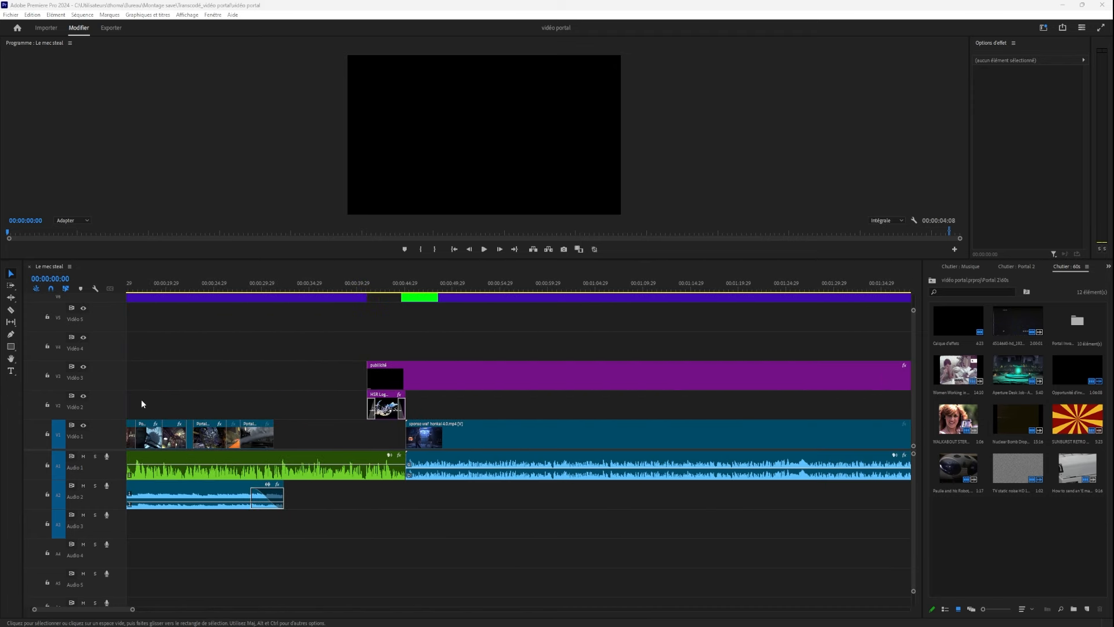
scroll(175, 301, up, 5)
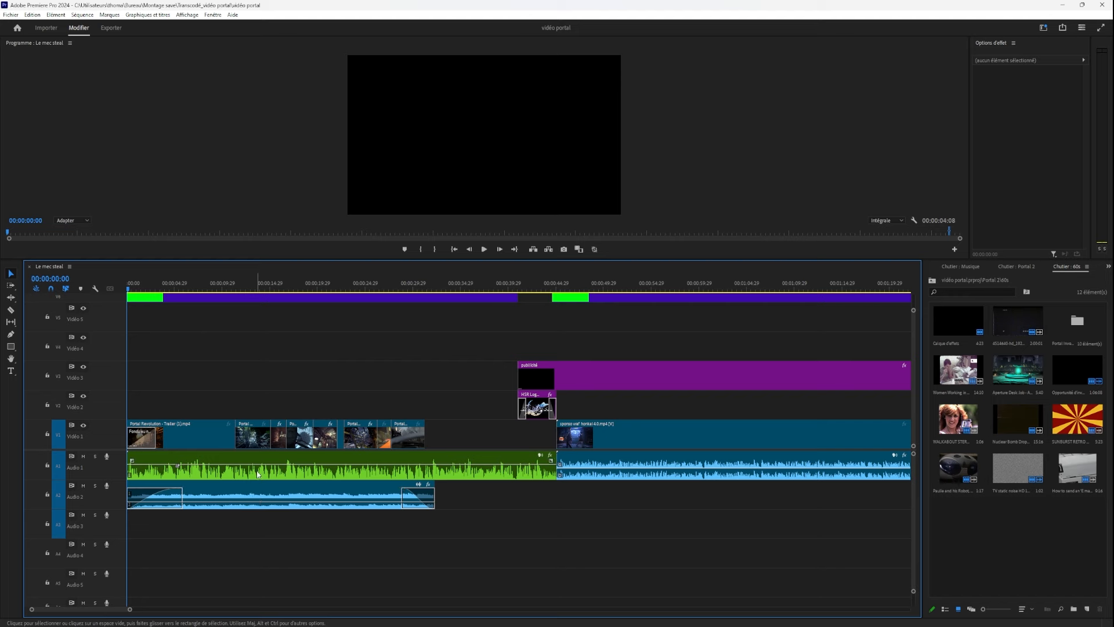
drag(223, 279, 263, 276)
click(293, 460)
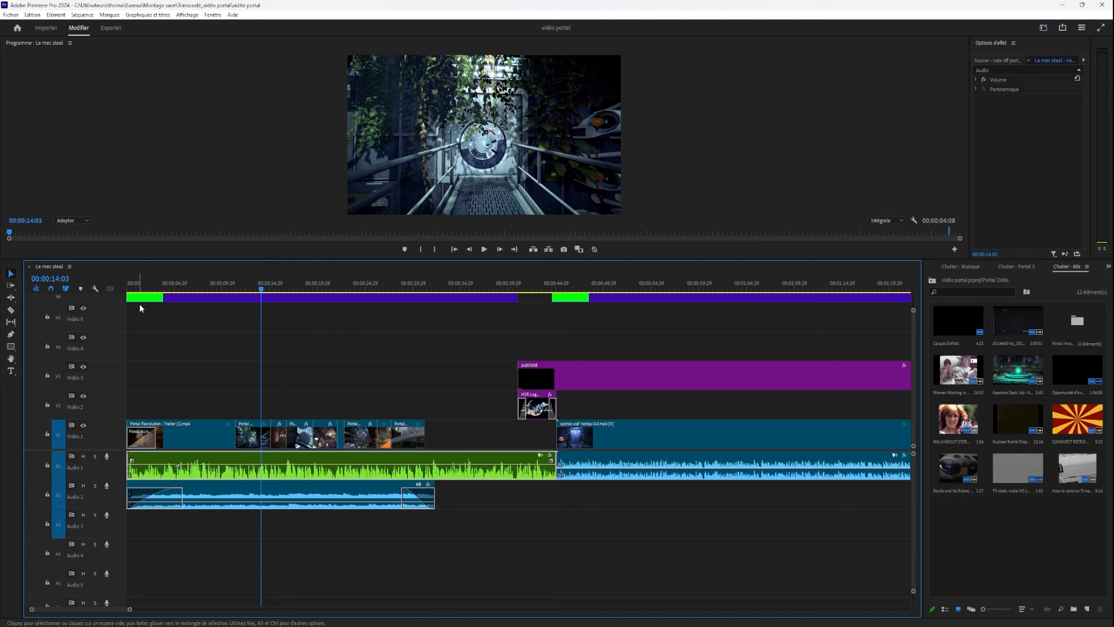
Disable the UltraKey effect on the hamster clip at the start and preview the result from the opening to about 00:02:36.
click(143, 283)
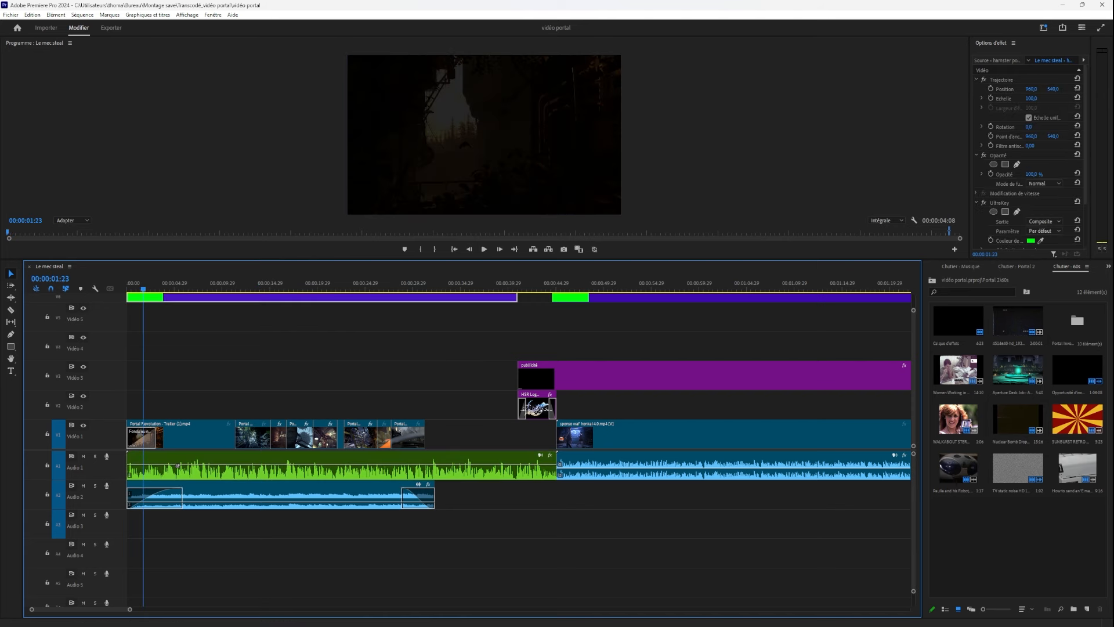
click(983, 202)
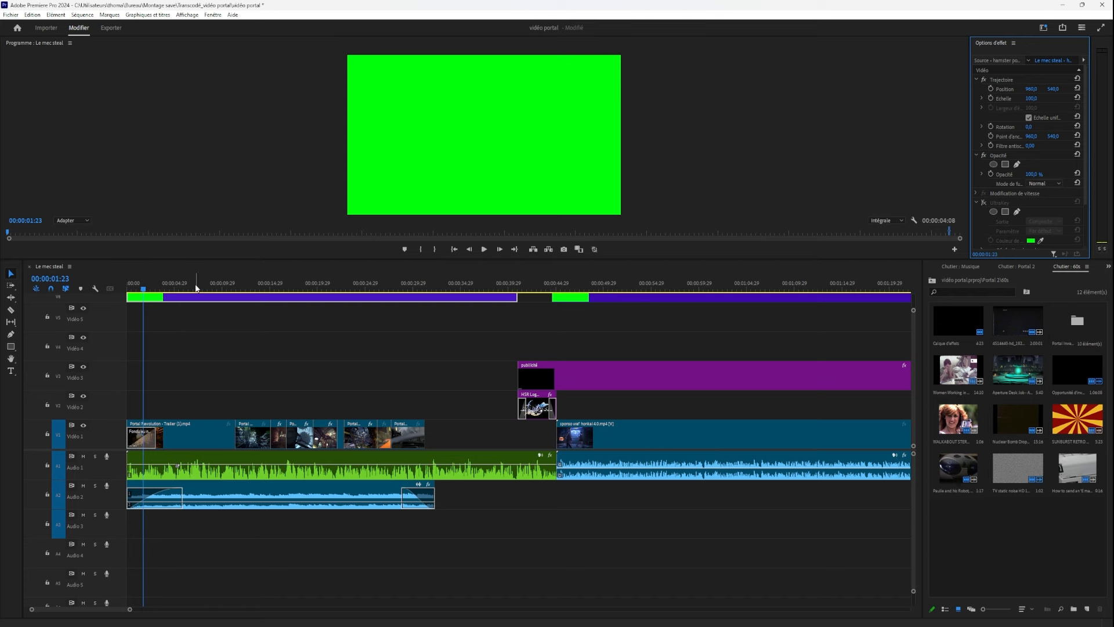
drag(230, 283, 133, 281)
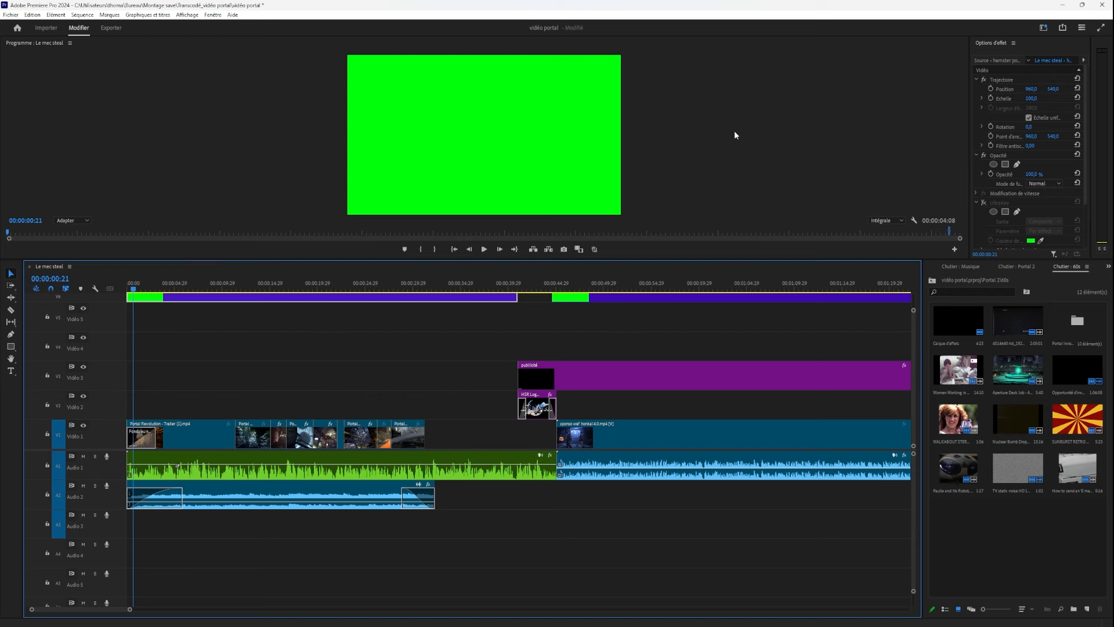
drag(561, 285, 629, 301)
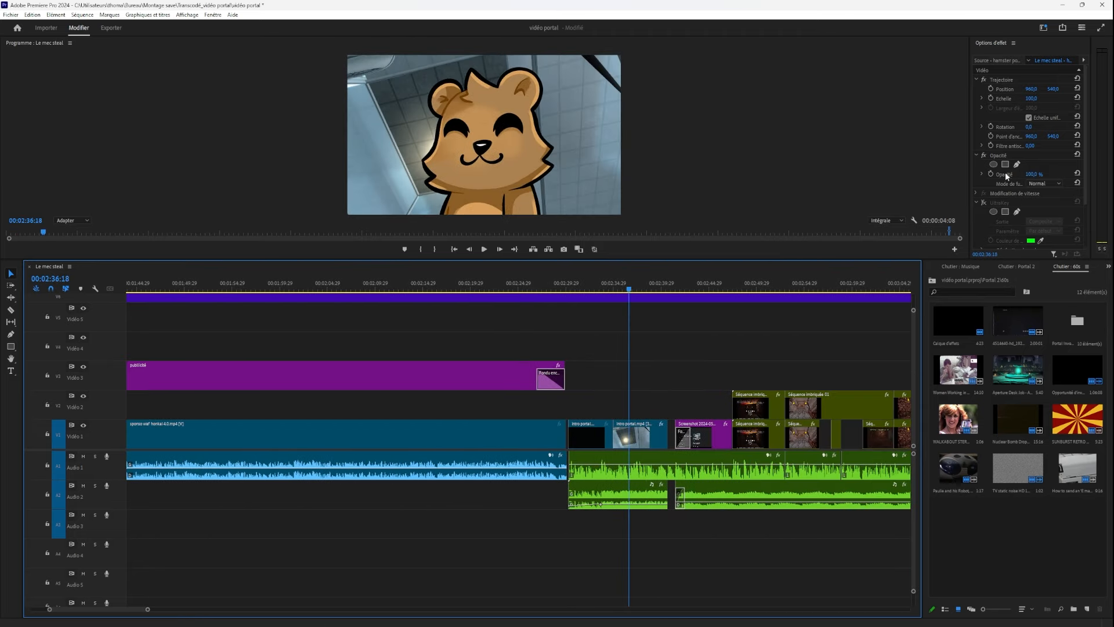
Switch UltraKey on and off again at 00:02:36:18 to compare the hamster with and without its green background.
click(984, 202)
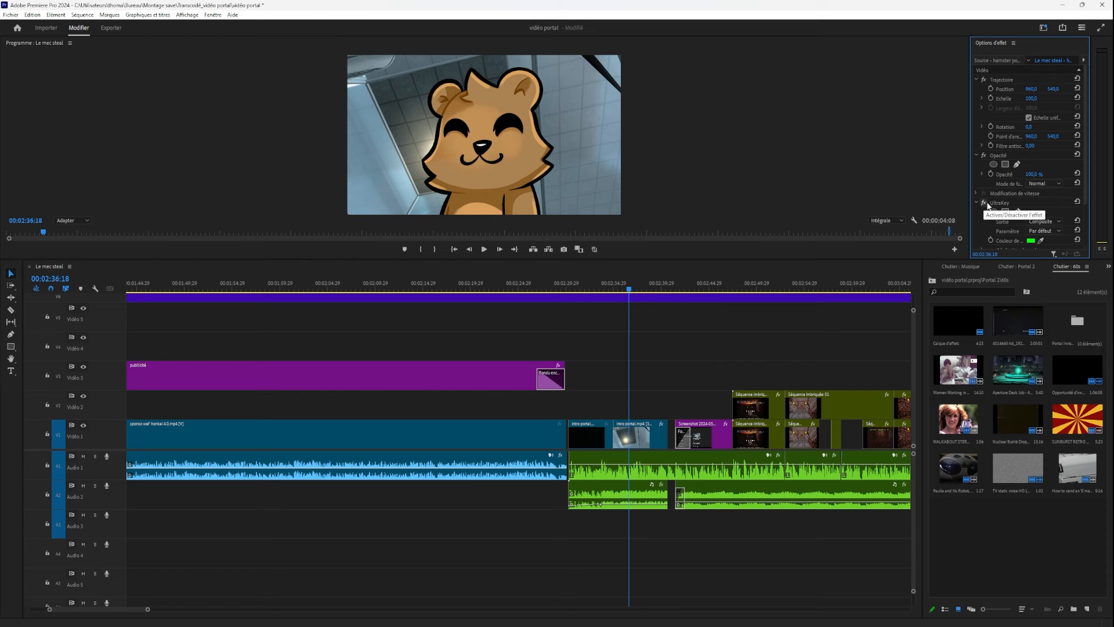
click(788, 276)
click(984, 203)
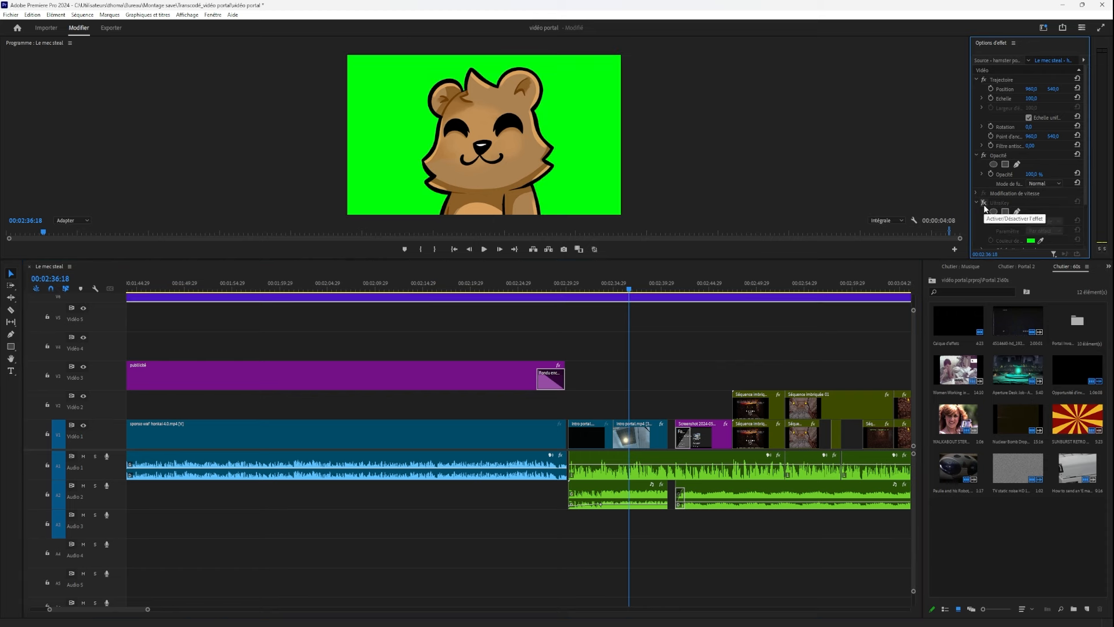
Return to about 5 seconds in the sequence and inspect the first Portal Revolution trailer clip on Vidéo 1.
drag(605, 287, 174, 308)
click(983, 203)
drag(194, 397, 279, 399)
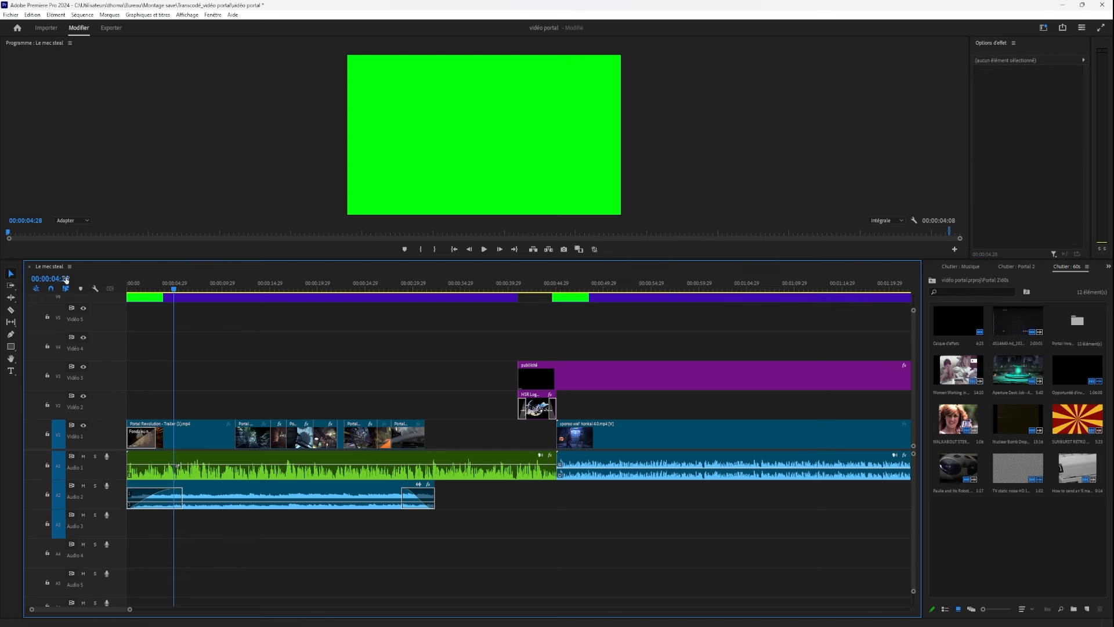
mouse_move(204, 389)
mouse_down()
mouse_move(242, 415)
mouse_move(196, 420)
mouse_move(442, 423)
mouse_move(196, 394)
mouse_up()
click(220, 420)
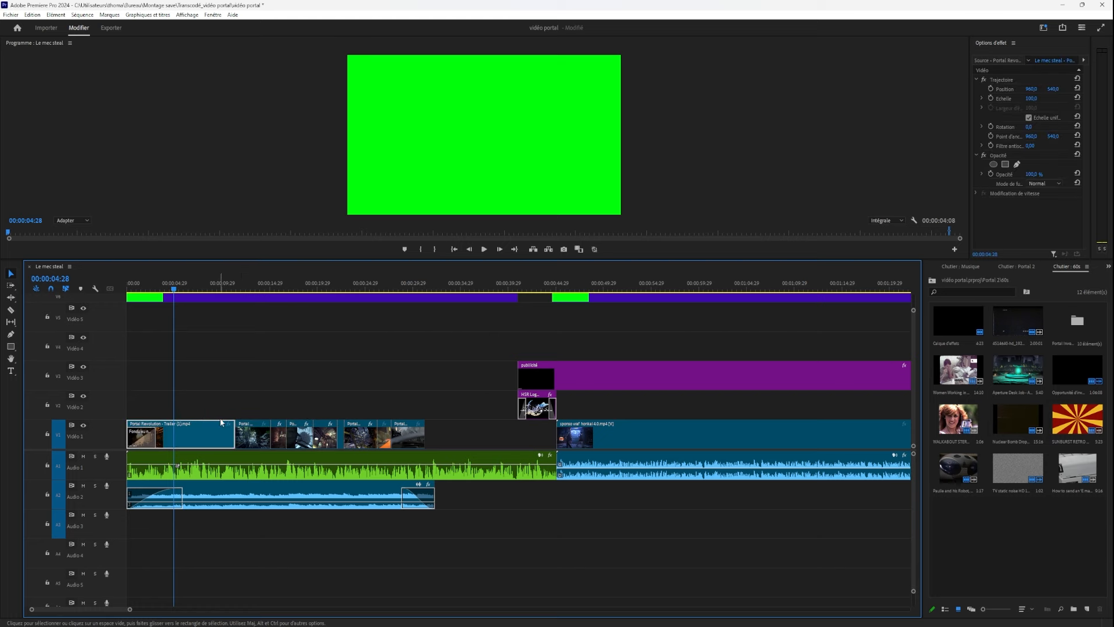
Re-enable UltraKey on the hamster clip and preview the sequence at 00:00:10:14.
click(223, 409)
scroll(205, 410, up, 2)
drag(226, 286, 271, 304)
click(381, 298)
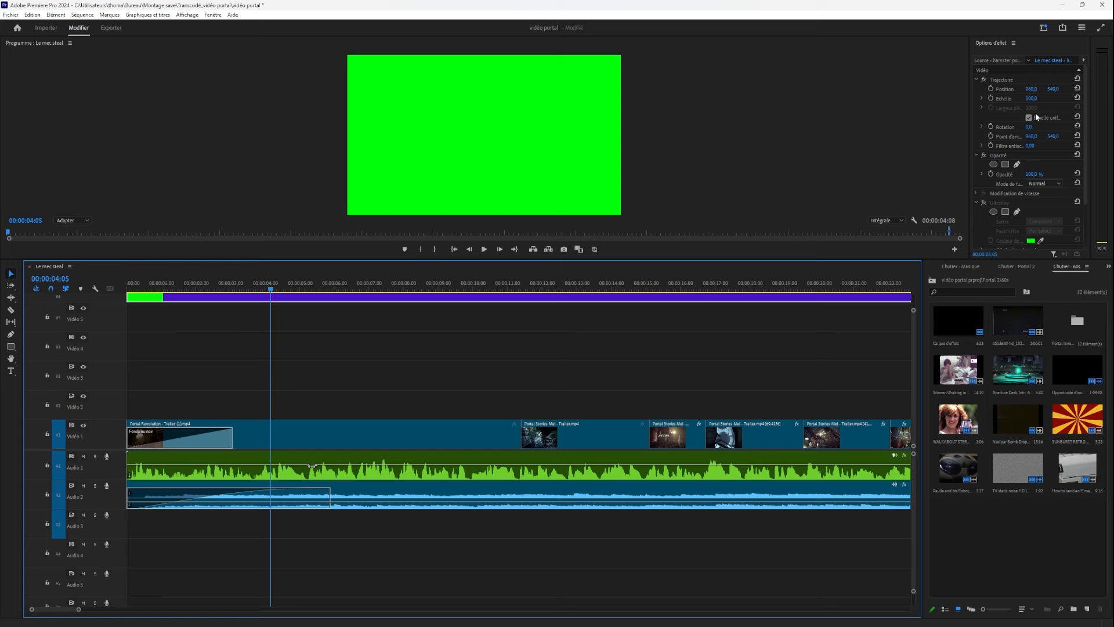
click(984, 203)
click(488, 286)
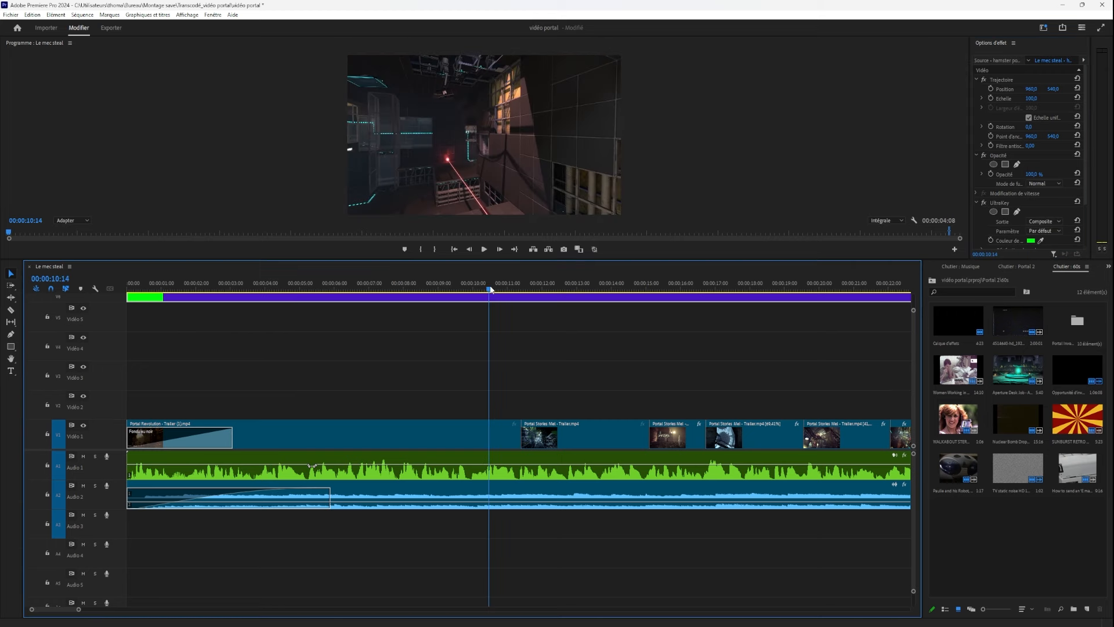
Select the opening trailer clips on Vidéo 1 one after another to examine how the footage is cut.
click(562, 432)
click(681, 429)
click(596, 431)
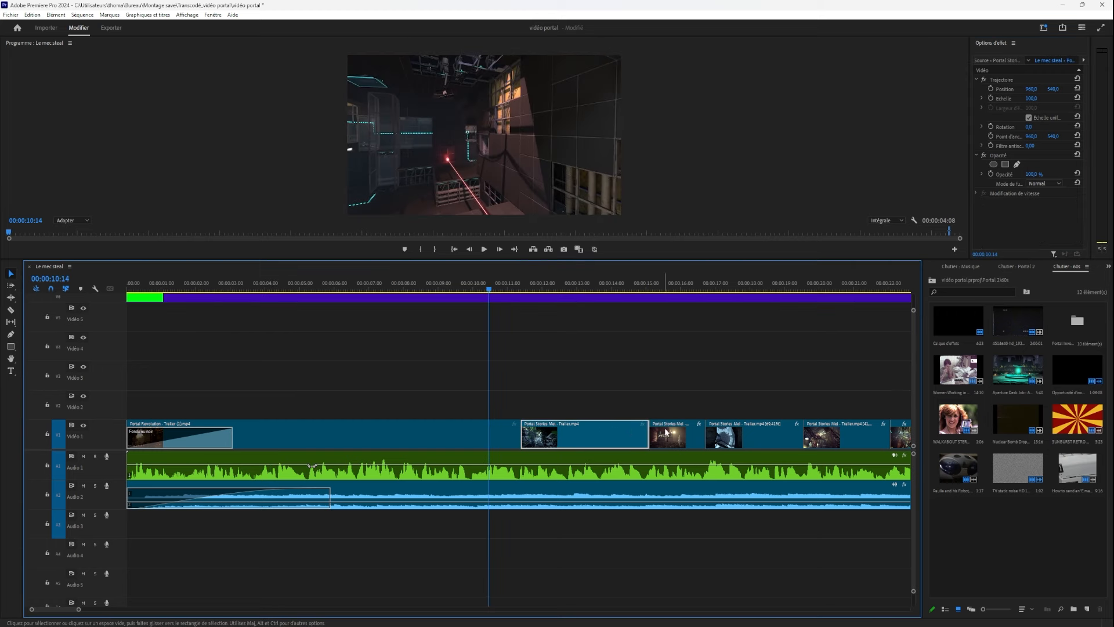
click(665, 430)
click(743, 430)
click(834, 427)
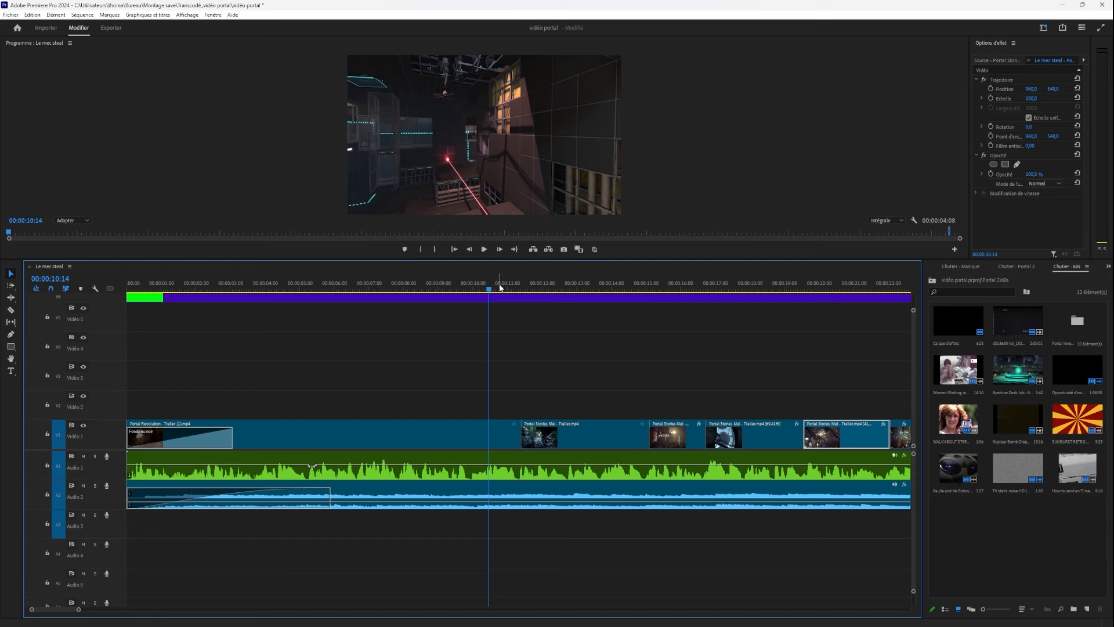
click(481, 432)
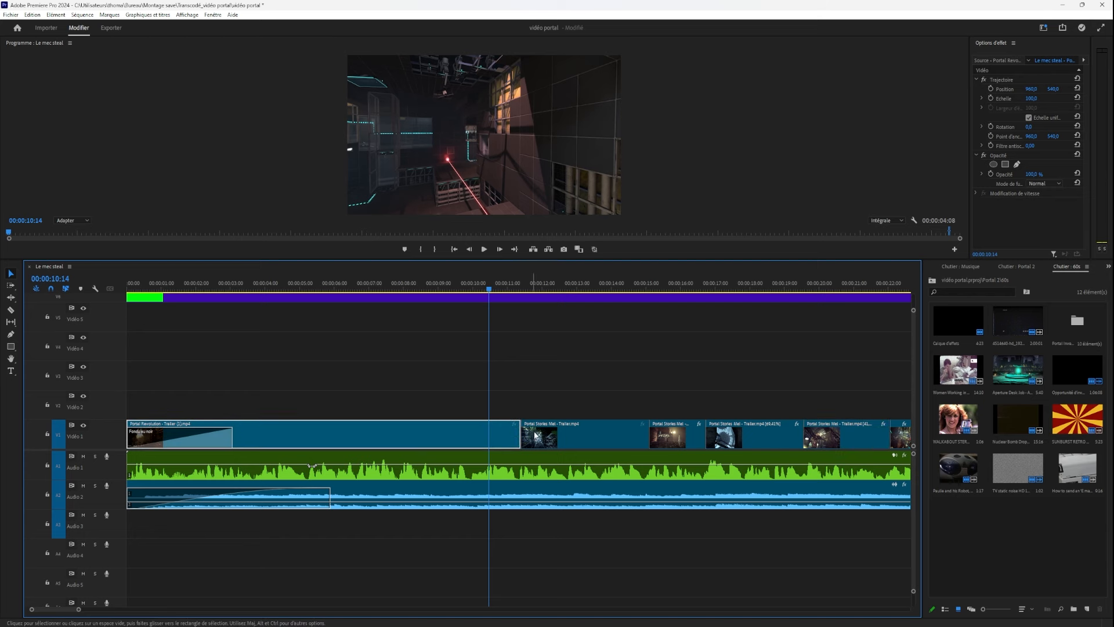
Clear the clip selection and show the entire sequence in the timeline.
click(525, 373)
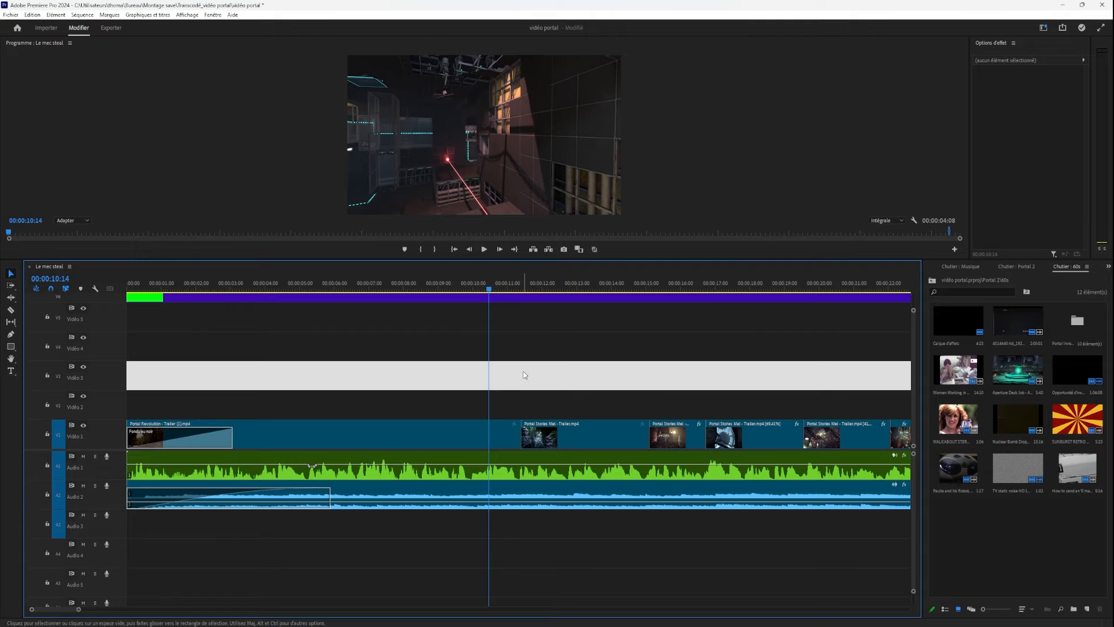
click(523, 372)
scroll(522, 371, down, 1)
scroll(523, 371, down, 8)
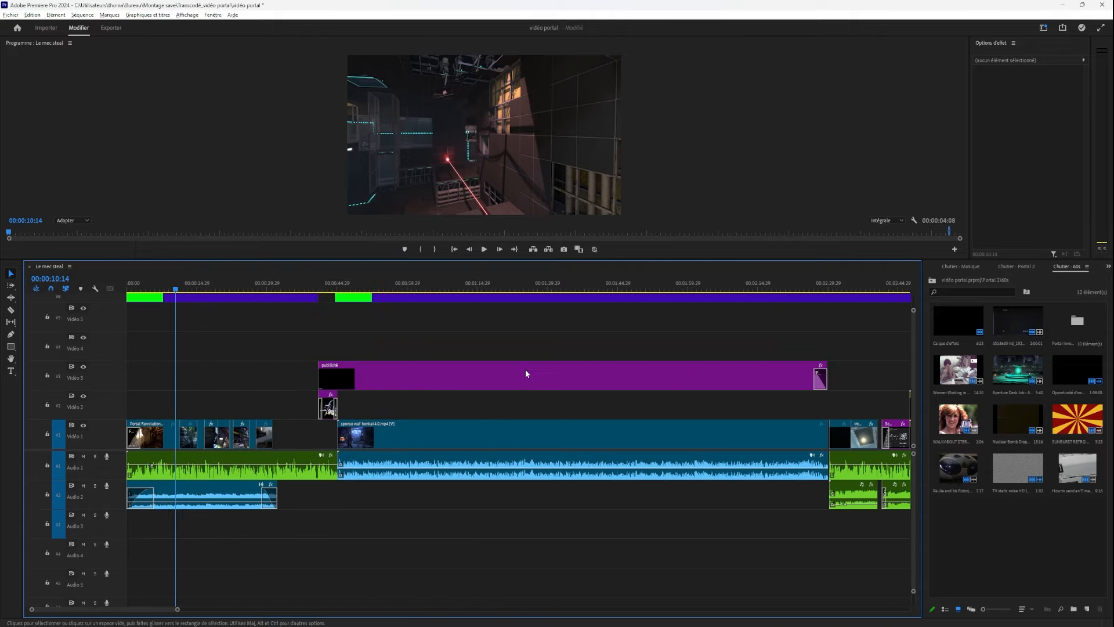
scroll(525, 374, down, 8)
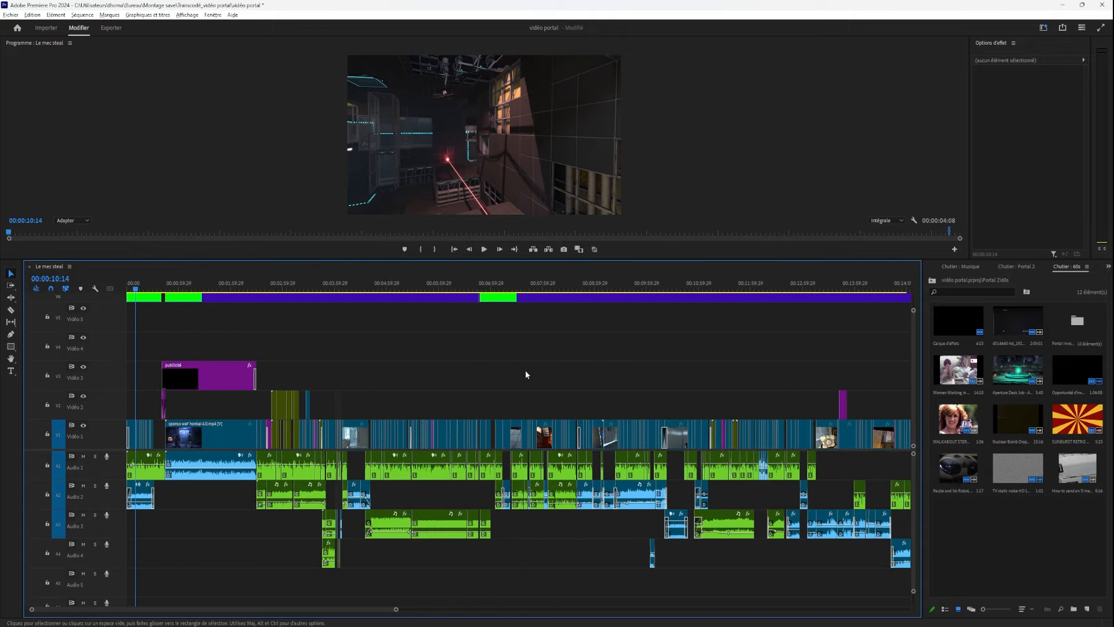
scroll(525, 375, down, 8)
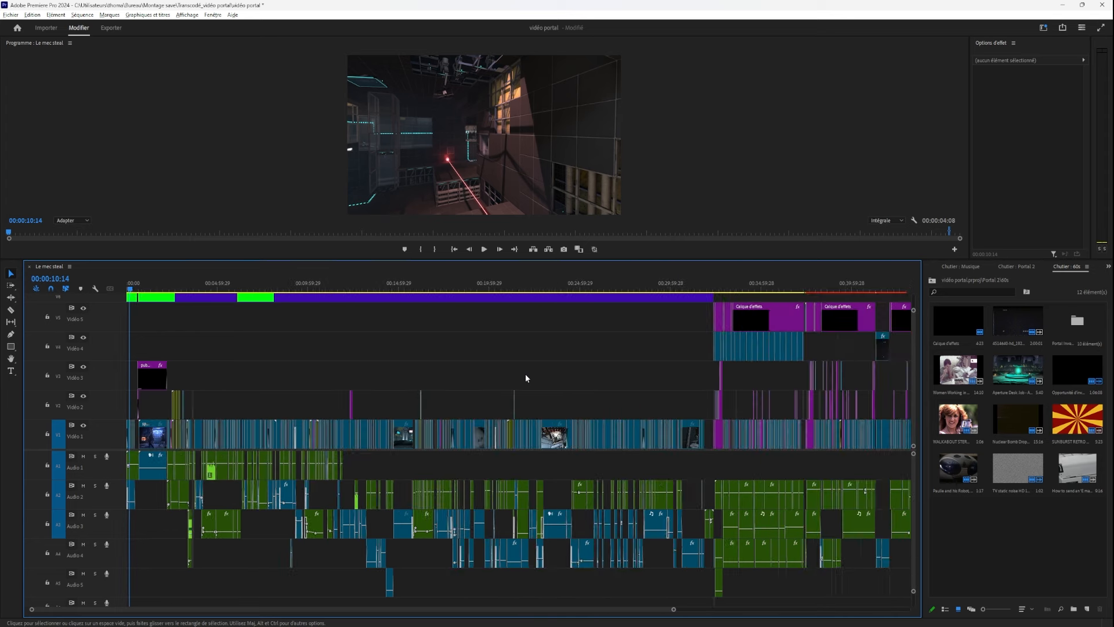
scroll(525, 378, down, 2)
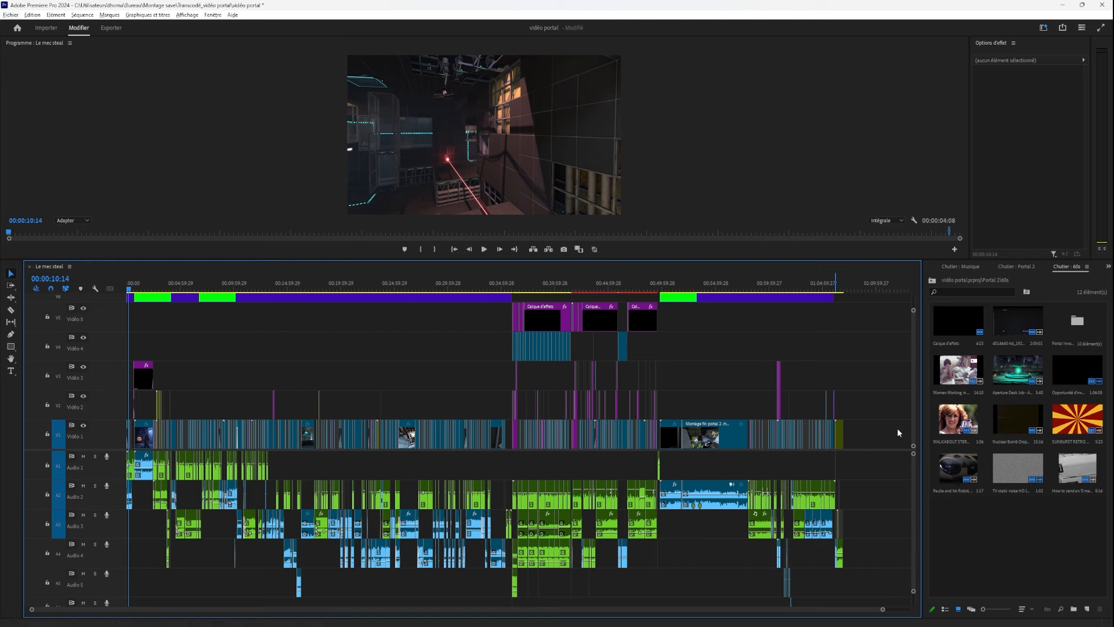
Select the clips of video tracks 1 to 5 in turn to examine the layers, ending with nothing selected.
drag(883, 428, 131, 441)
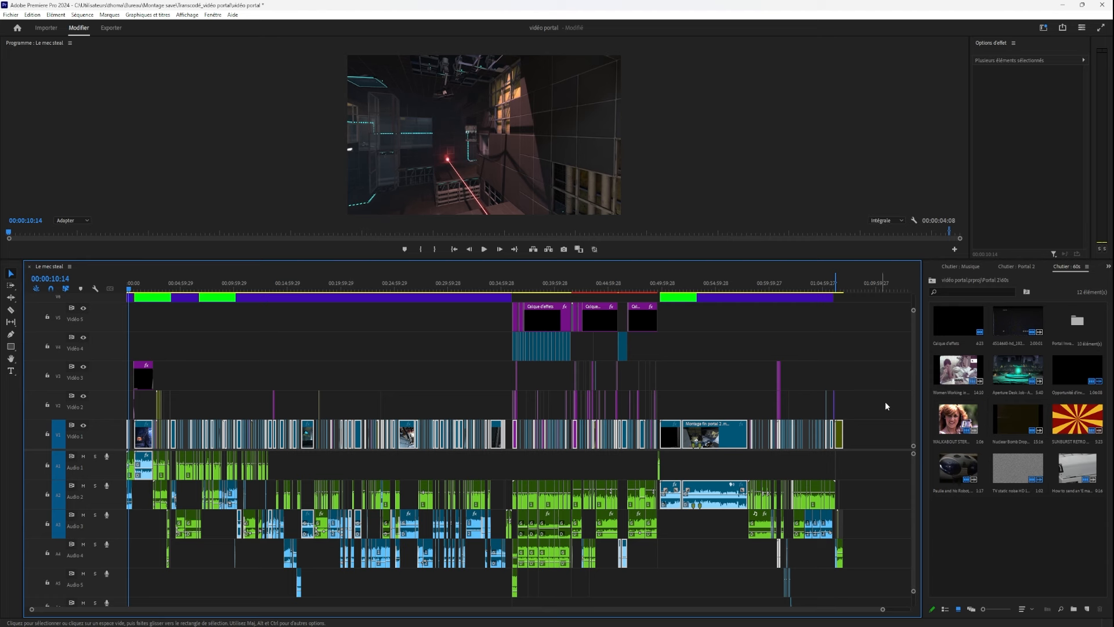
drag(846, 398, 138, 410)
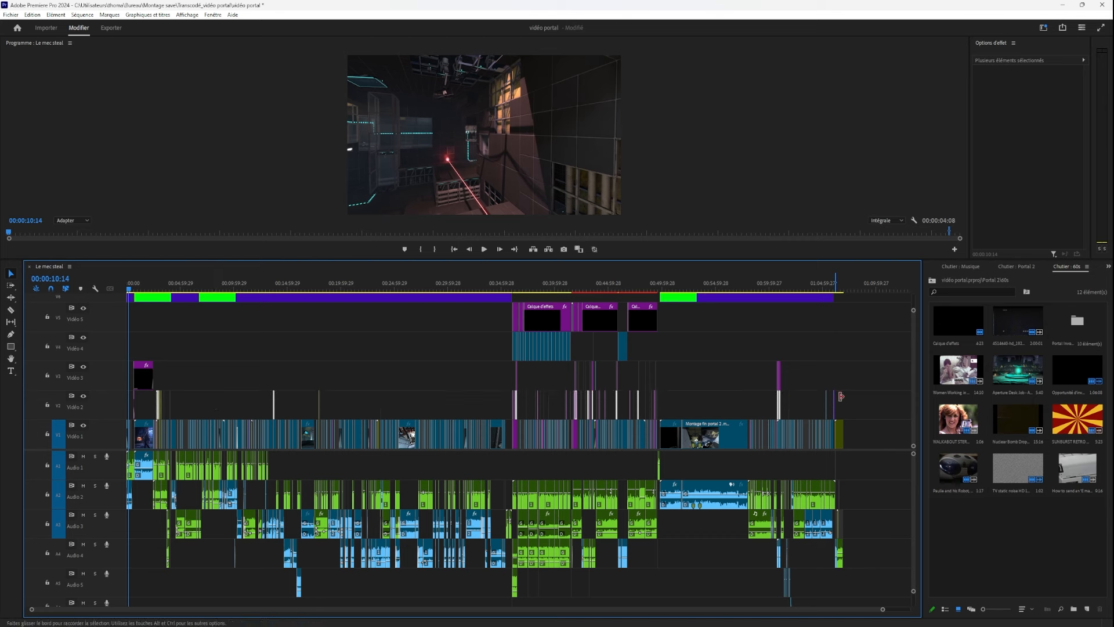
drag(846, 383, 256, 380)
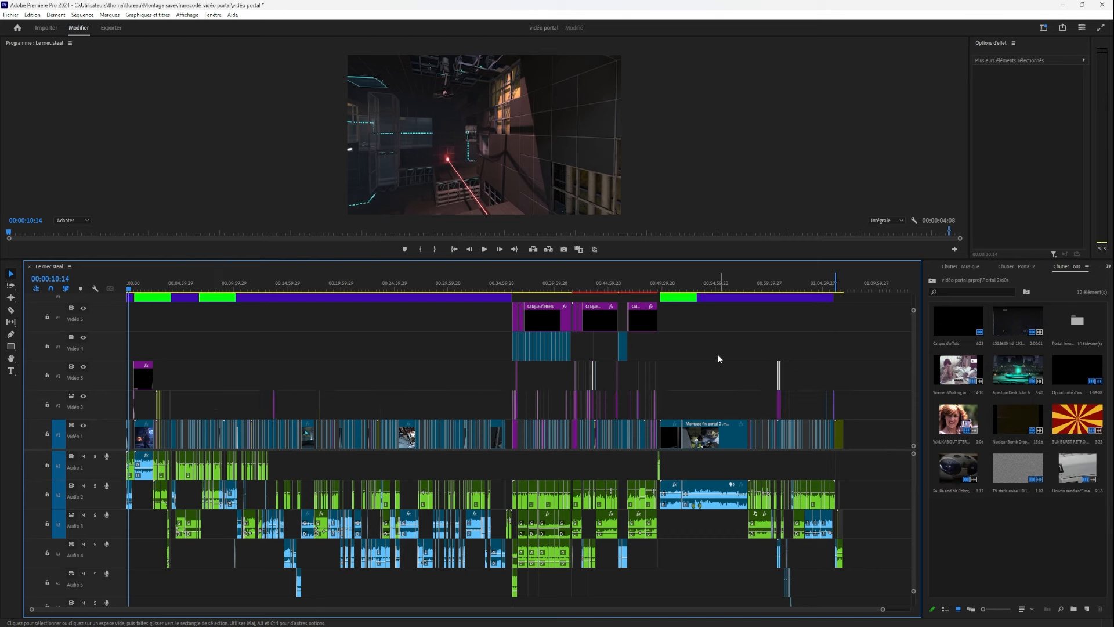
drag(709, 348, 511, 358)
drag(678, 321, 501, 324)
click(731, 329)
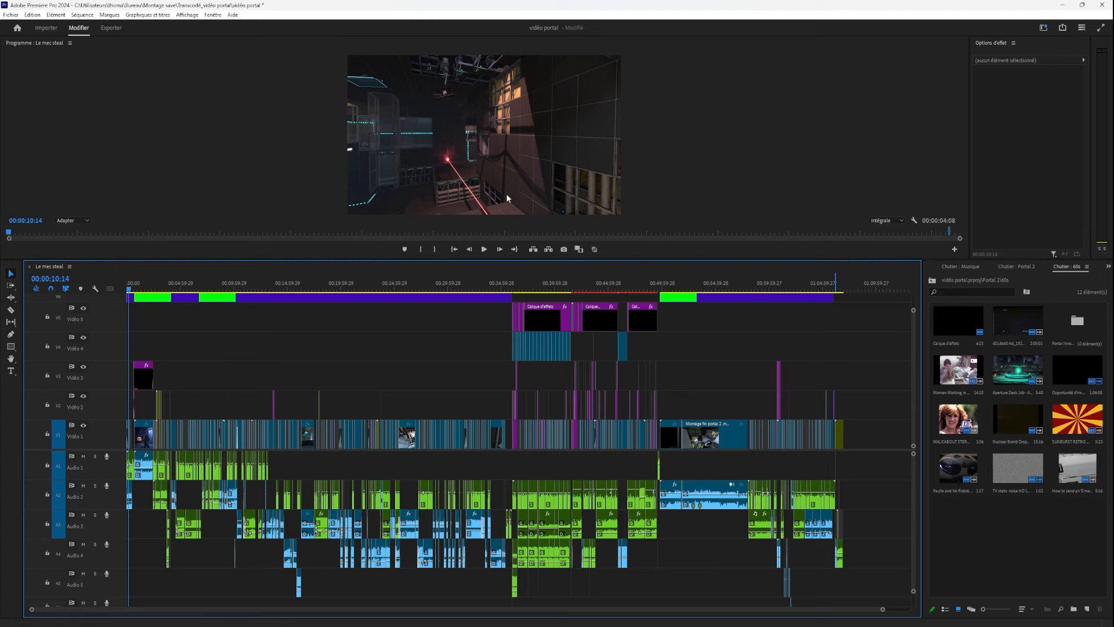
Enlarge the Program monitor moderately at the timeline's expense and show the effect options of the long sponsor clip on Vidéo 1.
drag(484, 259, 484, 412)
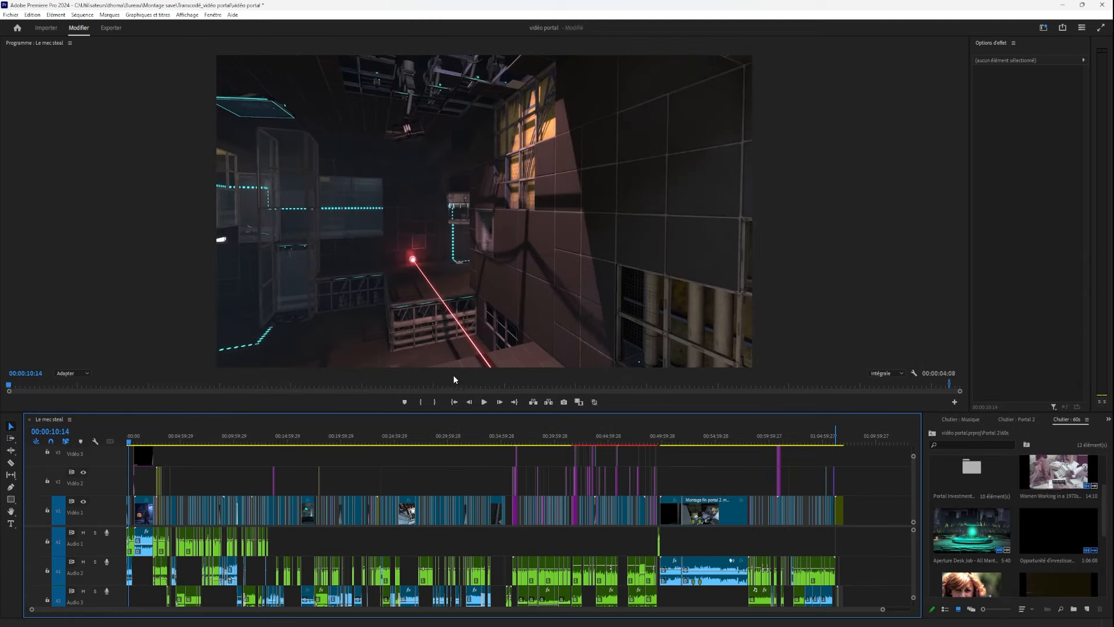
drag(441, 413, 441, 325)
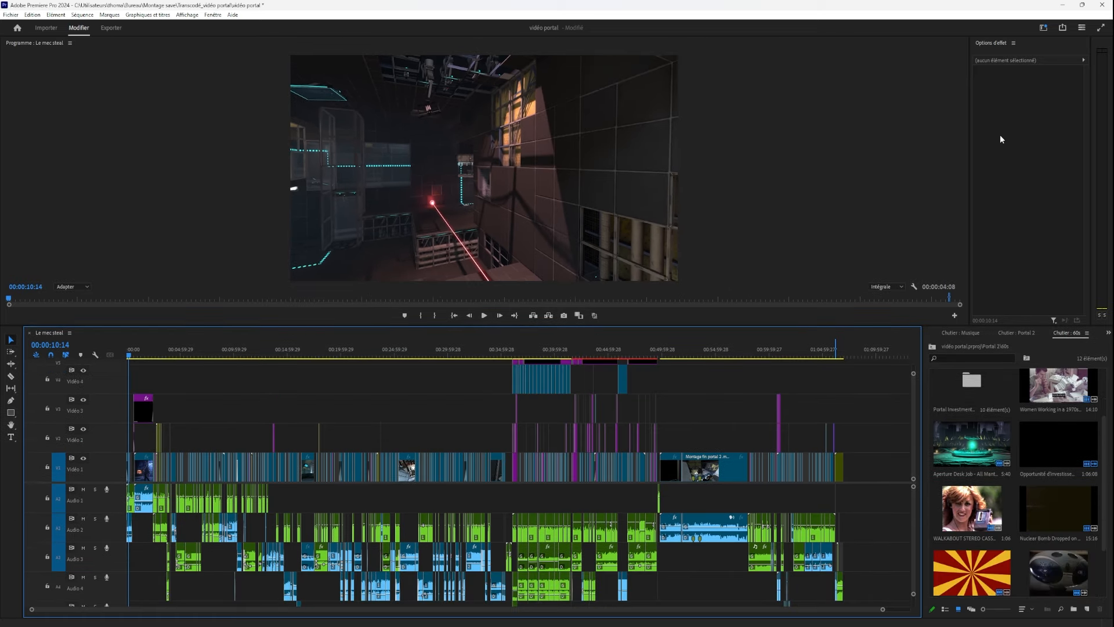
click(144, 468)
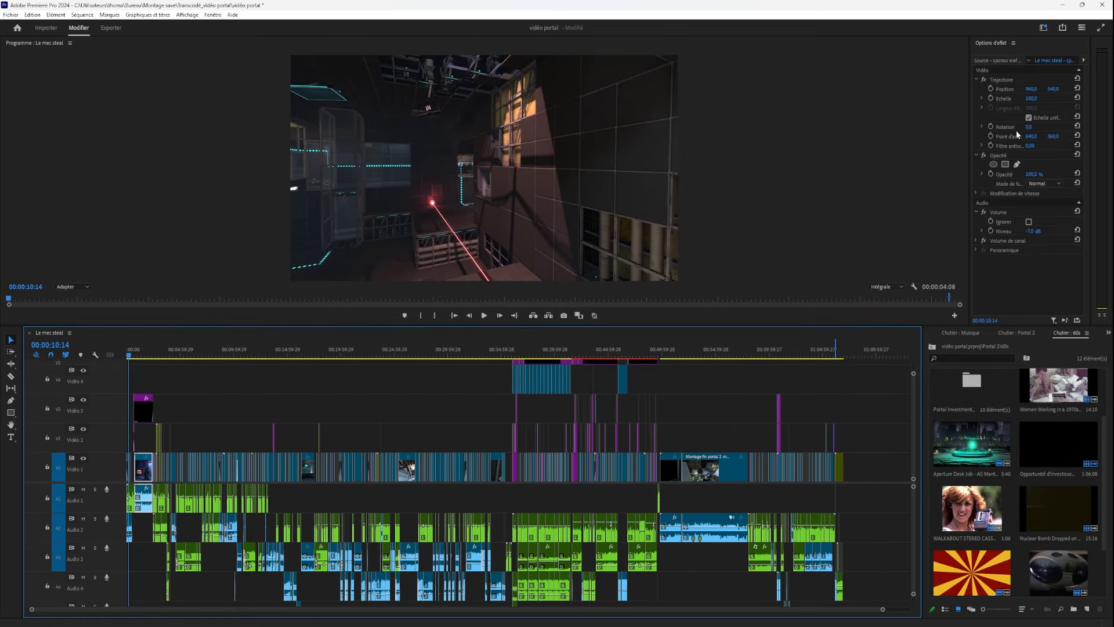
Look through the media in the open Portal 2 sub-bin and switch to the Musique bin.
scroll(998, 456, up, 2)
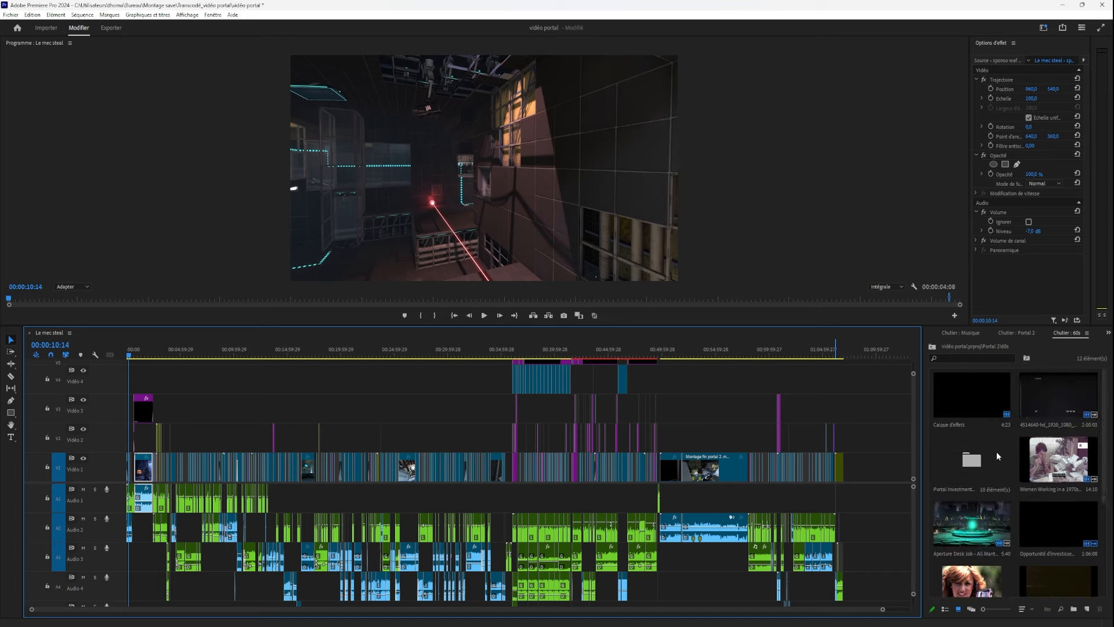
scroll(1034, 421, down, 2)
scroll(938, 440, up, 2)
scroll(943, 476, down, 2)
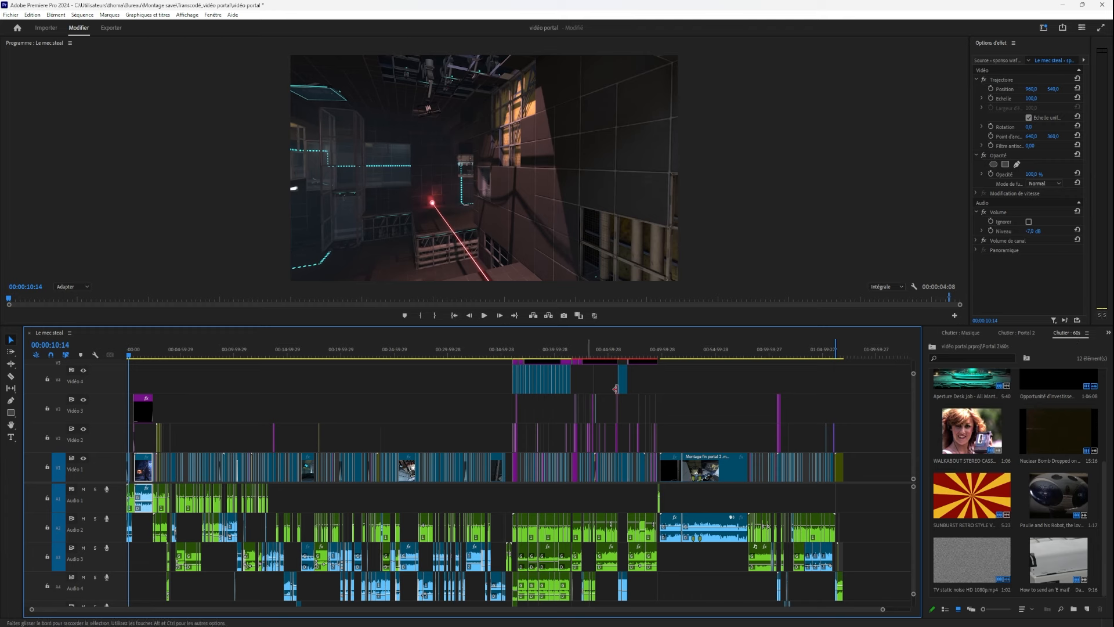
click(950, 337)
drag(960, 337, 1027, 336)
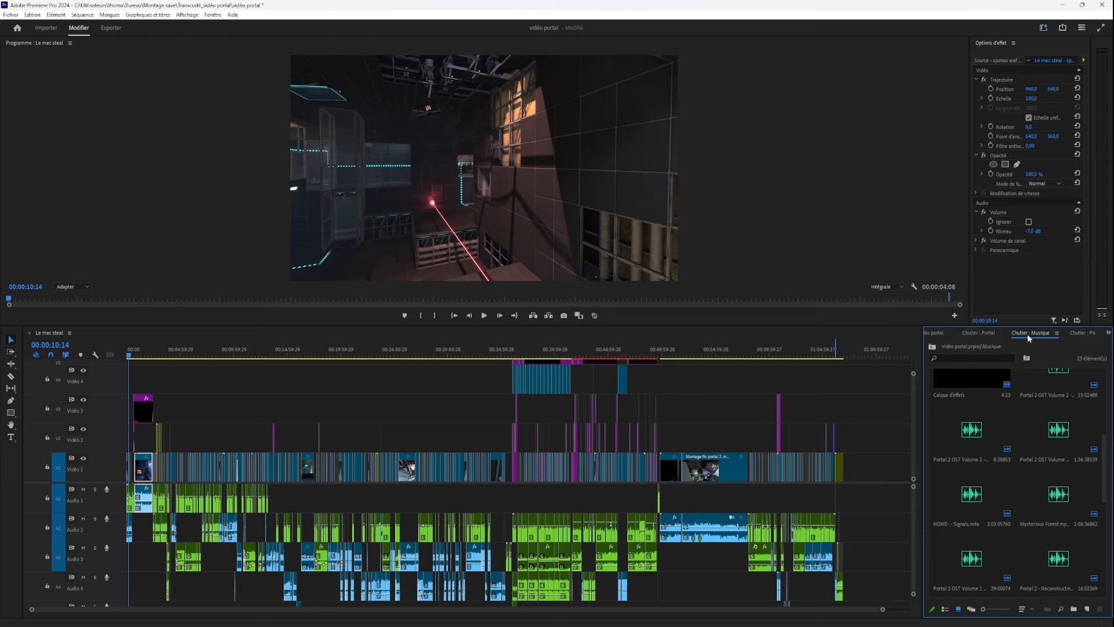
Look through the root contents of the vidéo portal project and select the Portal bin.
click(955, 335)
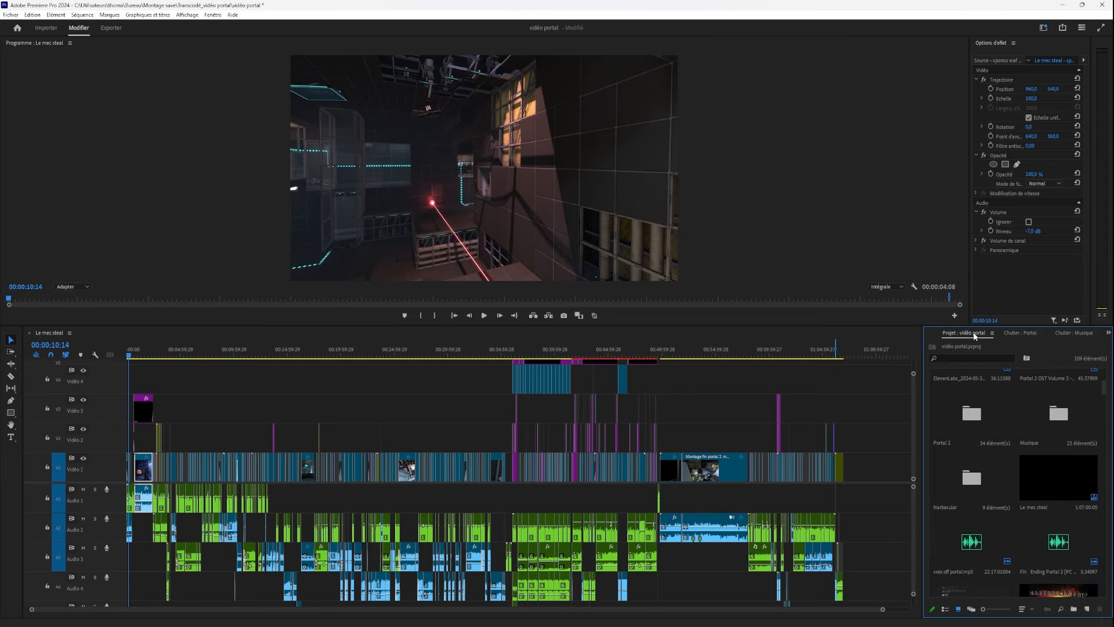
scroll(996, 459, up, 3)
scroll(1003, 453, down, 6)
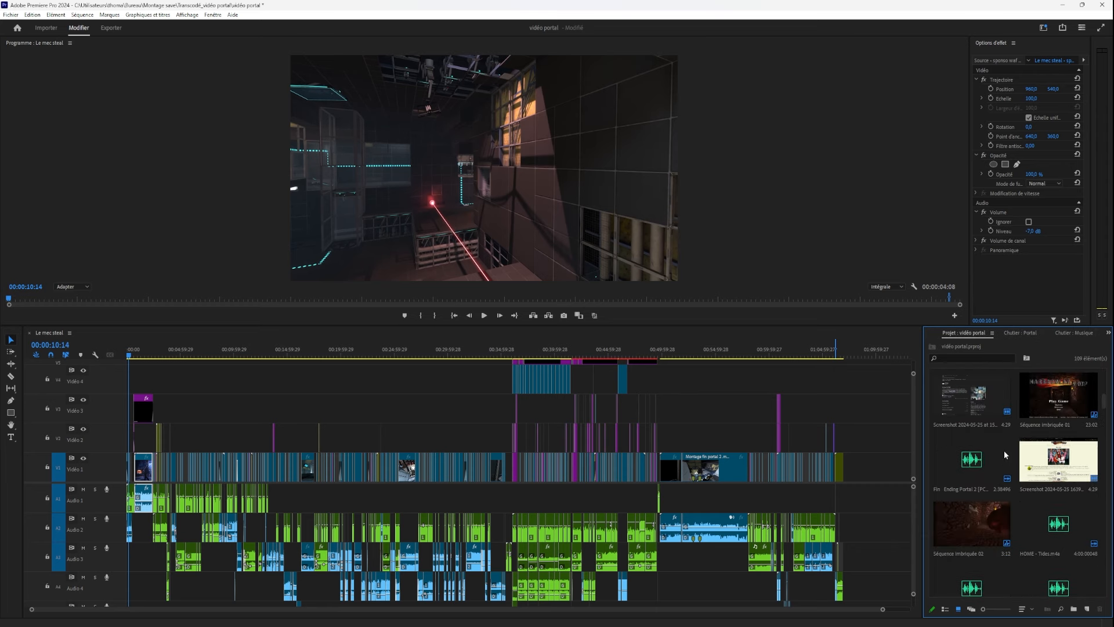
scroll(1008, 452, up, 6)
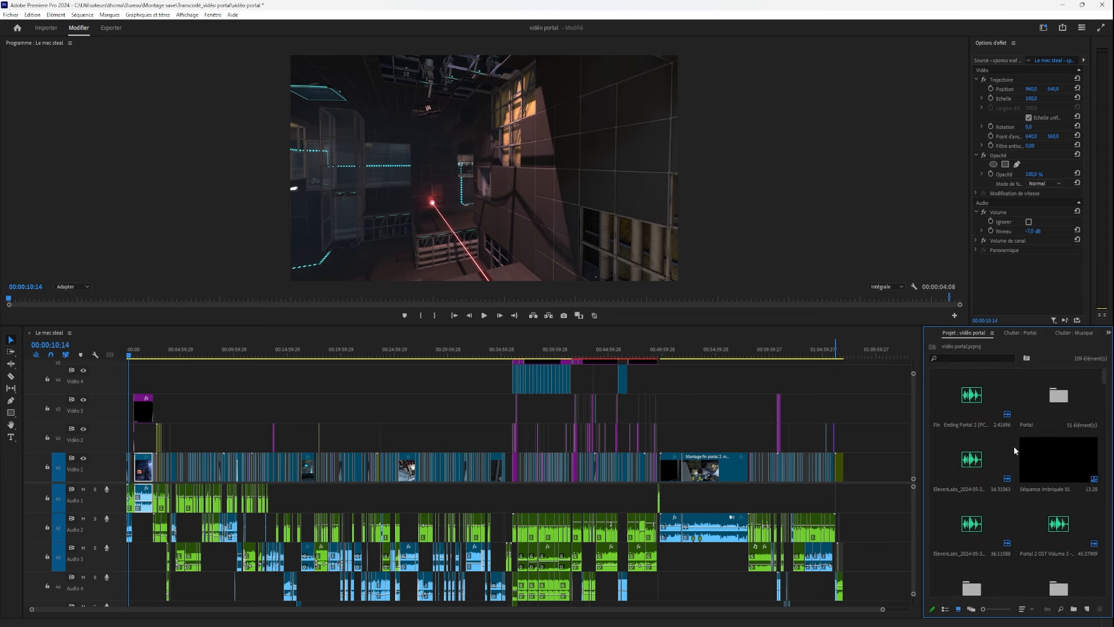
click(1049, 400)
scroll(1050, 418, down, 1)
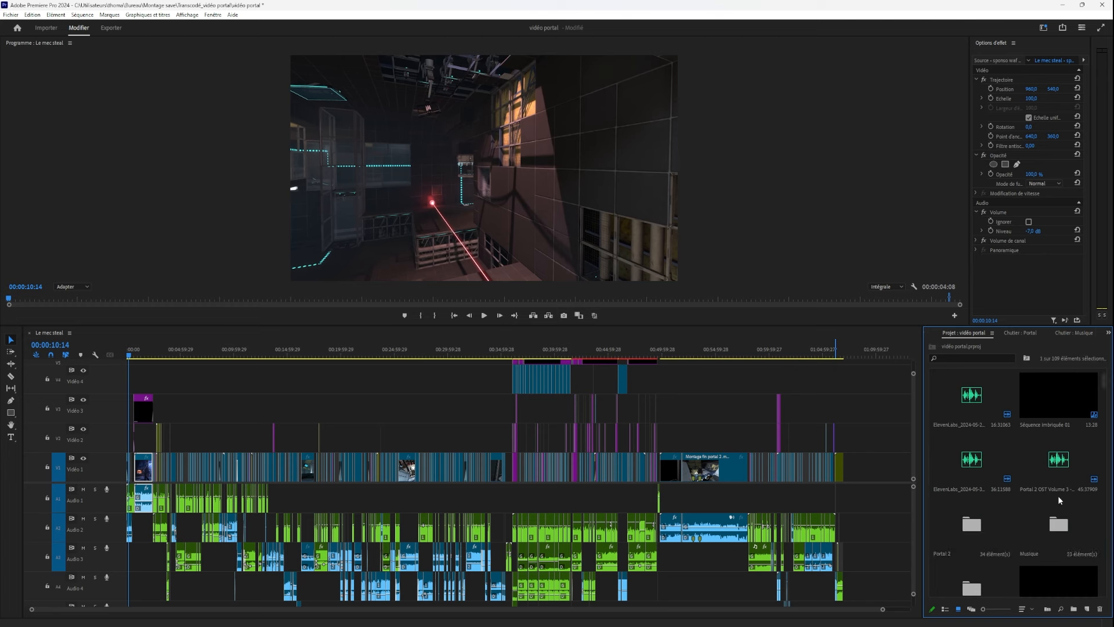
Open the Narbacular bin from the project root, look at its clips, and browse the 40s bin.
scroll(1053, 499, down, 1)
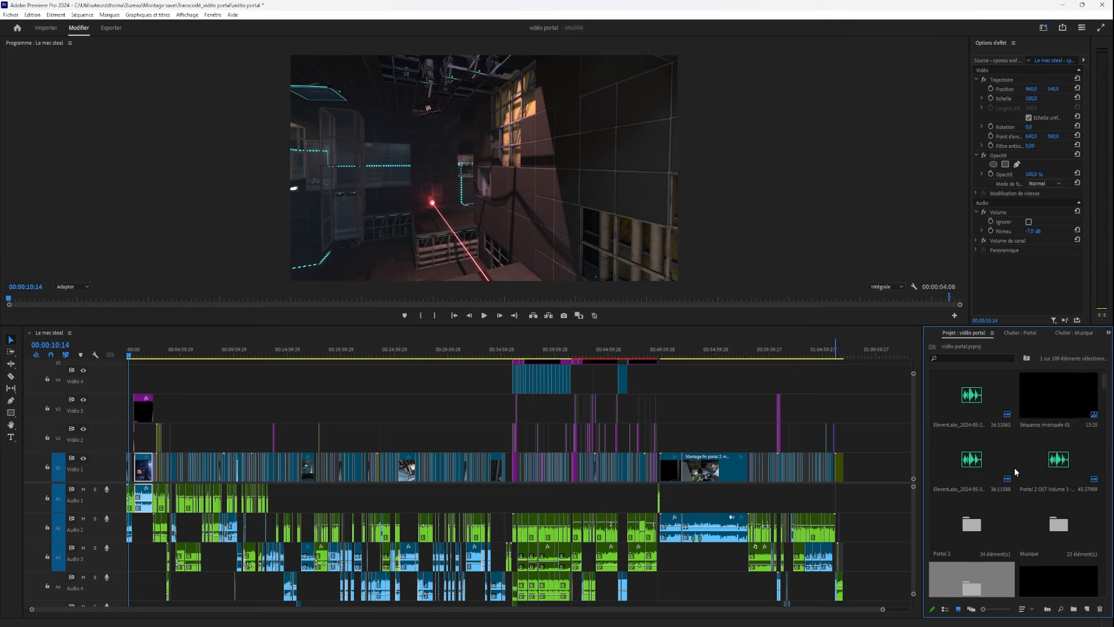
double_click(976, 525)
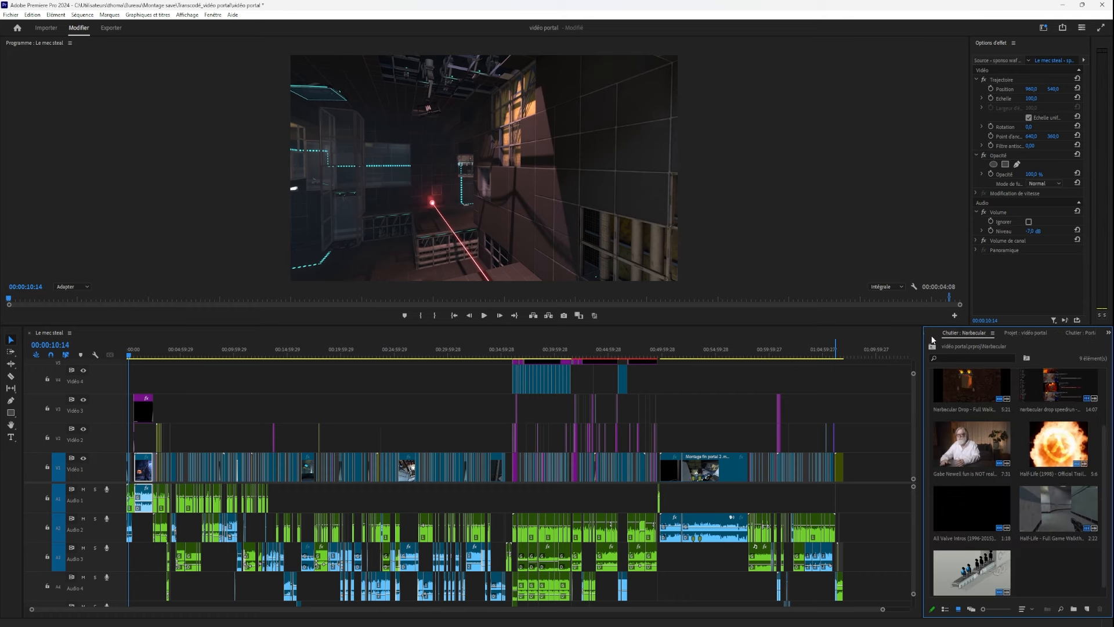
click(928, 335)
click(928, 334)
scroll(983, 415, up, 2)
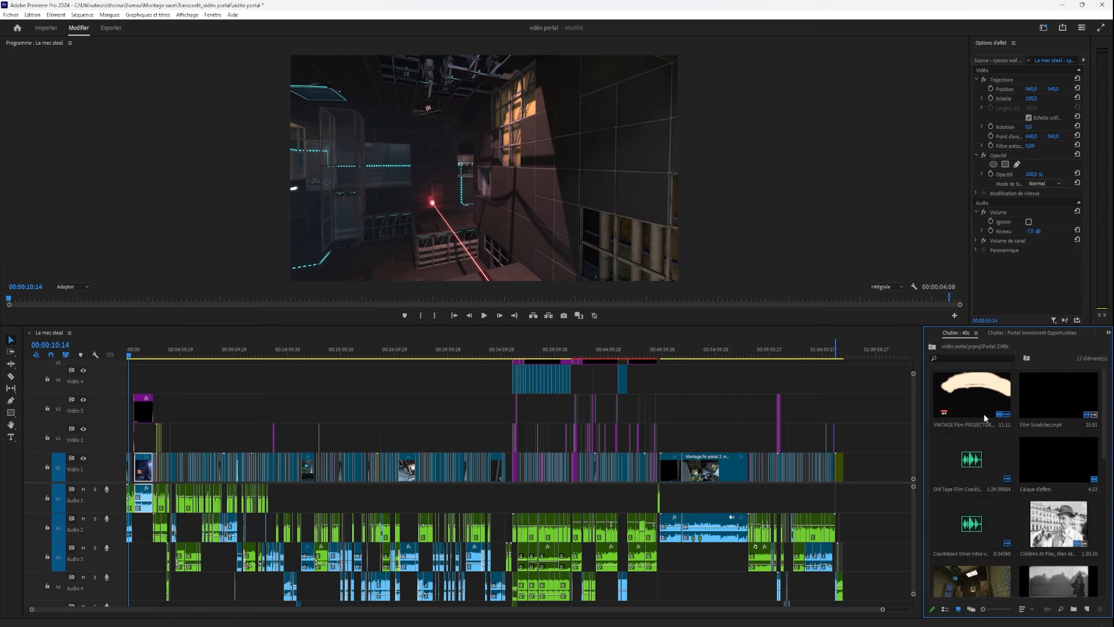
Show the Portal Investment Opportunities bin, return to the vidéo portal project root and look through the Portal 2 bin.
click(1024, 333)
click(1108, 333)
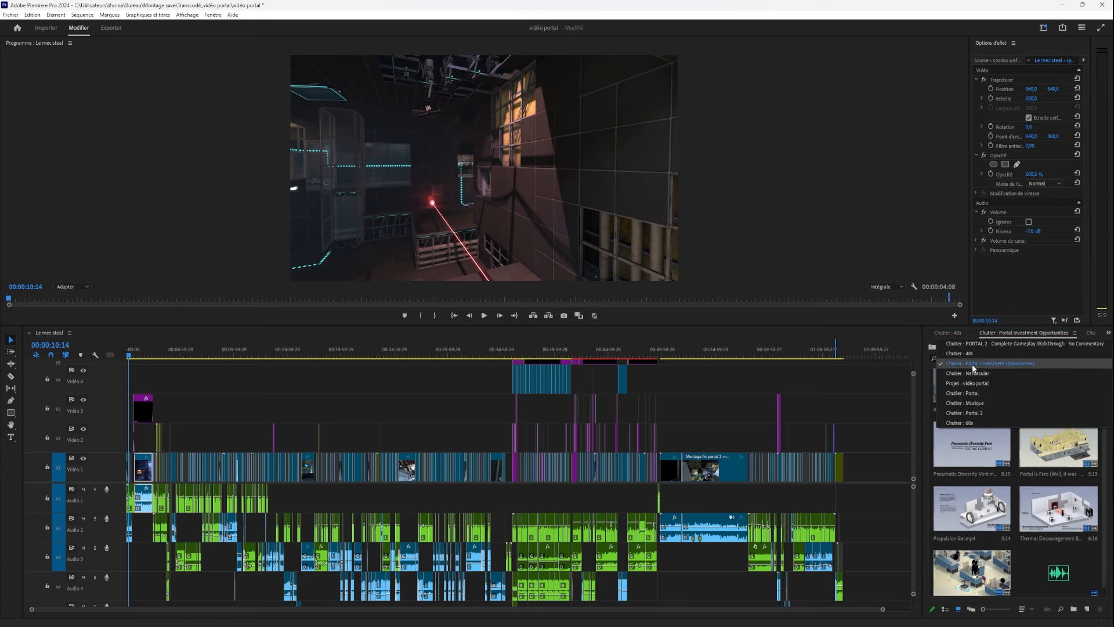
click(974, 383)
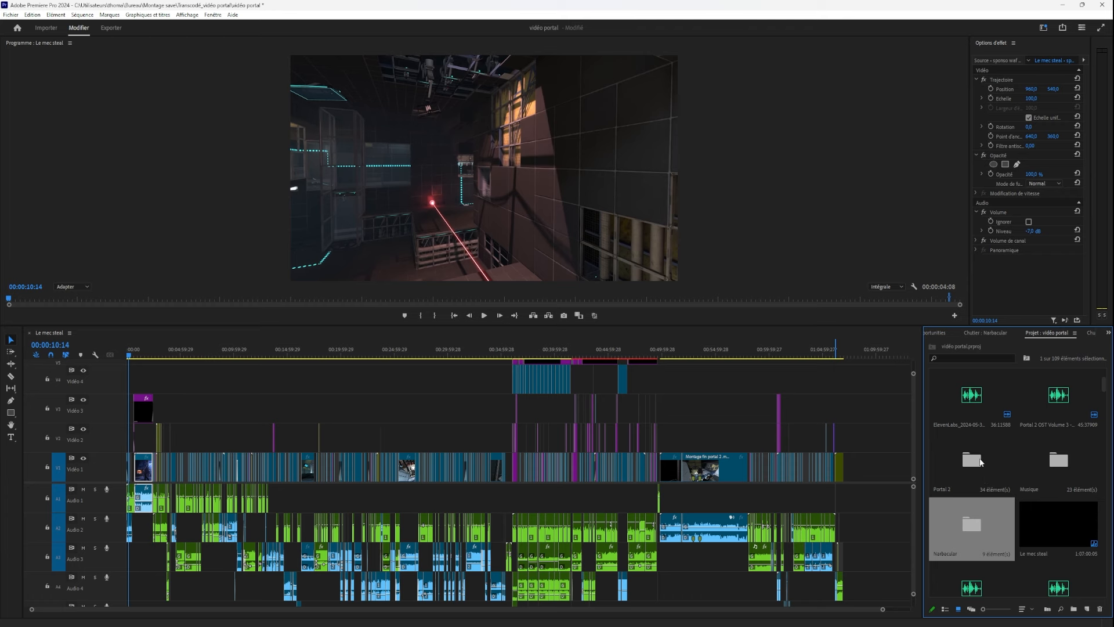
double_click(980, 462)
scroll(1003, 459, down, 5)
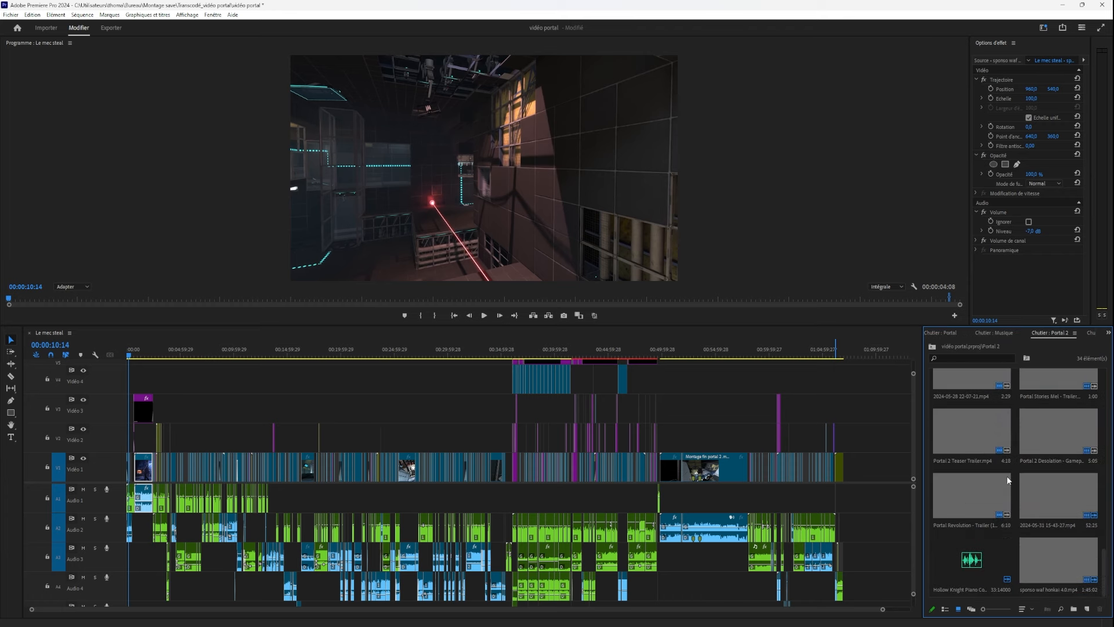
scroll(1039, 479, up, 10)
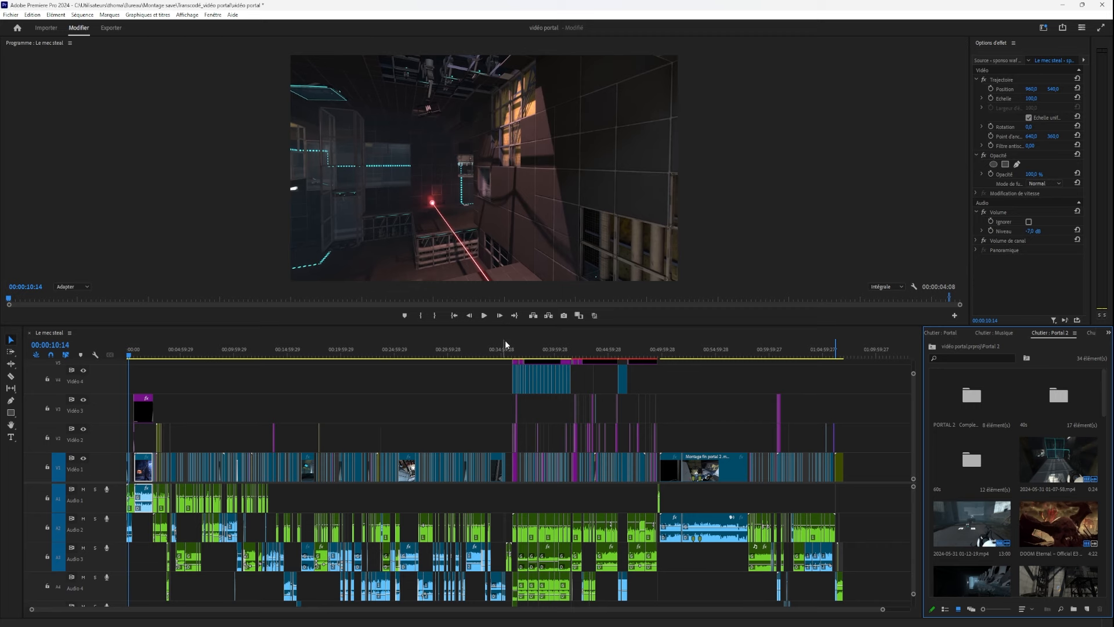
Scrub the sequence to 00:45:41:16 and preview Full gameplay Portal.mp4 from the Portal bin, scrubbing it to 00:55:40:52.
drag(525, 353, 616, 355)
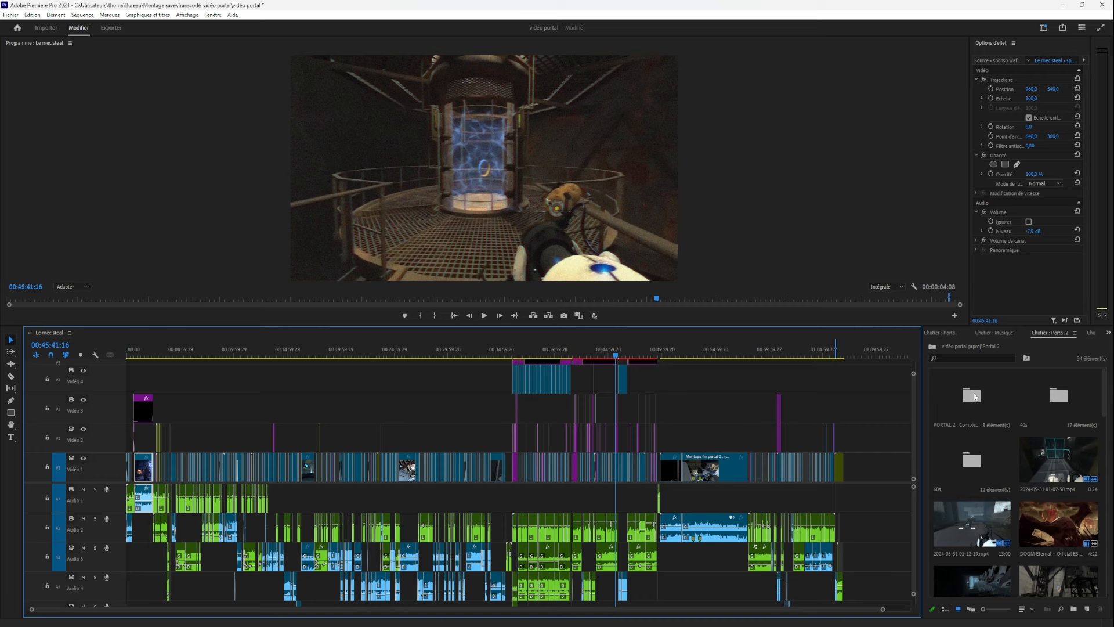
click(938, 334)
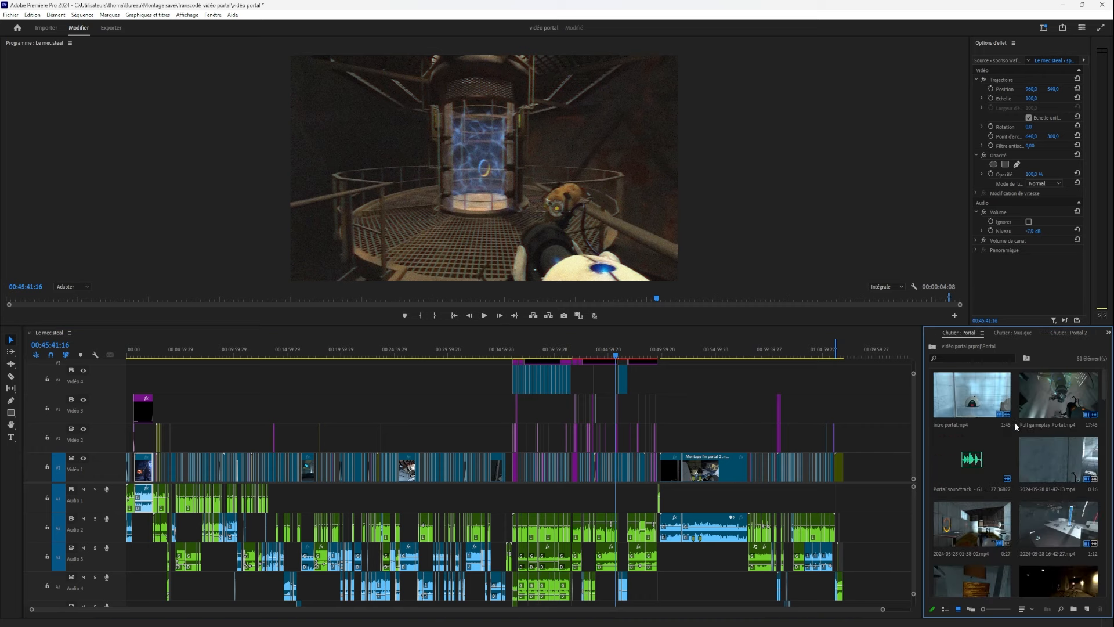
double_click(1046, 401)
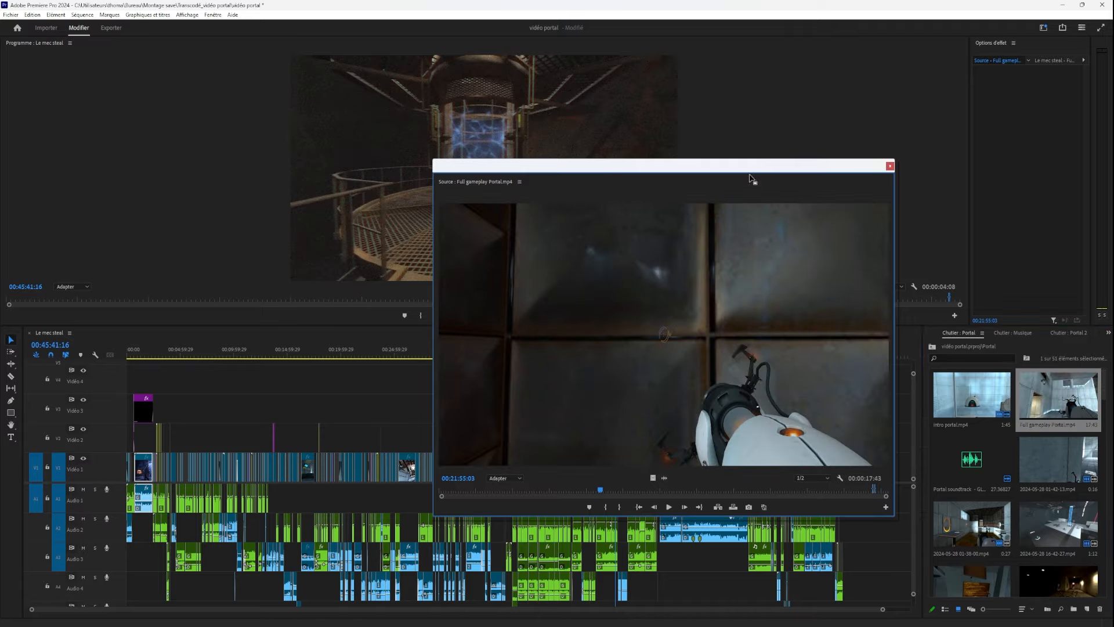
drag(509, 498, 849, 477)
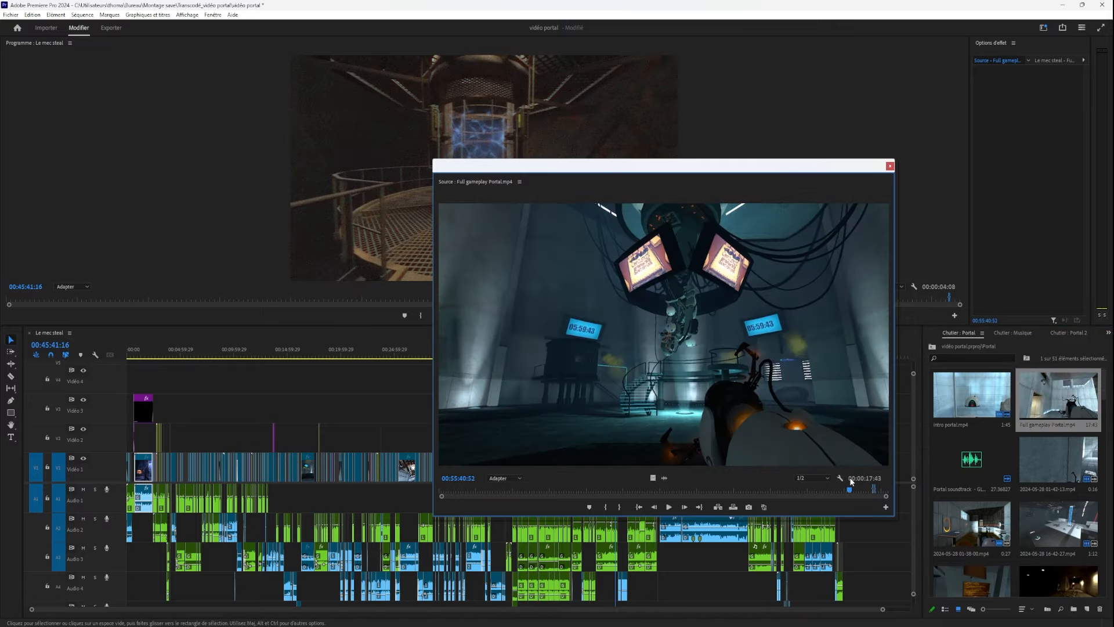
Scrub through intro portal.mp4 in the Source monitor, close that monitor and look through the Musique bin.
double_click(939, 392)
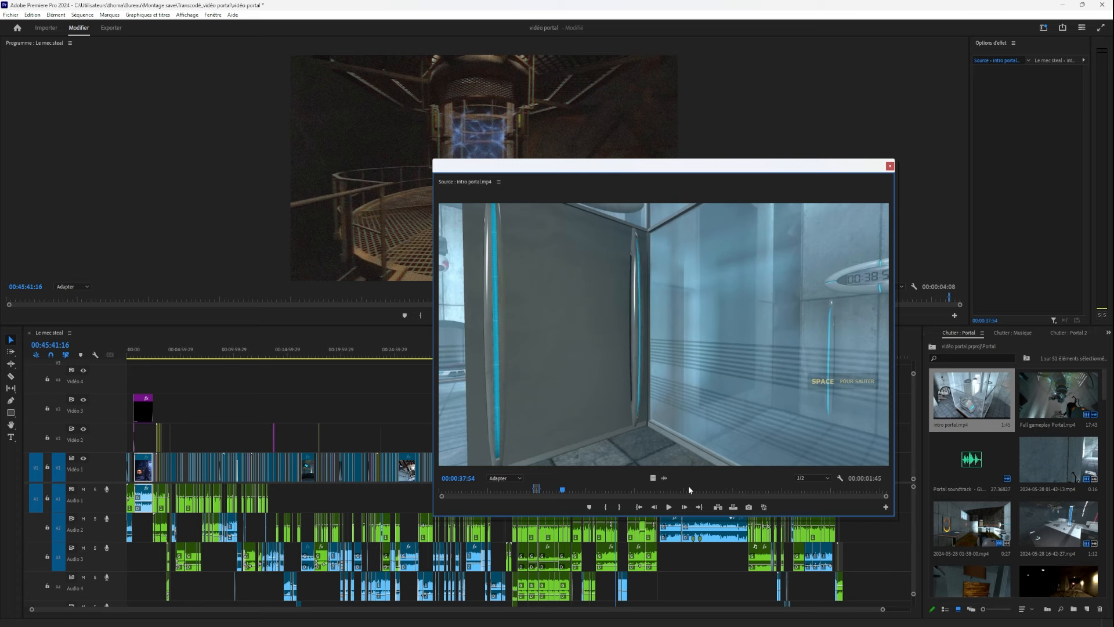
drag(689, 490, 810, 487)
scroll(1007, 506, down, 5)
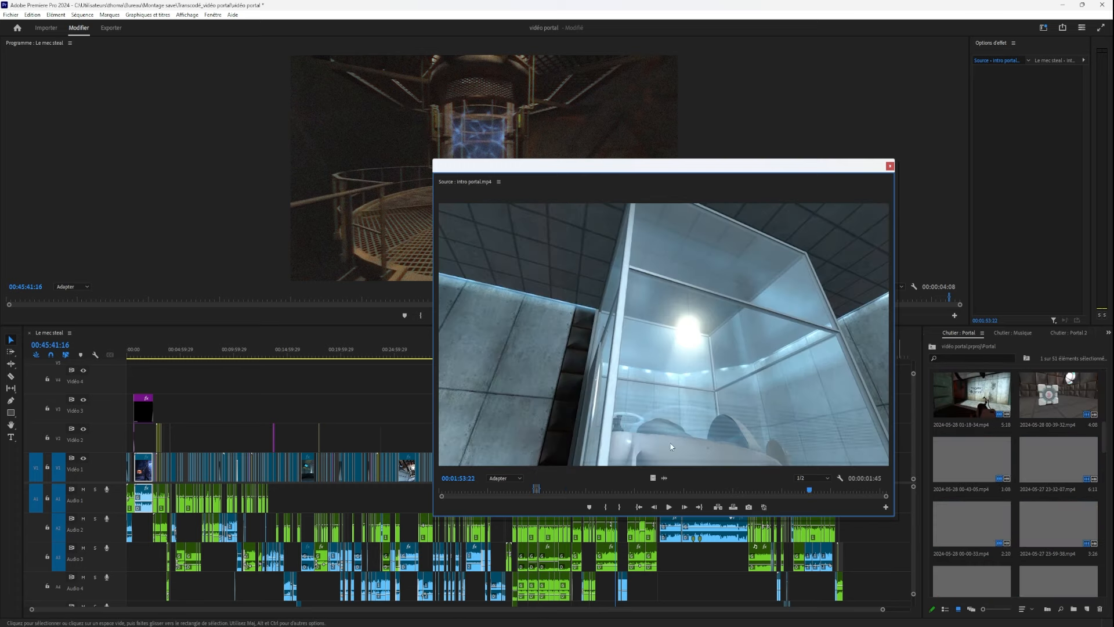
click(889, 166)
click(1016, 335)
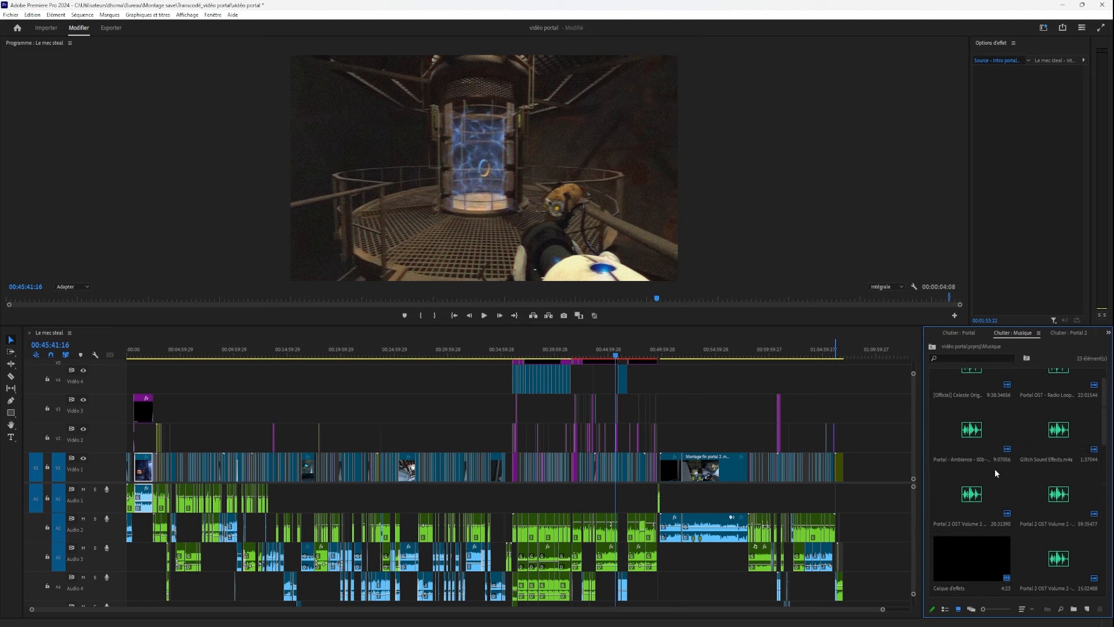
scroll(1035, 465, down, 5)
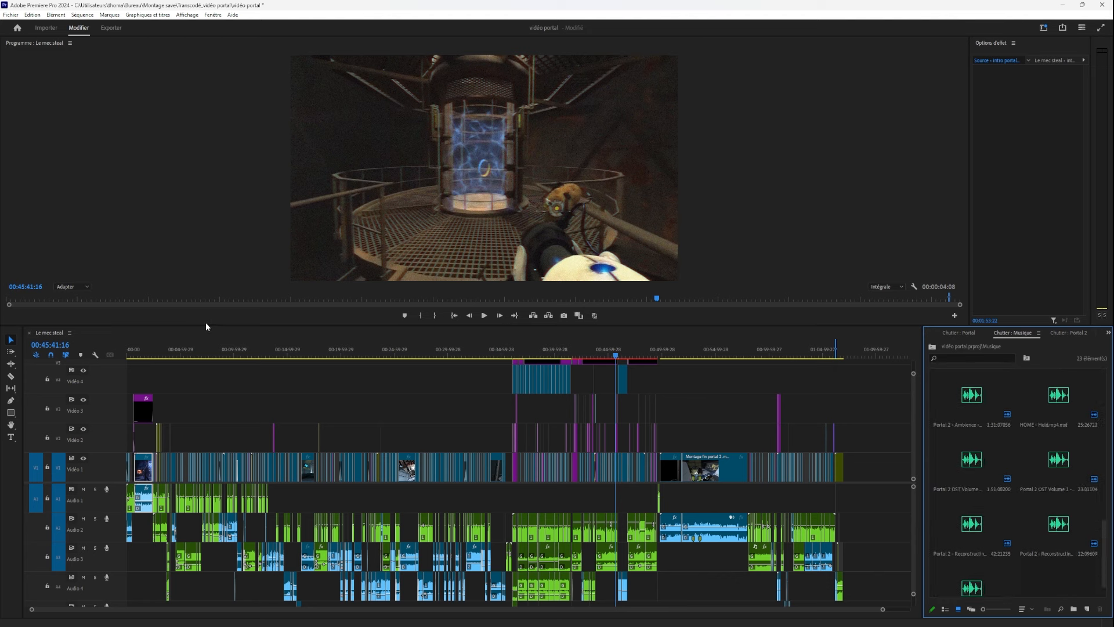
Examine the beginning of the sequence at a closer timeline zoom, with the playhead at 00:00:12:25.
drag(154, 352, 51, 356)
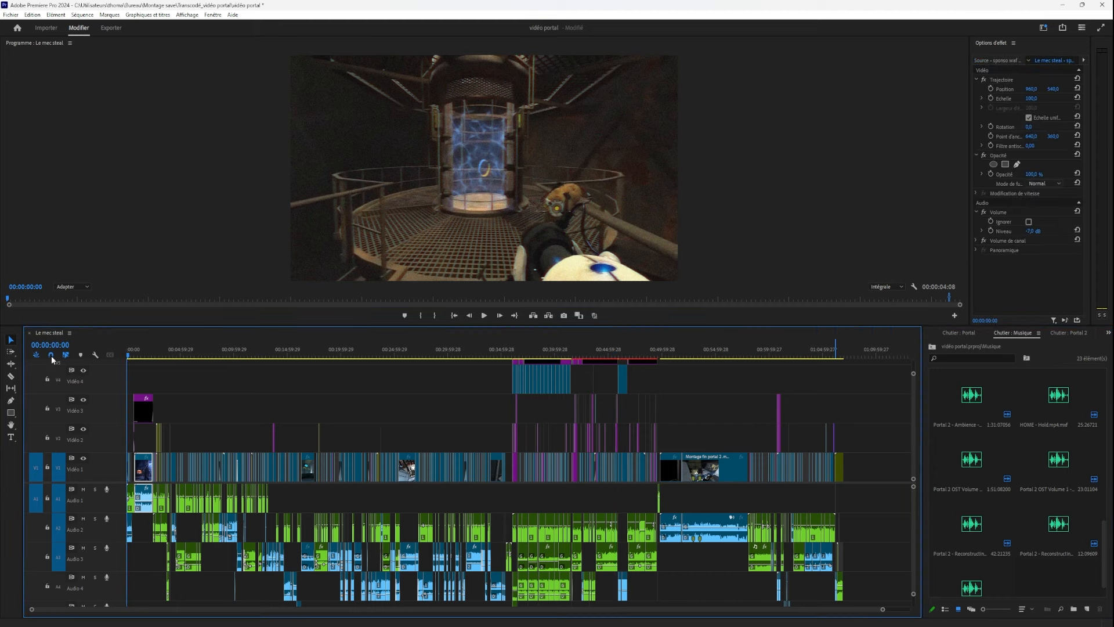
drag(126, 371, 138, 373)
scroll(144, 378, up, 6)
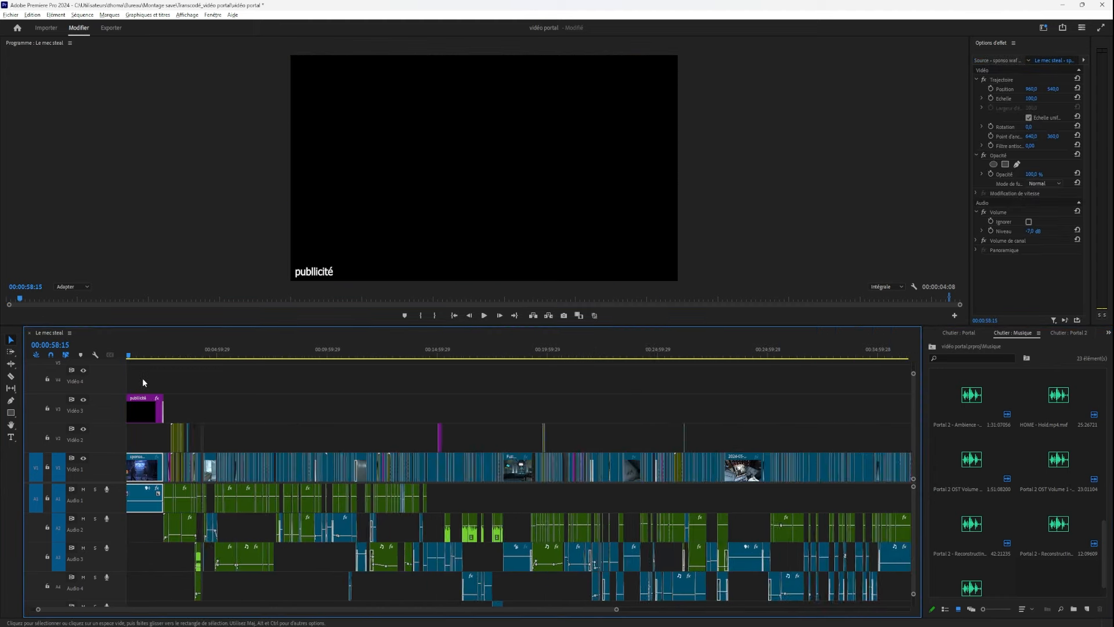
scroll(143, 383, up, 4)
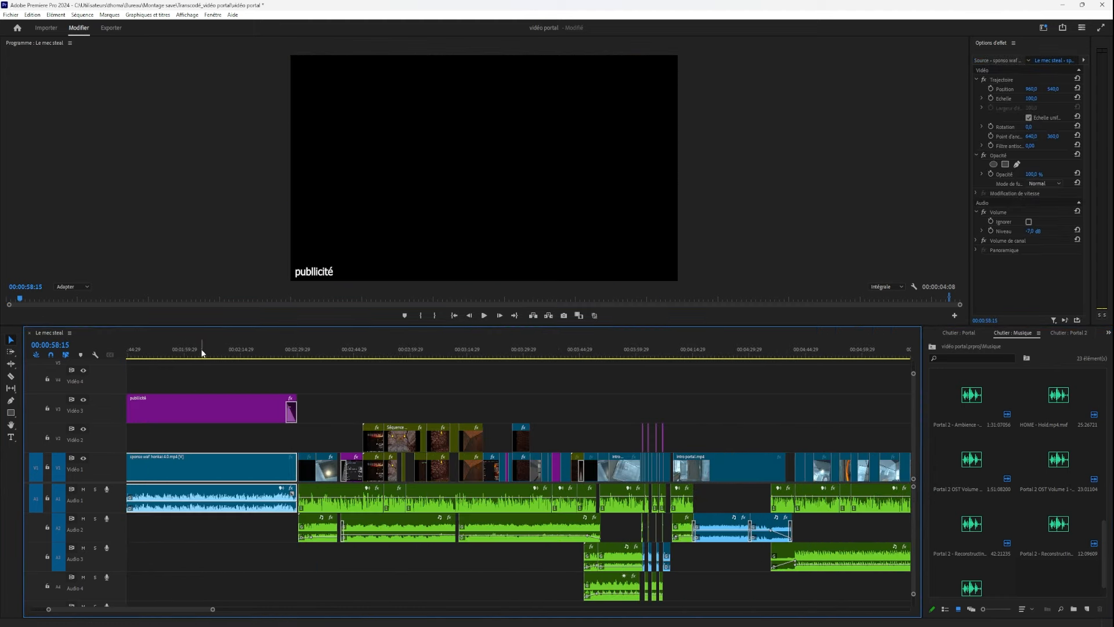
drag(202, 351, 172, 433)
key(equal)
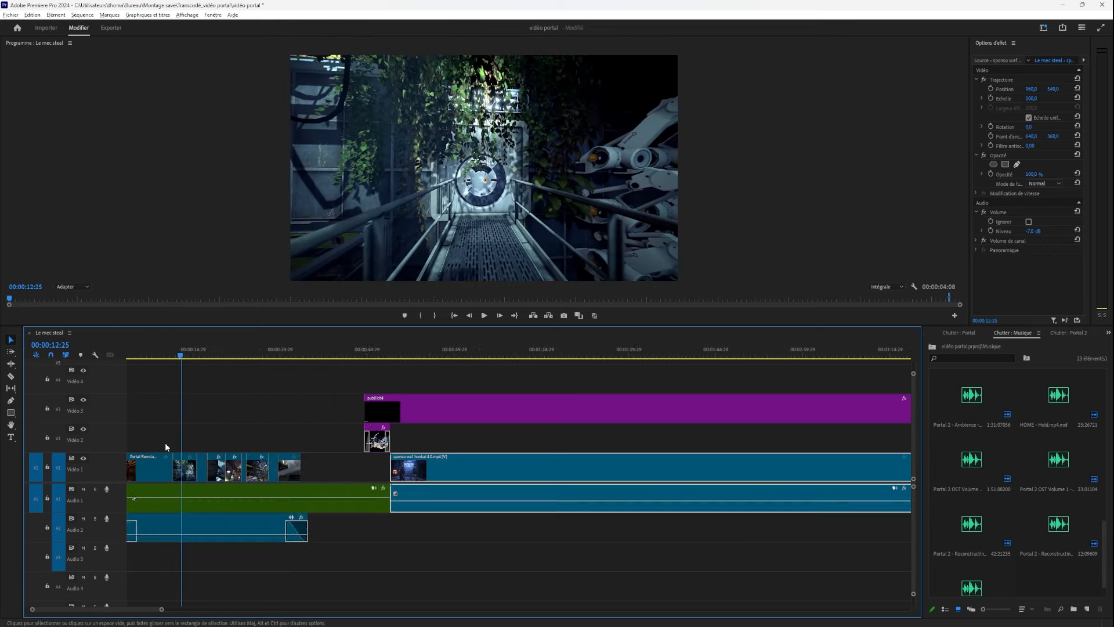
Move the Portal Stories Mel trailer clip at 00:00:11:14 up to Vidéo 2 and back down into its gap on Vidéo 1.
scroll(166, 444, up, 4)
drag(221, 471, 411, 440)
drag(227, 355, 252, 363)
key(ctrl+a)
key(ctrl+z)
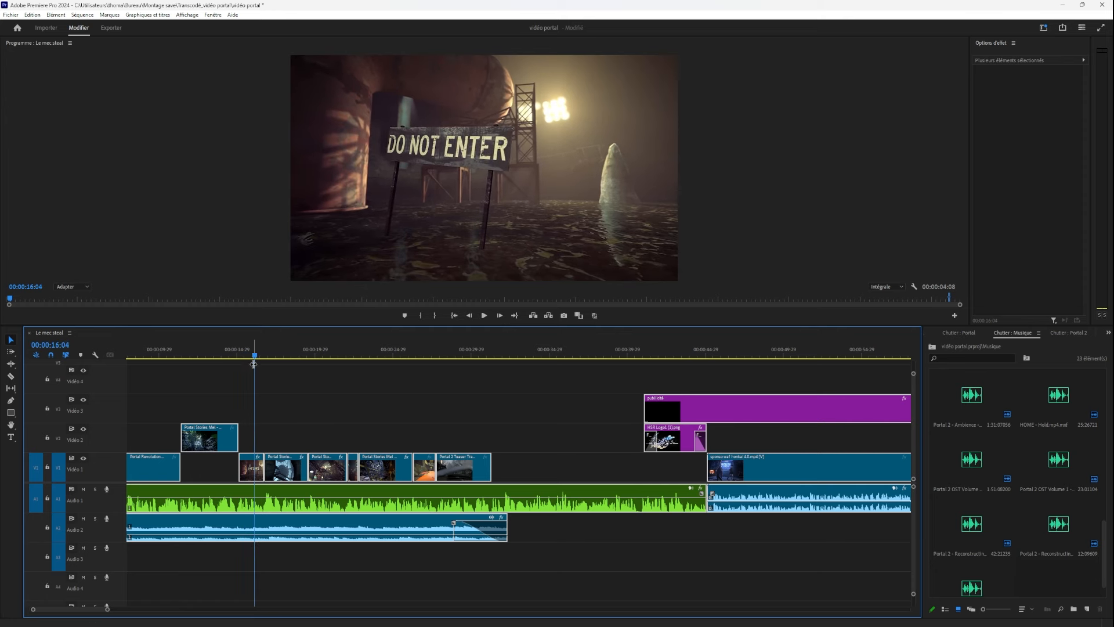
drag(263, 348, 182, 360)
click(470, 467)
drag(224, 436, 224, 464)
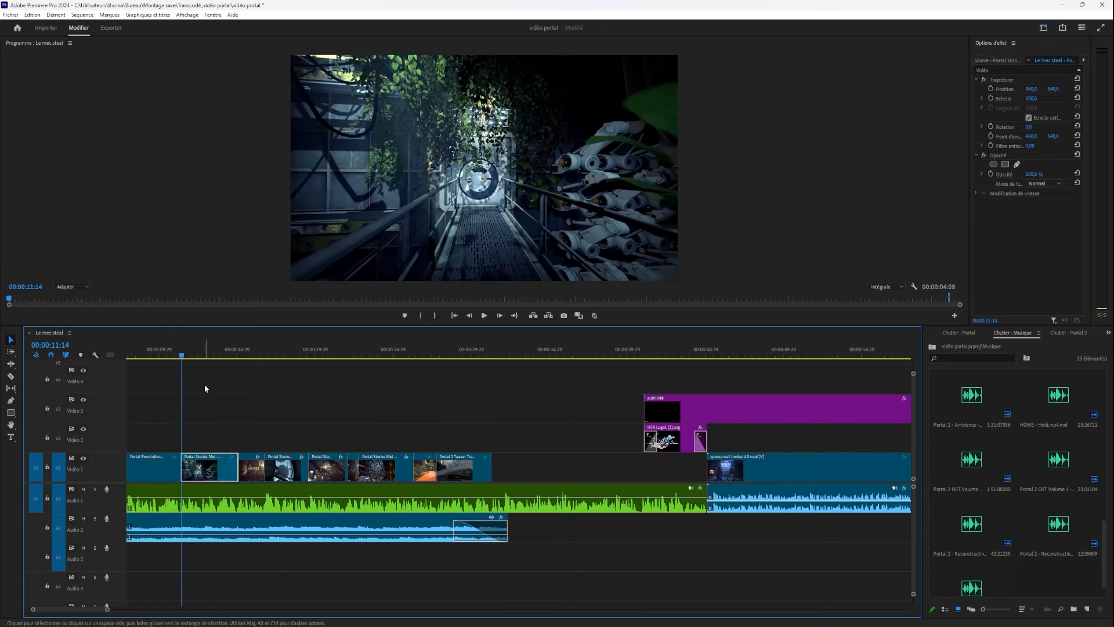
Scrub through the opening Portal Revolution trailer clip and play a short stretch of it, stopping at 00:00:06:13.
key(Home)
drag(130, 372, 300, 377)
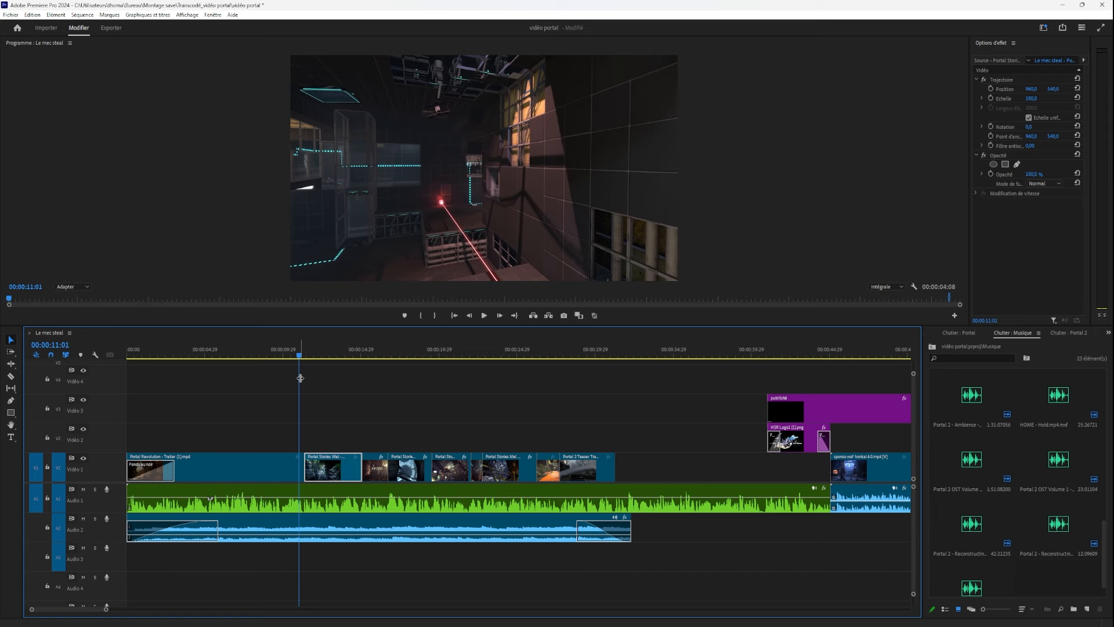
click(181, 355)
key(space)
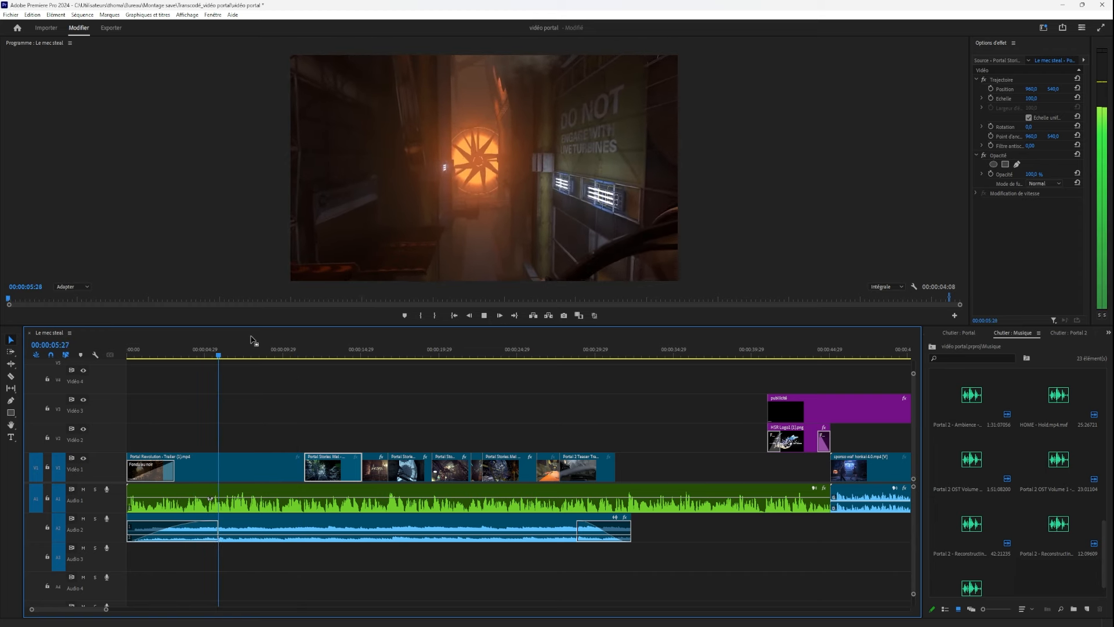
key(space)
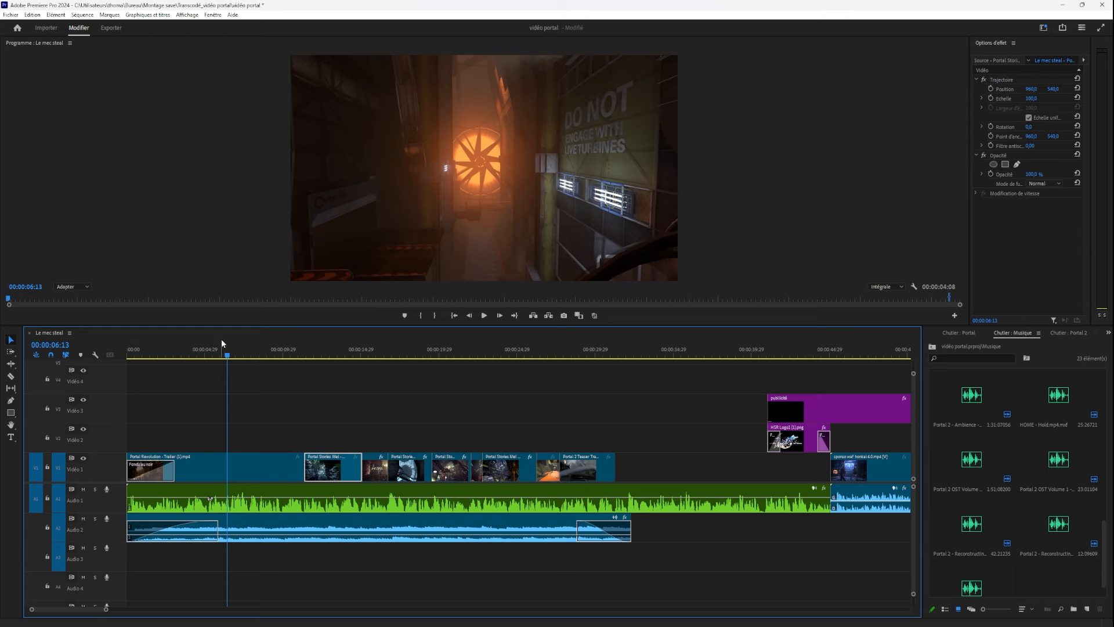
Examine the volume keyframes of the Audio 1 voice clip up close at 00:00:05:08.
drag(260, 357, 389, 360)
key(equal)
key(equal)
key(equal)
scroll(245, 511, up, 4)
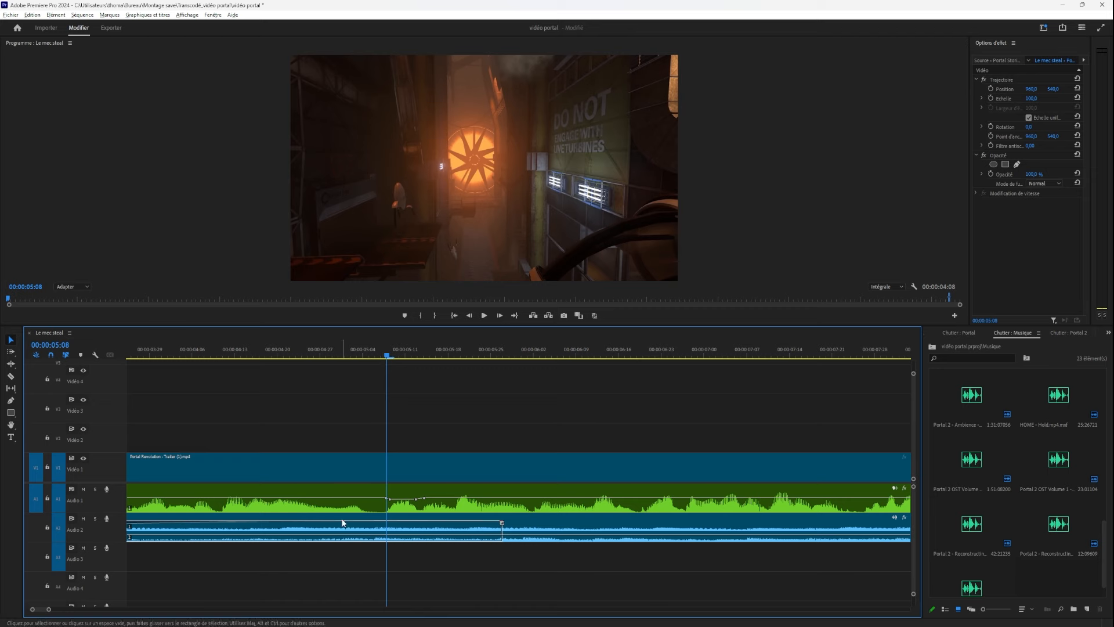
Lengthen the Puissance constante fade-in at the start of the Audio 2 clip to 00:00:06:29.
alt+scroll(342, 522, down, 5)
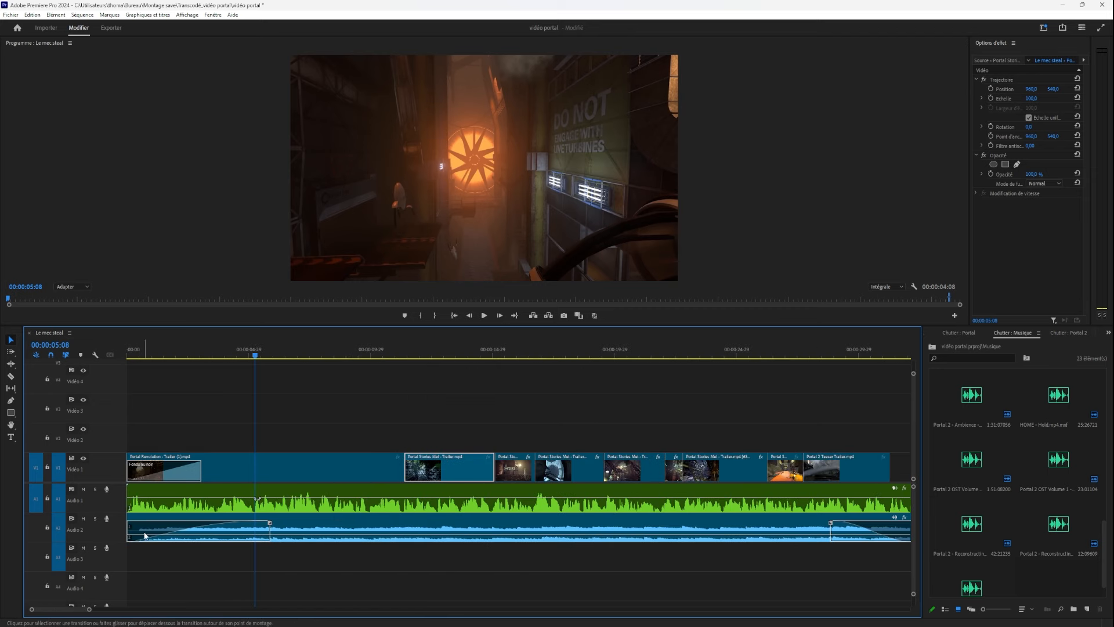
click(256, 529)
drag(268, 530, 296, 529)
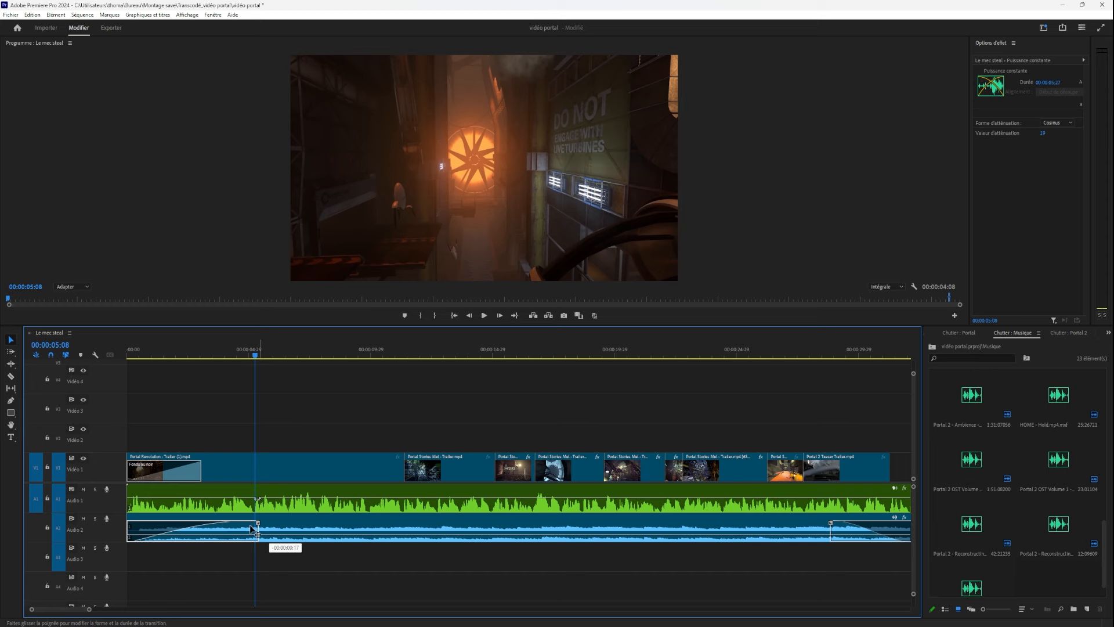
Play the sequence from 00:00:11:14 to 00:00:13:22 and leave the audio meters moderately wider than before.
drag(220, 348, 167, 376)
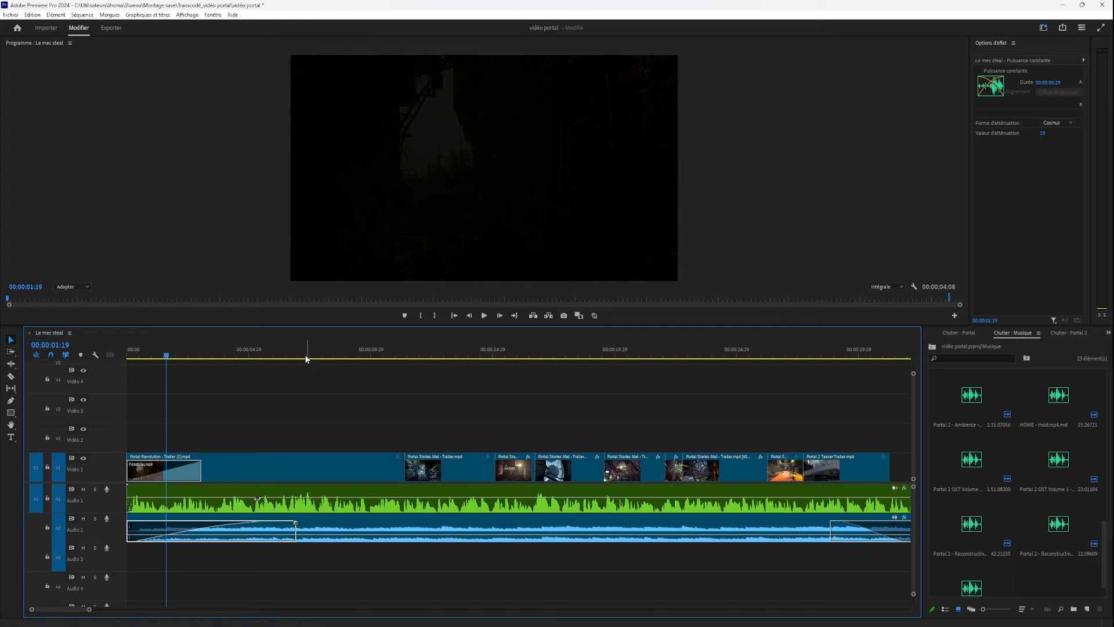
drag(305, 354, 406, 354)
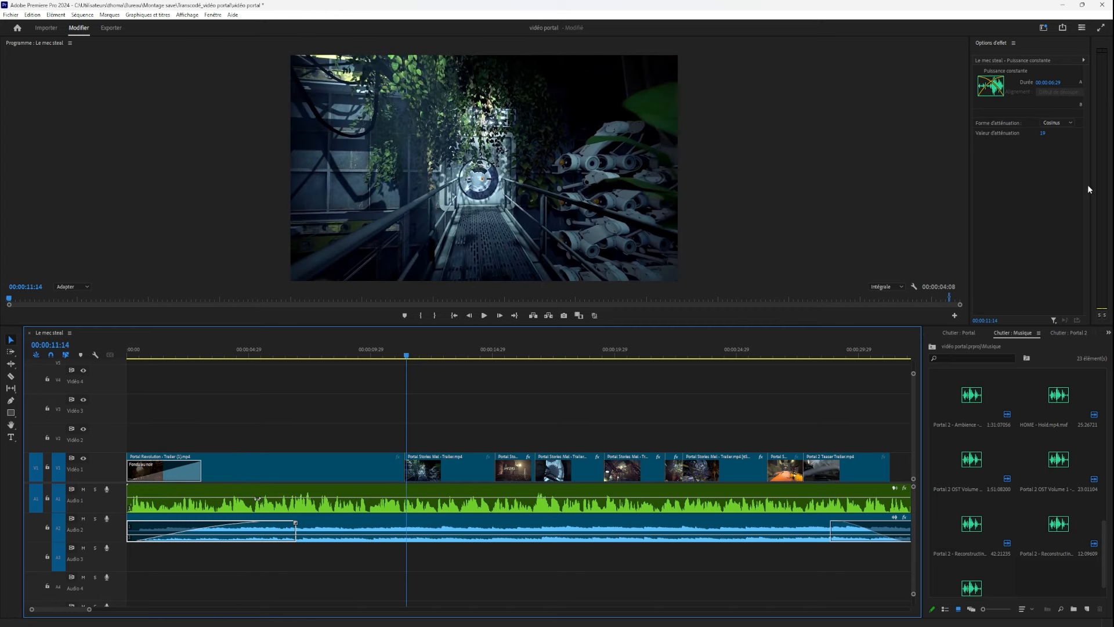
drag(1091, 190, 1023, 192)
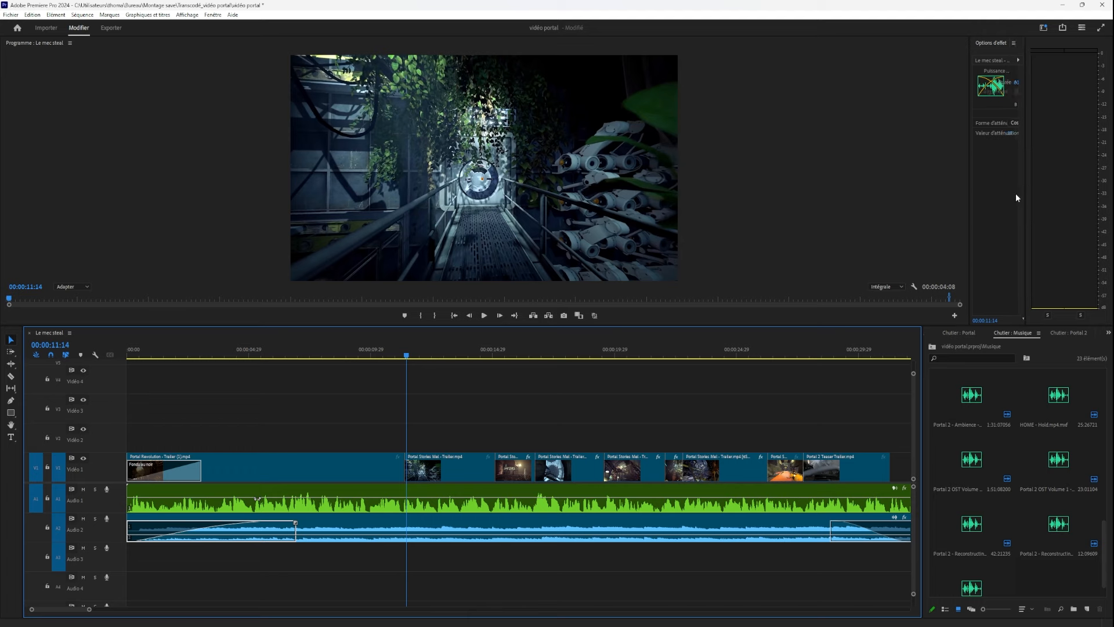
key(space)
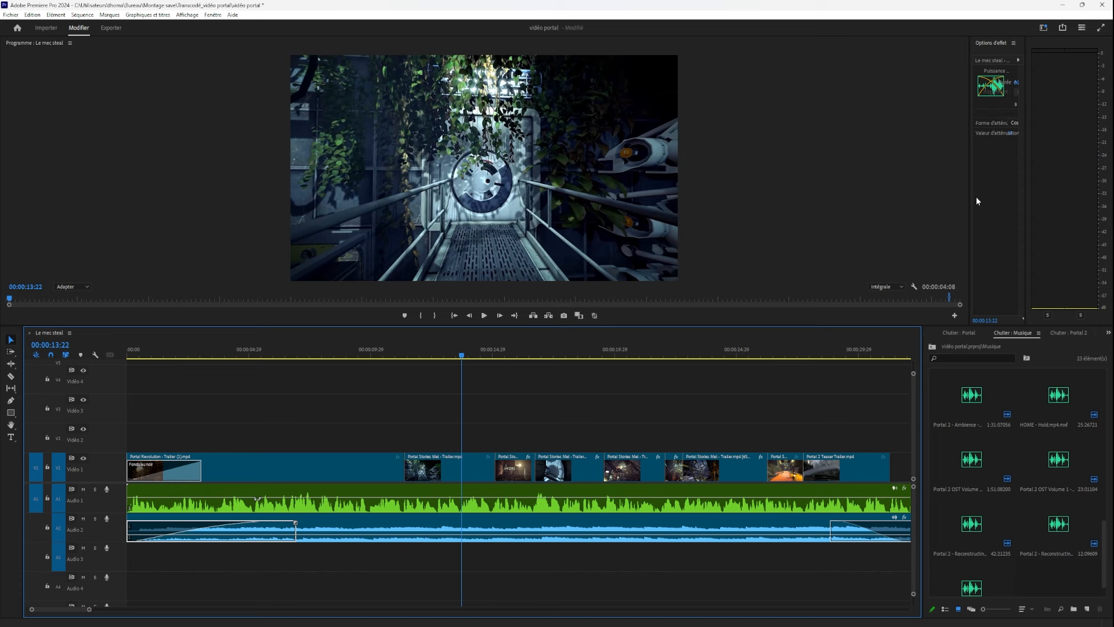
drag(1024, 202, 1063, 200)
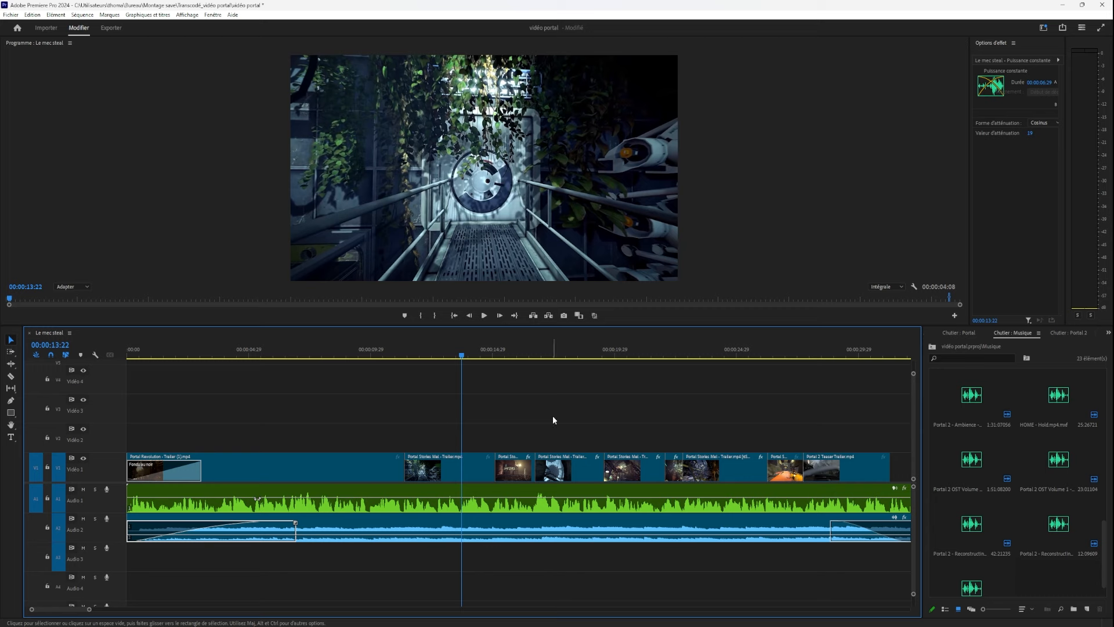
Select the bear overlay clip at 00:00:36:19 and disable its Ultra key effect.
key(minus)
key(minus)
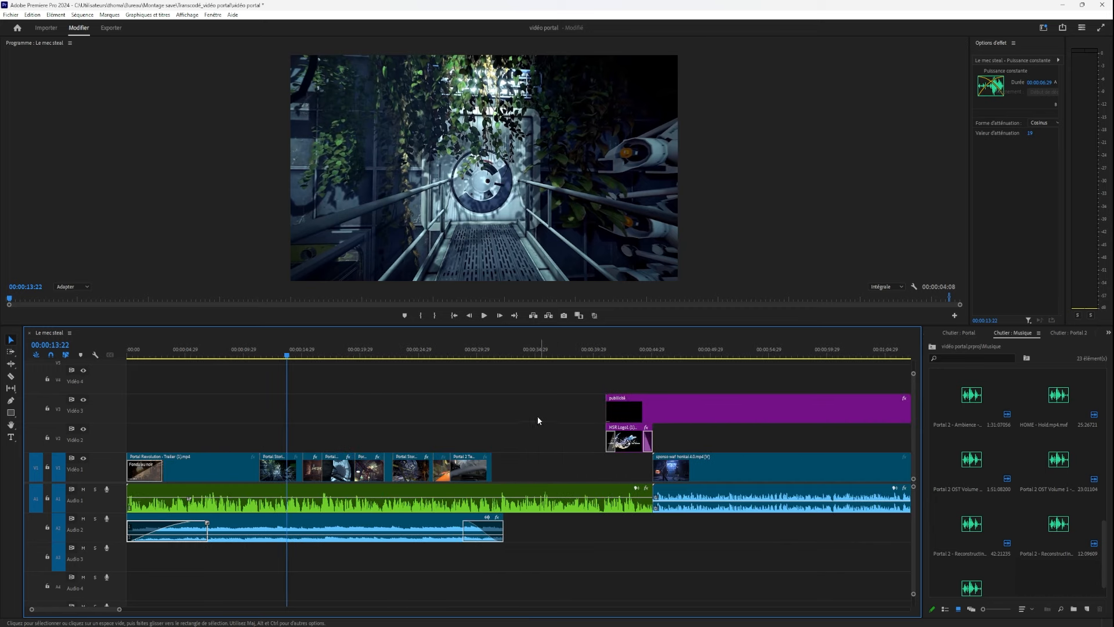
drag(425, 352, 555, 371)
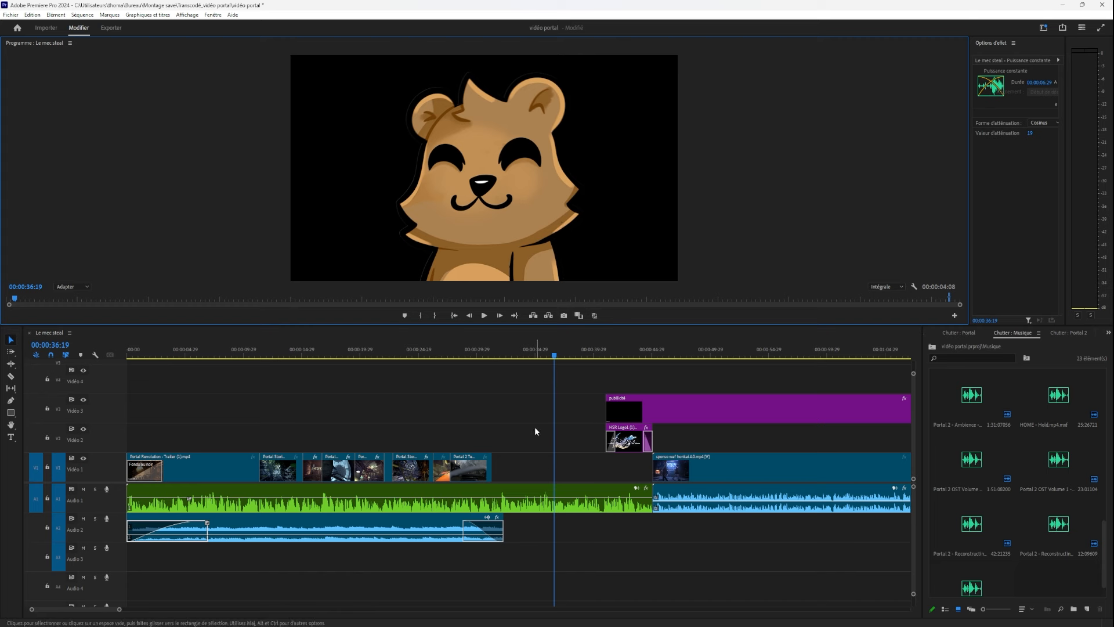
click(538, 165)
click(983, 202)
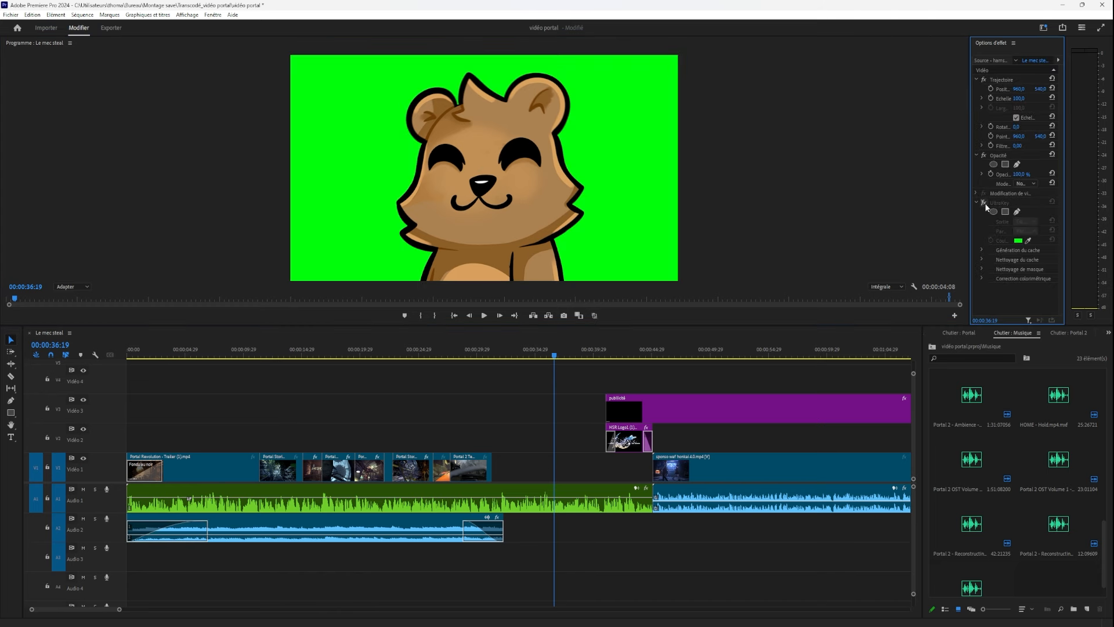
Re-enable the bear overlay's Ultra key effect and view the keyed frame at 00:00:32:02 in an enlarged program monitor.
mouse_move(507, 350)
mouse_down()
mouse_move(496, 346)
mouse_move(530, 341)
mouse_move(490, 351)
mouse_move(502, 348)
mouse_up()
click(983, 202)
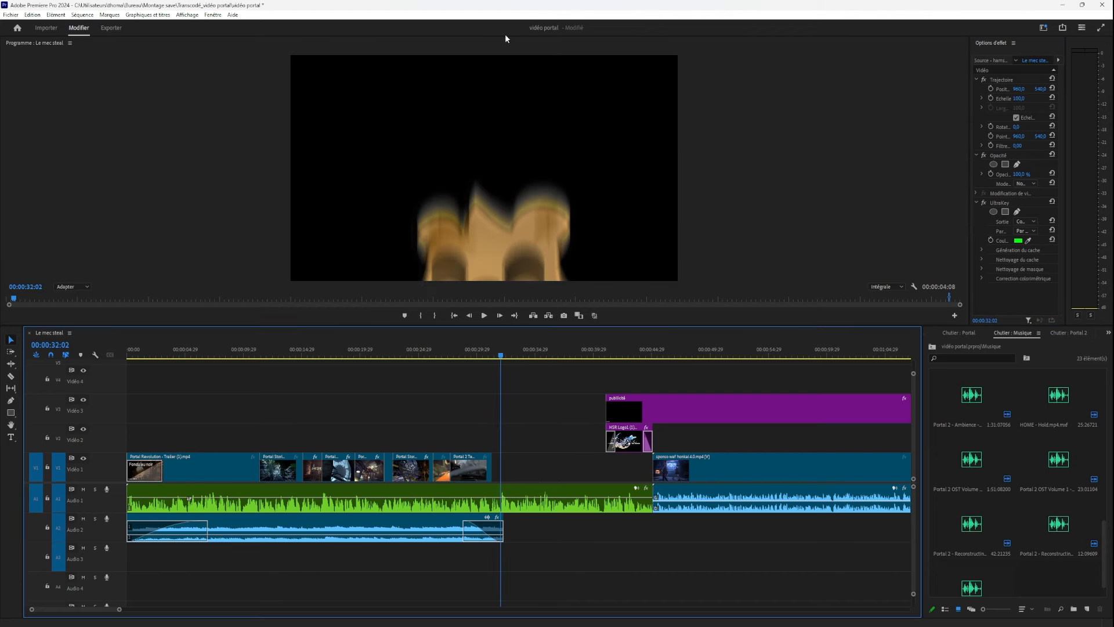
key(grave)
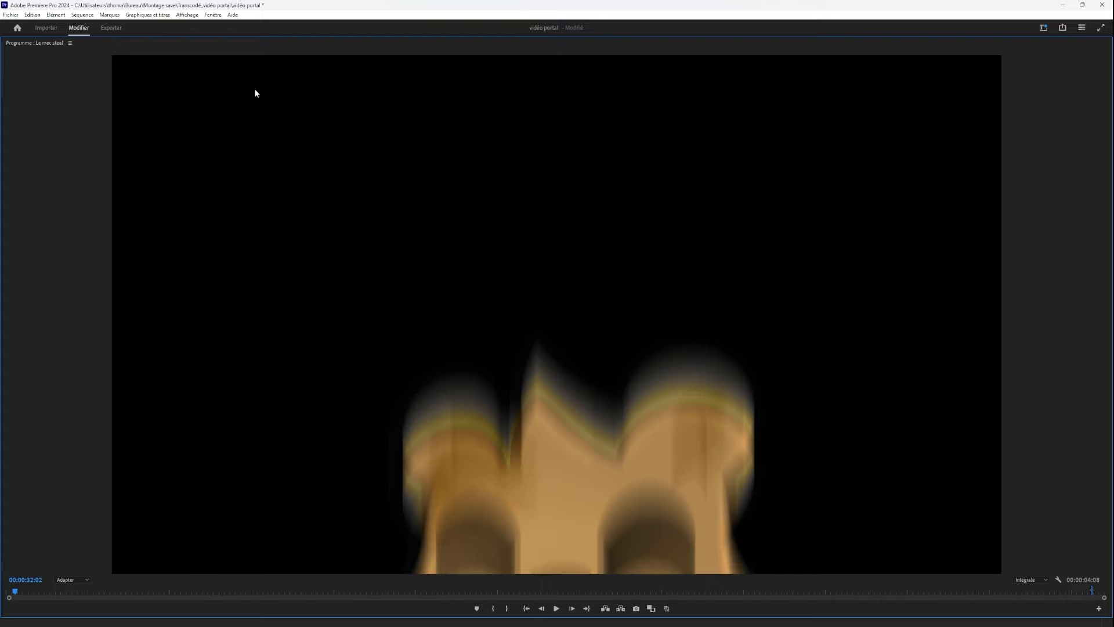
key(grave)
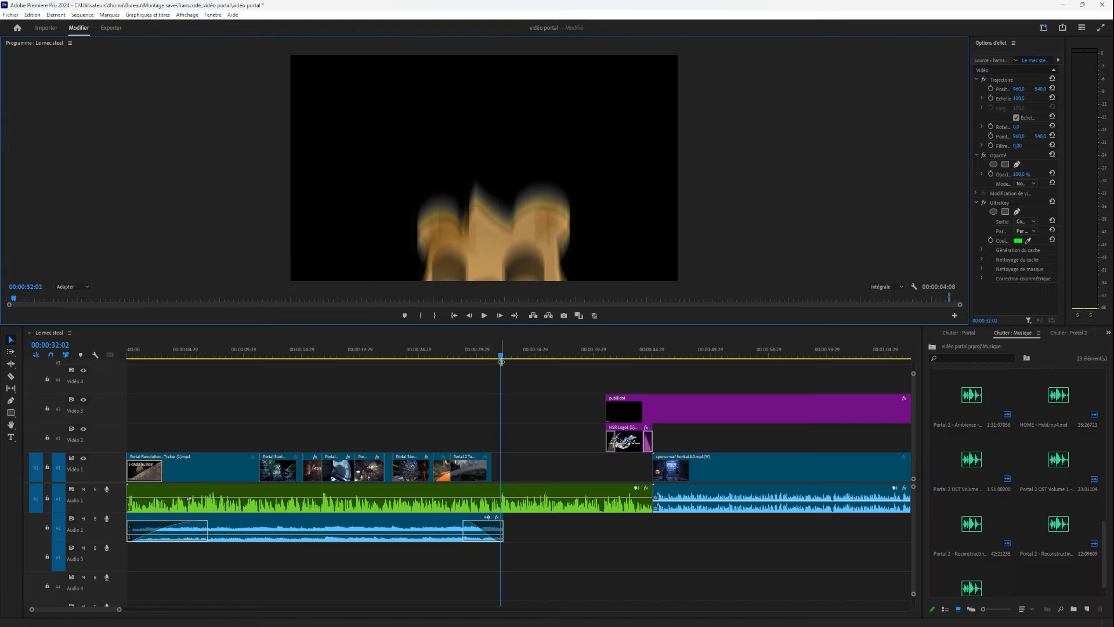
Examine the "publlicité" title over the Honkai Star Rail logo at 00:00:42:28 in an enlarged program monitor.
drag(503, 358, 599, 354)
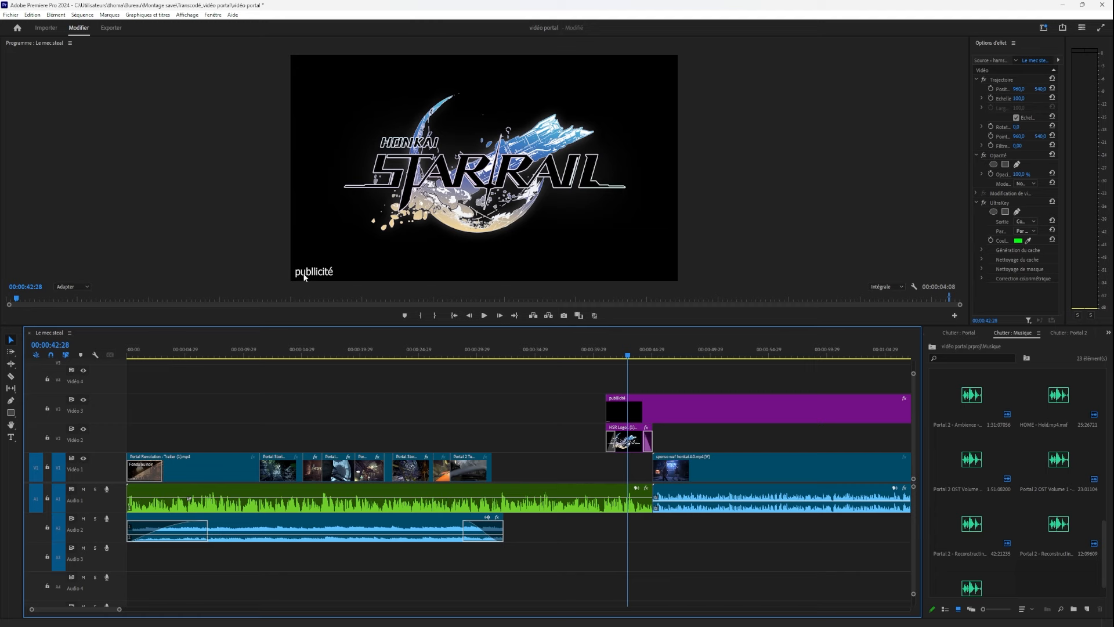
key(grave)
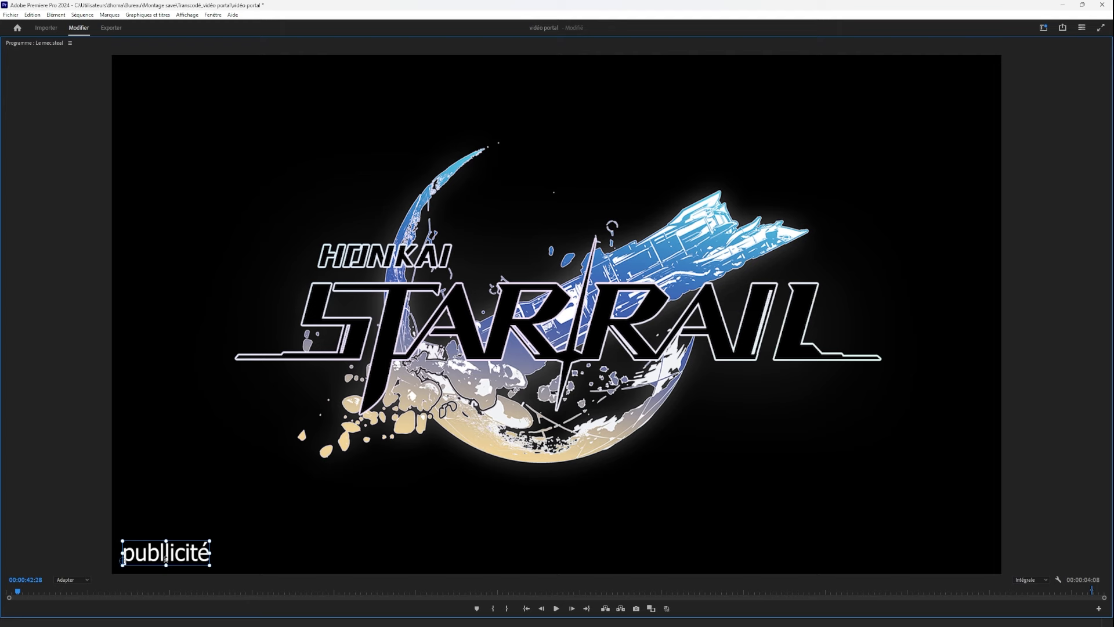
key(grave)
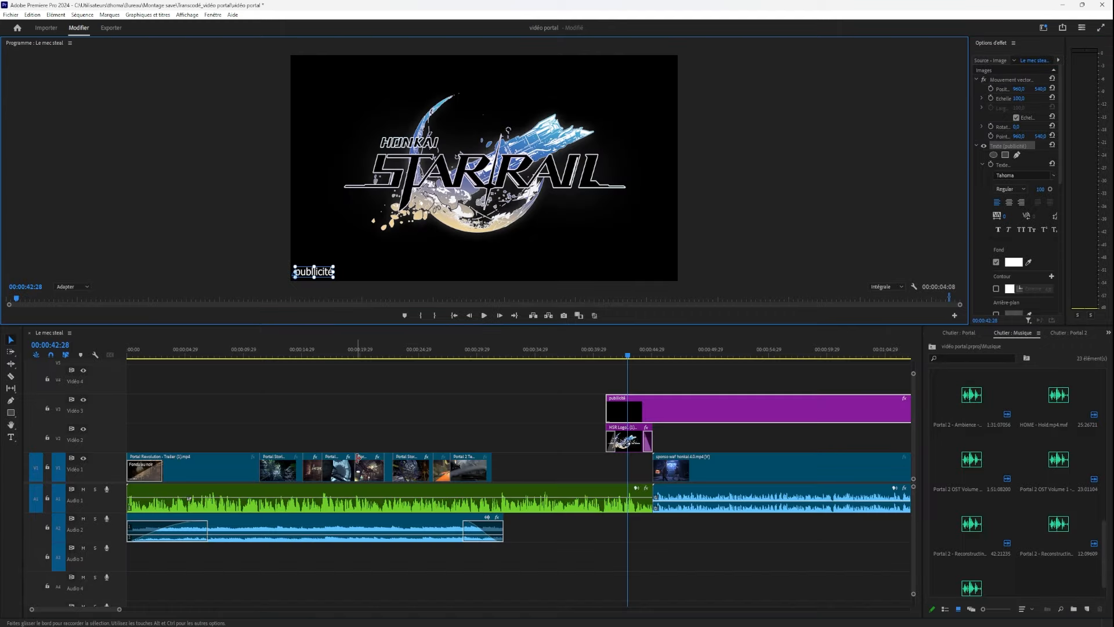
click(450, 409)
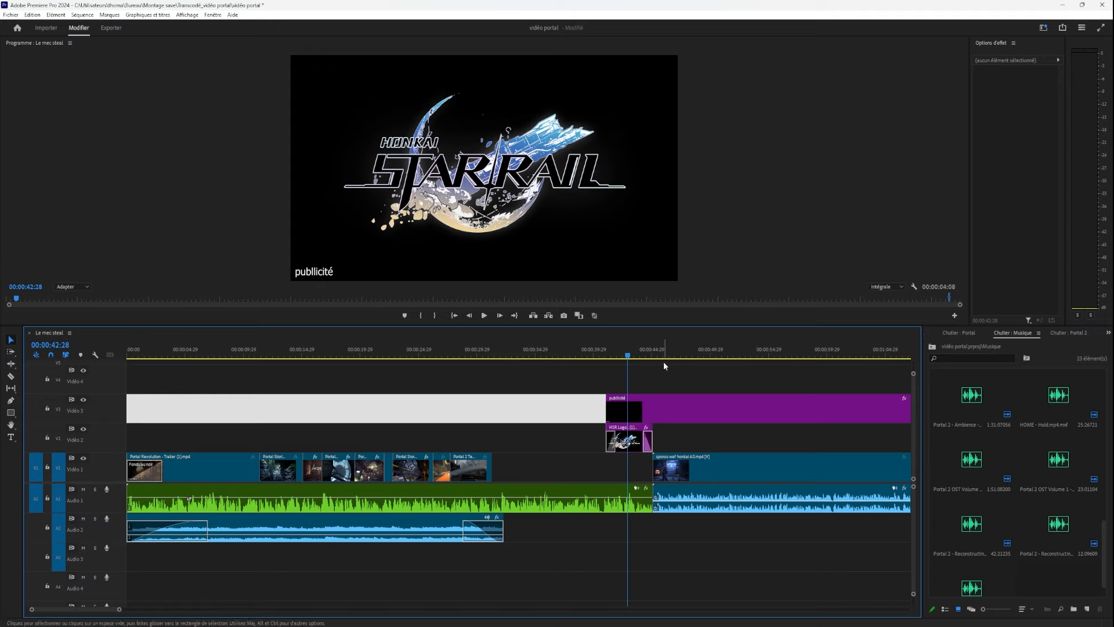
Play the "DE L'ESPACE" passage of the sponsor clip twice, stopping at 00:01:27:06.
drag(798, 349, 377, 464)
key(space)
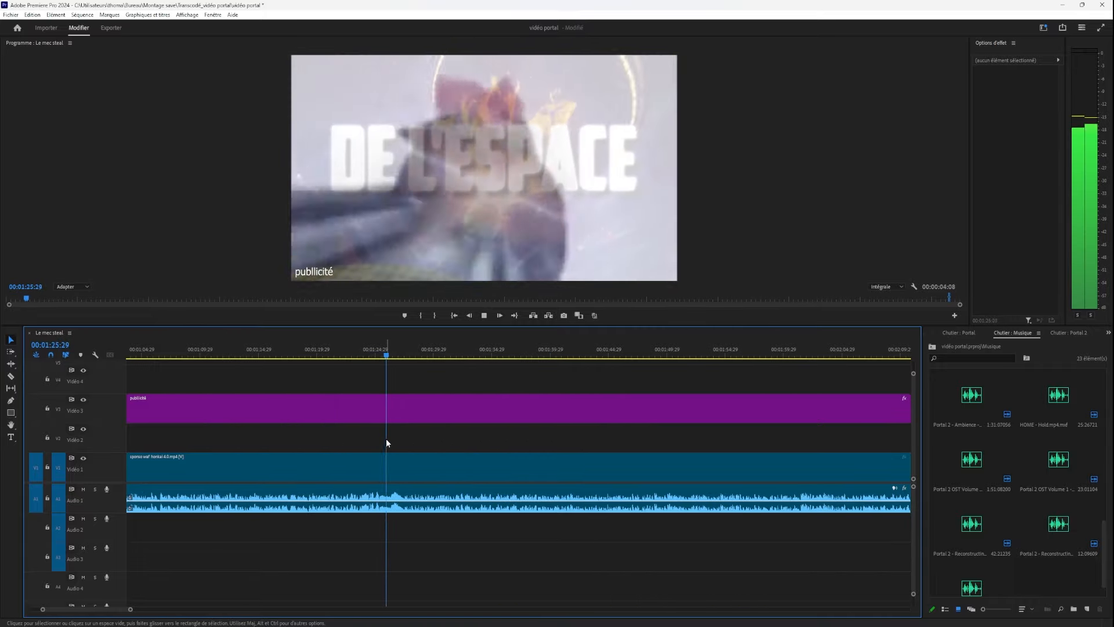
key(space)
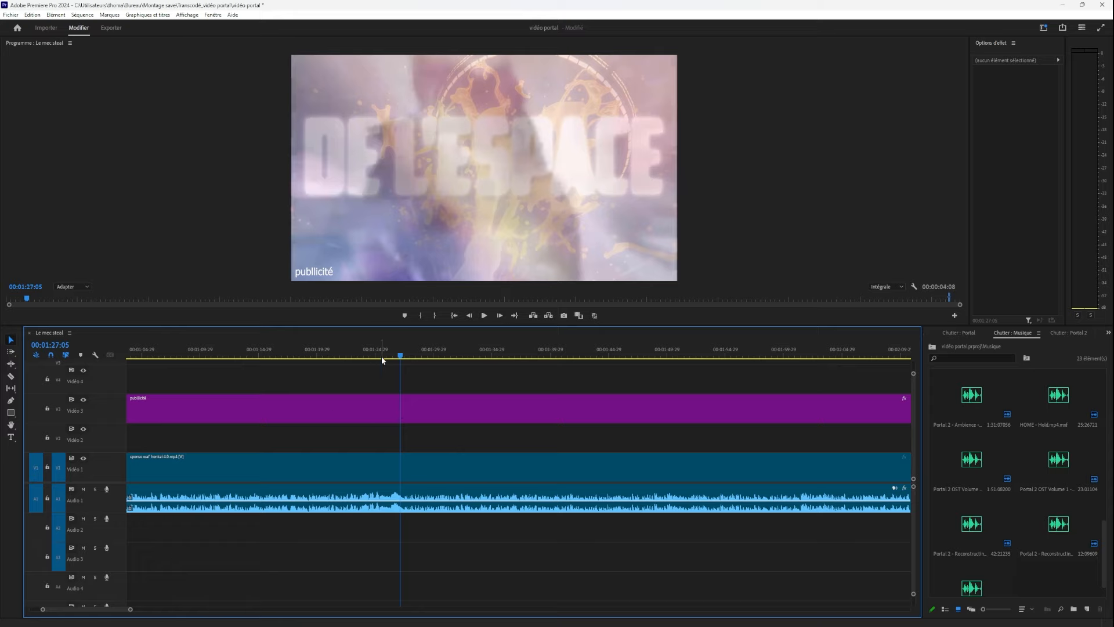
drag(381, 359, 363, 363)
key(space)
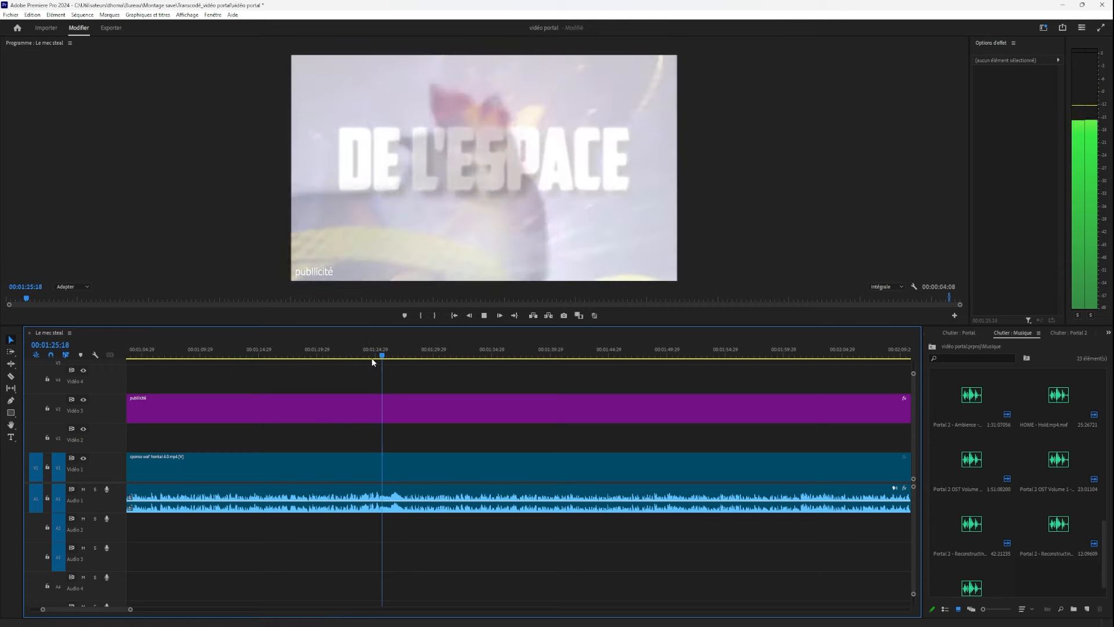
key(space)
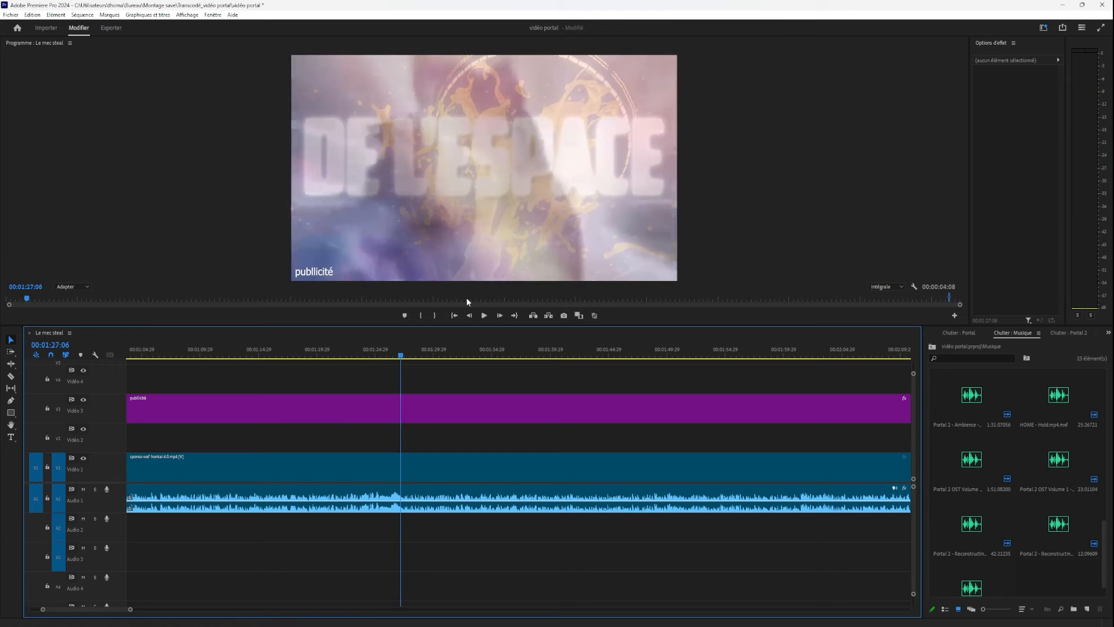
Inspect the "publlicité" title and the sponsor clip, scrubbing the sponsored segment from 00:00:44:11 to 00:02:27:08.
scroll(399, 419, down, 4)
click(444, 405)
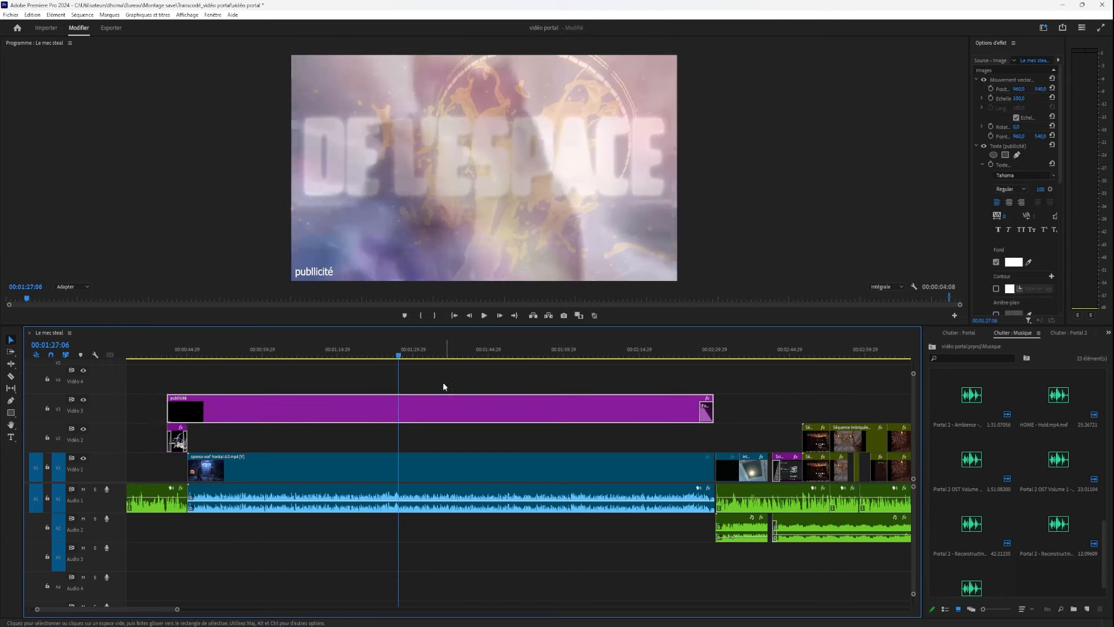
drag(306, 349, 654, 355)
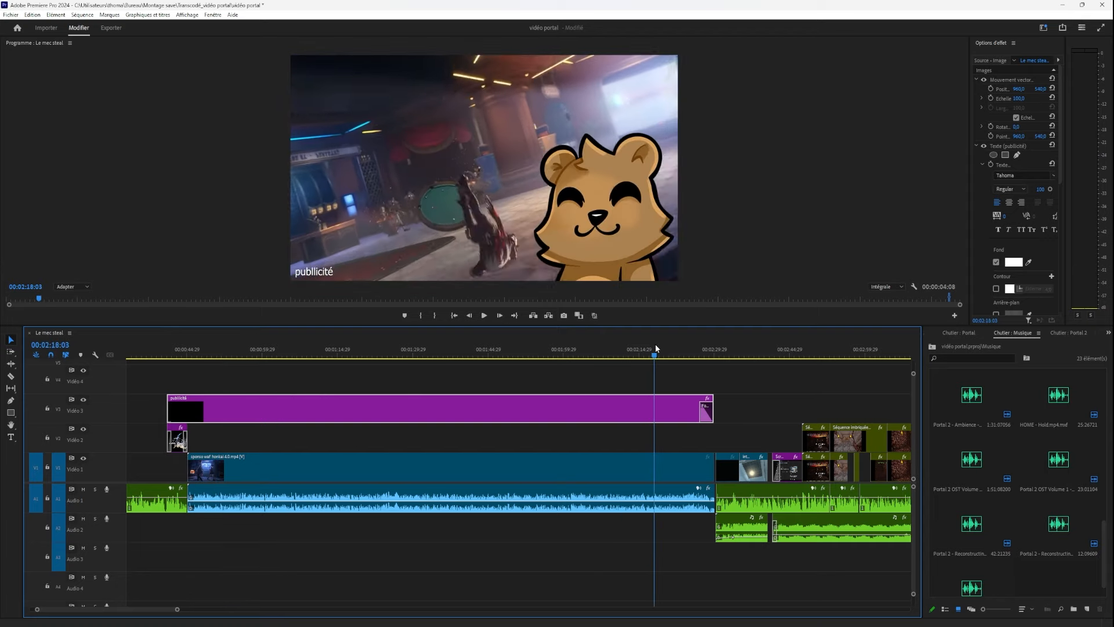
drag(434, 355, 287, 374)
click(318, 457)
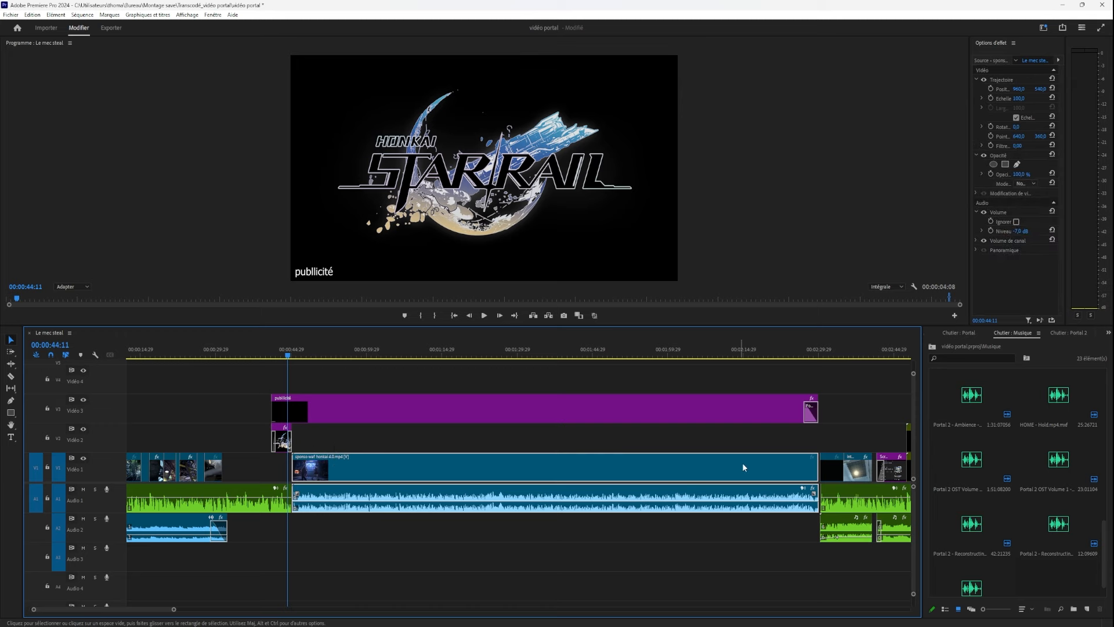
drag(706, 349, 439, 418)
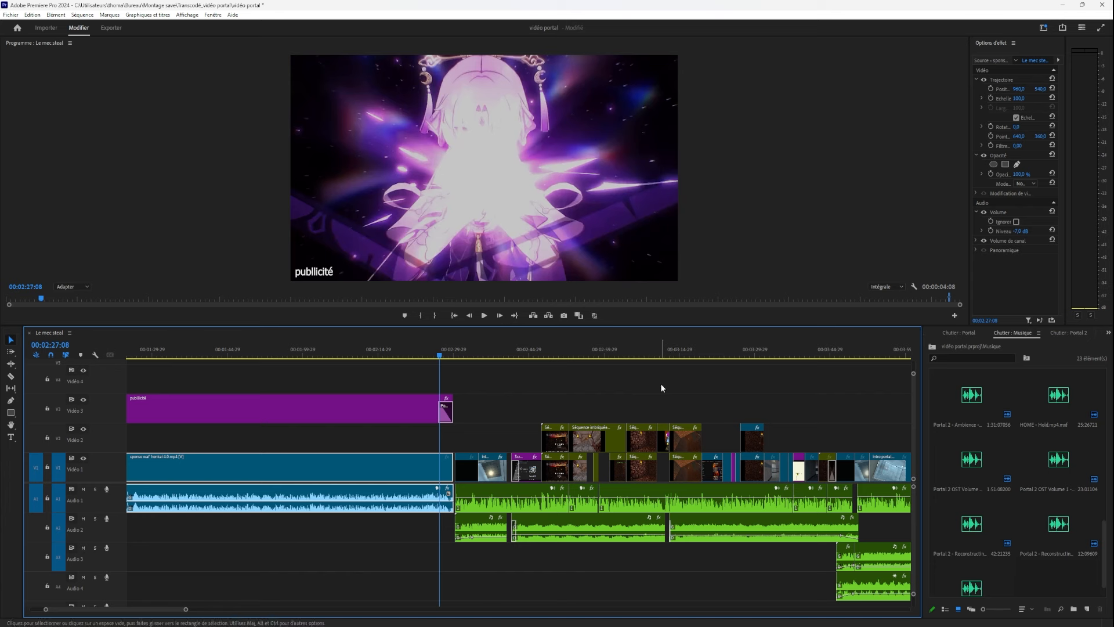
Play the portal intro from 00:02:31:05 and leave the playhead on the bear's entrance at 00:02:33:28.
mouse_move(453, 356)
mouse_down()
mouse_move(480, 355)
mouse_move(455, 355)
mouse_move(467, 358)
mouse_up()
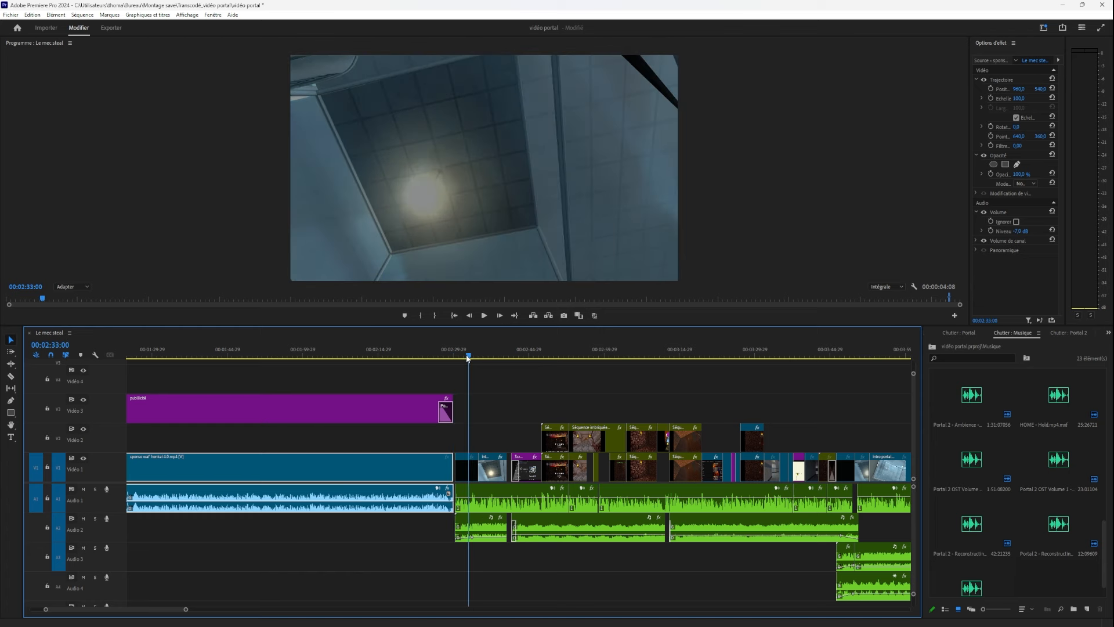
click(482, 317)
click(459, 355)
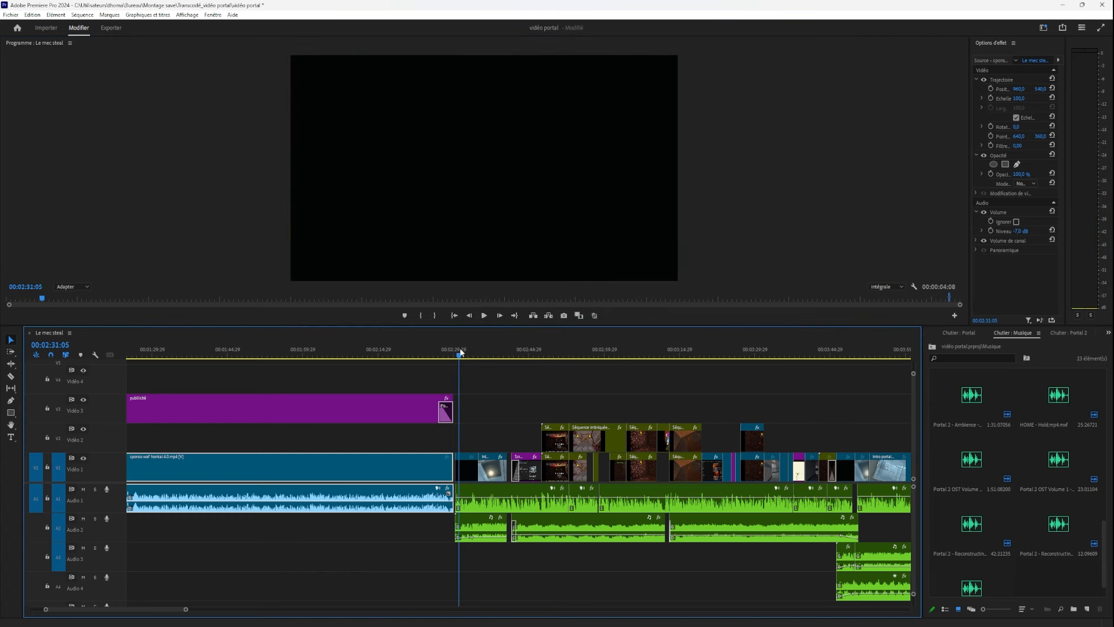
click(483, 314)
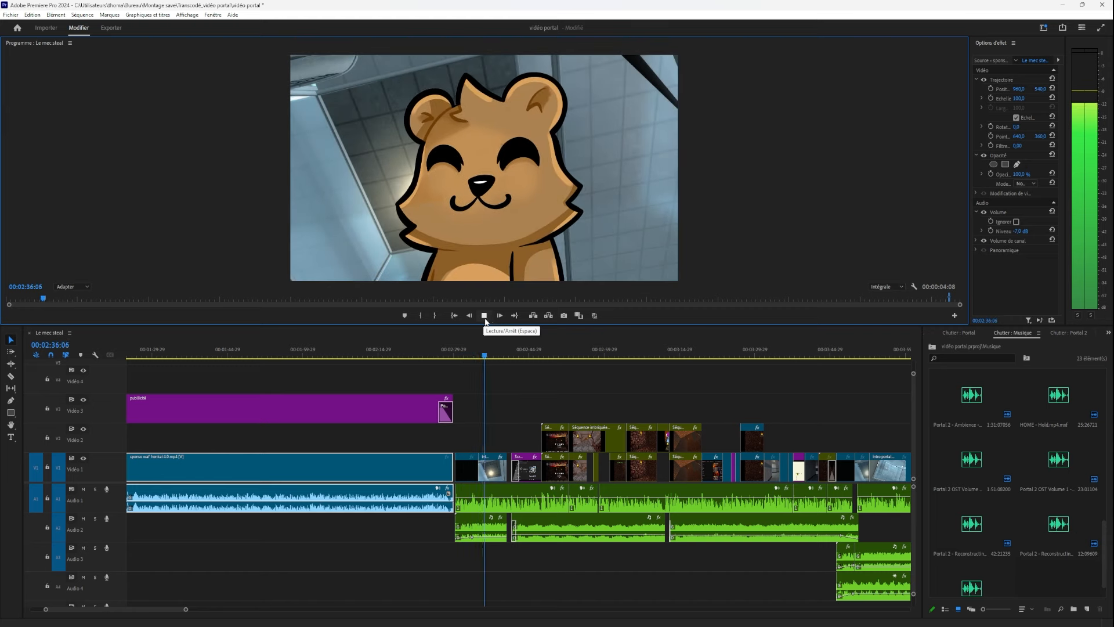
click(490, 355)
drag(491, 354, 465, 355)
click(472, 354)
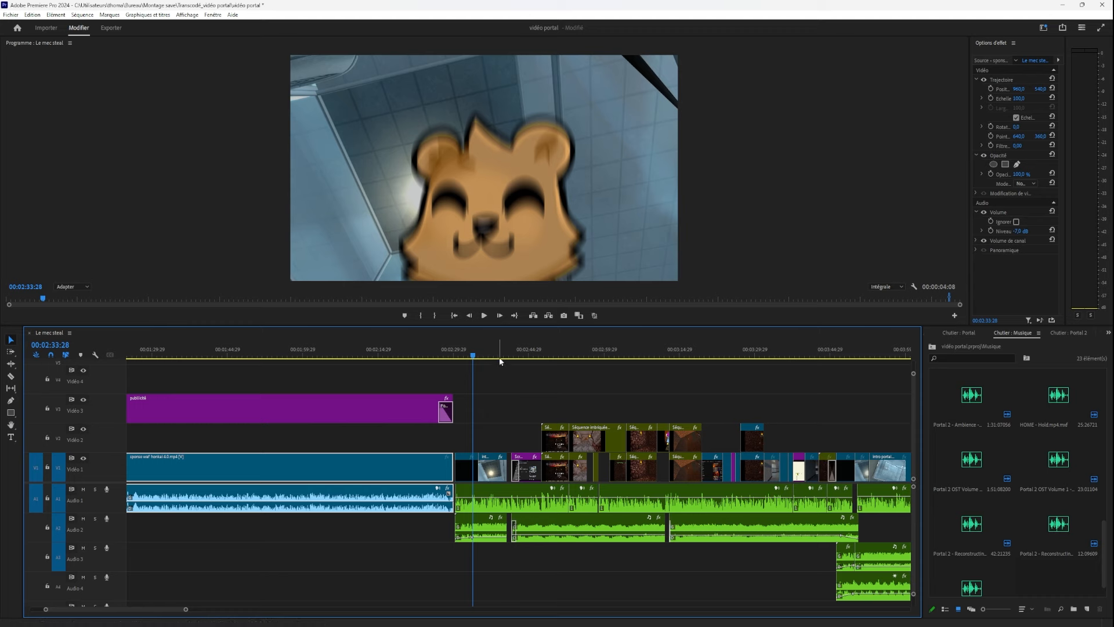
Disable the Audio 2 music clip under the portal intro, play from 00:02:33:28 and return to 00:02:32:26.
scroll(491, 522, up, 8)
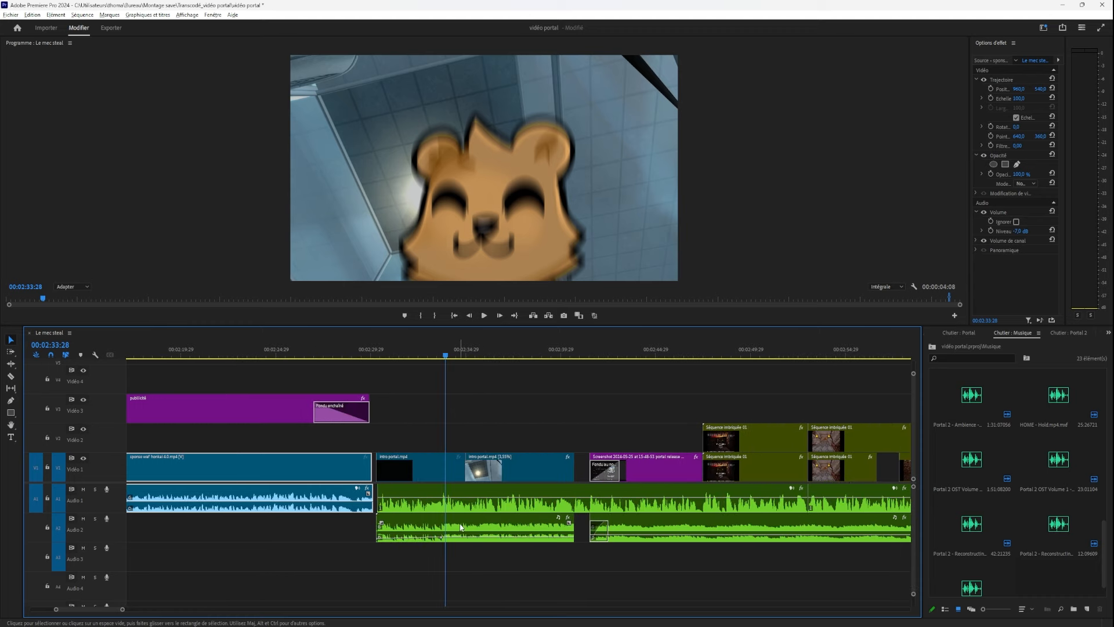
click(431, 525)
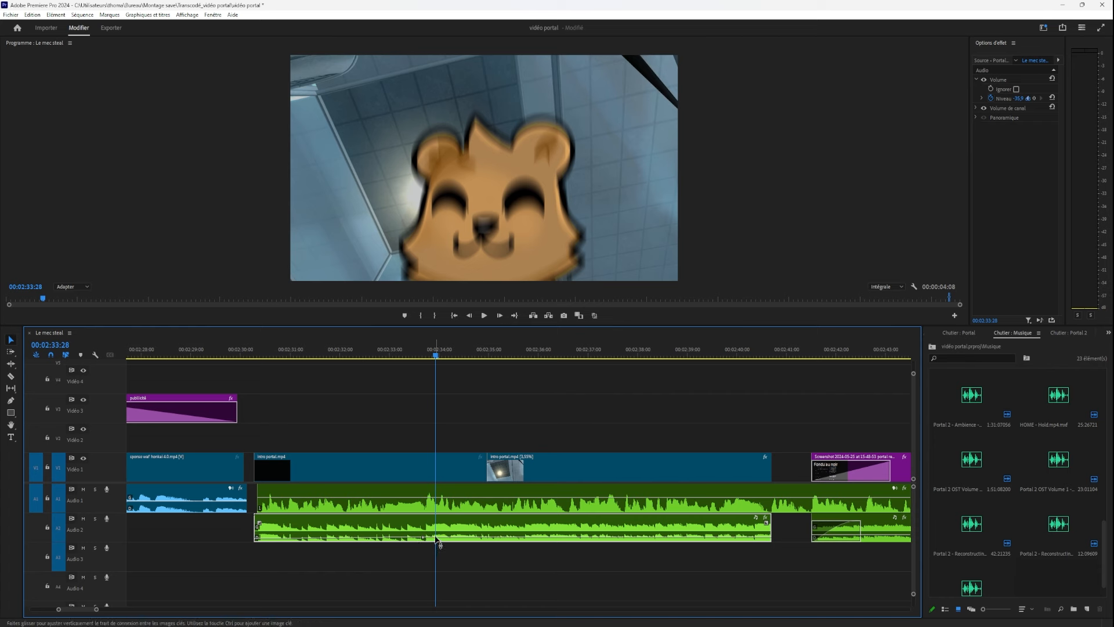
key(shift+e)
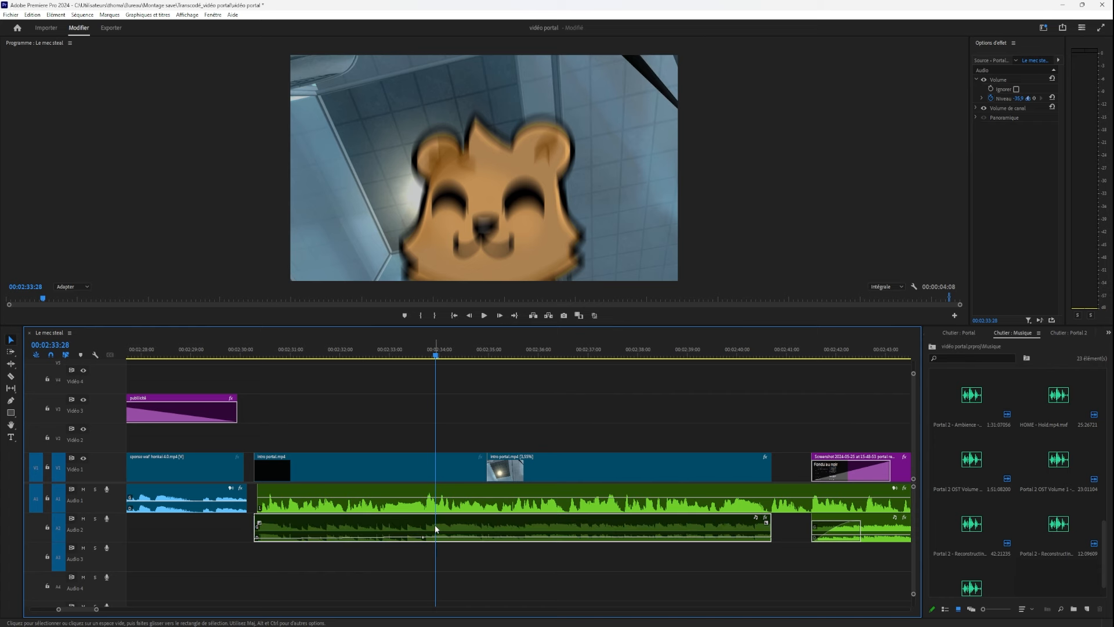
key(space)
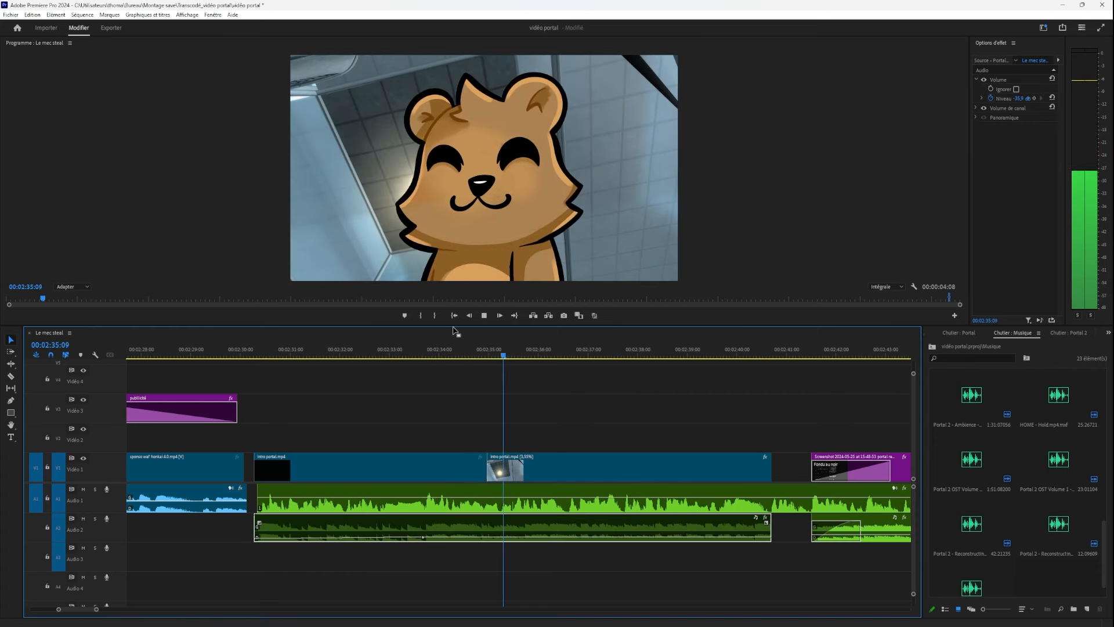
click(384, 352)
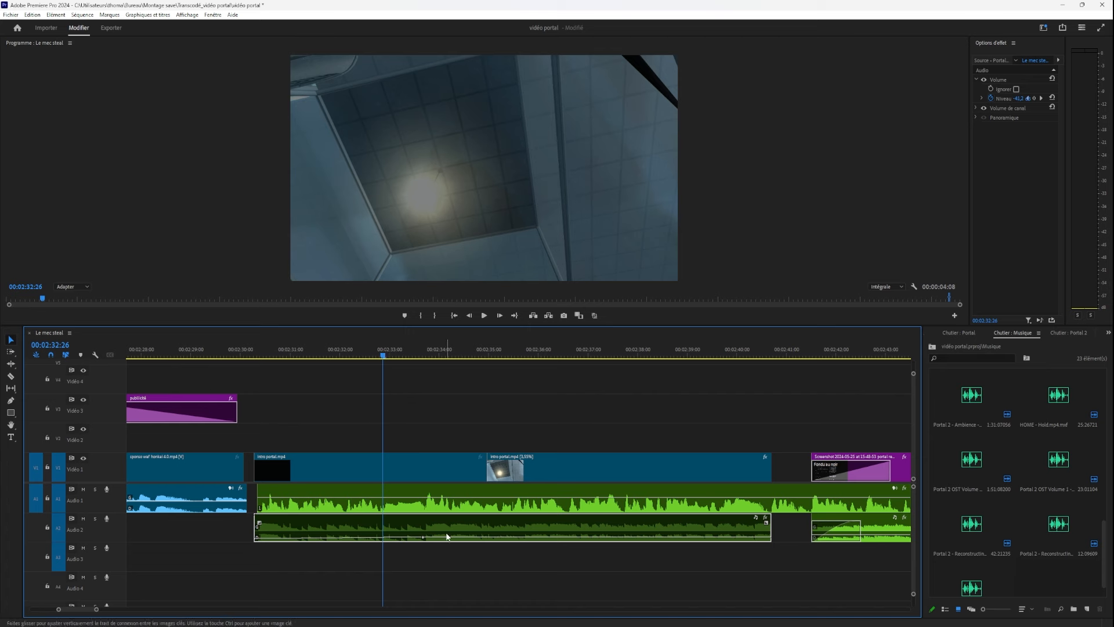
Undo the trial ripple trims and the disabling of the Audio 2 music clip.
key(w)
key(ctrl+z)
key(w)
key(ctrl+z)
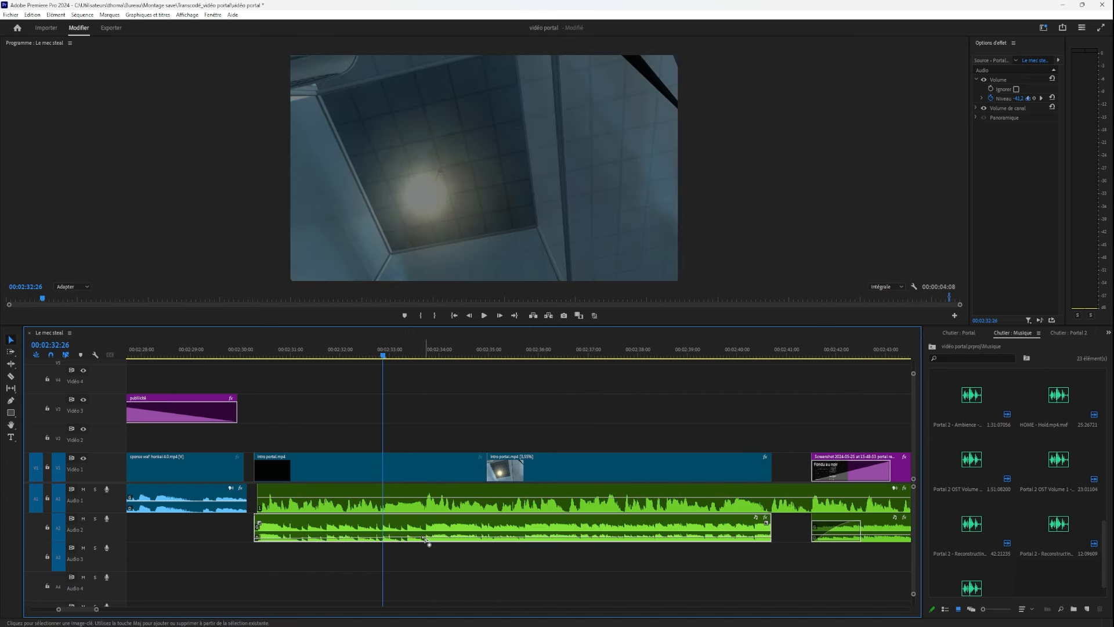
Try lowering the second volume keyframe of the Audio 2 music clip to silence, play the intro, and undo the change.
drag(425, 539, 424, 575)
key(space)
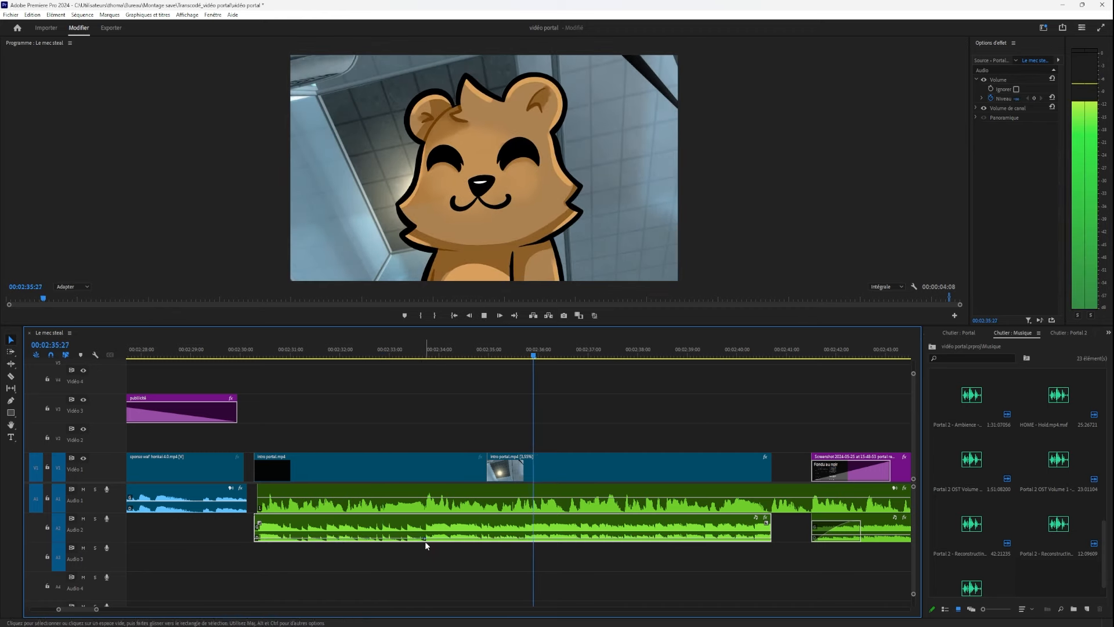
click(441, 351)
key(ctrl+z)
key(space)
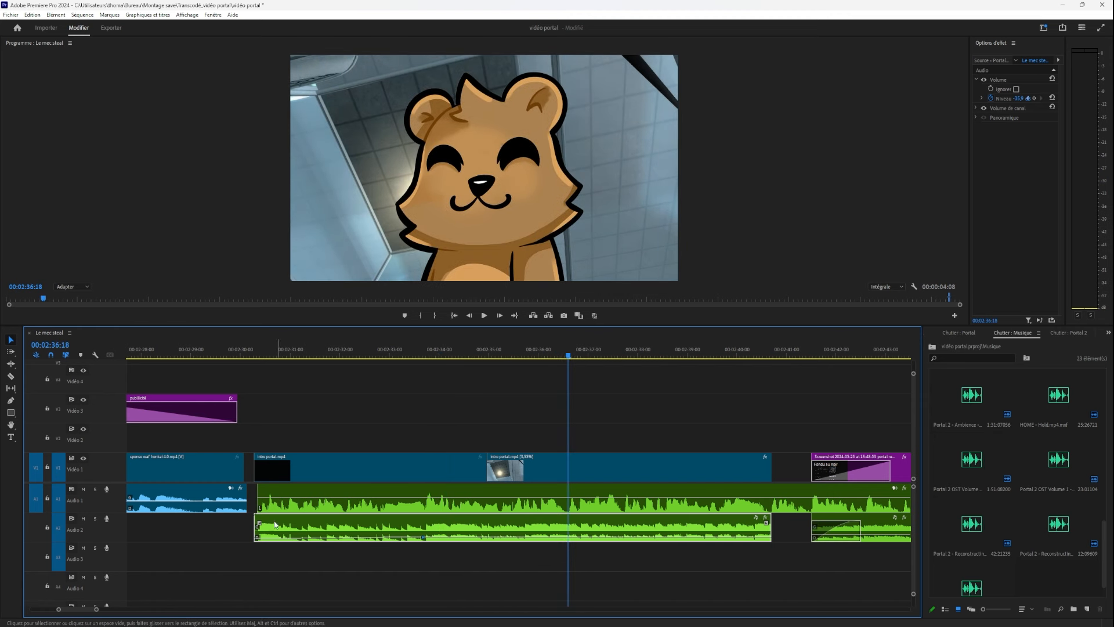
Extend the fade-in at the start of the intro's Audio 2 music clip to about 00:02:34:07 and play it from 00:02:31:04.
drag(260, 523, 450, 527)
click(298, 355)
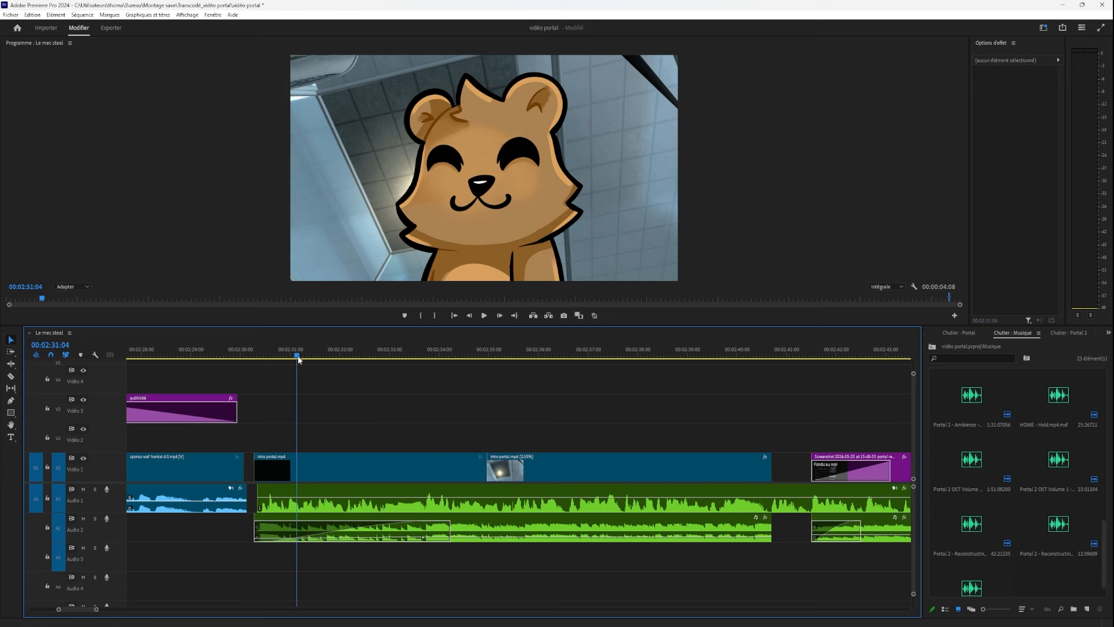
key(space)
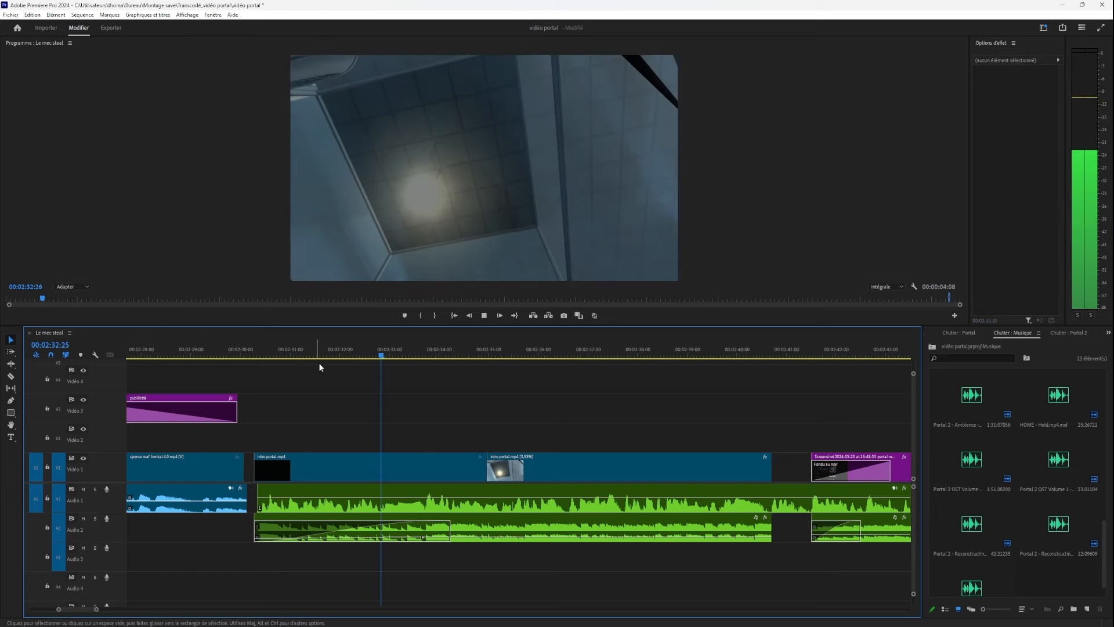
key(space)
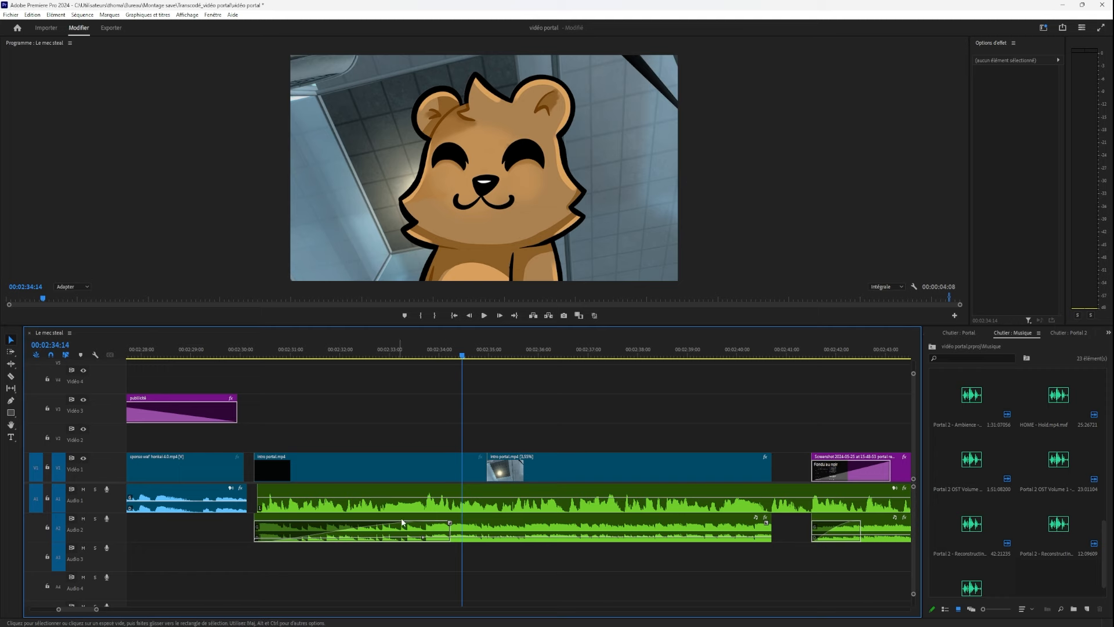
Select the Portal release date screenshot clip at 00:02:43:19 and widen the effect controls to show its keyframes.
drag(621, 353, 422, 417)
click(447, 471)
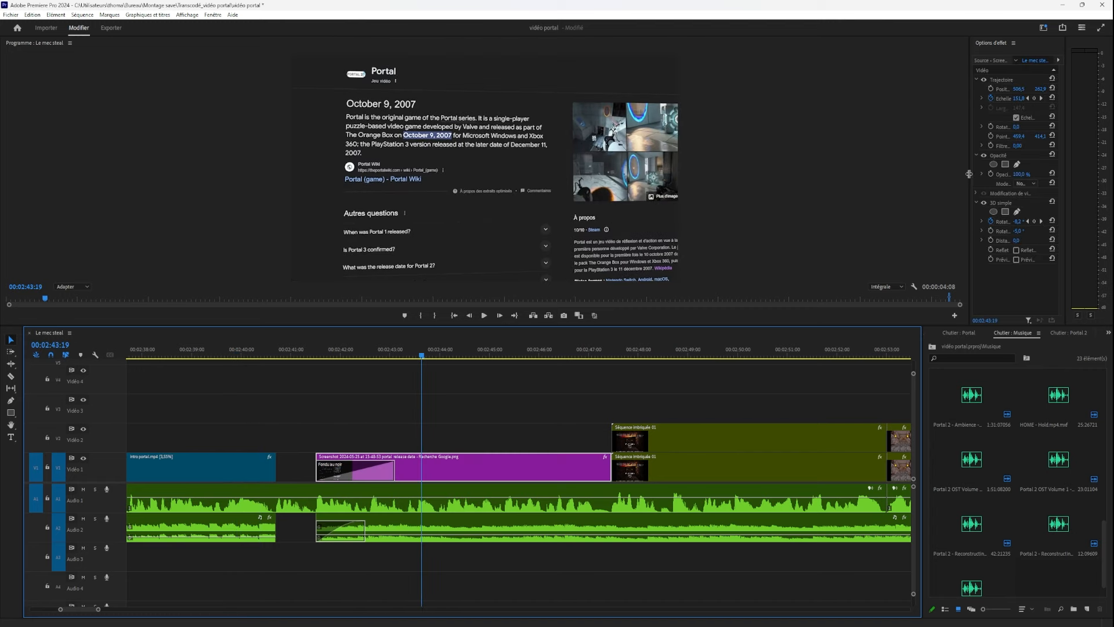
drag(968, 174, 786, 176)
click(399, 175)
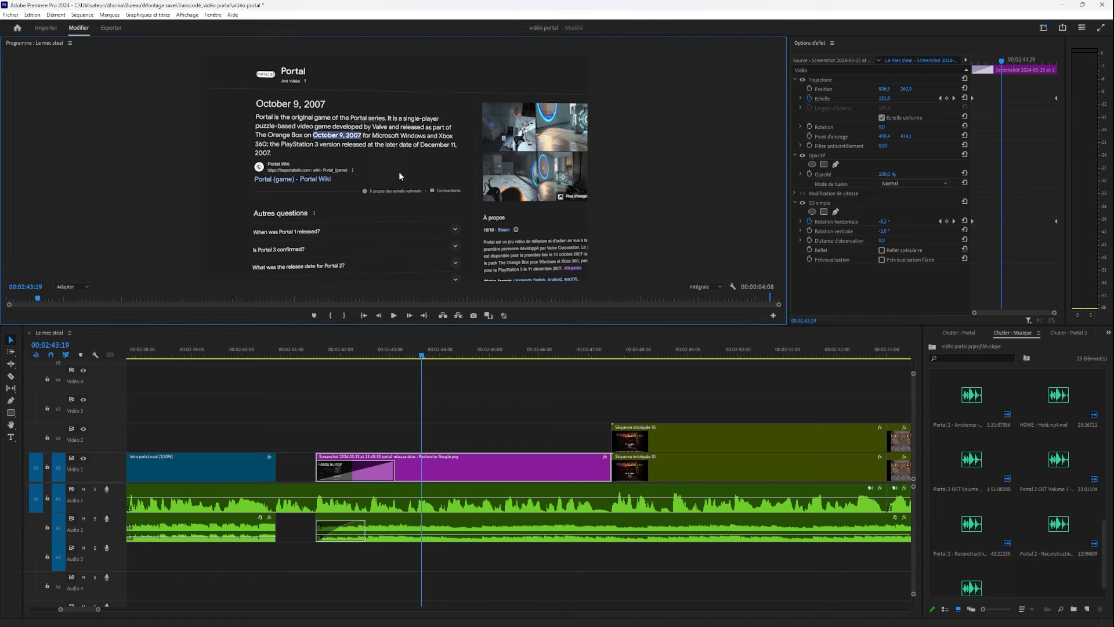
Toggle the screenshot clip's motion effect off and on, and disable its Opacity and 3D simple effects.
click(802, 80)
click(802, 80)
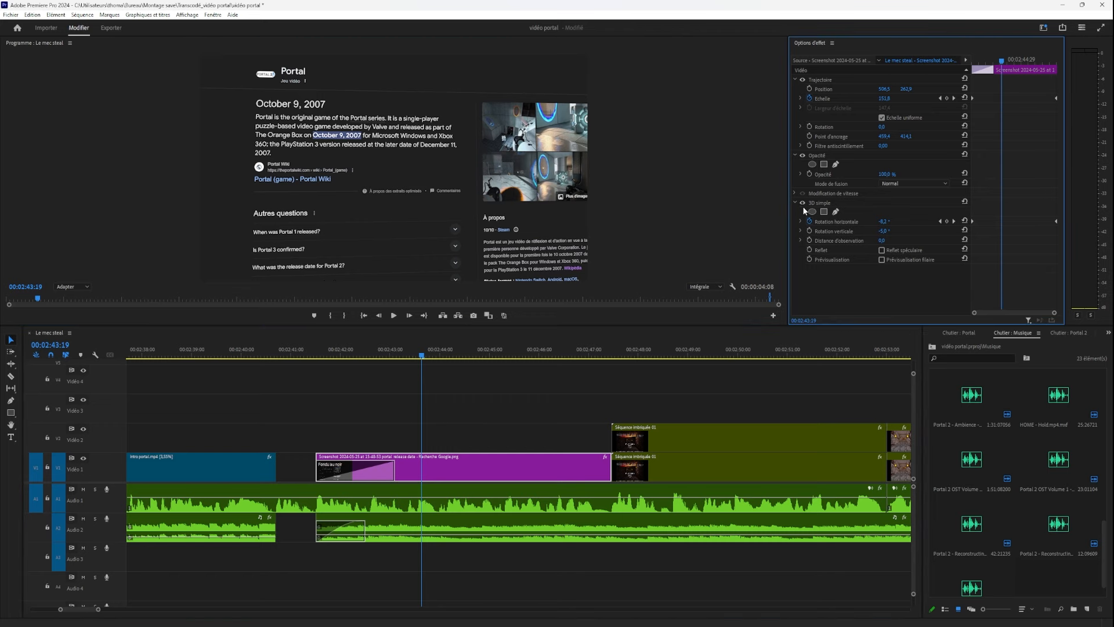
click(462, 166)
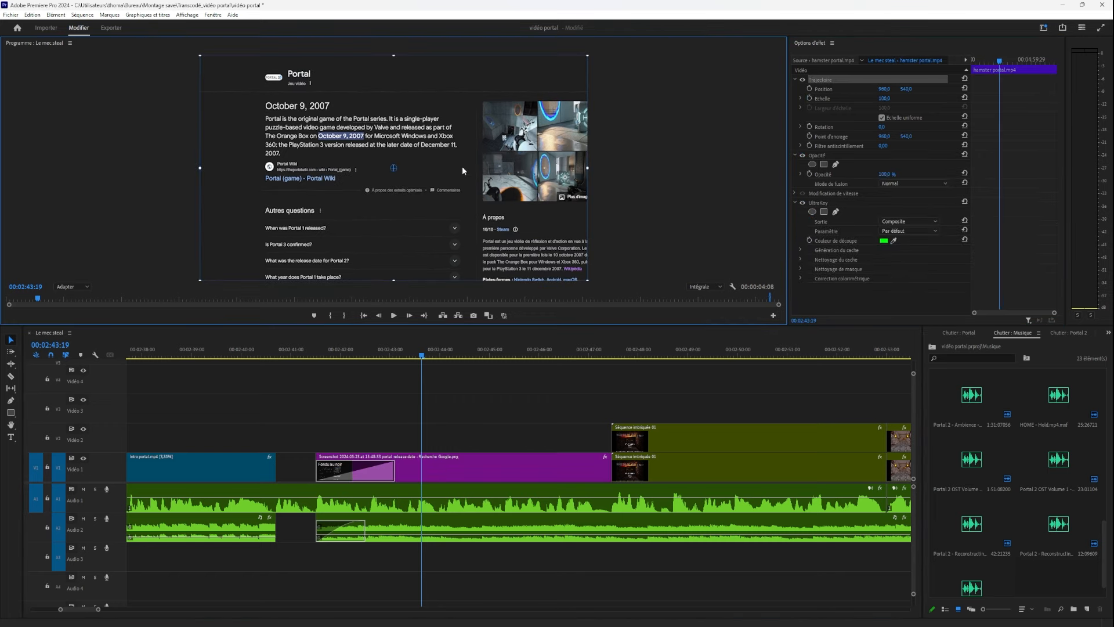
click(450, 467)
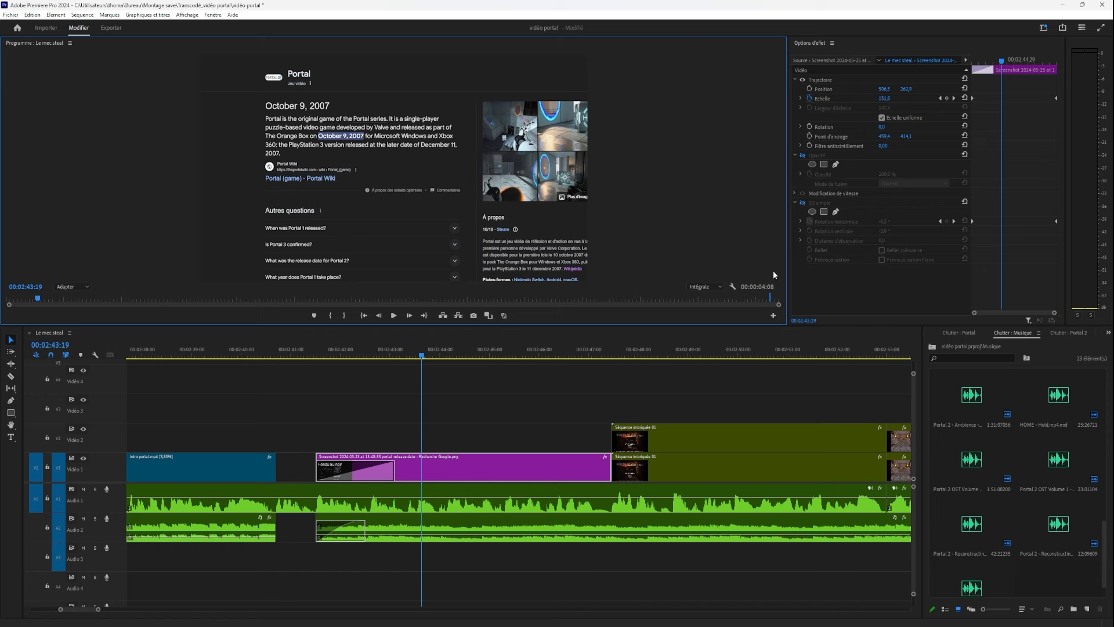
Re-enable the screenshot clip's Opacity and 3D simple effects, test its horizontal and vertical rotation, and restore the rotation values.
click(802, 156)
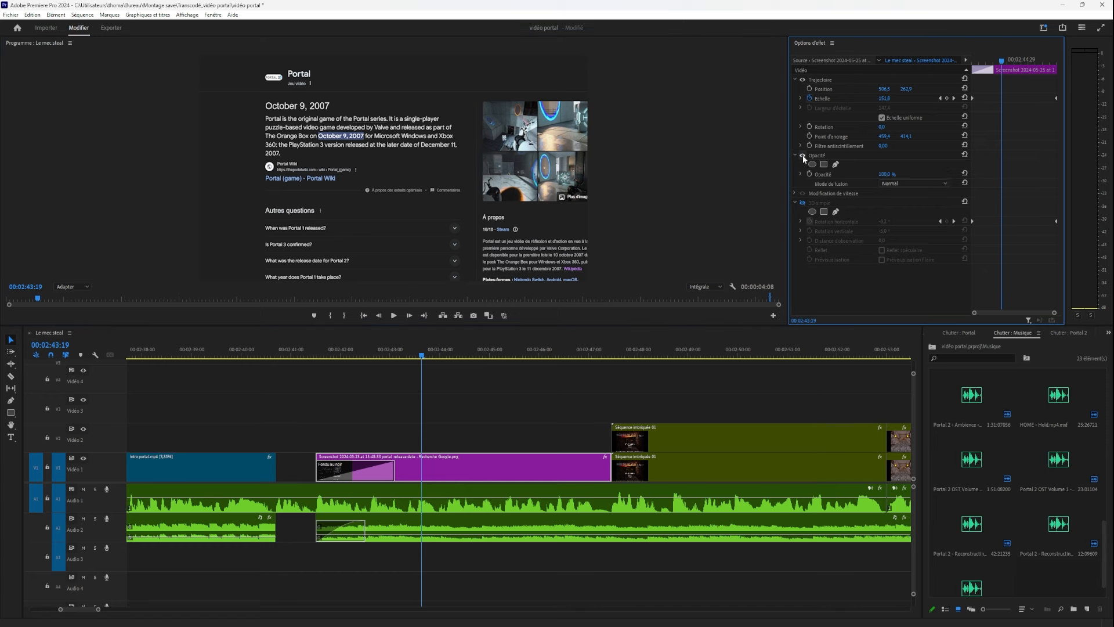
click(802, 203)
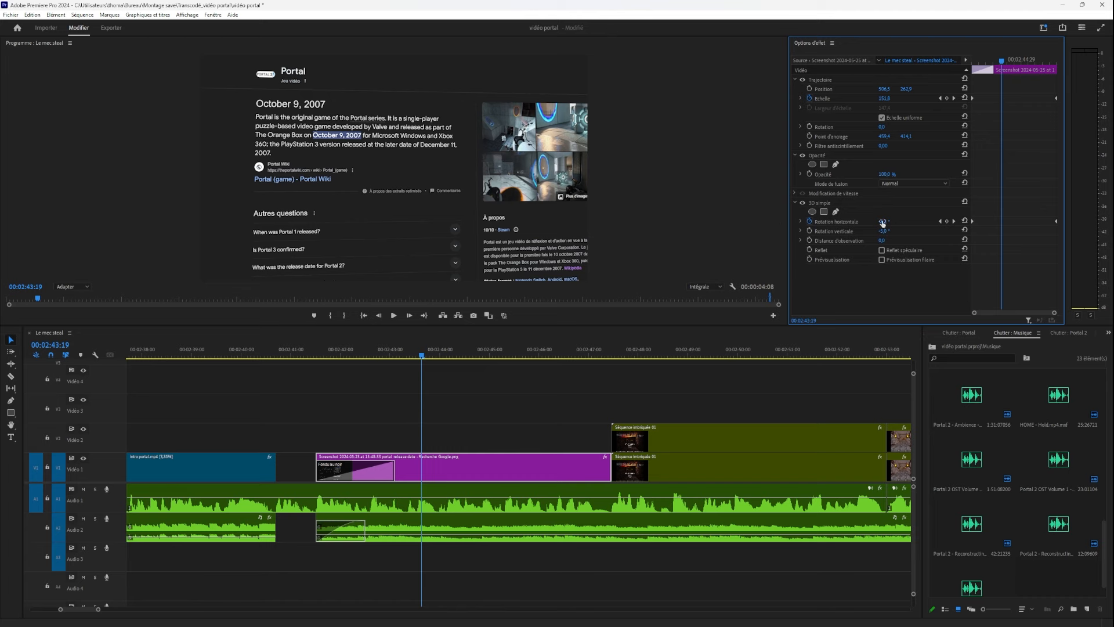
drag(883, 221, 624, 222)
key(ctrl+z)
mouse_move(884, 231)
mouse_down()
mouse_move(929, 231)
mouse_move(823, 230)
mouse_move(882, 230)
mouse_up()
Disable the screenshot clip's motion effect, preview its 3D rotation up to 00:02:45:18, and re-enable the effect.
click(803, 80)
drag(996, 63, 1029, 64)
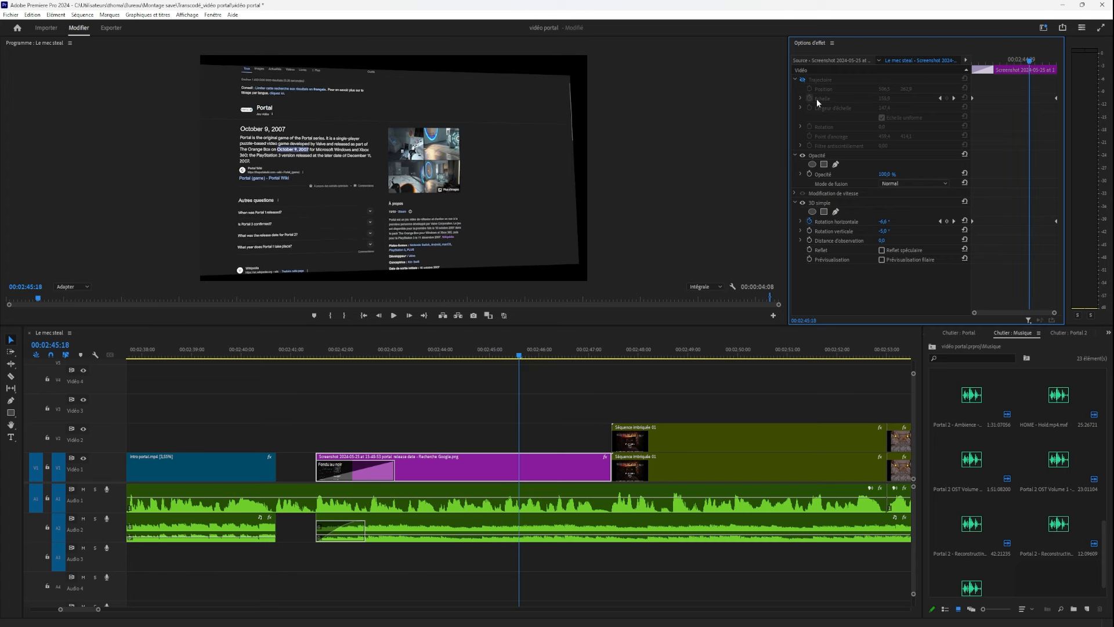
click(803, 79)
Preview the screenshot clip's animation with the 3D simple effect disabled, re-enable the effect, and preview it again up to 00:02:44:13.
click(802, 203)
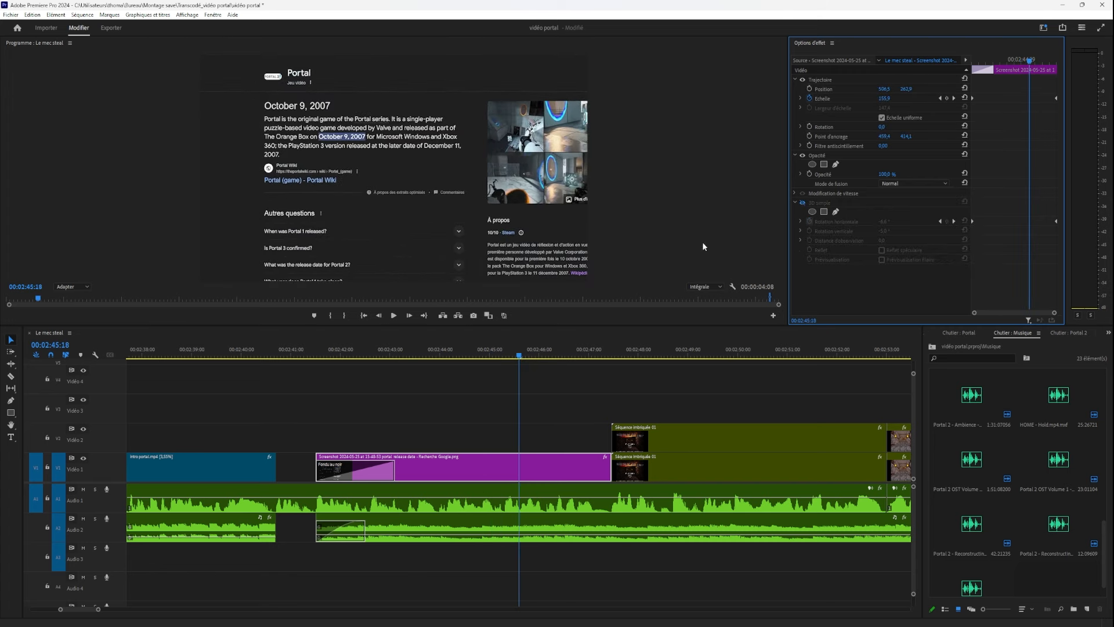
drag(360, 351, 490, 371)
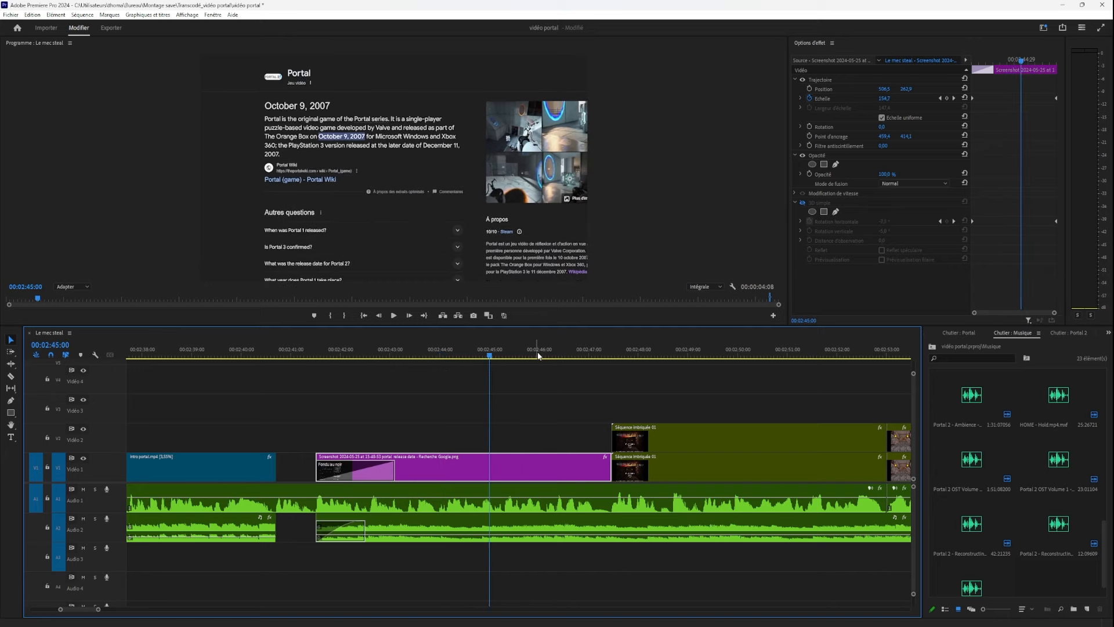
click(802, 203)
drag(368, 352, 463, 386)
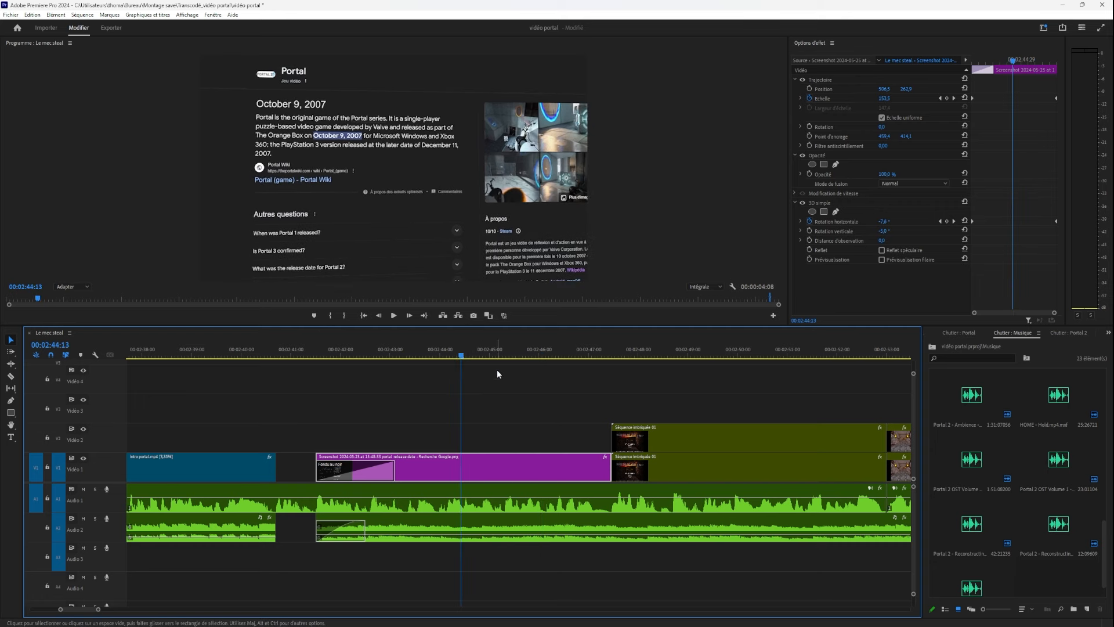
Inspect the nested gameplay clips around 00:02:49:18, opening Séquence imbriquée 01 and returning to the Le mec steal sequence.
click(536, 349)
drag(534, 350, 535, 453)
click(604, 466)
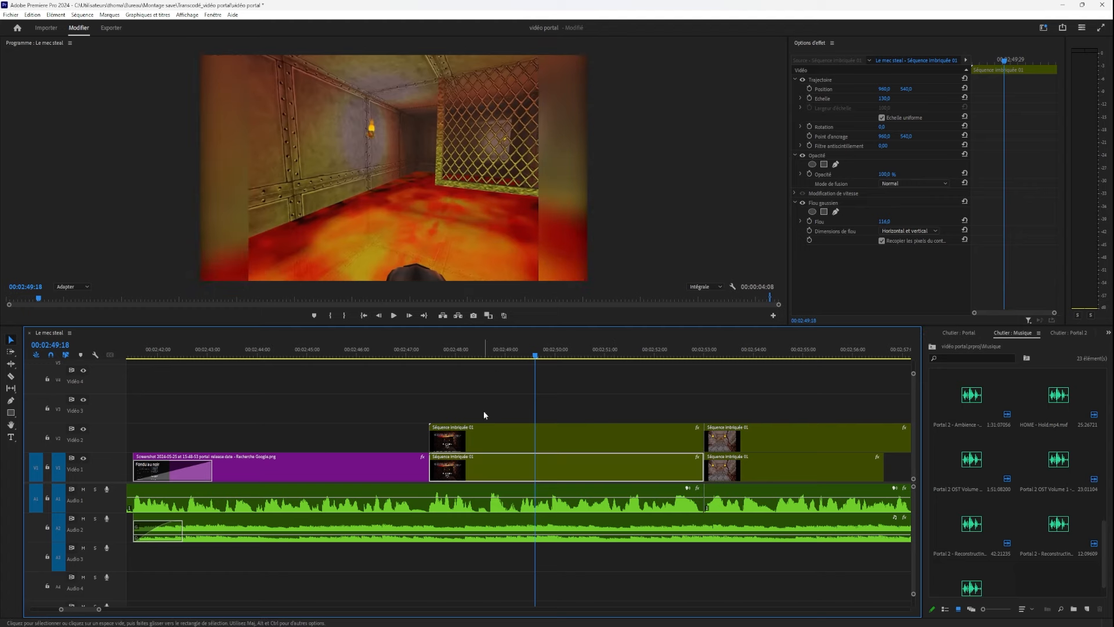
double_click(475, 429)
click(49, 333)
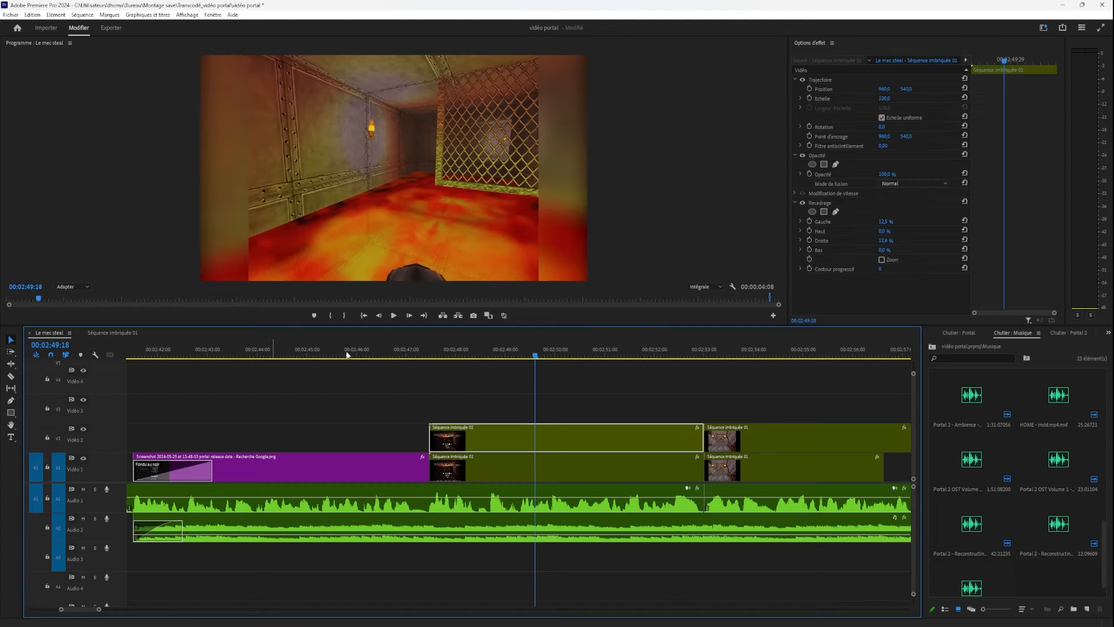
drag(460, 355, 525, 355)
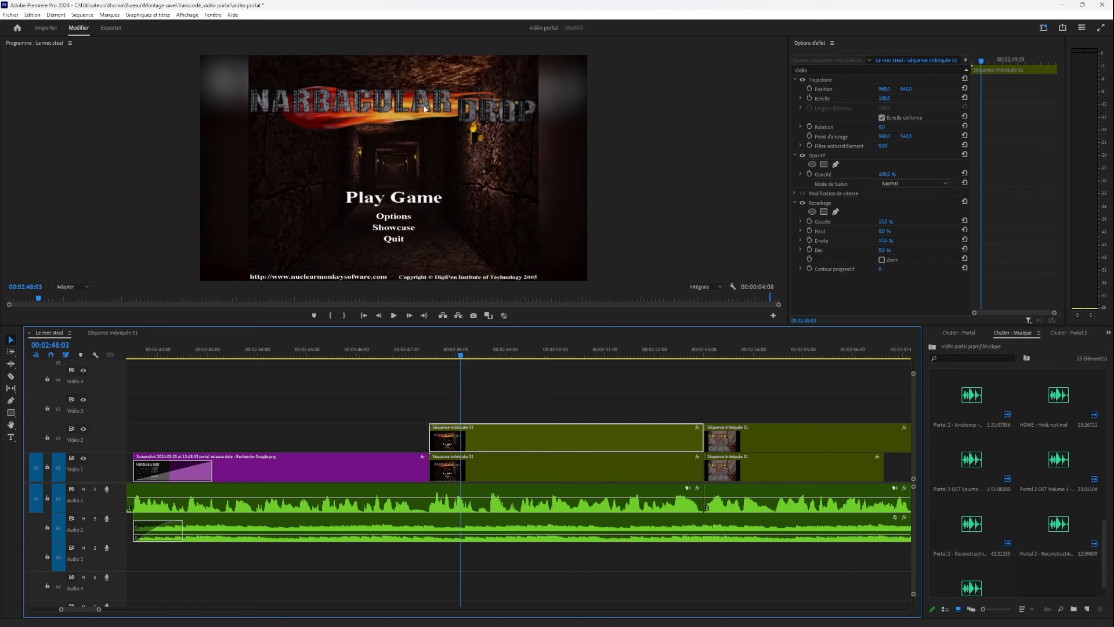
Try a scale of 100 on the blurred background copy of the Narbacular Drop clip on Video 1.
click(523, 475)
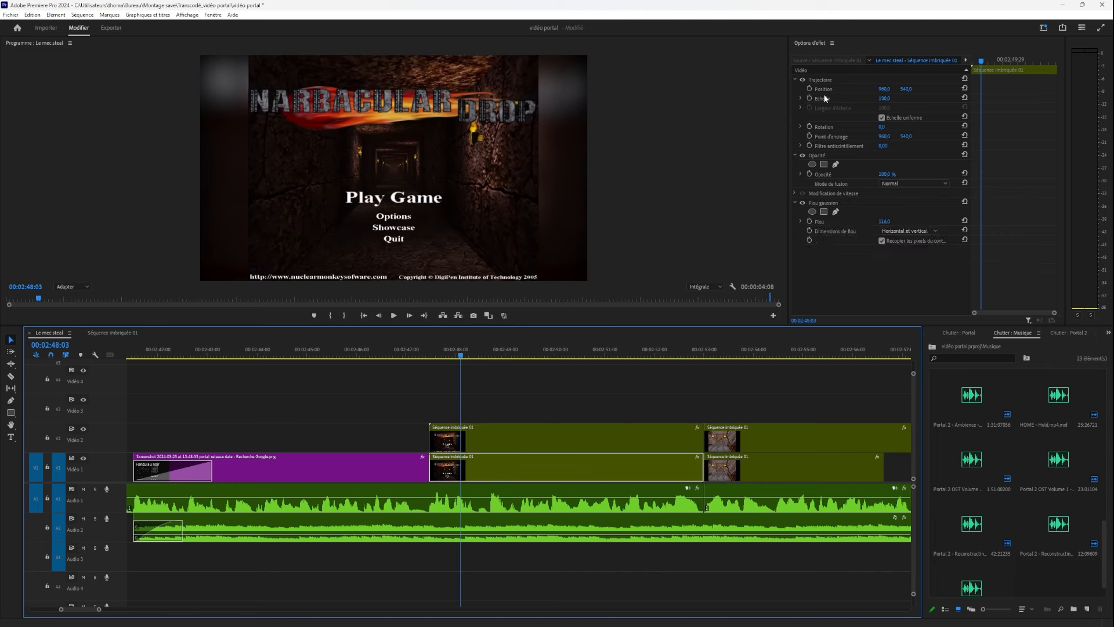
click(885, 98)
text(10)
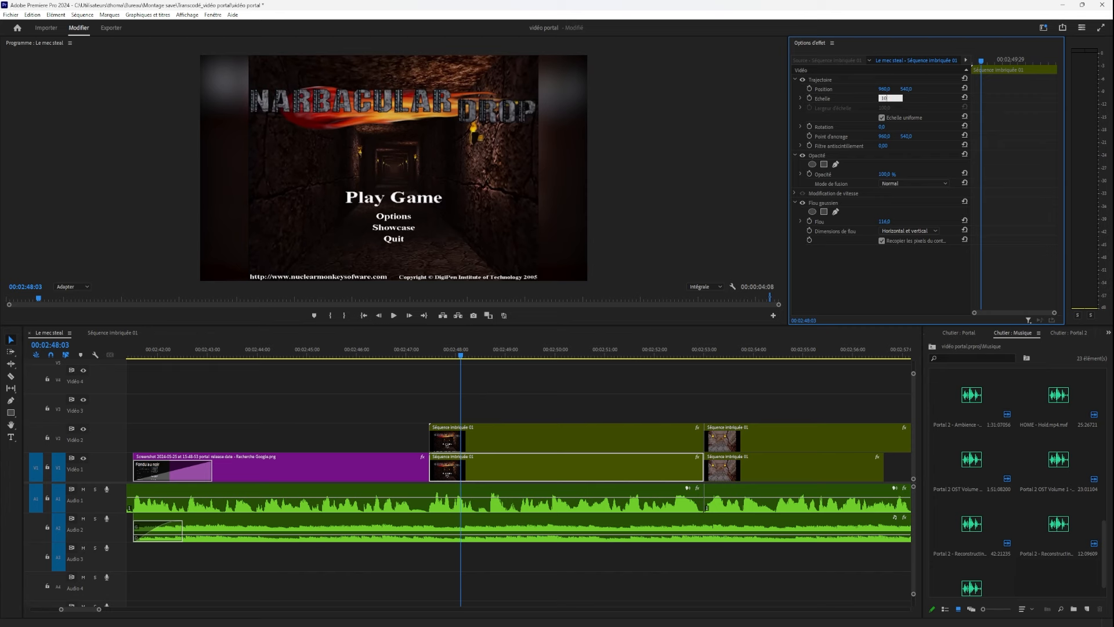
text(0)
key(Return)
Try a Gaussian blur of 0 on the Video 1 background clip, view it at 00:02:49:26, and restore the blur.
drag(883, 221, 853, 221)
drag(453, 352, 547, 345)
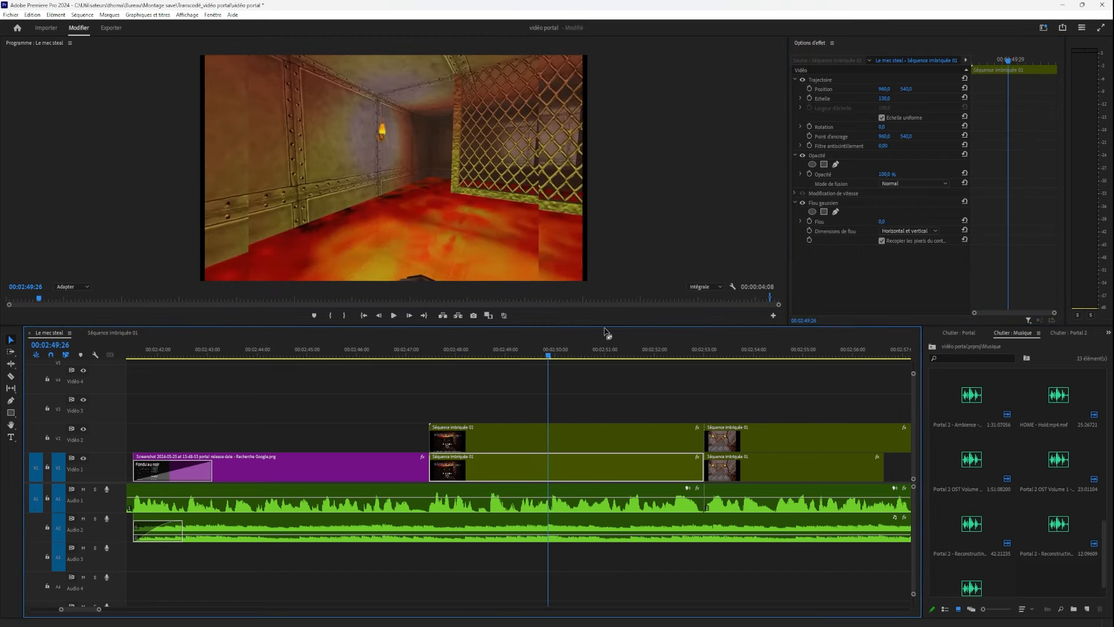
drag(883, 222, 876, 233)
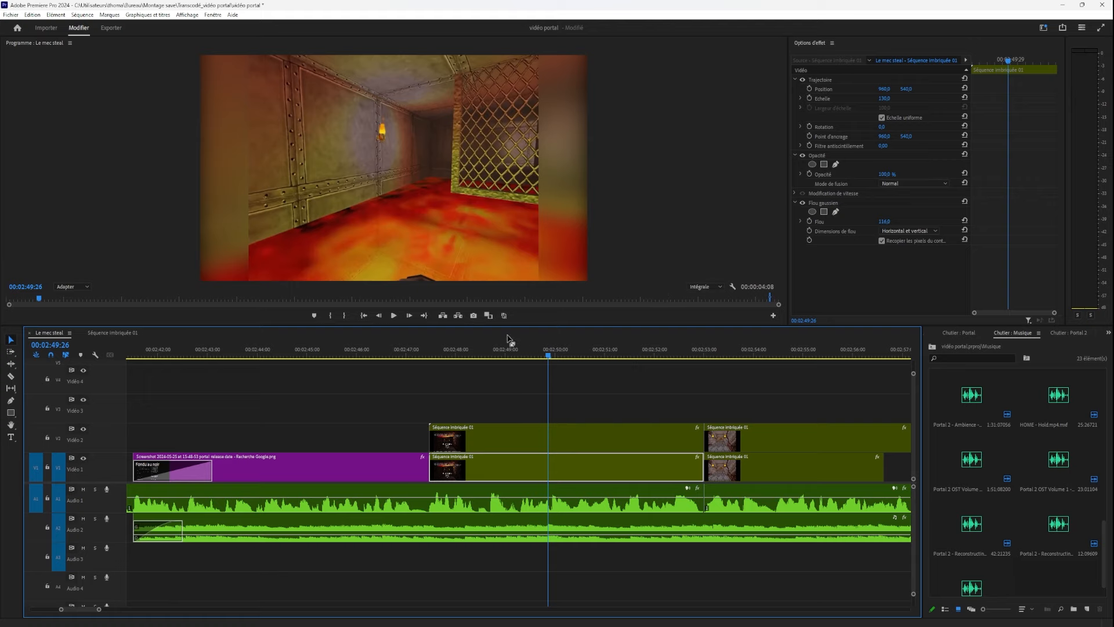
Examine the nested gameplay clips and the cut near 00:02:53:00, ending with the playhead at 00:02:49:05.
drag(508, 347, 443, 471)
scroll(522, 406, down, 1)
scroll(476, 487, down, 5)
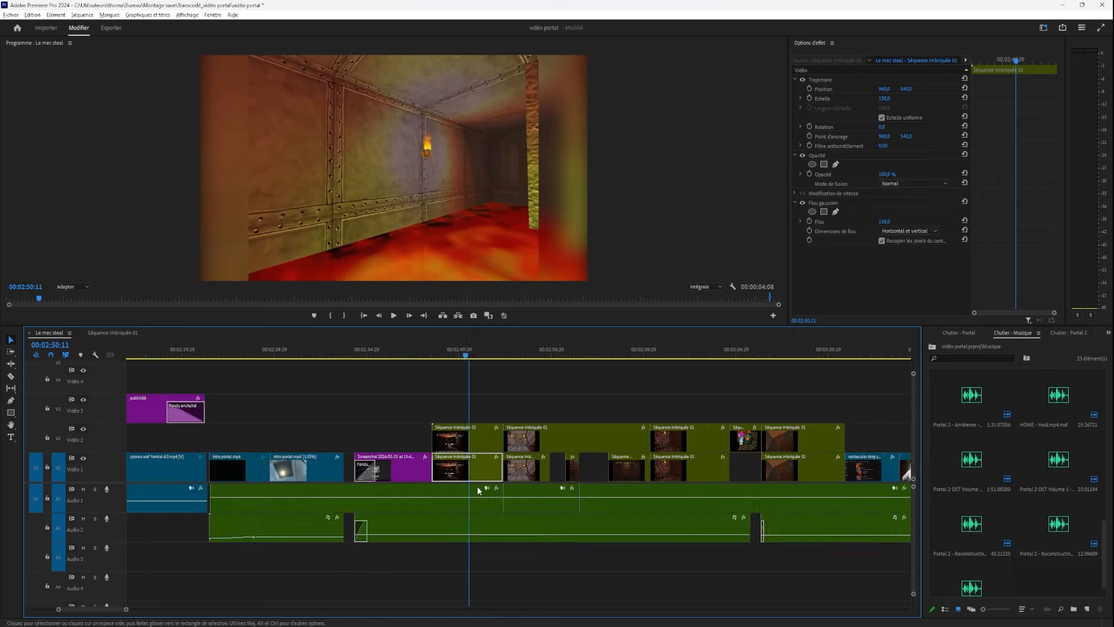
scroll(477, 486, up, 10)
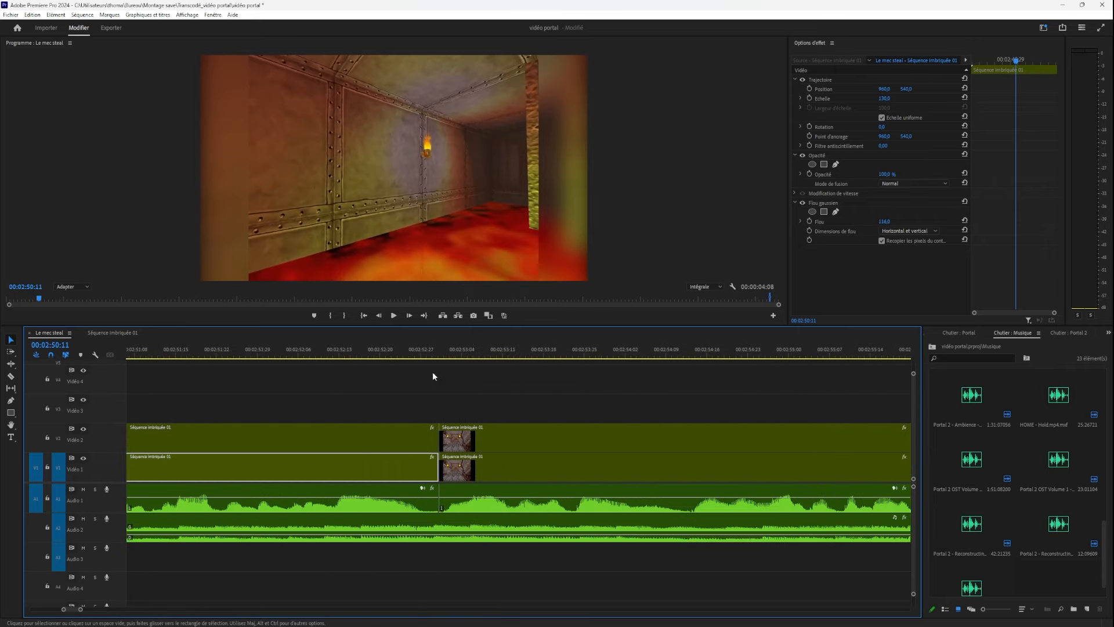
drag(179, 354, 546, 452)
scroll(430, 410, up, 5)
scroll(548, 446, down, 2)
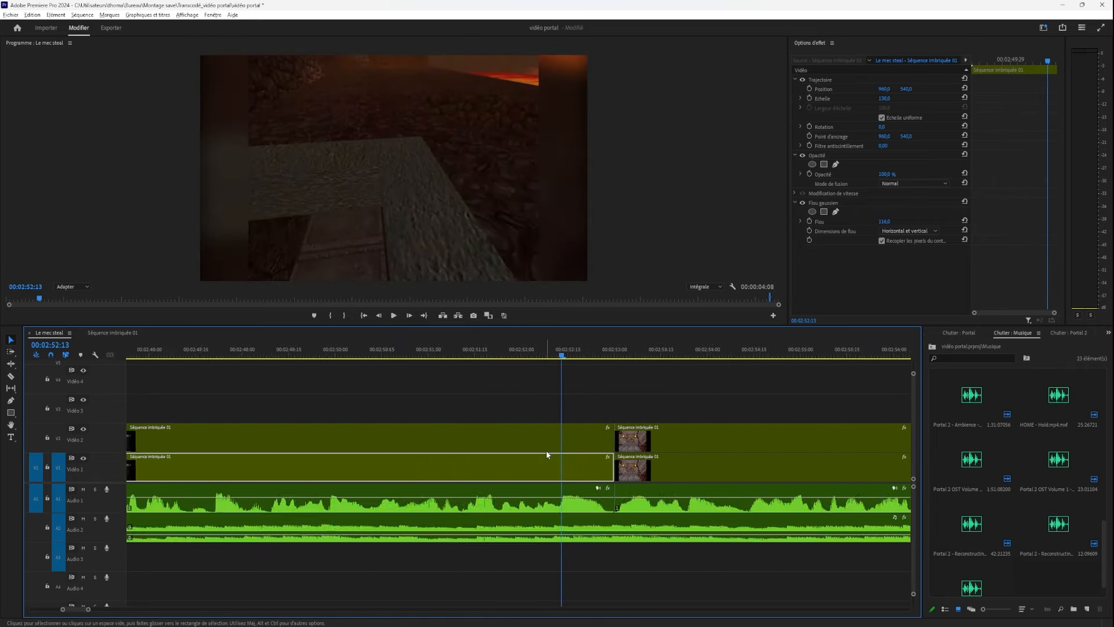
scroll(544, 453, down, 6)
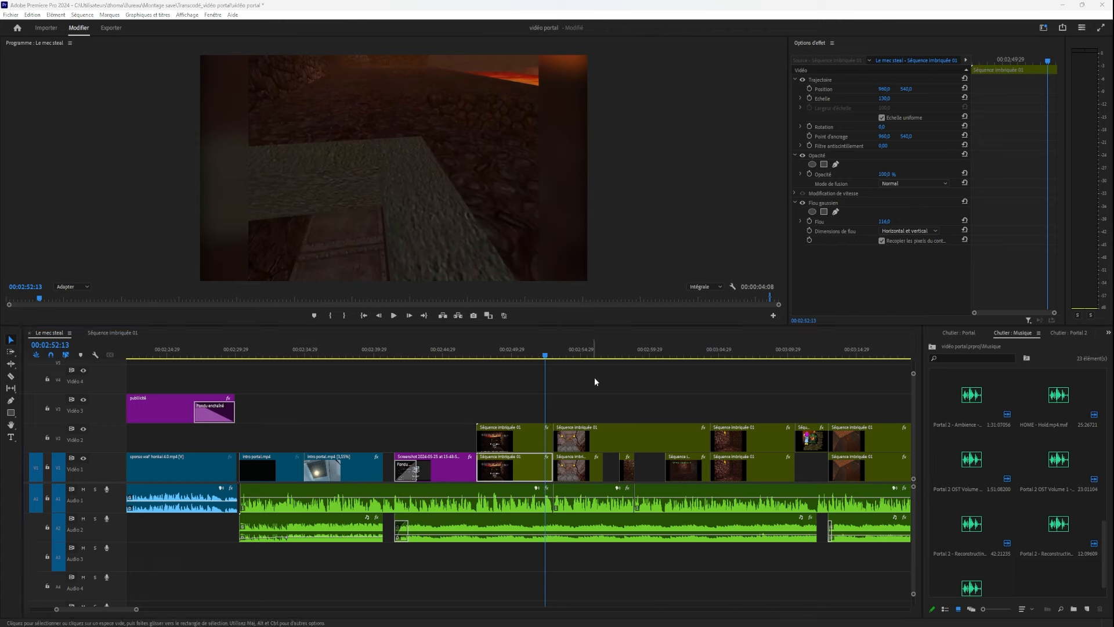
click(500, 356)
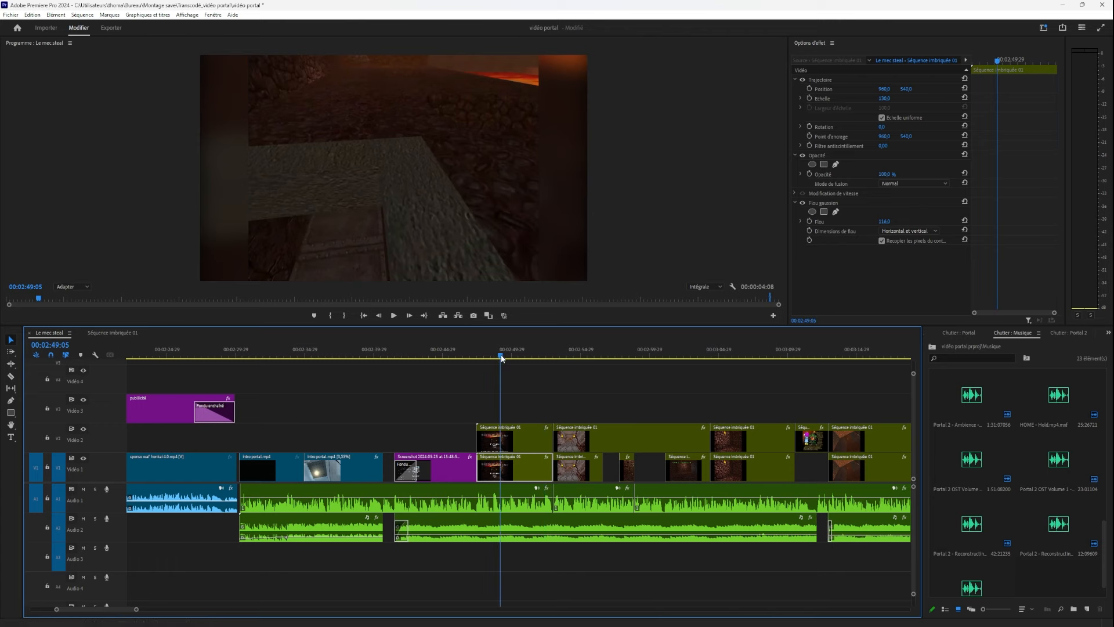
scroll(474, 459, up, 2)
scroll(465, 473, down, 4)
Try shifting everything after the 00:02:53:00 cut about 7 frames later and extending the preceding Audio 1 voice-over clip to fill the gap.
click(450, 504)
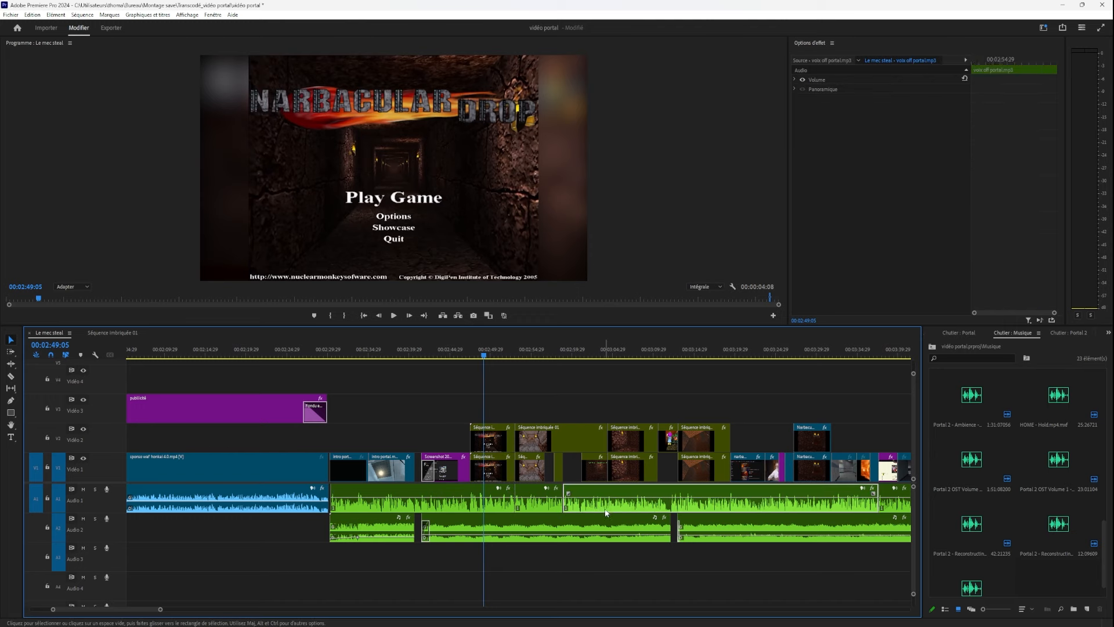
scroll(502, 493, up, 10)
scroll(534, 510, up, 4)
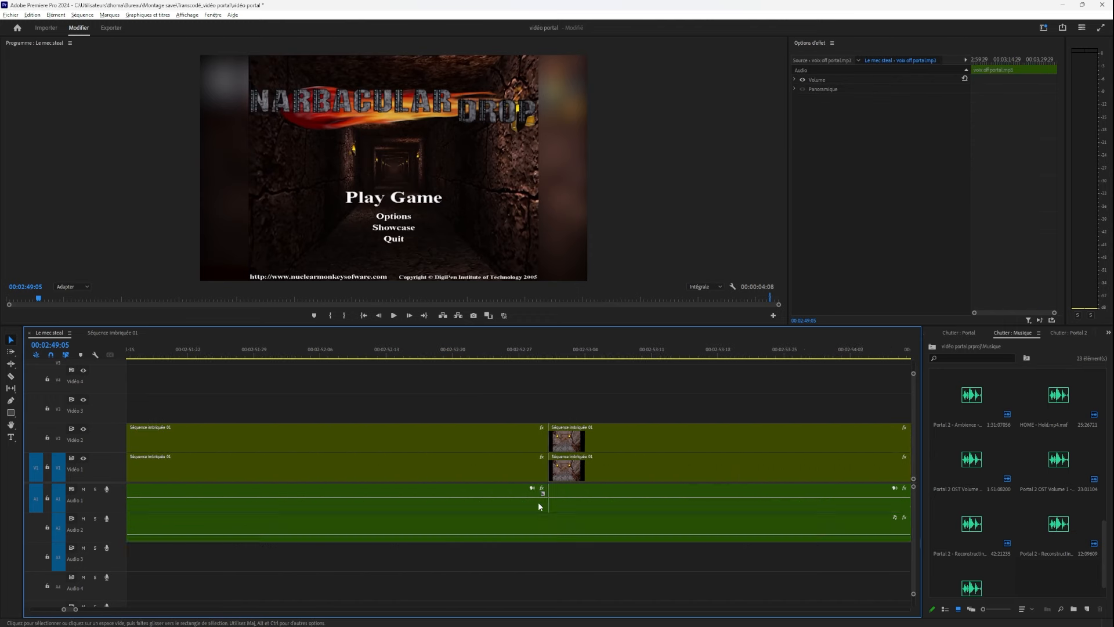
click(573, 416)
click(573, 442)
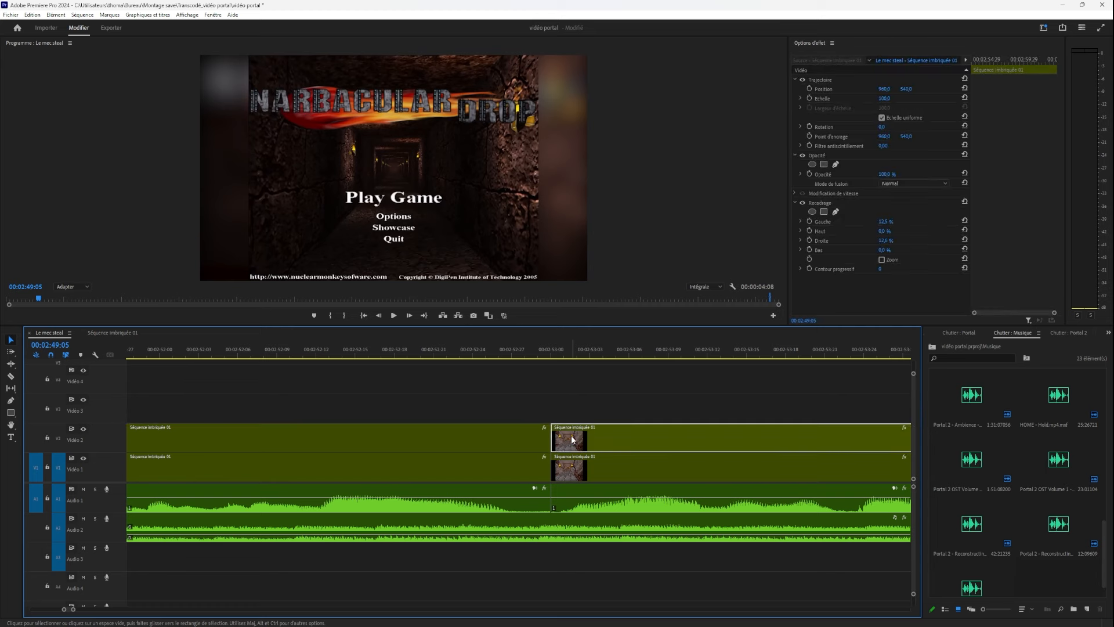
key(a)
drag(574, 436, 667, 435)
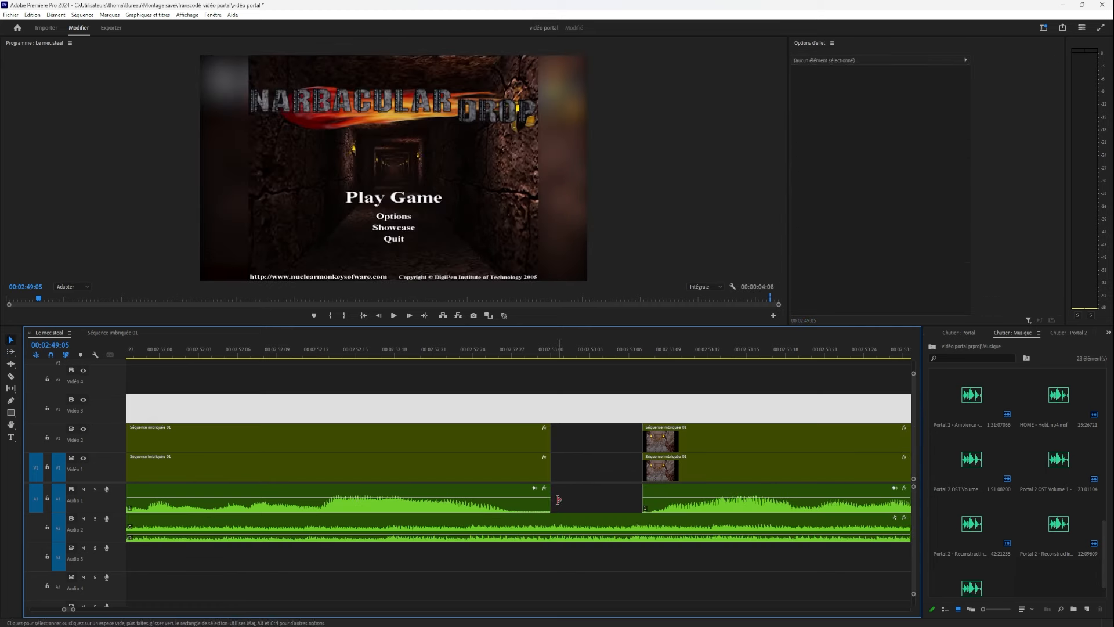
key(v)
click(542, 502)
drag(550, 502, 641, 502)
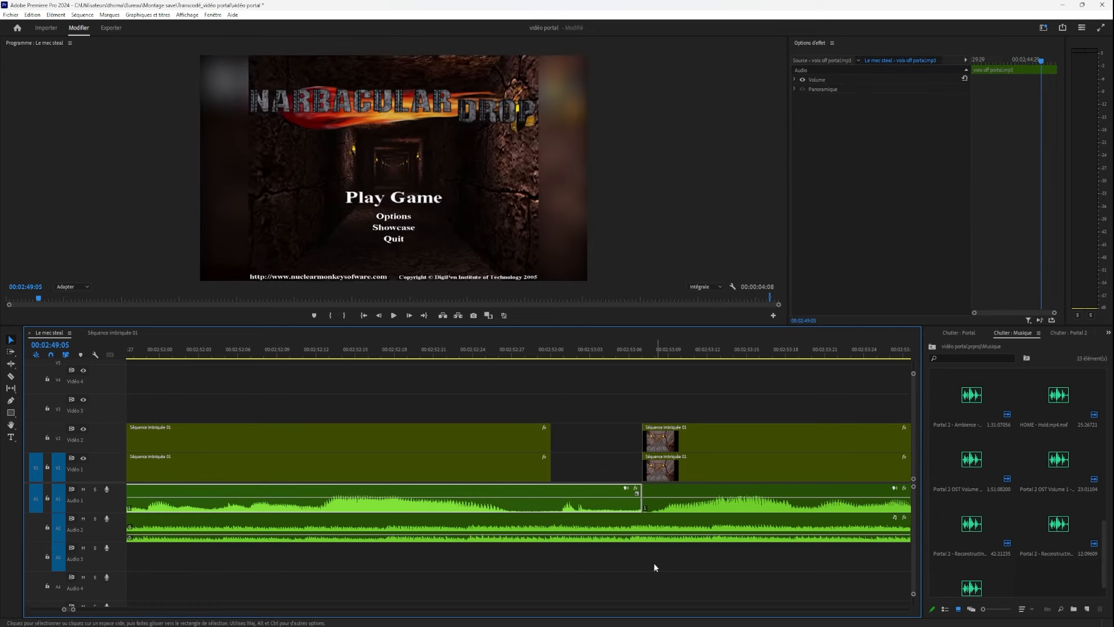
Play the sequence leading into the gap after 00:02:53:00 to hear the extended voice-over.
click(374, 351)
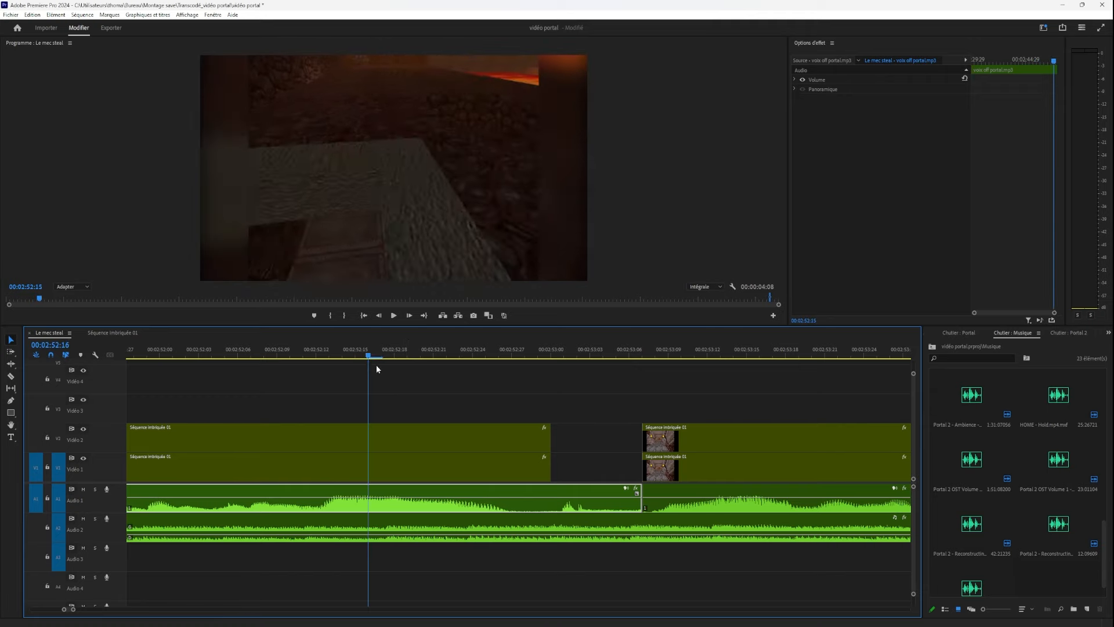
key(space)
drag(413, 357, 218, 381)
key(space)
scroll(403, 399, down, 4)
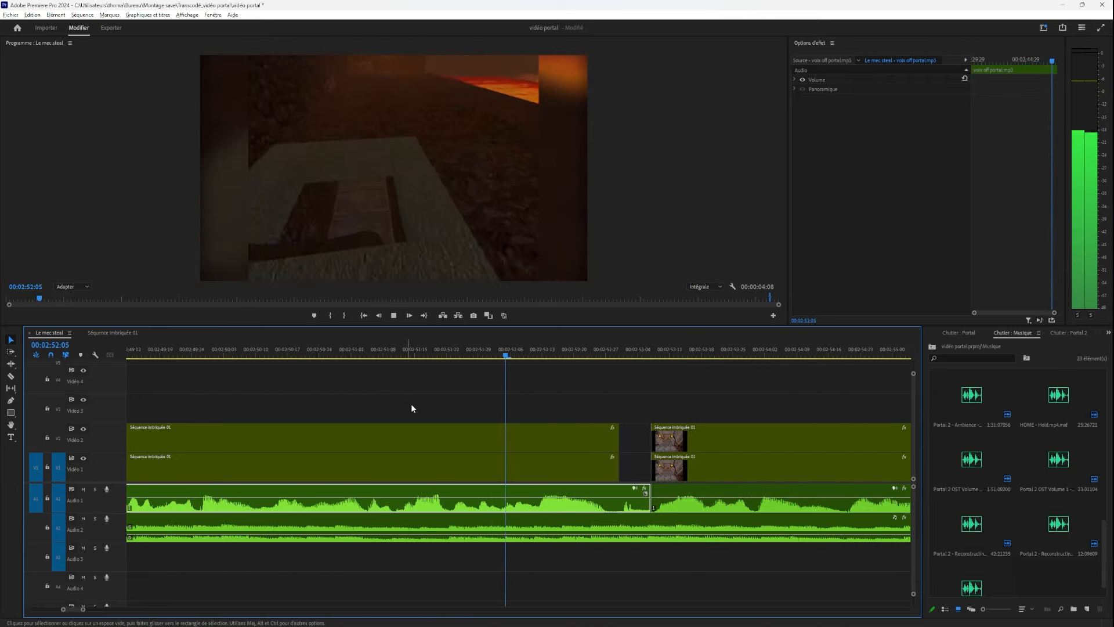
Try shifting the clips after the gap another 11 frames later and extending the Audio 1 voice-over clip up to them.
click(625, 346)
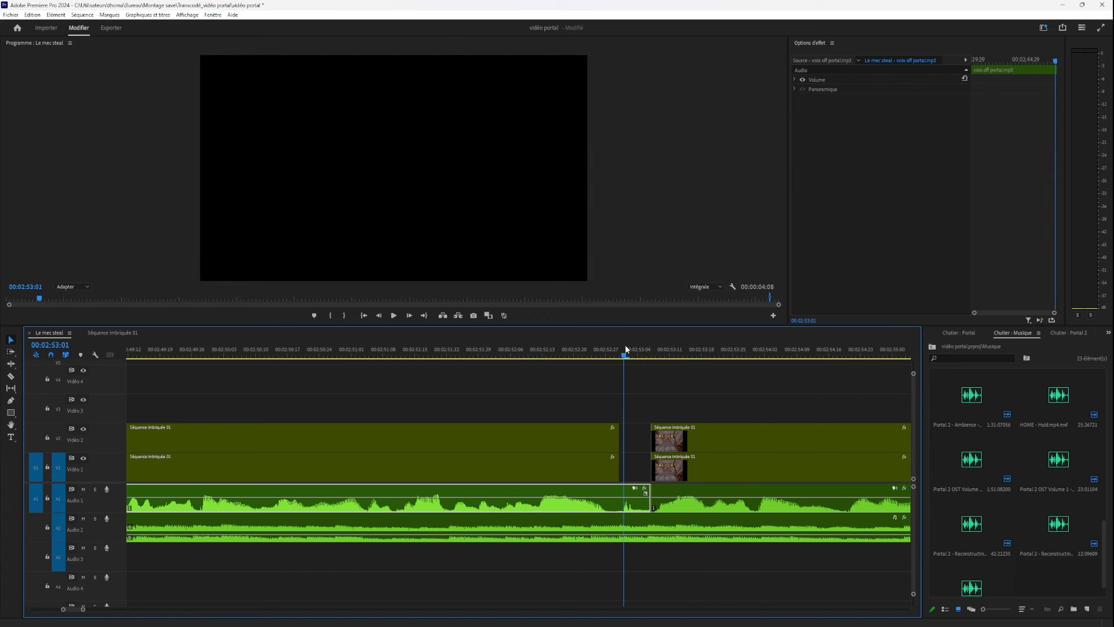
key(a)
drag(665, 440, 715, 439)
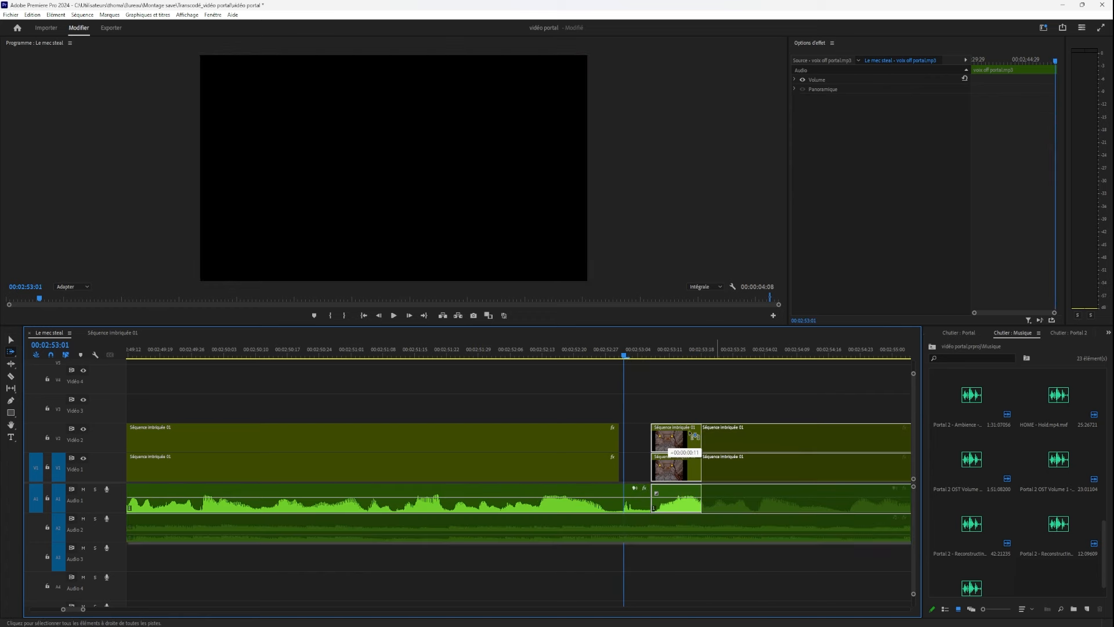
key(v)
click(653, 436)
drag(648, 502, 700, 502)
Play the widened gap from about 00:02:51:24 and return the playhead to 00:02:52:23.
click(454, 345)
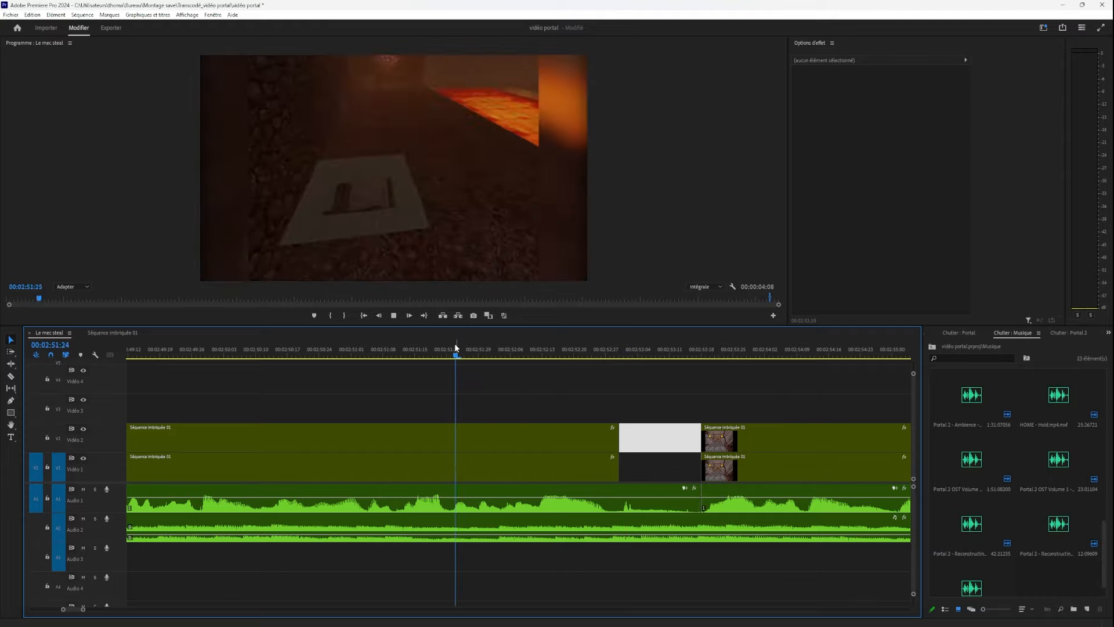
key(space)
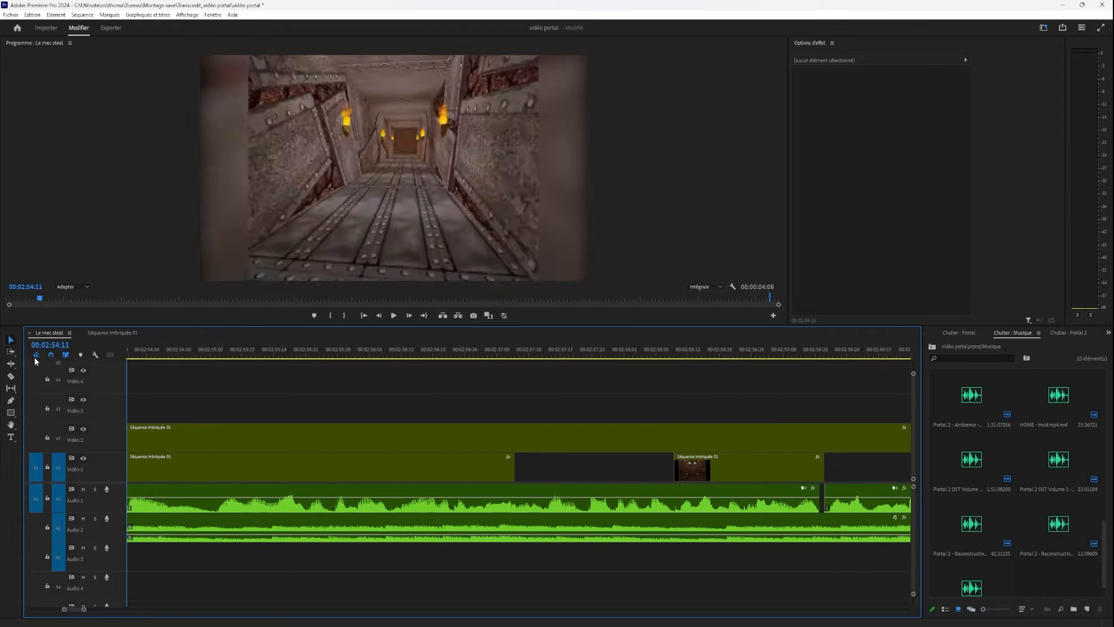
key(space)
mouse_move(601, 412)
mouse_down()
mouse_move(615, 411)
mouse_move(586, 416)
mouse_up()
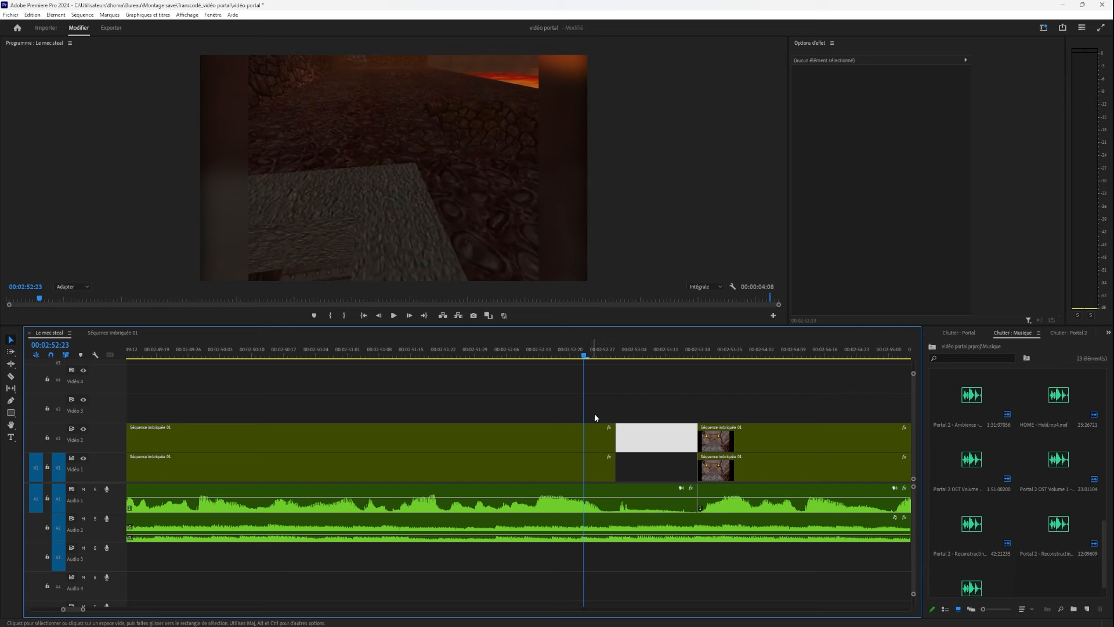
Undo the clip shifts and voice-over extensions made around the 00:02:53:00 cut.
key(ctrl+z)
key(ctrl+z)
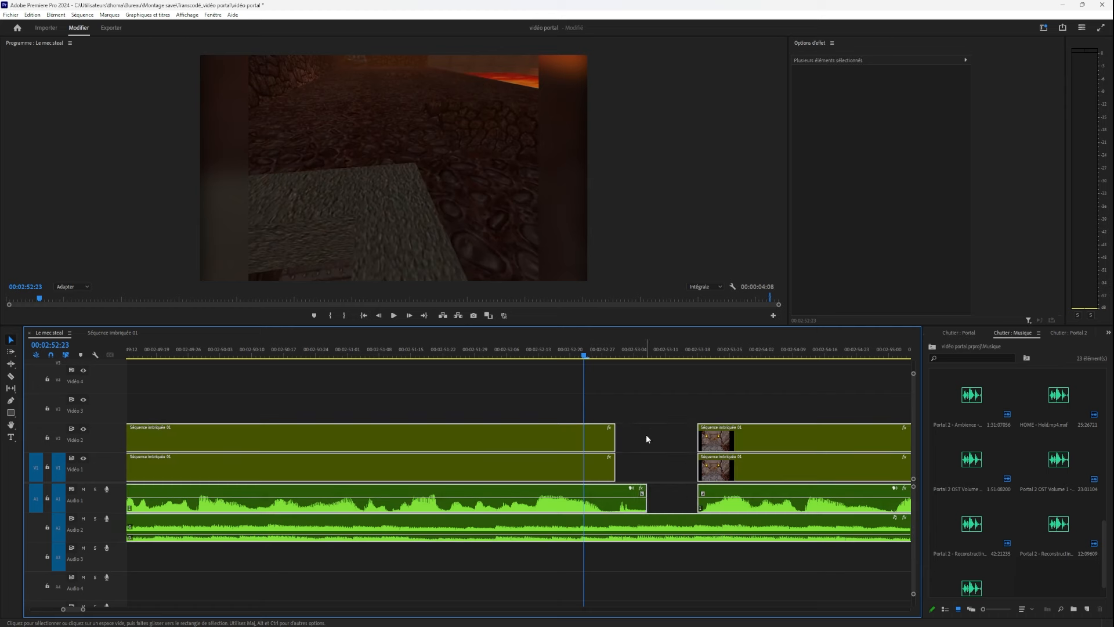
key(ctrl+z)
key(ctrl+z)
key(ctrl+z)
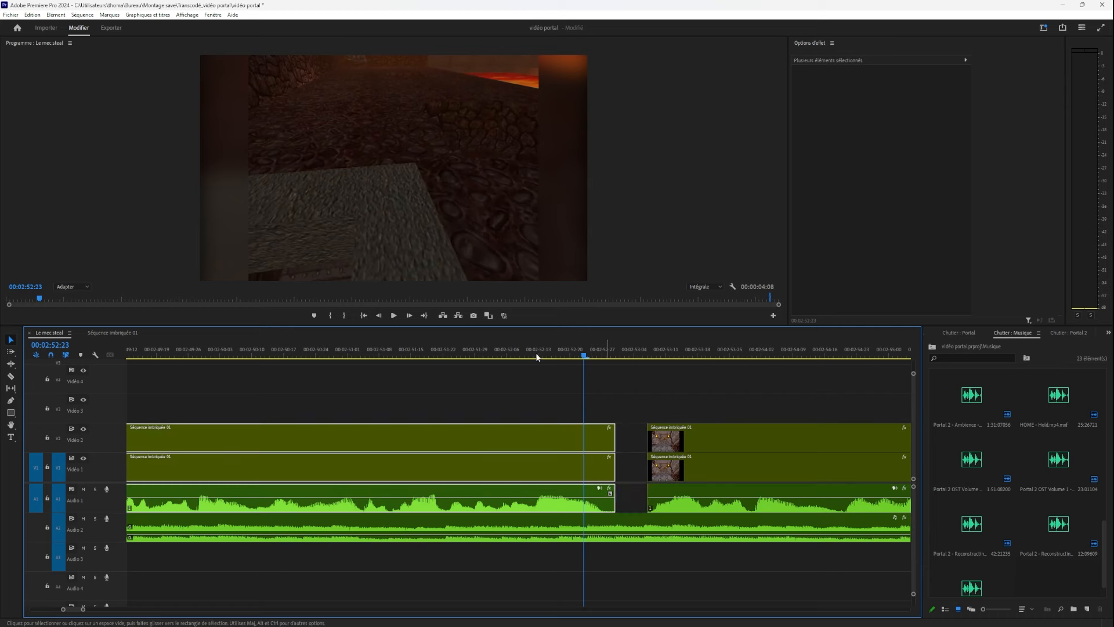
Play the original cut between the two nested gameplay clips and stop just after it.
drag(513, 354, 508, 353)
key(space)
click(500, 399)
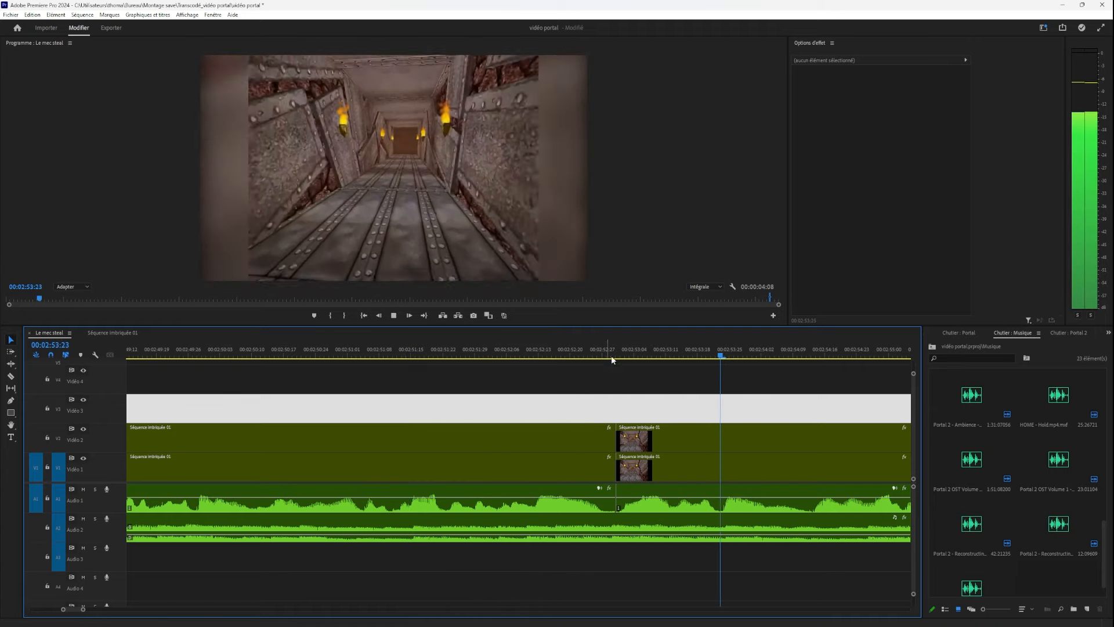
key(space)
Try trimming the end of the Audio 1 voice-over clip just before the 00:02:53:00 cut, play the gap, and undo the trim.
drag(615, 348, 584, 351)
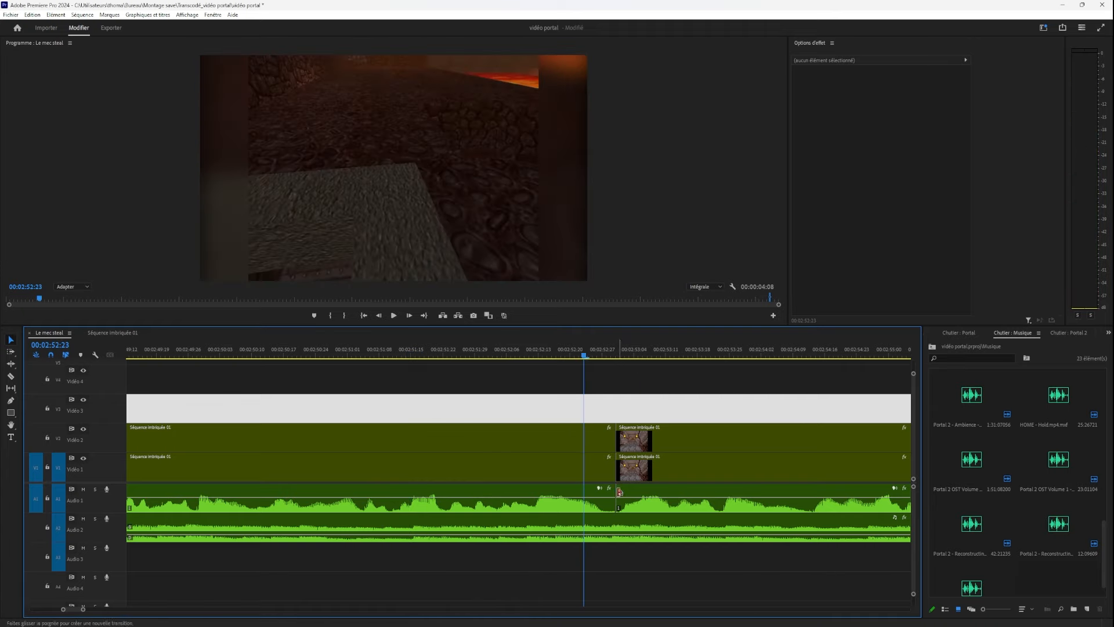
drag(615, 498, 606, 509)
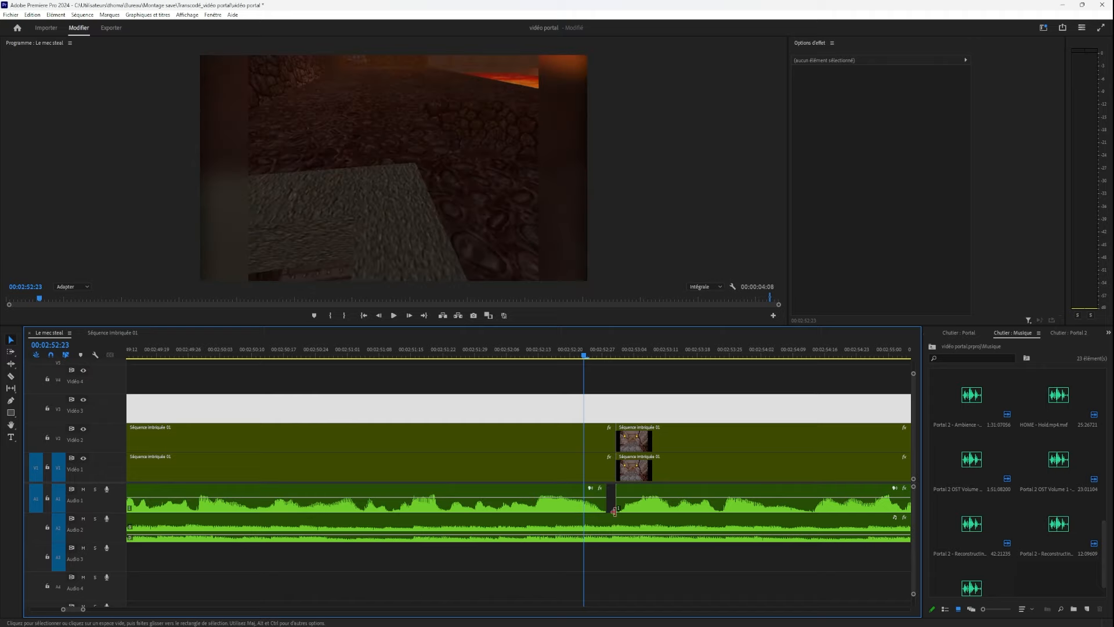
key(space)
click(466, 352)
key(space)
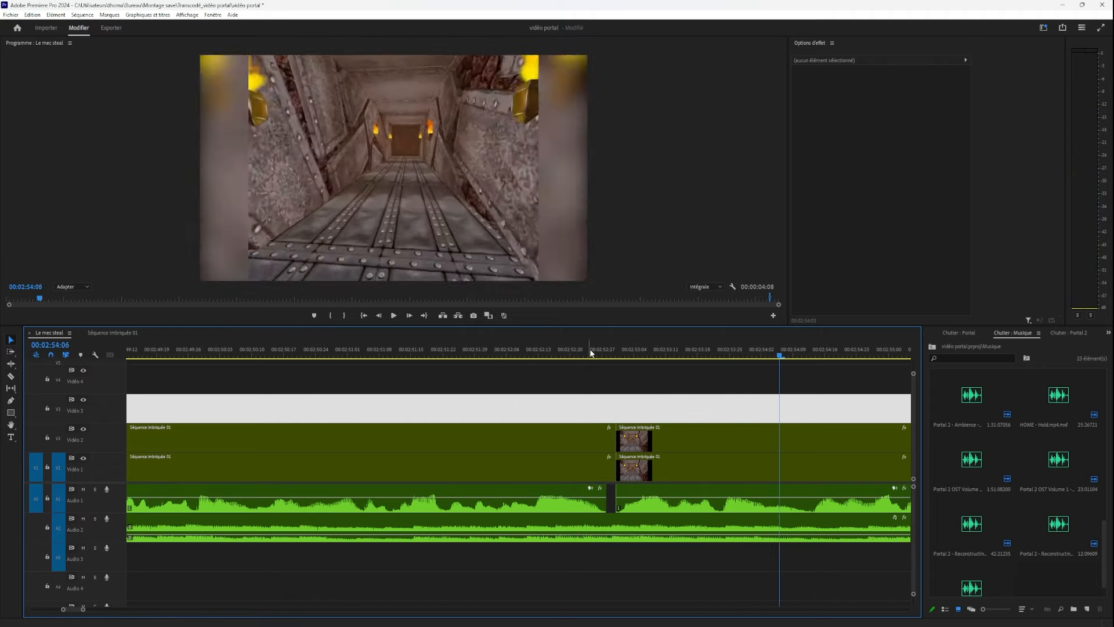
key(space)
key(ctrl+z)
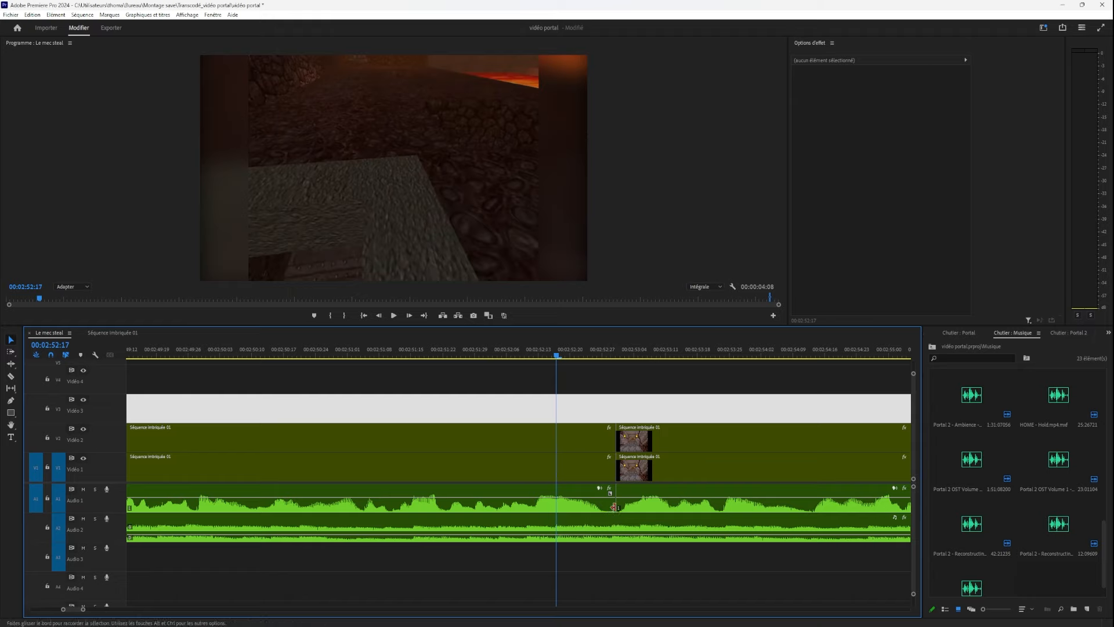
Inspect the nested gameplay clip on Video 2 after the cut, comparing the illustration at 00:02:56:21 with the blurred-background gameplay at 00:02:55:12.
scroll(646, 484, down, 9)
scroll(653, 485, up, 2)
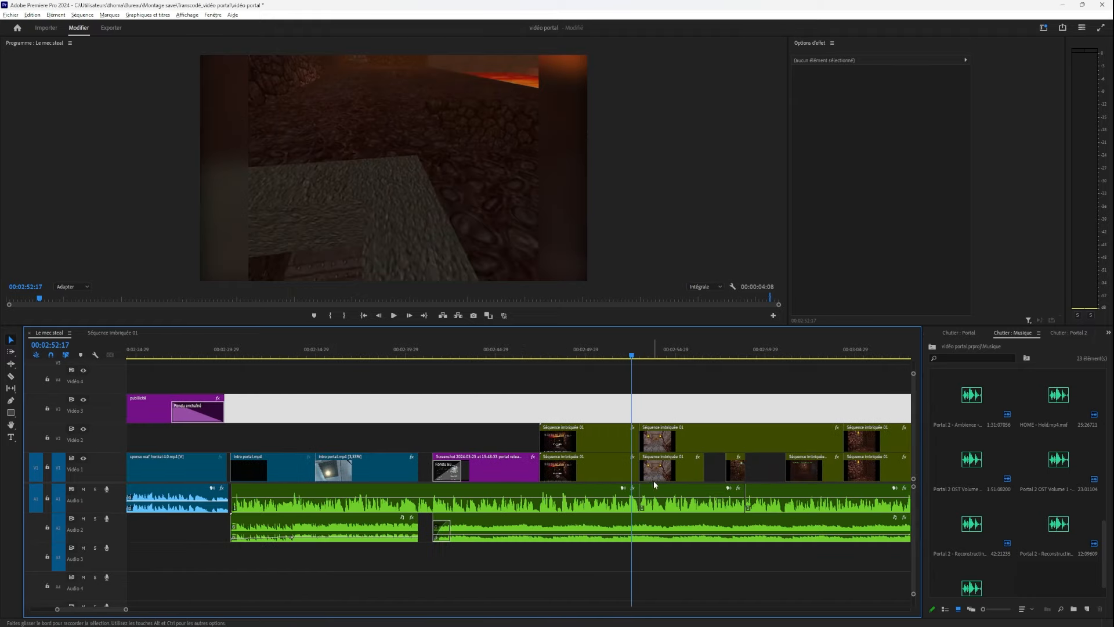
drag(656, 347, 706, 371)
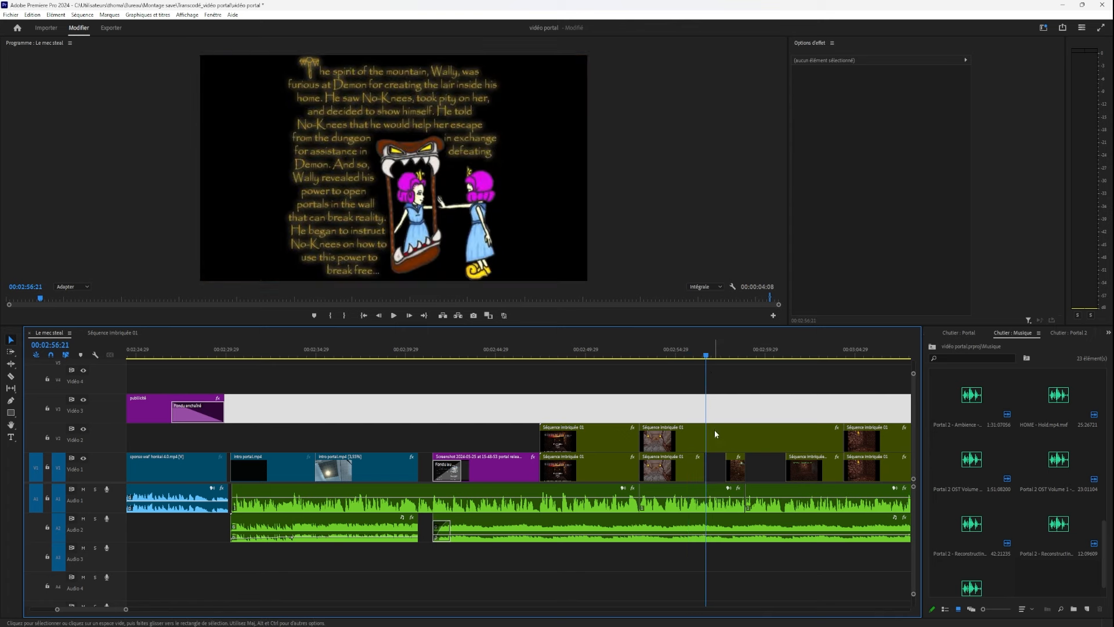
click(715, 432)
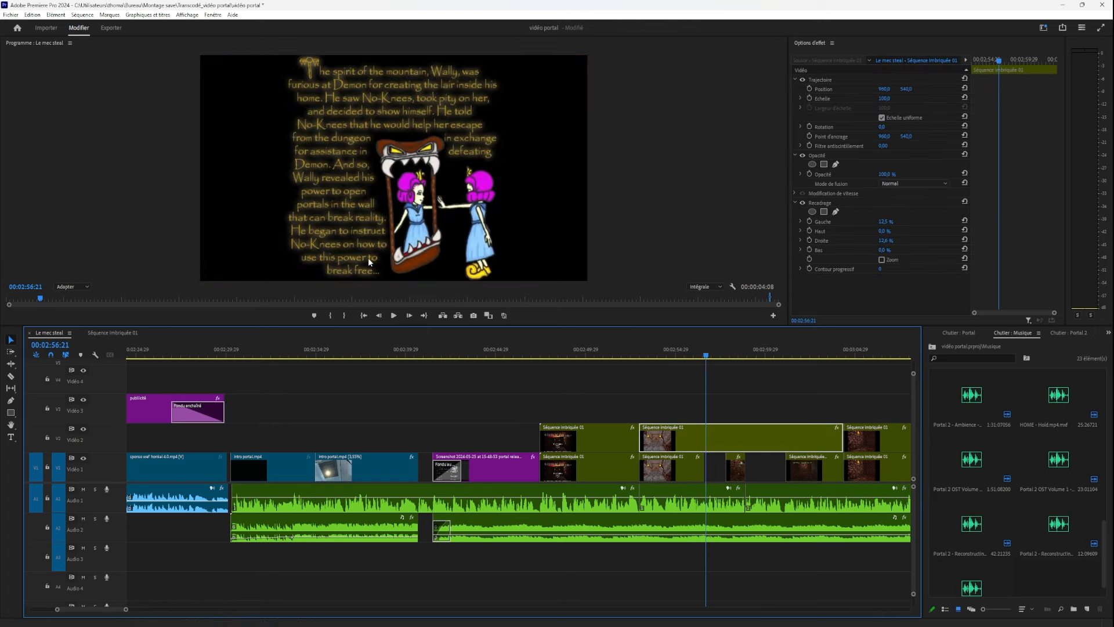
click(682, 351)
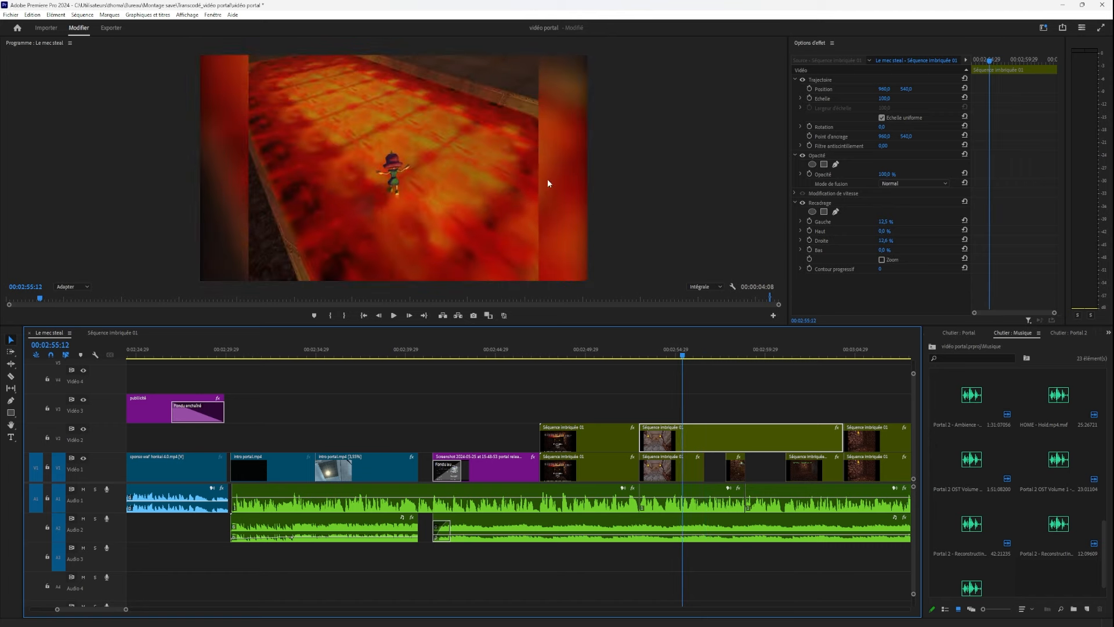
Scrub through the drawn illustrations and gameplay clips from about 00:02:59:28 up to the Gabe Newell title at 00:03:25:18.
drag(713, 356, 765, 373)
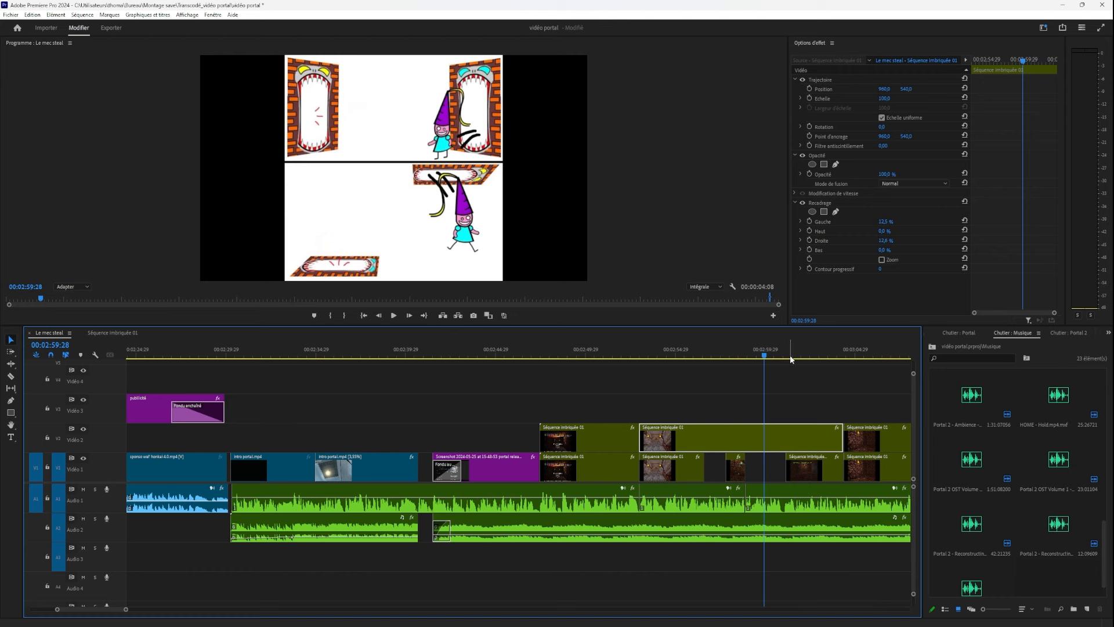
drag(790, 359, 801, 359)
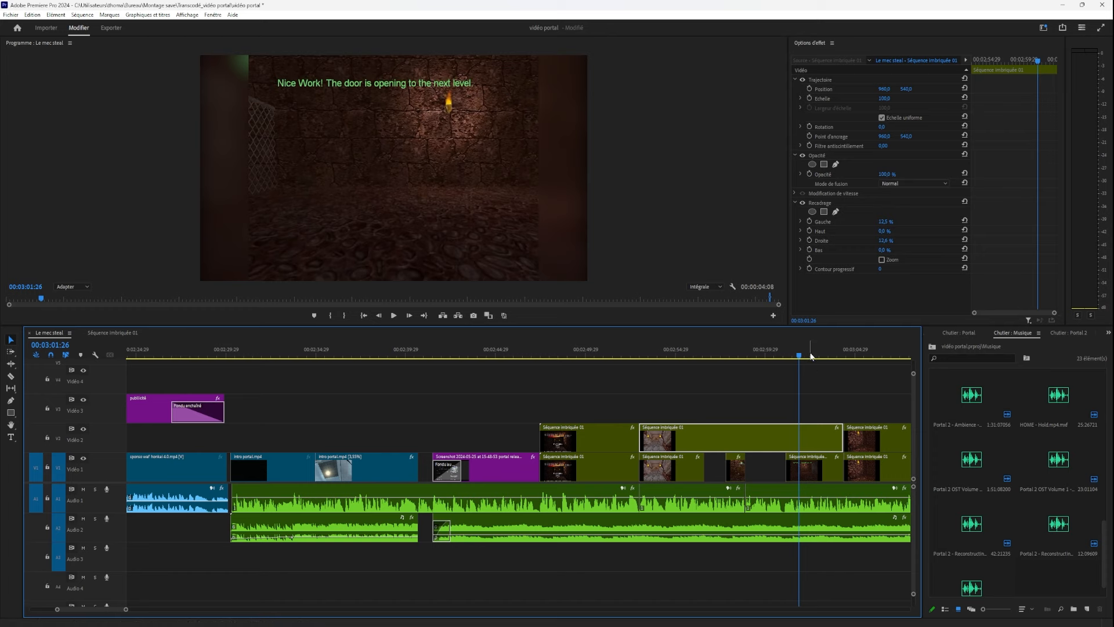
drag(801, 359, 826, 360)
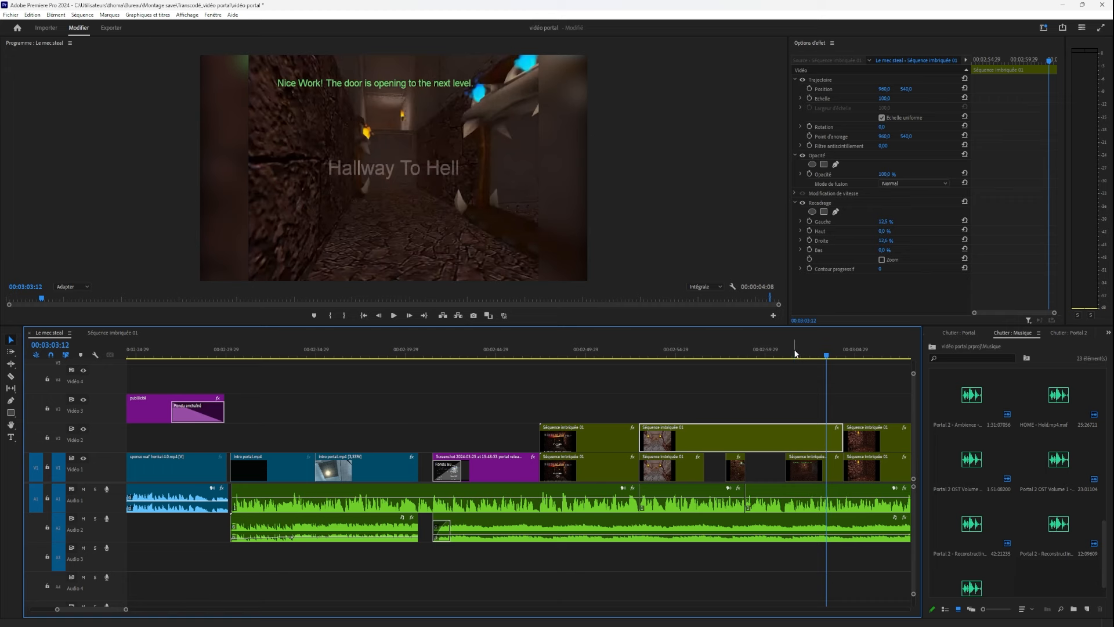
drag(796, 353, 653, 446)
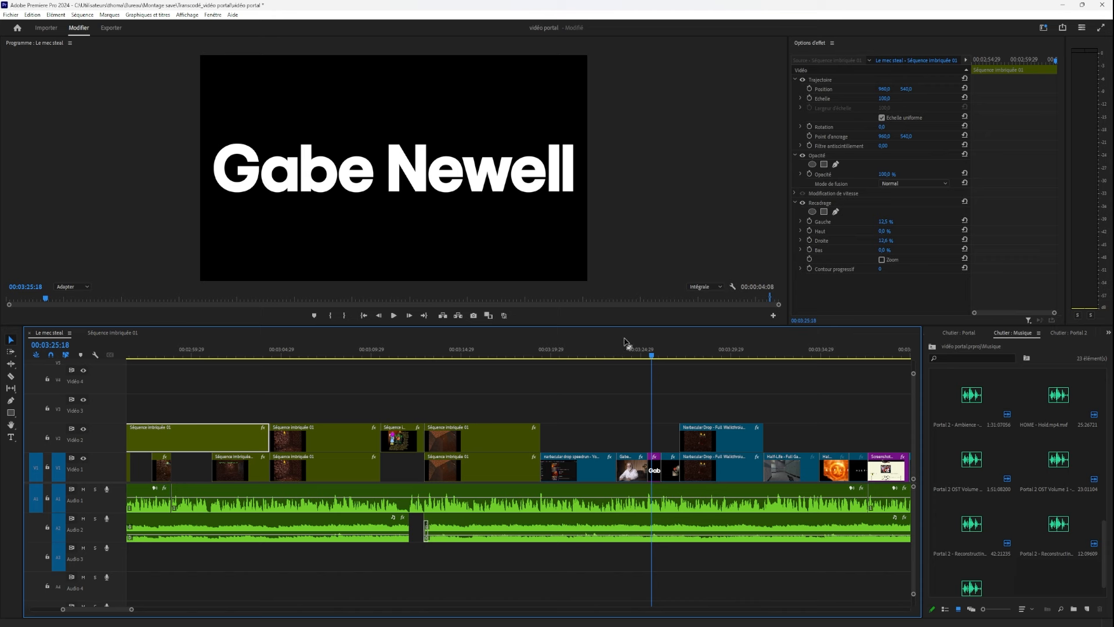
Turn off the Motion effect on the narbacular drop speedrun clip at 00:03:19:28 and preview the unscaled recording to about 00:03:22:14.
drag(614, 356, 553, 371)
click(567, 479)
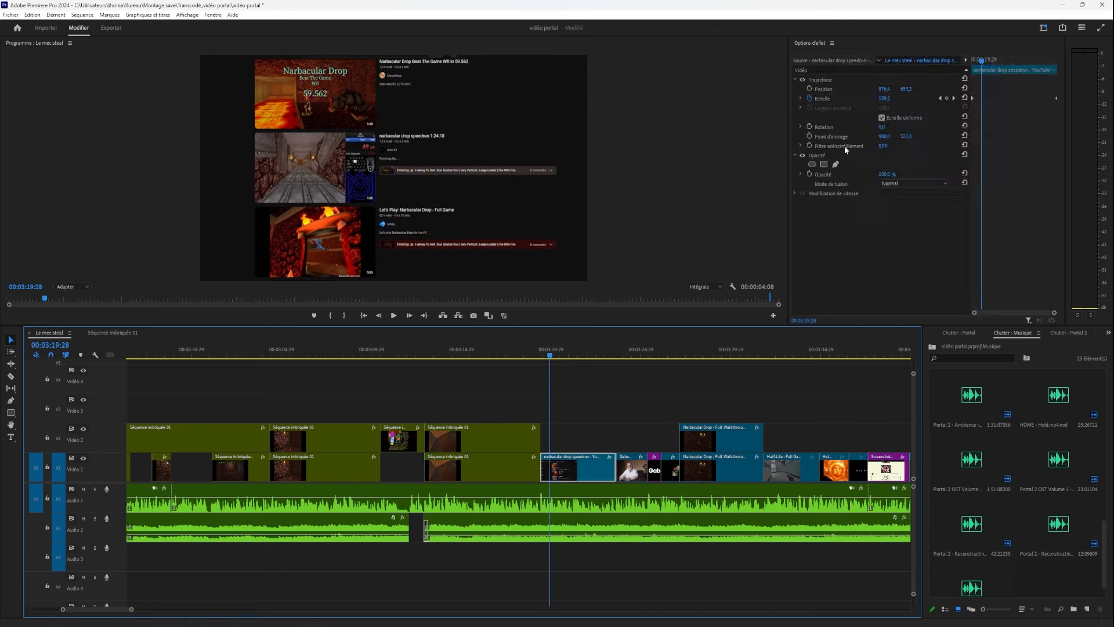
click(802, 80)
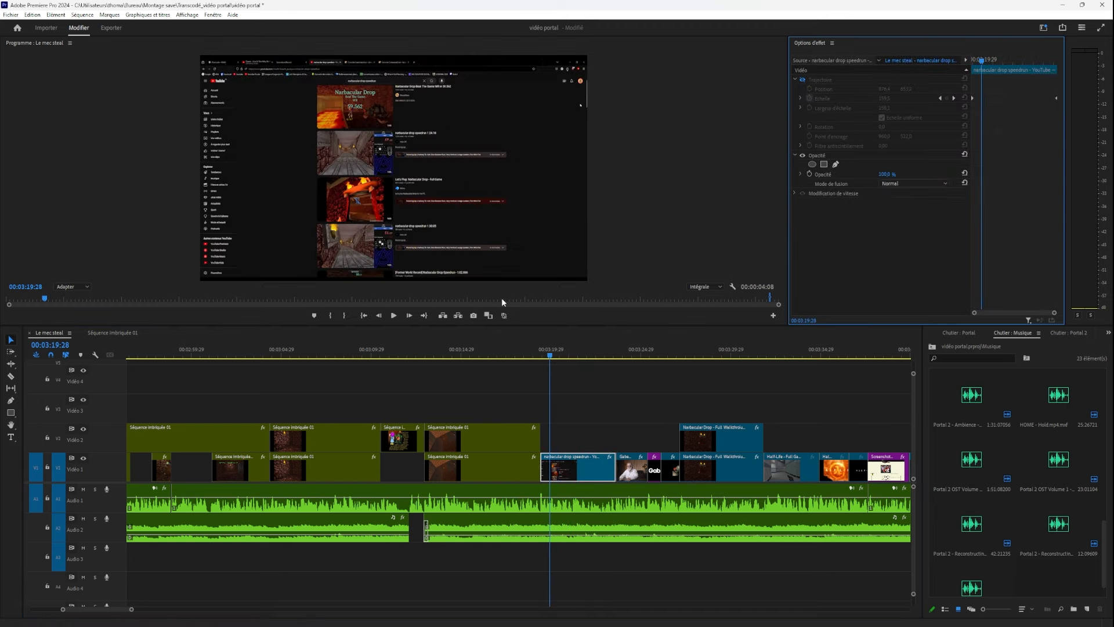
key(space)
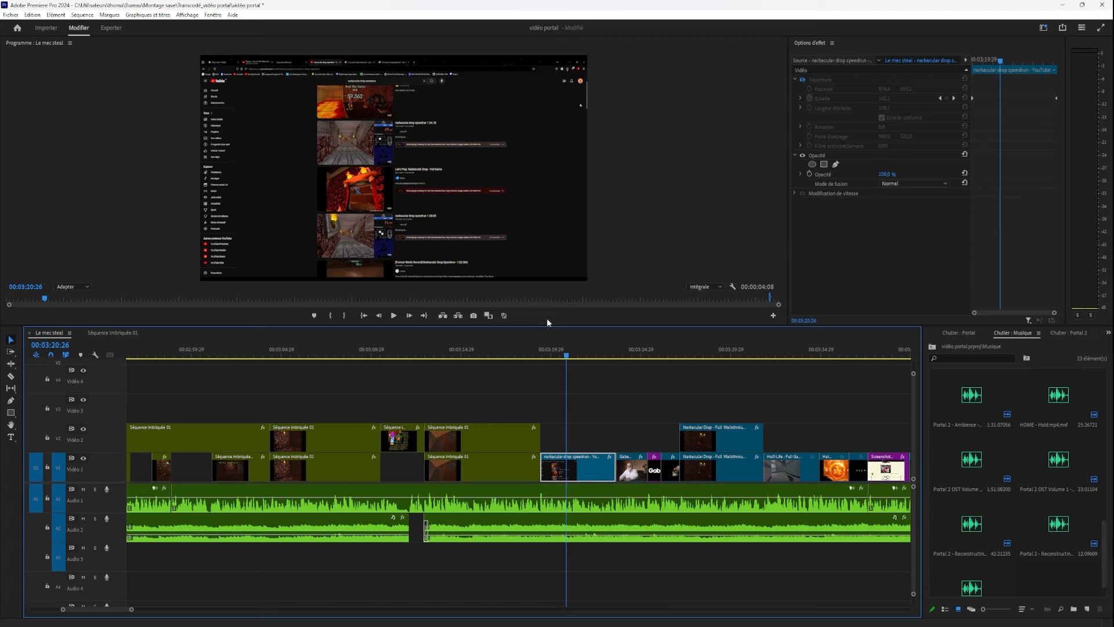
drag(547, 354, 598, 358)
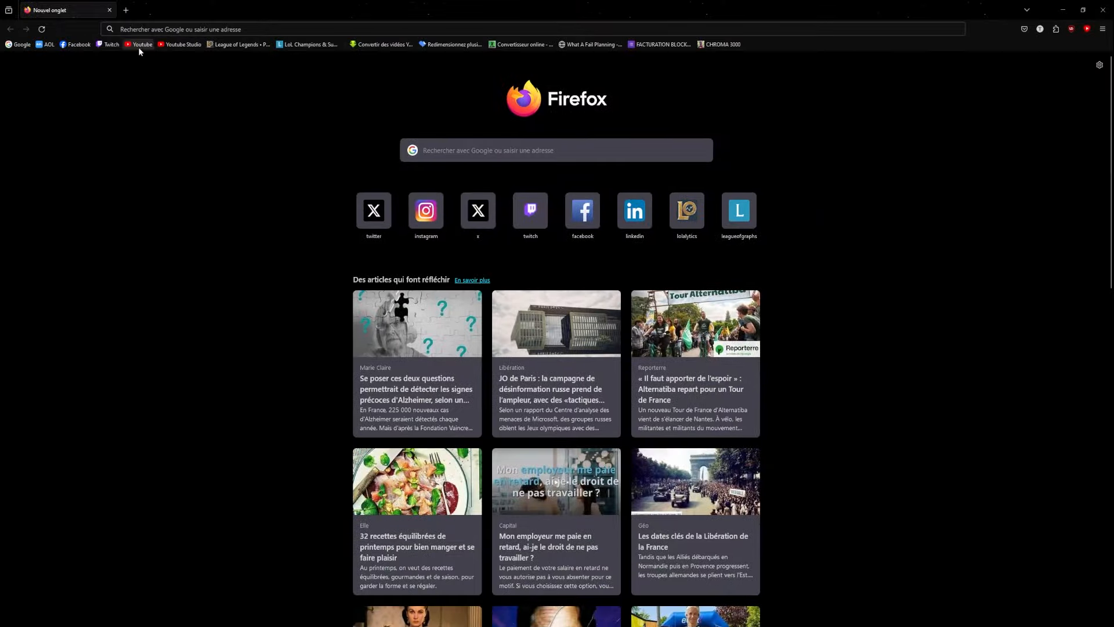
Open YouTube in Firefox, scroll smoothly through the suggested channels on the Subscriptions page, and return to Premiere Pro.
click(174, 45)
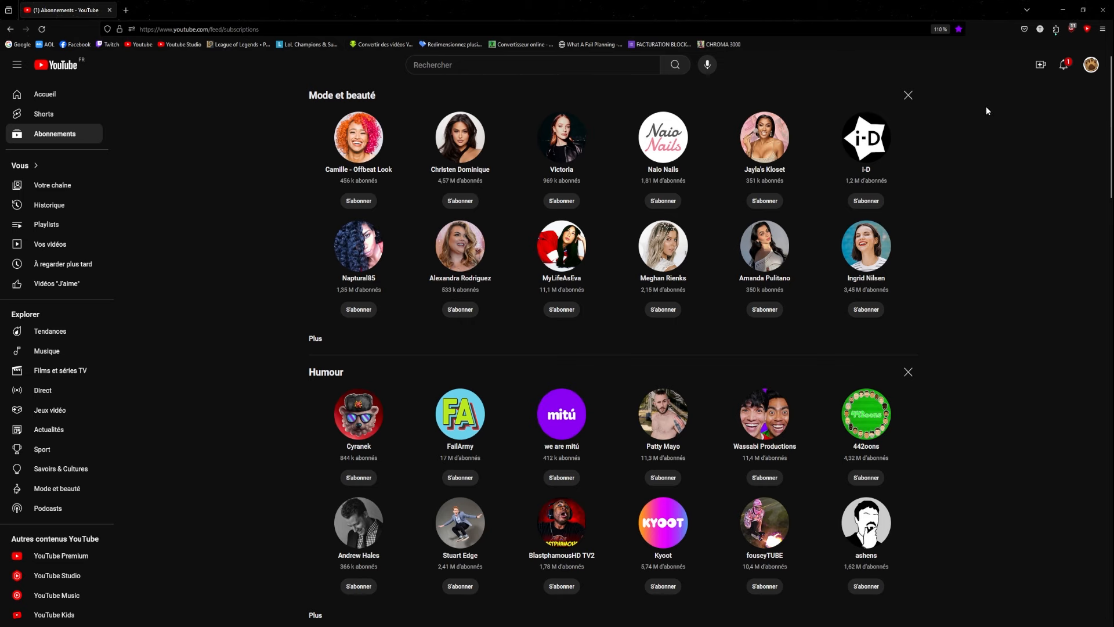
scroll(988, 118, down, 2)
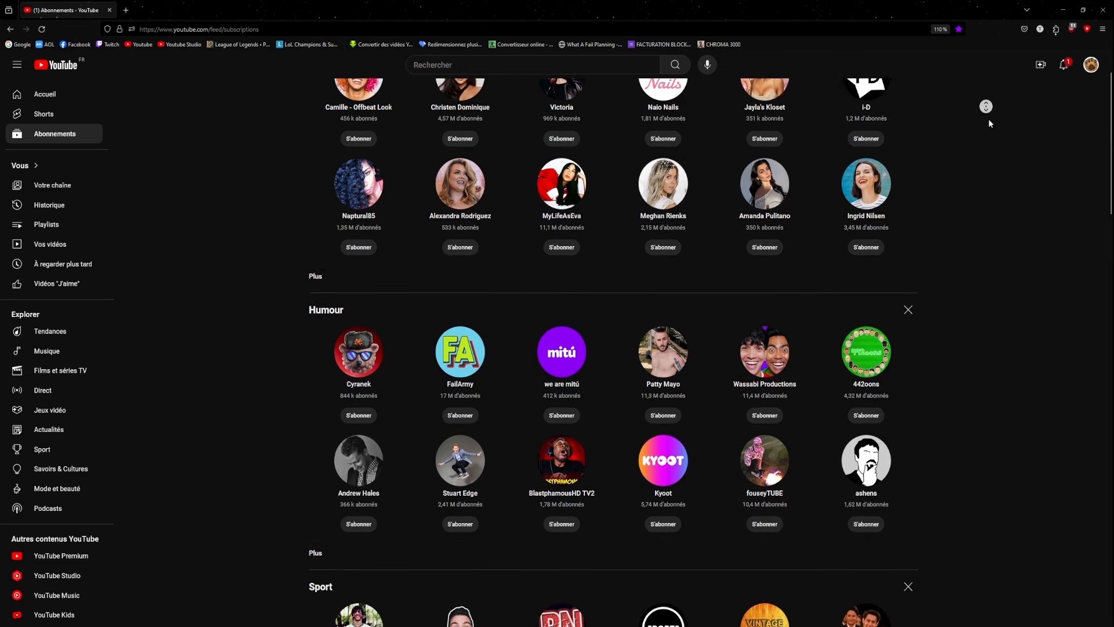
scroll(991, 137, up, 3)
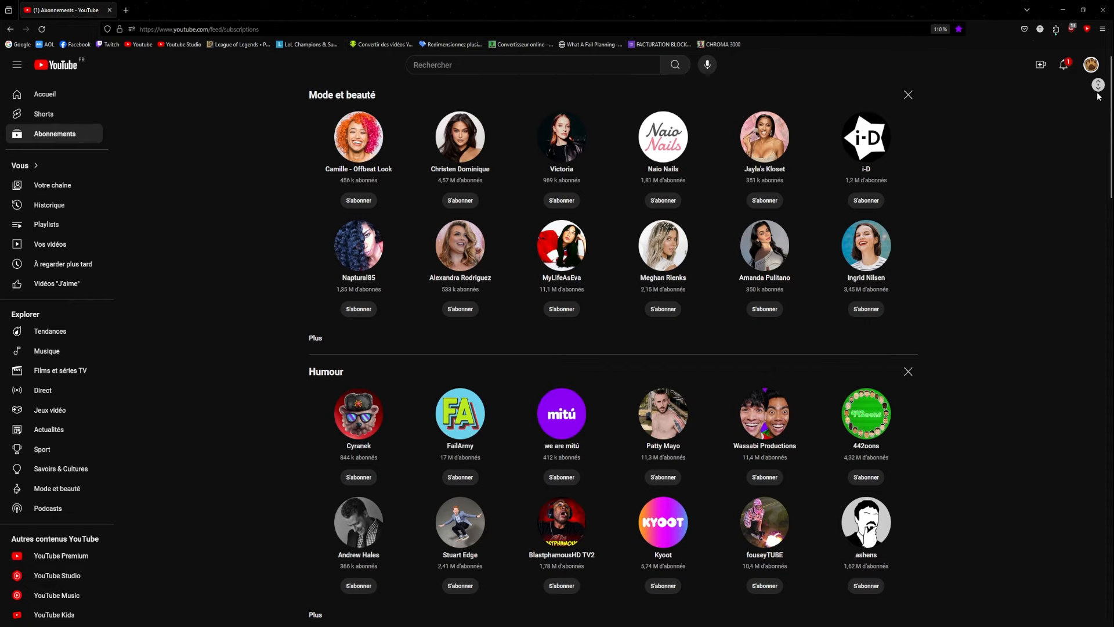
scroll(1101, 103, down, 2)
scroll(1101, 103, down, 3)
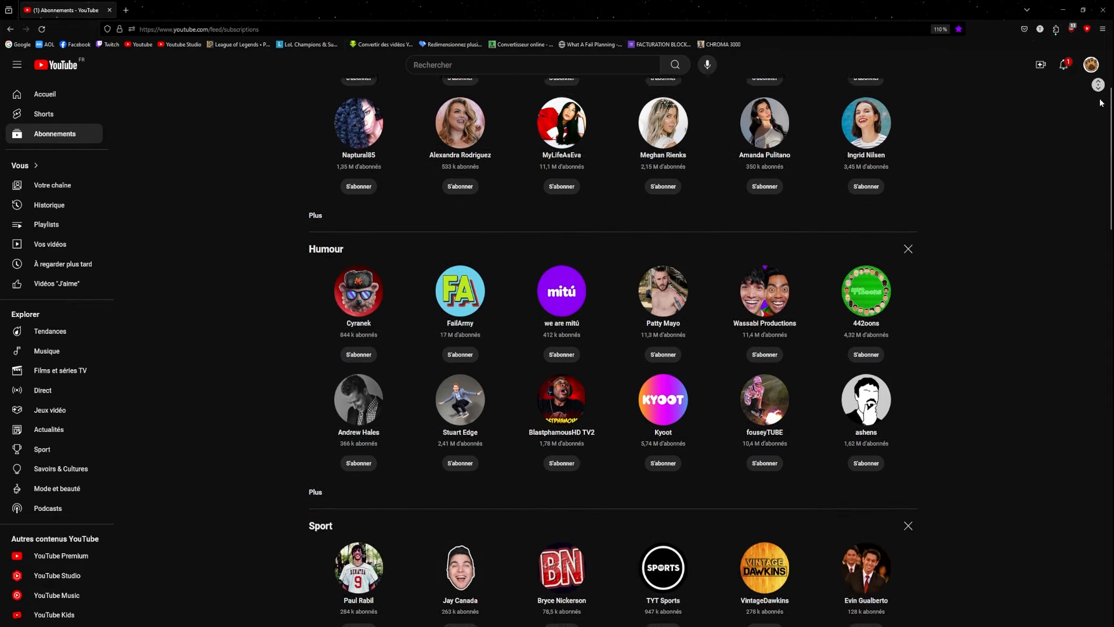
scroll(1101, 103, down, 2)
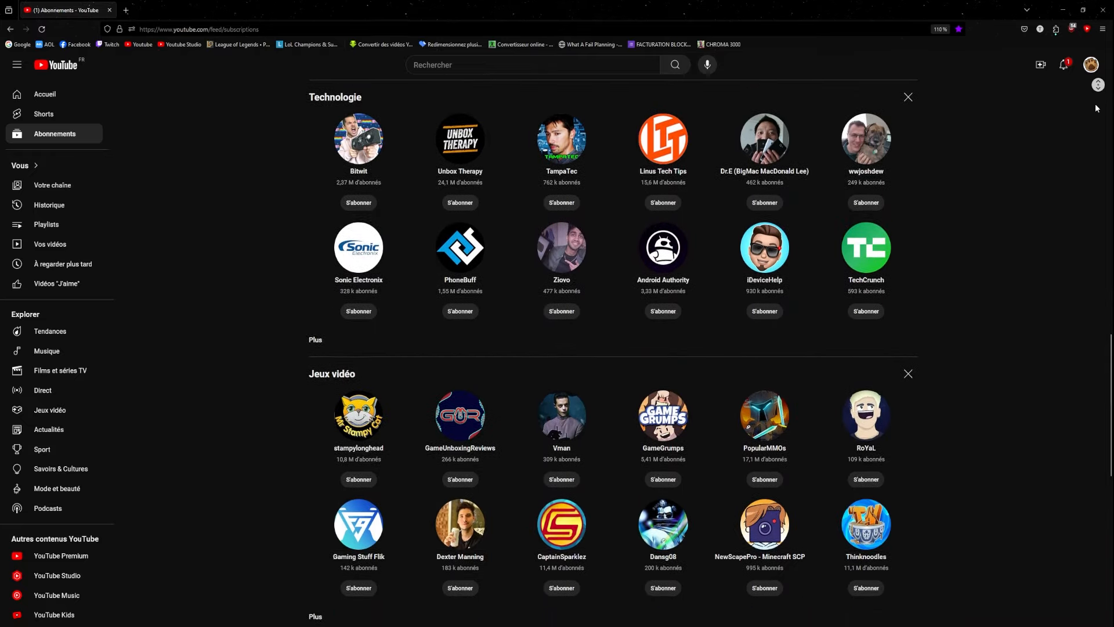
middle_click(1094, 107)
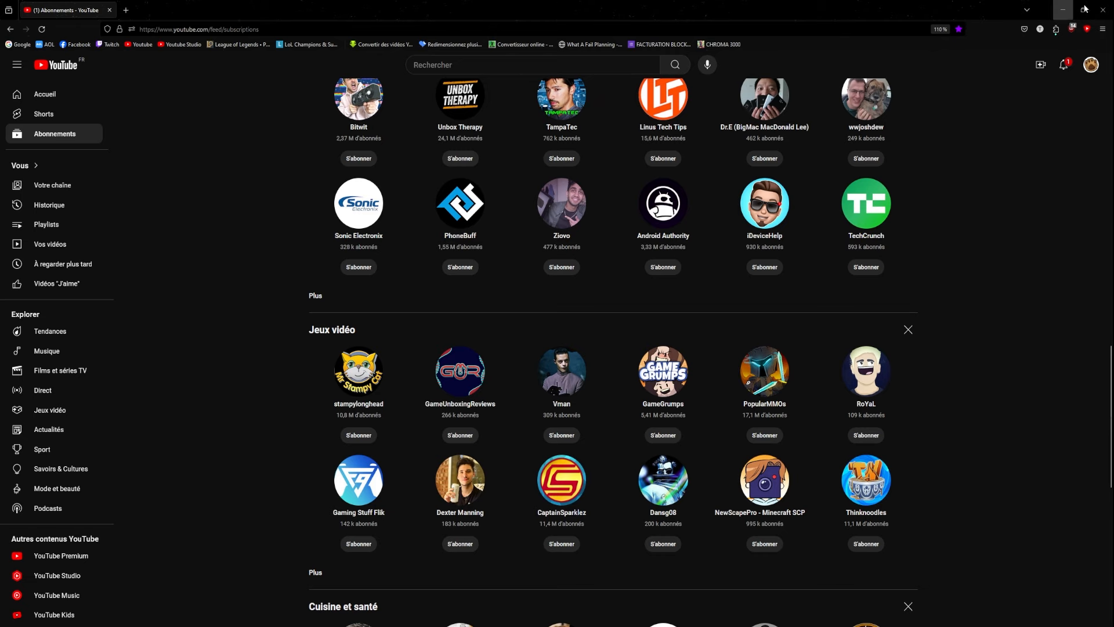
click(1062, 10)
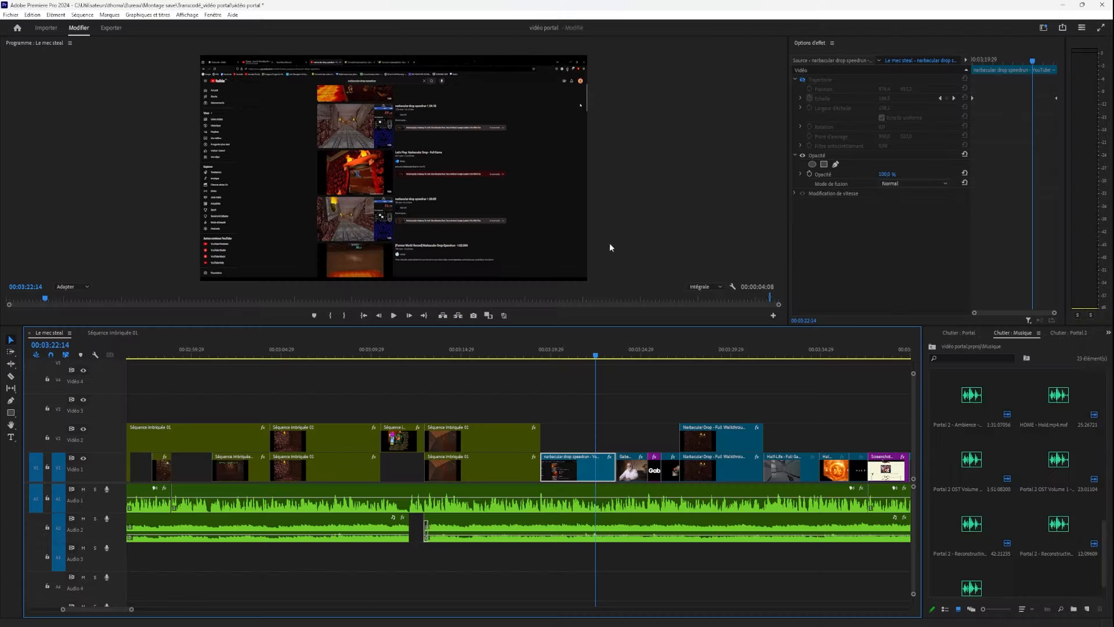
Turn the speedrun clip's Motion effect back on, review its animated zoom, and scrub onward to about 00:03:36:21.
click(541, 352)
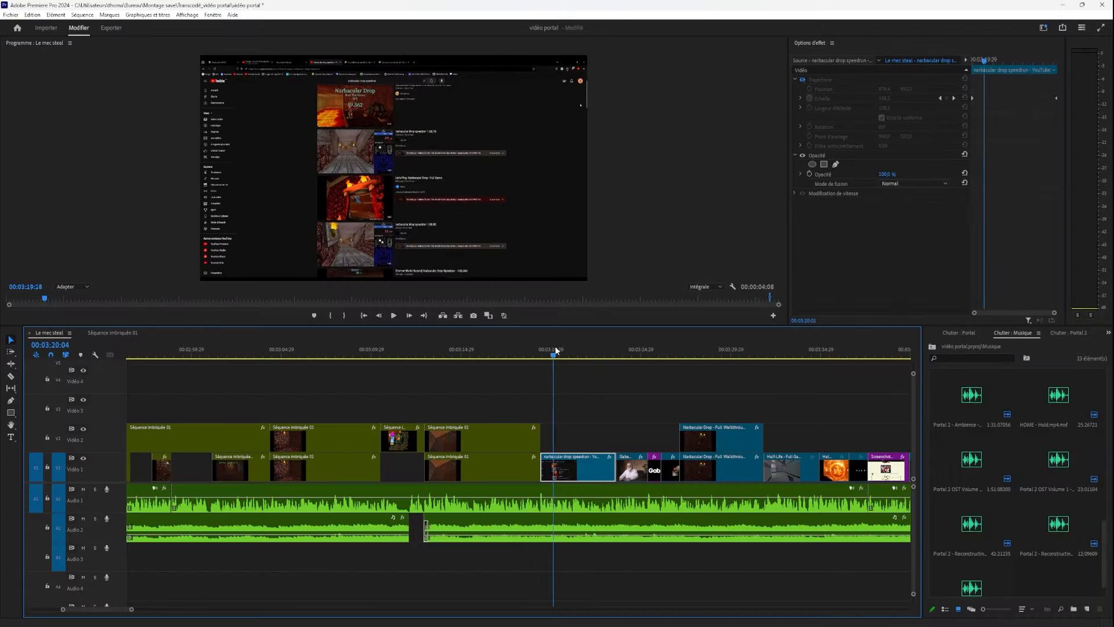
click(802, 80)
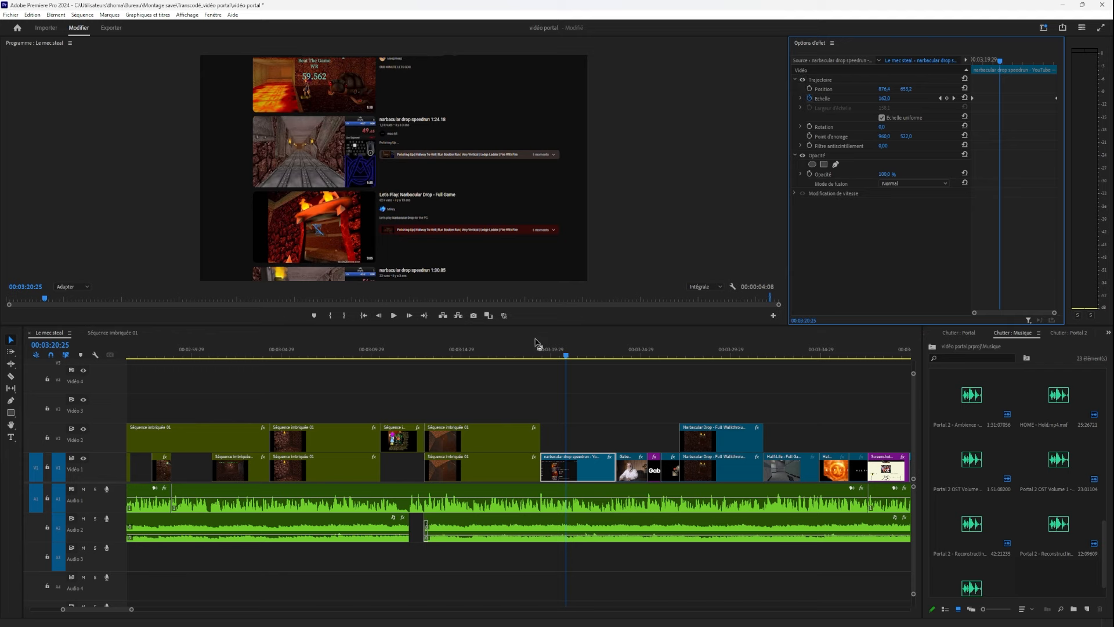
drag(529, 351, 591, 351)
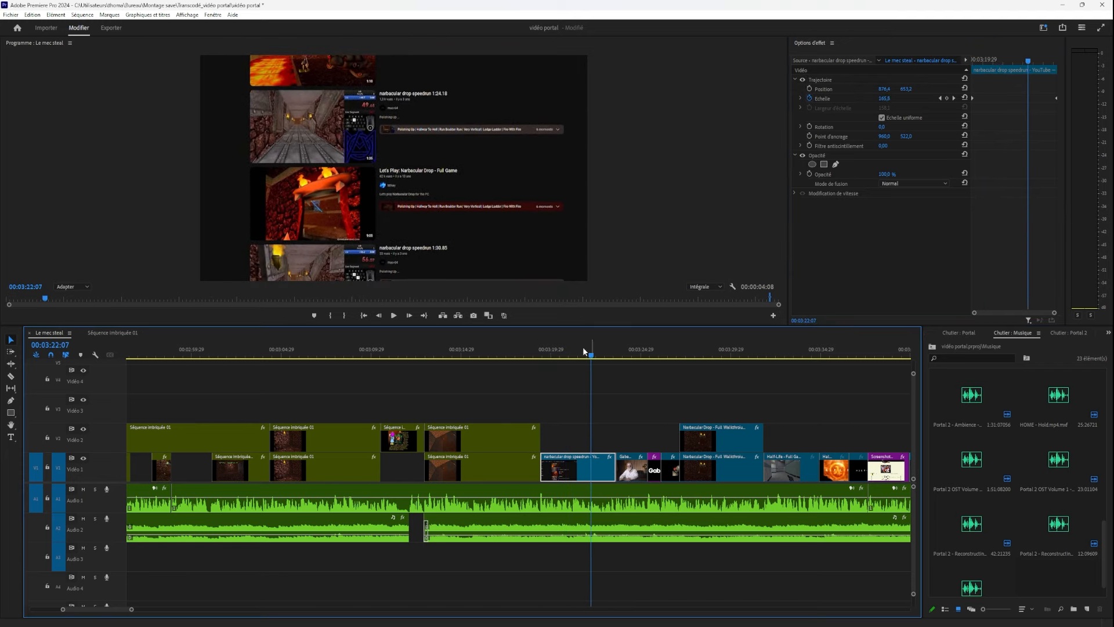
click(545, 350)
drag(547, 351, 574, 419)
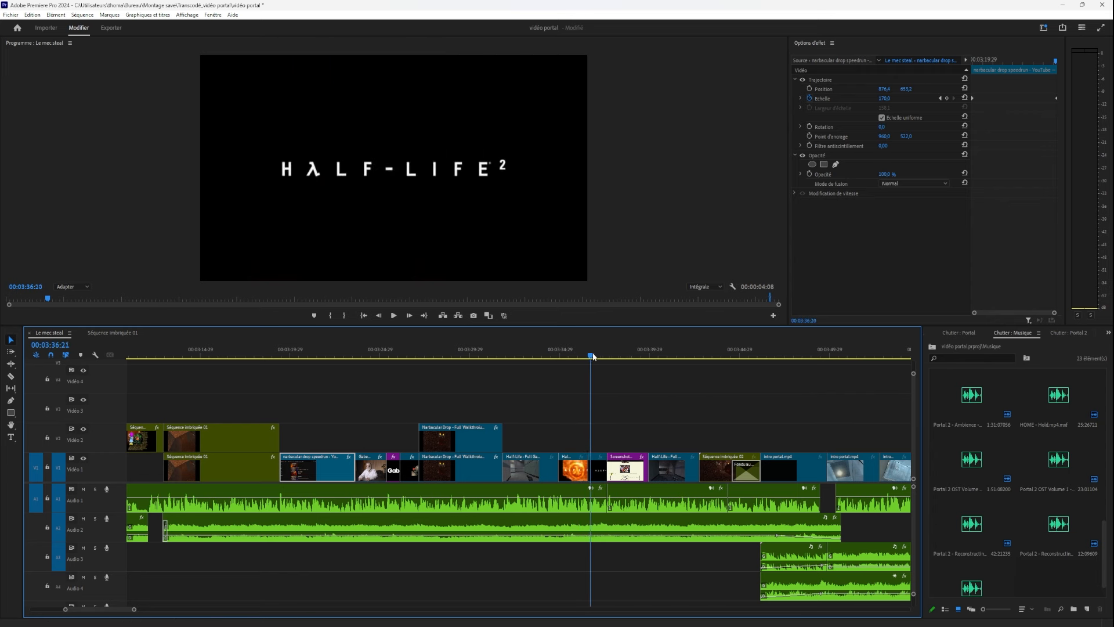
Play from 00:02:51:29 and lower the Celeste soundtrack clip's volume on Audio 2 by 1.5 dB, stopping at about 00:02:59:22.
drag(581, 361, 516, 403)
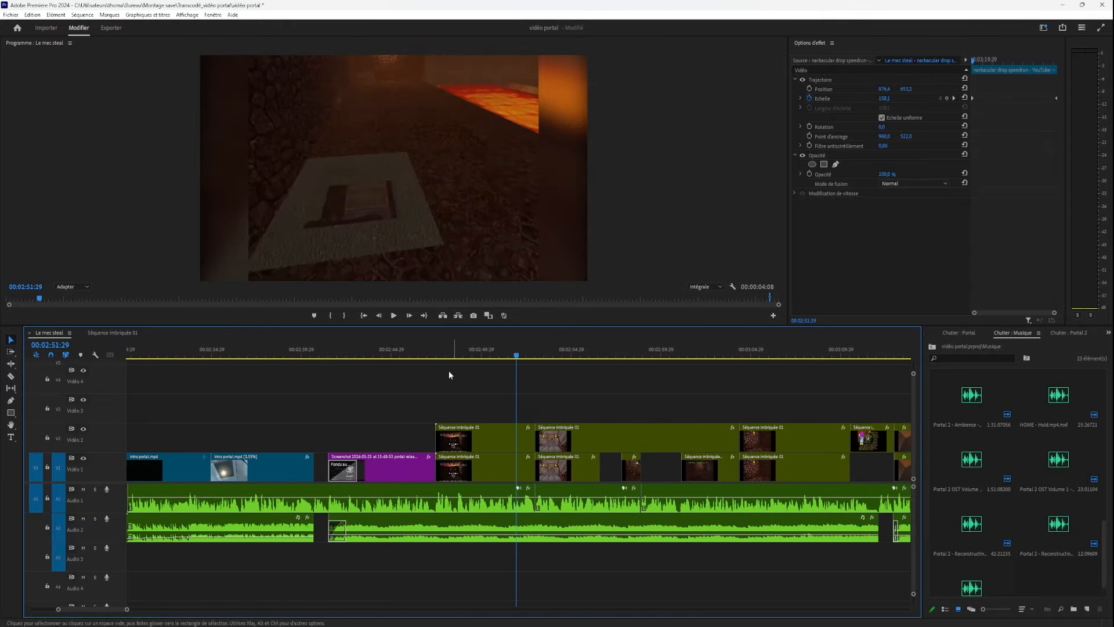
click(392, 315)
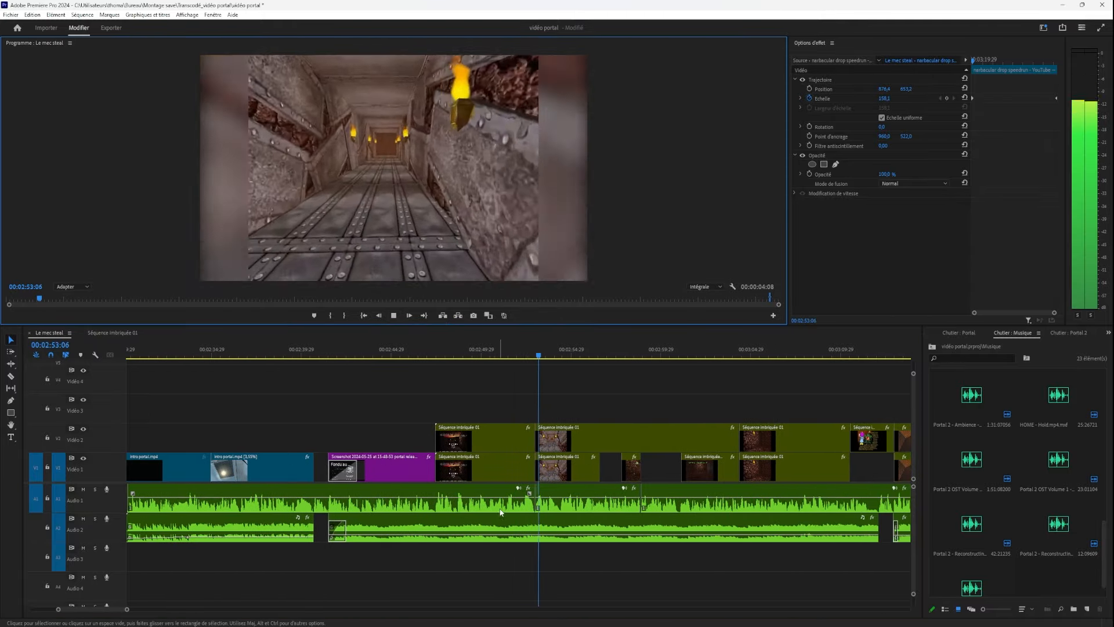
drag(504, 534, 504, 537)
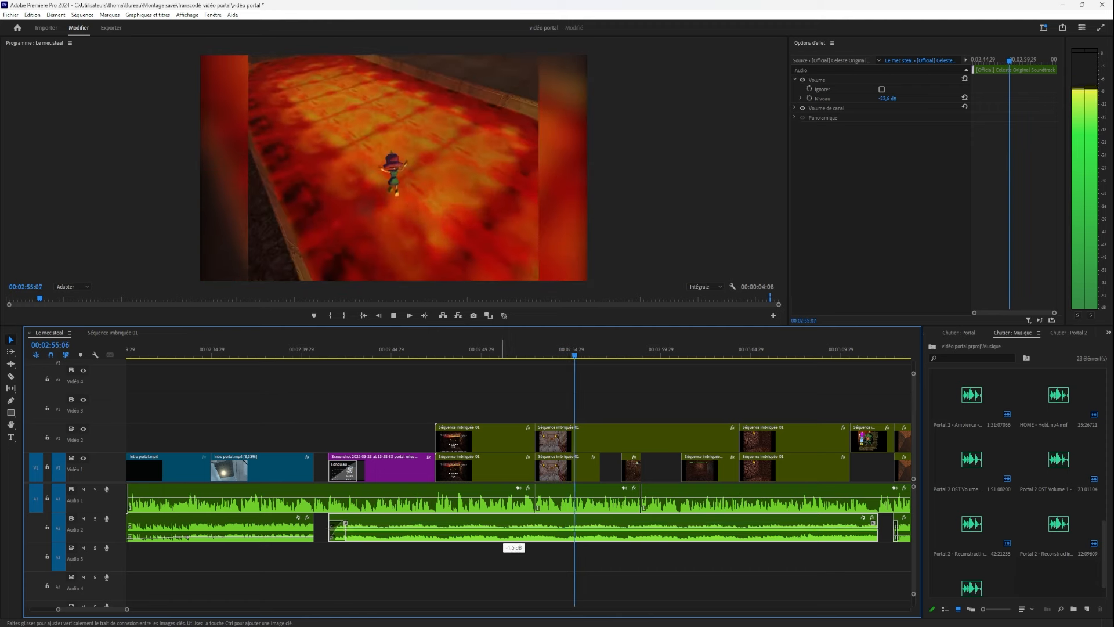
click(393, 316)
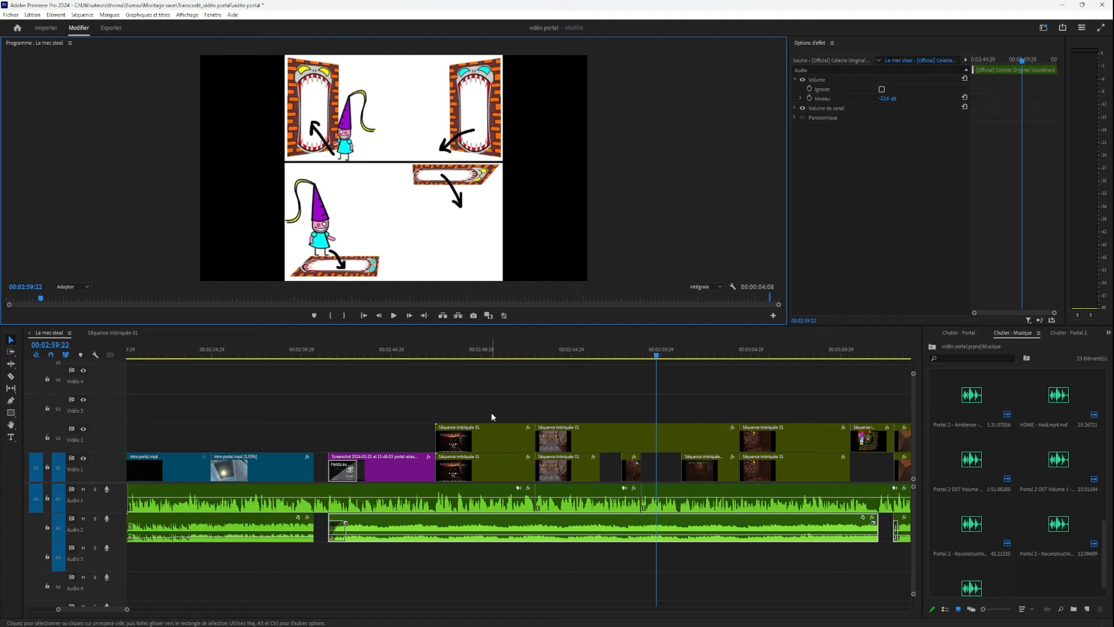
Review the Celeste soundtrack section on Audio 2 by scrubbing from about 00:02:38:27 to the intro portal.mp4 clip at 00:03:46:03.
drag(443, 358, 490, 415)
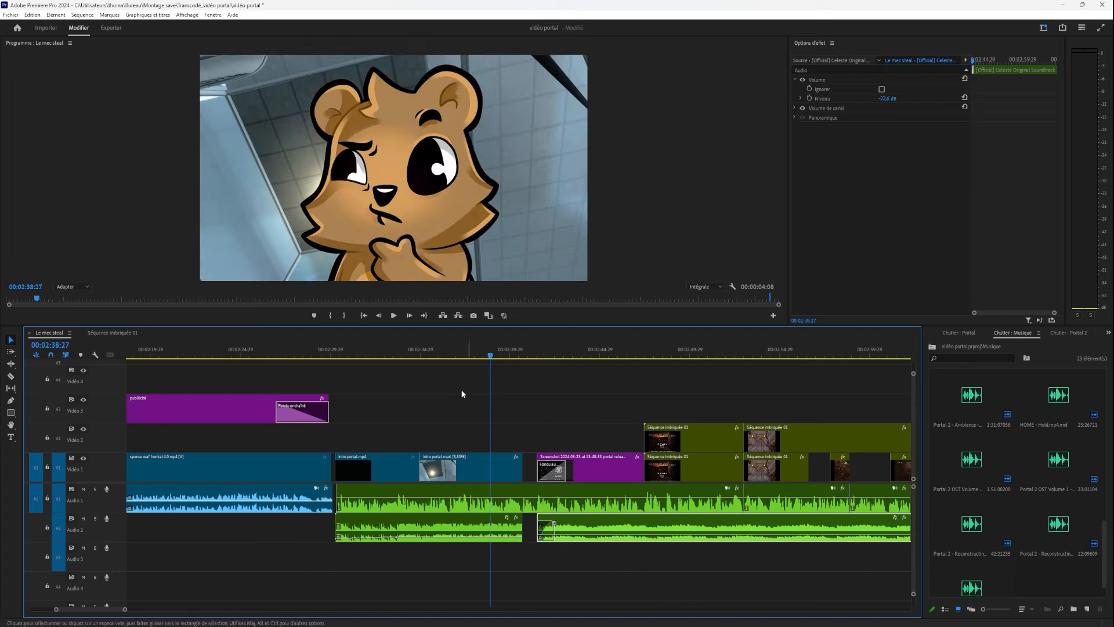
drag(429, 358, 466, 371)
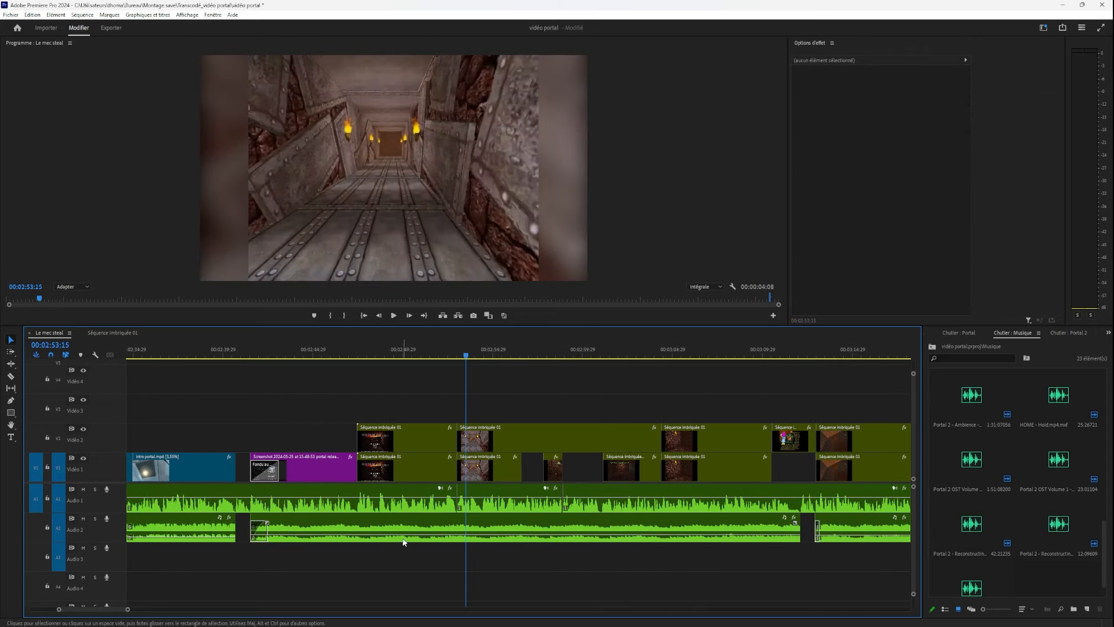
click(394, 537)
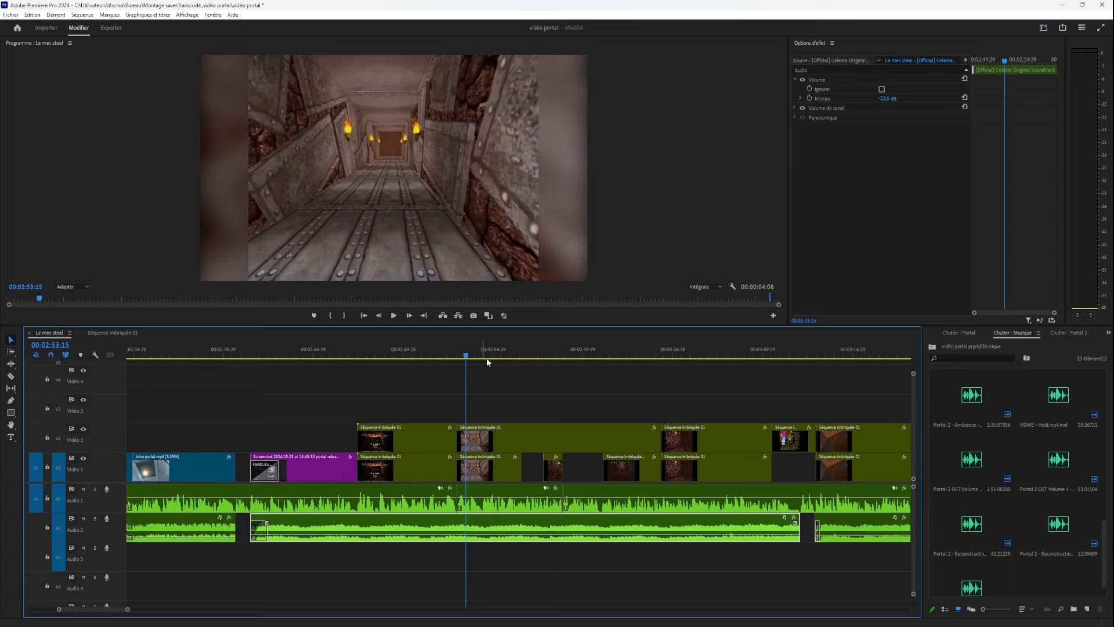
drag(591, 350, 657, 506)
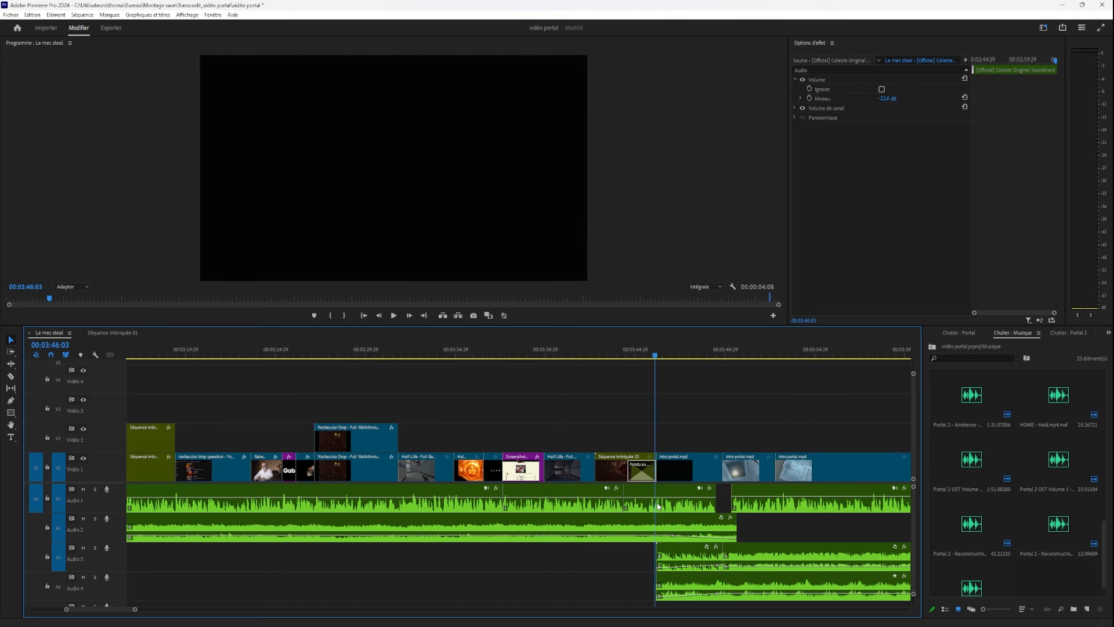
Try cutting the Celeste soundtrack clip on Audio 2 where intro portal.mp4 begins and deleting the part after the cut.
scroll(653, 539, up, 5)
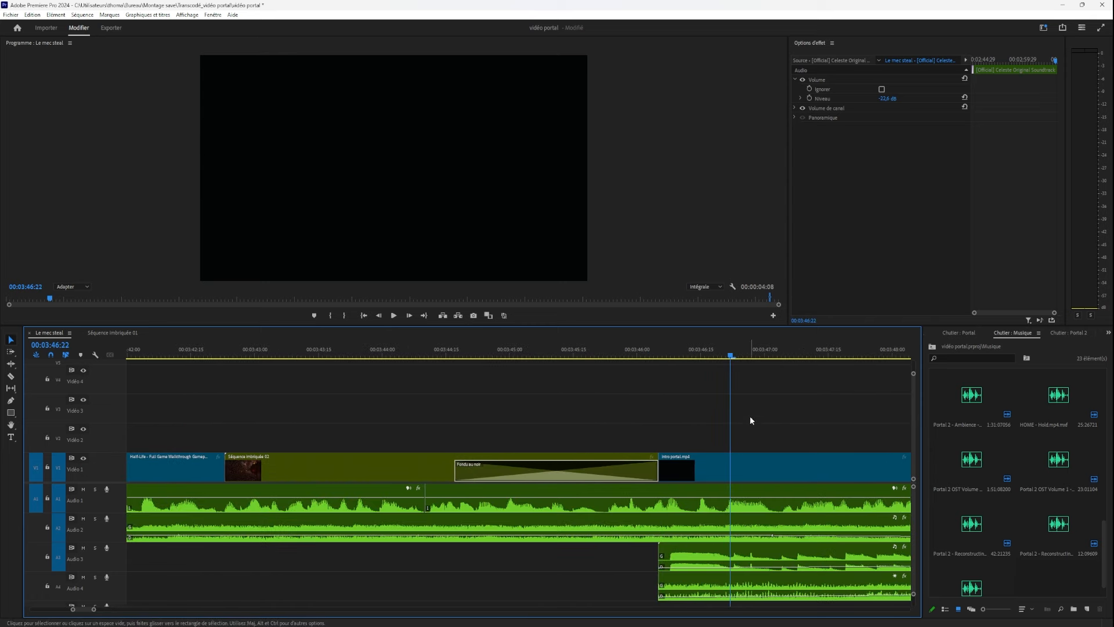
drag(773, 359, 631, 401)
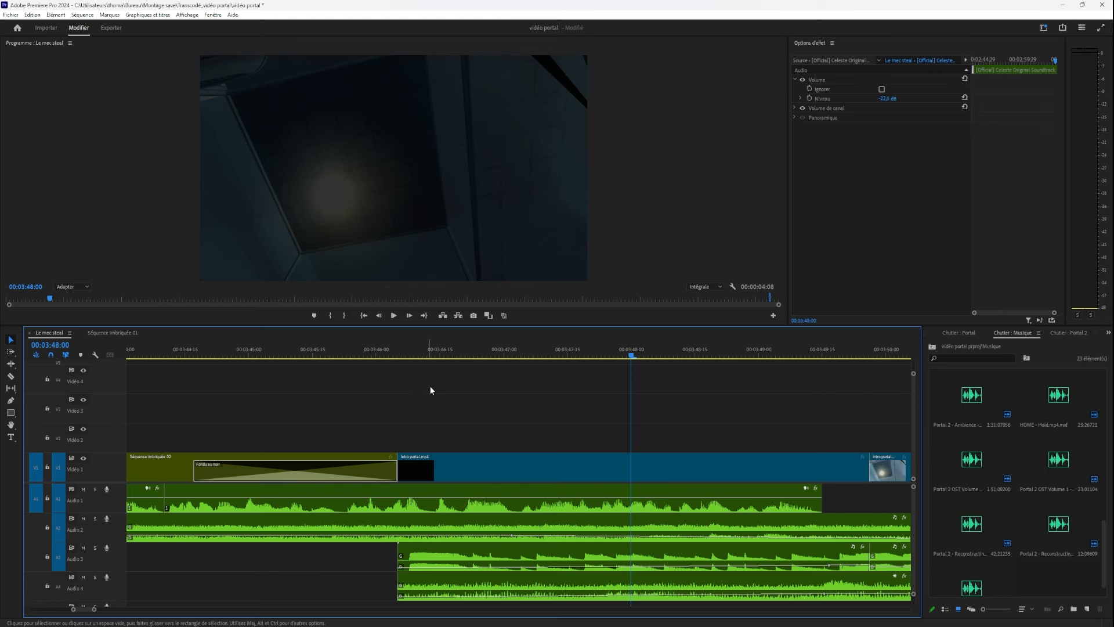
key(v)
click(411, 531)
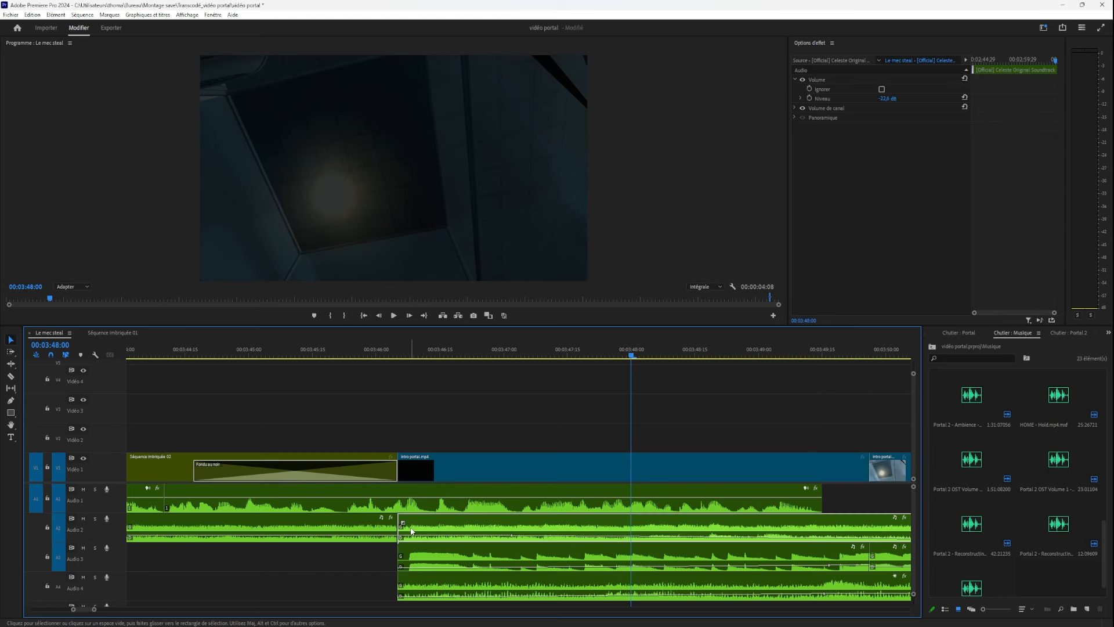
key(Delete)
Play the transition into intro portal.mp4 from 00:03:43:06 without the overlapping music, and undo the soundtrack cut and deletion.
drag(272, 355, 230, 361)
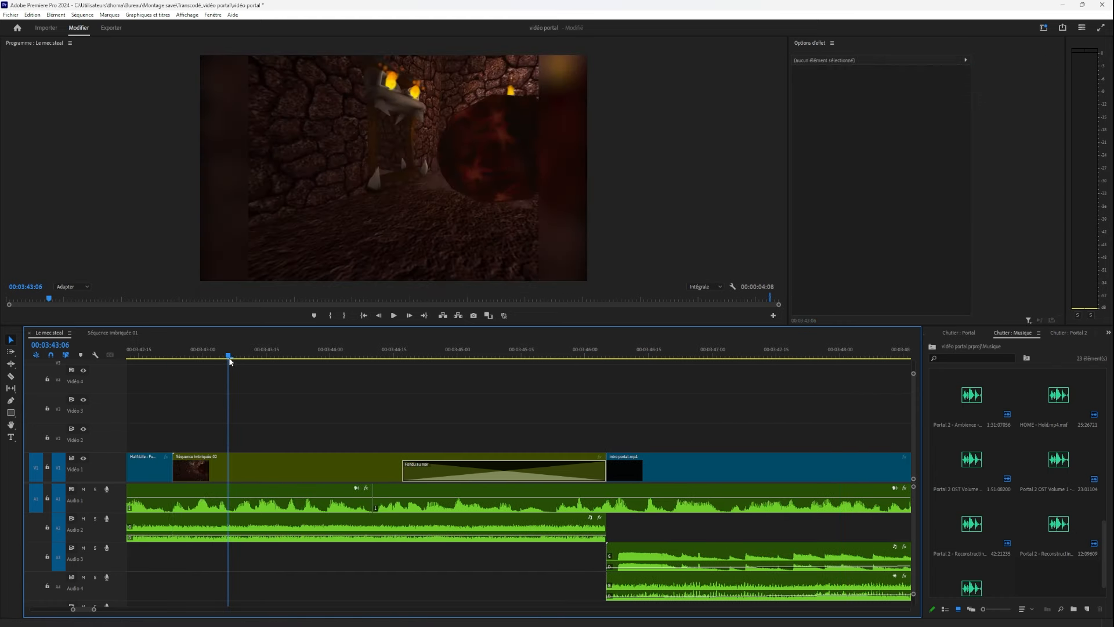
key(space)
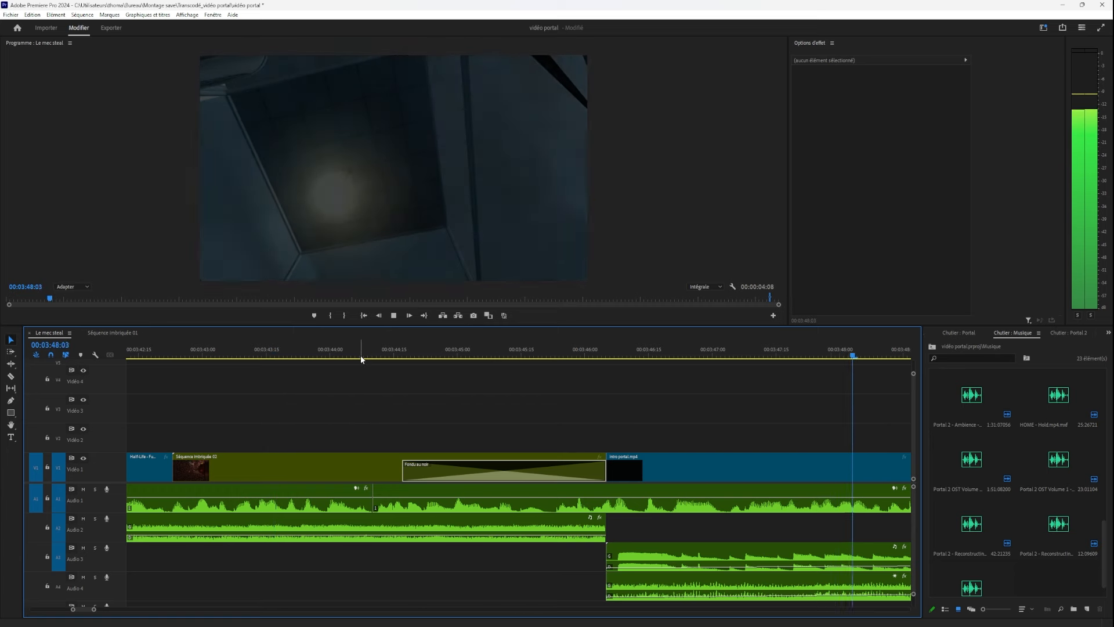
key(space)
drag(328, 351, 458, 380)
key(ctrl+z)
Play the end of the Celeste soundtrack overlap to about 00:03:50:09, and scrub back through the start of intro portal.mp4.
mouse_move(319, 350)
mouse_down()
mouse_move(267, 356)
mouse_move(312, 354)
mouse_up()
key(space)
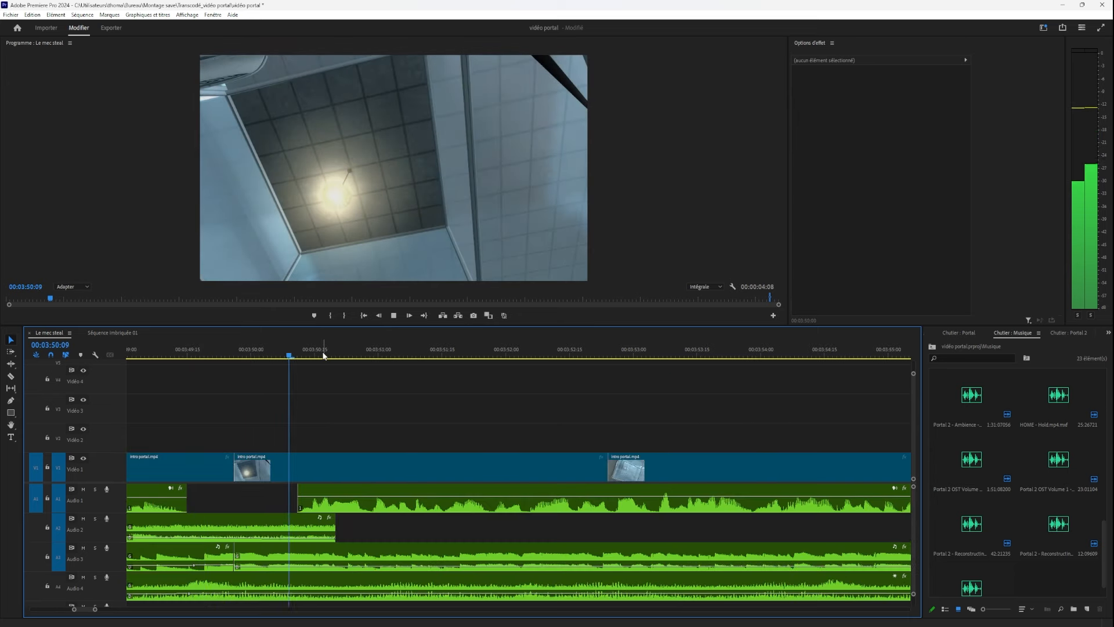
drag(319, 353, 455, 371)
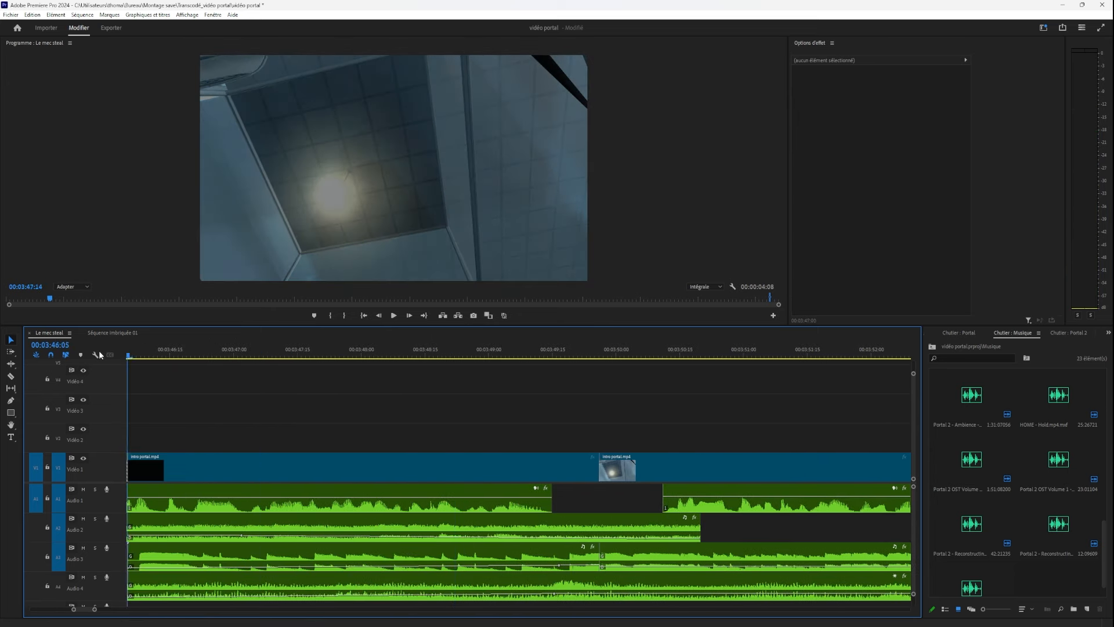
drag(100, 354, 398, 470)
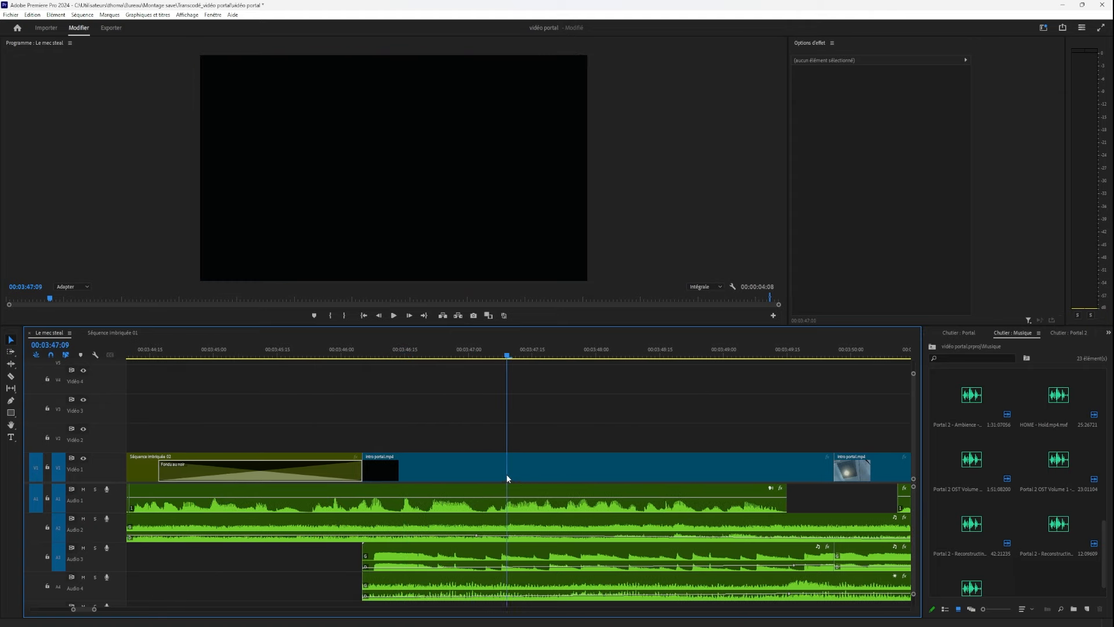
drag(506, 478, 582, 493)
Select the Portal ambience clip on Audio 4 and play its overlap with the Celeste soundtrack around 00:03:49 to 00:03:51.
click(551, 584)
drag(411, 354, 436, 451)
key(space)
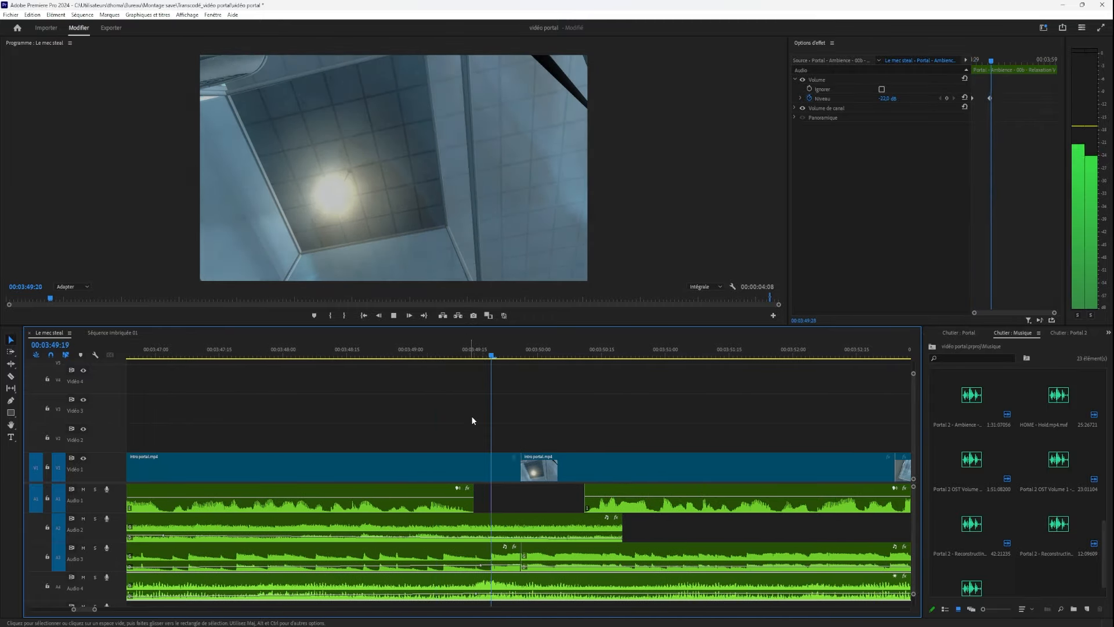
key(space)
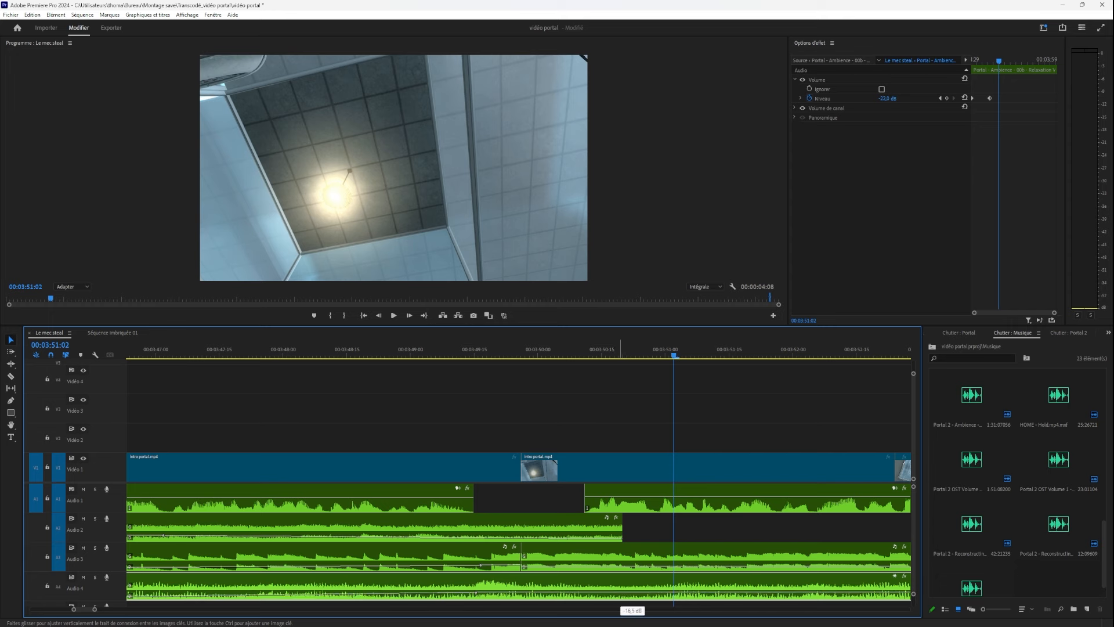
click(416, 353)
key(space)
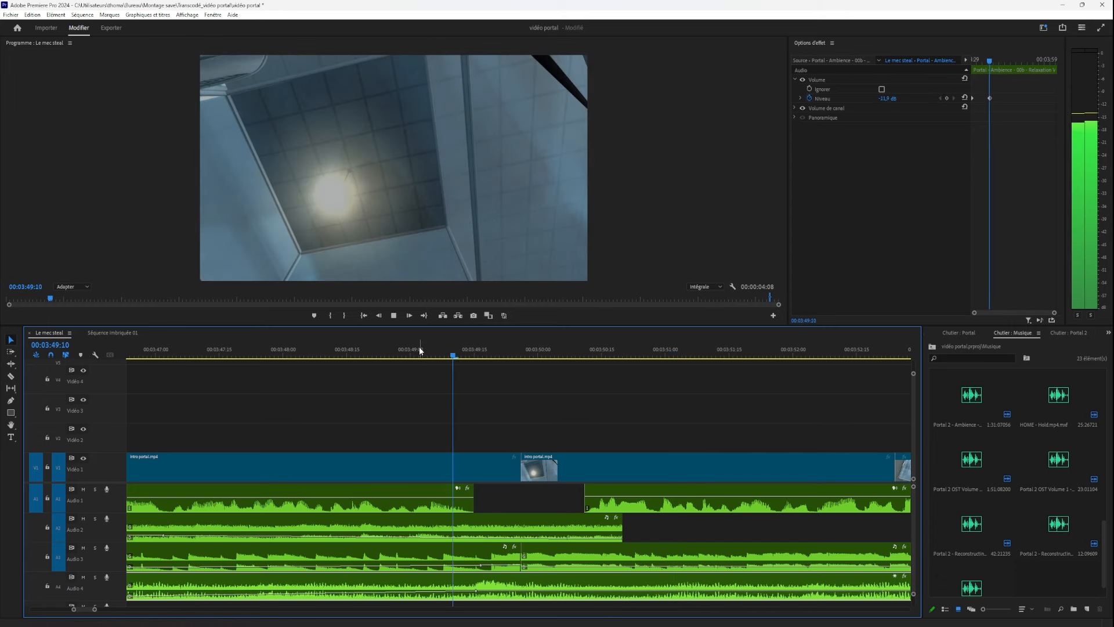
key(space)
Try raising the Portal ambience clip's volume to about 2.4 dB, compare a slightly lower level in playback, and restore its quiet level.
drag(548, 591, 549, 587)
key(space)
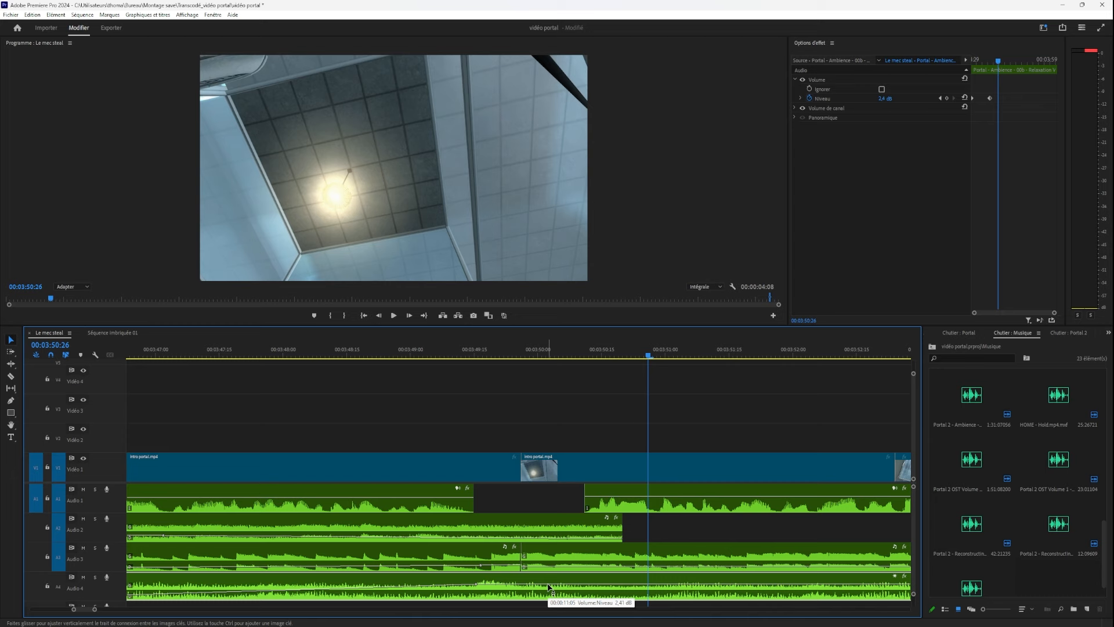
drag(548, 588, 548, 590)
click(473, 352)
key(space)
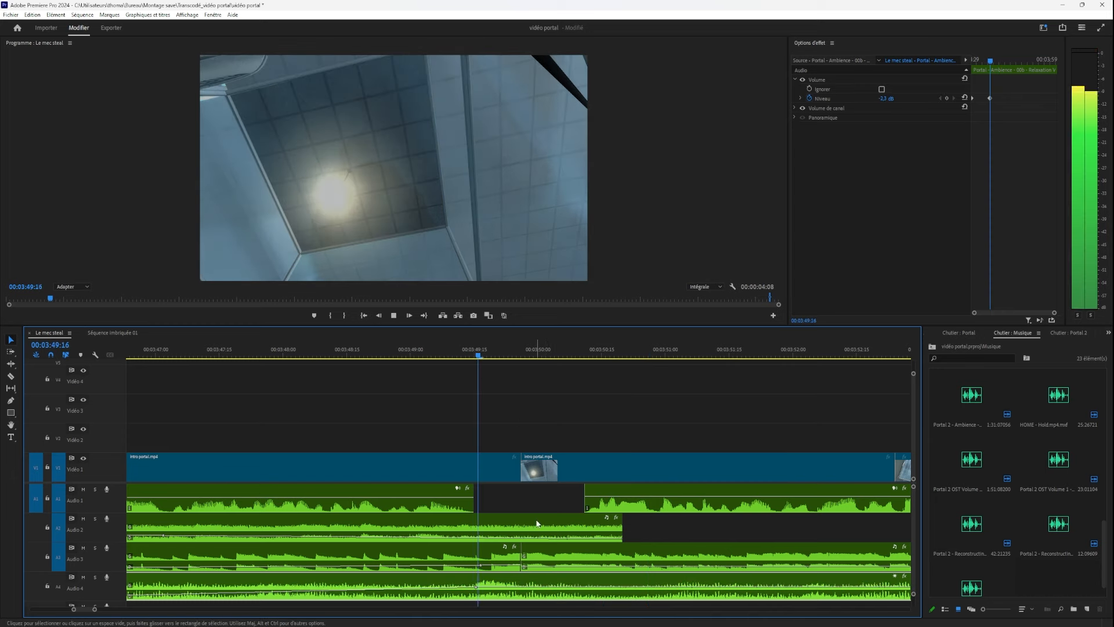
key(space)
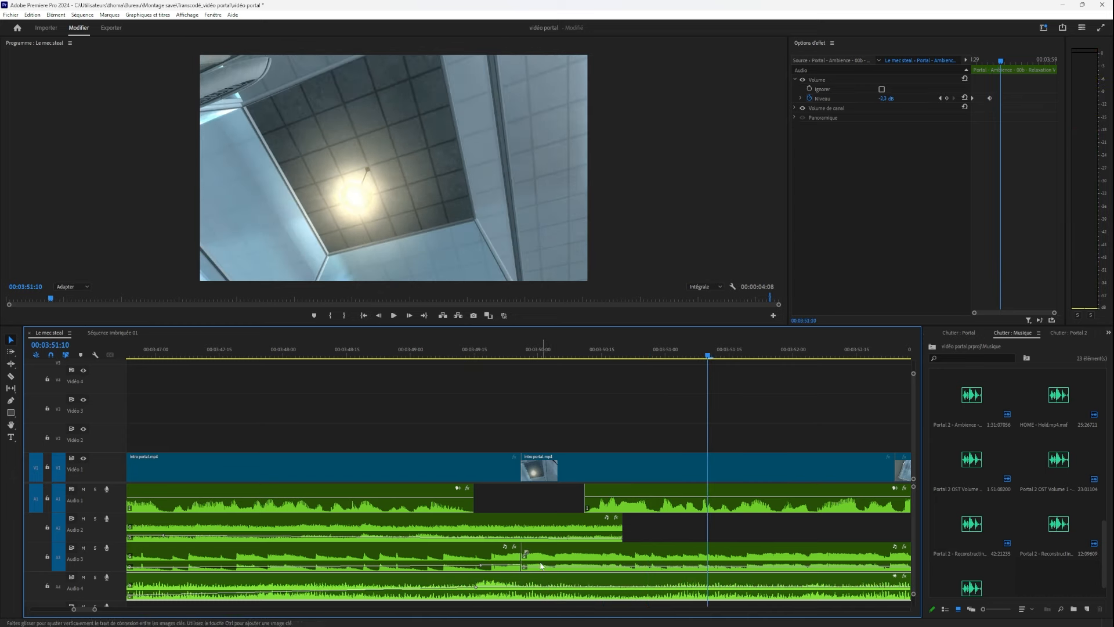
drag(544, 586, 520, 594)
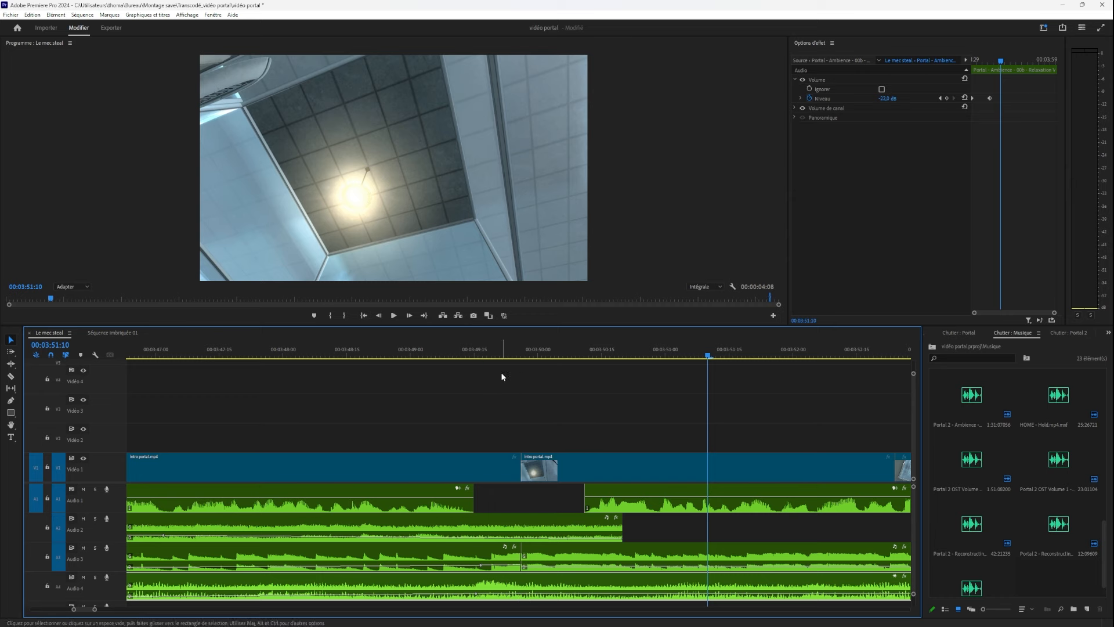
Replay the music transition around 00:03:49 and continue playback through the intro portal.mp4 section to about 00:03:55:07.
drag(495, 352, 458, 405)
drag(524, 409, 384, 433)
key(space)
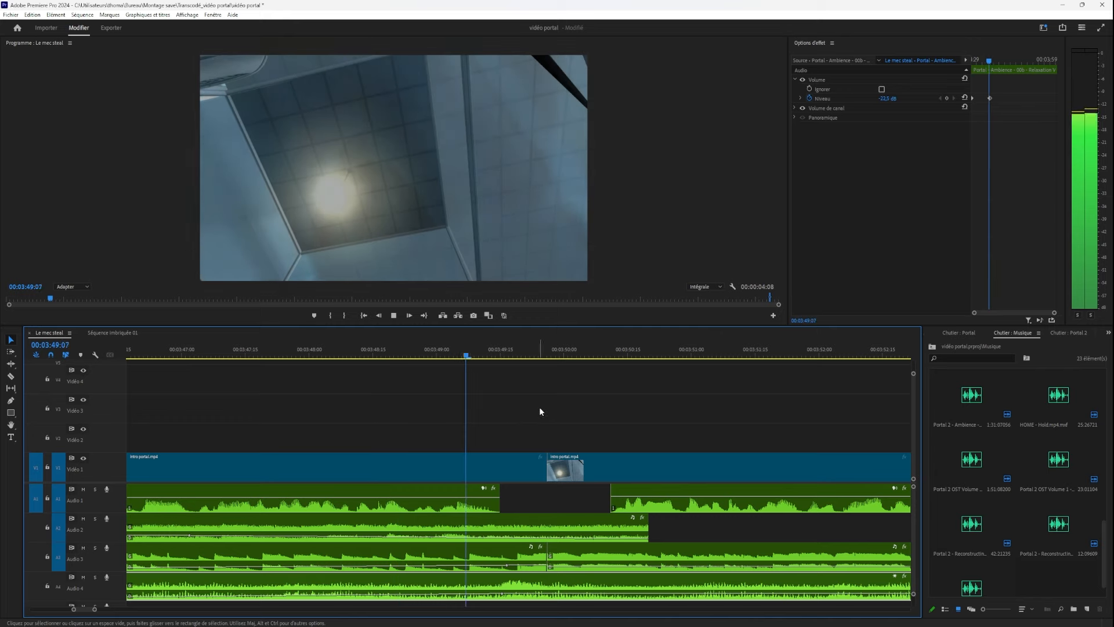
key(minus)
key(minus)
key(minus)
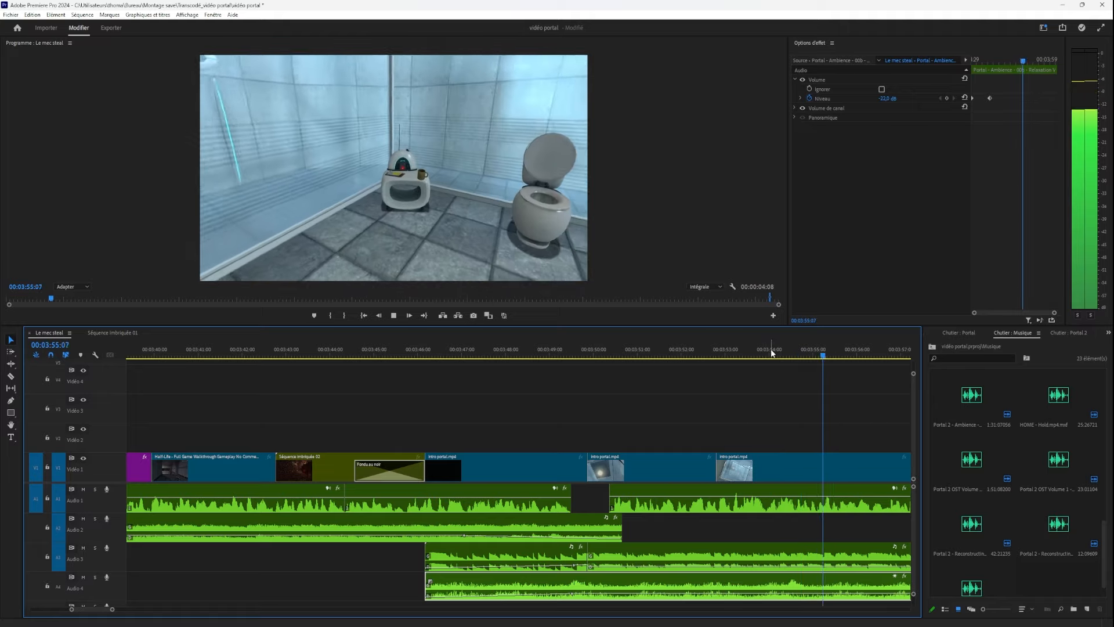
Scrub to the WHAT THE CUT insert at about 00:04:02:08 and back to the glitch transition at 00:04:01:20.
drag(786, 353, 677, 420)
scroll(759, 464, up, 5)
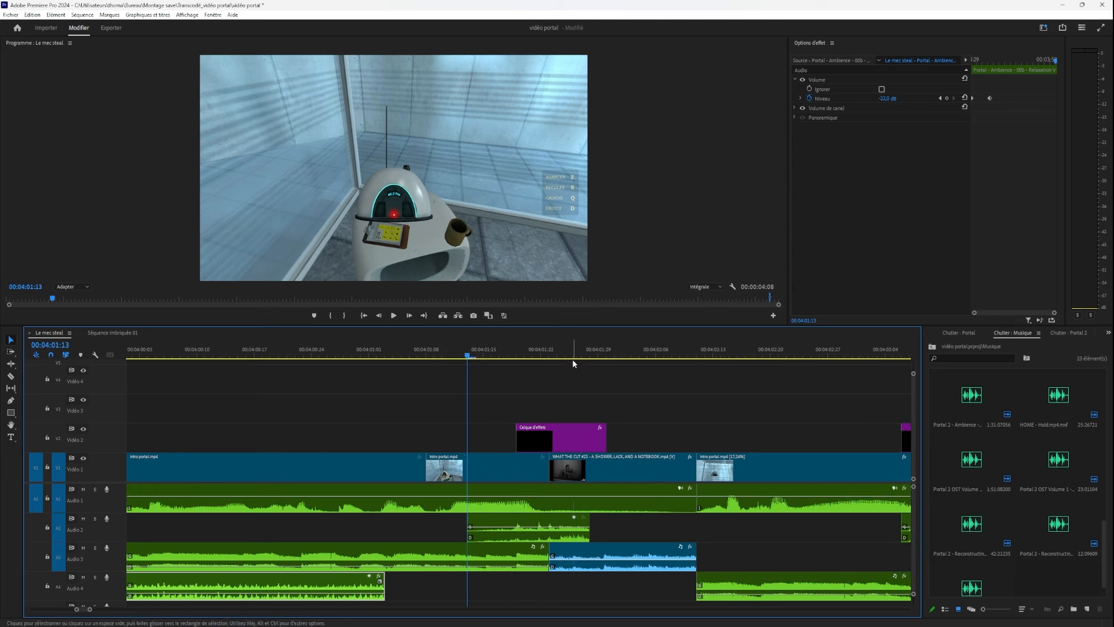
click(605, 357)
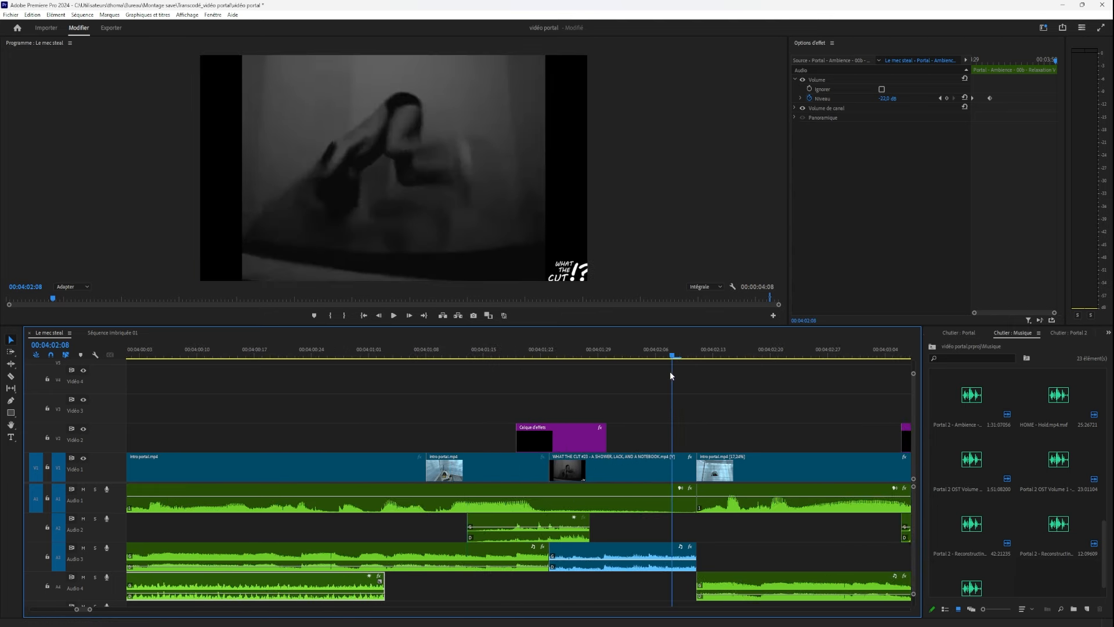
drag(671, 375, 520, 453)
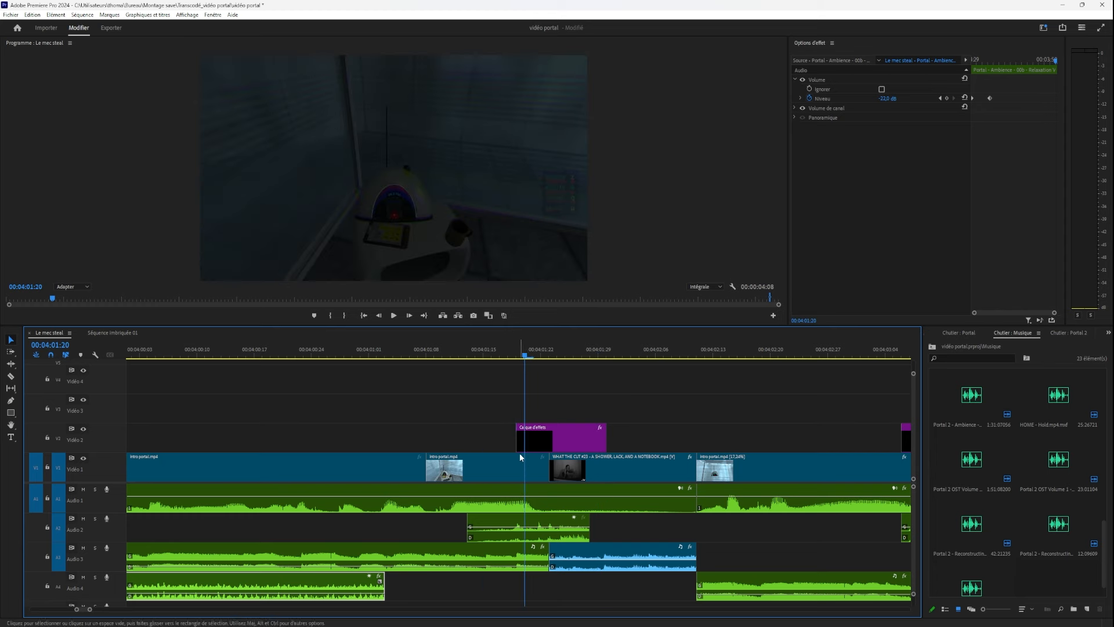
Select the first adjustment layer on Video 2 and examine its RGB Stutter Transform effect around 00:04:01:22.
mouse_move(524, 354)
mouse_down()
mouse_move(566, 358)
mouse_move(540, 356)
mouse_up()
click(558, 434)
click(824, 203)
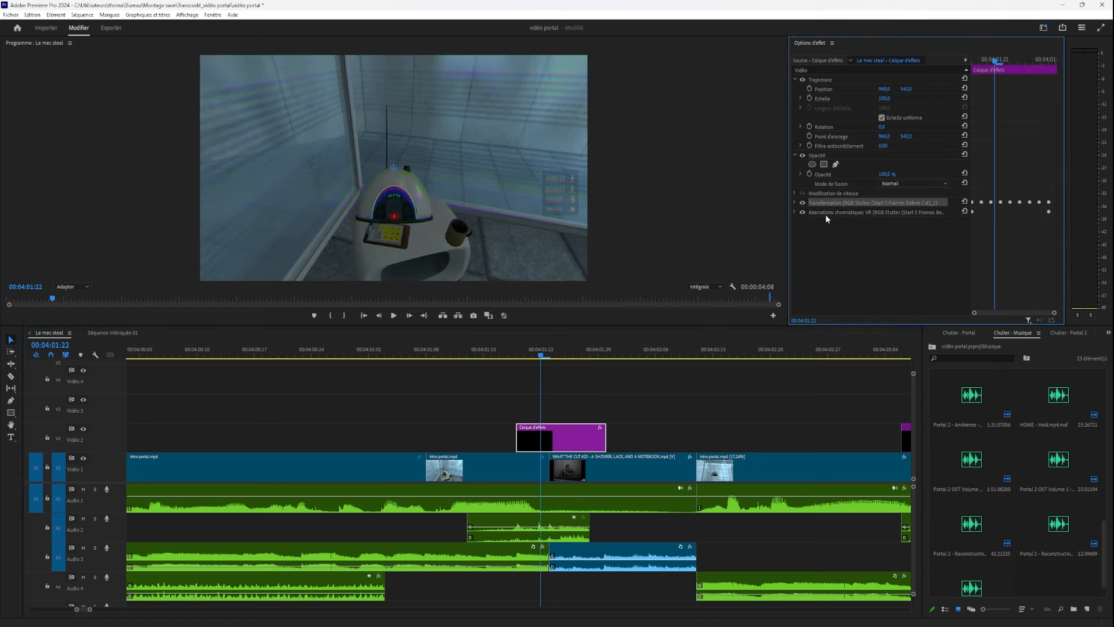
mouse_move(541, 355)
mouse_down()
mouse_move(525, 356)
mouse_move(559, 353)
mouse_move(533, 356)
mouse_up()
Try moving the adjustment layer away from the cut, scrub through the bare transition, and undo the move.
drag(551, 444, 699, 413)
drag(548, 355, 542, 529)
key(ctrl+z)
Select the Glitch Sound Effects.m4a clip on Audio 2 and play the glitch transition from 00:04:01:12 to about 00:04:02:09.
click(543, 529)
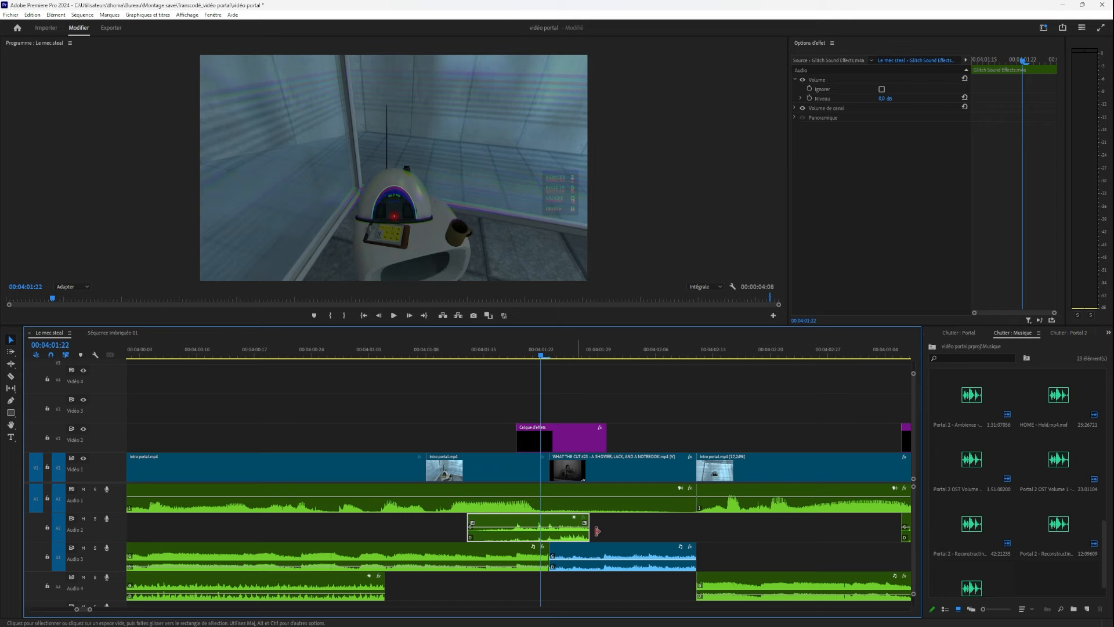
click(472, 354)
key(space)
drag(473, 355, 460, 356)
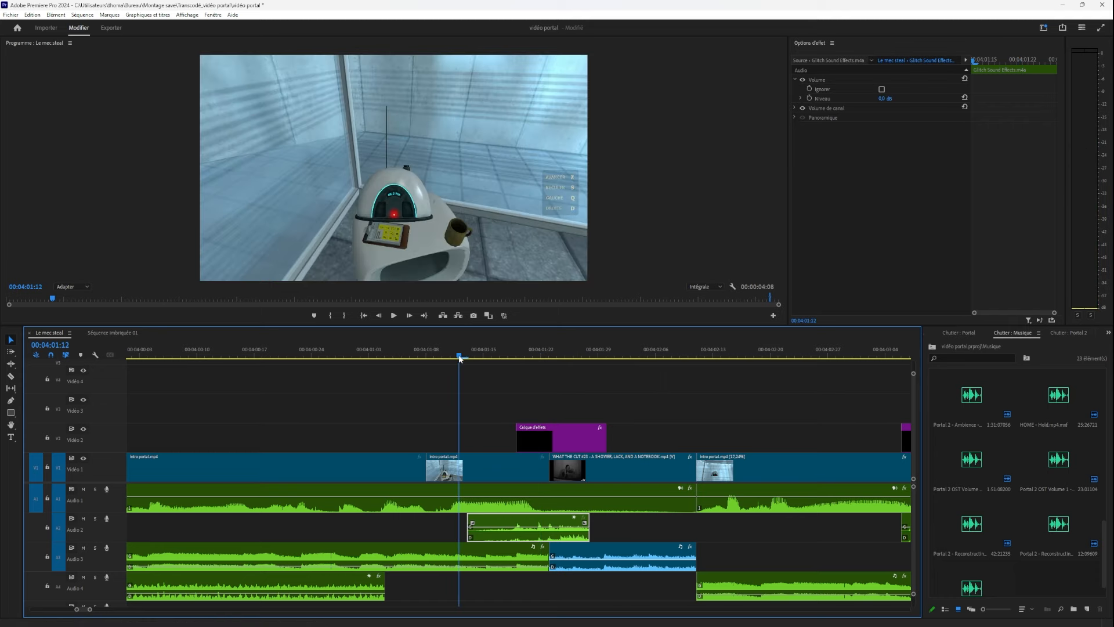
key(space)
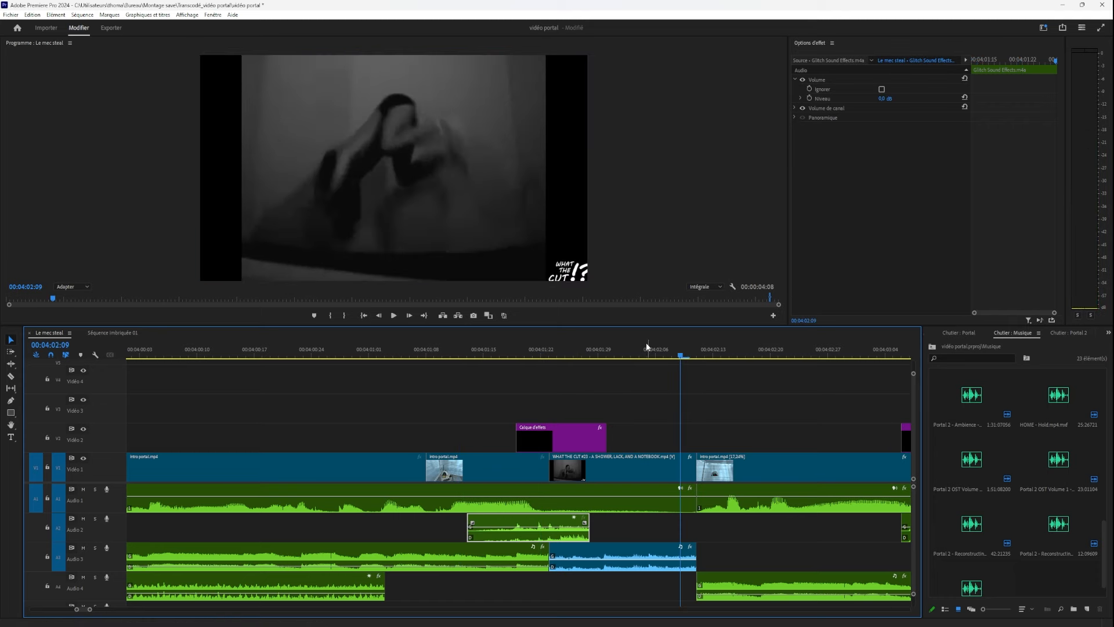
Select the adjustment layer near 00:04:03:15, examine its RGB Stutter and Stutter Zoom effects, and play the transition from 00:04:03:01.
scroll(473, 359, down, 2)
drag(371, 354, 583, 418)
click(576, 425)
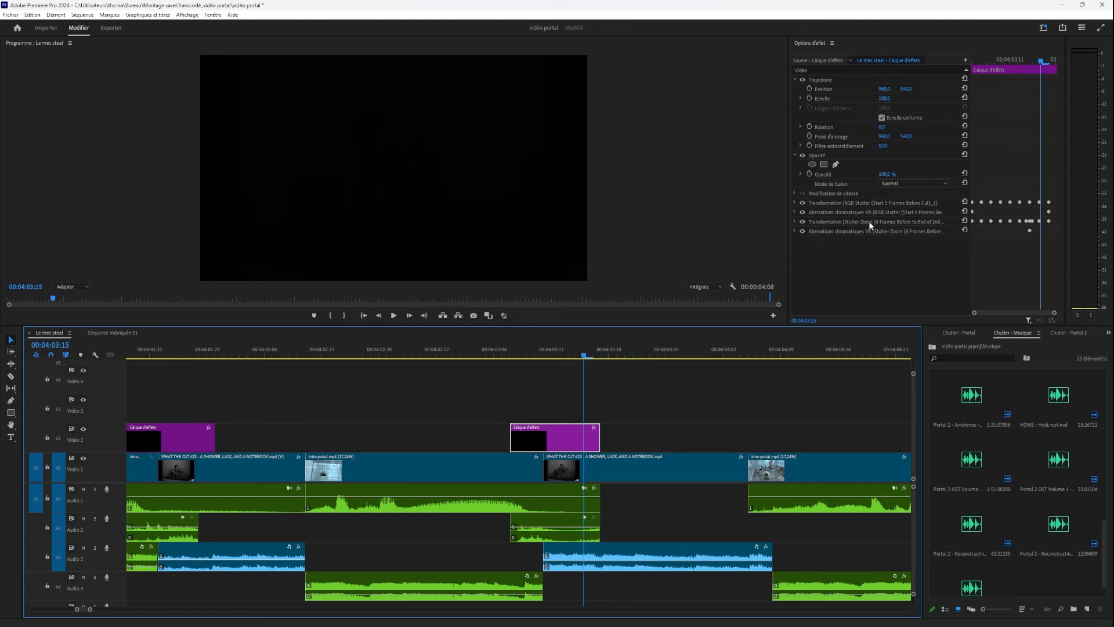
click(468, 352)
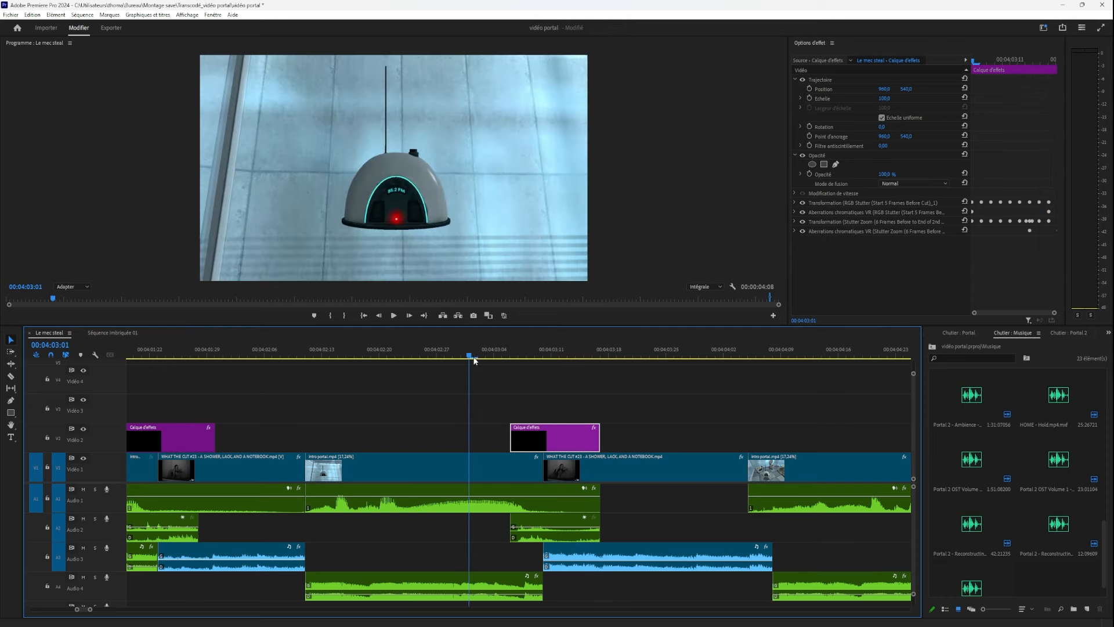
key(space)
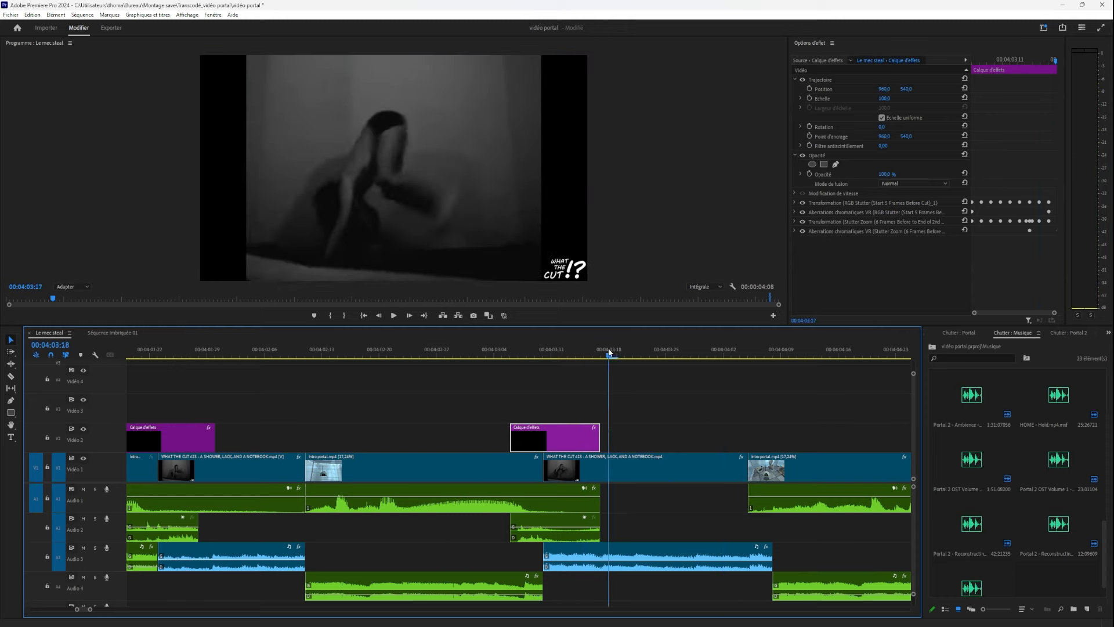
key(space)
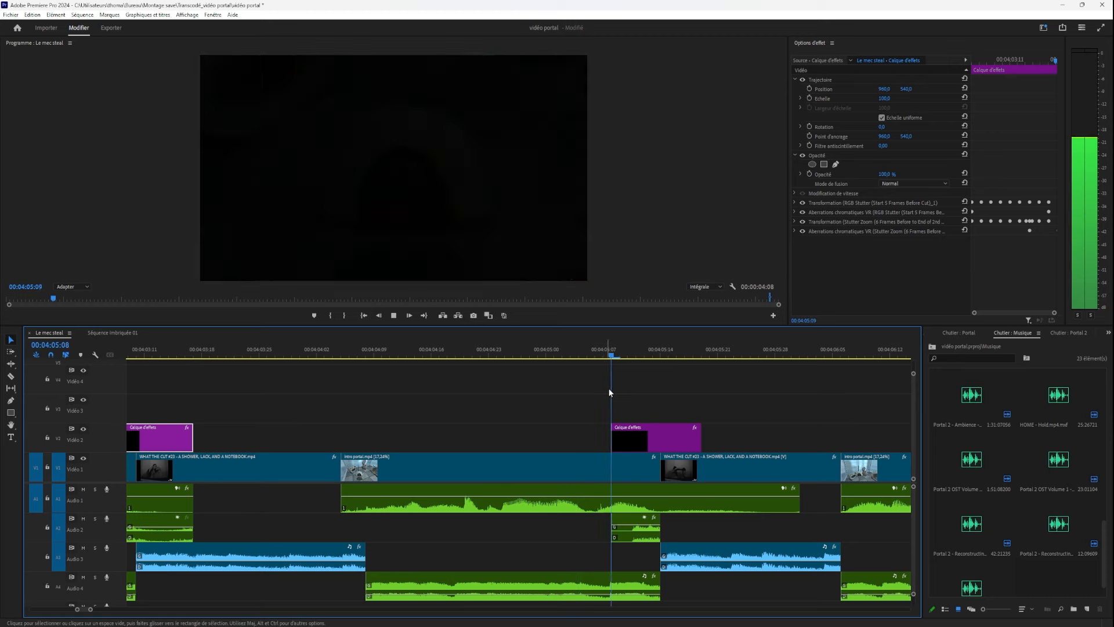
Inspect the alternating music clips on Audio 4 and WHAT THE CUT audio on Audio 3, and play the last glitch transition to about 00:04:07:06.
drag(619, 354, 554, 355)
scroll(567, 471, down, 4)
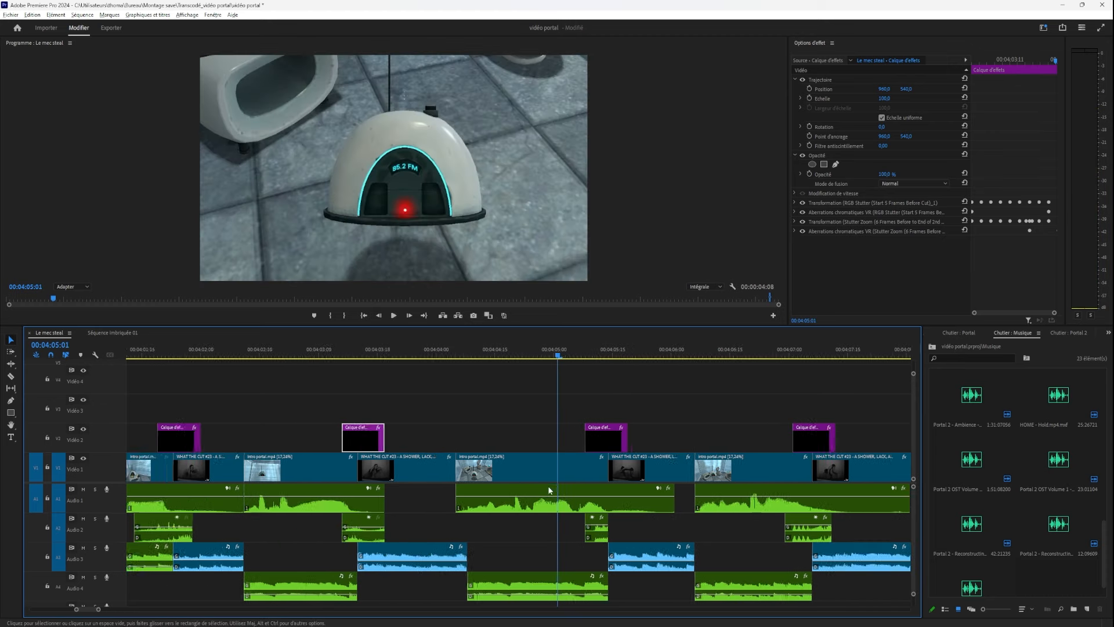
click(326, 587)
click(539, 585)
click(622, 557)
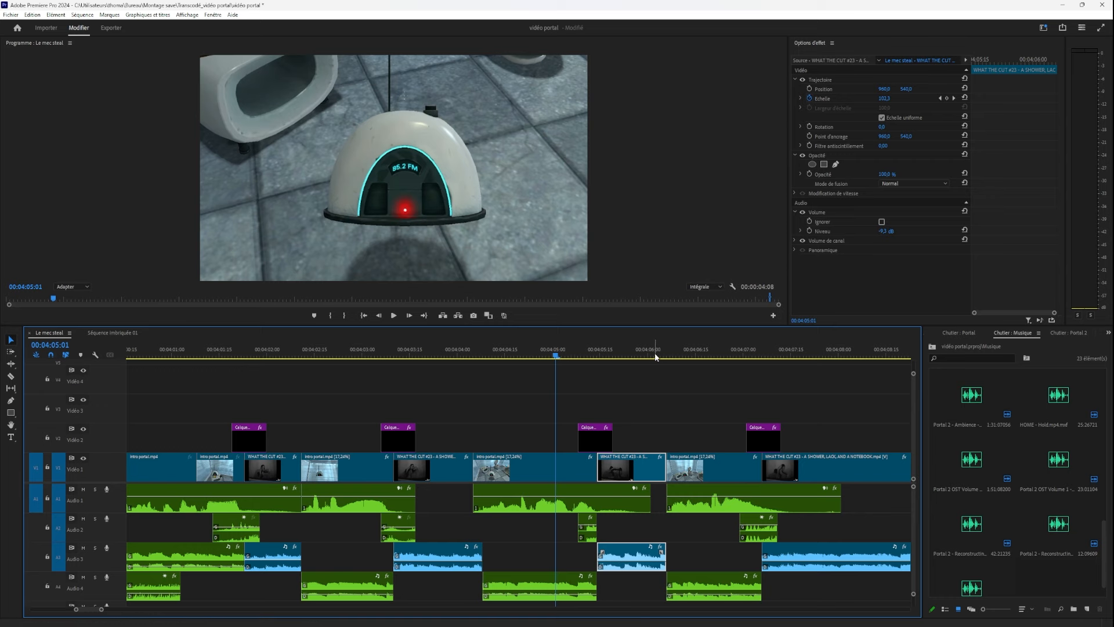
drag(653, 355, 738, 355)
key(space)
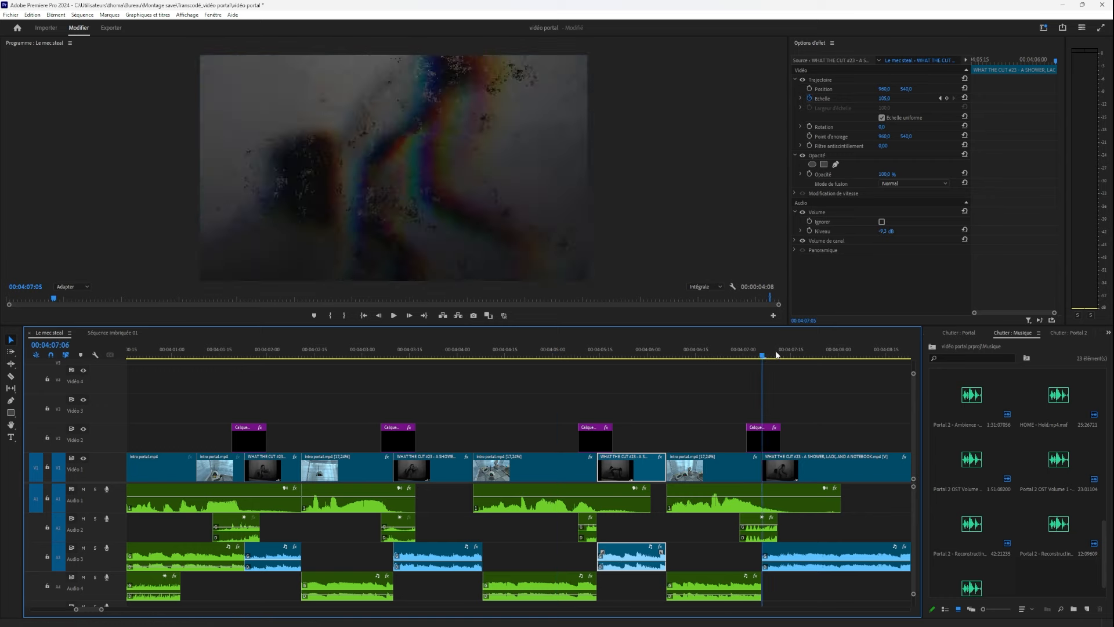
Scrub to about 00:04:13:24, examine the Puissance constante crossfade between the Audio 2 clips, and return to the timeline's opening section.
drag(698, 414, 398, 431)
scroll(391, 428, down, 5)
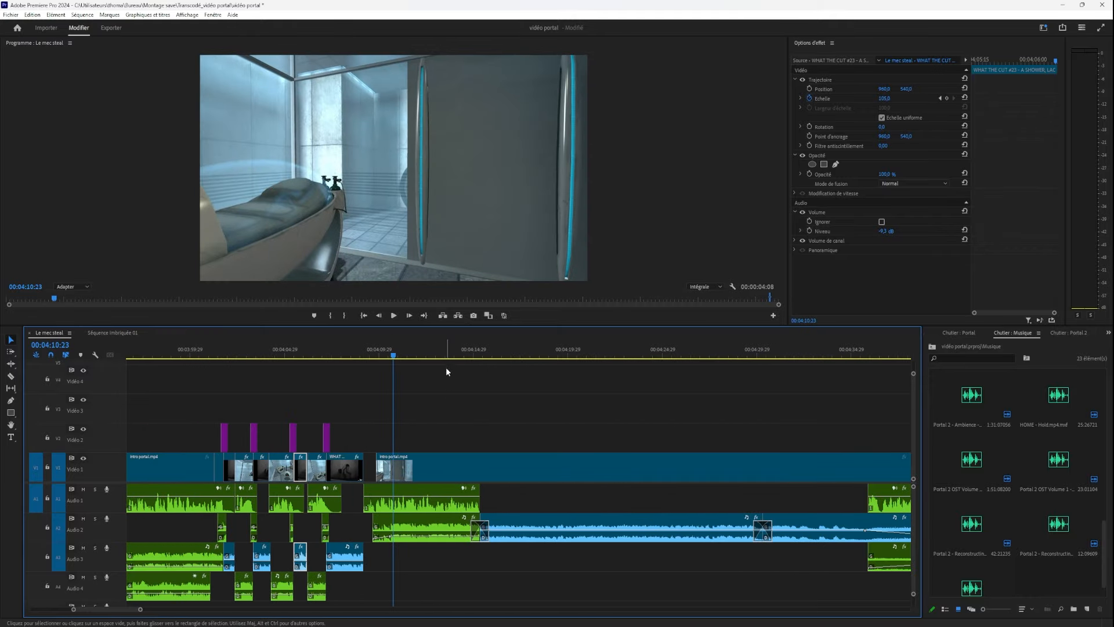
mouse_move(455, 351)
mouse_down()
mouse_move(510, 348)
mouse_move(450, 352)
mouse_up()
scroll(485, 550, up, 8)
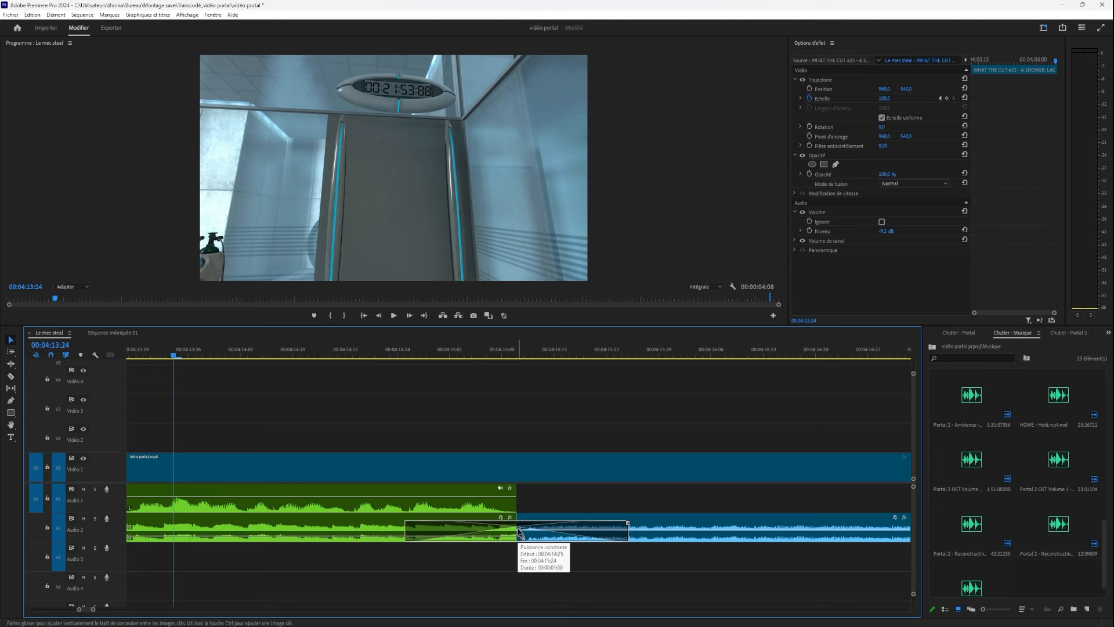
scroll(452, 531, down, 10)
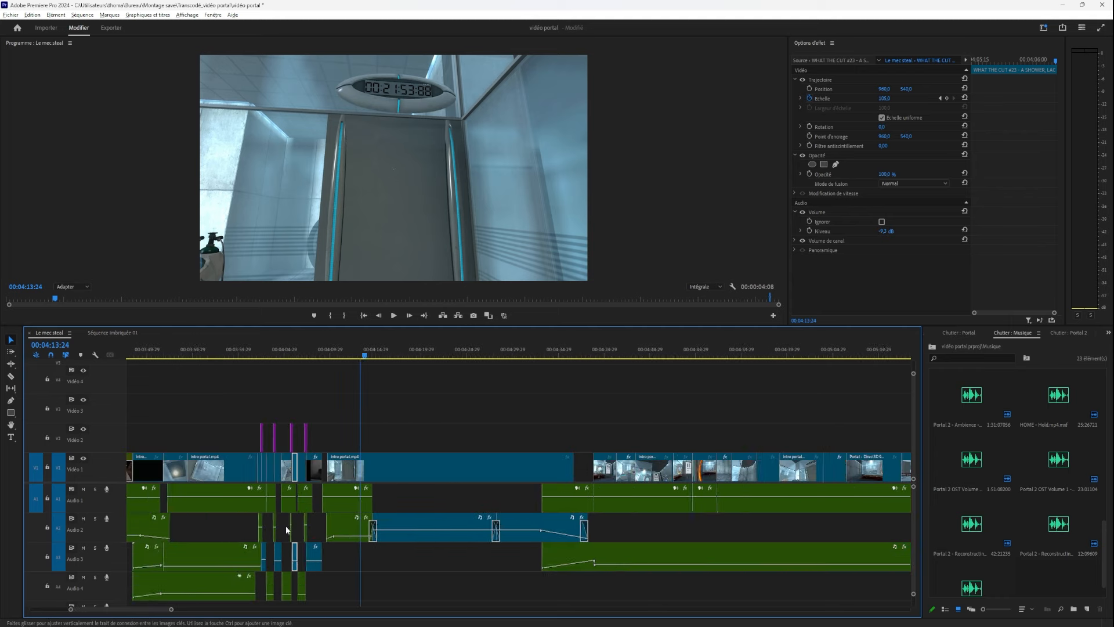
drag(173, 352, 1, 352)
drag(147, 608, 114, 612)
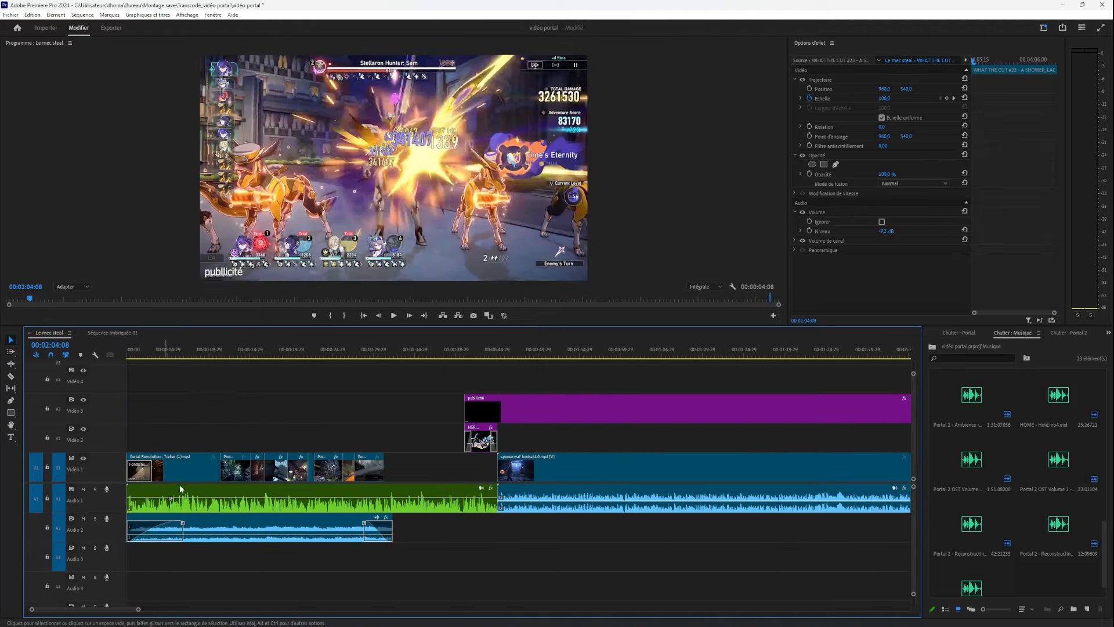
Return to the start of the sequence and examine the opening fade on the Audio 2 music clip.
drag(153, 352, 134, 355)
scroll(151, 504, up, 7)
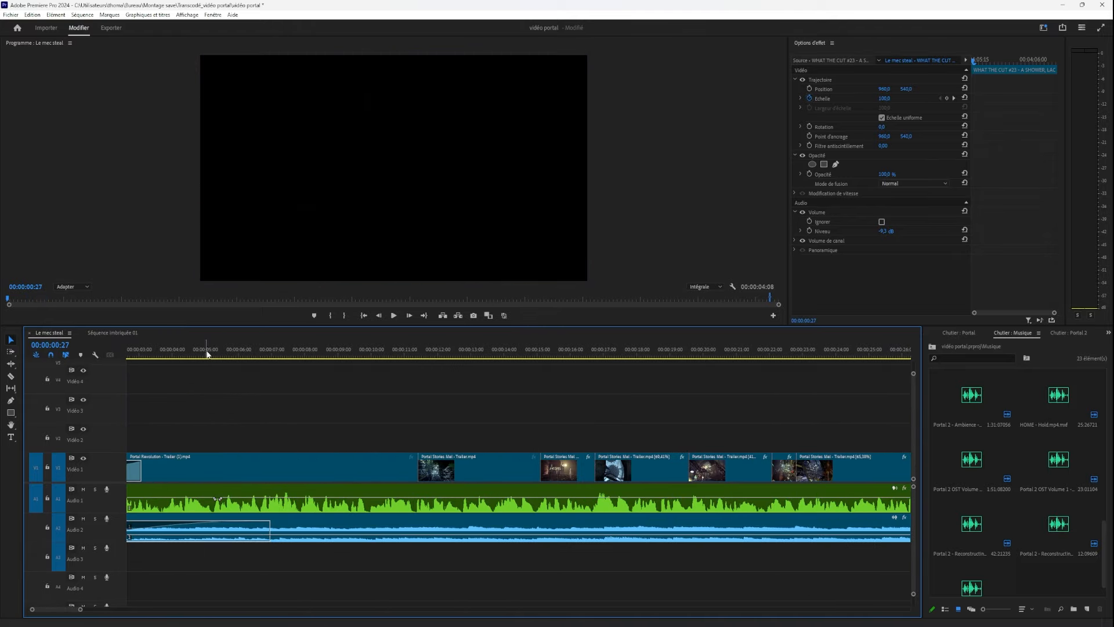
key(Home)
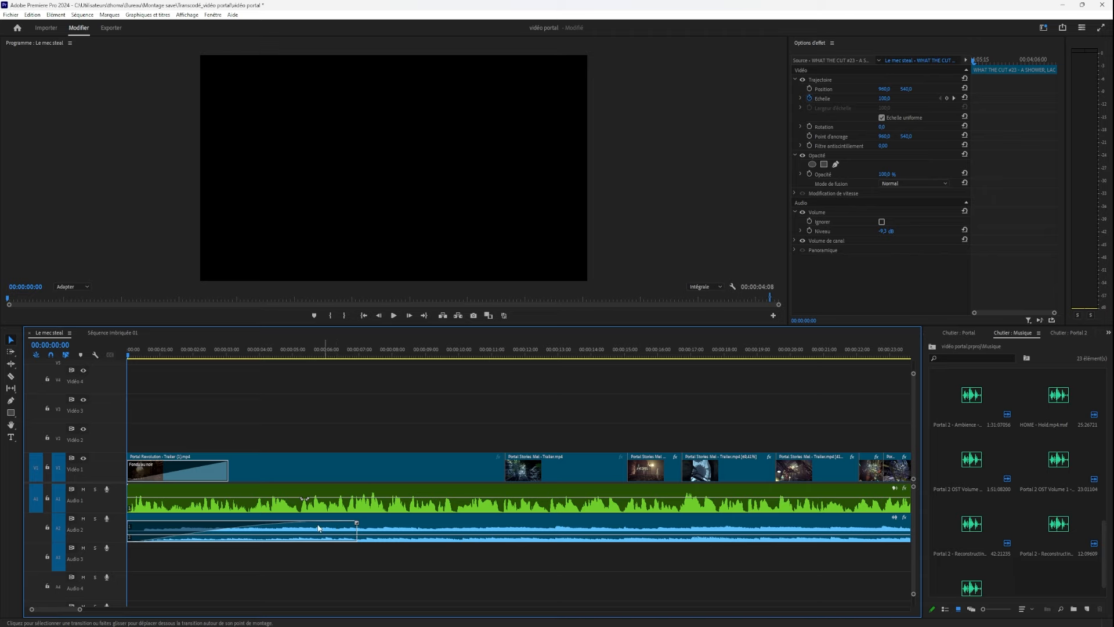
scroll(269, 517, down, 10)
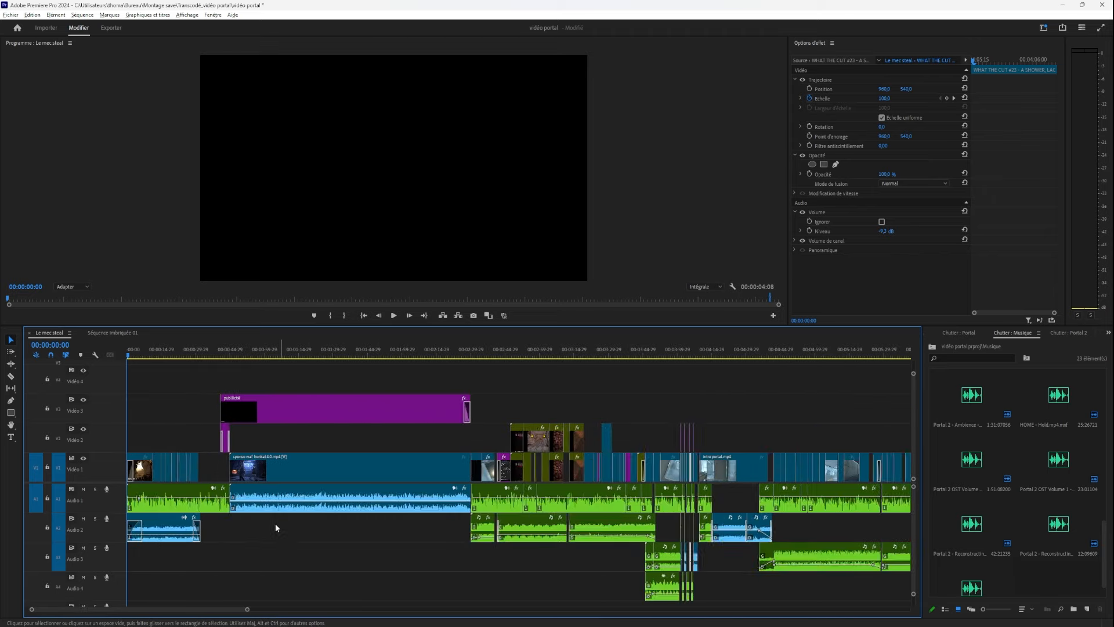
Delete the Puissance constante crossfade between the Audio 2 clips near 00:04:15 and play the bare cut from 00:04:13:02.
drag(334, 355, 327, 355)
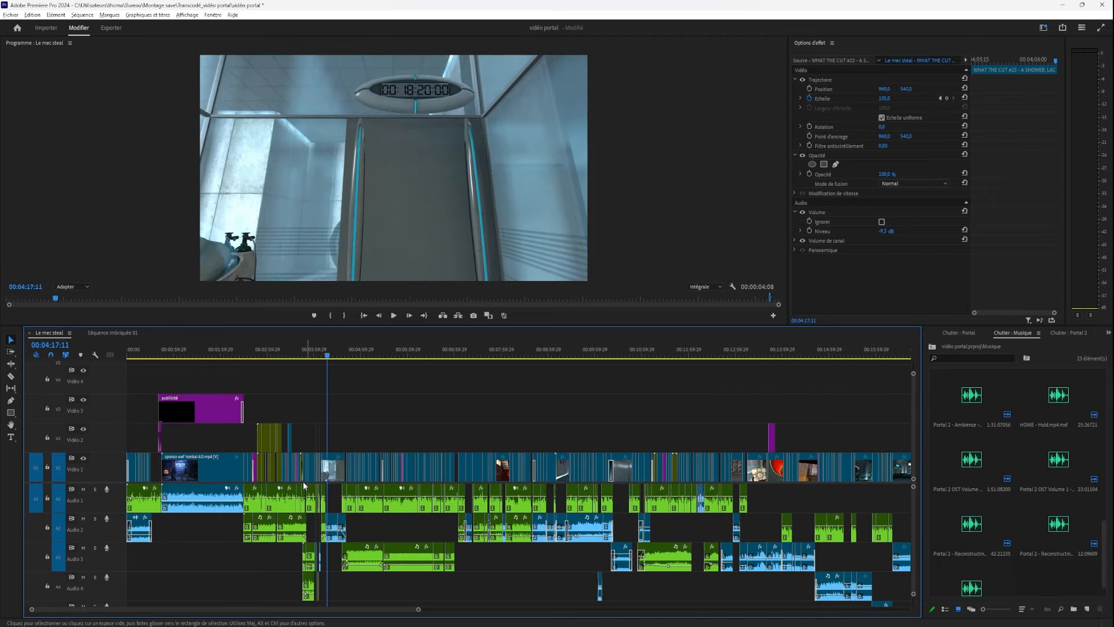
scroll(303, 482, up, 5)
scroll(437, 472, up, 4)
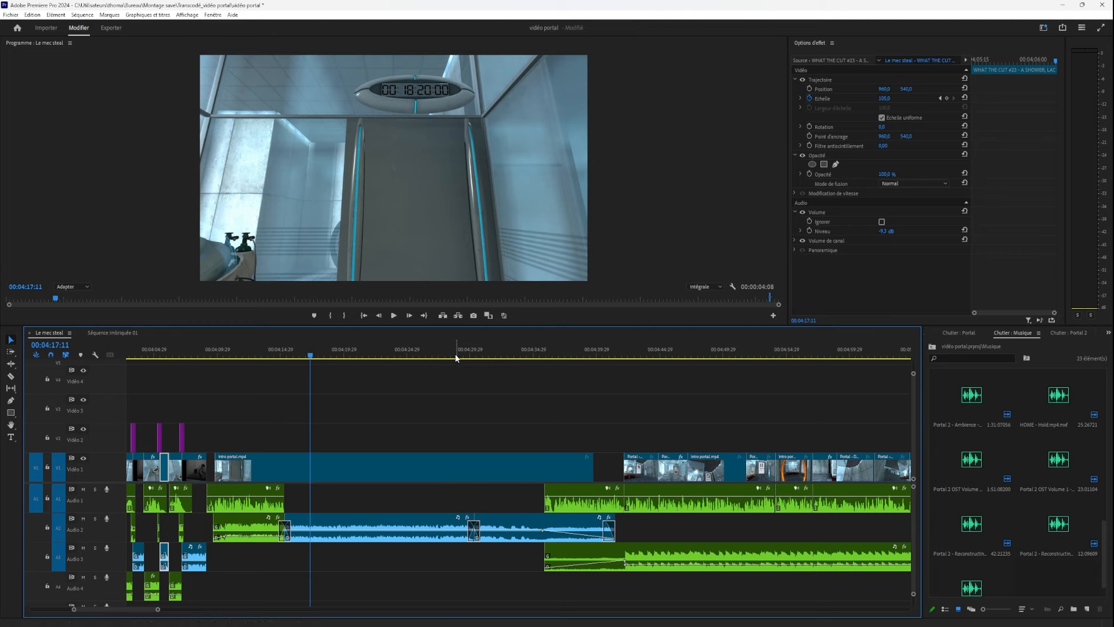
drag(229, 354, 521, 355)
scroll(529, 521, up, 4)
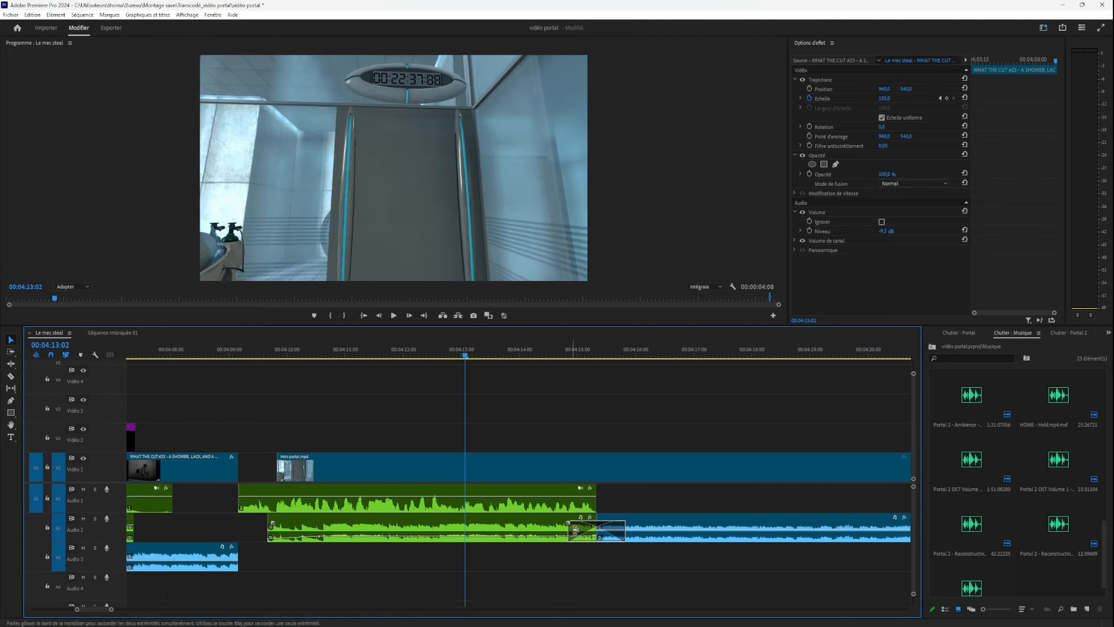
click(587, 528)
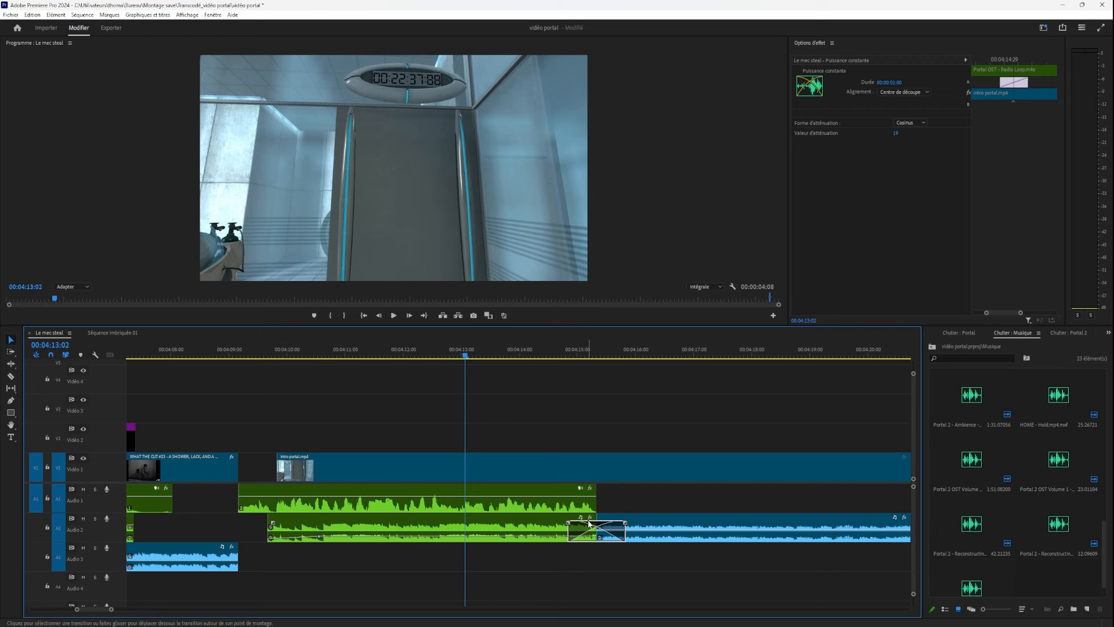
key(Delete)
key(space)
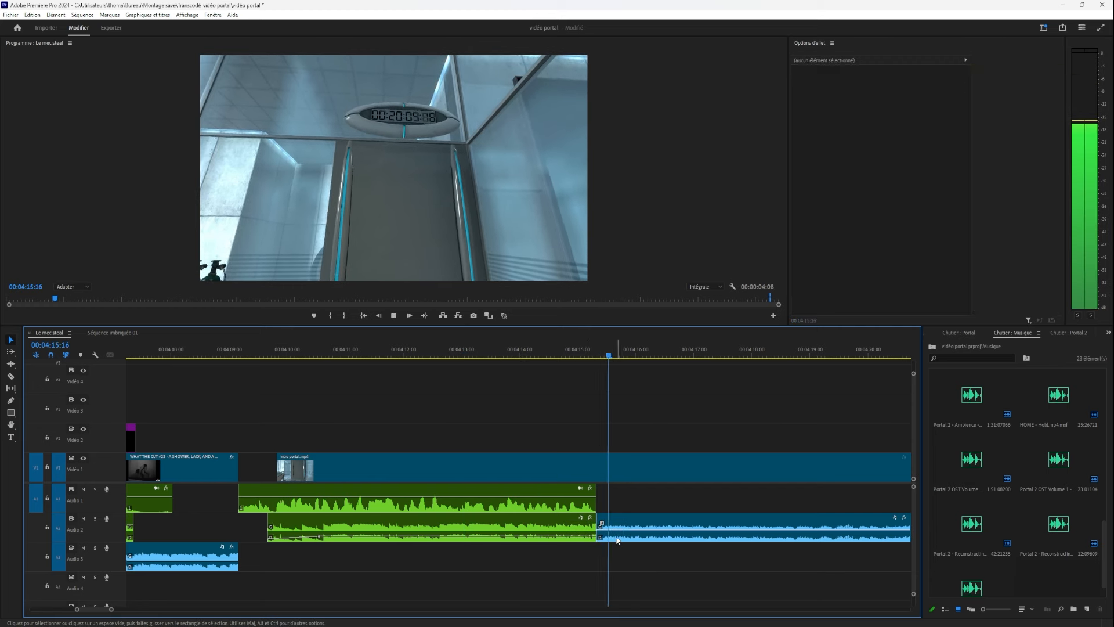
key(space)
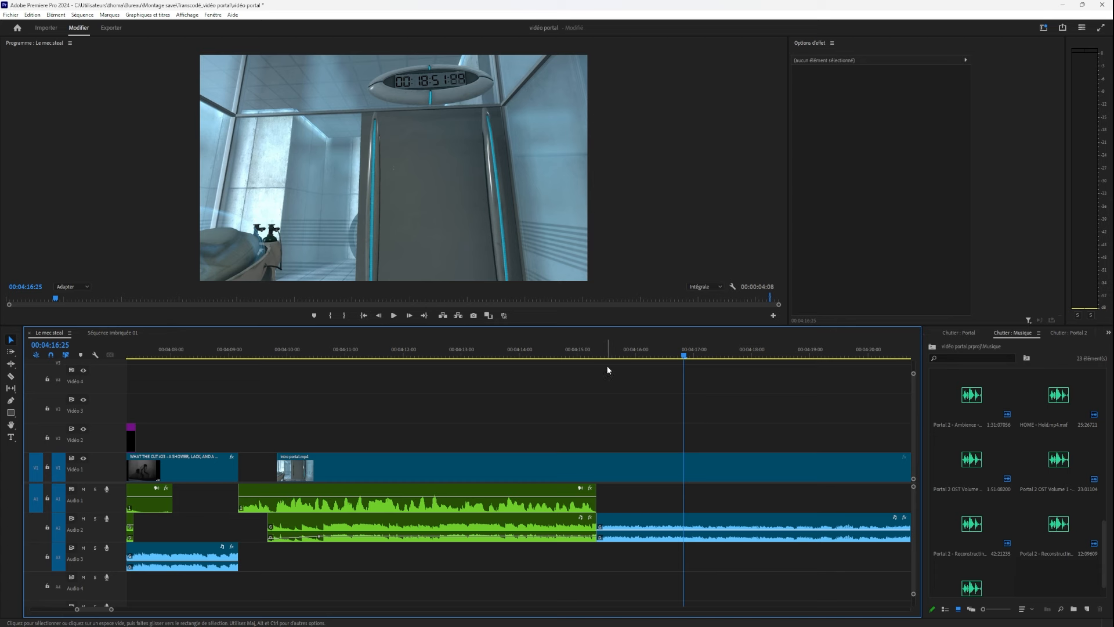
Restore the crossfade between the Audio 2 clips near 00:04:15 and play the smoothed transition from about 00:04:14:08.
click(595, 533)
key(ctrl+shift+d)
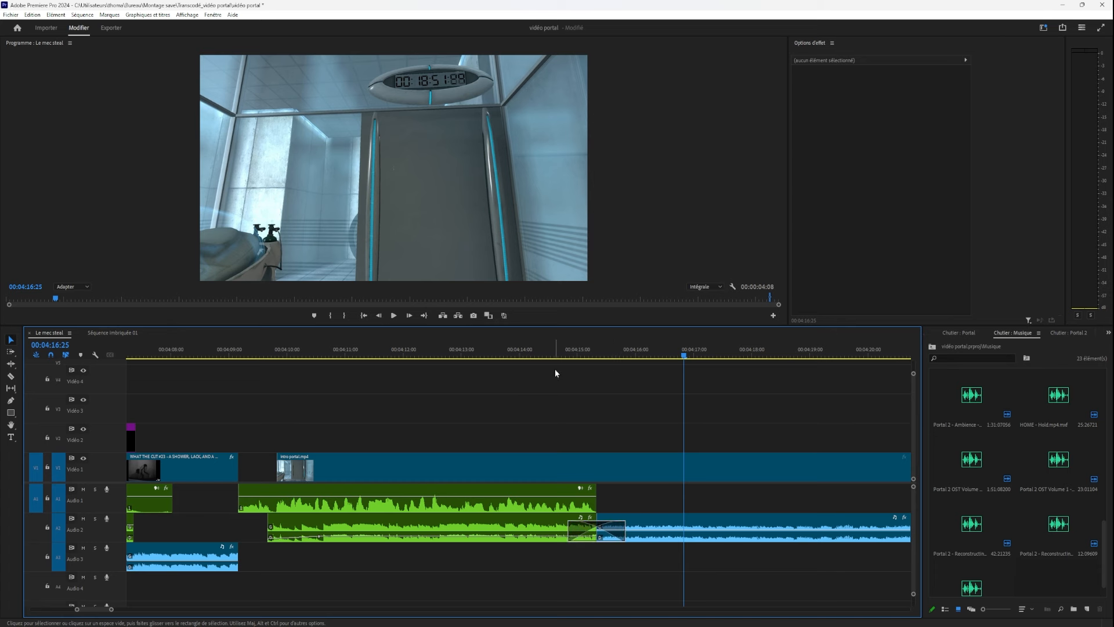
drag(574, 355, 579, 355)
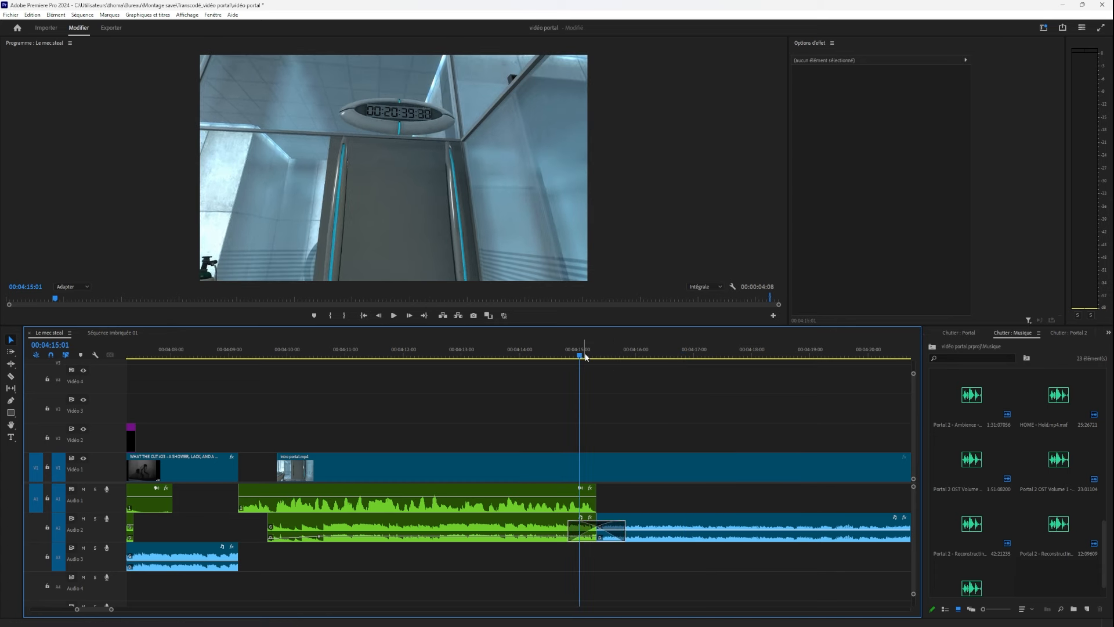
key(space)
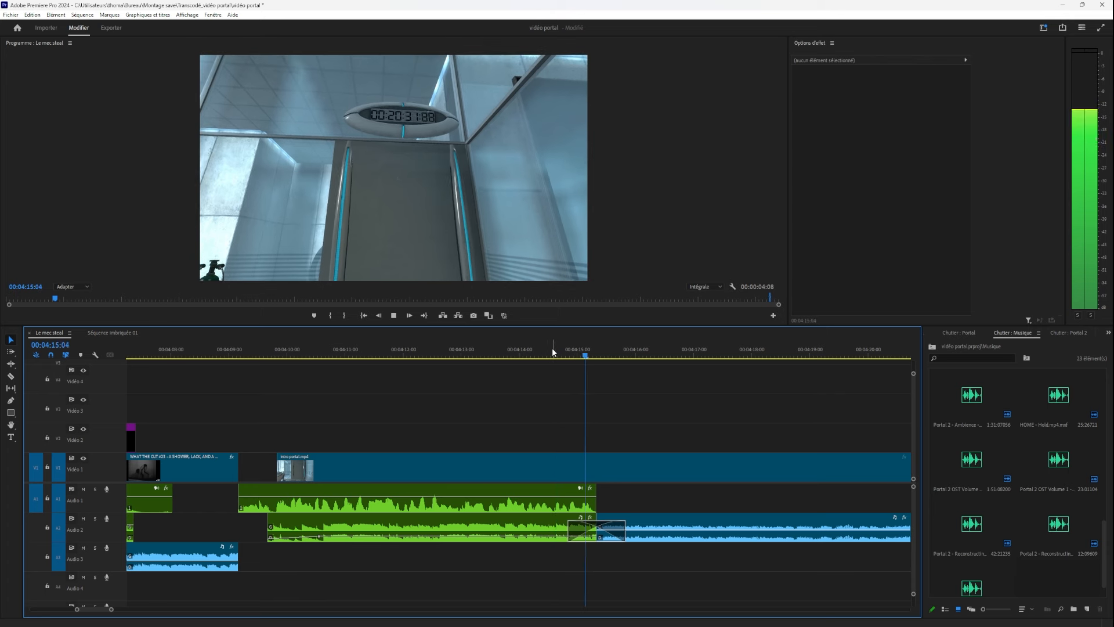
drag(557, 348, 535, 349)
key(space)
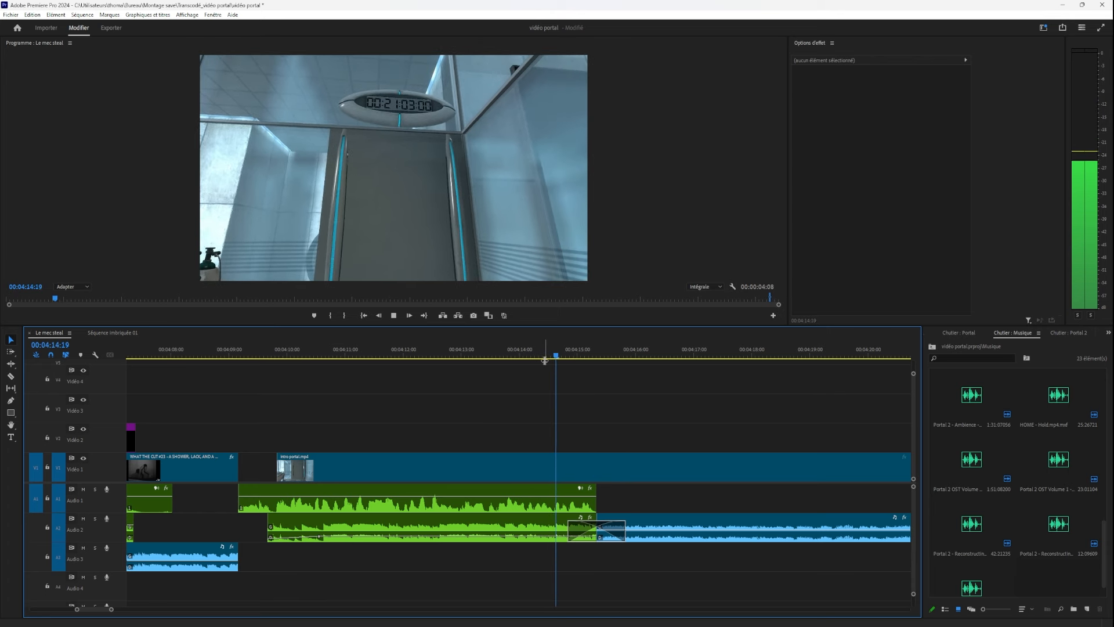
click(567, 359)
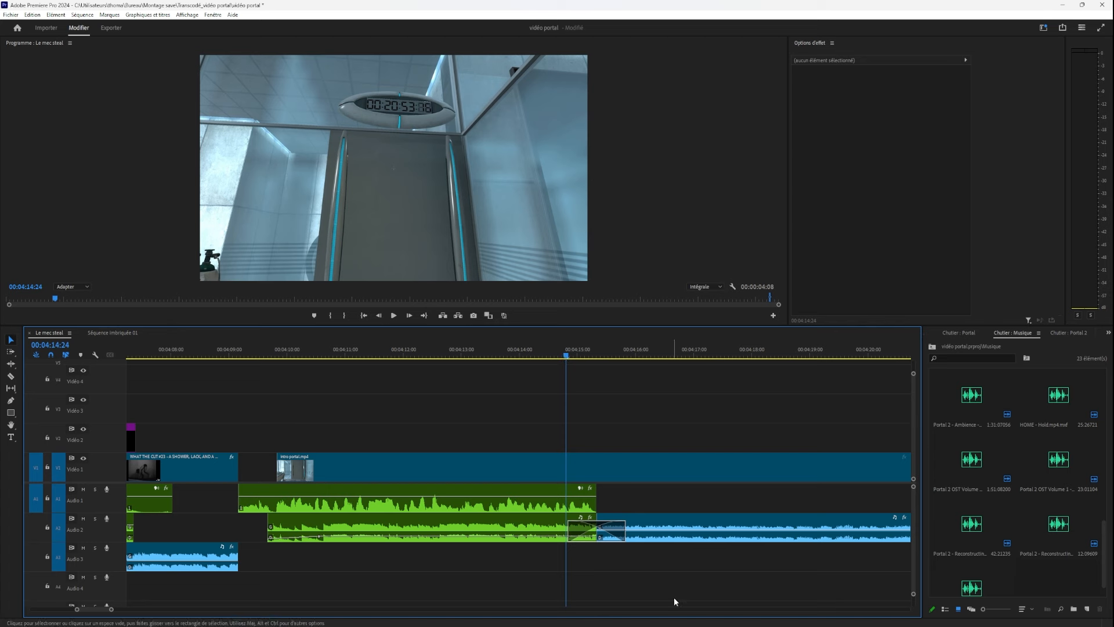
Remove the Puissance constante crossfade again to replay the hard cut from about 00:04:14:15, and undo the removal.
click(626, 538)
click(601, 528)
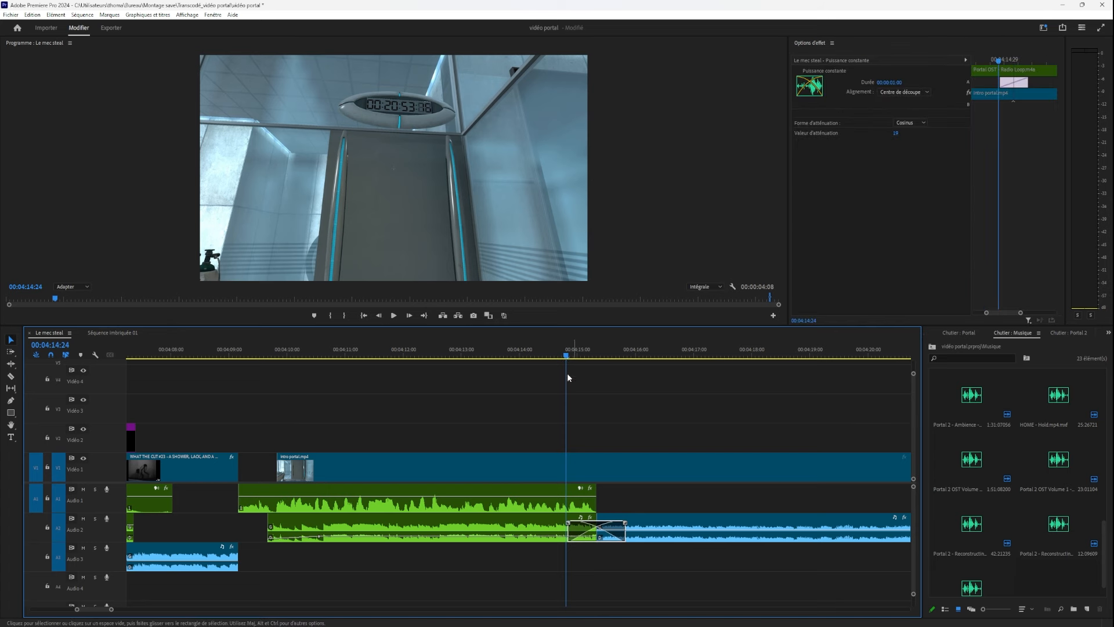
key(Delete)
click(549, 356)
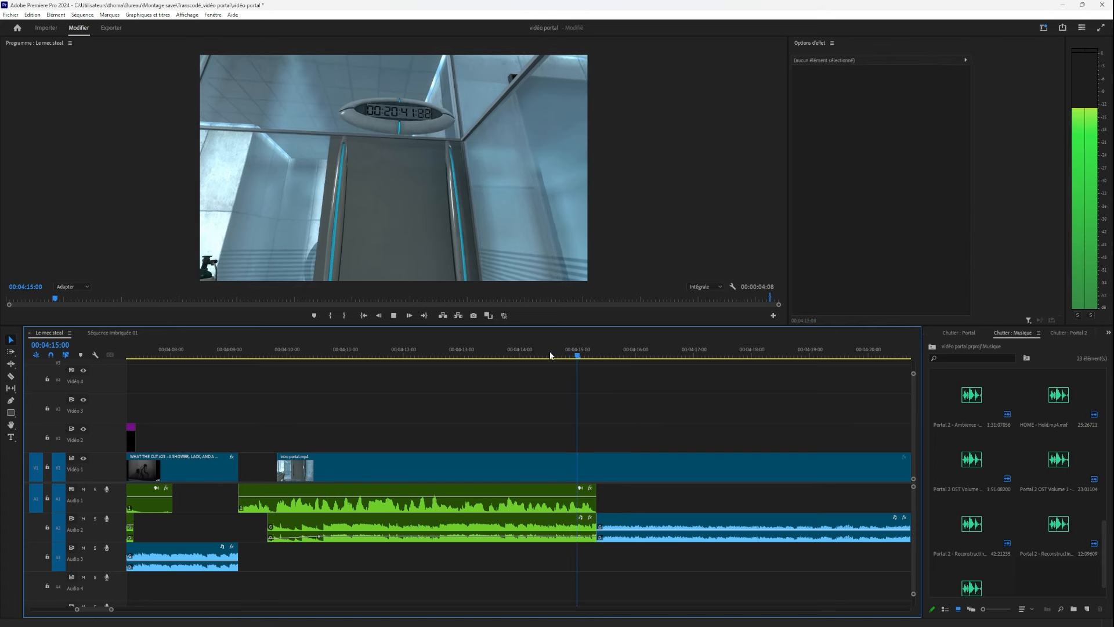
key(space)
key(ctrl+z)
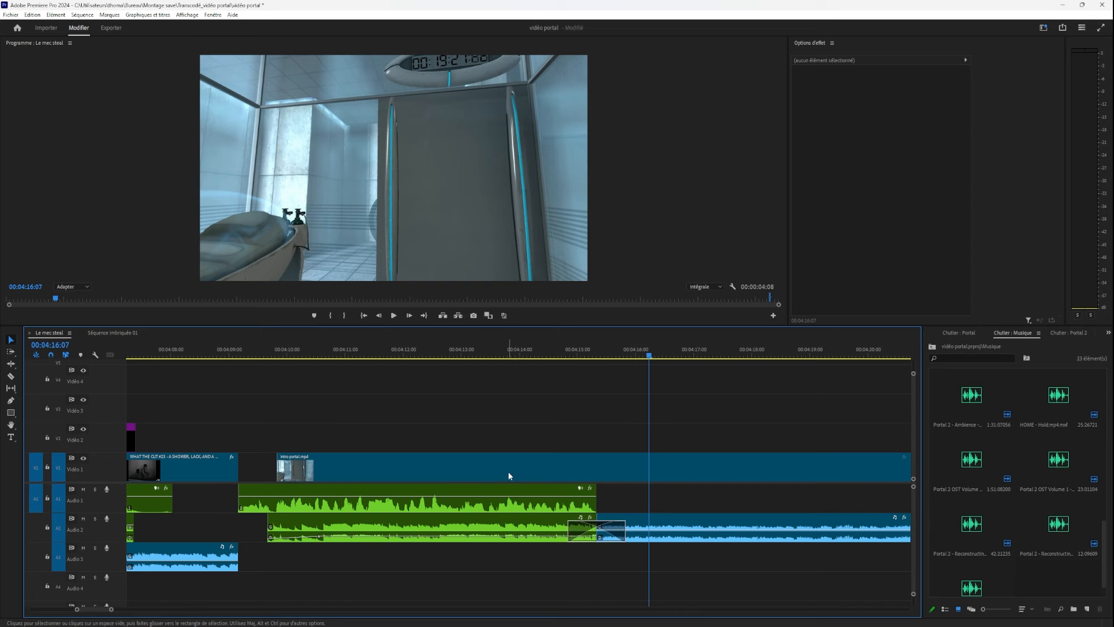
Recreate the crossfade directly across the Audio 2 cut near 00:04:15 and place the playhead at 00:04:14:14.
drag(357, 359, 818, 531)
drag(514, 525, 492, 528)
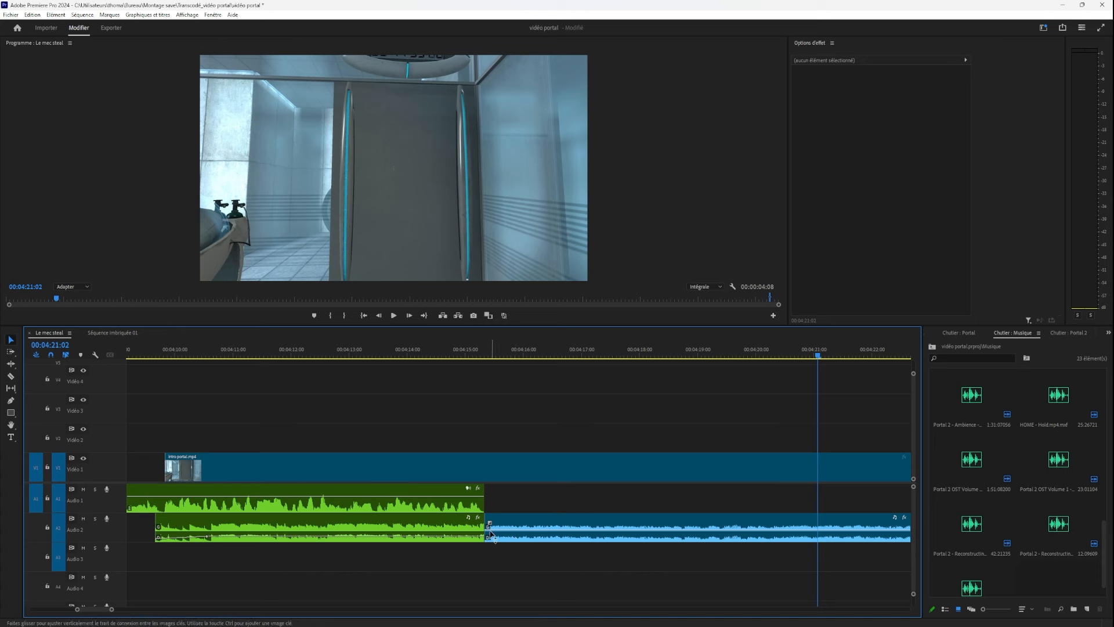
mouse_move(490, 526)
mouse_down()
mouse_move(786, 528)
mouse_move(504, 535)
mouse_move(725, 528)
mouse_move(567, 528)
mouse_move(754, 539)
mouse_move(585, 531)
mouse_move(860, 527)
mouse_move(331, 535)
mouse_move(485, 534)
mouse_up()
click(433, 352)
Delete the crossfade between the intro portal.mp4 audio clips near 00:04:30 on Audio 2 and play through the cut.
scroll(466, 492, down, 7)
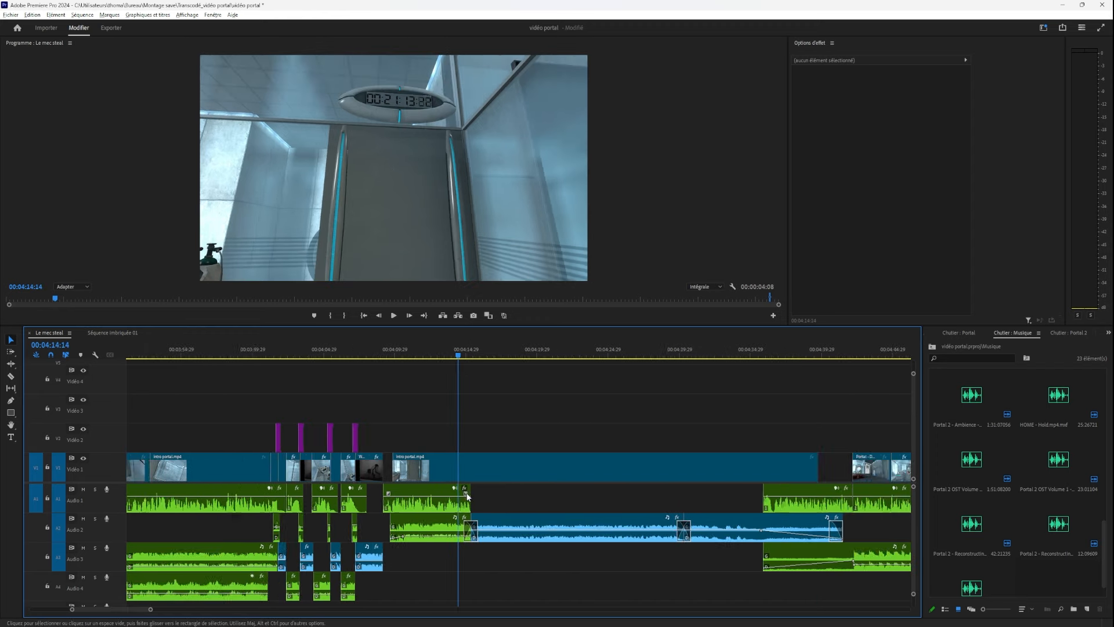
click(582, 351)
scroll(583, 525, up, 6)
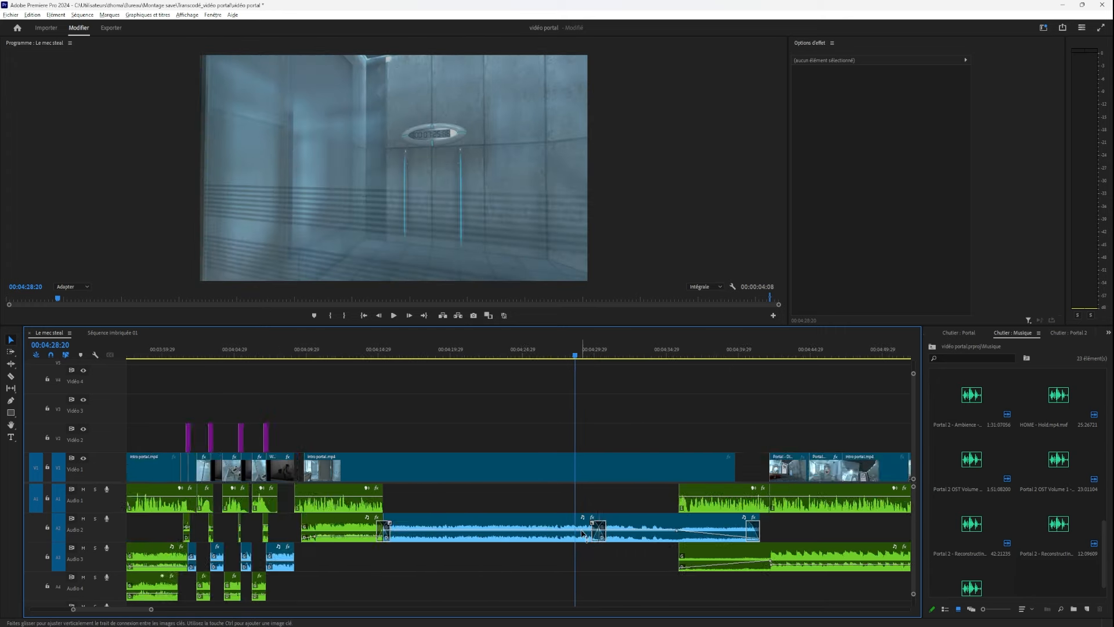
drag(577, 350, 590, 457)
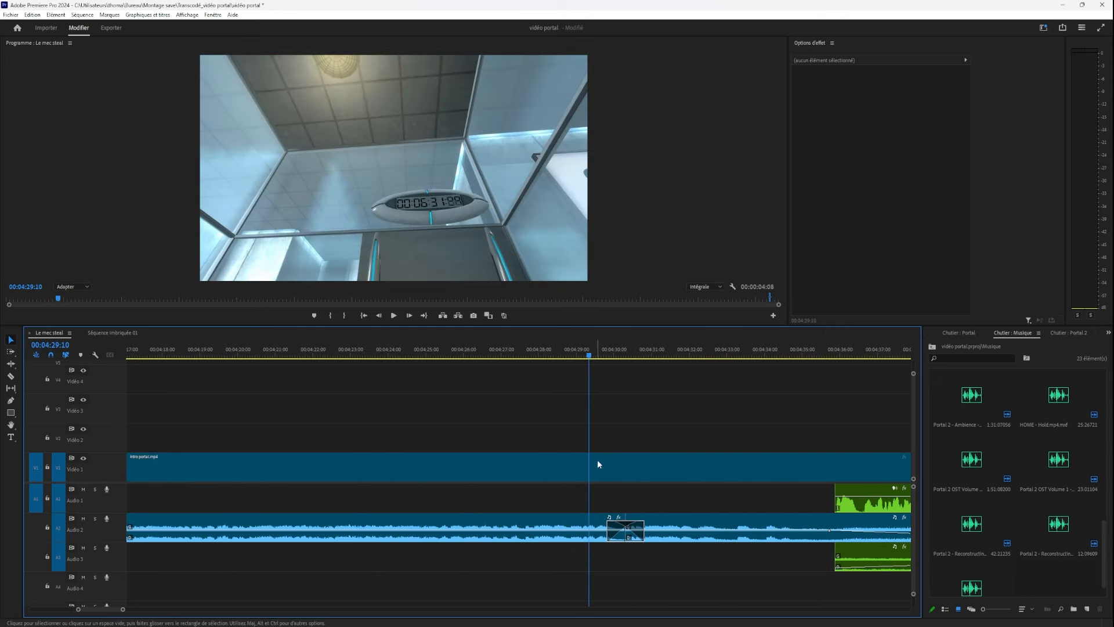
scroll(620, 522, up, 3)
click(626, 528)
key(Delete)
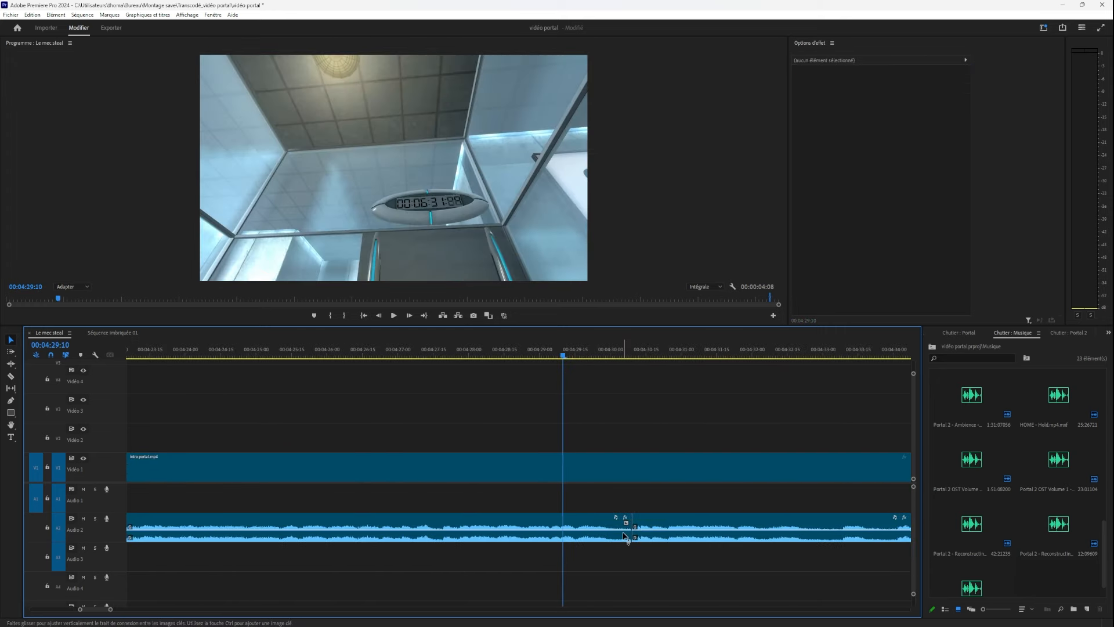
click(496, 346)
key(space)
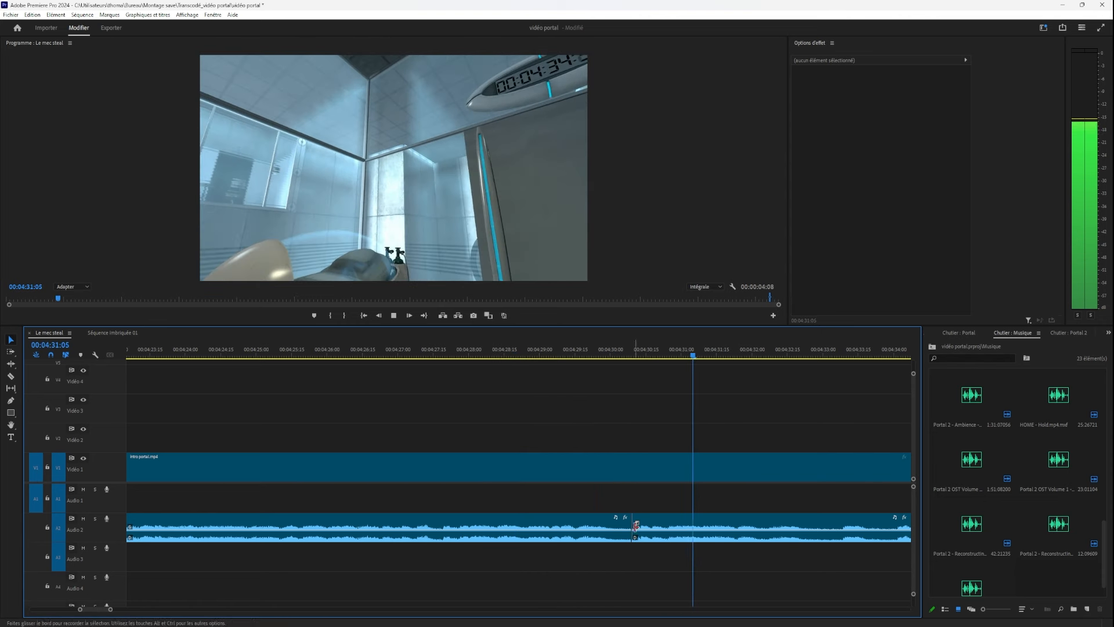
key(space)
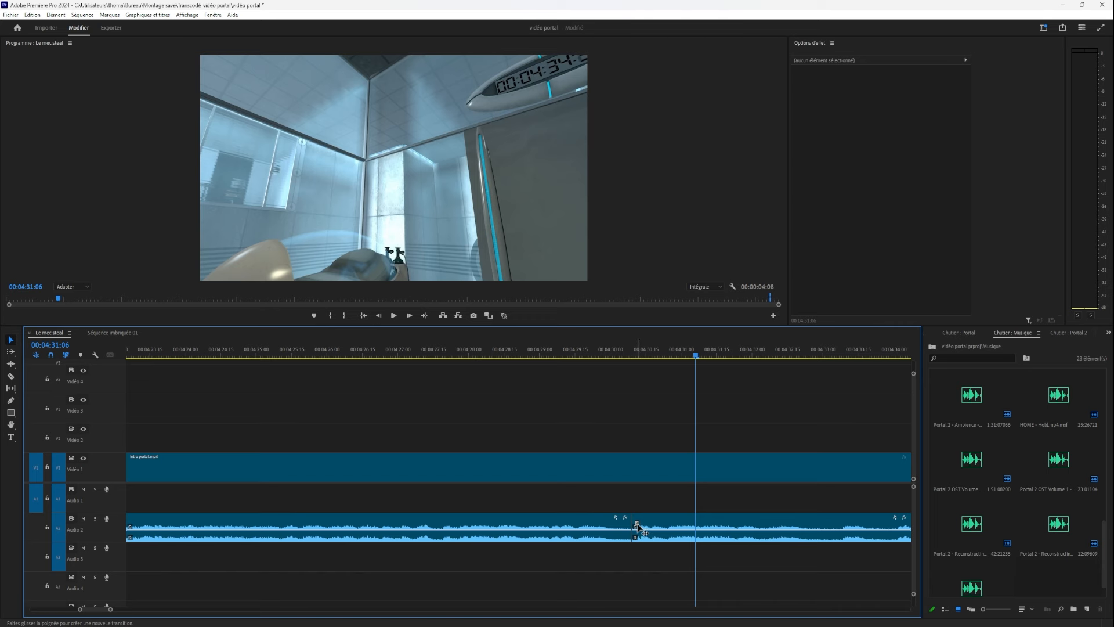
Replay the Audio 2 cut from 00:04:29:16, create a custom crossfade over it, and play the result from about 00:04:29.
click(583, 351)
drag(583, 350, 578, 351)
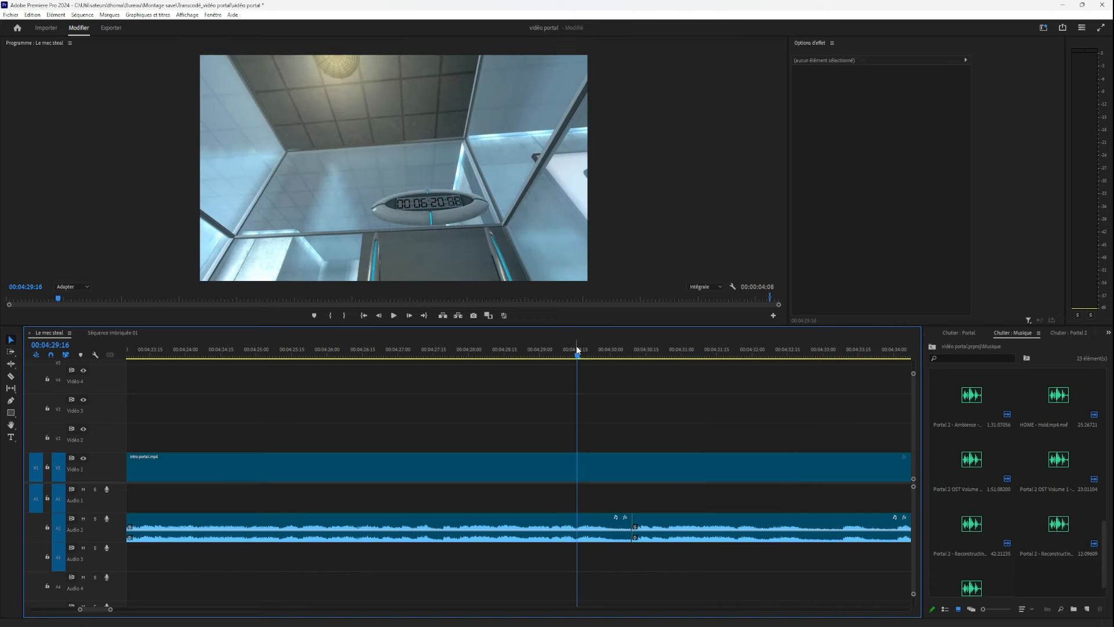
key(space)
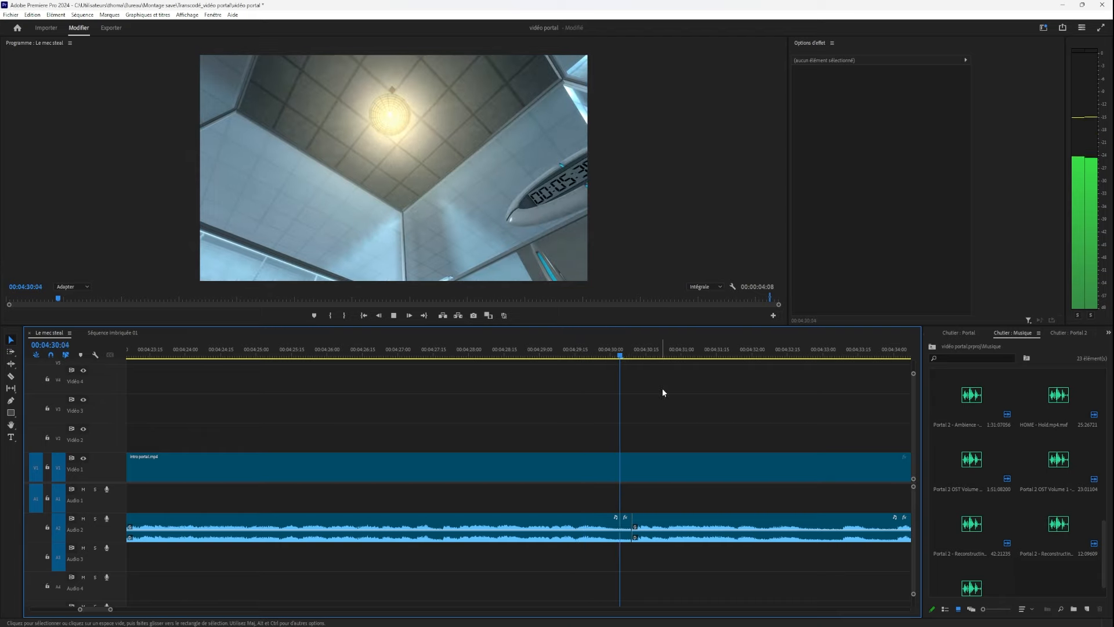
drag(635, 528, 648, 529)
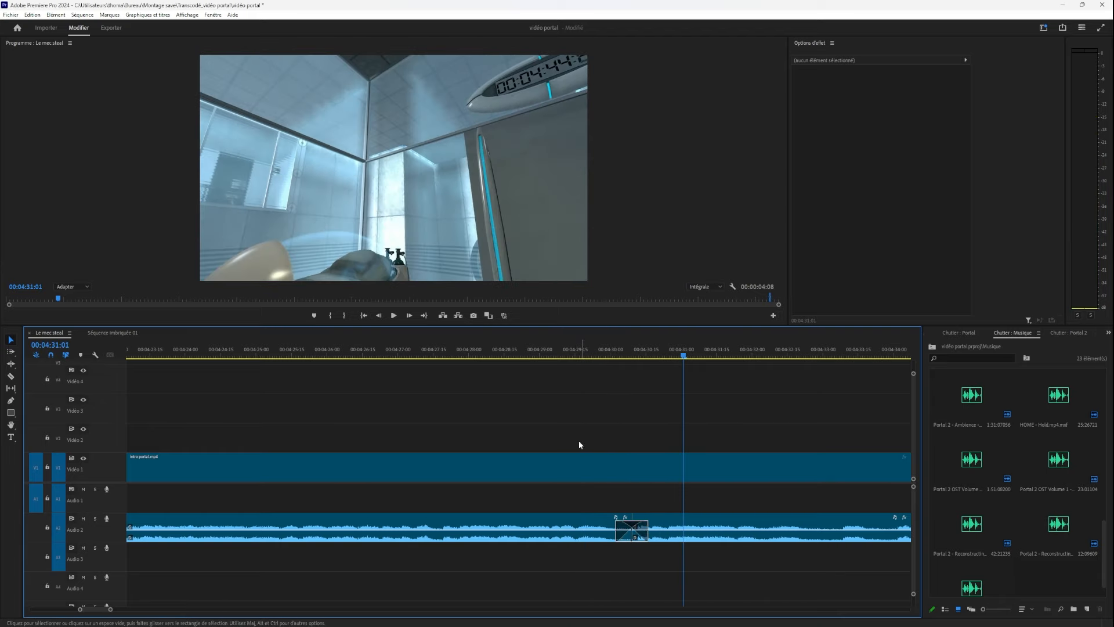
click(551, 351)
key(space)
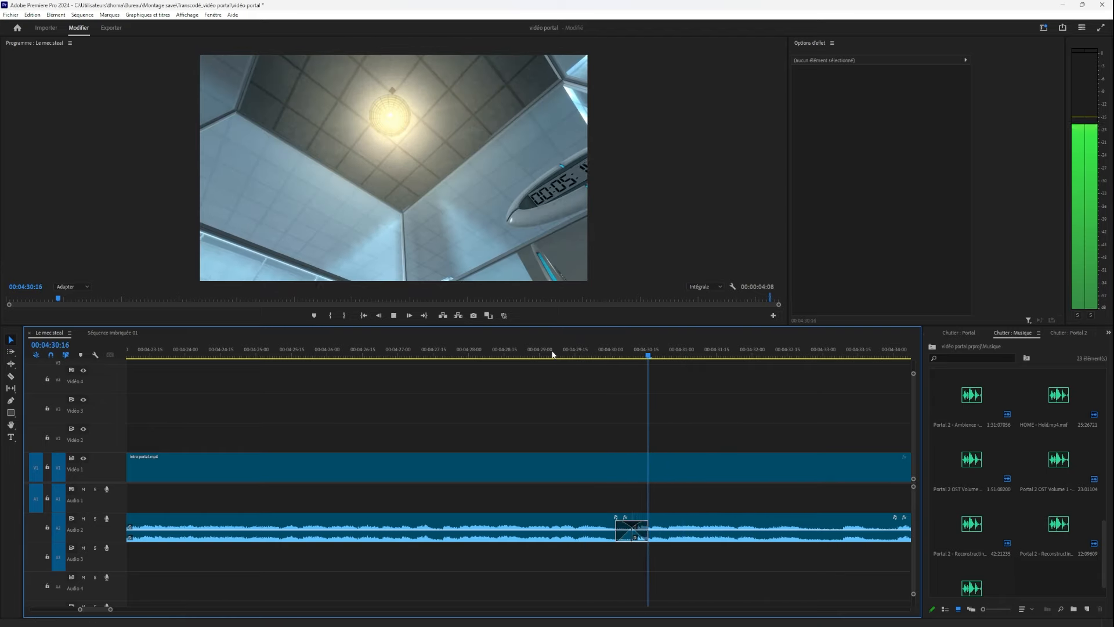
key(space)
Scrub between about 00:04:40:12 and 00:04:39:03 to examine the Audio 2 fade-out overlapping the rising Audio 3 music.
drag(566, 447, 312, 505)
drag(171, 524, 178, 526)
click(482, 353)
drag(492, 354, 453, 424)
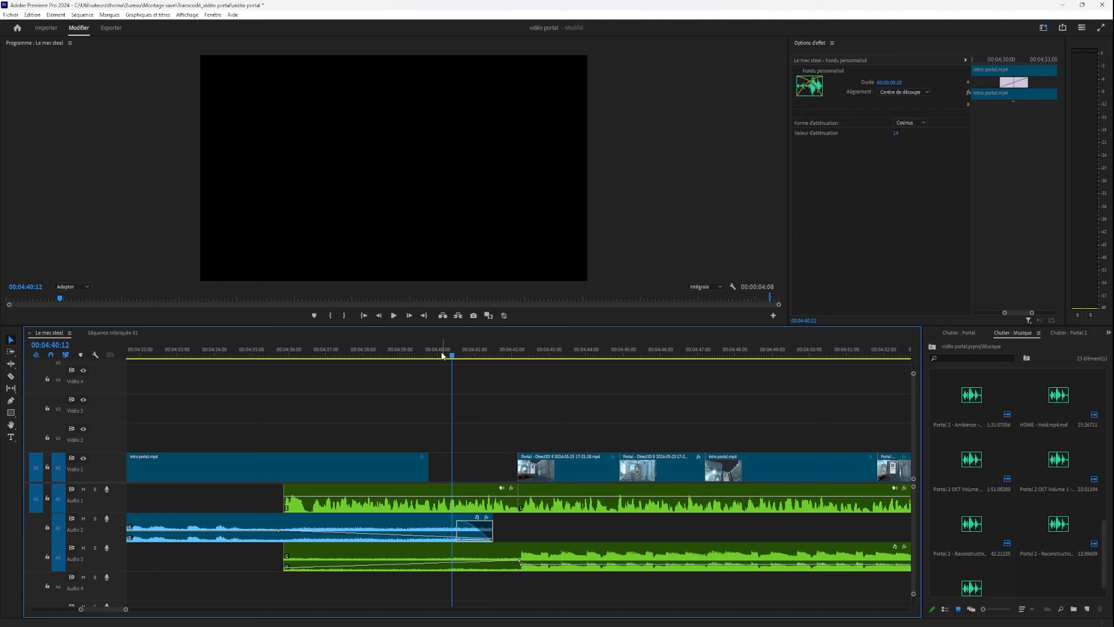
drag(442, 355, 405, 421)
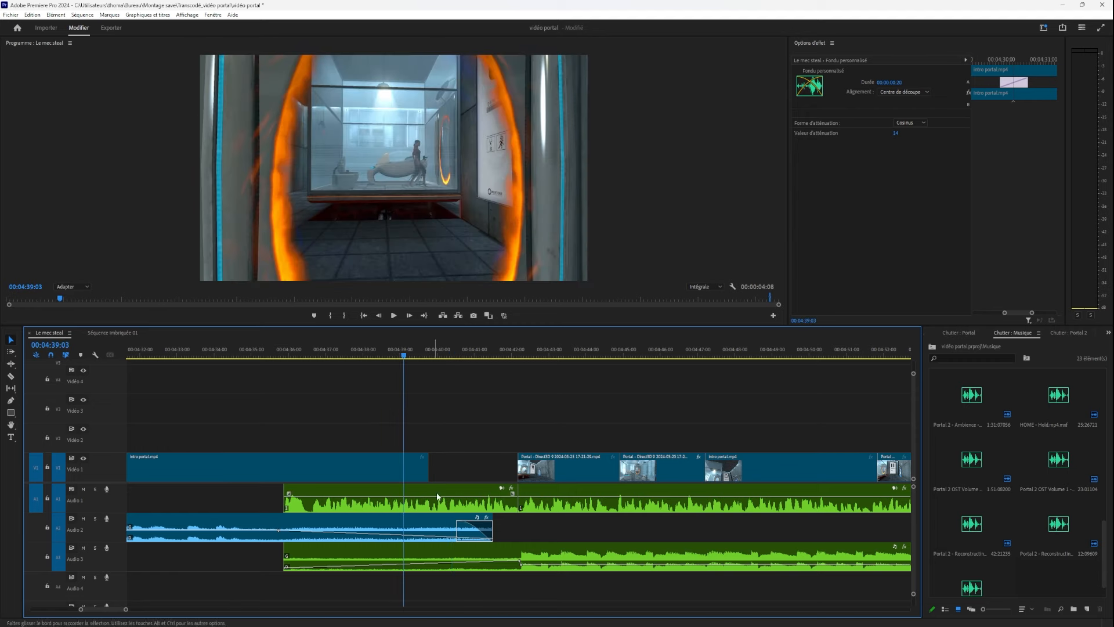
Select the HOME - Tides.m4a clip on Audio 3 and play its gradual volume rise in sections up to 00:04:41:08.
click(430, 560)
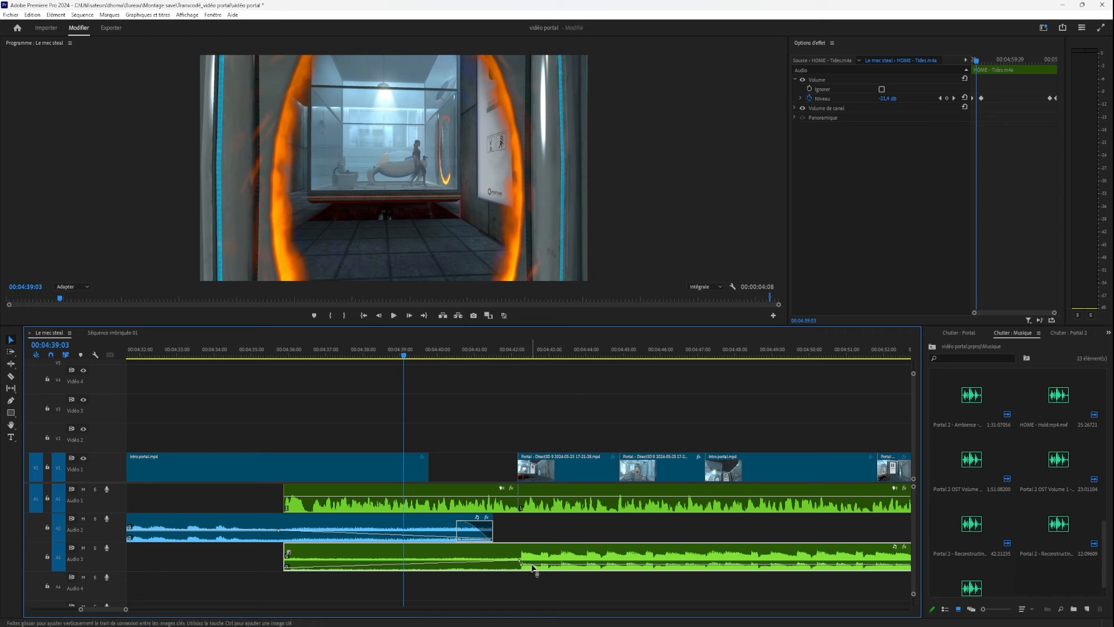
key(space)
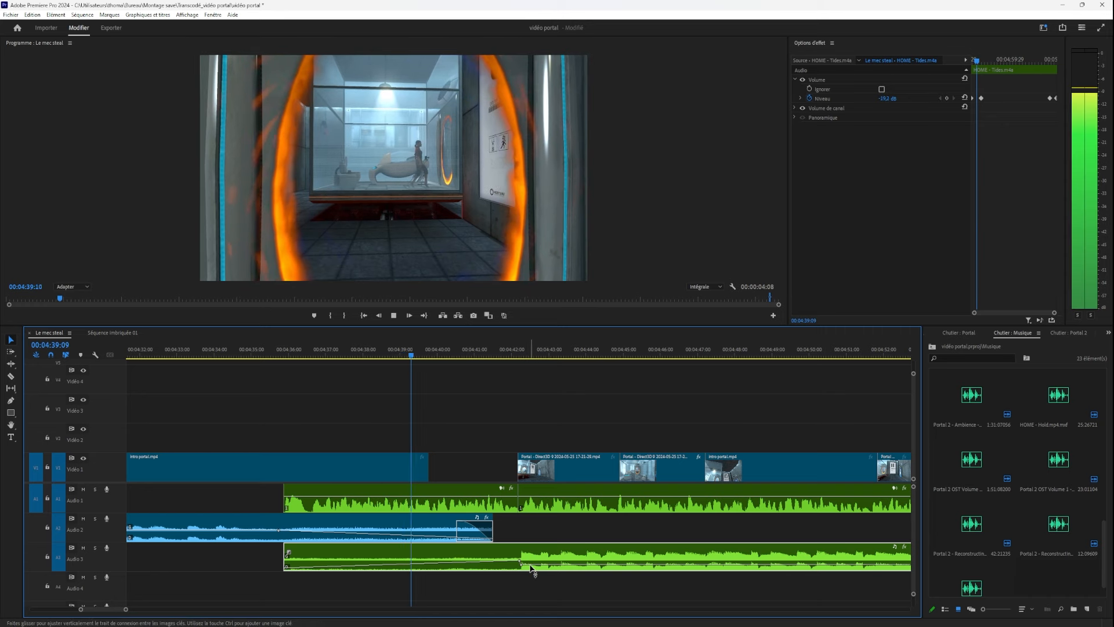
click(239, 355)
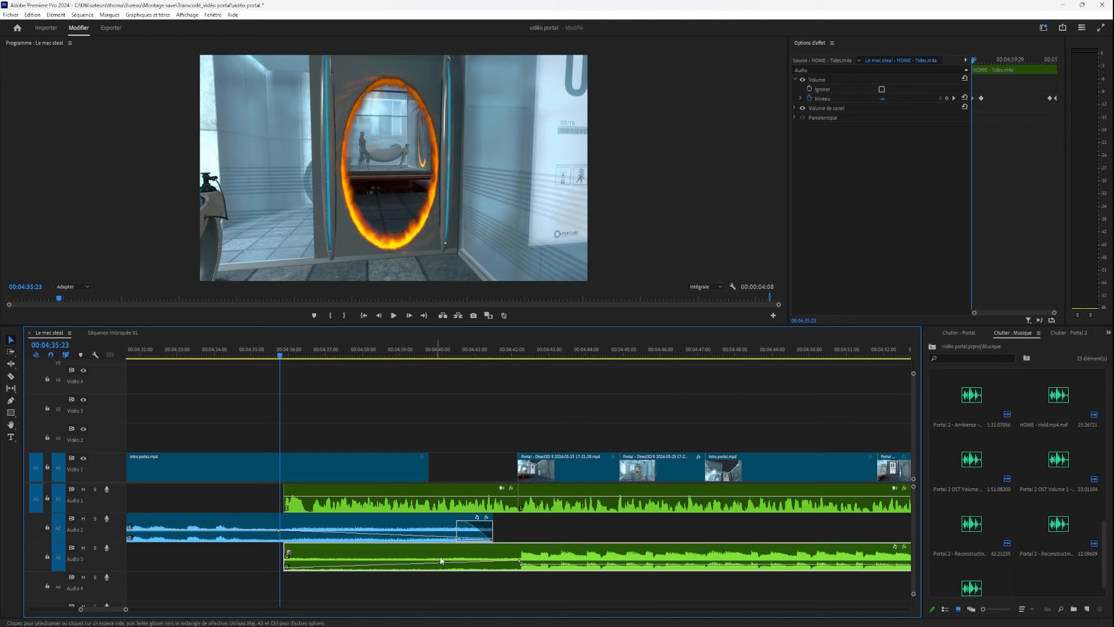
key(space)
click(448, 351)
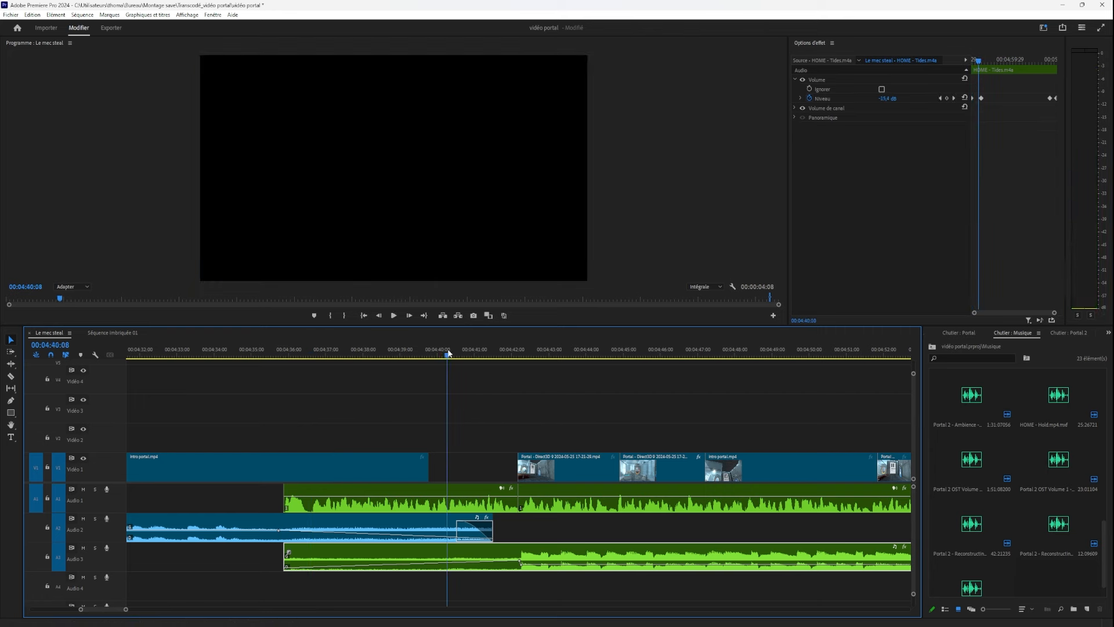
key(space)
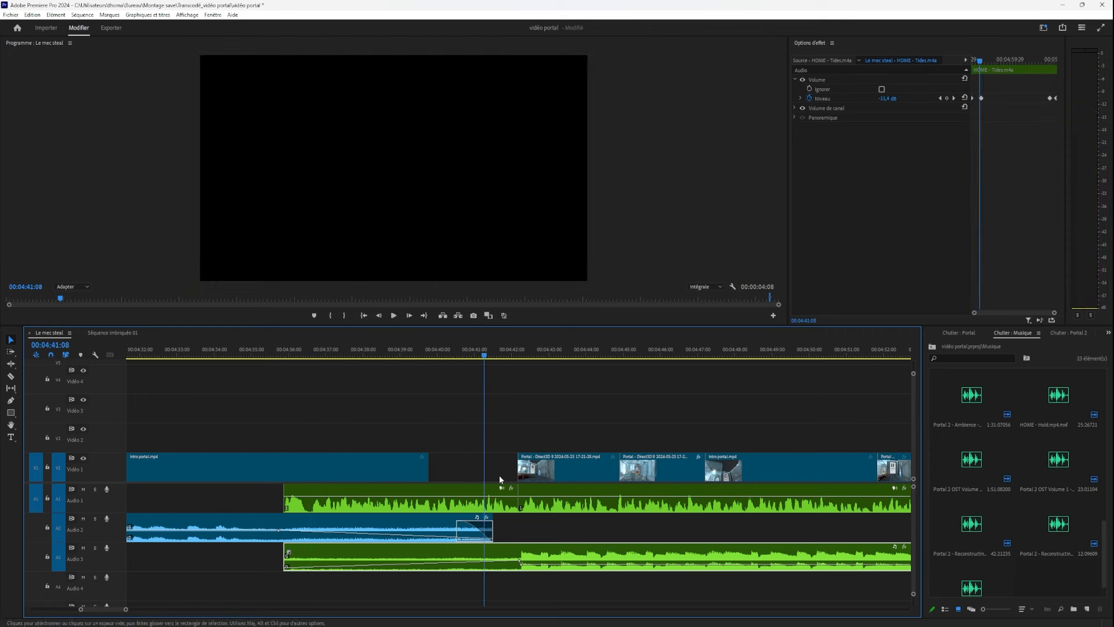
Go to 00:04:42:08 and examine the Audio 3 volume change where the black gap ends and the next Video 1 clip starts.
scroll(516, 566, up, 6)
click(537, 353)
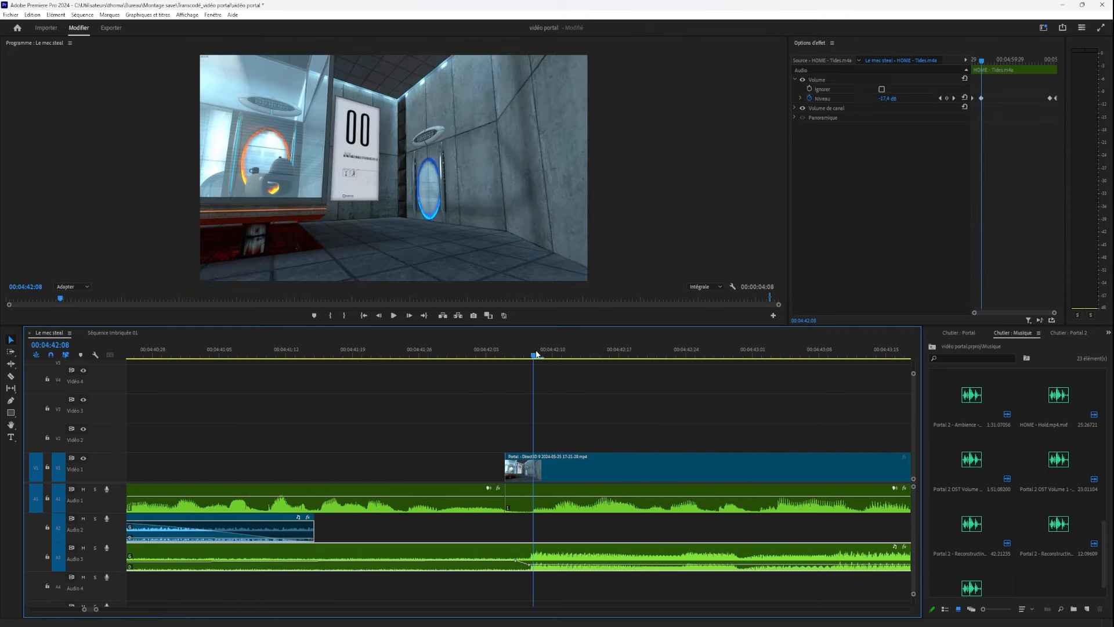
scroll(542, 573, down, 8)
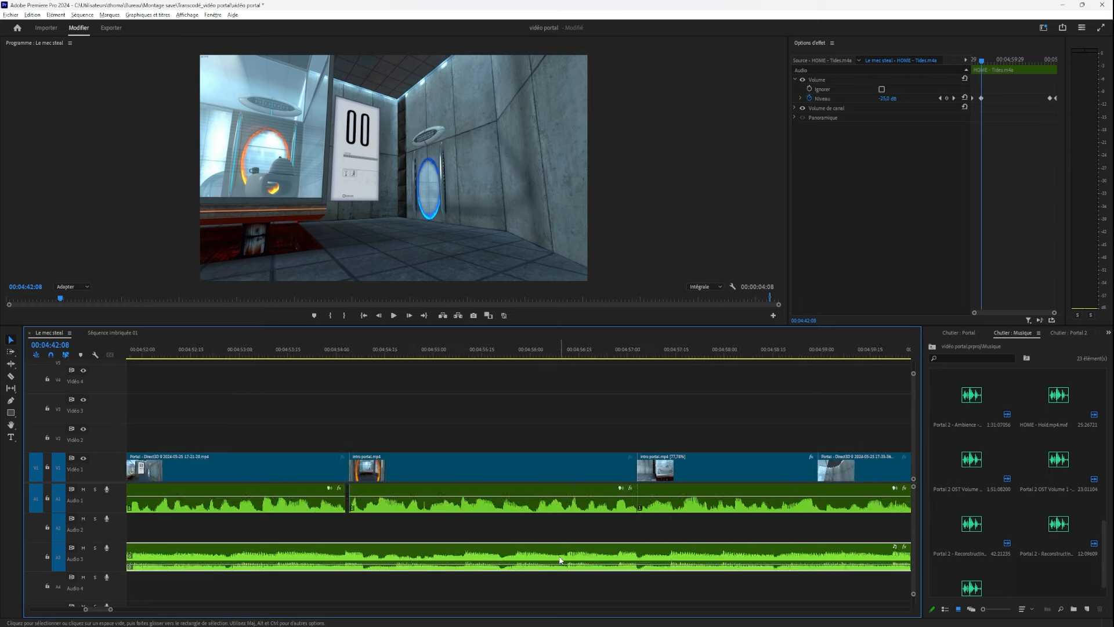
scroll(550, 562, up, 8)
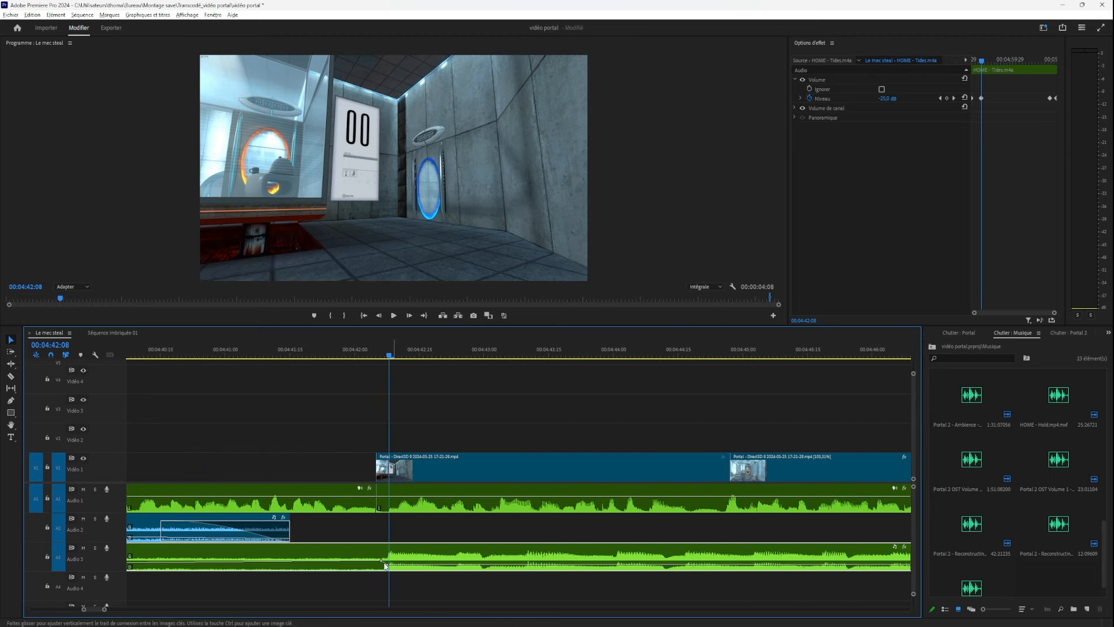
scroll(408, 513, up, 1)
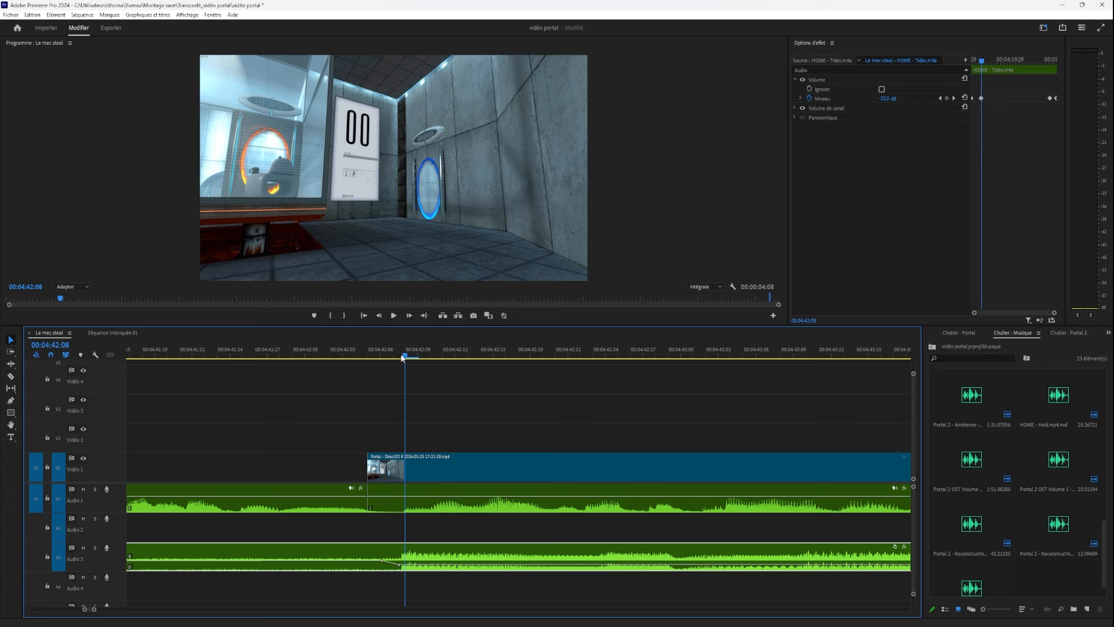
drag(402, 355, 403, 359)
key(j)
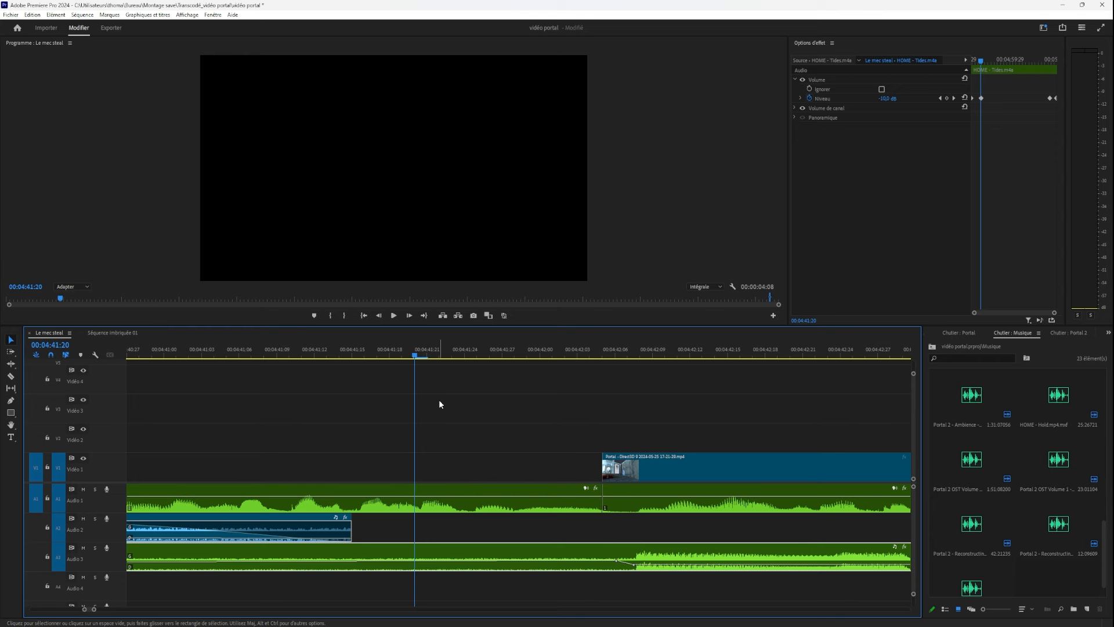
Scrub back to 00:04:40:29 and play the black gap from about 00:04:39:29 to 00:04:42:01, checking the rising Audio 3 music.
drag(403, 358, 312, 382)
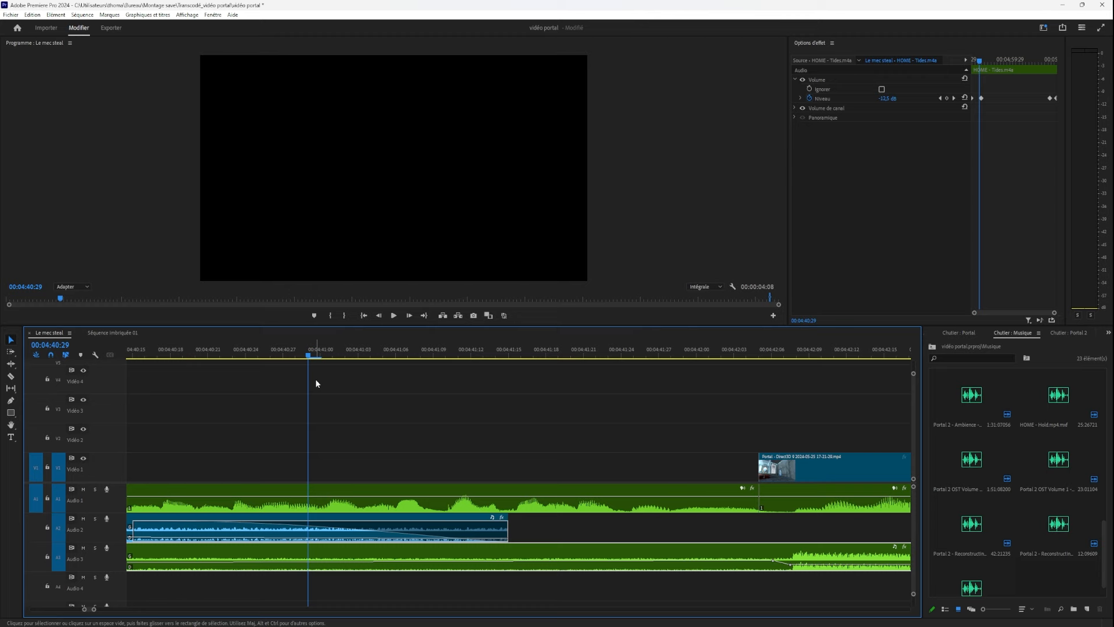
scroll(382, 430, down, 3)
scroll(619, 474, down, 3)
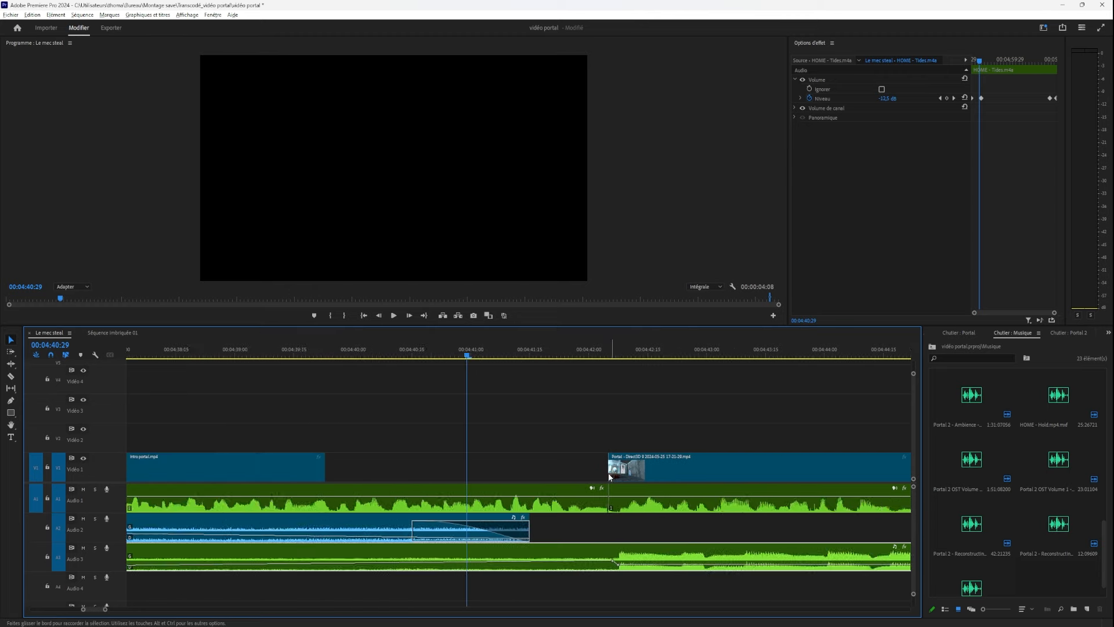
scroll(621, 473, up, 2)
scroll(585, 480, down, 2)
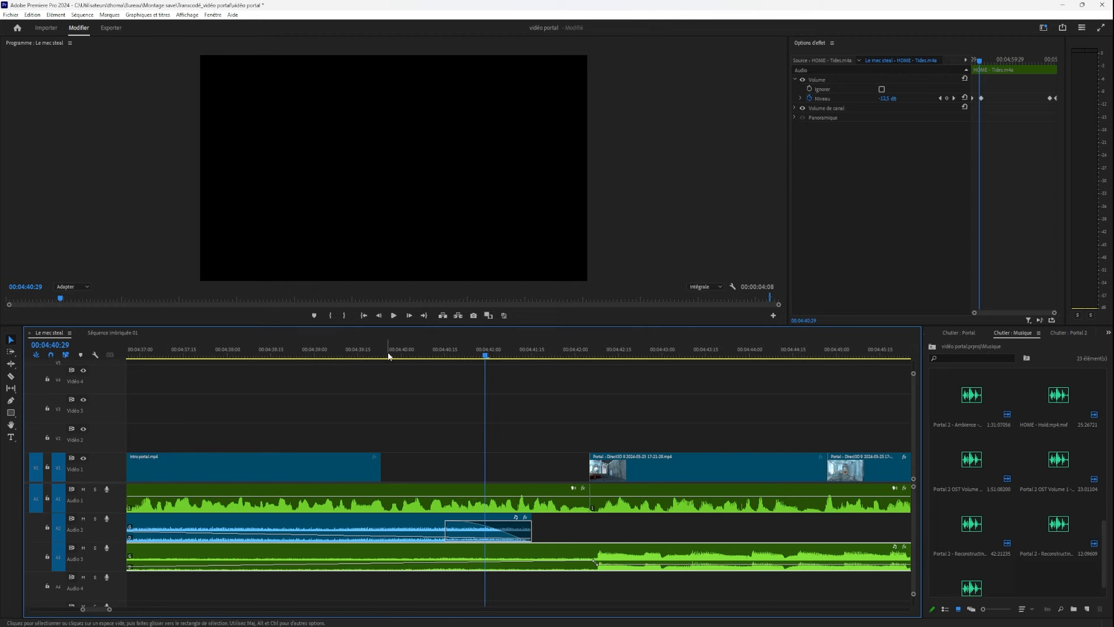
drag(389, 356, 393, 413)
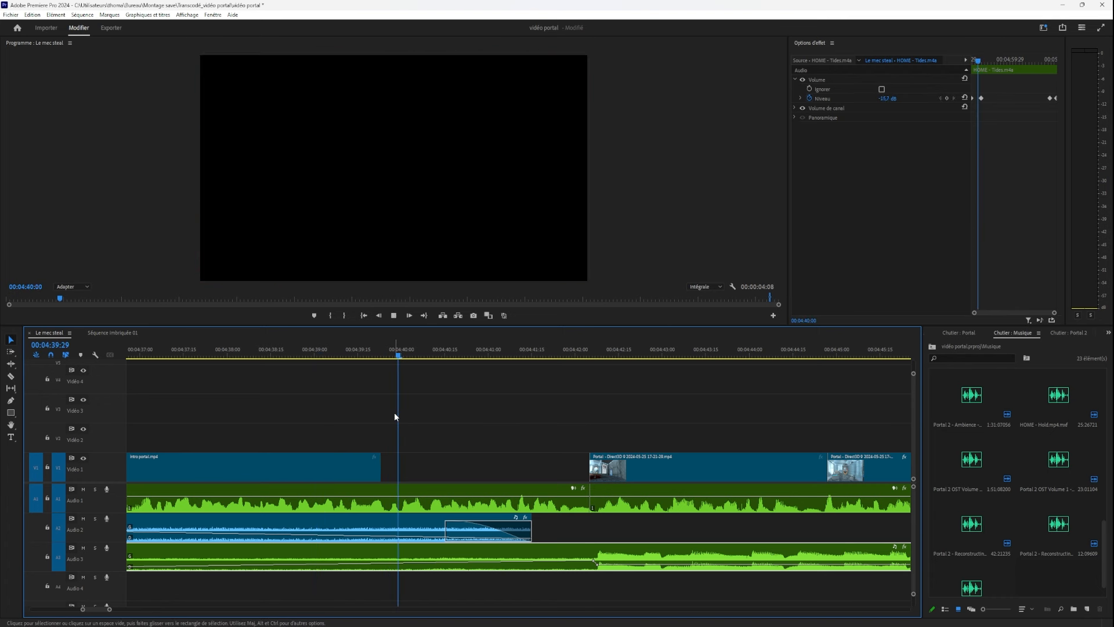
key(space)
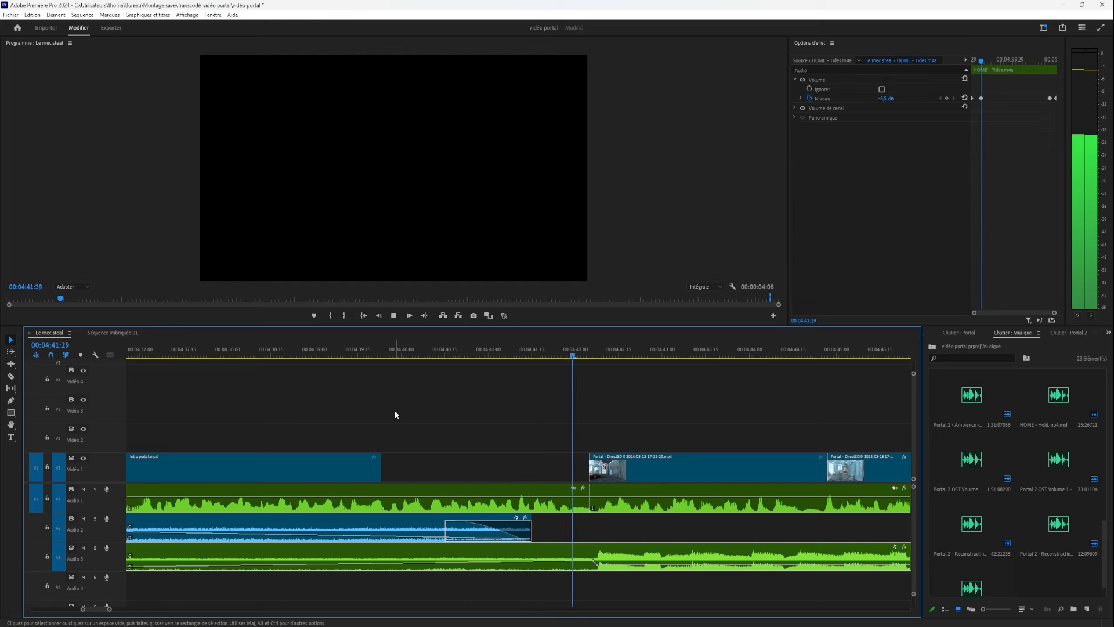
drag(600, 354, 577, 353)
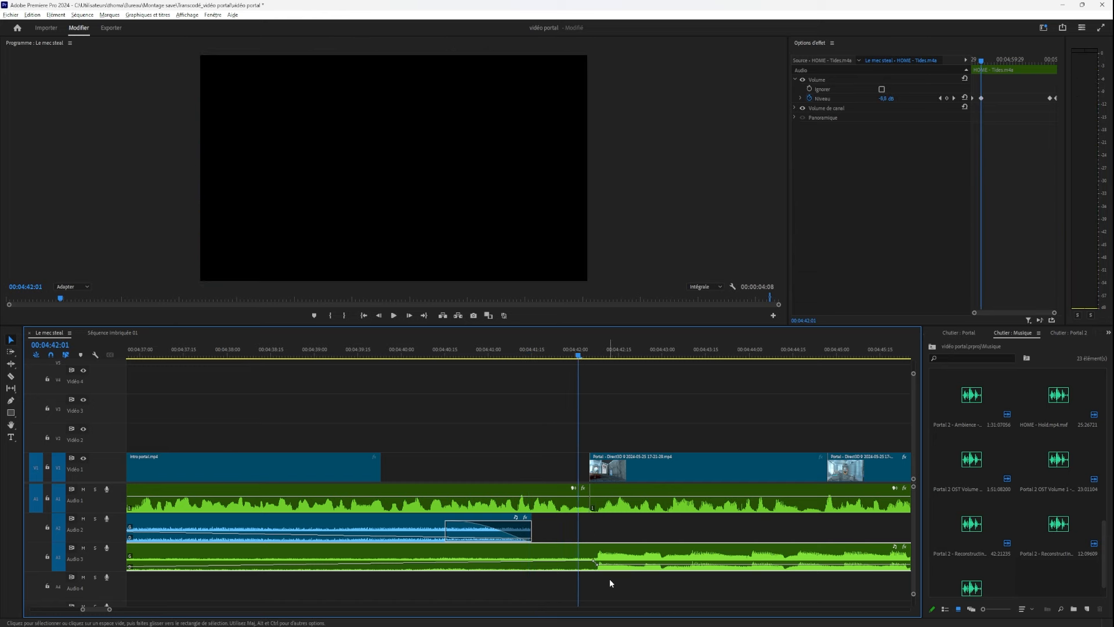
Inspect the Audio 3 volume keyframes near 00:04:42 and play the transition through to 00:04:45:01.
scroll(608, 579, up, 5)
drag(596, 565, 598, 563)
scroll(598, 566, down, 6)
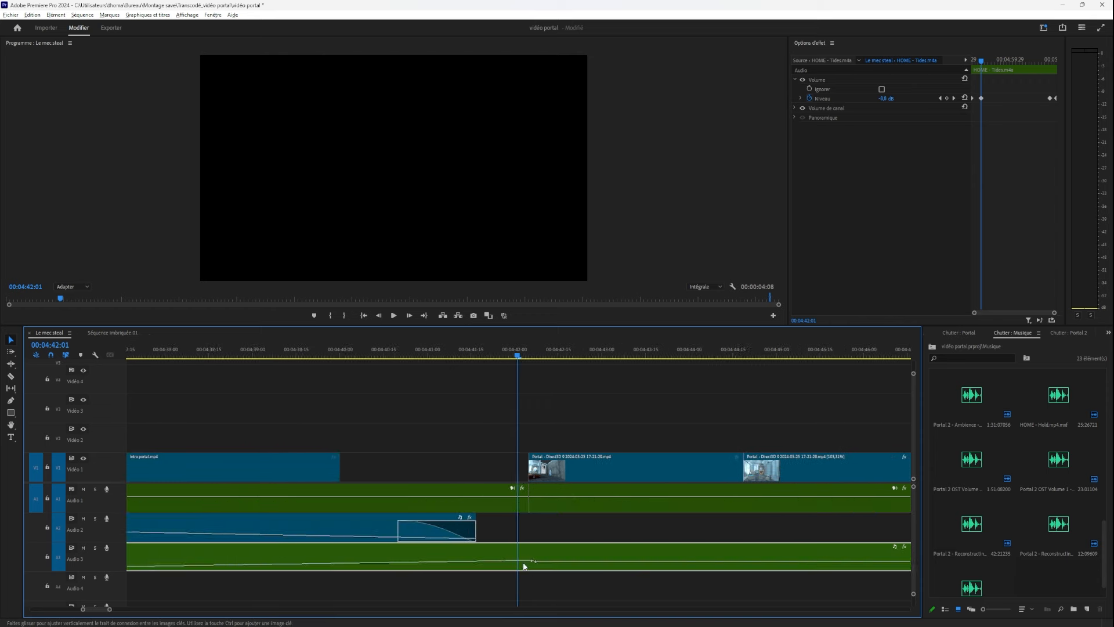
click(416, 352)
key(space)
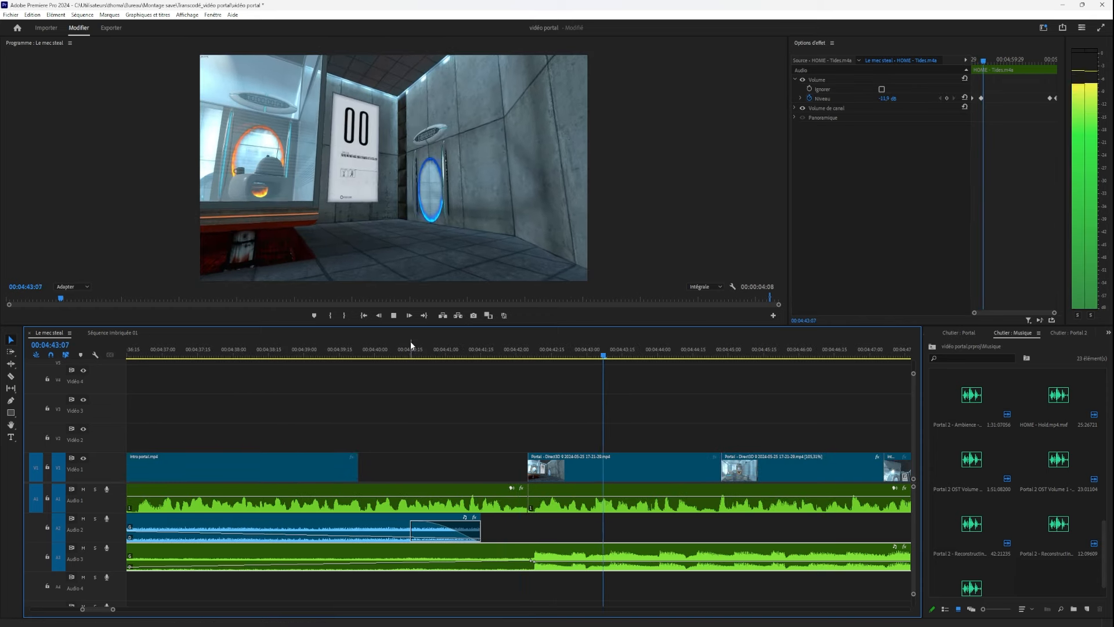
key(space)
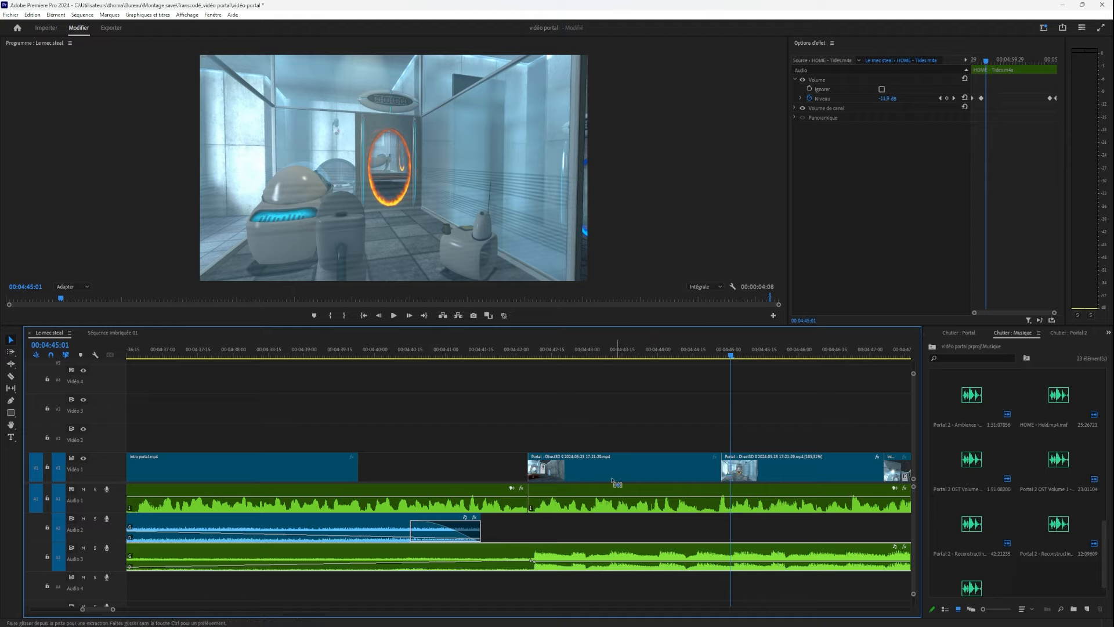
Scrub the Video 1 cuts from about 00:04:45 through 00:04:54:00 to 00:05:02:25.
drag(573, 362, 922, 374)
drag(542, 353, 669, 446)
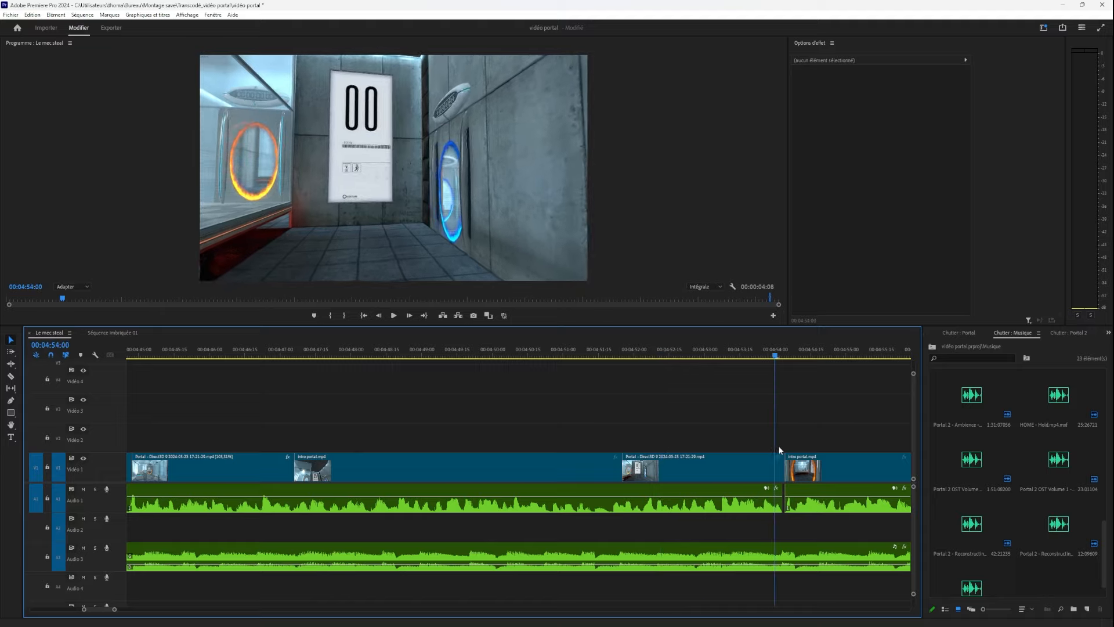
drag(779, 450, 445, 463)
scroll(412, 466, down, 10)
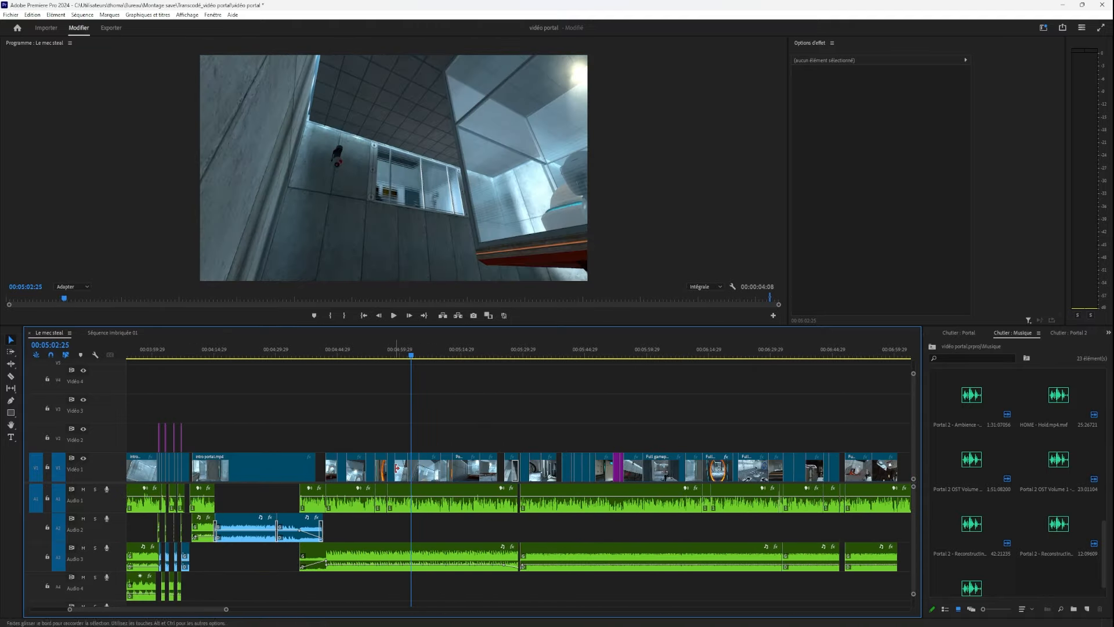
Scrub ahead to 00:05:41:22 and review the cuts and music change in the section around 00:05:36:15.
drag(467, 343, 572, 359)
scroll(555, 422, up, 5)
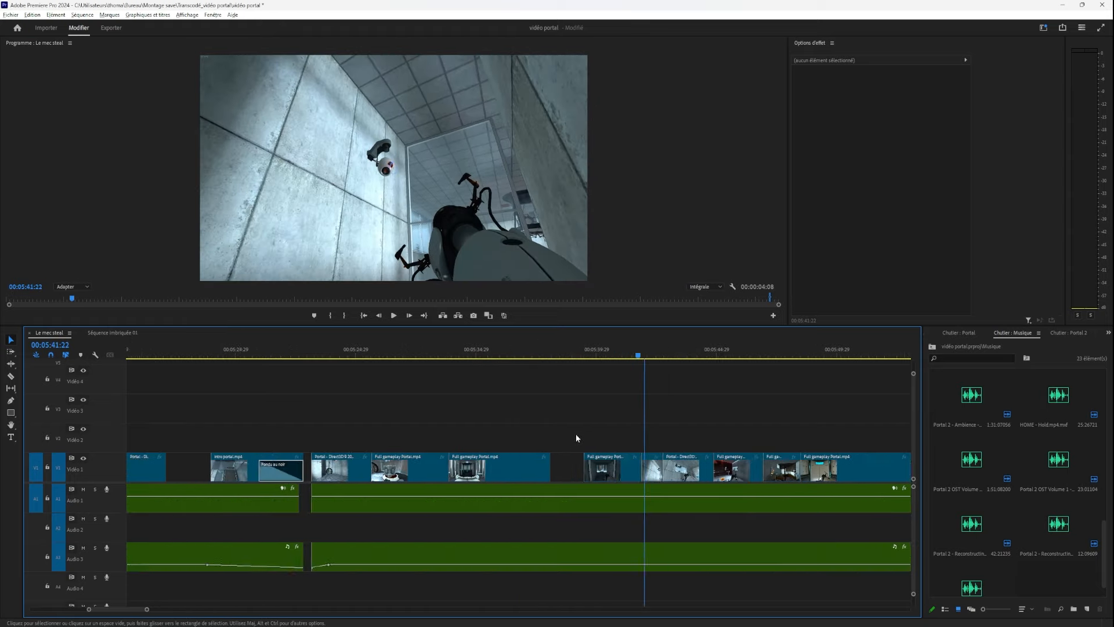
scroll(557, 430, up, 3)
scroll(485, 439, down, 2)
drag(653, 355, 167, 429)
scroll(258, 404, down, 3)
drag(232, 355, 367, 355)
Raise the short Portal - Direct3D 9 clip near 00:05:43 to Video 4, extend both ends, and scrub to 00:05:56:17.
drag(376, 442, 644, 385)
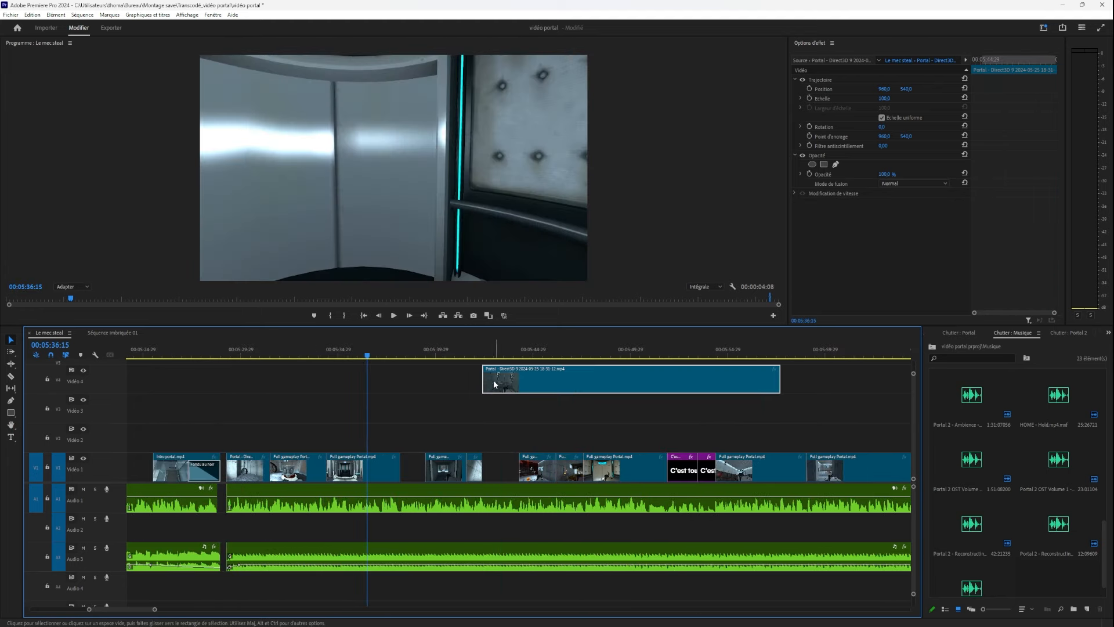
drag(484, 379, 209, 373)
drag(427, 355, 759, 337)
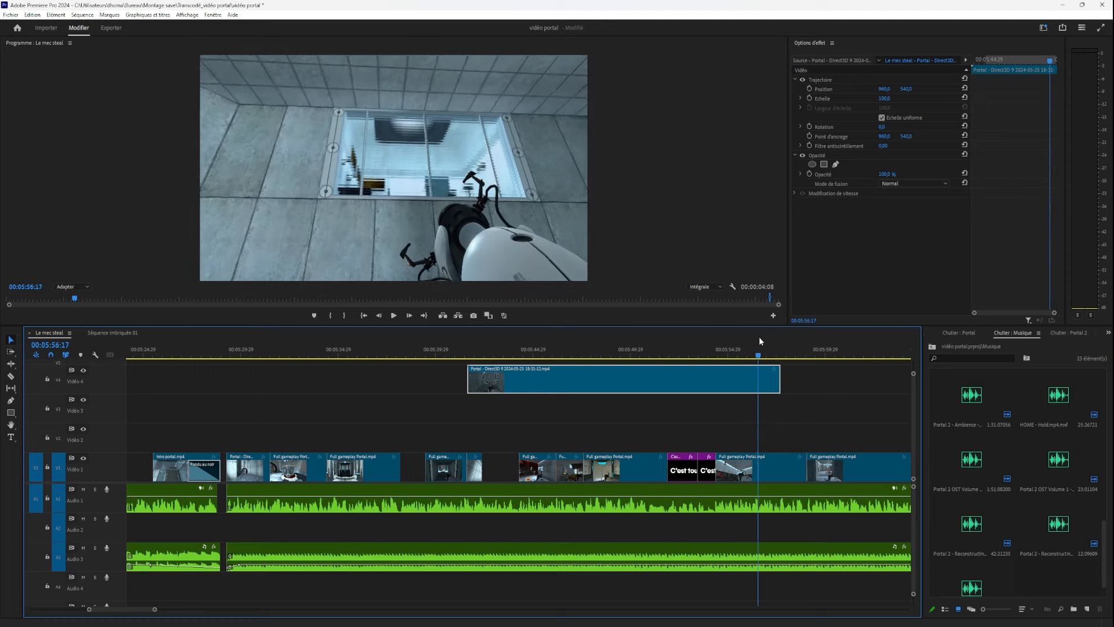
Undo the clip extensions, scrub from 00:05:40:28 to 00:05:43:07, and move the short Portal clip back down to Video 1.
key(ctrl+z)
key(ctrl+z)
click(453, 357)
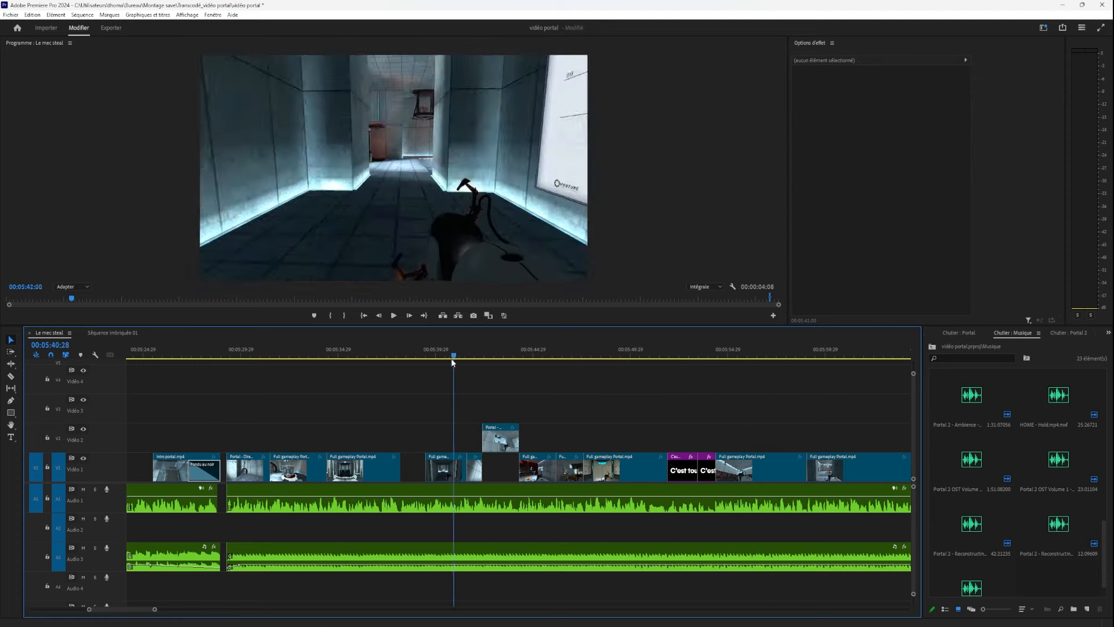
drag(462, 359, 501, 351)
drag(497, 441, 498, 463)
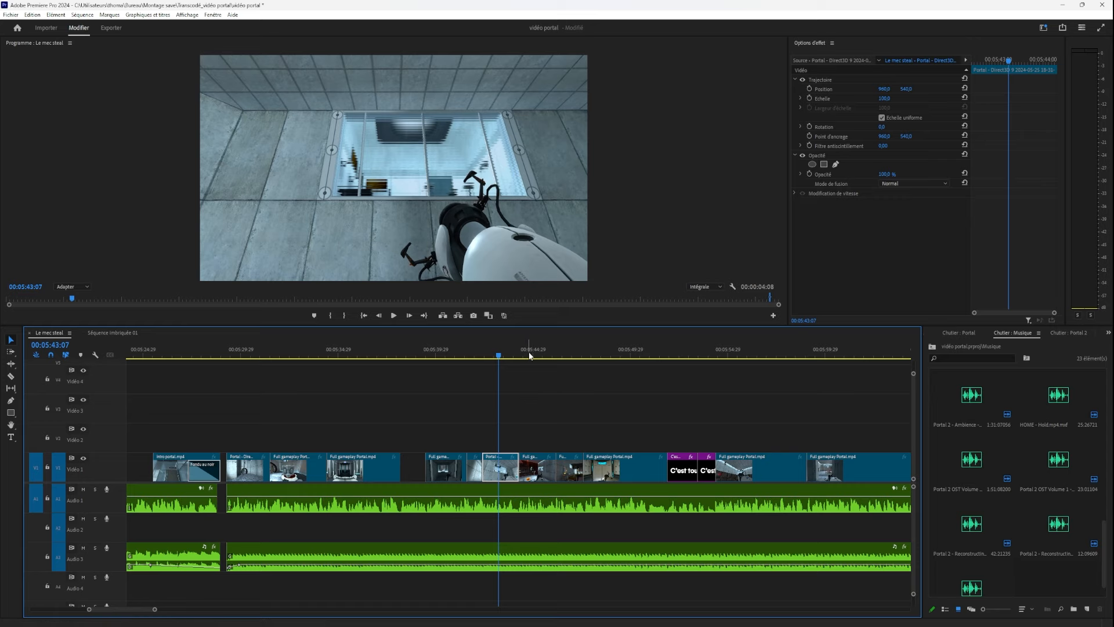
Scrub the gameplay and text clips from about 00:05:44 past 00:06:00:03 to 00:06:17:13, selecting Video 1 clips along the way.
drag(522, 355, 632, 464)
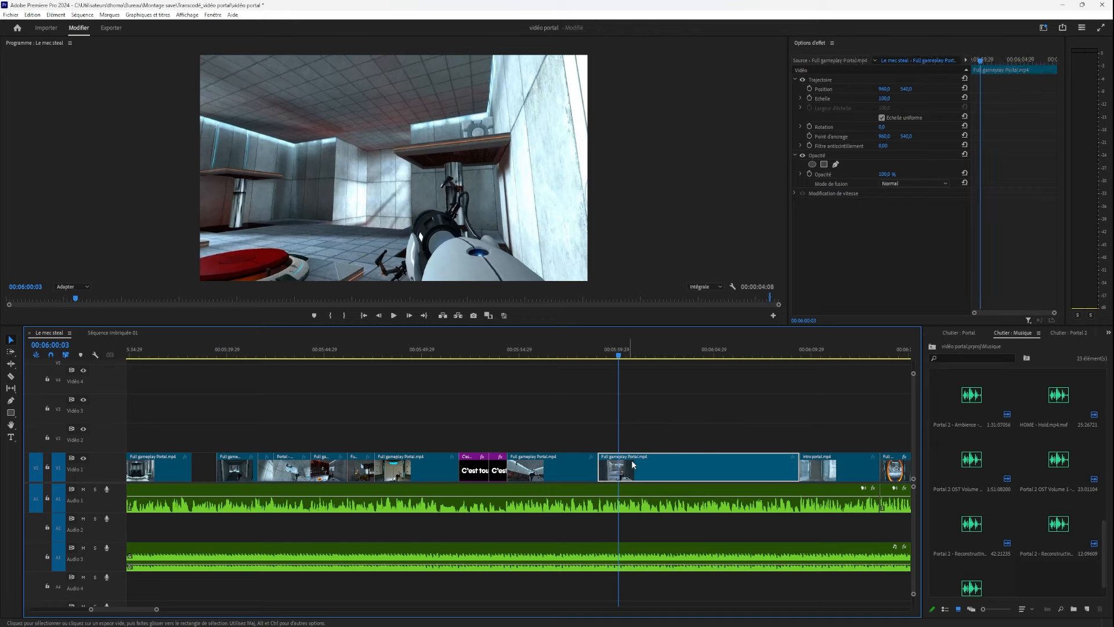
drag(326, 443, 565, 462)
drag(618, 354, 815, 363)
drag(937, 369, 430, 422)
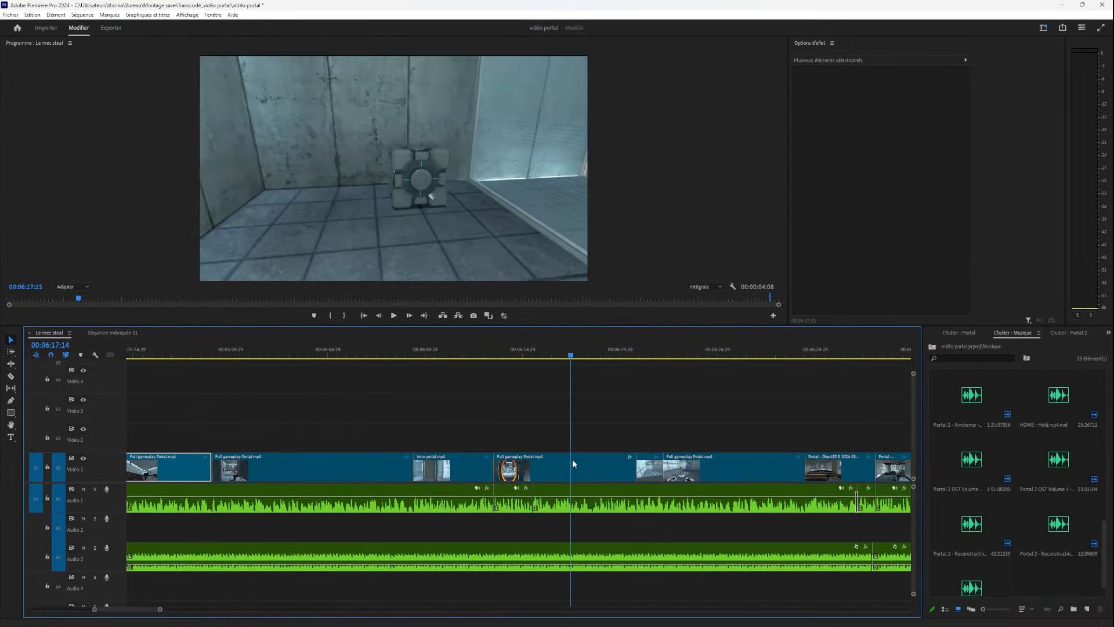
Return to the intro portal.mp4 clip near 00:06:10 and play it up to 00:06:13:12.
drag(463, 459, 424, 464)
key(space)
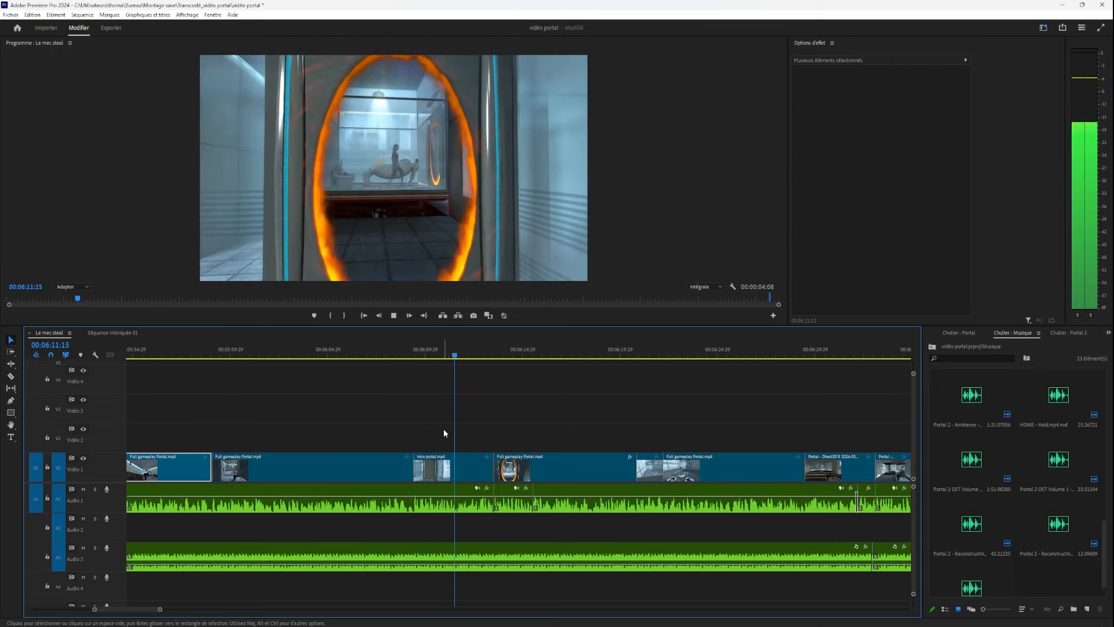
key(space)
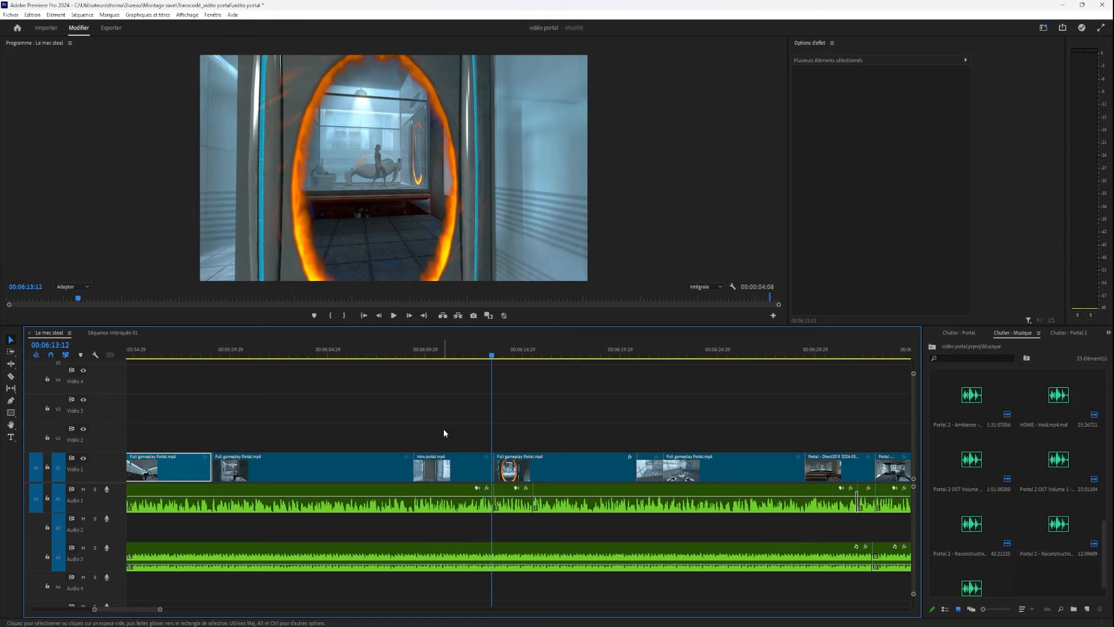
Scrub to the music gap near 00:06:47 and examine the hamster portal.mp4 clip on Video 6 from 00:06:46:23 to 00:06:48:01.
alt+scroll(441, 435, down, 4)
drag(294, 351, 362, 414)
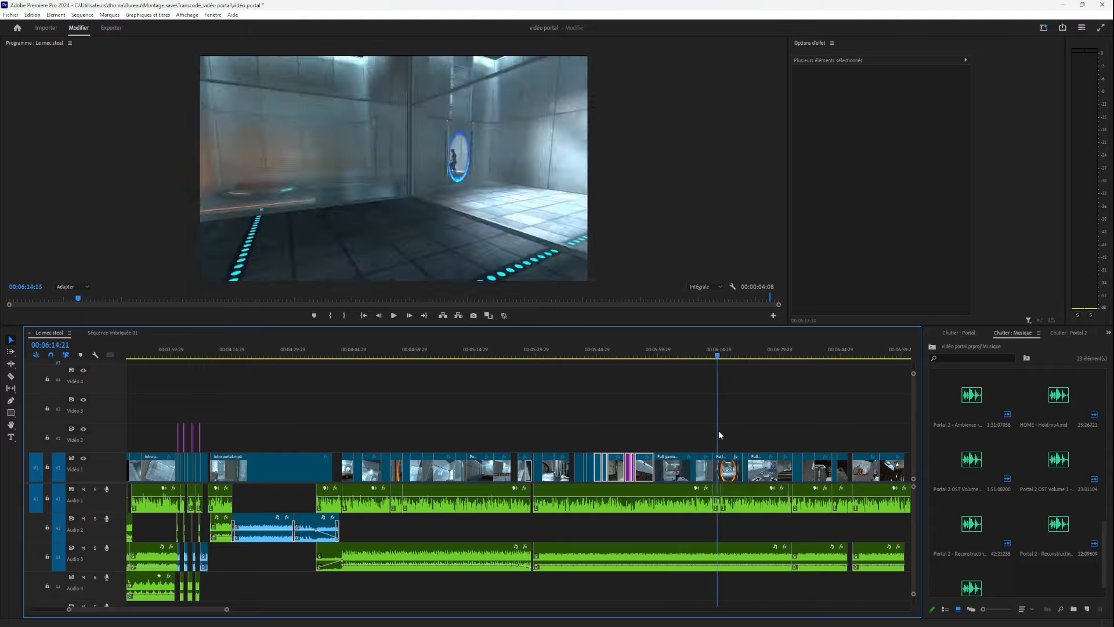
drag(718, 430, 851, 429)
scroll(856, 431, up, 10)
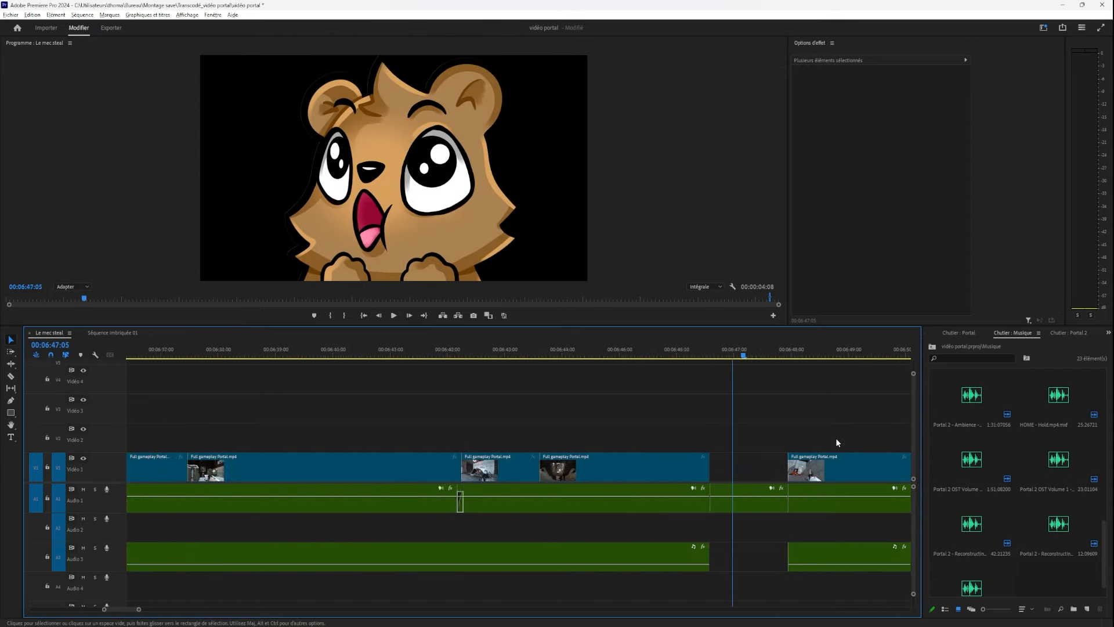
drag(611, 358, 610, 358)
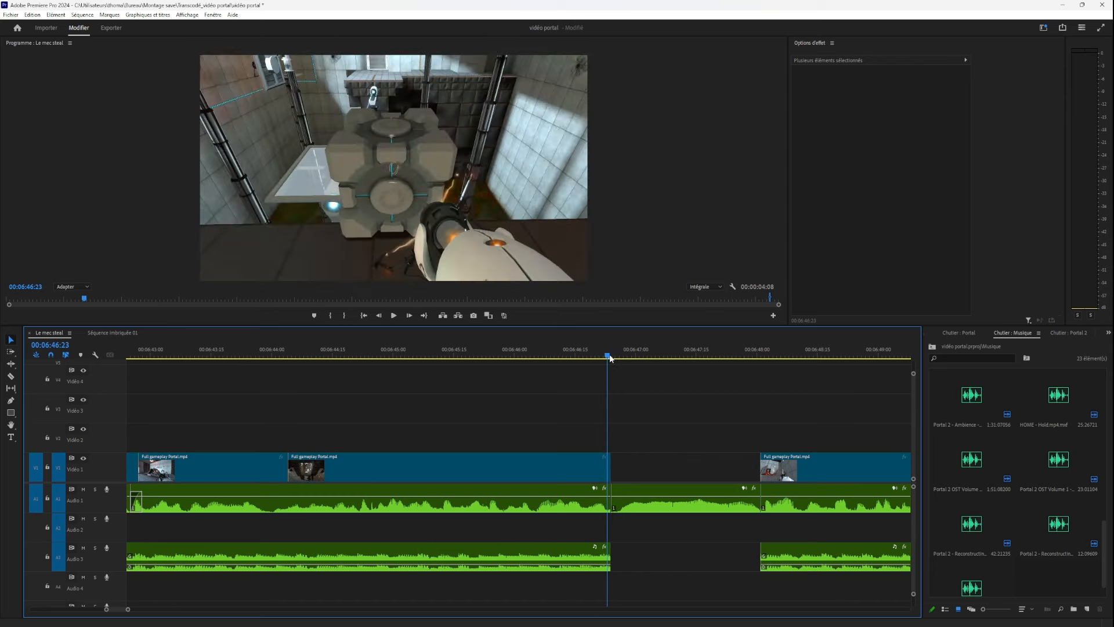
mouse_move(915, 438)
mouse_down()
mouse_move(911, 446)
mouse_move(920, 439)
mouse_up()
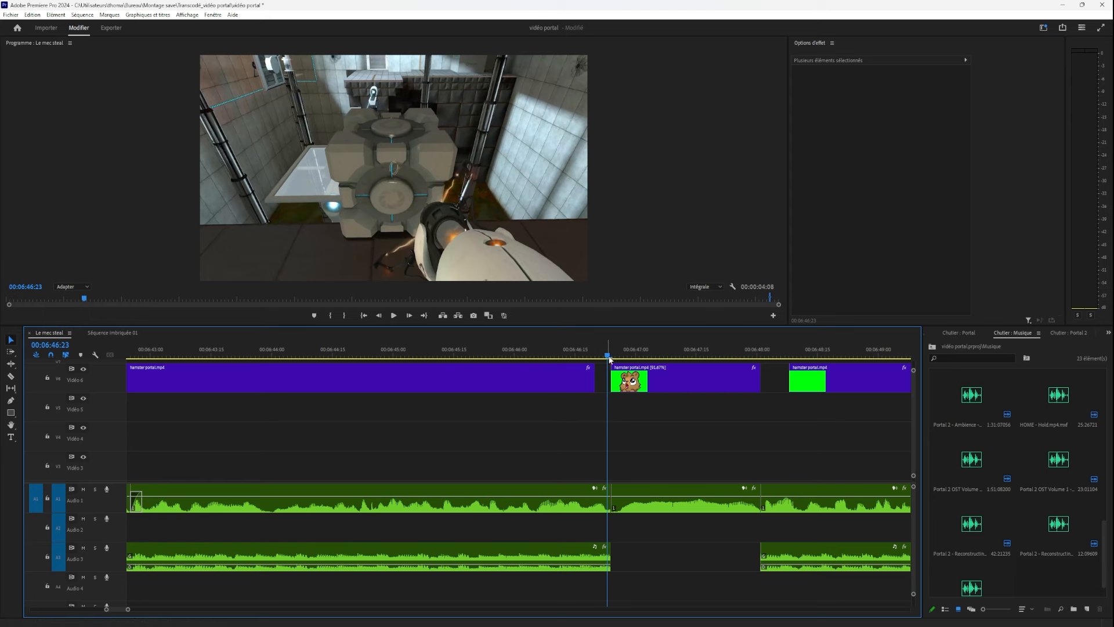
drag(610, 359, 764, 367)
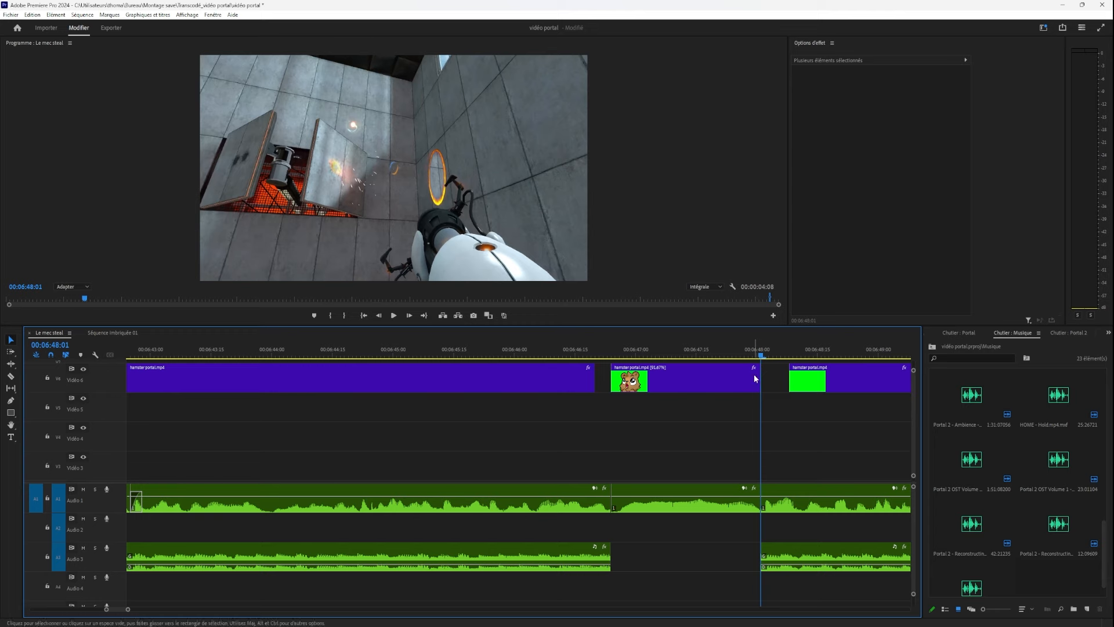
Extend both ends of the short hamster portal.mp4 clip on Video 6 to its neighbours and preview it at 00:06:46:22.
click(754, 378)
drag(610, 375, 594, 375)
drag(764, 376, 789, 376)
drag(614, 353, 597, 352)
click(604, 351)
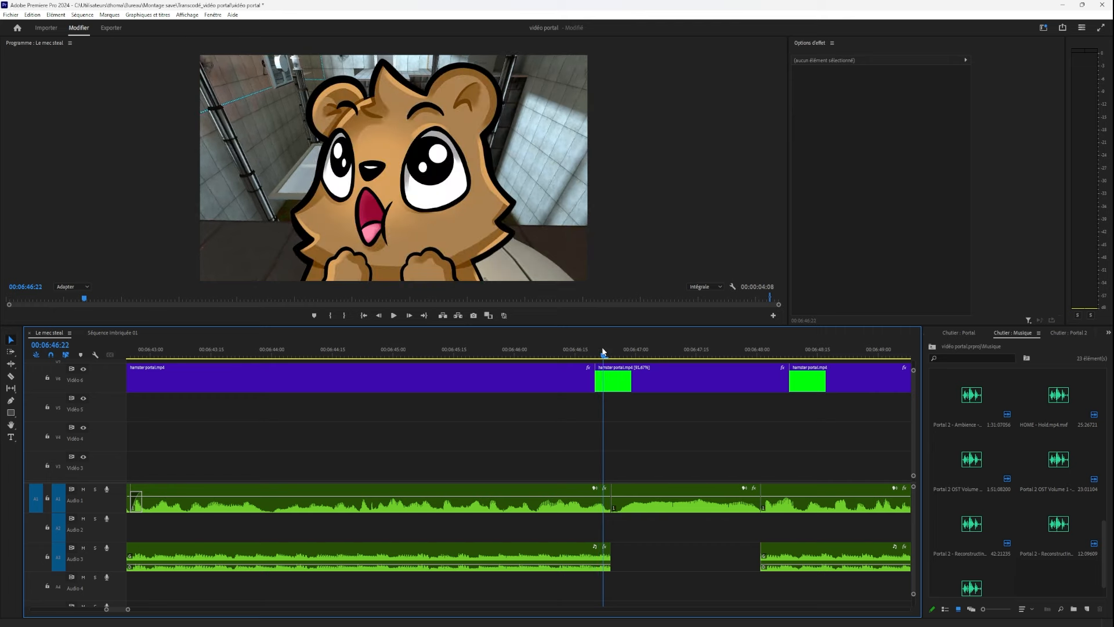
Undo the extensions of the short hamster portal.mp4 clip and preview it at 00:06:46:25.
key(ctrl+z)
key(ctrl+z)
key(ctrl+z)
click(617, 350)
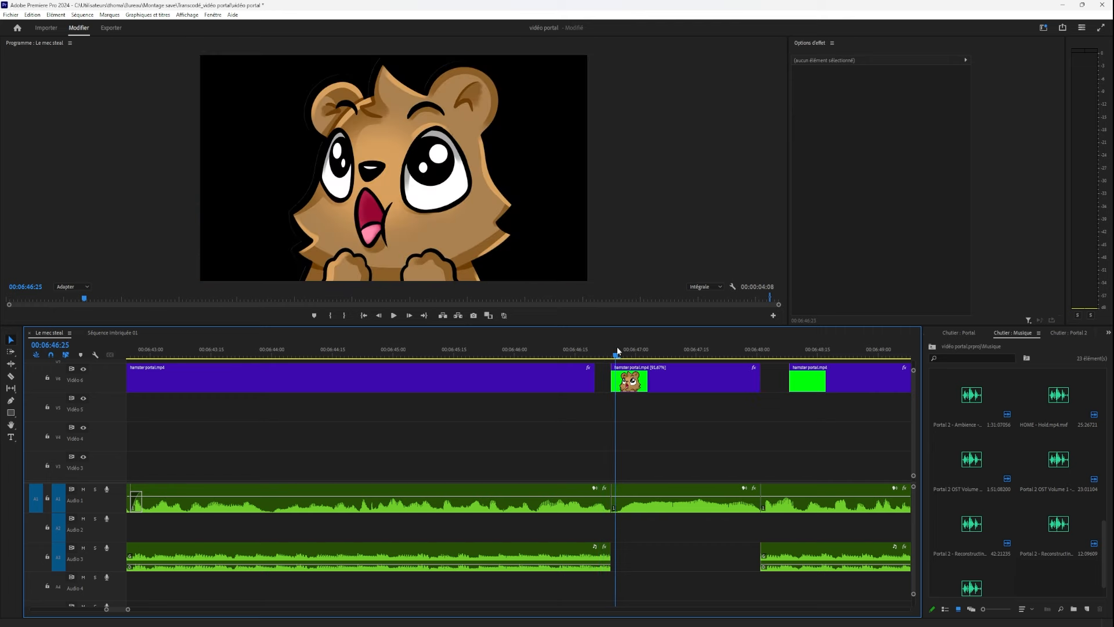
Scrub from the hamster cutaway to 00:07:10:18 to review the end of the Audio 3 music and the Audio 2 crossfade section.
scroll(645, 431, down, 6)
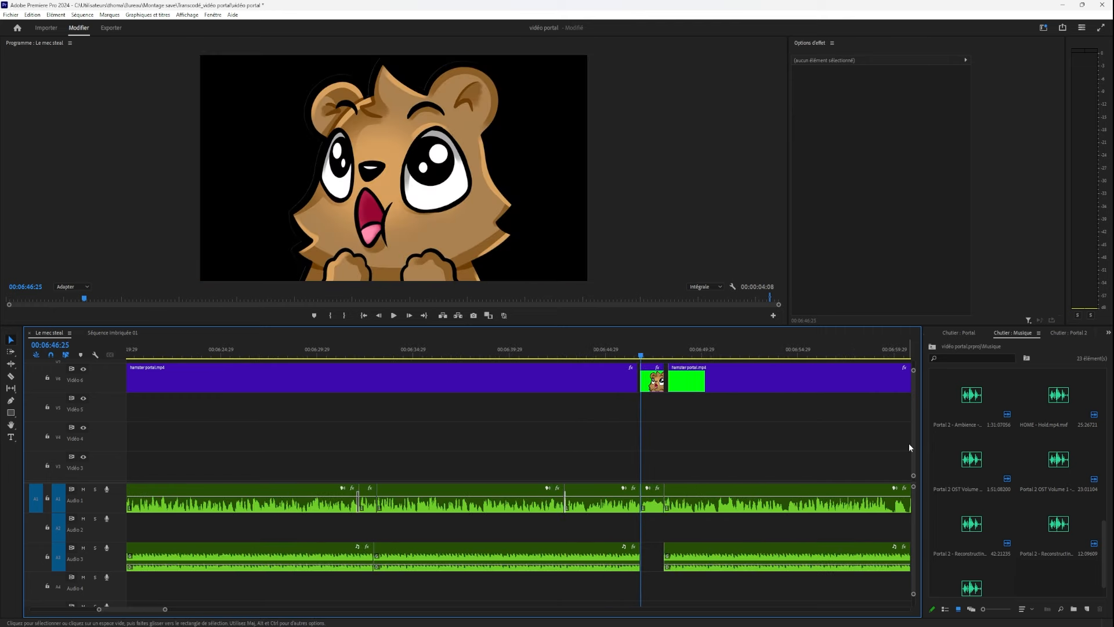
scroll(905, 444, down, 5)
scroll(701, 417, down, 5)
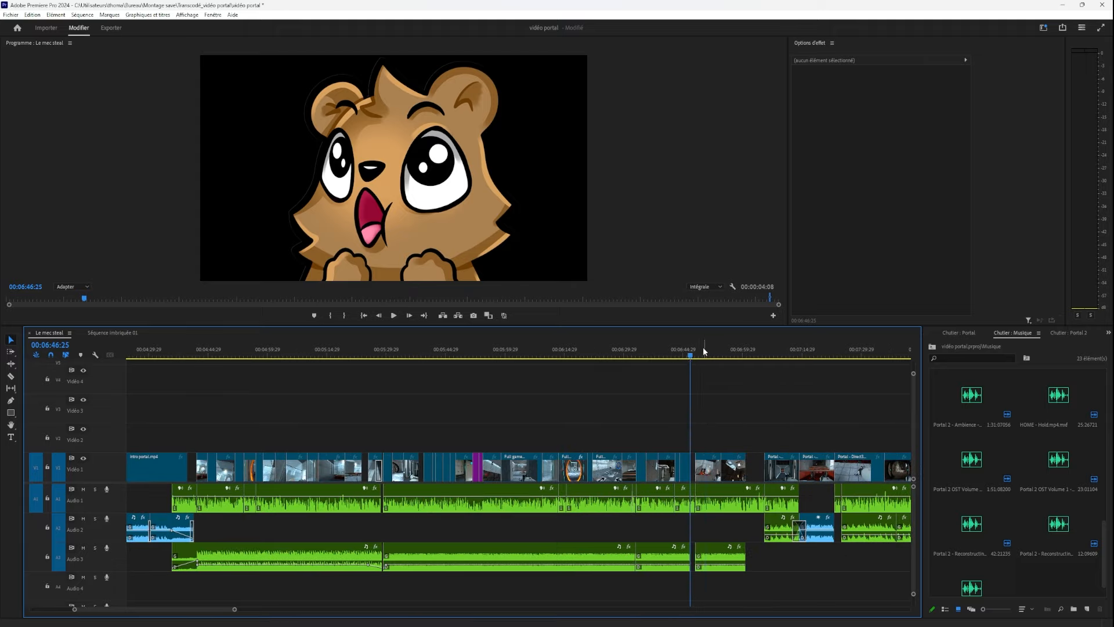
drag(703, 351, 629, 442)
scroll(625, 450, up, 4)
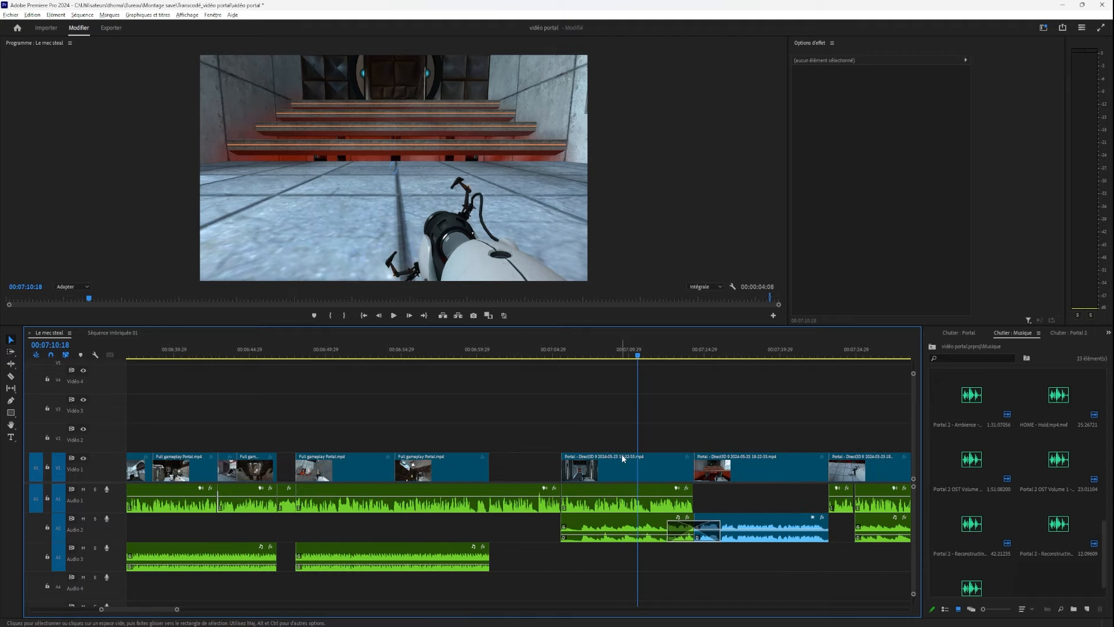
Remove the crossfade between the two Audio 2 clips near 00:07:14 and play the bare cut.
drag(565, 347, 667, 406)
scroll(695, 530, up, 3)
scroll(694, 531, up, 2)
click(682, 539)
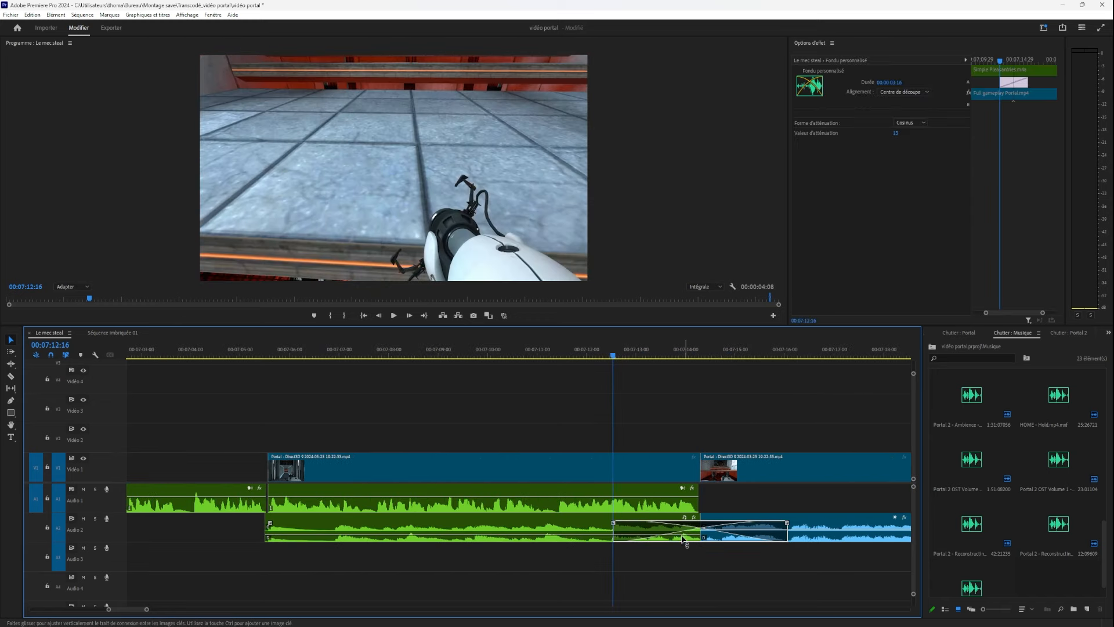
click(619, 443)
drag(515, 351, 647, 356)
key(space)
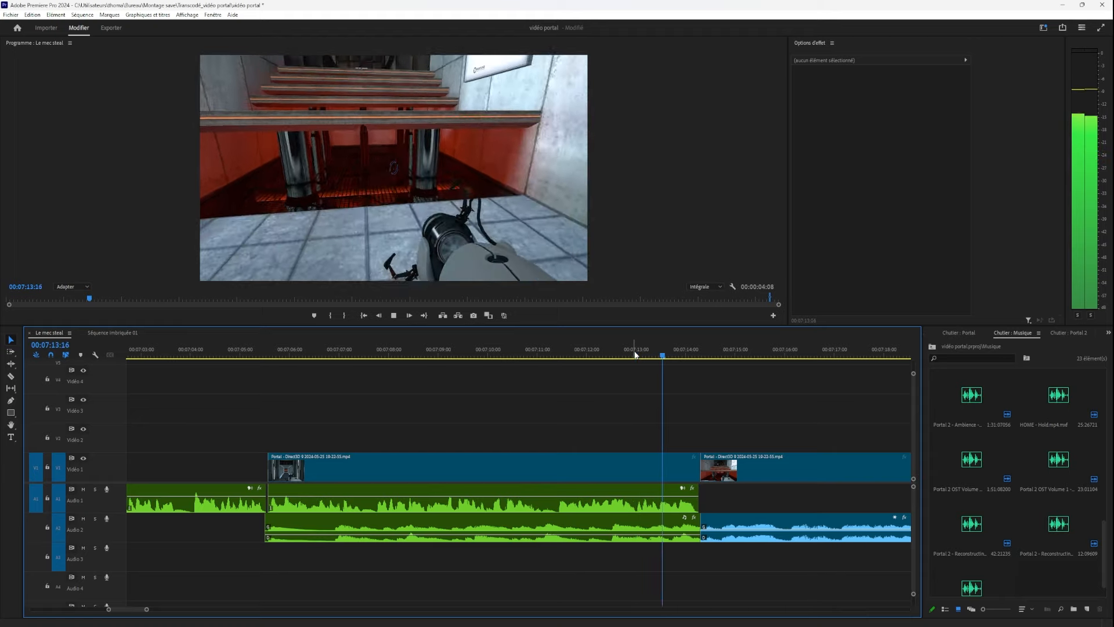
Undo the crossfade's removal on Audio 2 and play across the transition to 00:07:15:13.
key(ctrl+shift+d)
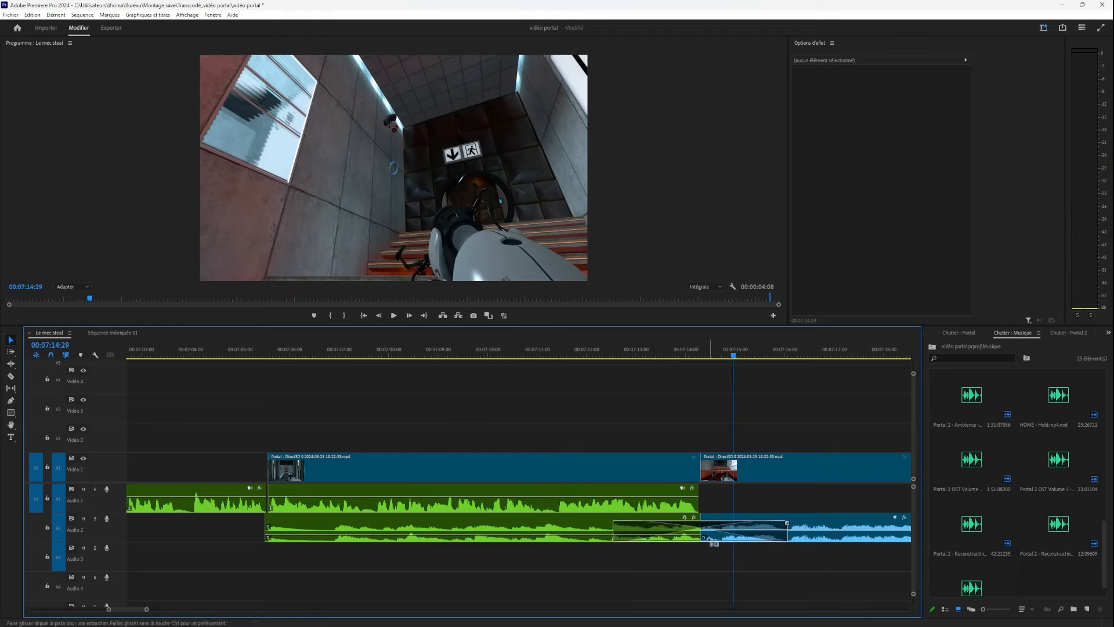
click(615, 353)
key(space)
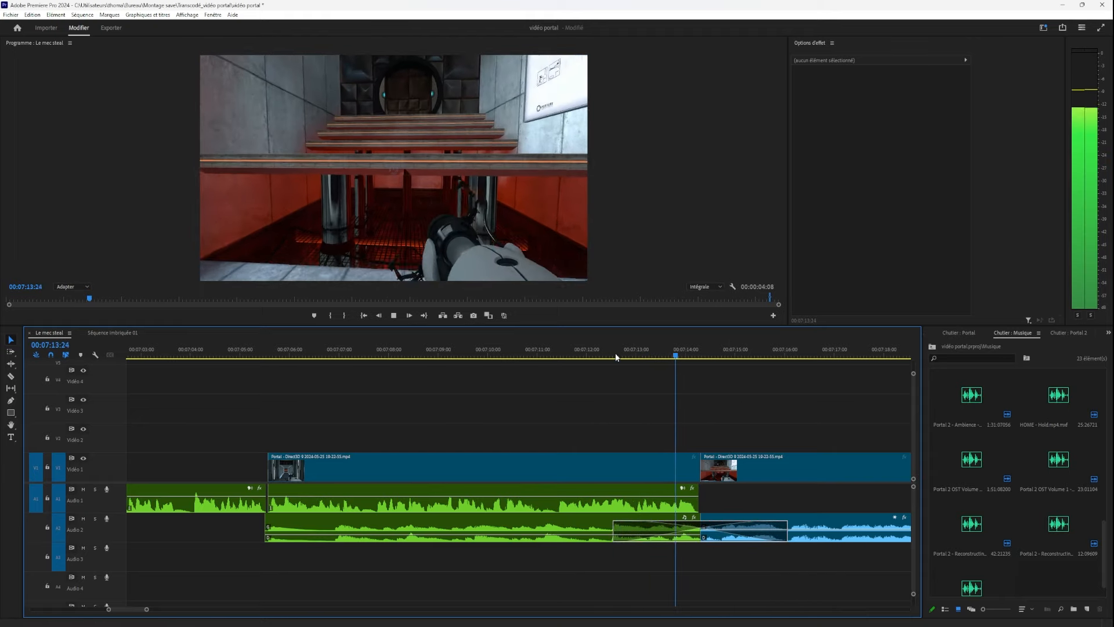
key(space)
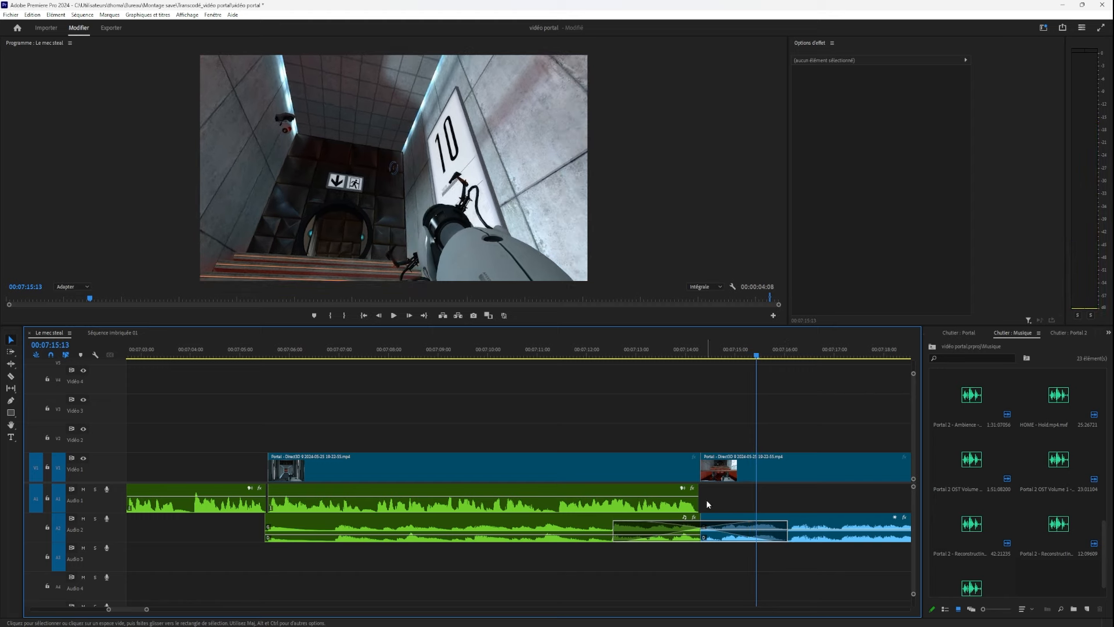
Select the Audio 3 music clips before the pause and move the playhead to 00:07:05:24, where the Audio 2 music starts.
click(727, 505)
scroll(724, 507, down, 4)
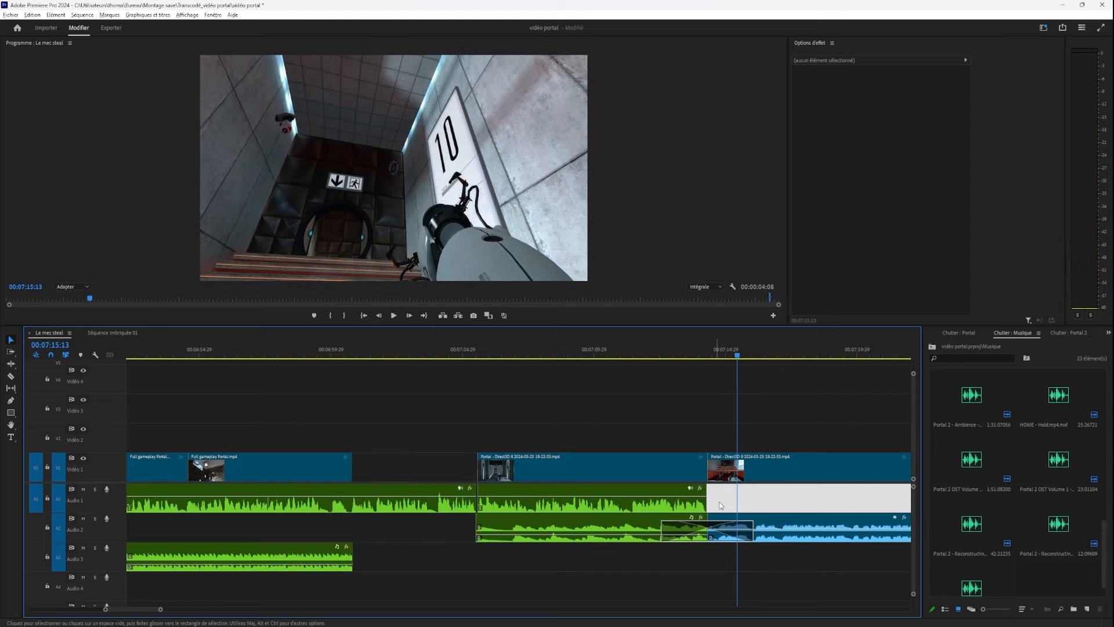
drag(533, 353, 637, 511)
scroll(626, 513, down, 4)
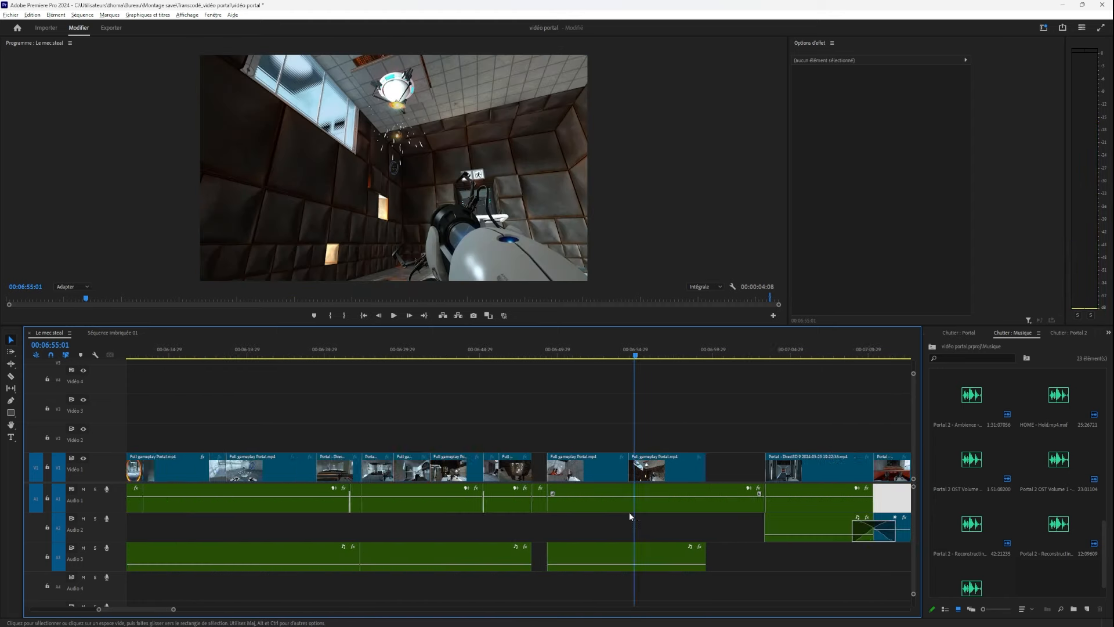
drag(709, 580, 342, 553)
click(696, 355)
click(700, 355)
Try a level of -7.0 dB on the Simple Pleasantries.m4a clip near 00:07:05, preview it, and undo the change.
scroll(737, 479, up, 4)
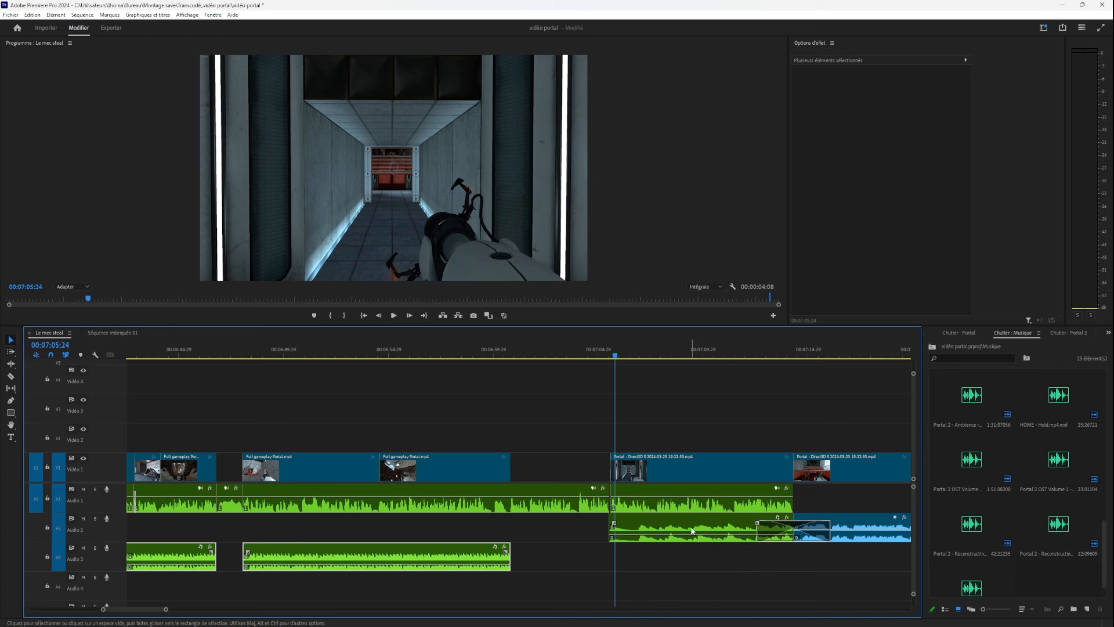
click(627, 538)
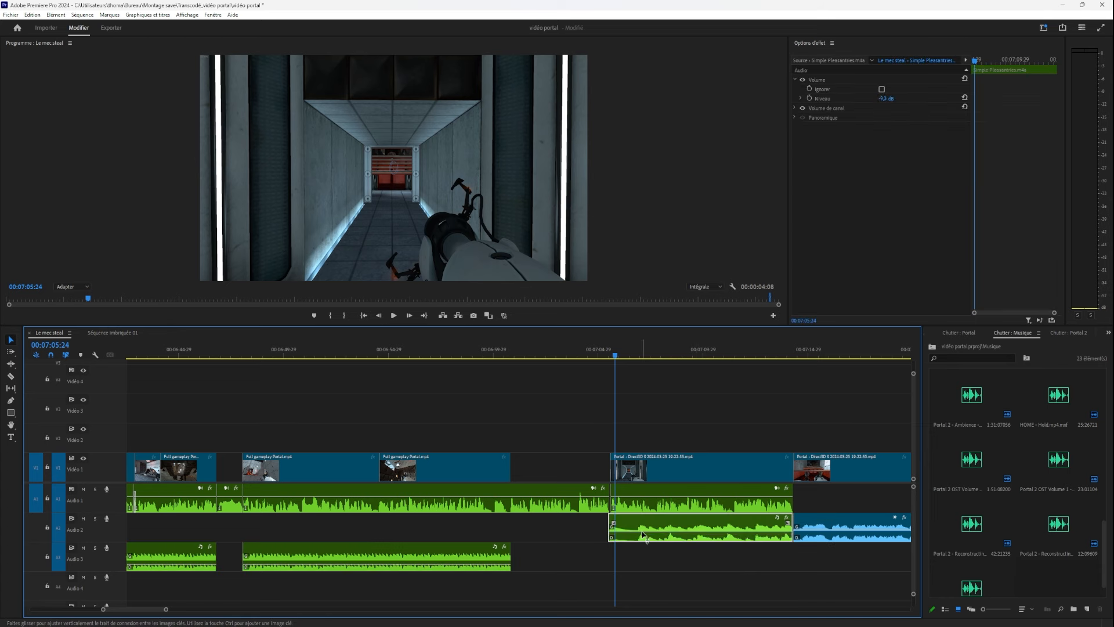
drag(643, 533, 648, 532)
key(space)
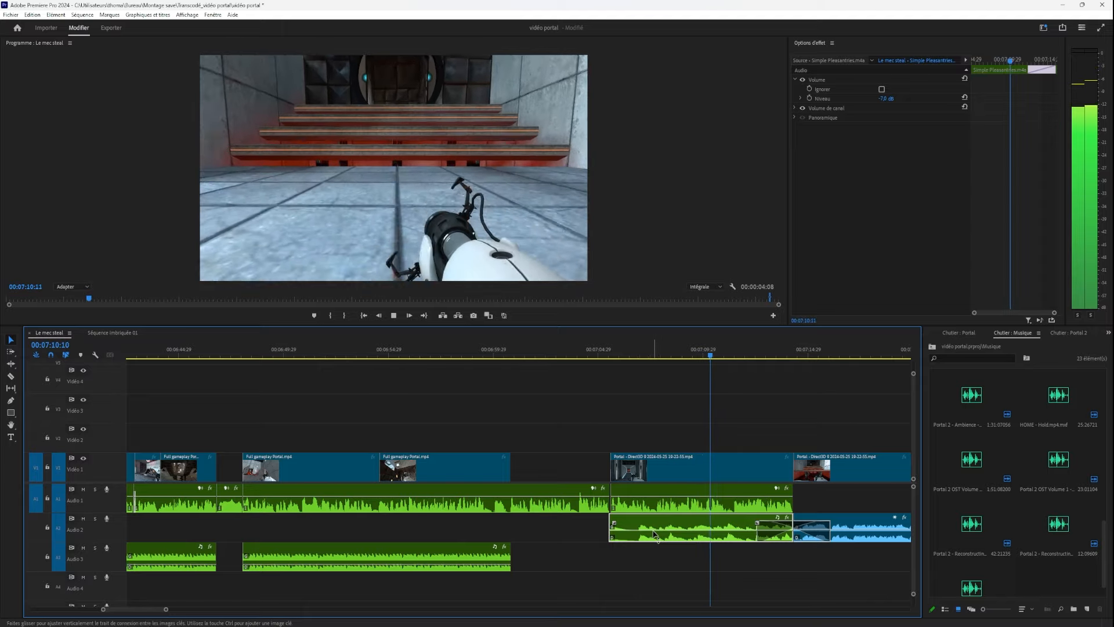
key(space)
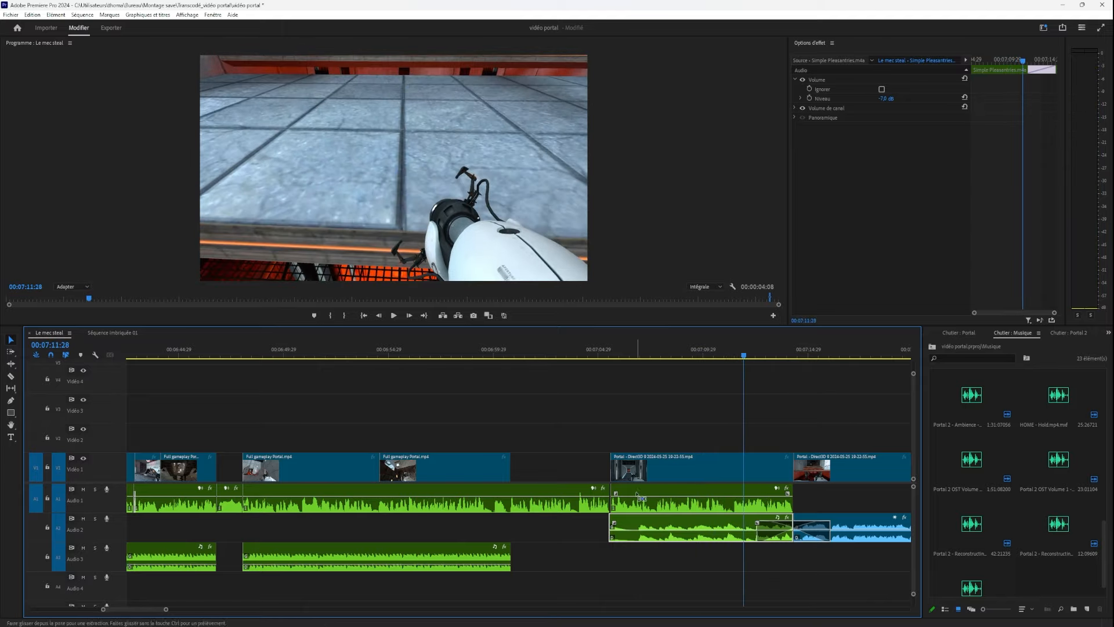
key(ctrl+z)
Play from 00:07:22:05 into the music pause and scrub back to 00:07:24:24 to review where the music resumes.
drag(639, 356, 605, 496)
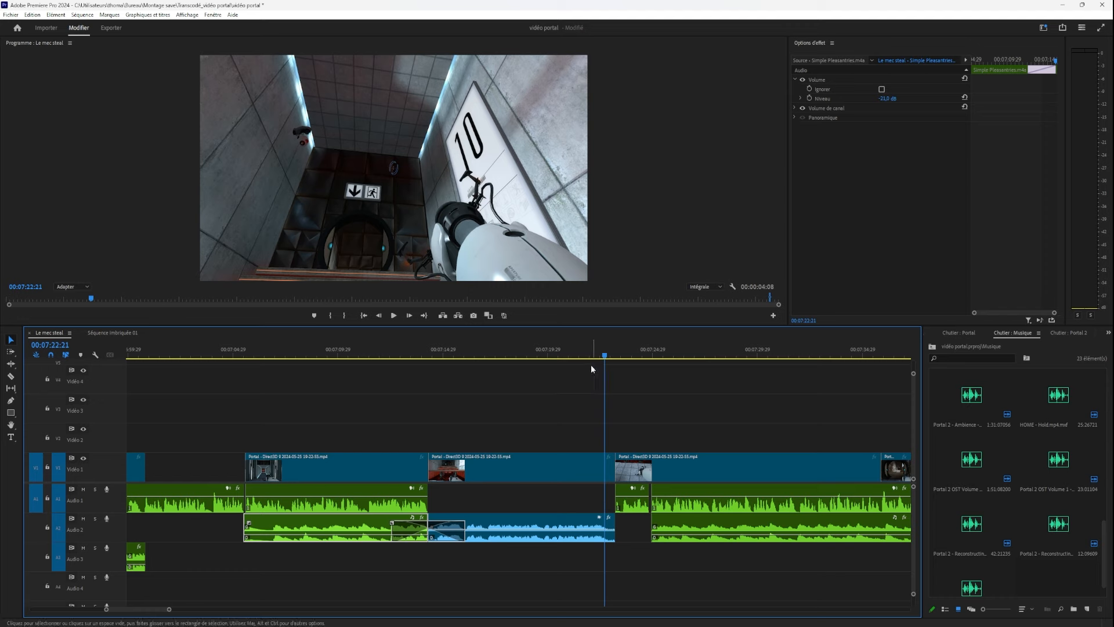
mouse_move(591, 366)
mouse_down()
mouse_move(551, 361)
mouse_move(641, 360)
mouse_move(591, 368)
mouse_up()
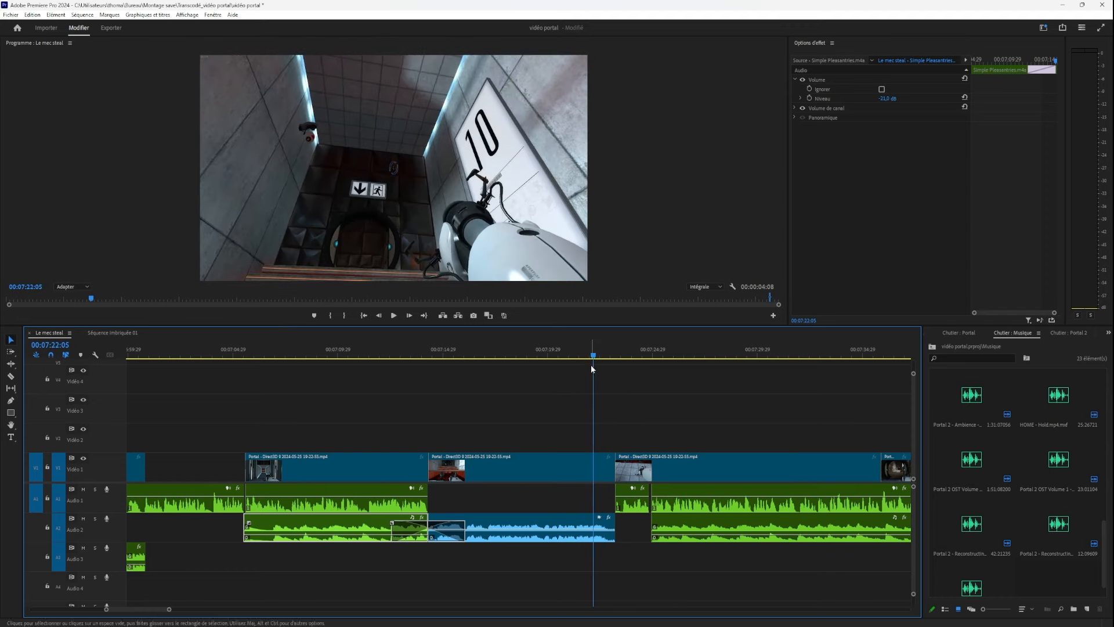
key(space)
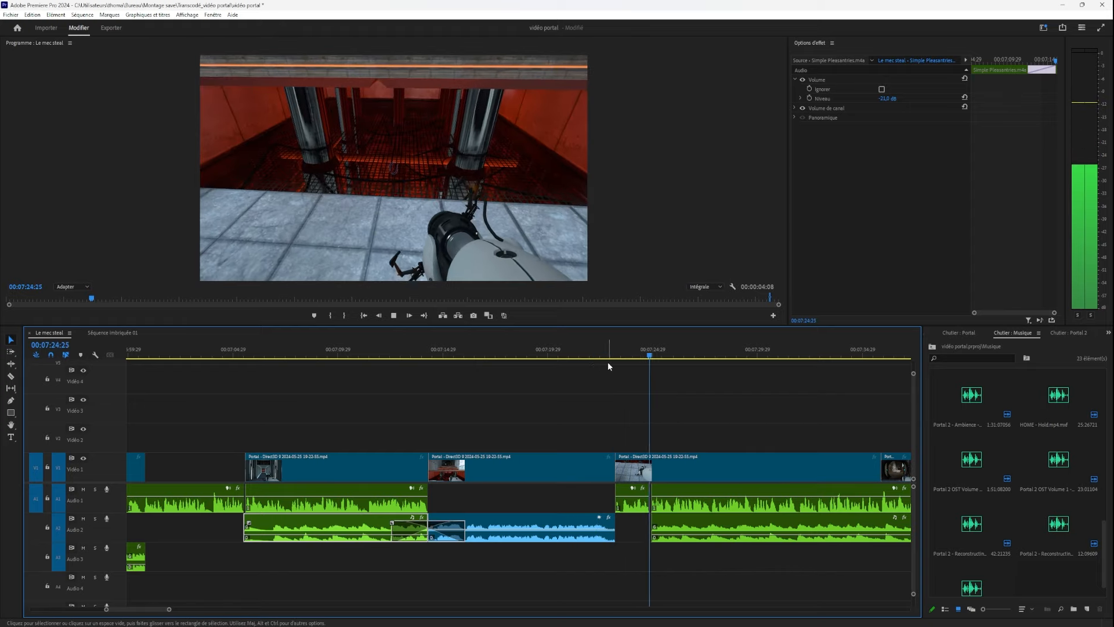
drag(649, 365, 421, 460)
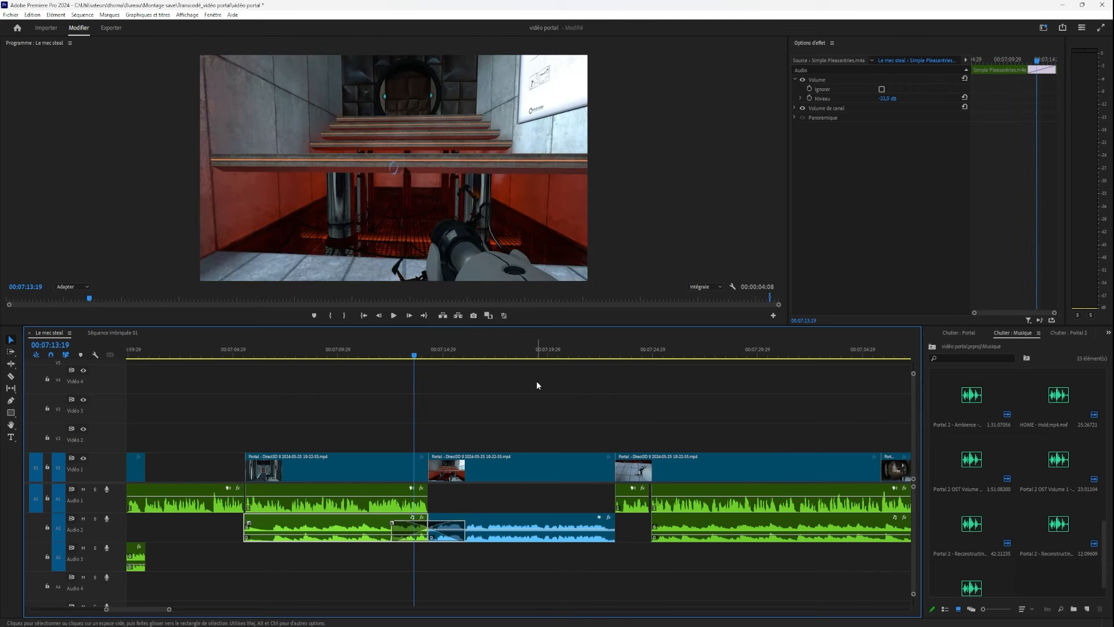
drag(567, 355, 648, 371)
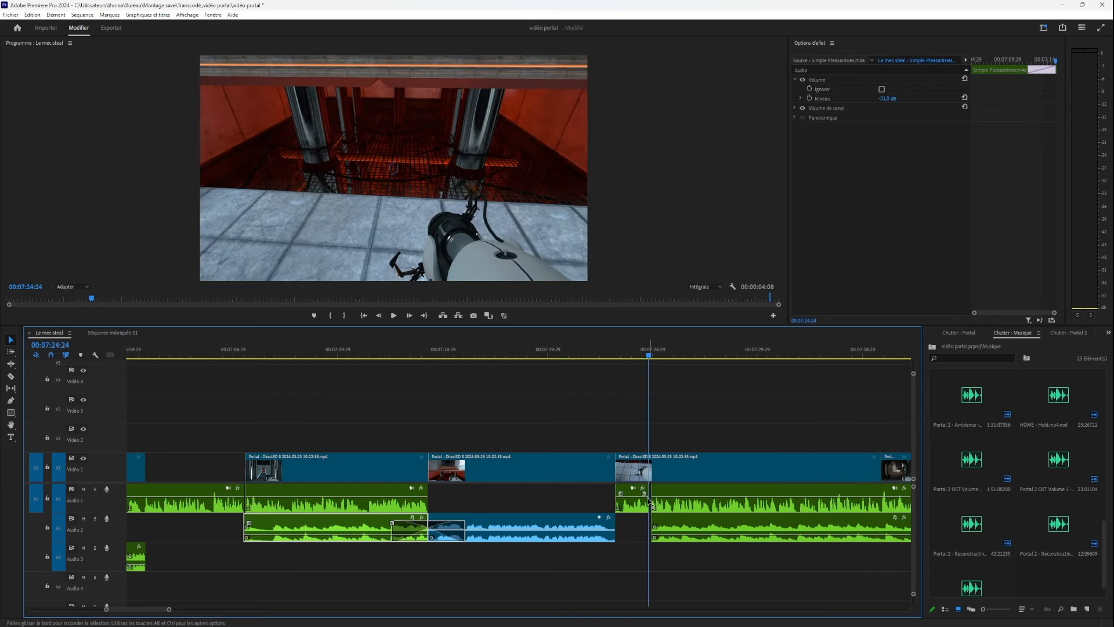
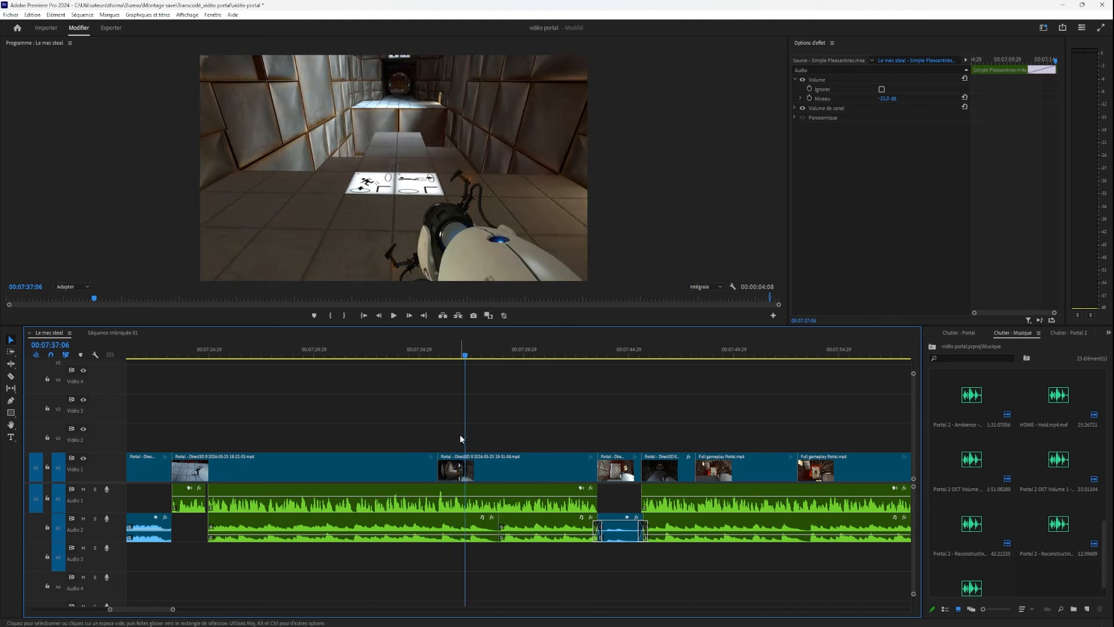
Play from 00:07:37:06 and about 00:07:41 to review the Audio 2 music cut and the crossfade into the game audio.
scroll(477, 464, up, 3)
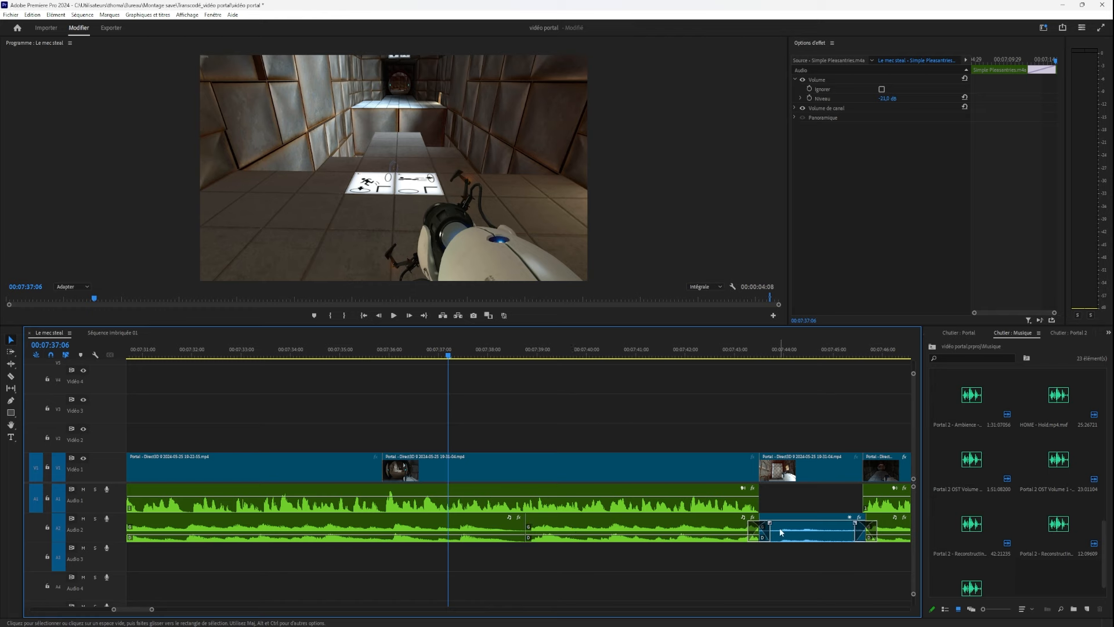
key(space)
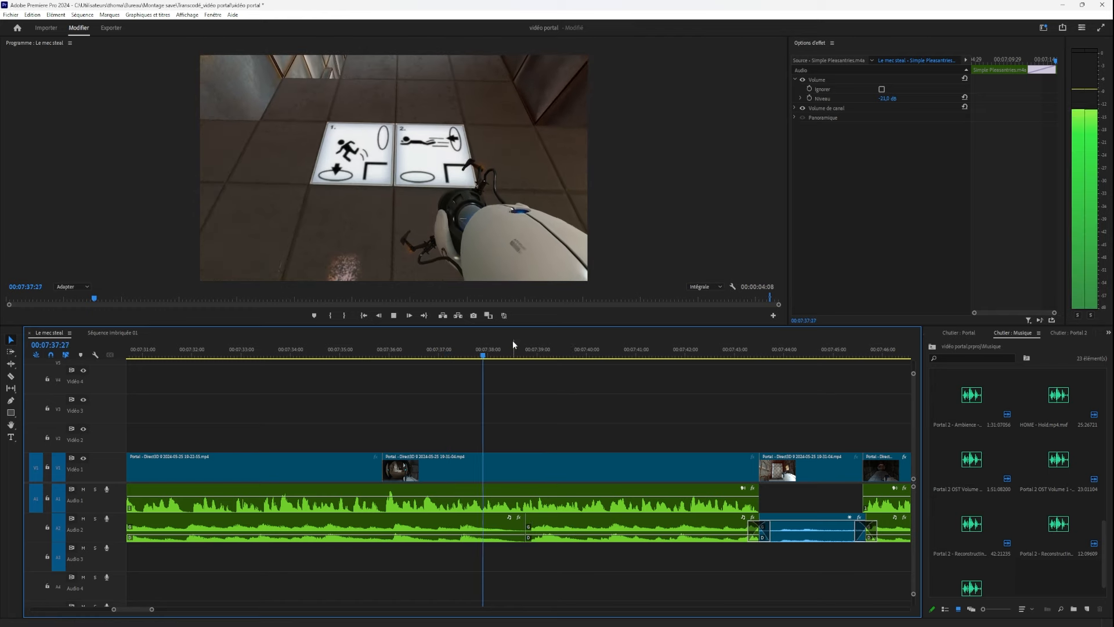
key(space)
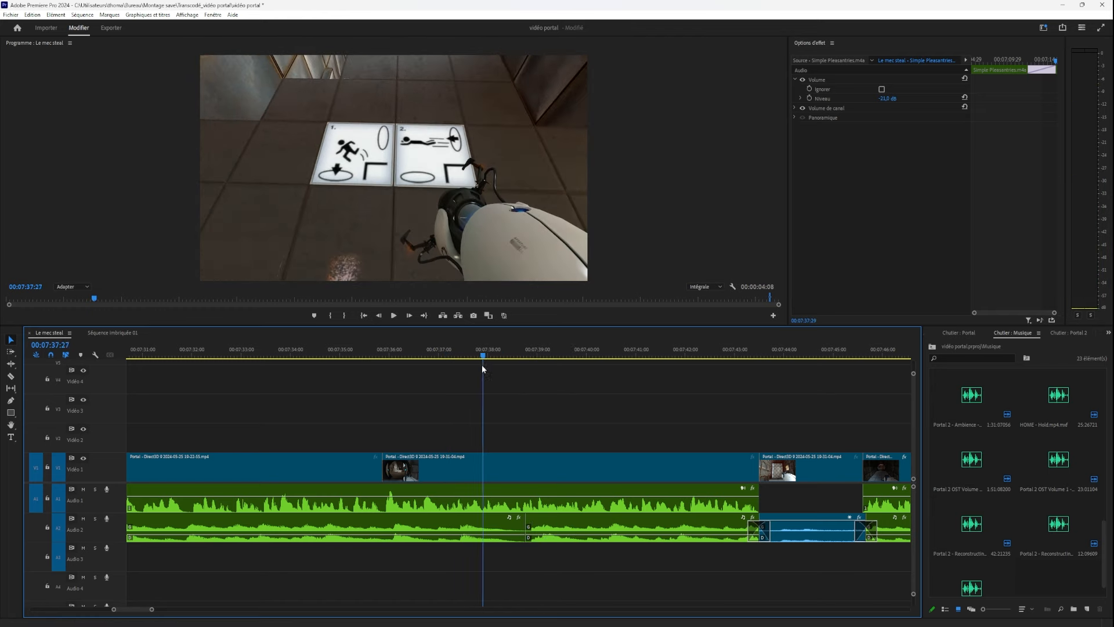
key(Left)
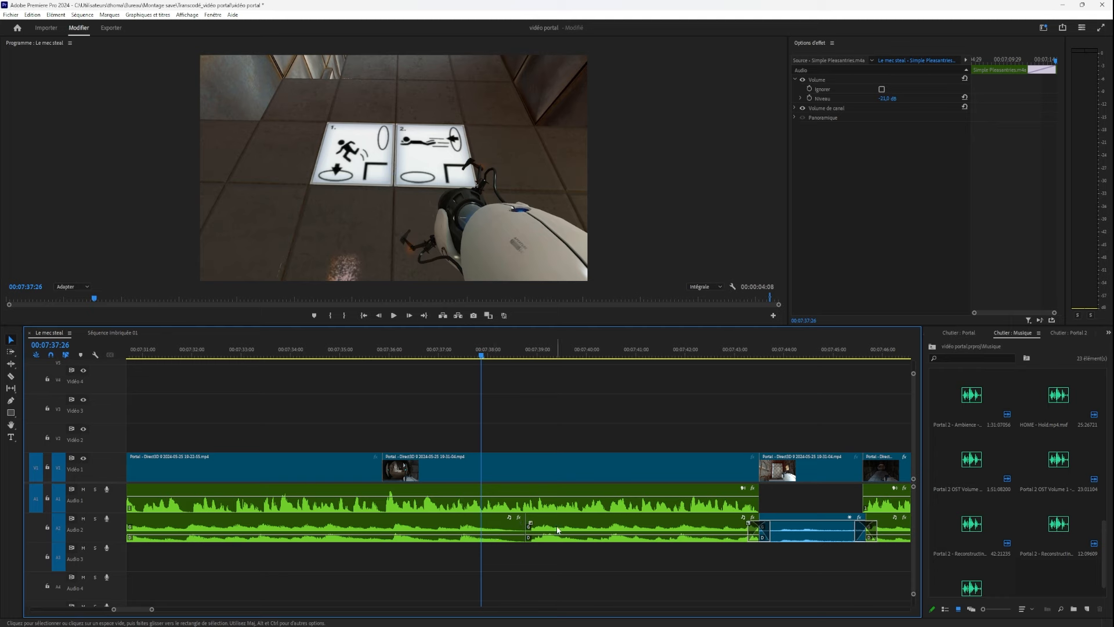
click(650, 350)
key(space)
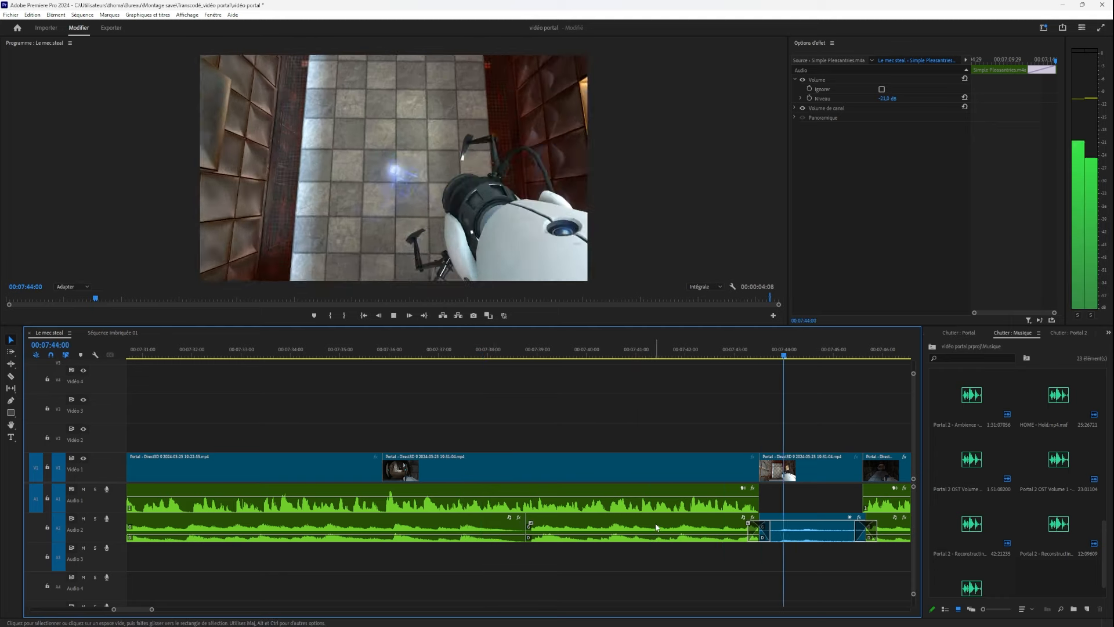
Inspect the frames at 00:07:43:19 and 00:07:45:00 in the maximized program monitor, restoring the layout after each one.
drag(737, 350, 485, 448)
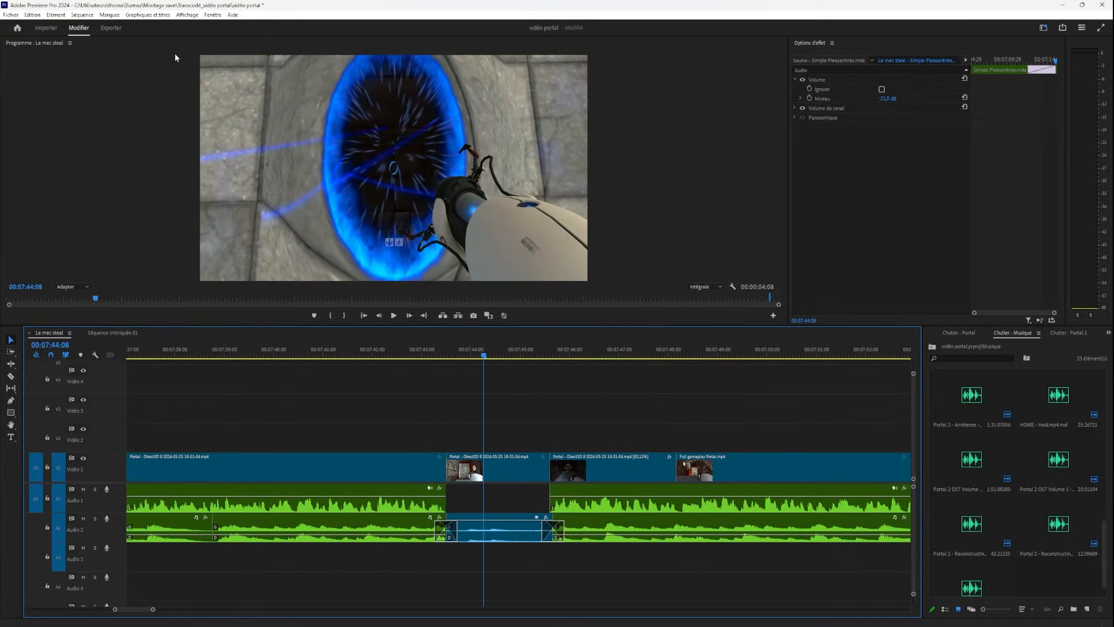
drag(475, 352, 453, 358)
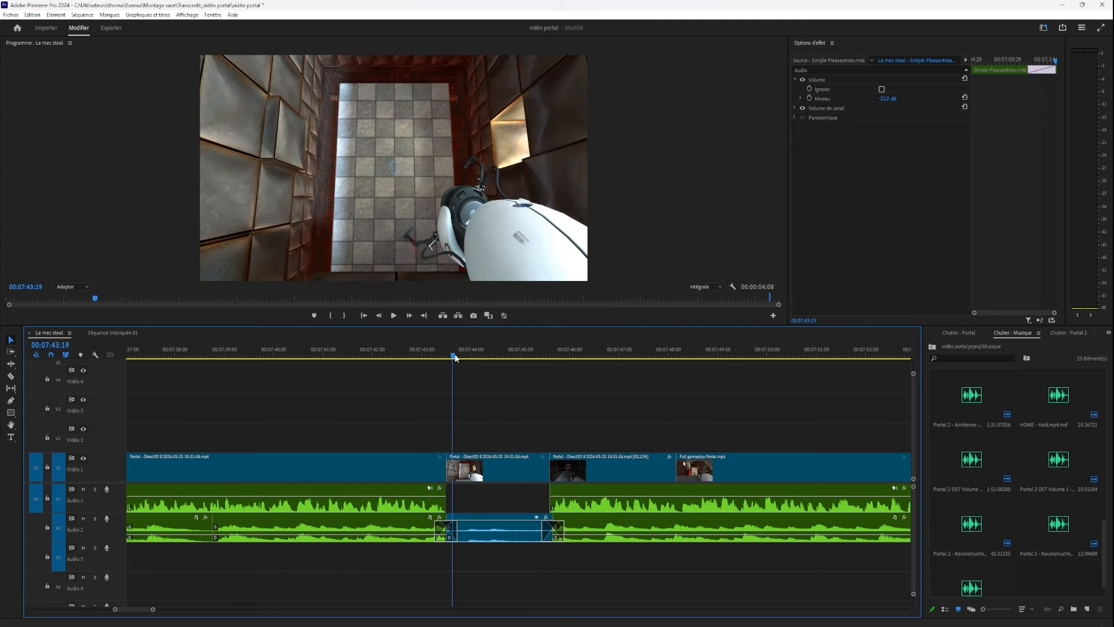
click(231, 49)
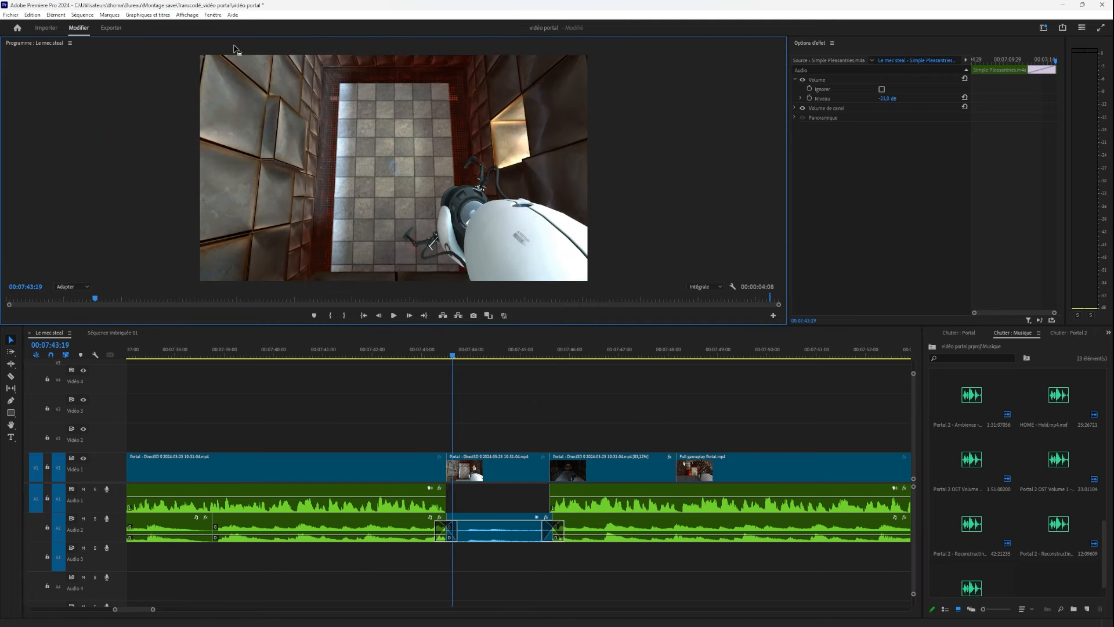
key(grave)
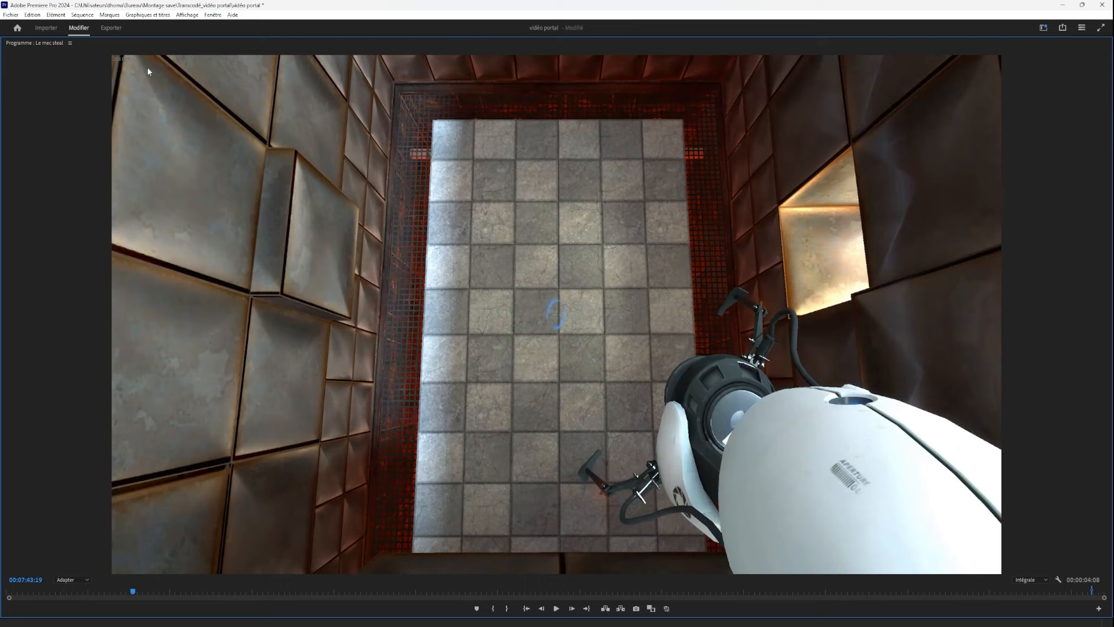
key(grave)
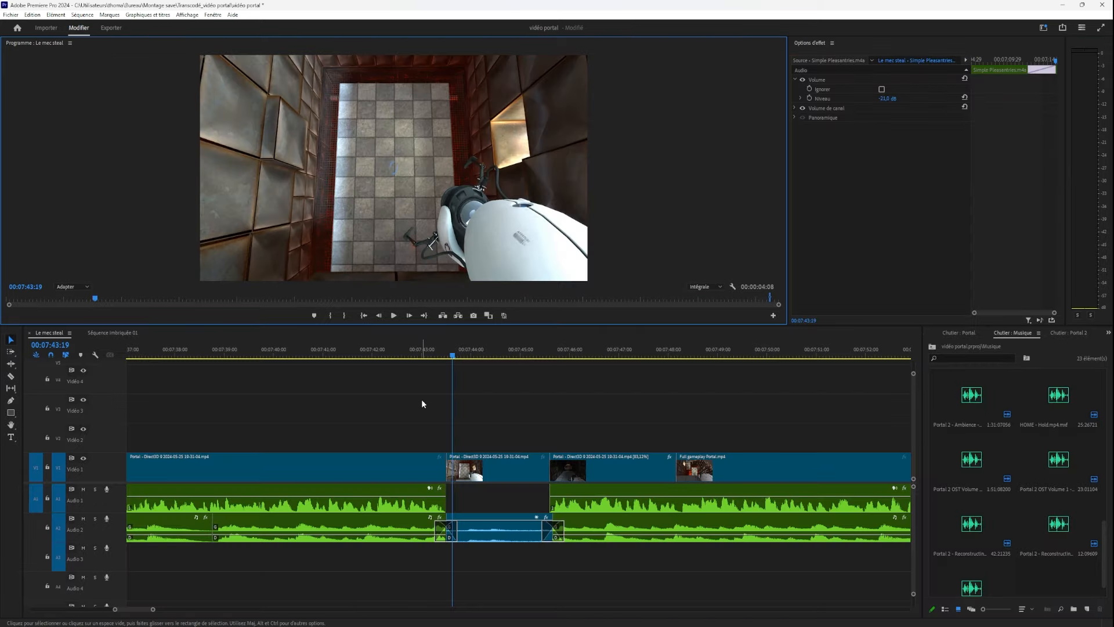
drag(506, 355, 520, 355)
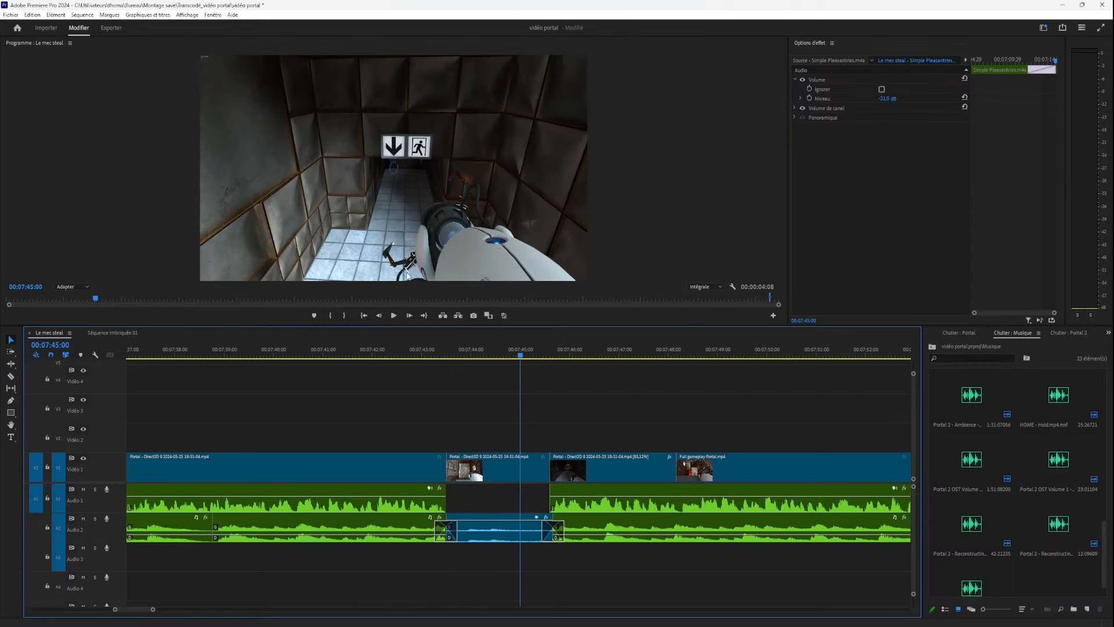
key(grave)
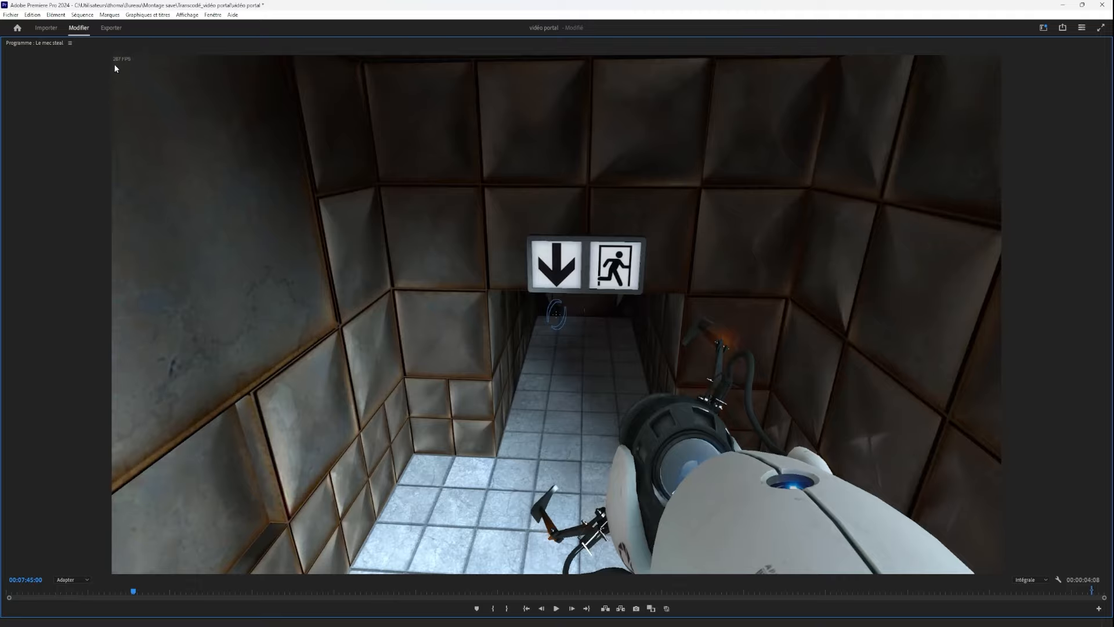
key(grave)
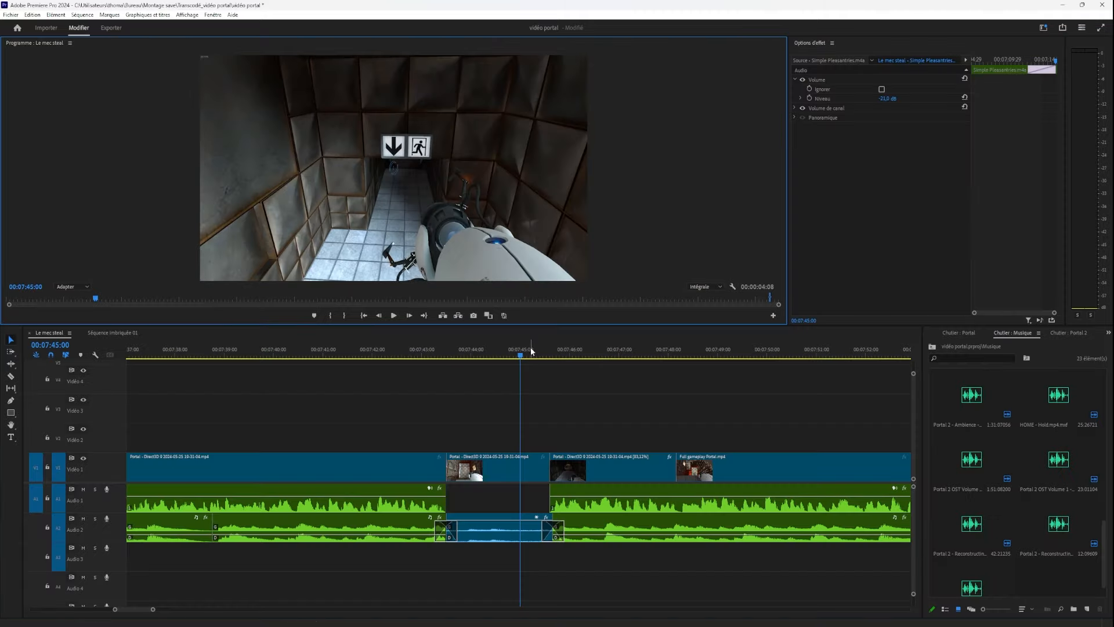
Scrub past the 00:08:01:20 crossfade, play from about 00:08:13 to 00:08:17:06, and select the Simple Pleasantries.m4a clip there.
drag(530, 350, 638, 505)
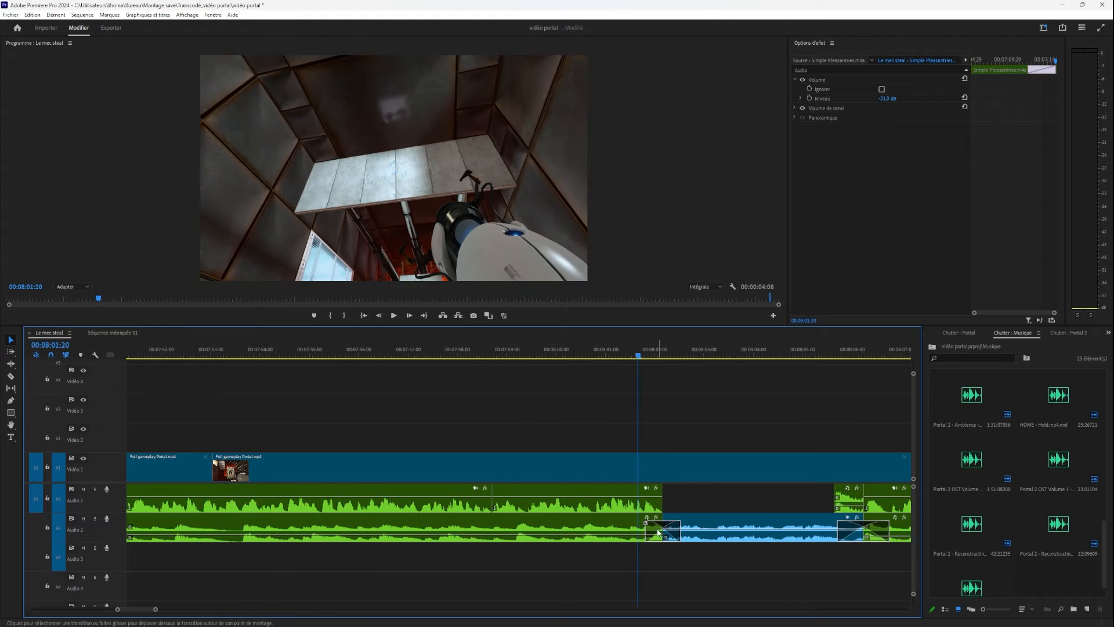
drag(605, 352, 644, 383)
scroll(629, 461, down, 8)
click(374, 347)
key(space)
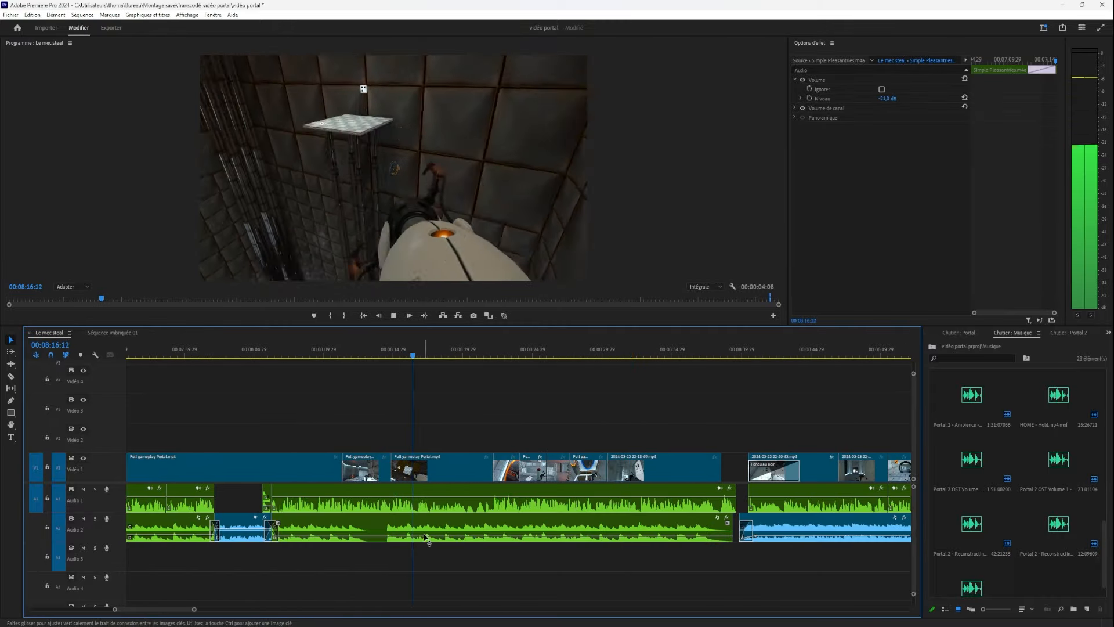
click(422, 539)
click(556, 509)
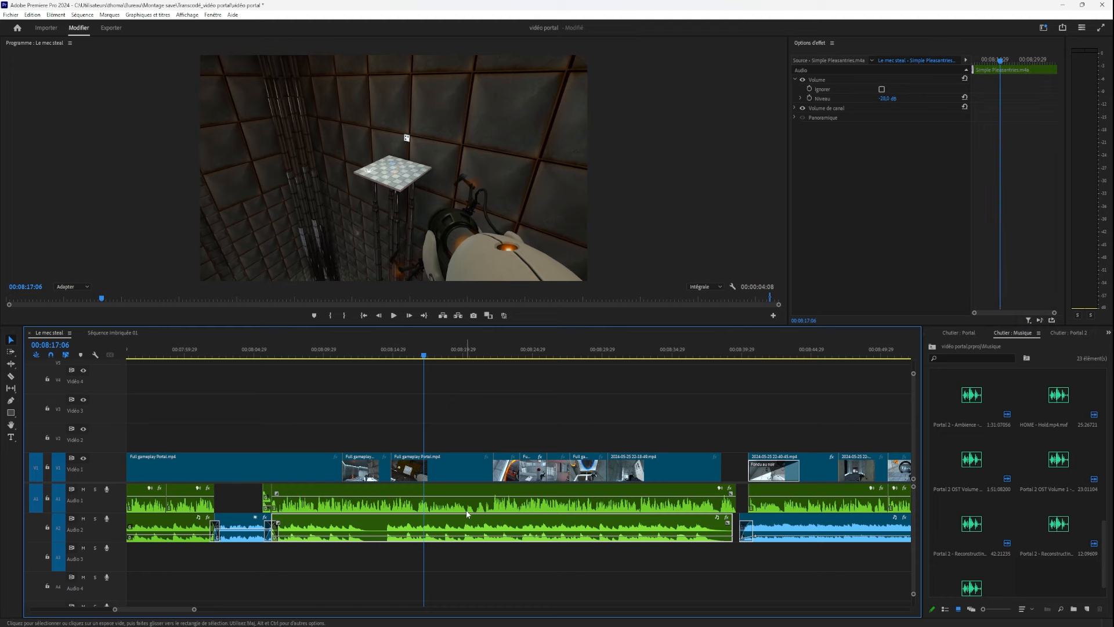
Scrub to the pause at 00:08:39:09, deselect the music clip, and return the playhead to 00:08:34:02.
drag(537, 350, 551, 429)
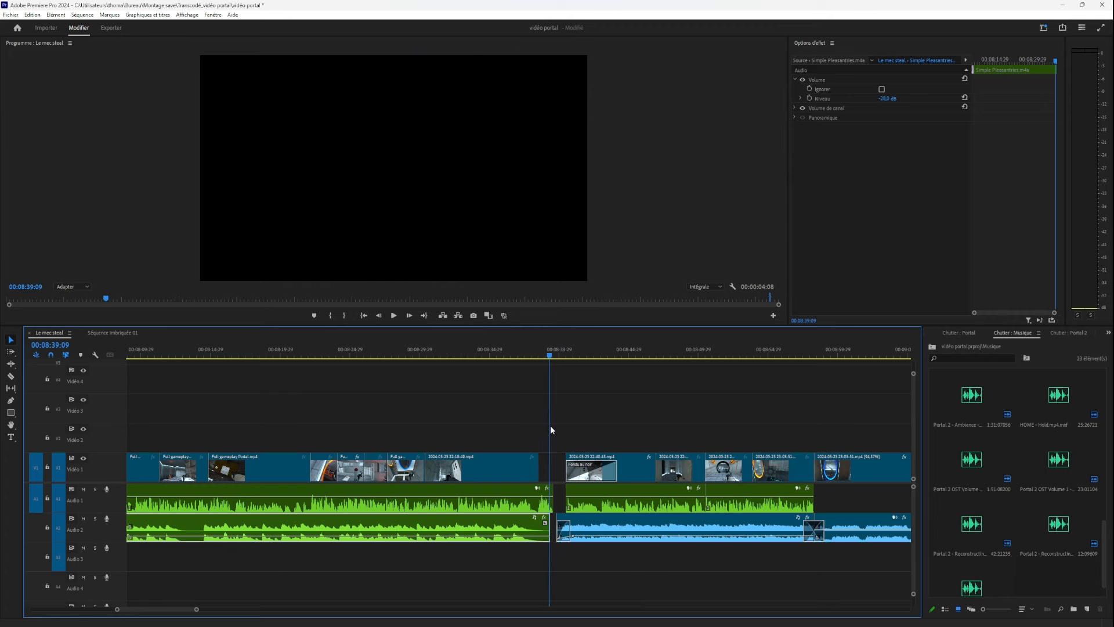
click(531, 438)
click(476, 355)
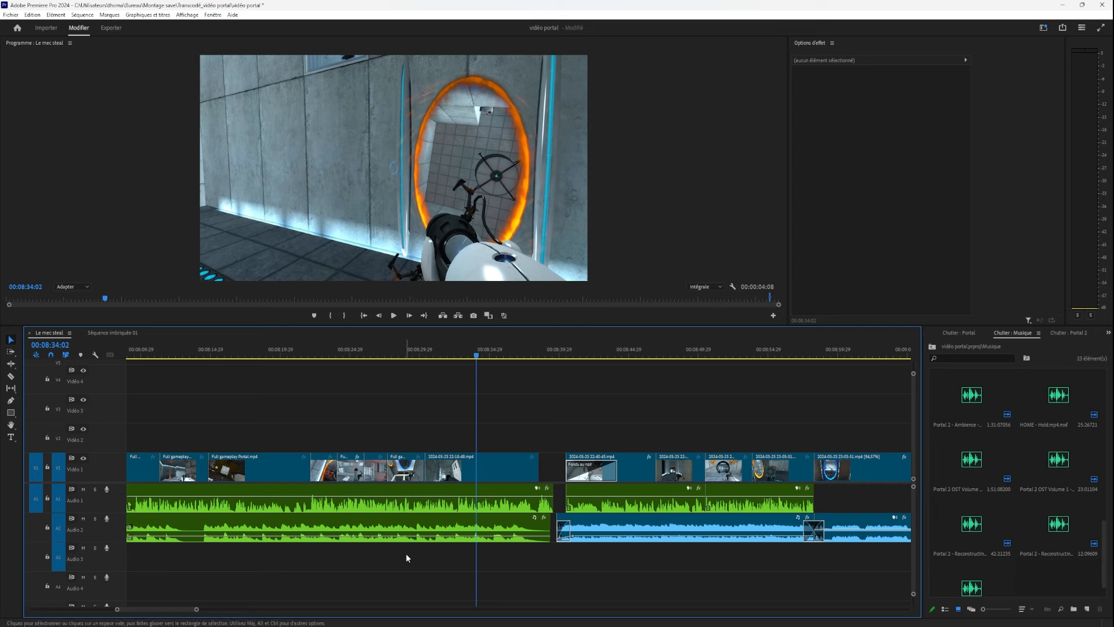
Select the Simple Pleasantries.m4a clip, play from 00:08:30:07 to review the passage before the pause, and scrub back from 00:08:38:00 to 00:08:36:22.
click(407, 536)
click(424, 349)
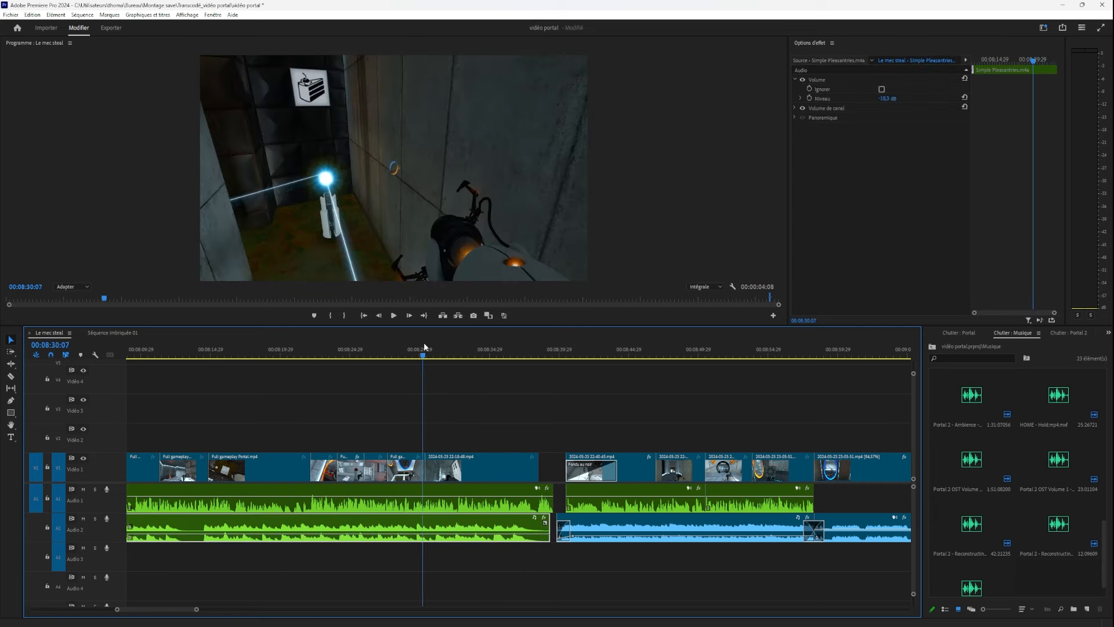
key(space)
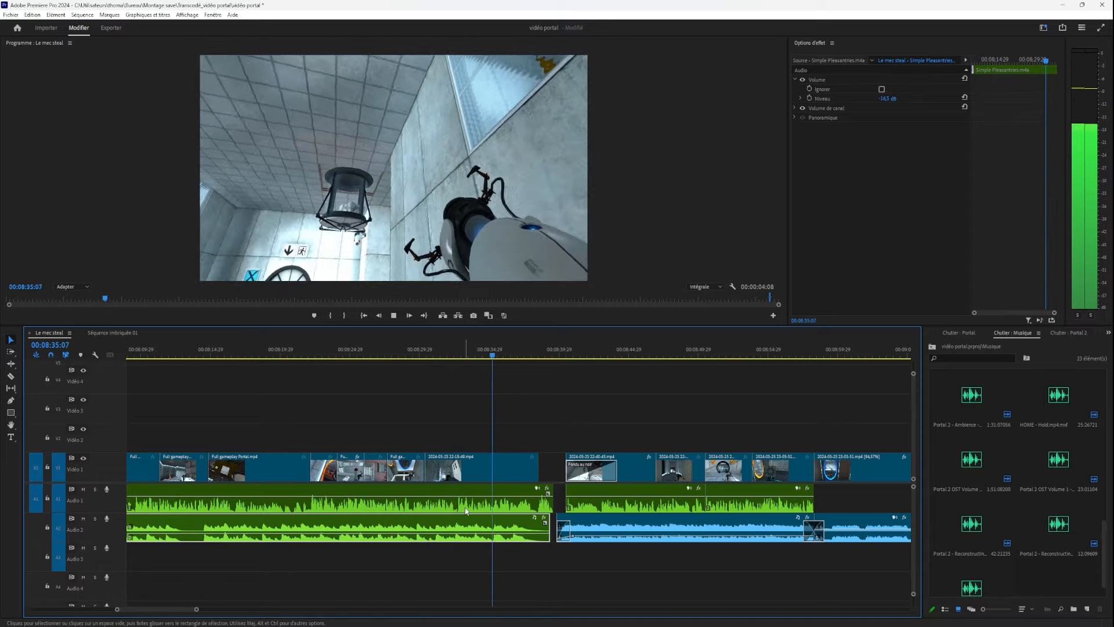
mouse_move(477, 357)
mouse_down()
mouse_move(446, 357)
mouse_move(497, 357)
mouse_up()
key(space)
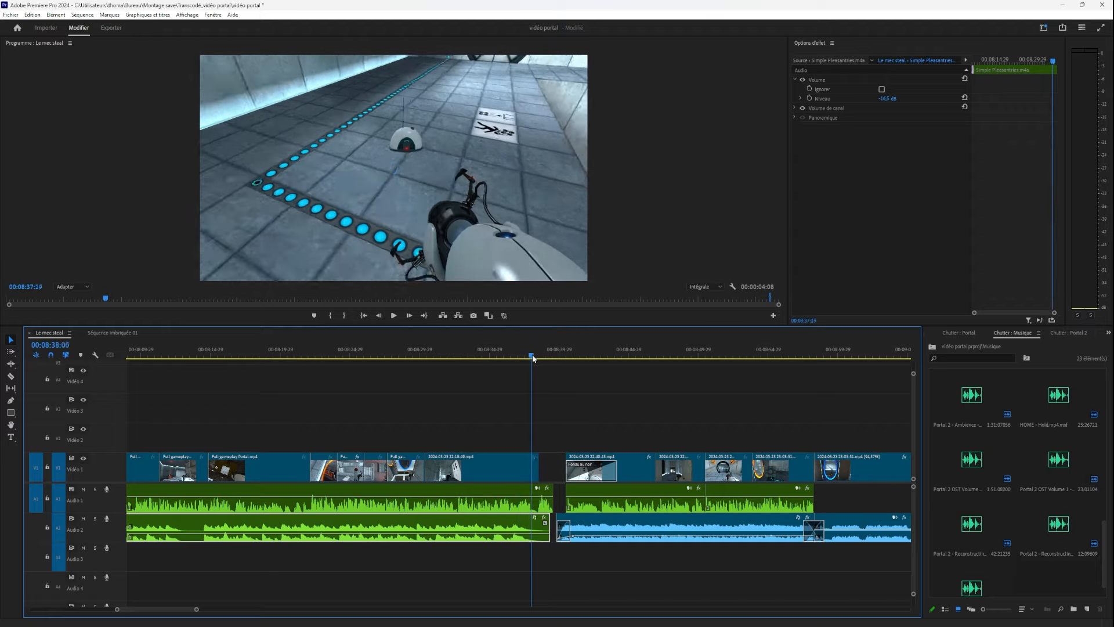
mouse_move(521, 357)
mouse_down()
mouse_move(421, 366)
mouse_move(514, 376)
mouse_up()
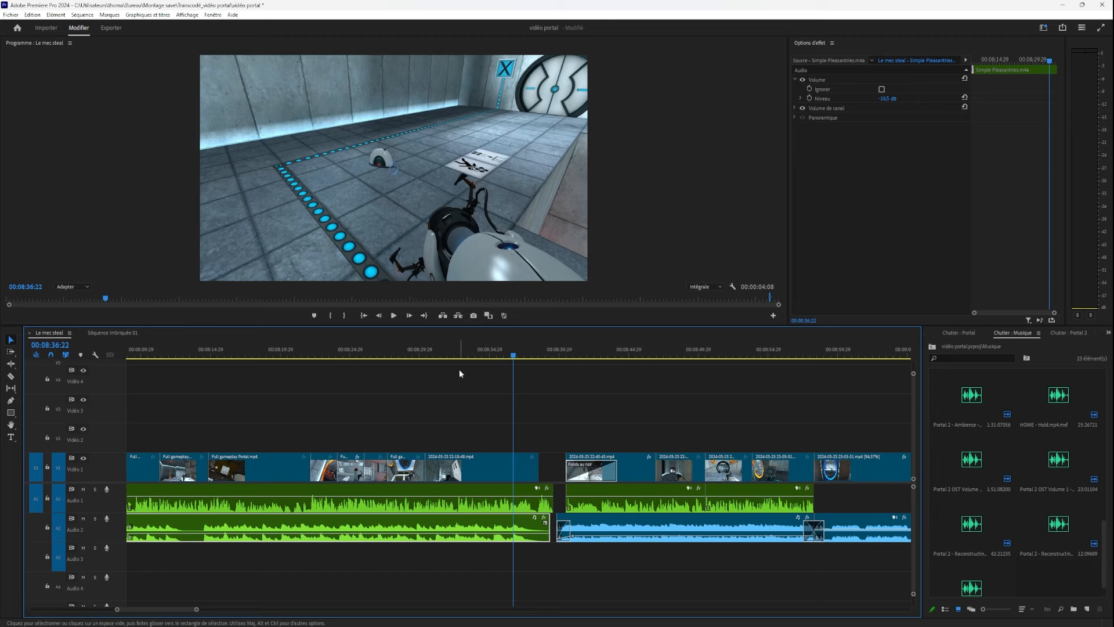
Try lifting the last gameplay clip before the pause to Video 2, undo it, and scrub its frames from 00:08:32:23 to 00:08:36:26.
drag(462, 466, 459, 436)
key(ctrl+z)
mouse_move(443, 354)
mouse_down()
mouse_move(484, 354)
mouse_move(459, 357)
mouse_up()
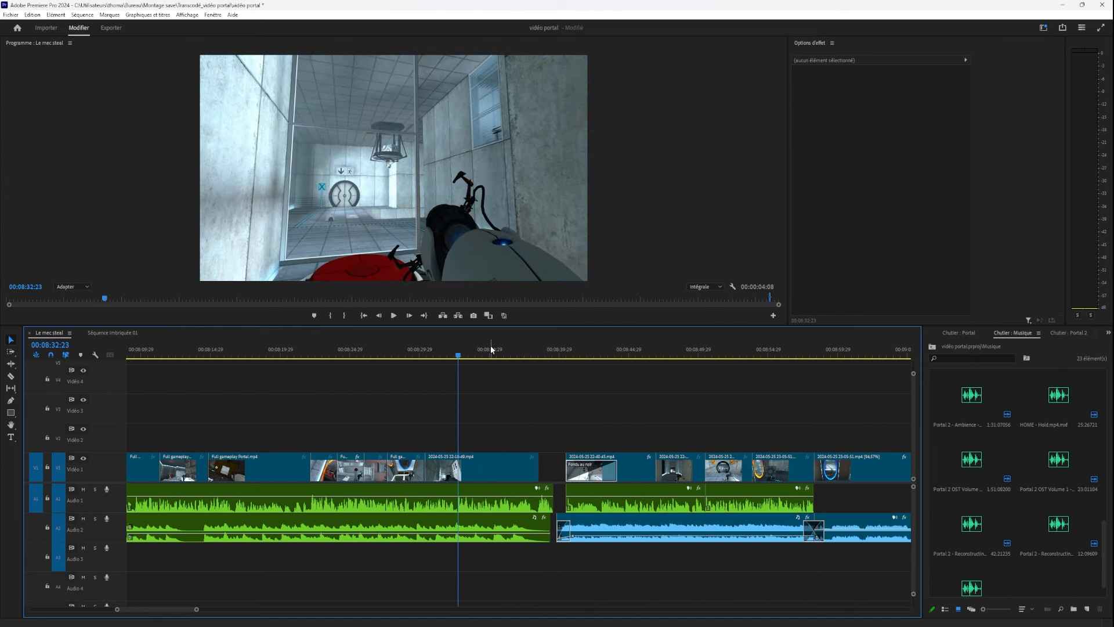
drag(464, 355, 468, 355)
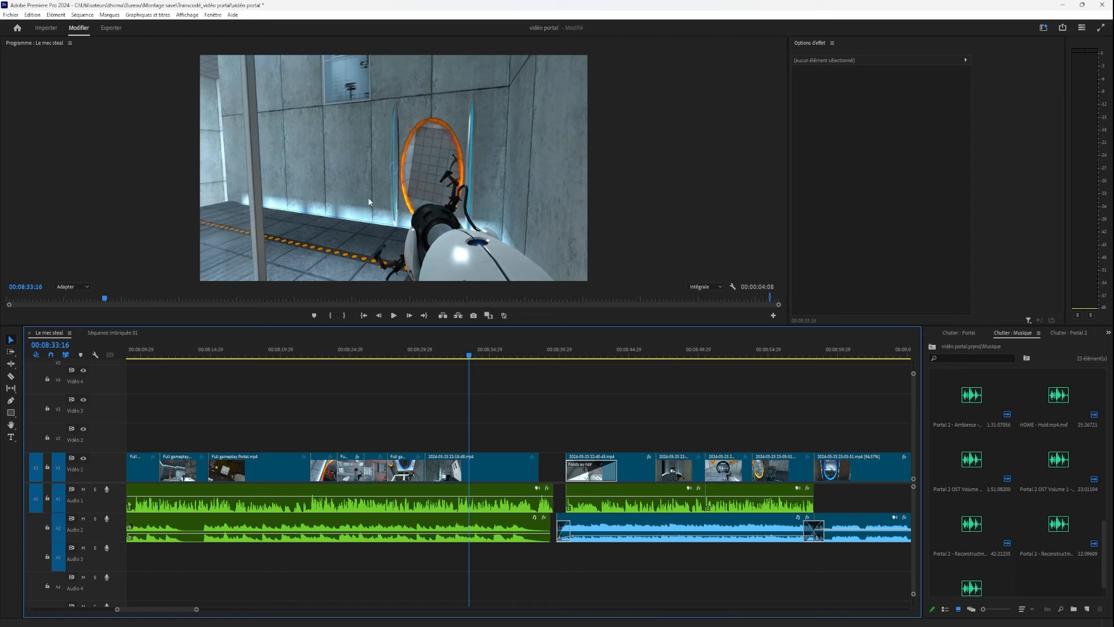
drag(470, 356, 513, 360)
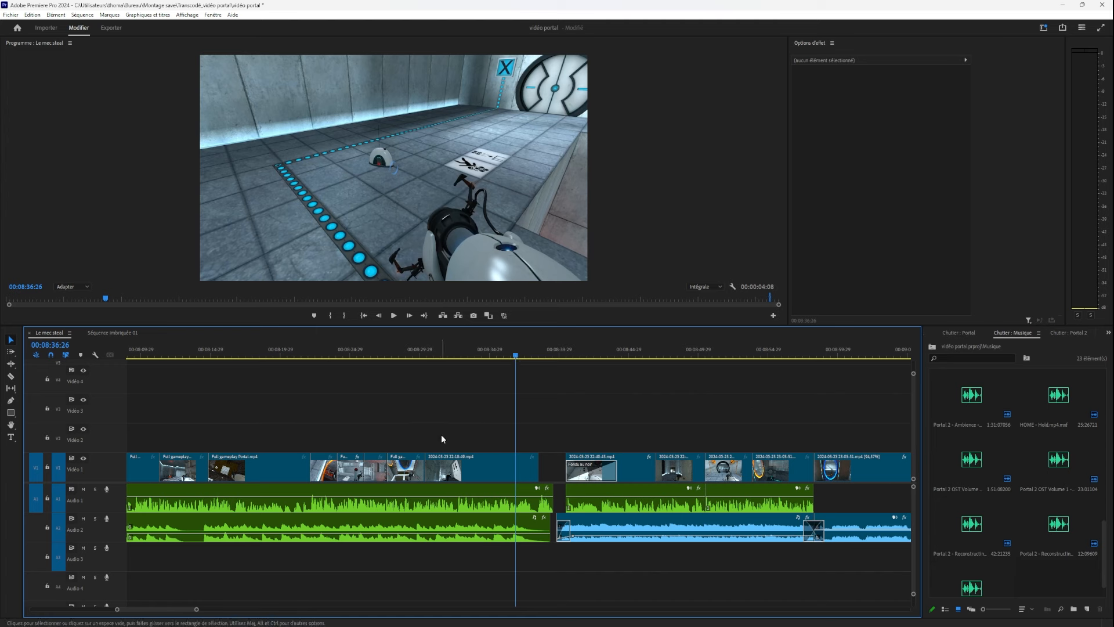
Review the gameplay footage and audio from about 8:30 to the end of the shot before the gap near 8:38.
drag(424, 351, 432, 350)
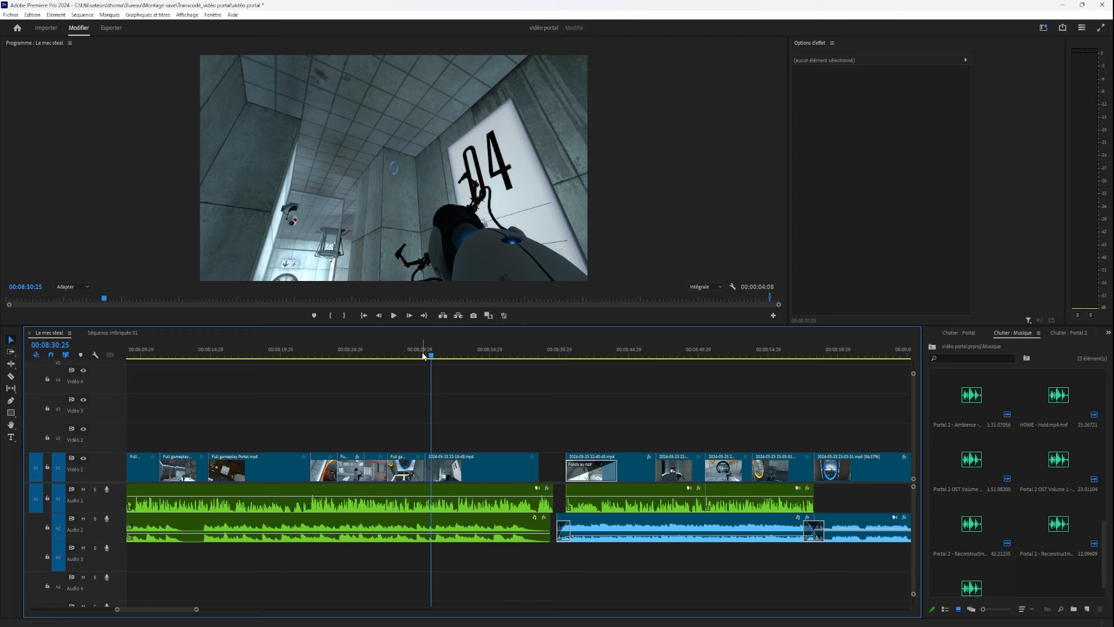
drag(413, 359, 515, 351)
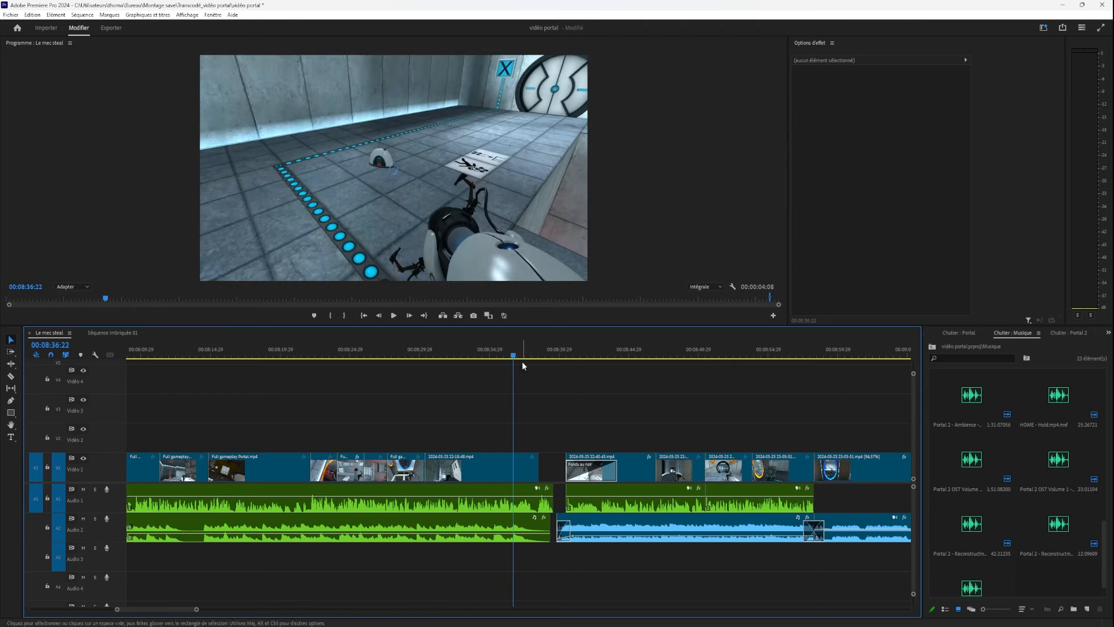
key(space)
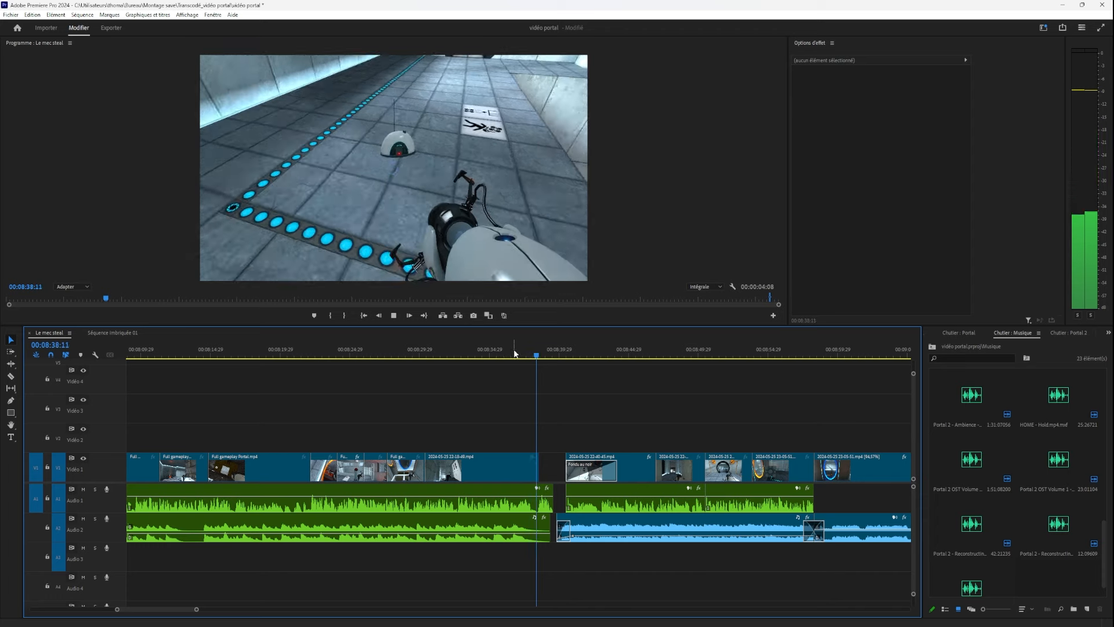
key(space)
key(equal)
key(equal)
key(equal)
key(equal)
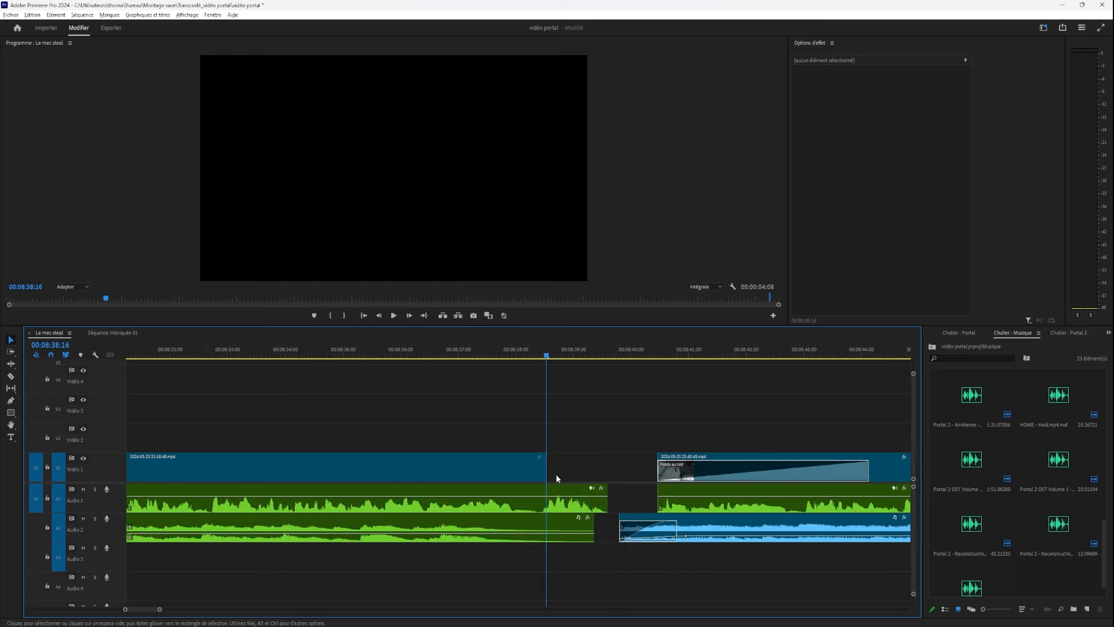
Adjust the volume line of the Mysterious Forest music clip on Audio 2 and play back its entrance after the gap.
drag(533, 355, 605, 409)
scroll(517, 446, down, 2)
scroll(525, 454, up, 4)
scroll(549, 427, down, 4)
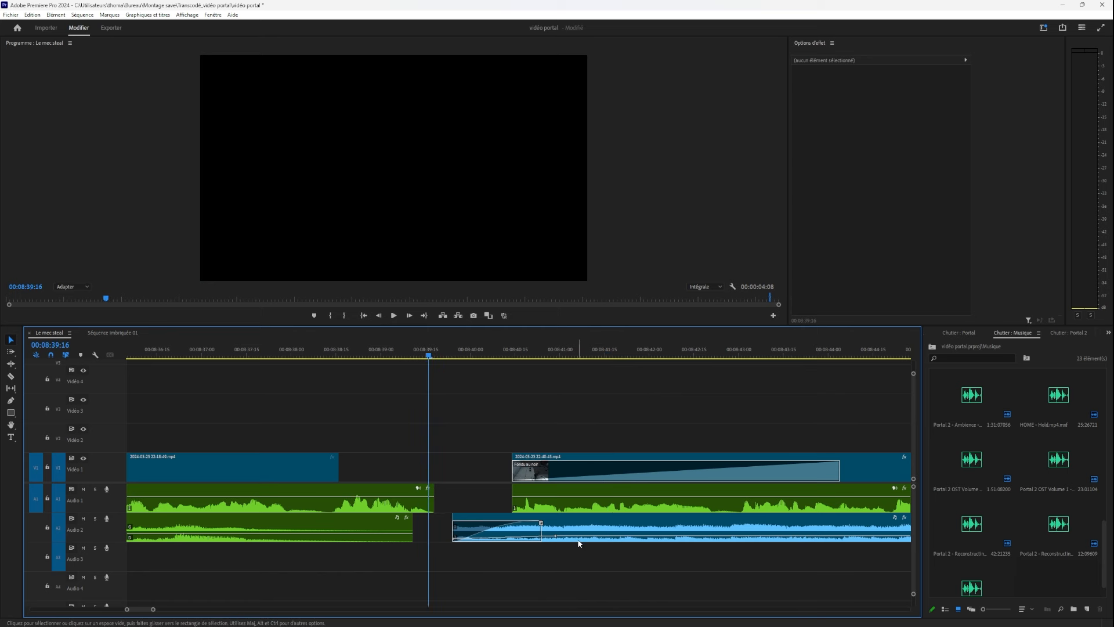
drag(579, 536, 576, 531)
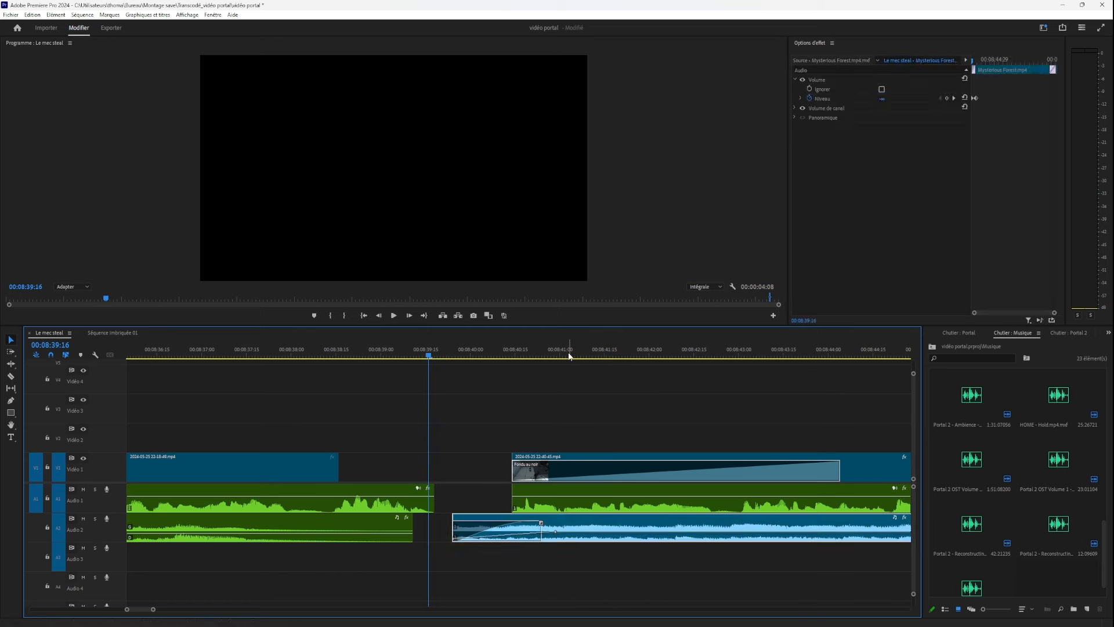
key(space)
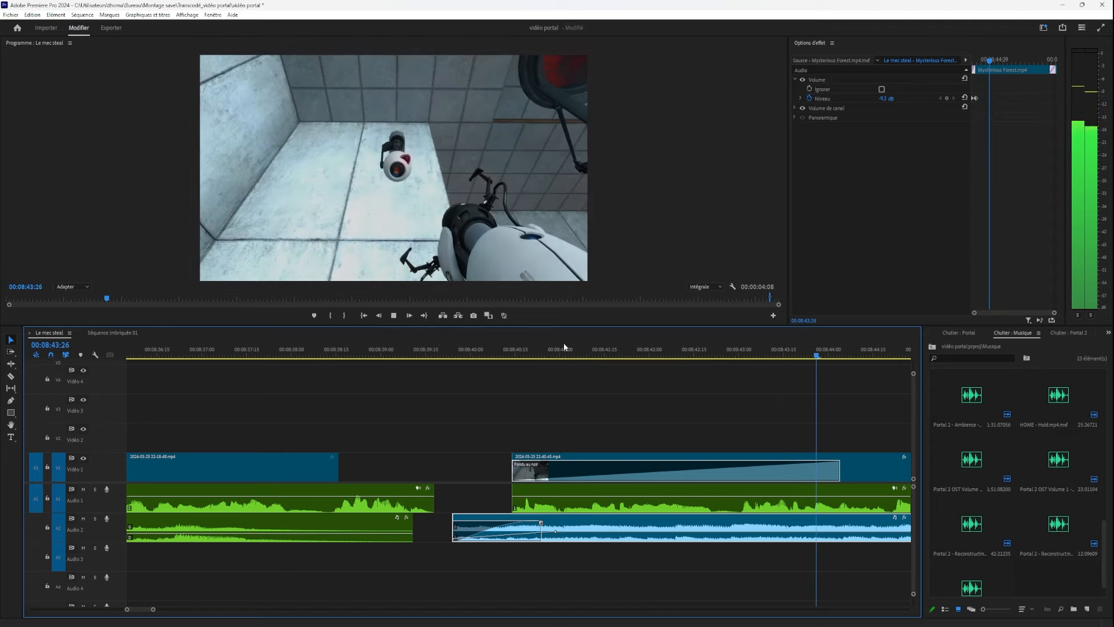
click(357, 351)
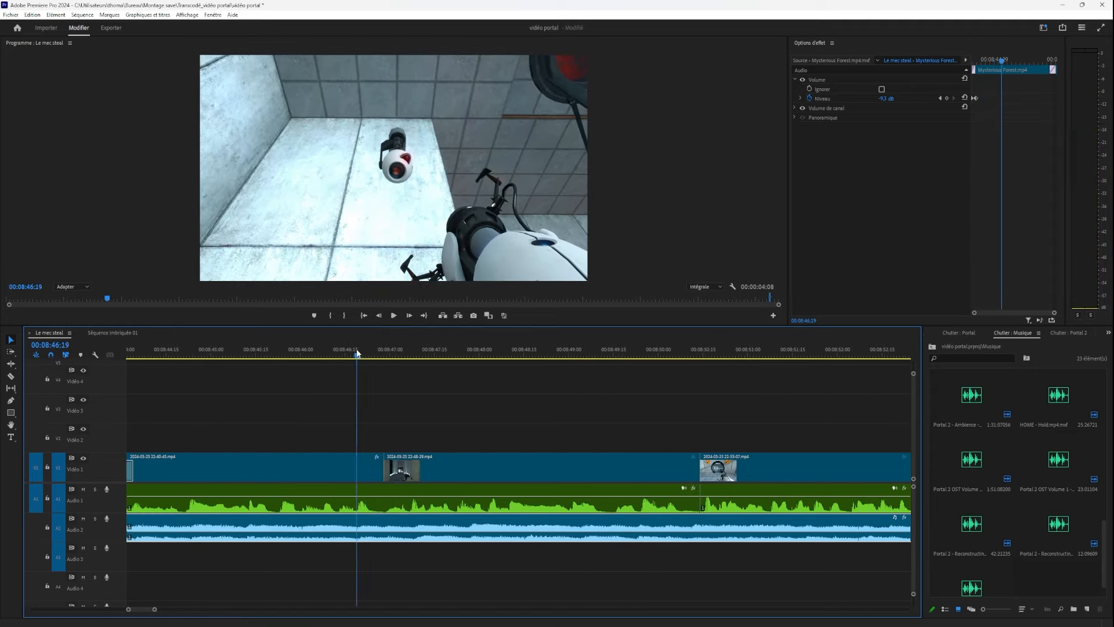
click(352, 349)
drag(352, 350, 6, 374)
key(space)
scroll(324, 412, down, 10)
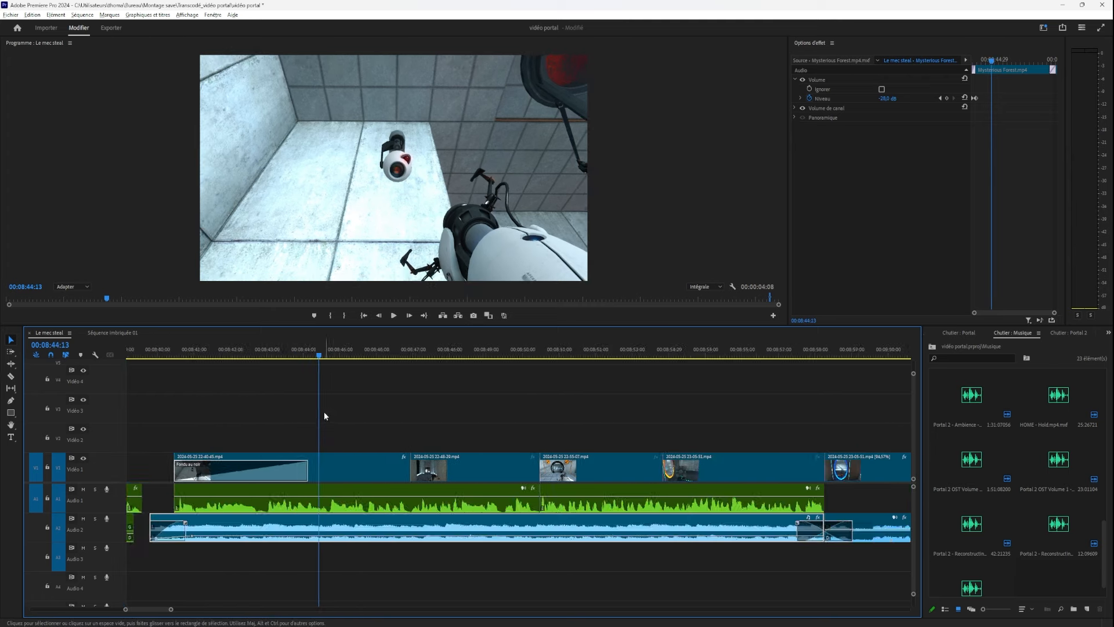
Examine the music transitions on Audio 2 from about 7:56 to 9:23, playing back the passage around 9:06.
drag(262, 347, 227, 400)
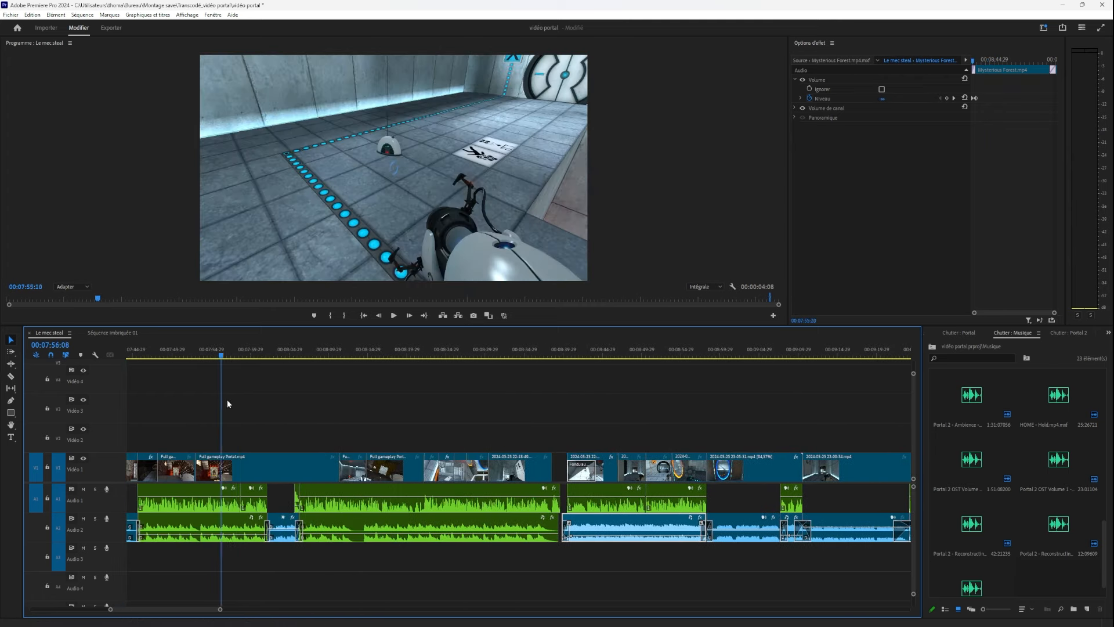
drag(307, 413, 777, 433)
drag(587, 438, 603, 455)
scroll(592, 519, up, 3)
scroll(672, 521, down, 3)
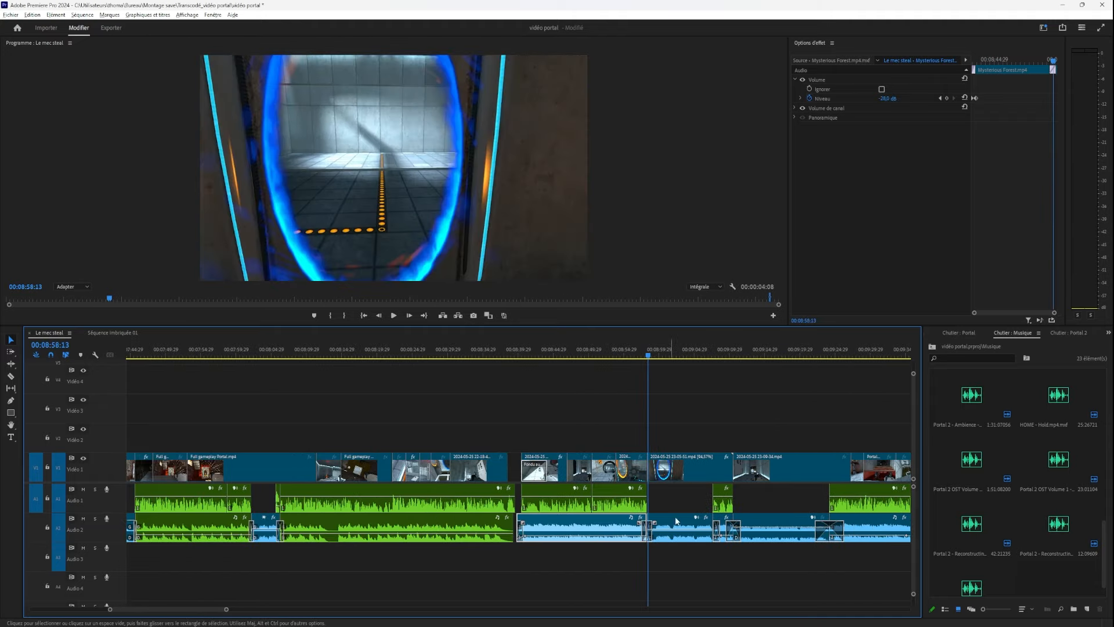
drag(709, 361, 490, 428)
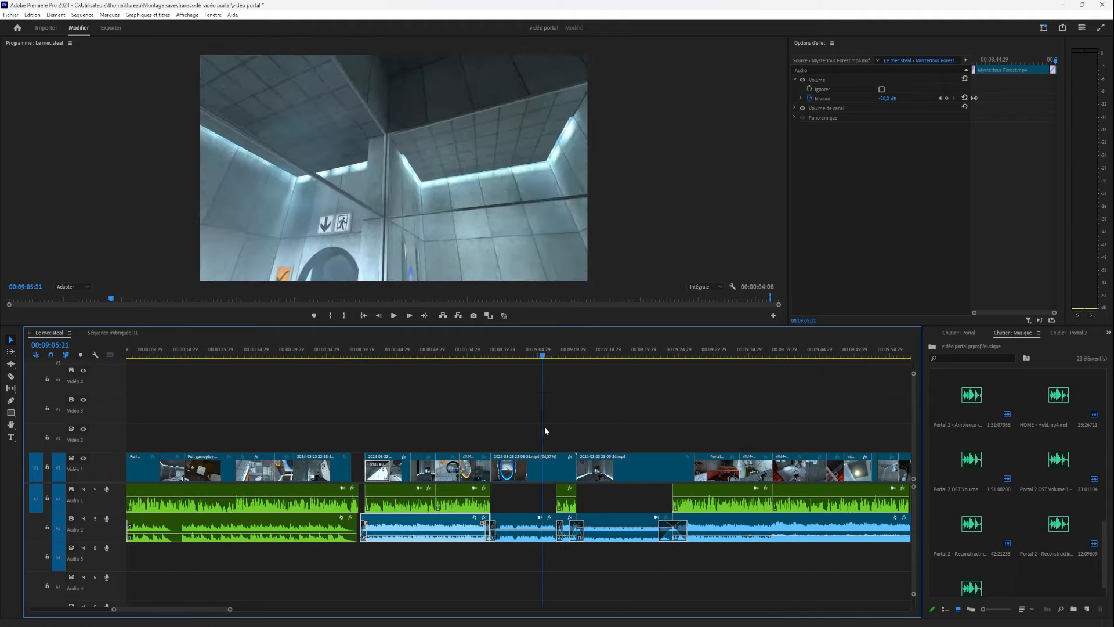
scroll(544, 431, up, 3)
key(space)
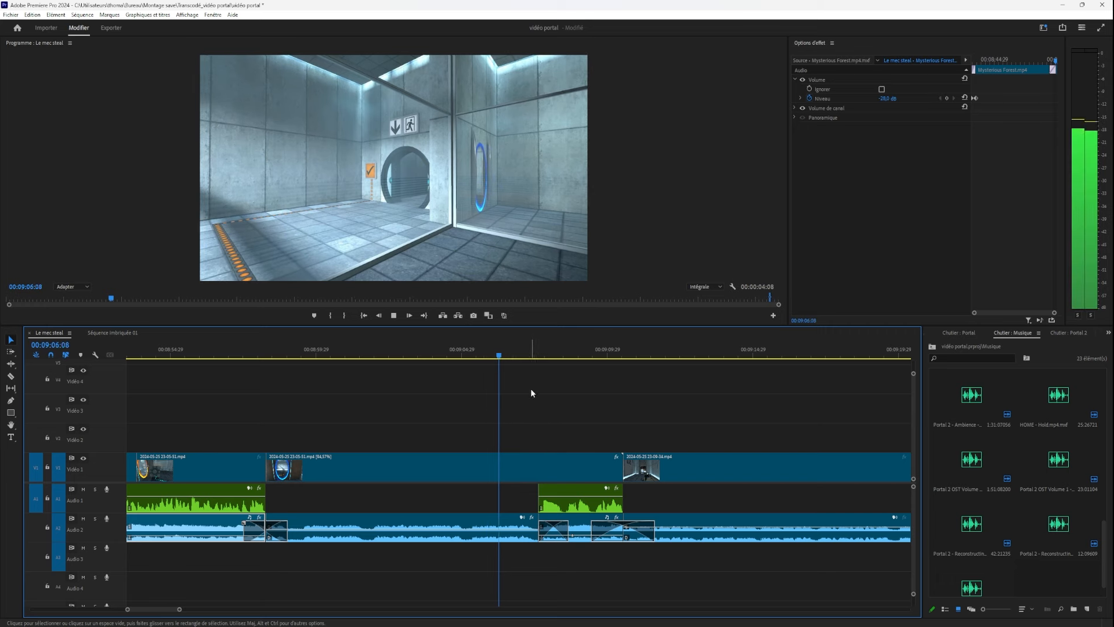
click(554, 355)
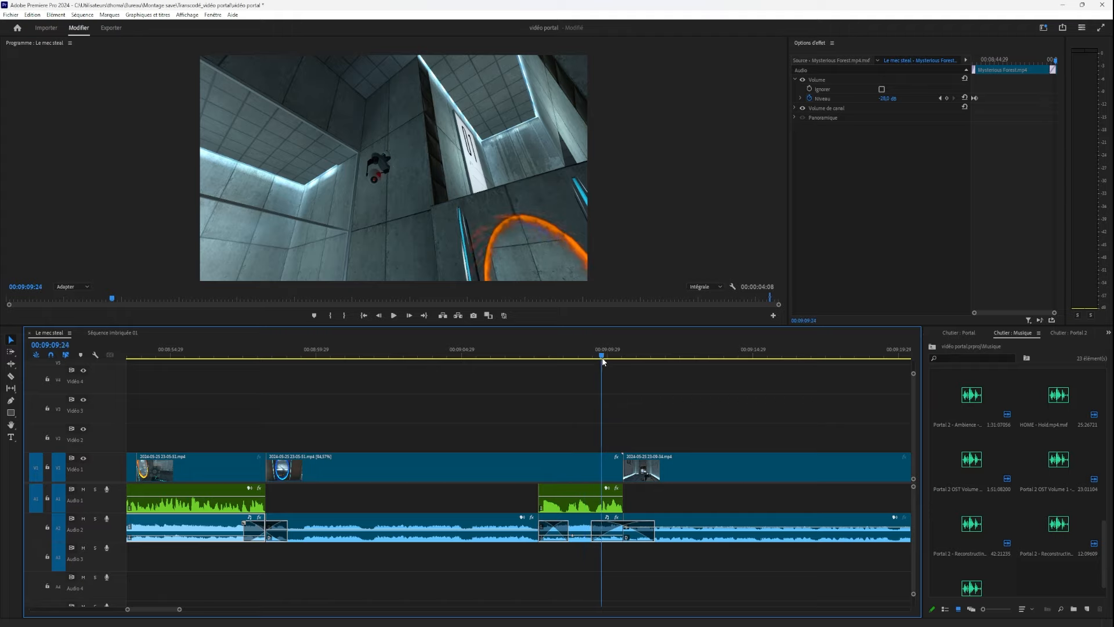
drag(536, 364, 574, 507)
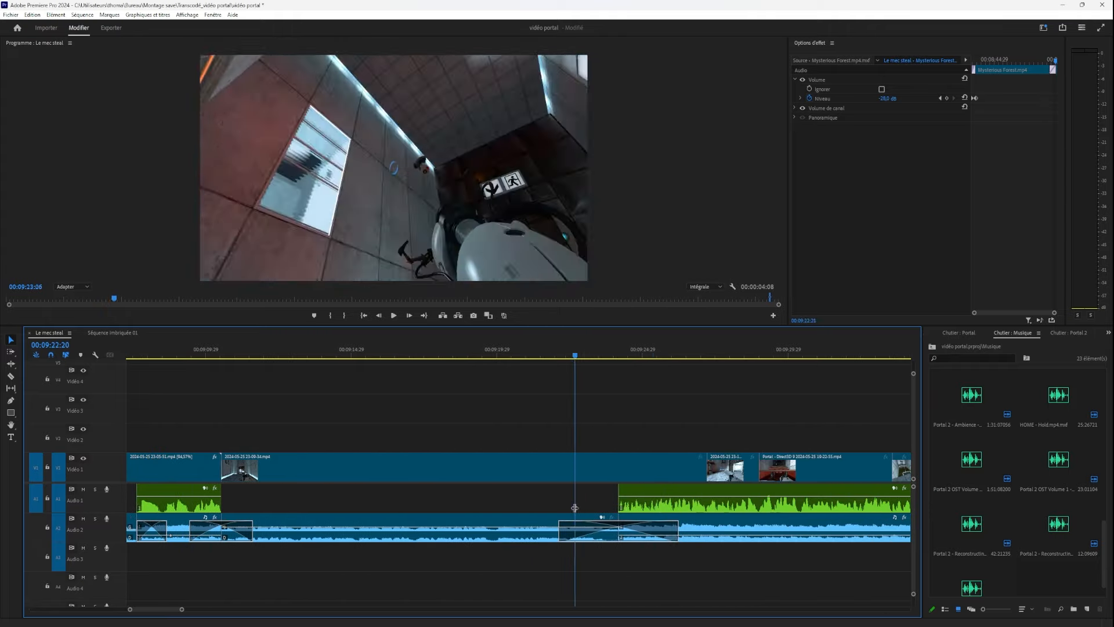
Check the following music sections from about 9:23 up to the overlapping Audio 2 and Audio 3 fades, playing back near 10:58.
scroll(558, 494, down, 5)
drag(658, 355, 751, 367)
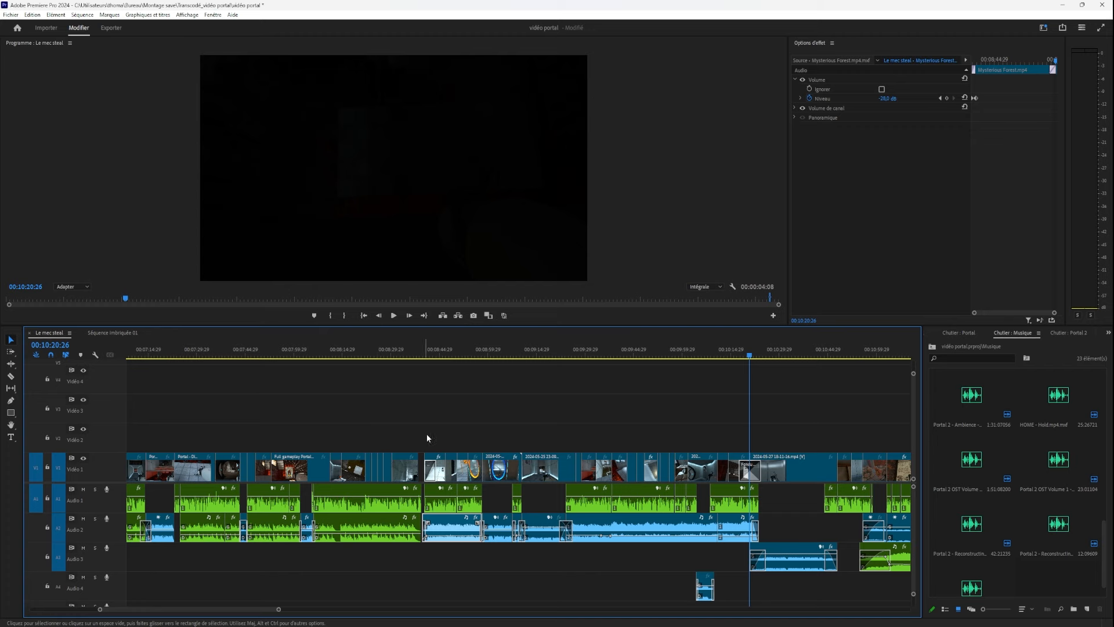
drag(427, 429, 717, 482)
drag(774, 432, 659, 416)
click(598, 355)
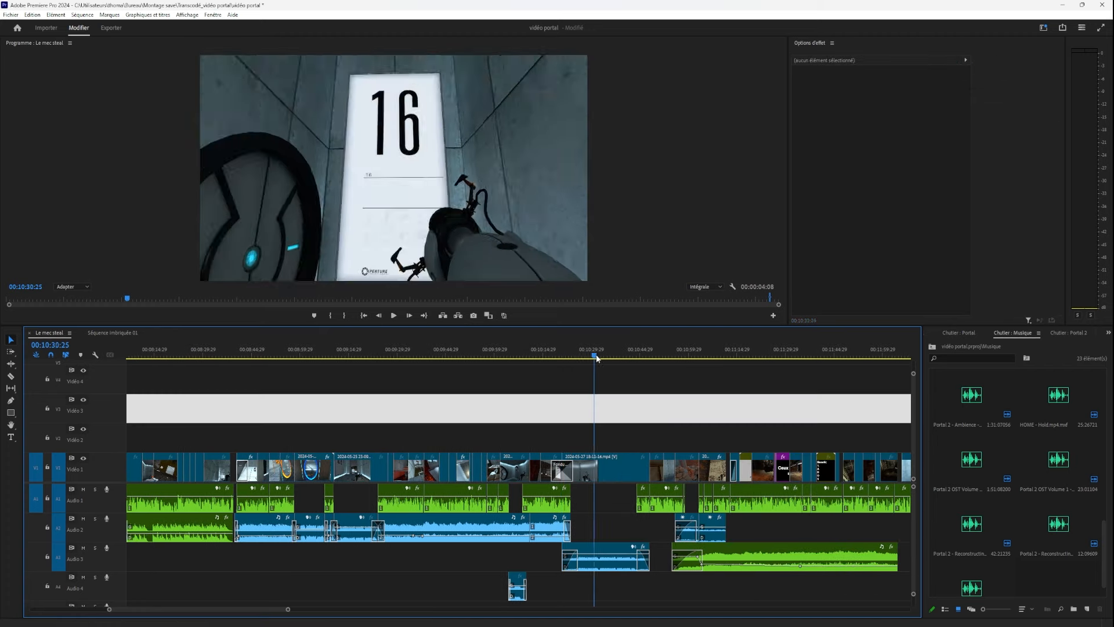
drag(596, 357, 668, 356)
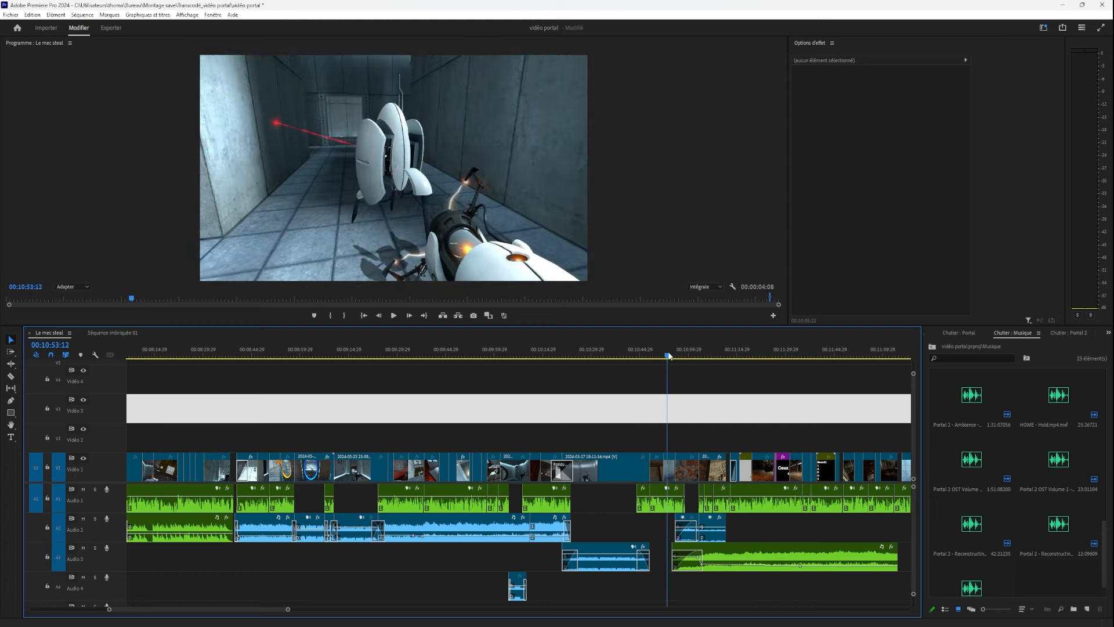
scroll(739, 507, up, 6)
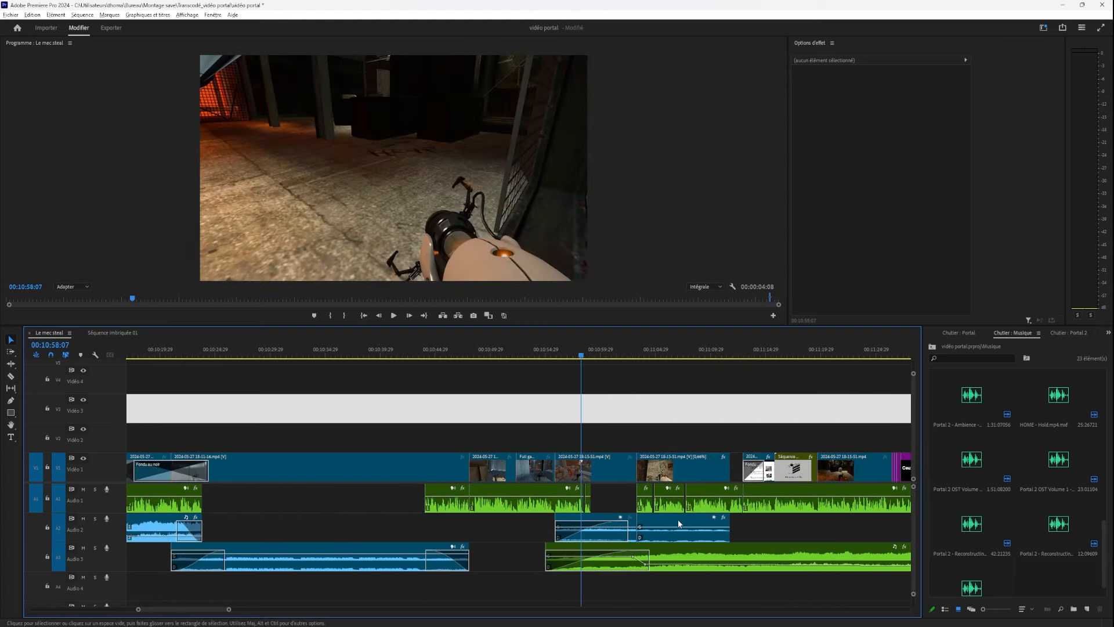
mouse_move(585, 356)
mouse_down()
mouse_move(621, 355)
mouse_move(594, 360)
mouse_up()
key(space)
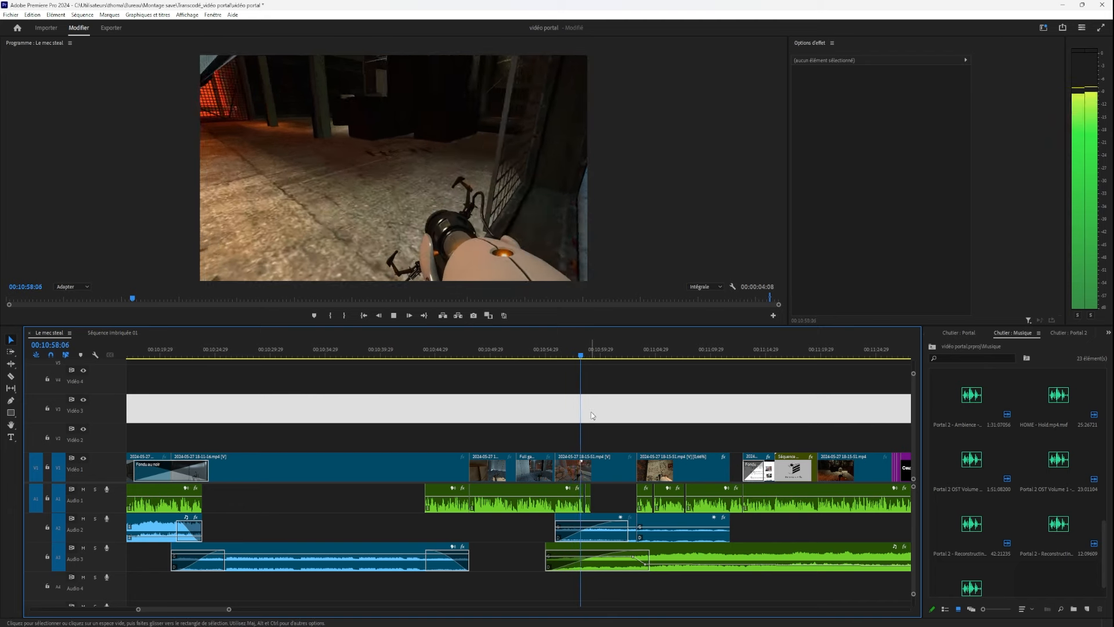
key(space)
Shift the volume keyframes of the Portal Soundtrack clip on Audio 3 so its volume drop starts just after 11:03.
key(equal)
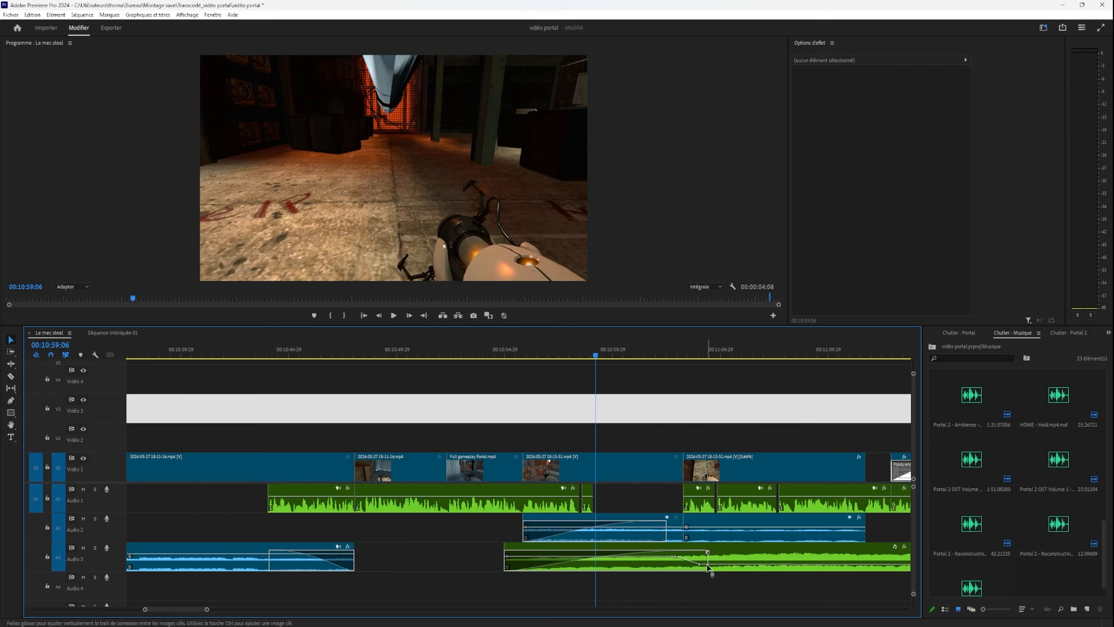
drag(635, 355, 676, 355)
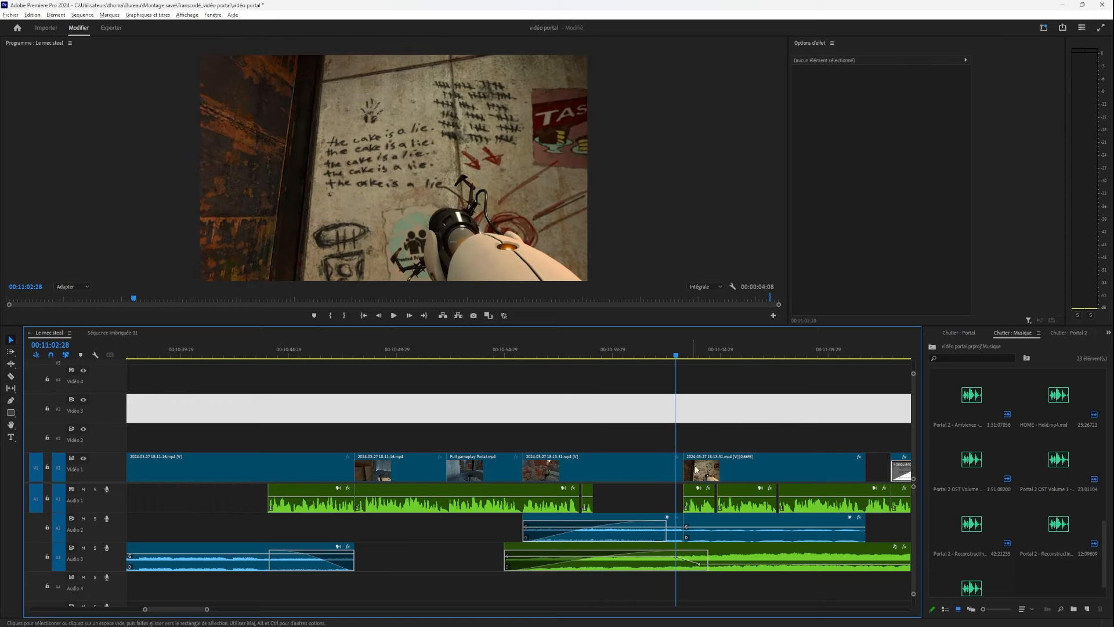
key(equal)
key(equal)
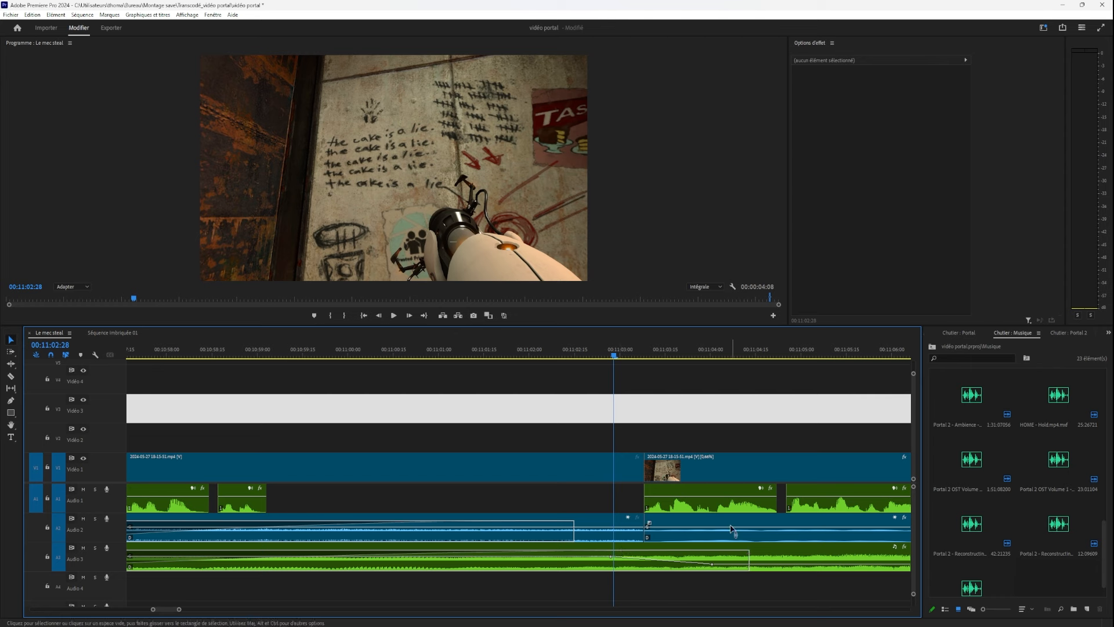
click(736, 568)
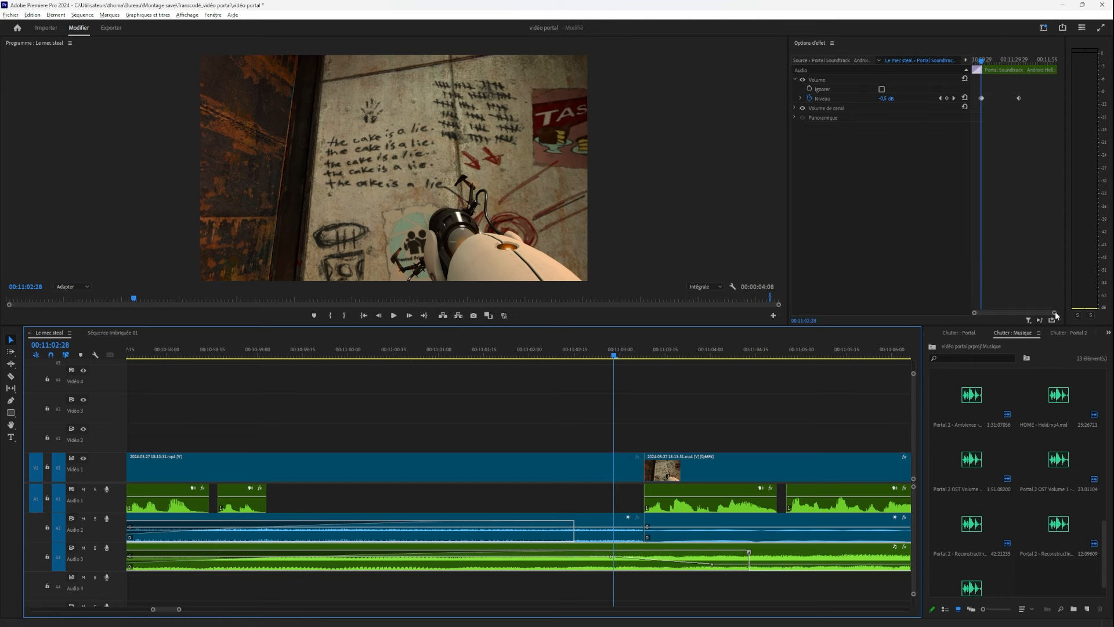
drag(1055, 313, 1026, 311)
drag(1010, 99, 1024, 98)
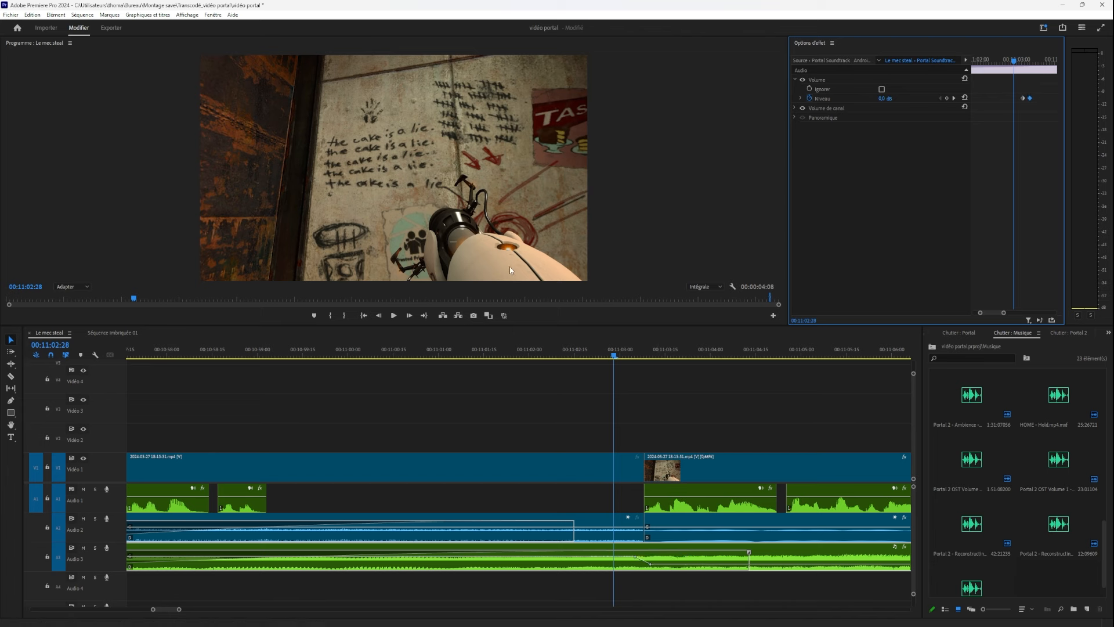
Play back the Portal Soundtrack music leading up to the volume drop near 11:03.
click(488, 345)
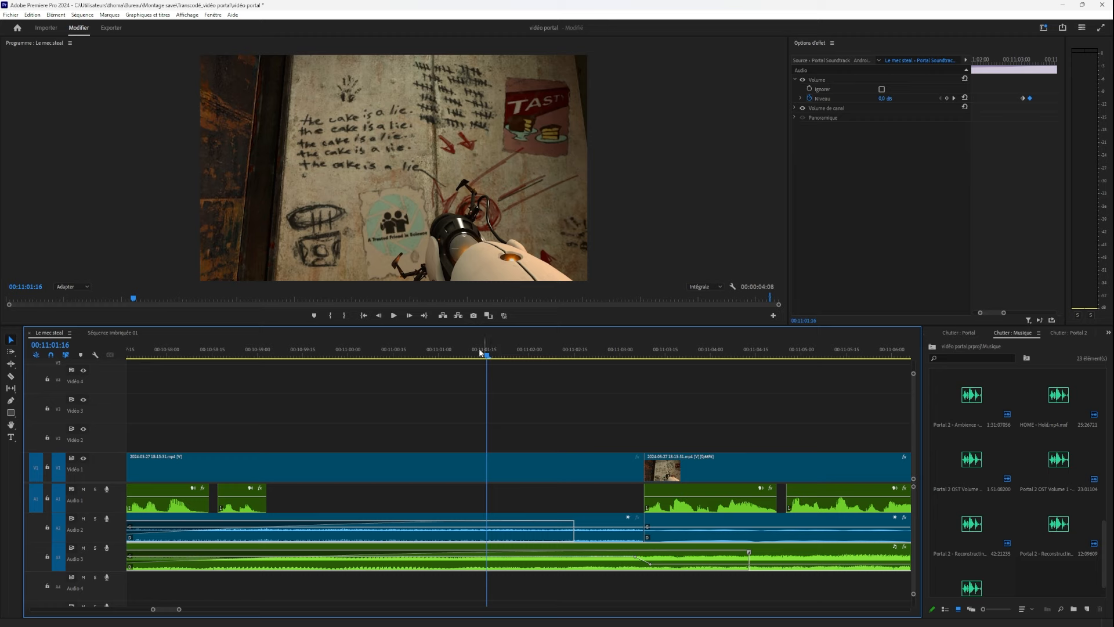
click(311, 351)
key(space)
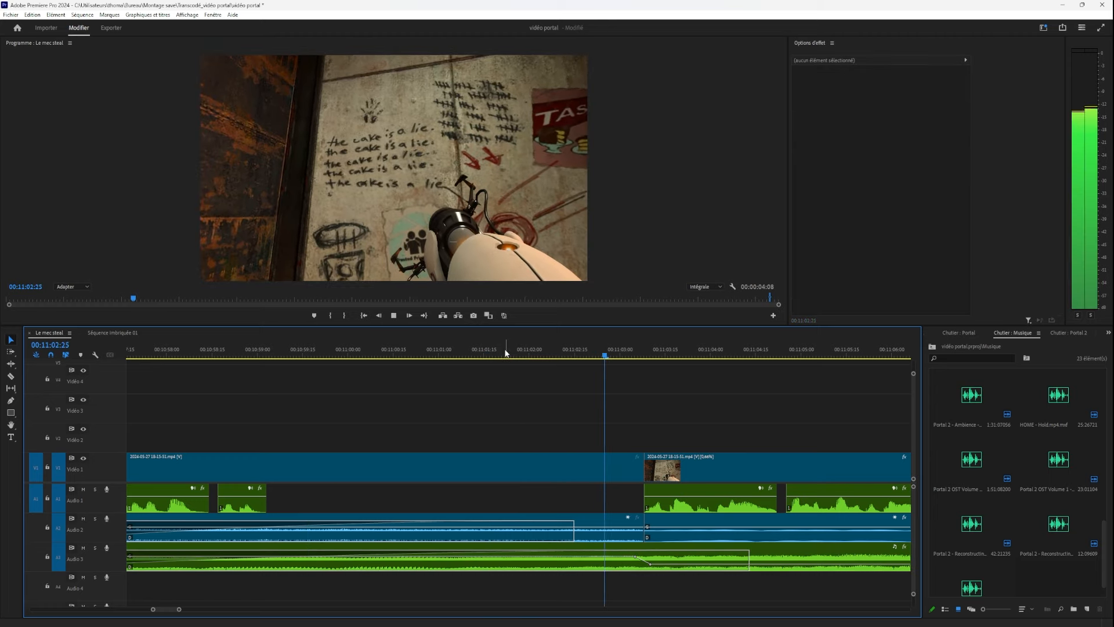
click(608, 355)
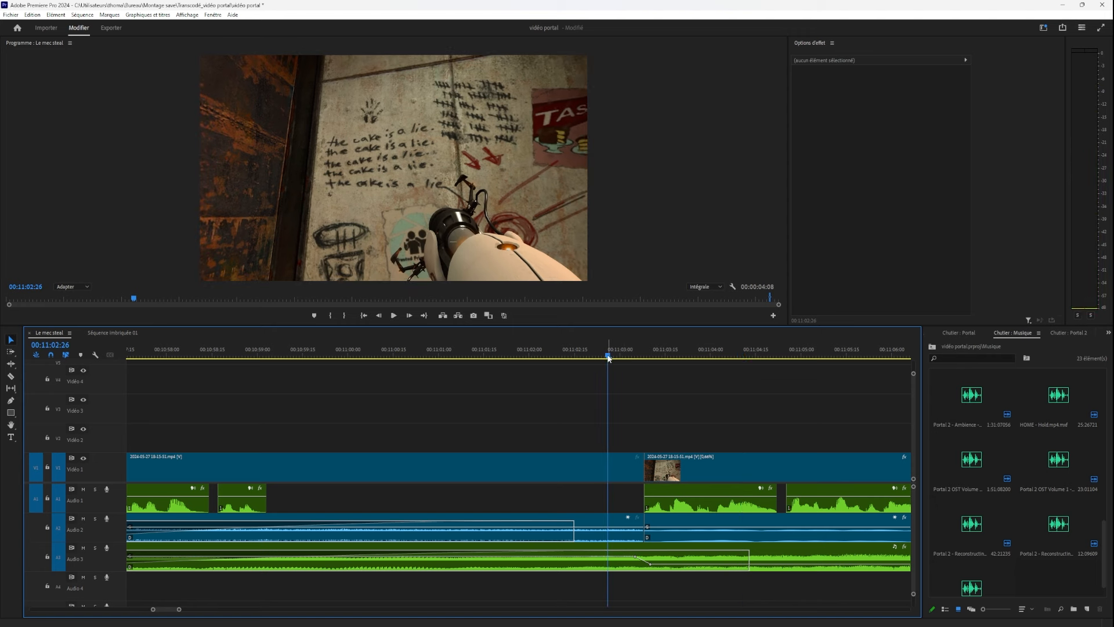
Replay the passage from about 11:01 to 11:05 to judge the music's volume drop across the cut.
drag(566, 355, 491, 355)
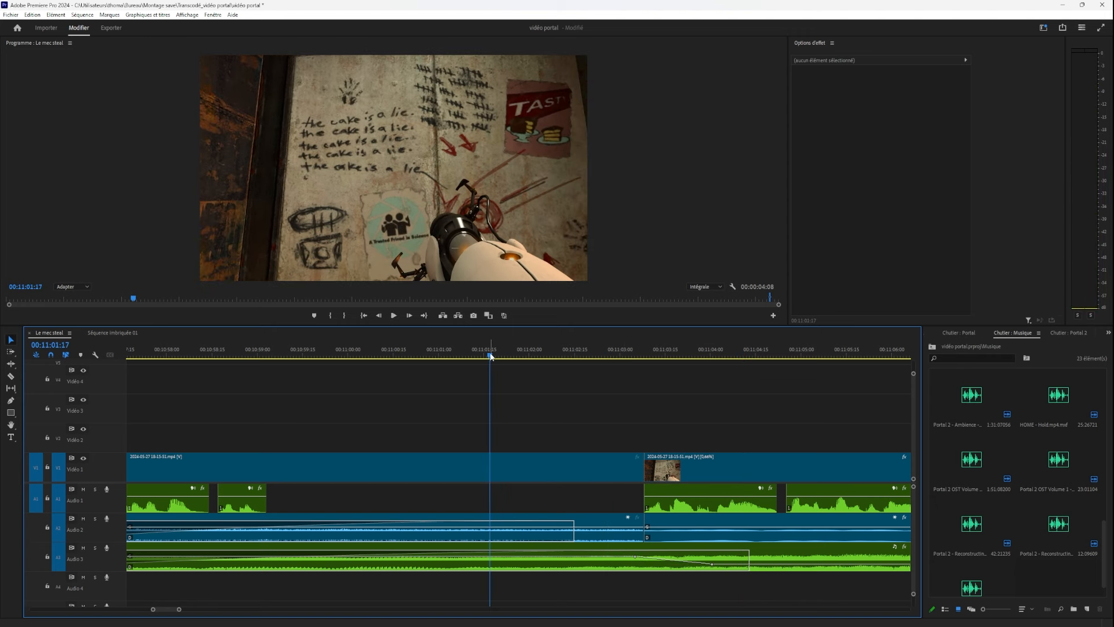
click(437, 350)
key(space)
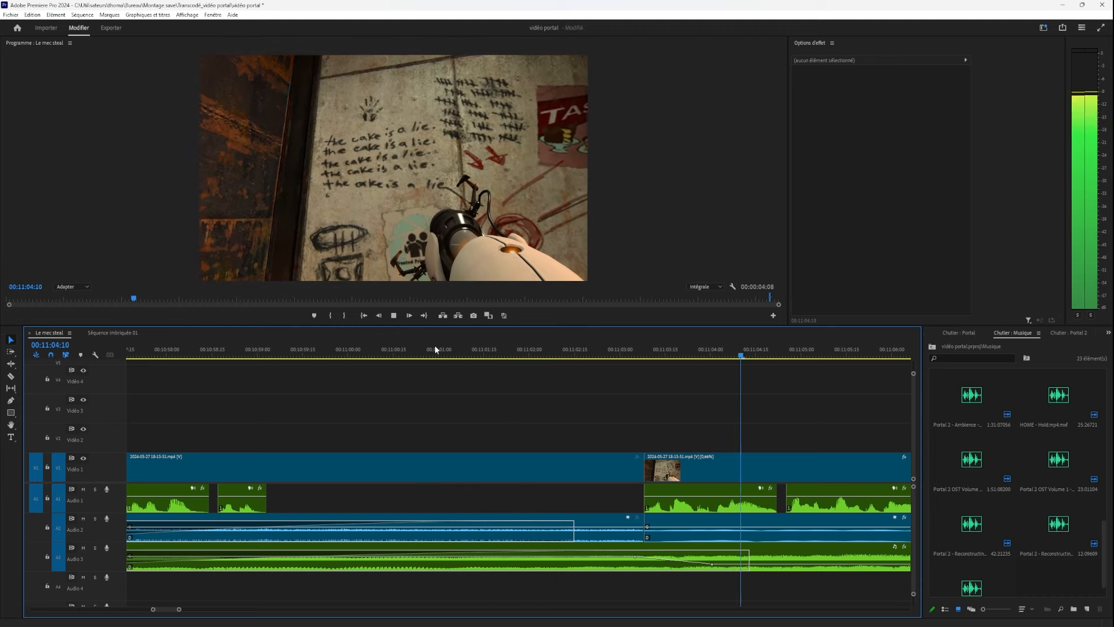
drag(531, 354, 495, 355)
key(space)
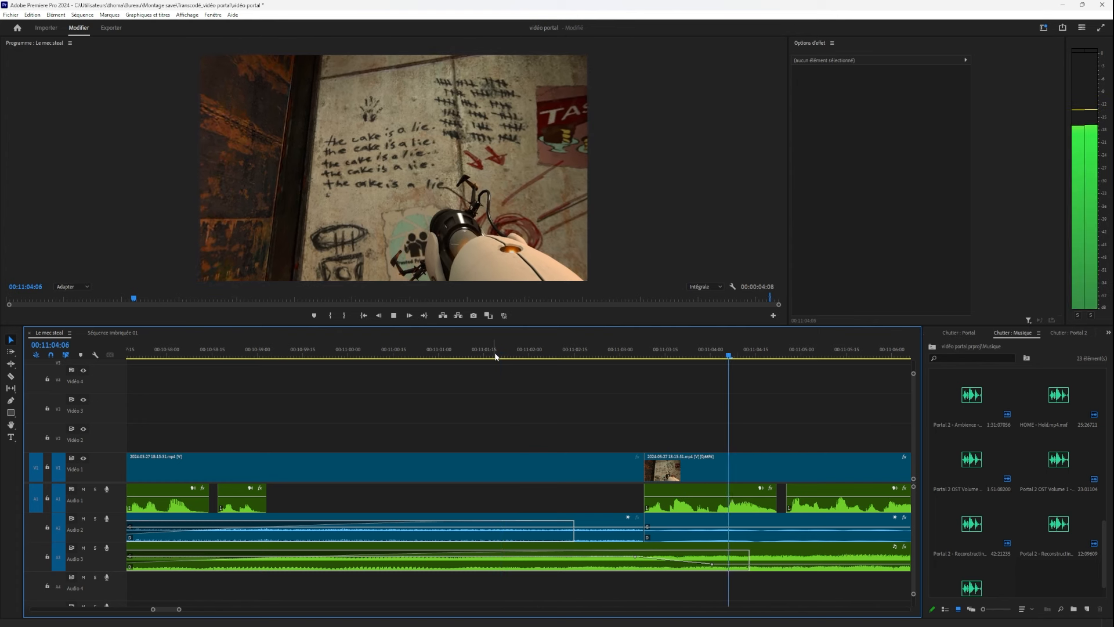
key(space)
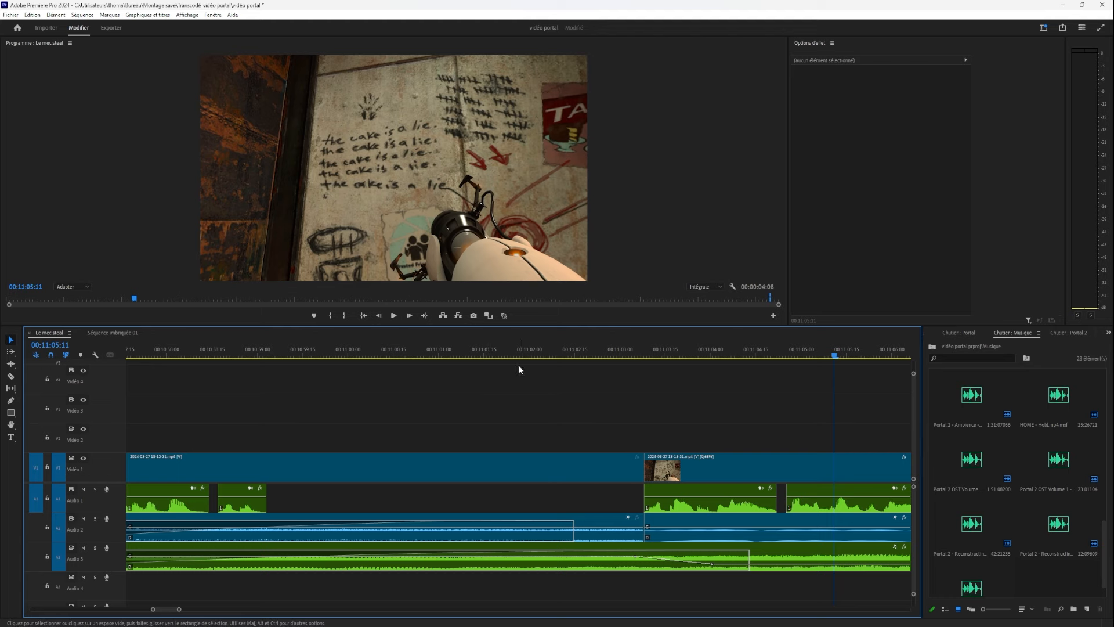
alt+scroll(387, 429, down, 3)
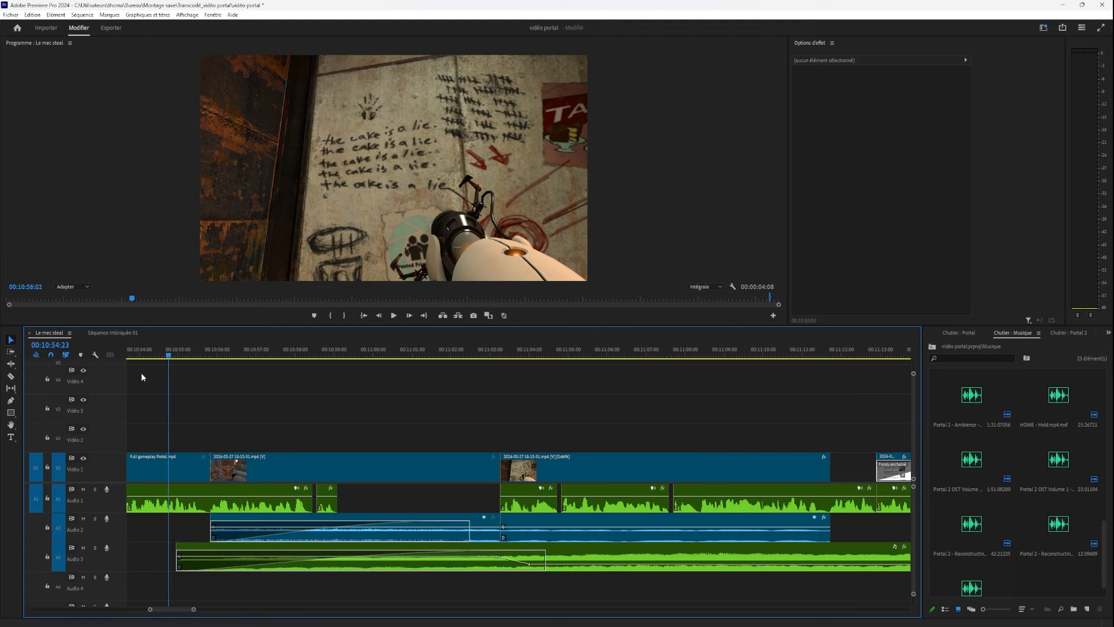
drag(141, 373, 416, 464)
alt+scroll(417, 514, up, 5)
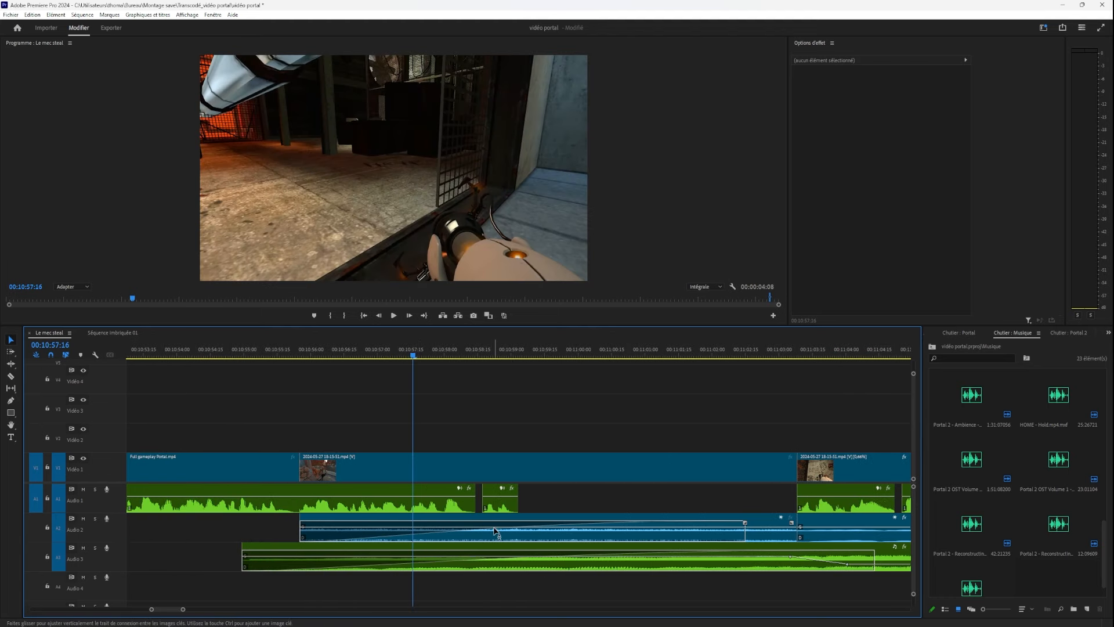
drag(494, 530, 496, 531)
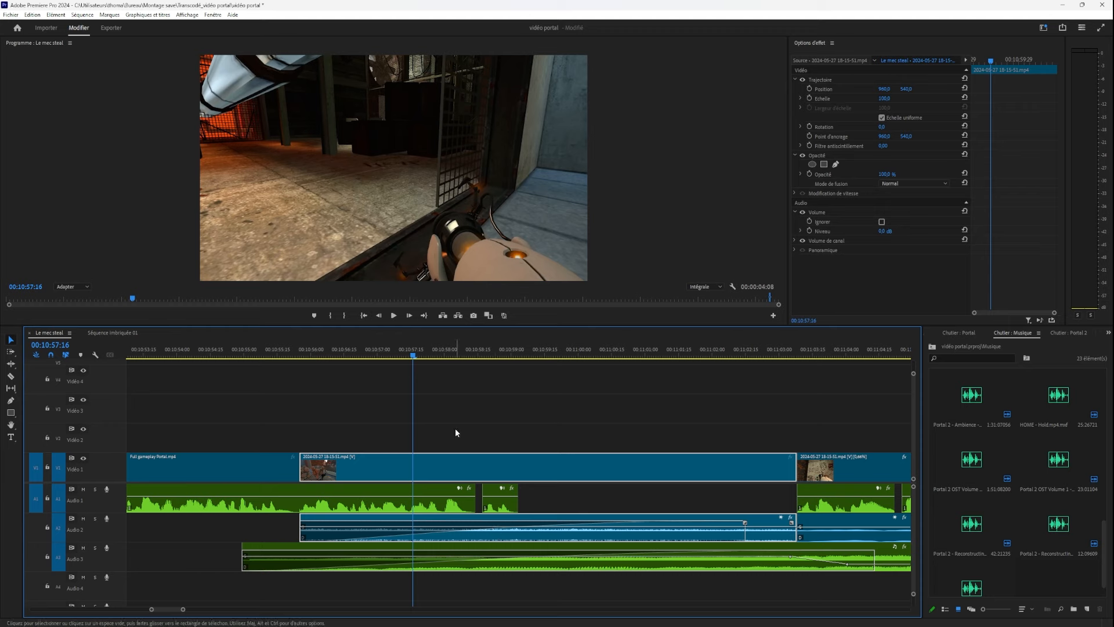
Play back the passage from 10:57 to about 11:02 to hear the music and game audio together.
key(space)
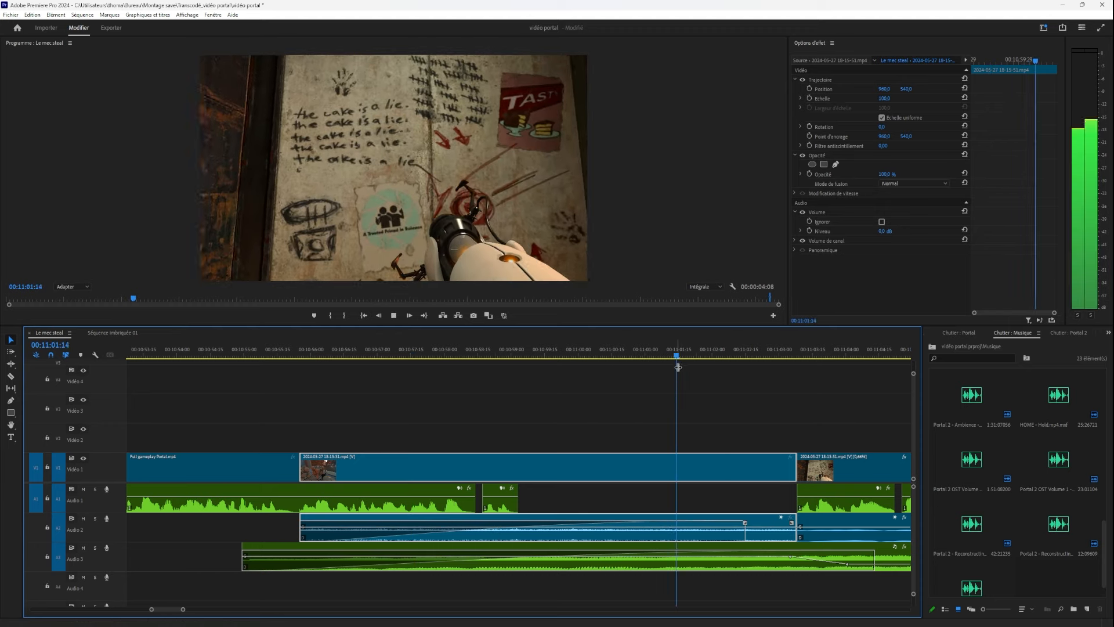
key(space)
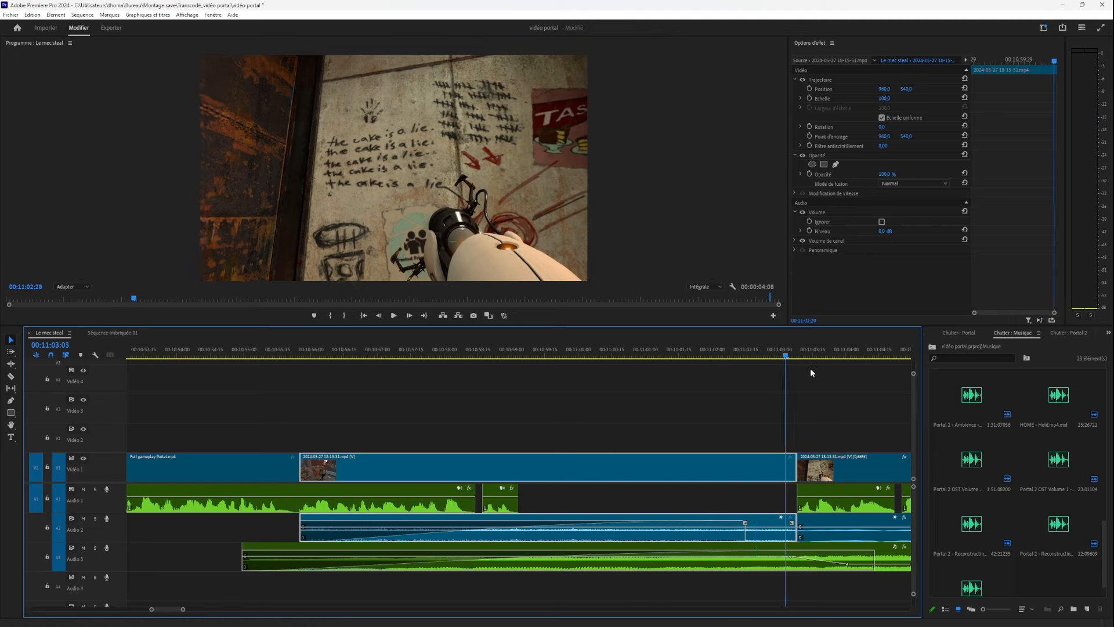
drag(810, 369, 468, 503)
Compare the audio around 10:58 to 11:02 with the Portal Soundtrack clip on Audio 3 disabled and enabled.
click(452, 554)
click(443, 567)
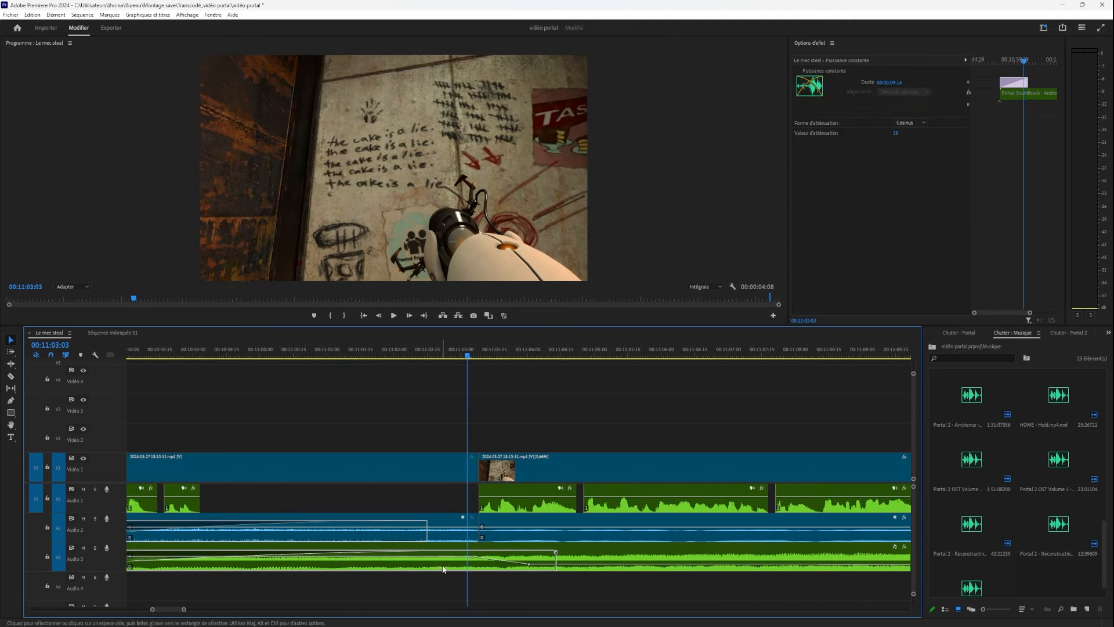
click(443, 568)
drag(385, 355, 360, 417)
key(space)
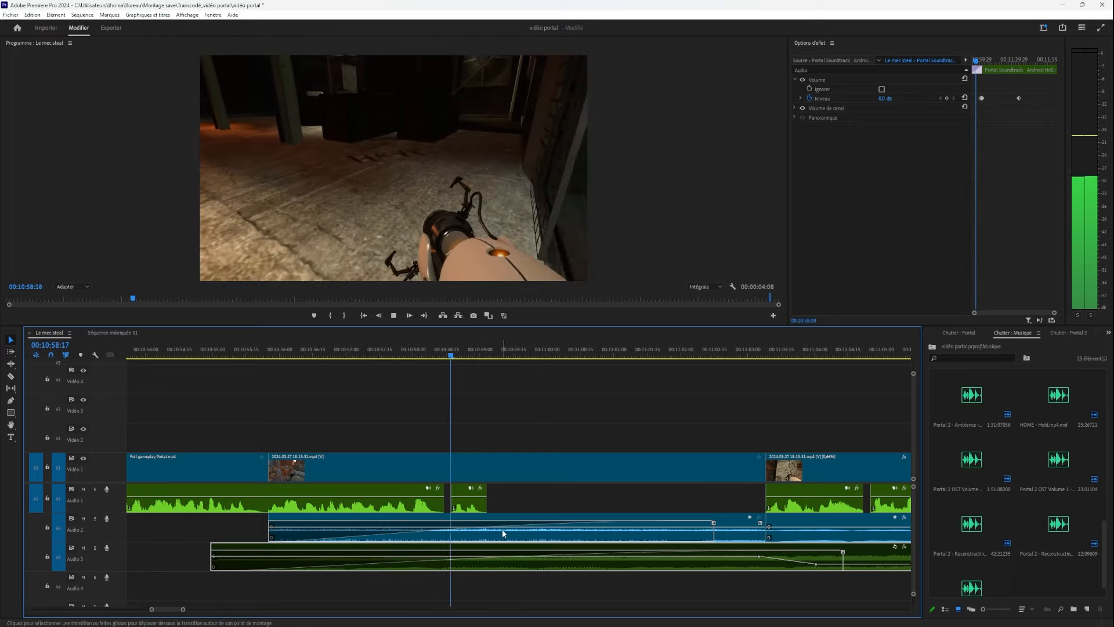
click(518, 532)
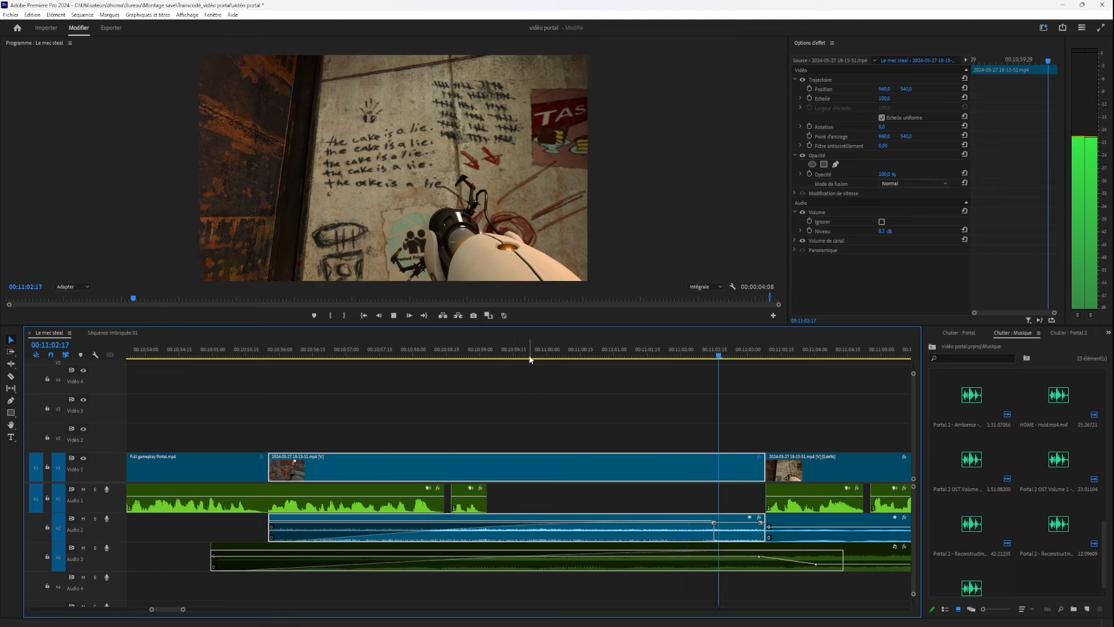
click(486, 354)
key(space)
click(523, 566)
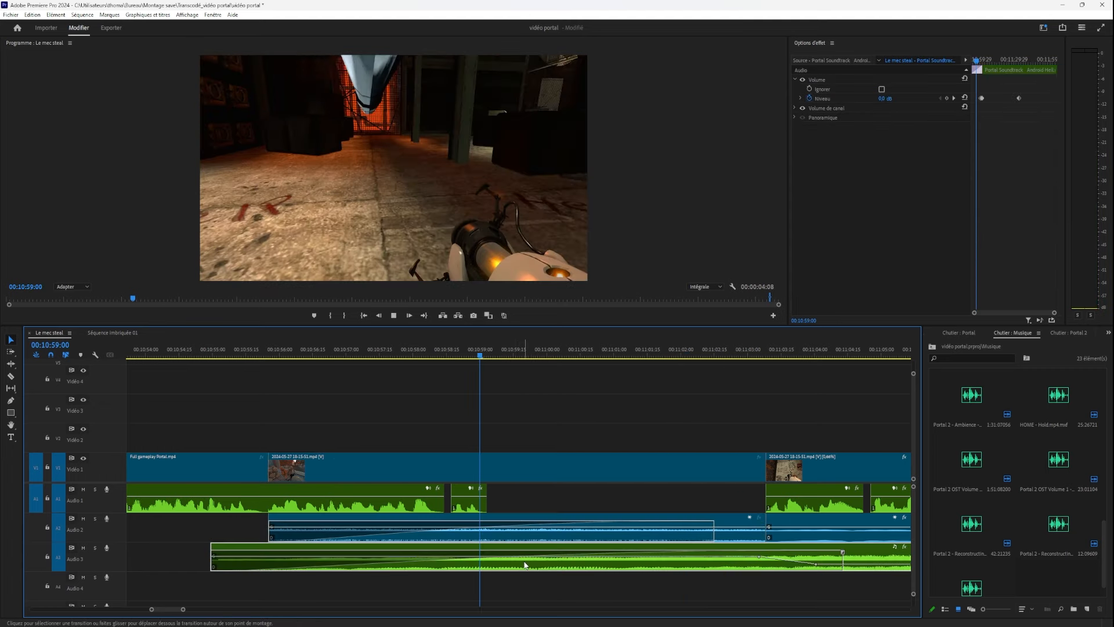
key(space)
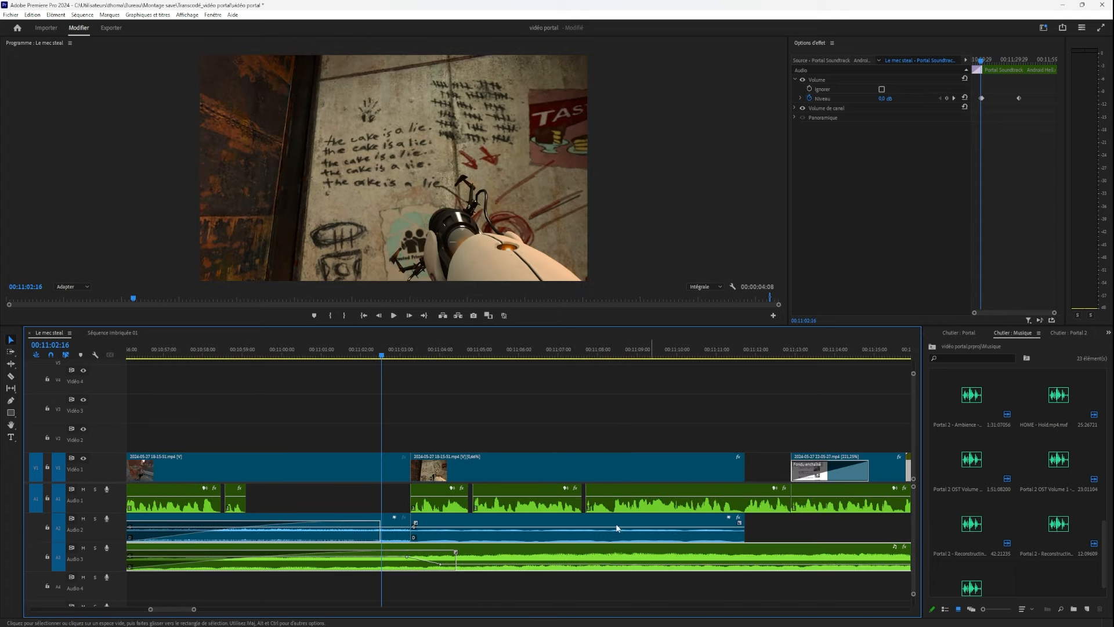
Review the gameplay clips and their audio layers between about 10:54 and 11:06.
scroll(715, 502, down, 4)
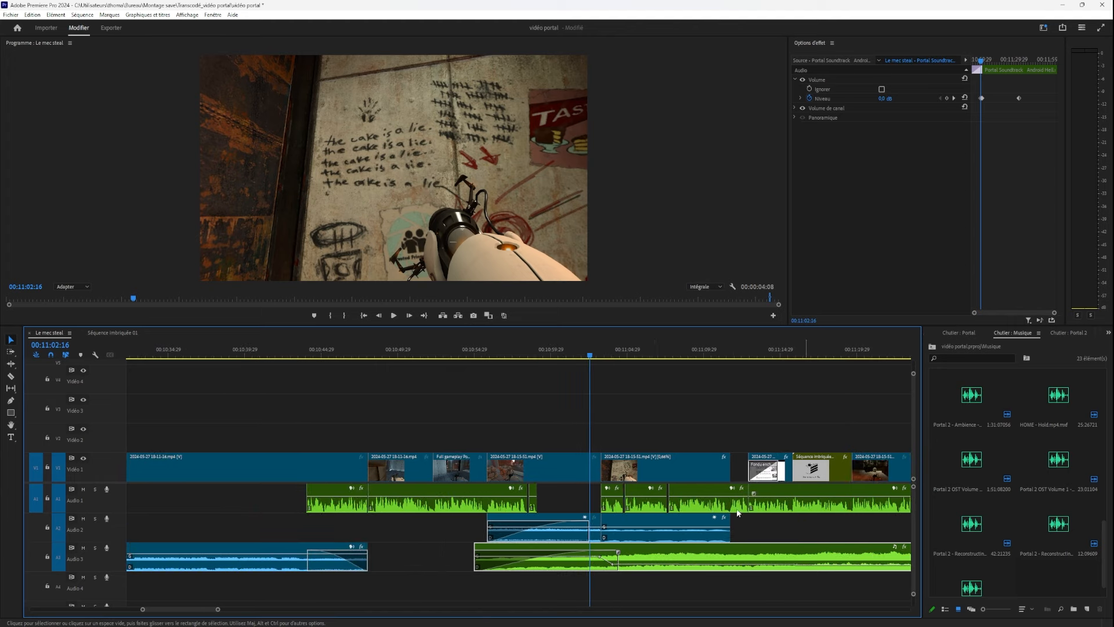
drag(617, 351, 447, 456)
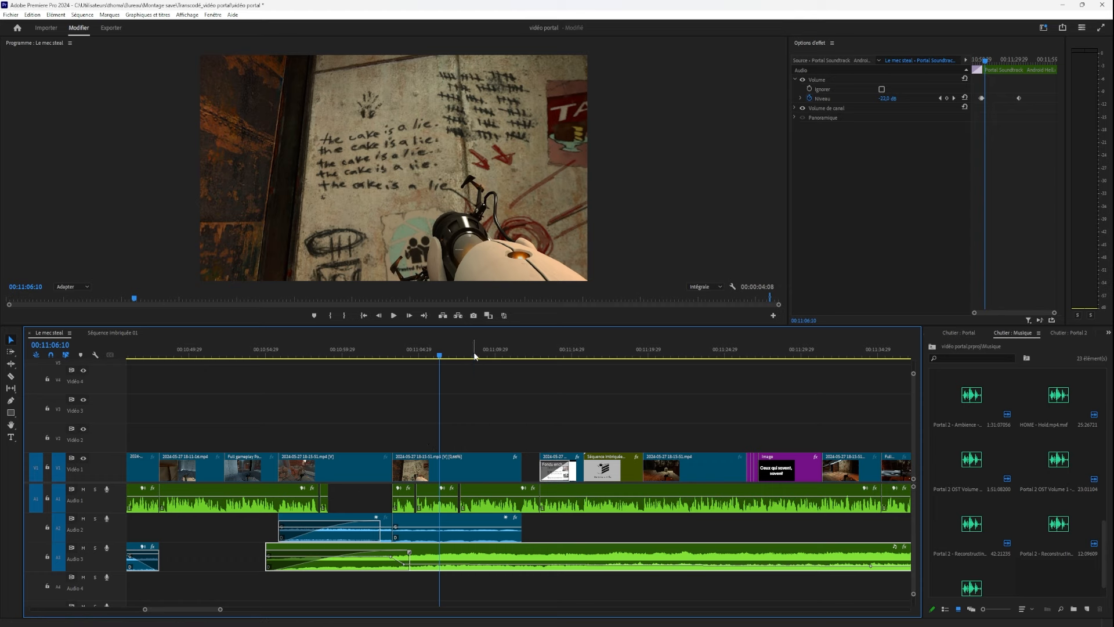
drag(475, 356, 324, 434)
drag(311, 439, 286, 463)
scroll(284, 463, up, 6)
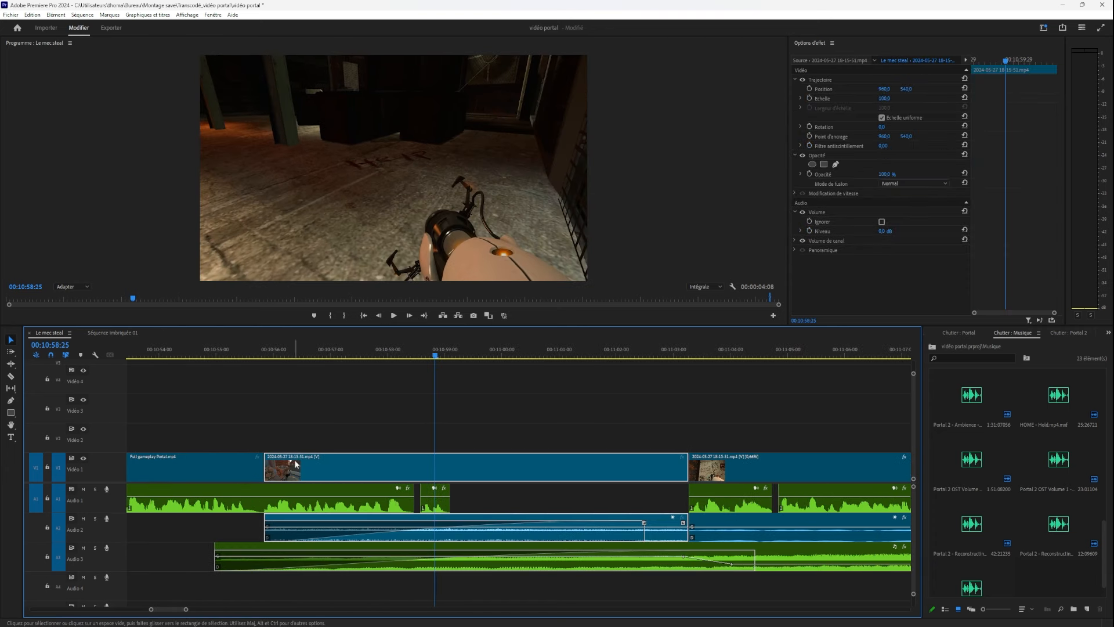
scroll(514, 447, down, 5)
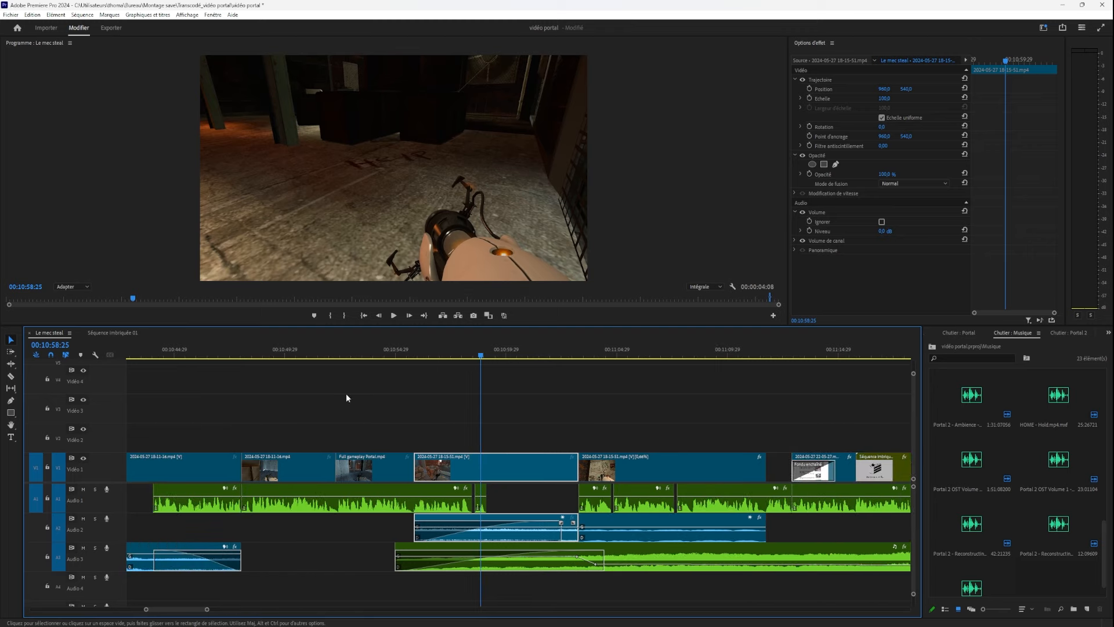
drag(291, 351, 734, 438)
click(637, 463)
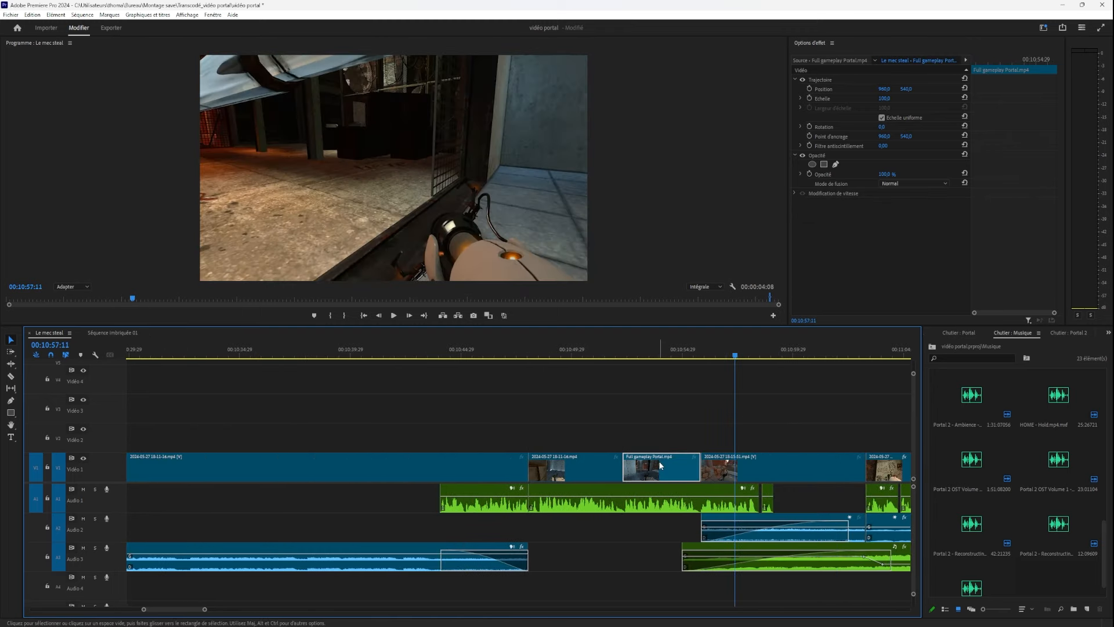
Examine the layers of Séquence imbriquée 03, shifting its Screenshot clip aside and back, and return to the main sequence.
mouse_move(748, 355)
mouse_down()
mouse_move(986, 374)
mouse_move(335, 375)
mouse_move(480, 388)
mouse_up()
click(501, 464)
double_click(502, 464)
click(262, 455)
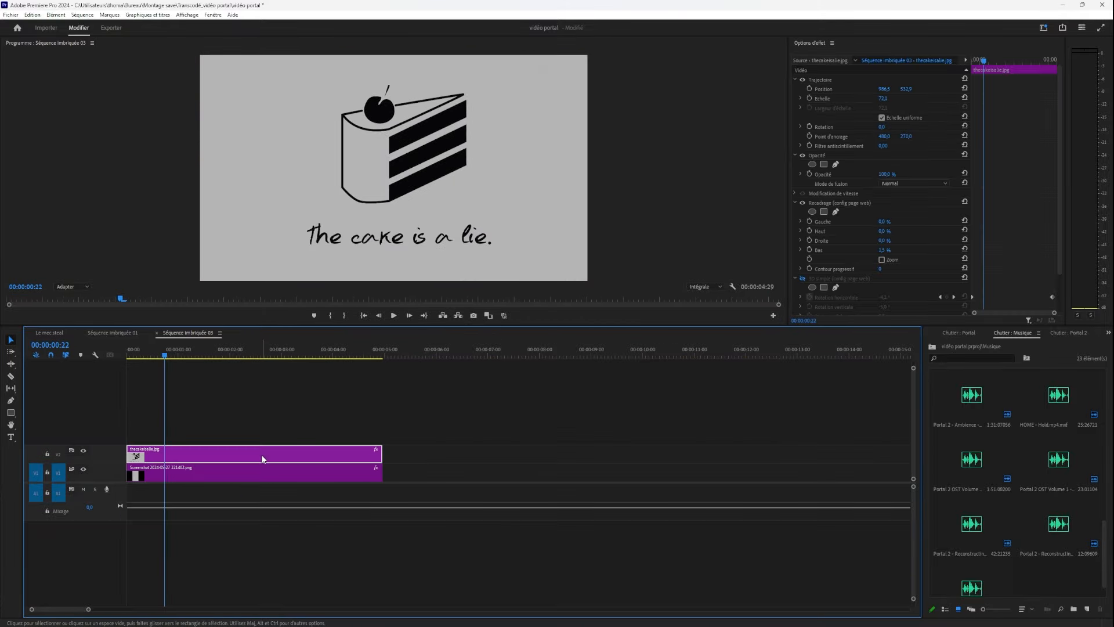
drag(268, 474, 545, 473)
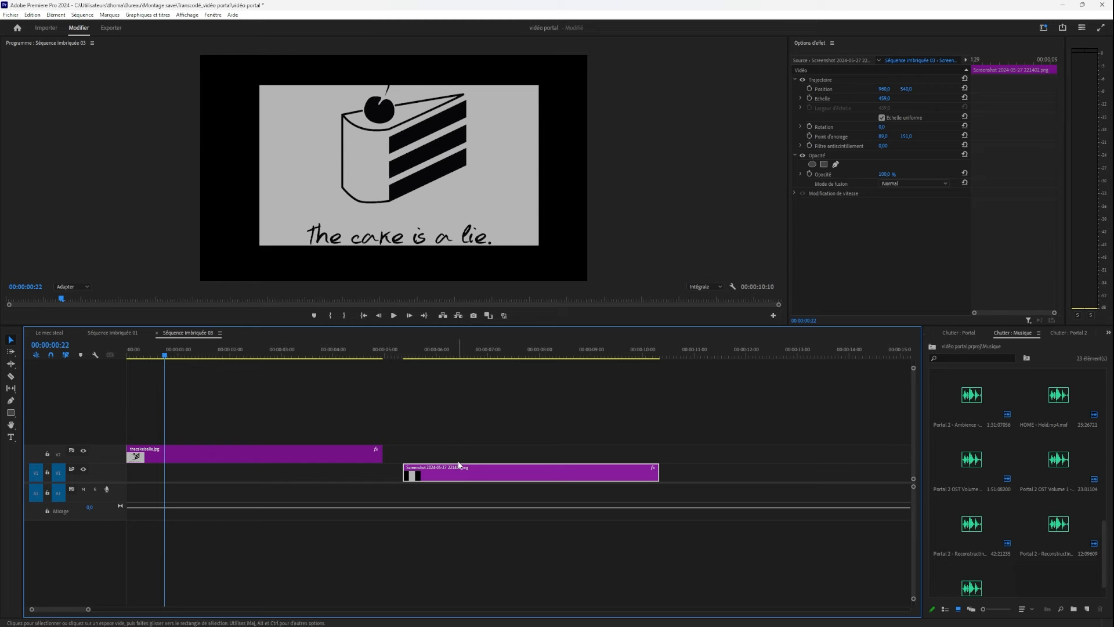
drag(458, 465, 186, 473)
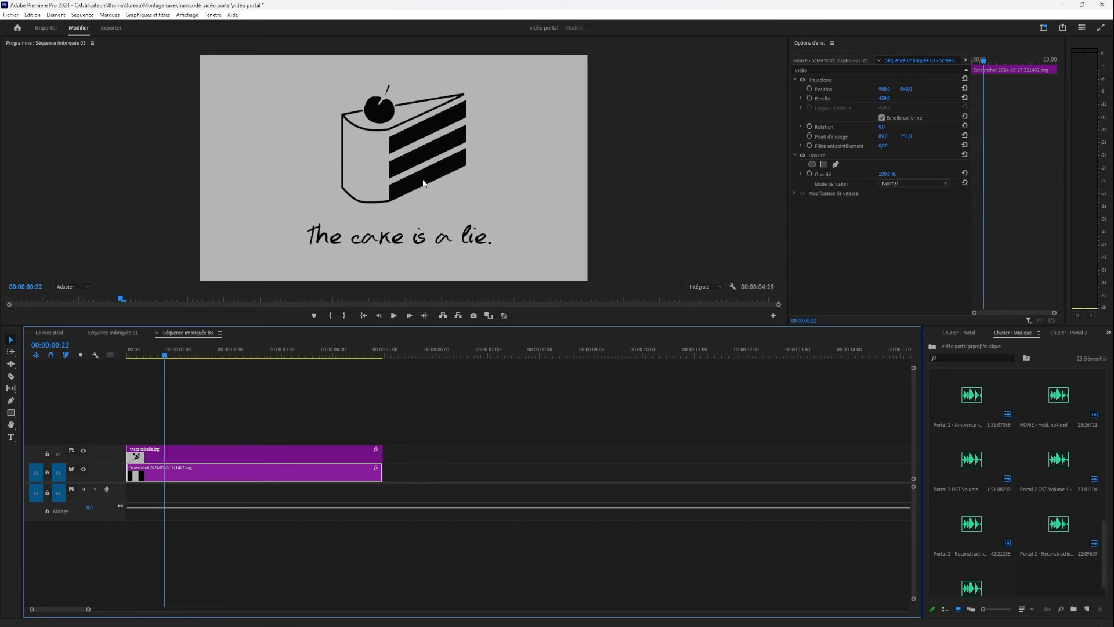
click(51, 334)
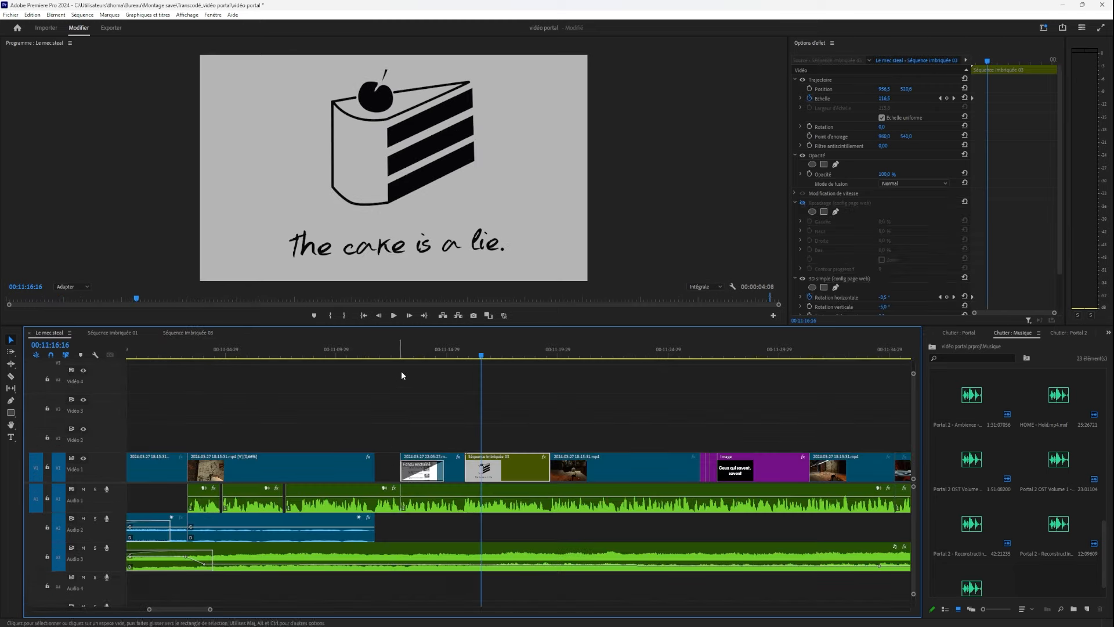
Switch off the Trajectoire effect on the web page clip at 11:14:13 and enlarge the preview around the frame's edge.
drag(446, 353, 435, 374)
double_click(520, 187)
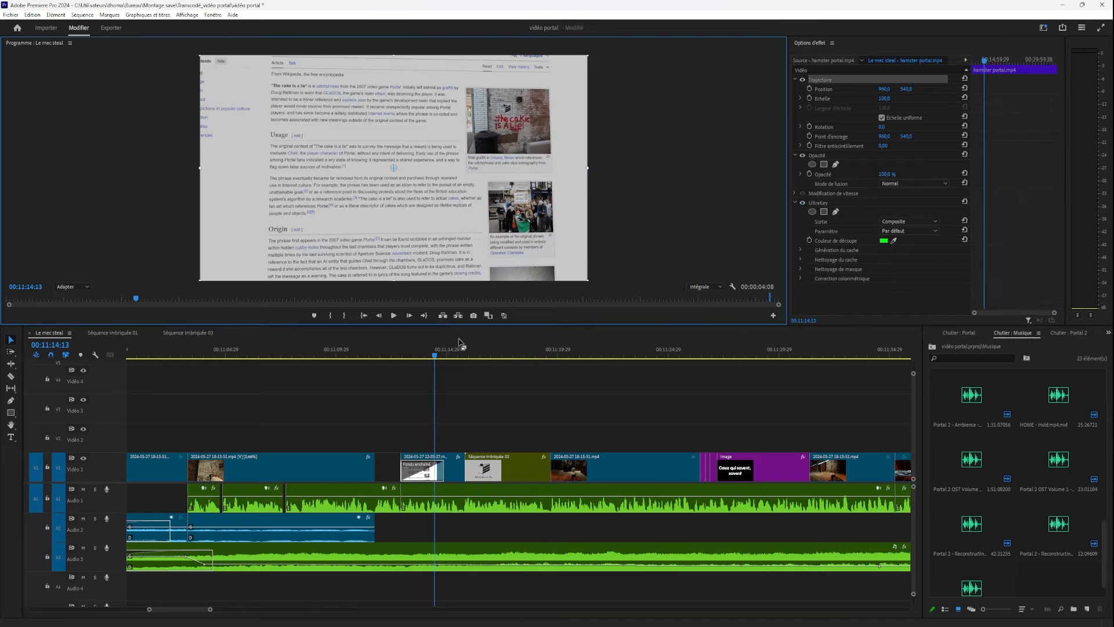
click(452, 449)
click(452, 462)
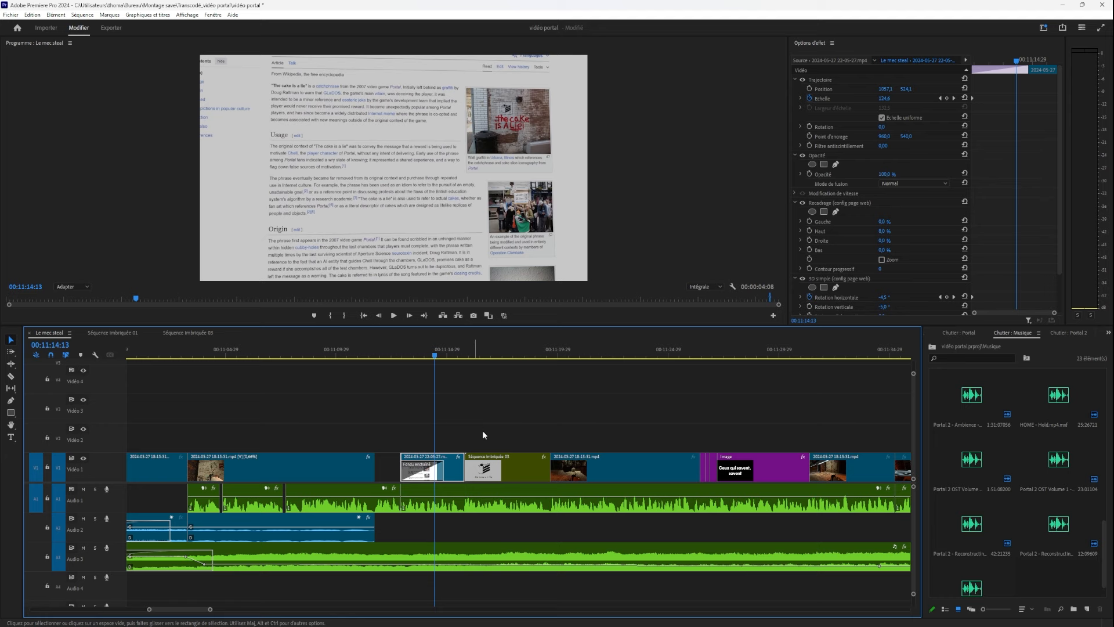
click(802, 80)
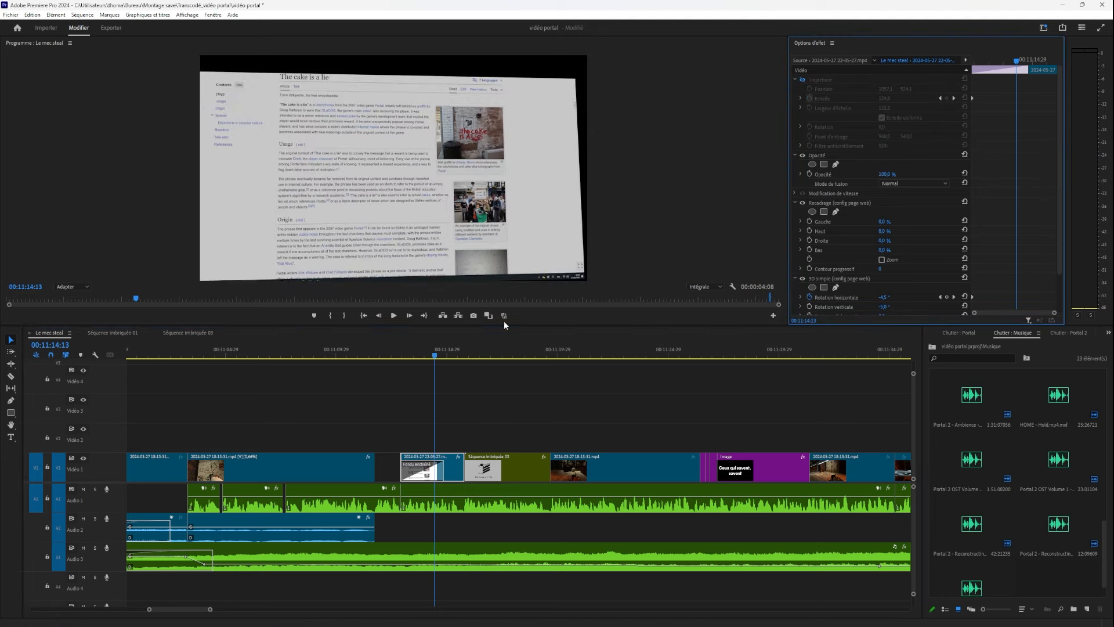
scroll(571, 106, up, 10)
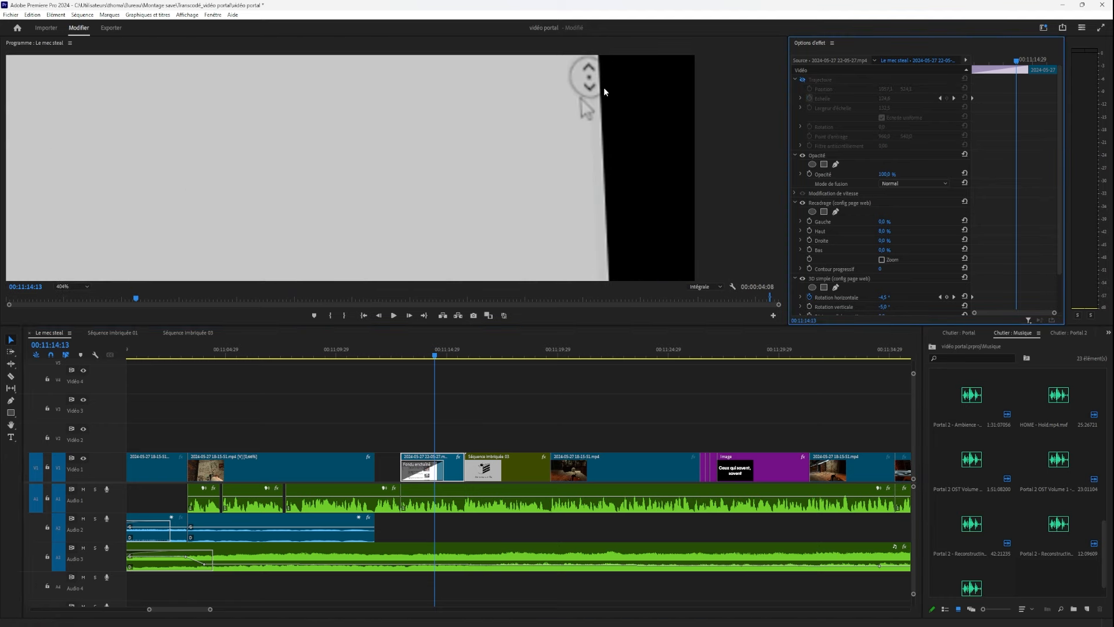
Undo switching off the web page clip's Trajectoire effect and fit the whole frame in the preview.
key(ctrl+z)
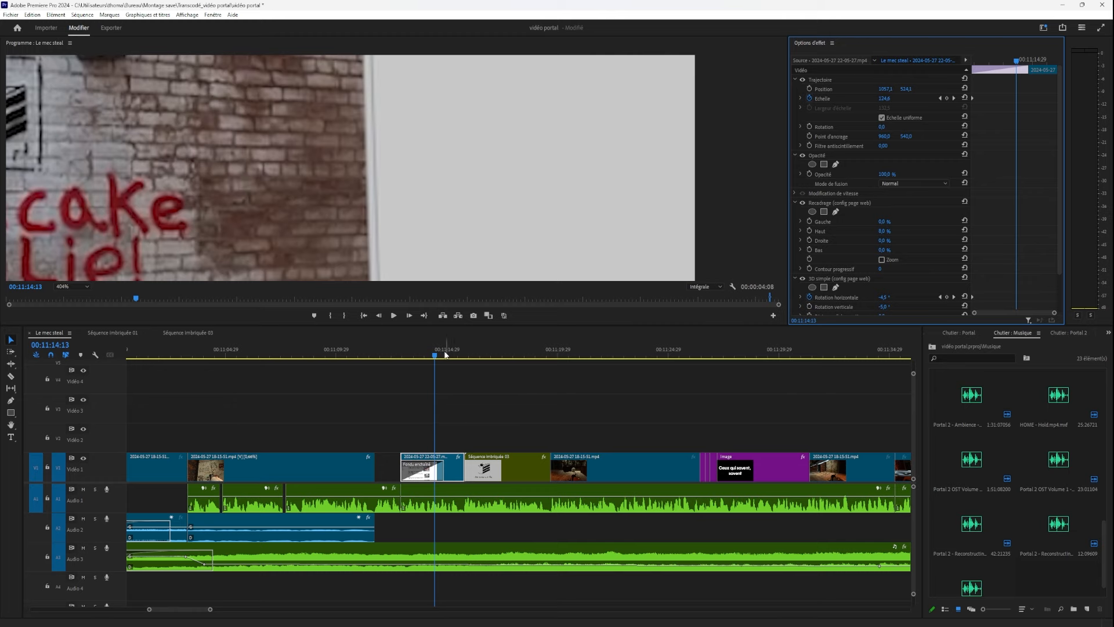
scroll(445, 354, down, 2)
scroll(466, 177, down, 8)
click(85, 287)
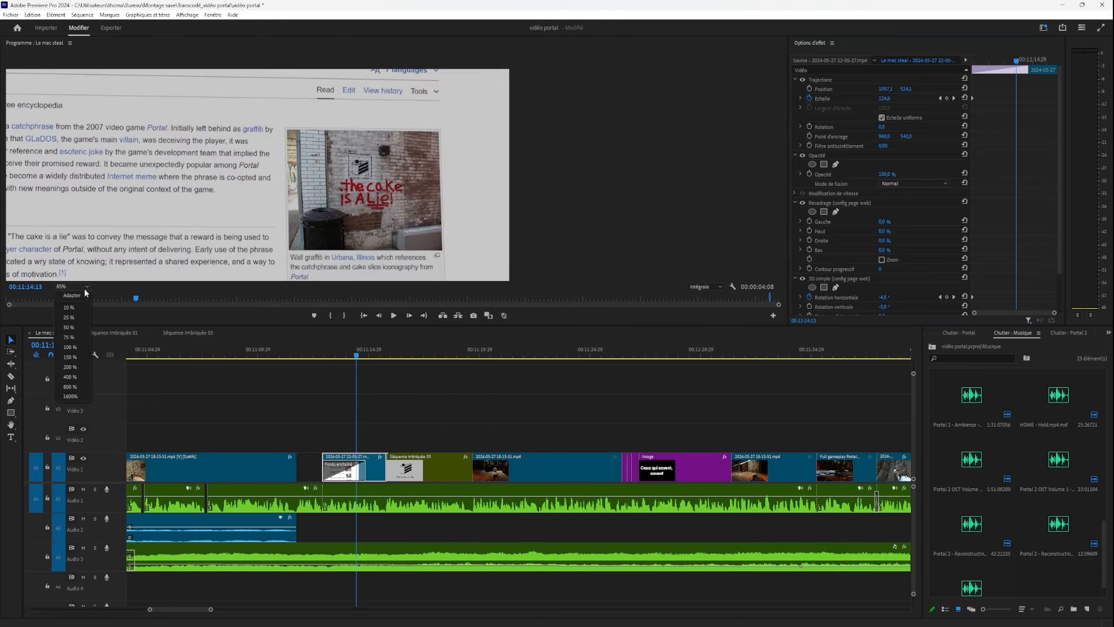
click(81, 294)
Open Séquence imbriquée 05 and inspect its G L A D O S and Genetic text layers at the start.
drag(329, 355, 535, 413)
click(549, 461)
double_click(548, 461)
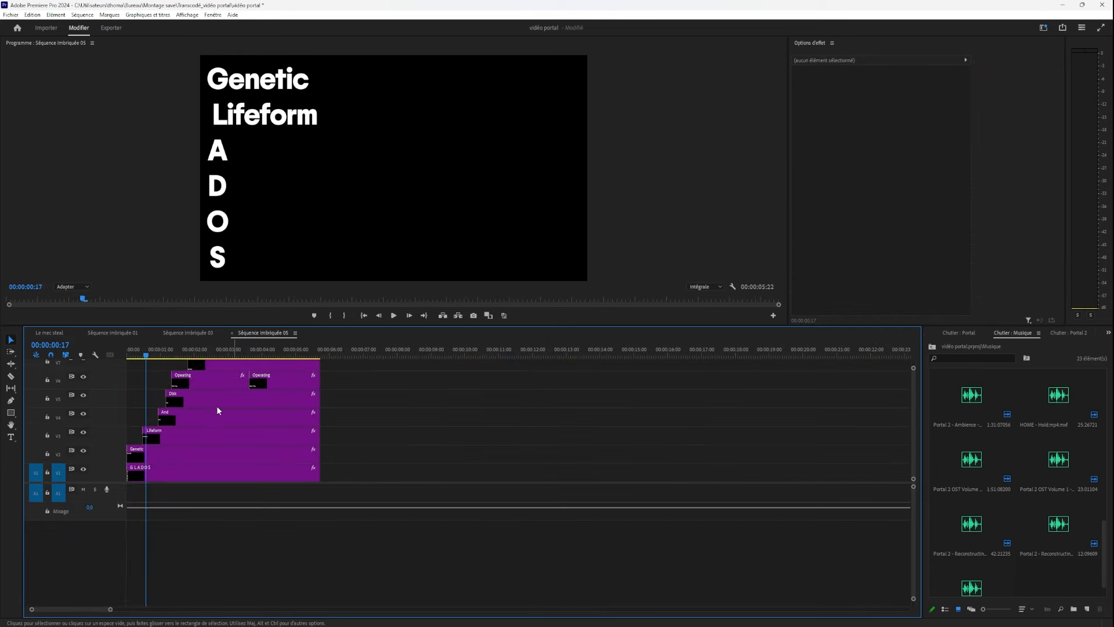
drag(137, 351, 96, 355)
click(140, 477)
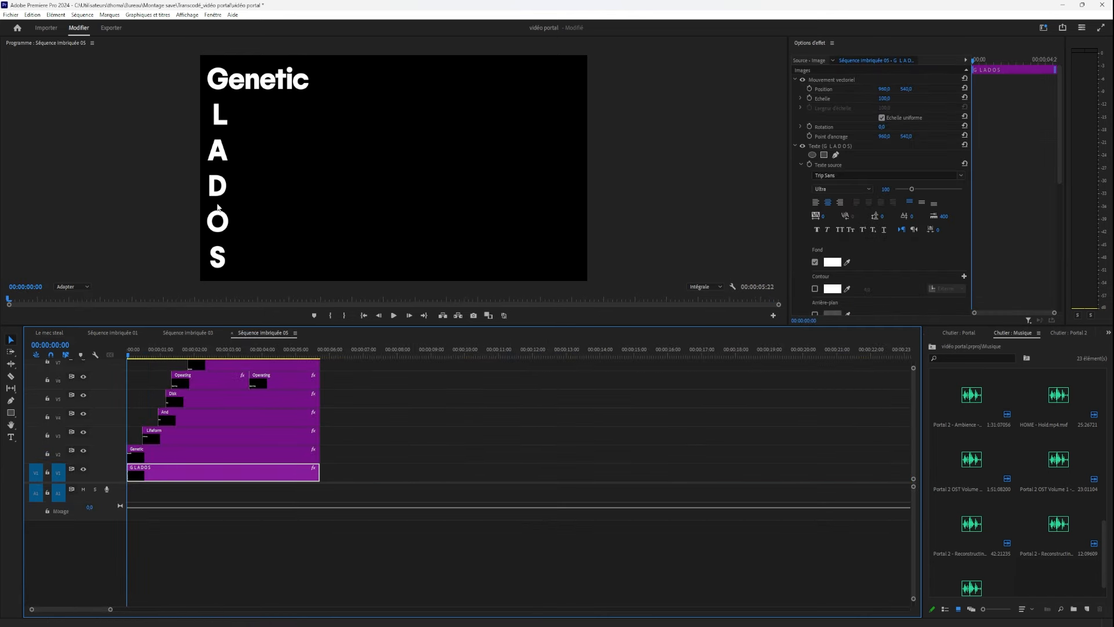
click(147, 450)
Shift the Lifeform text clip slightly earlier and back to 00:16, and scrub through the acronym reveal up to 02:01.
drag(129, 355, 145, 356)
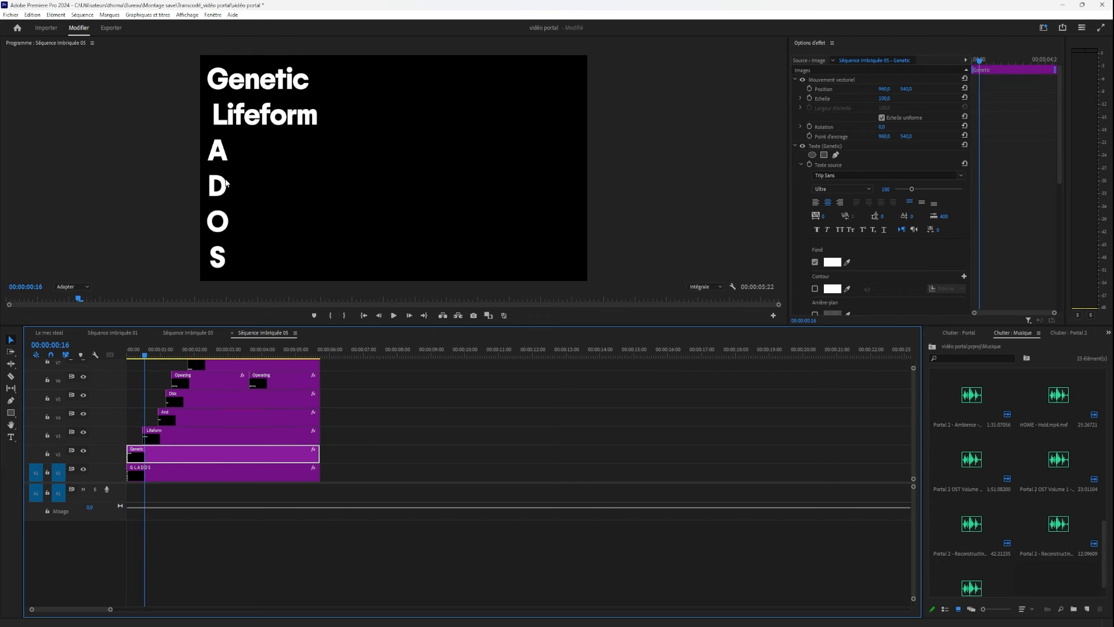
mouse_move(156, 443)
mouse_down()
mouse_move(248, 439)
mouse_move(155, 434)
mouse_up()
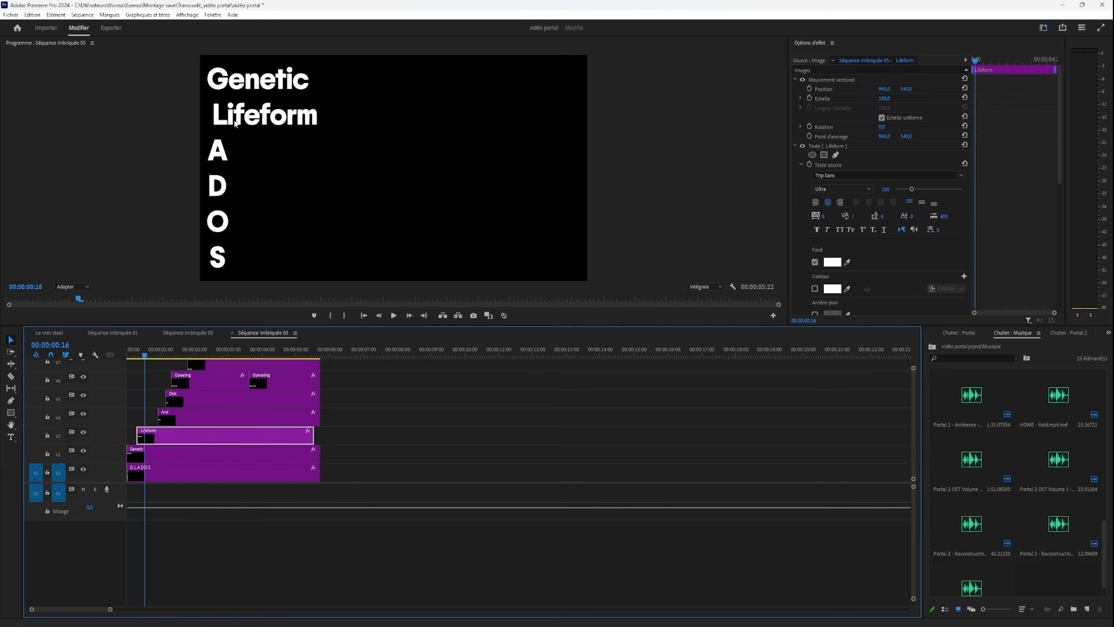
mouse_move(166, 435)
mouse_down()
mouse_move(187, 435)
mouse_move(155, 431)
mouse_up()
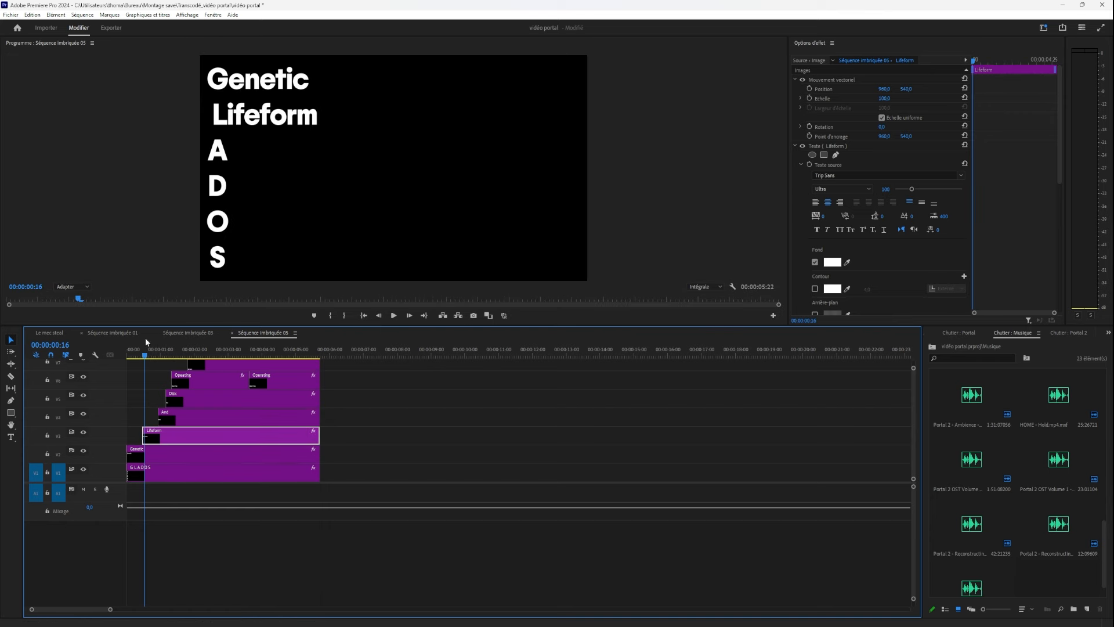
drag(144, 354, 197, 357)
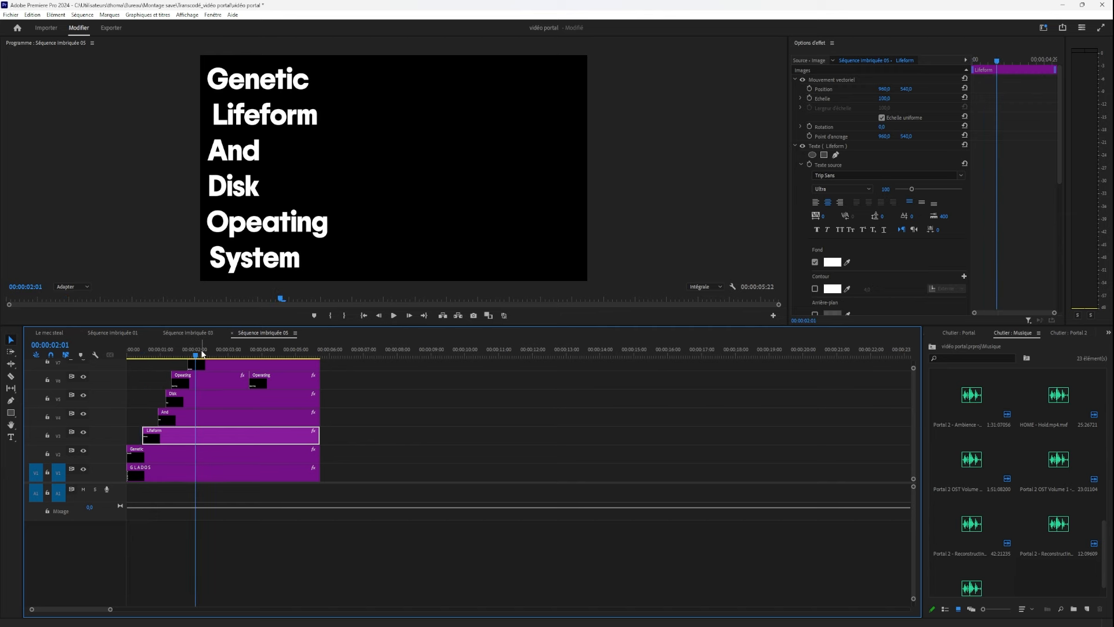
Return to the Le mec steal sequence and scrub ahead from 11:41 to the intro portal clip's end near 12:10.
click(50, 332)
drag(510, 343, 565, 348)
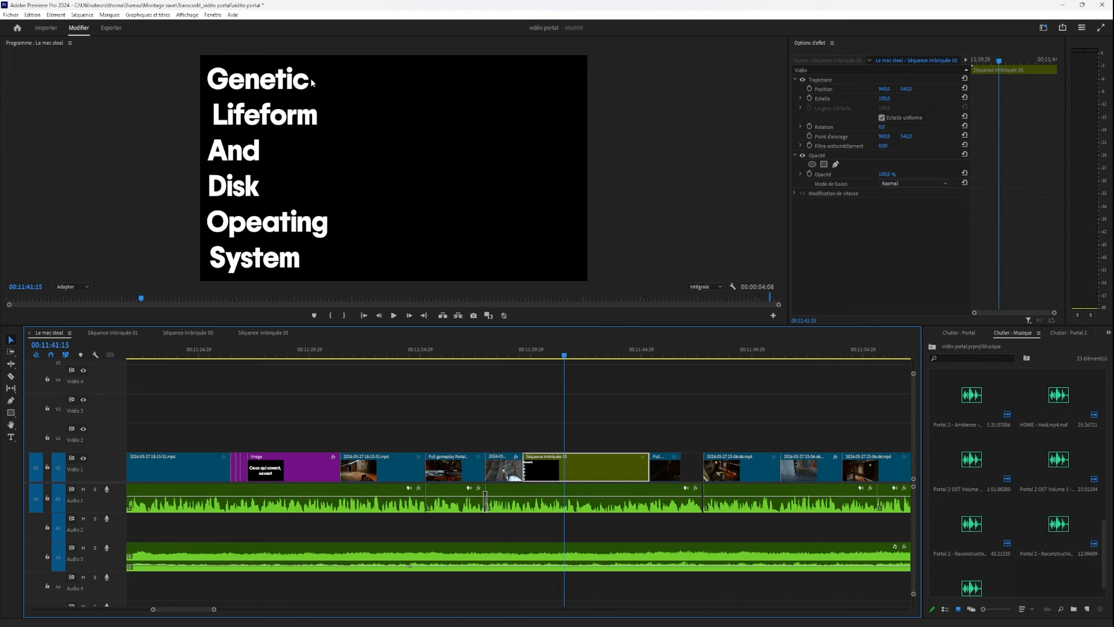
drag(518, 355, 856, 513)
scroll(818, 506, down, 3)
drag(791, 349, 537, 414)
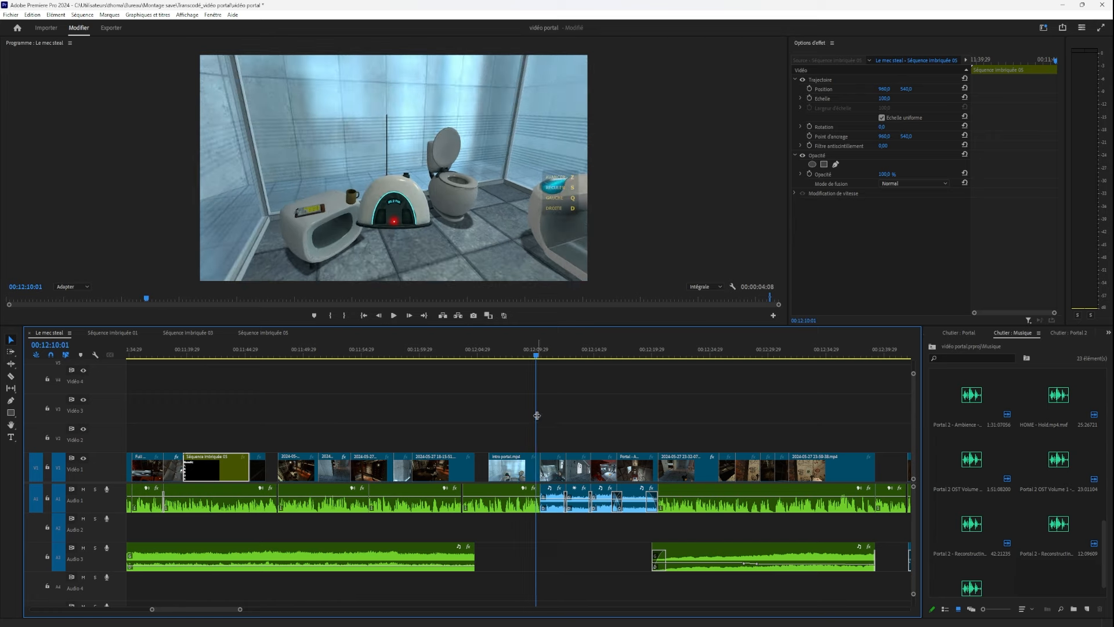
Play back the test chamber clips from about 12:09 to 12:13 to hear their audio crossfade.
scroll(545, 442, up, 4)
drag(534, 353, 295, 407)
key(space)
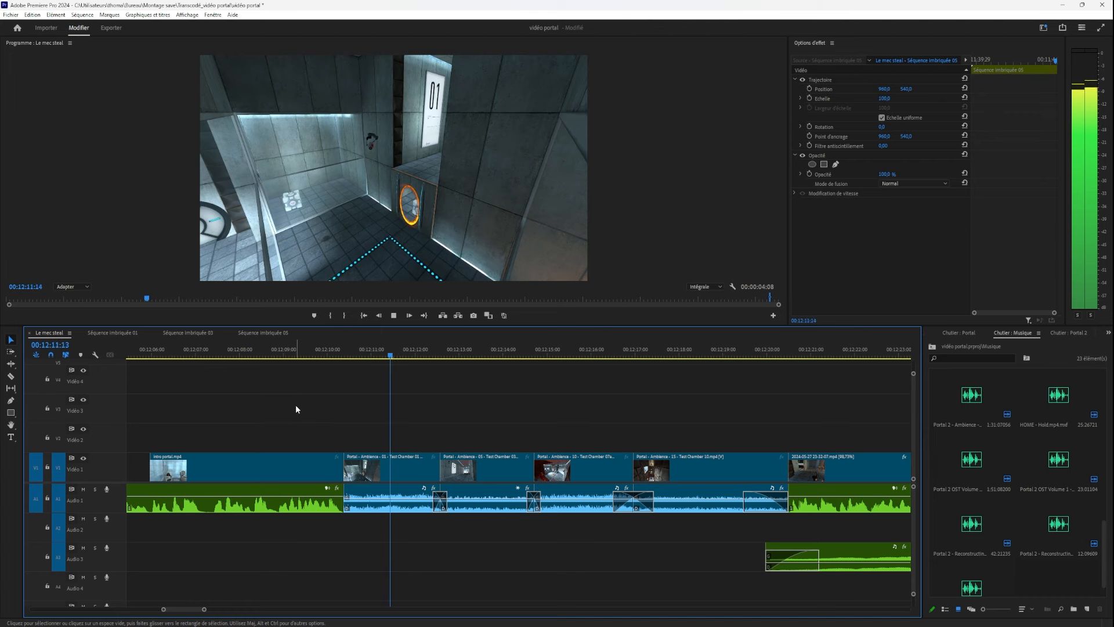
key(space)
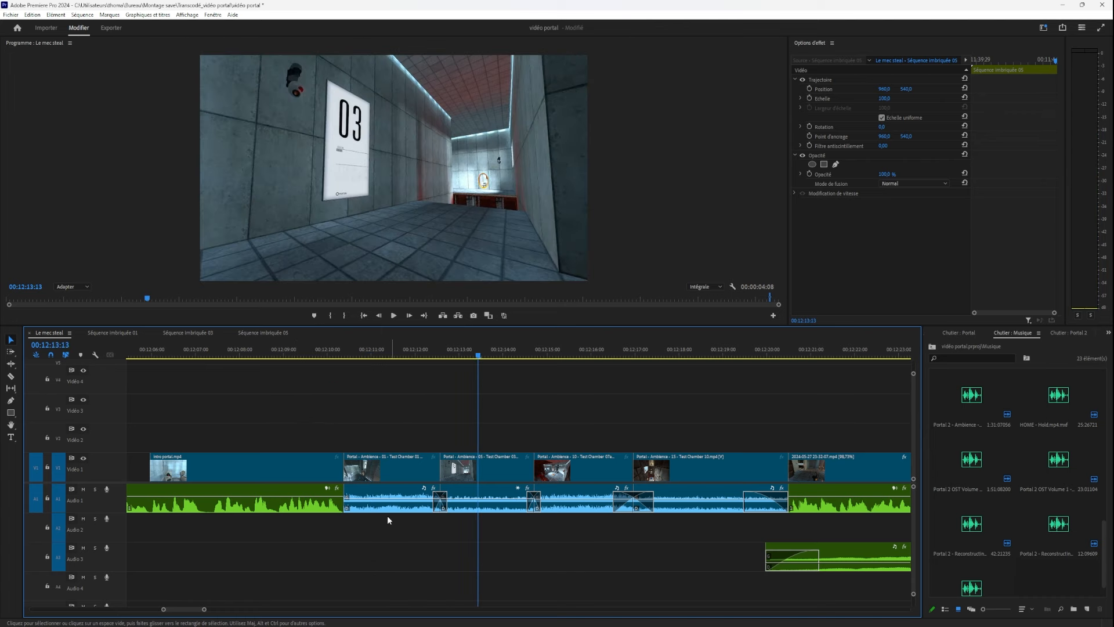
Delete the audio crossfade between the first two Test Chamber clips on Audio 1 and play back the cut.
click(442, 504)
scroll(442, 510, up, 2)
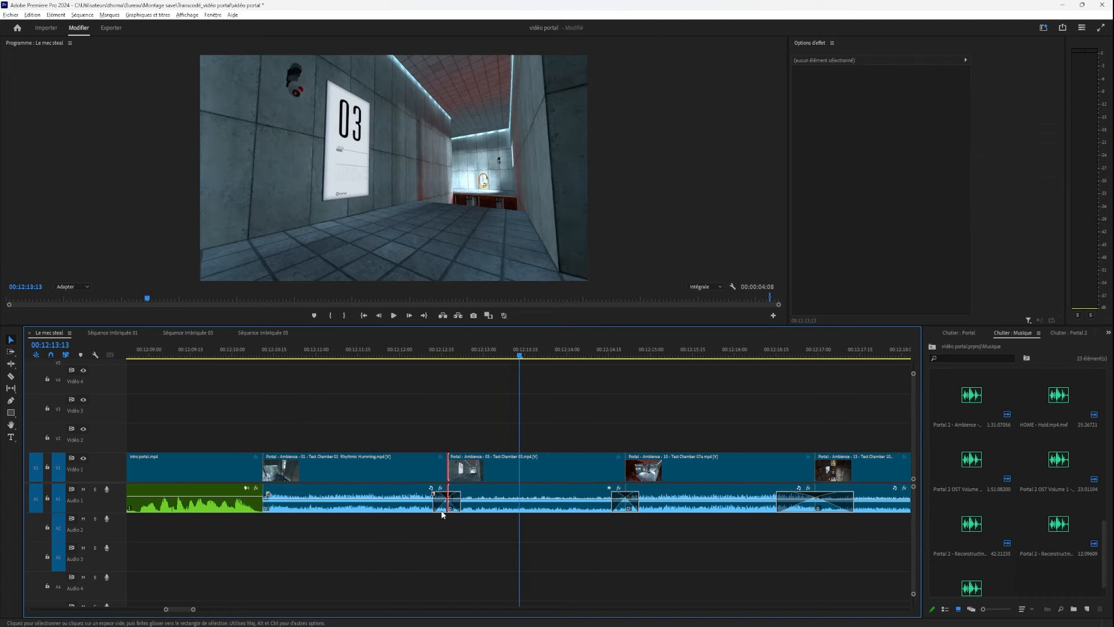
click(441, 506)
key(Delete)
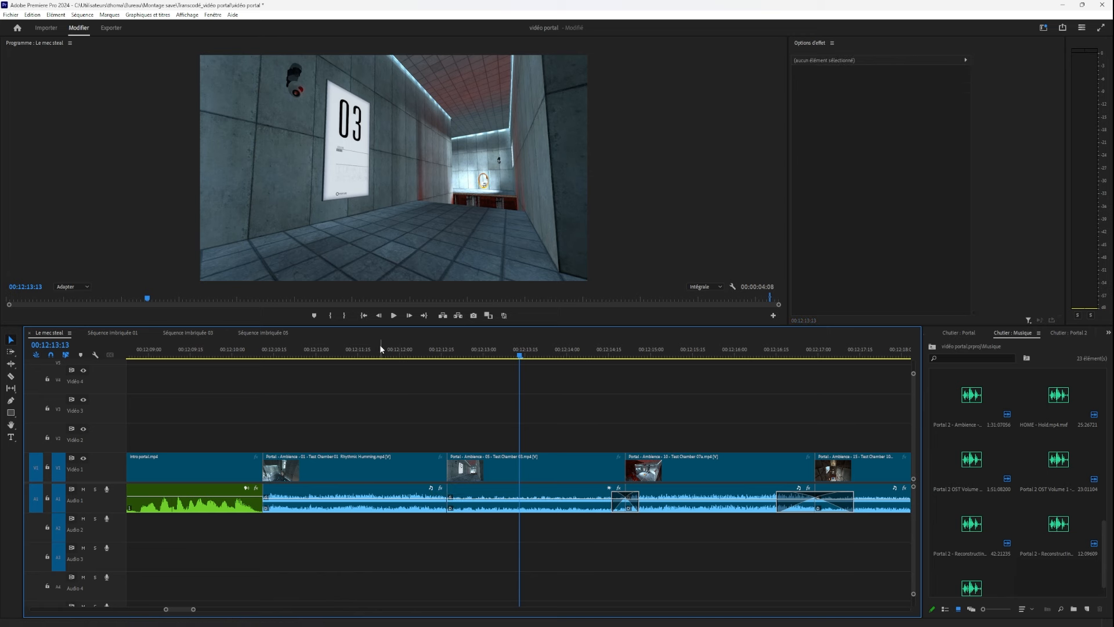
click(378, 348)
key(space)
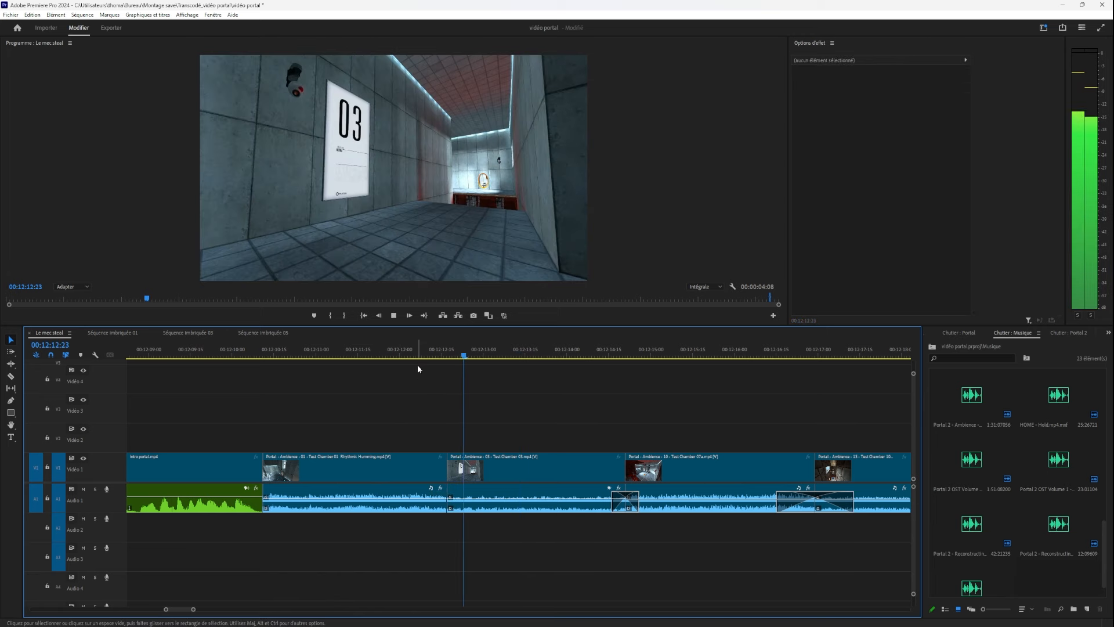
Replay the cut between the first two Test Chamber clips from about 12:11 to 12:13 without the crossfade.
key(space)
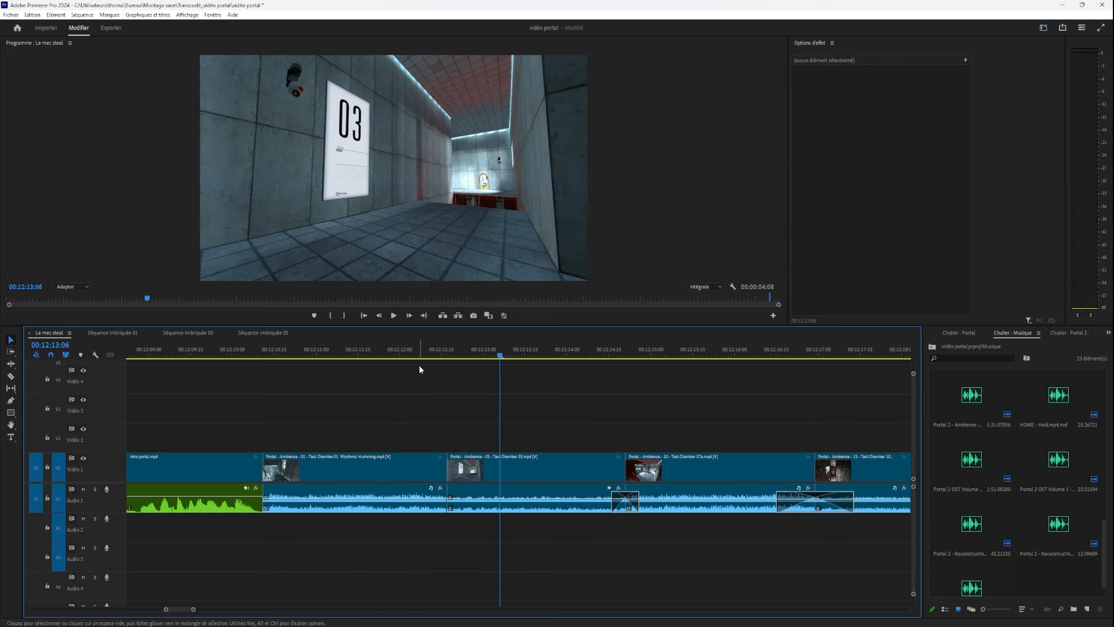
click(393, 355)
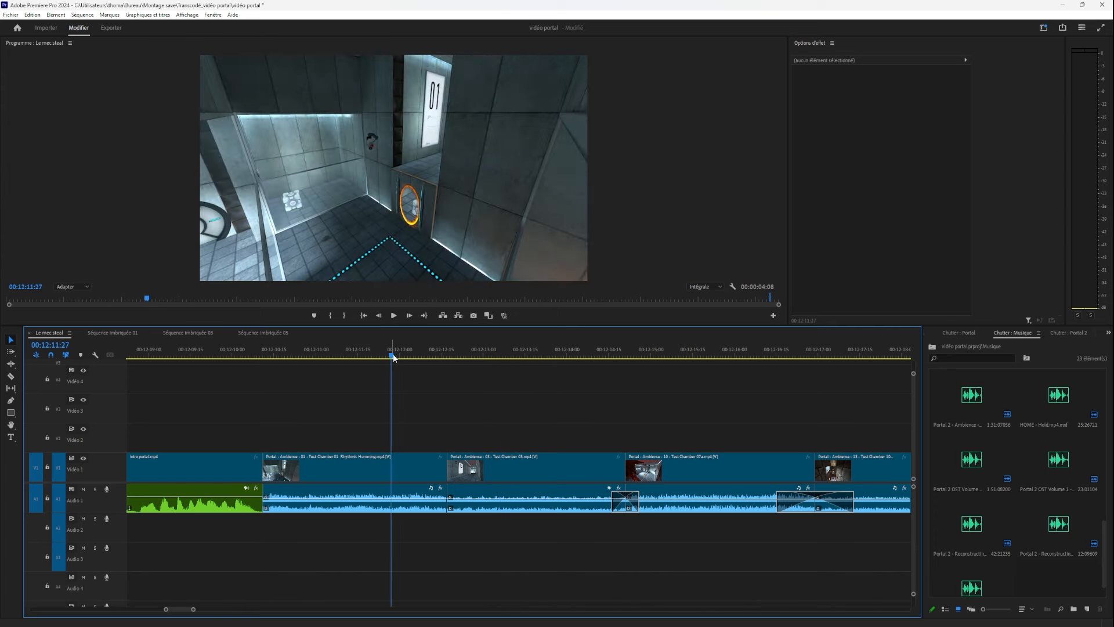
key(space)
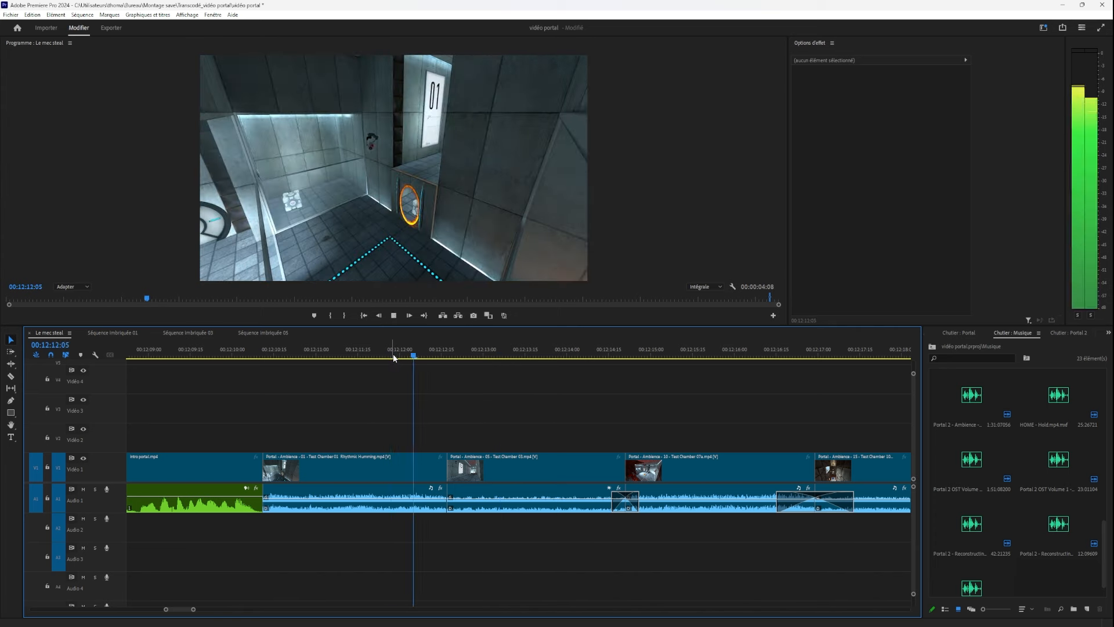
key(space)
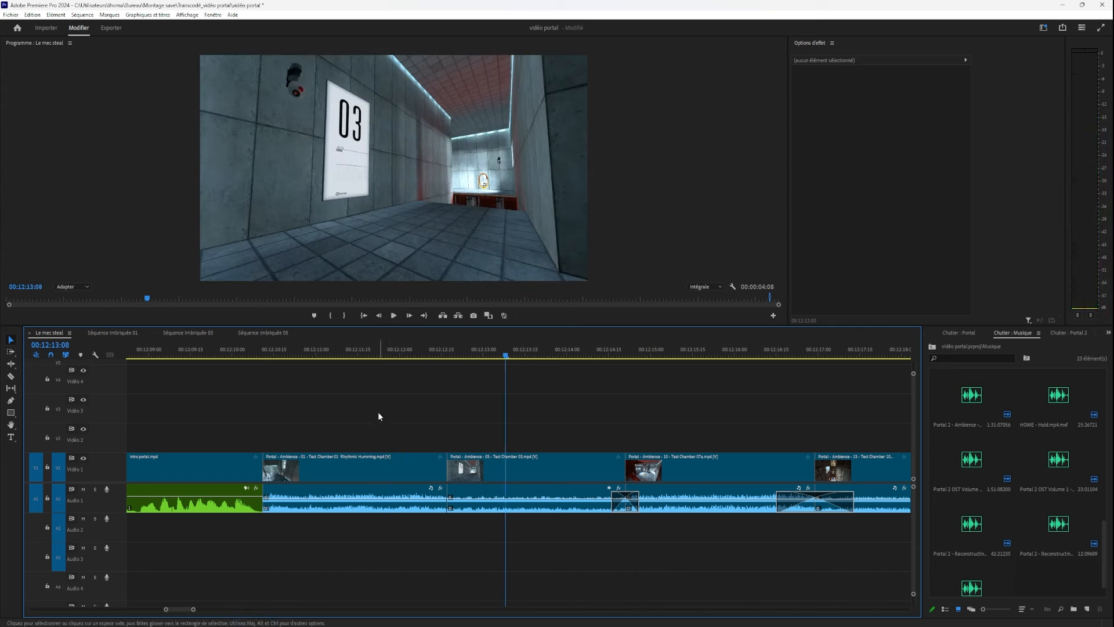
Restore the deleted audio crossfade between the first two Test Chamber clips and play back the cut again.
scroll(402, 502, up, 6)
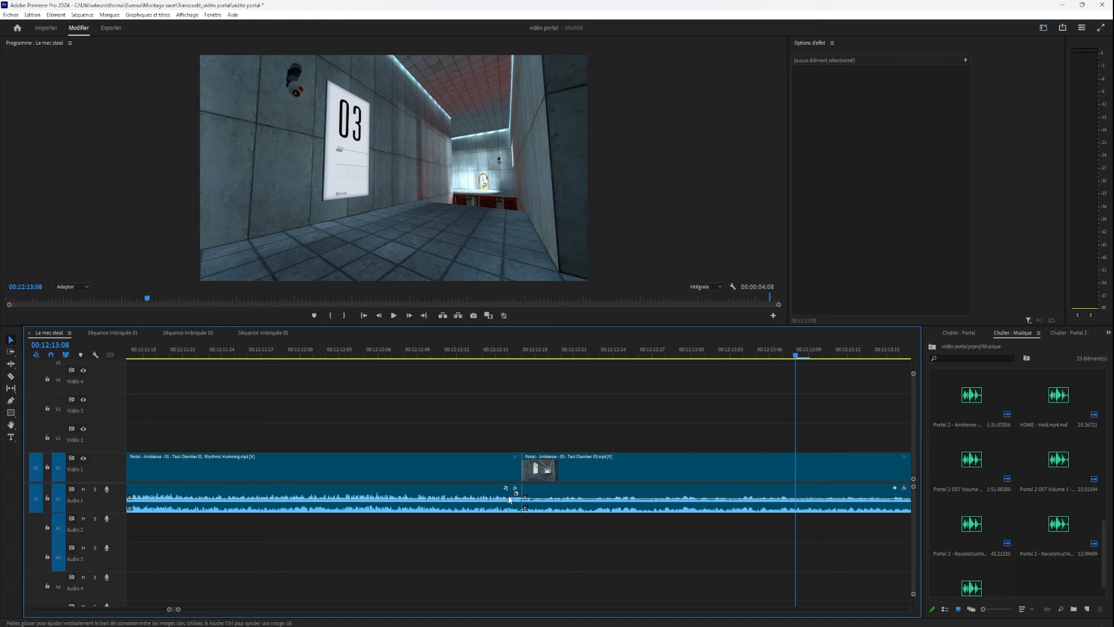
scroll(531, 502, down, 6)
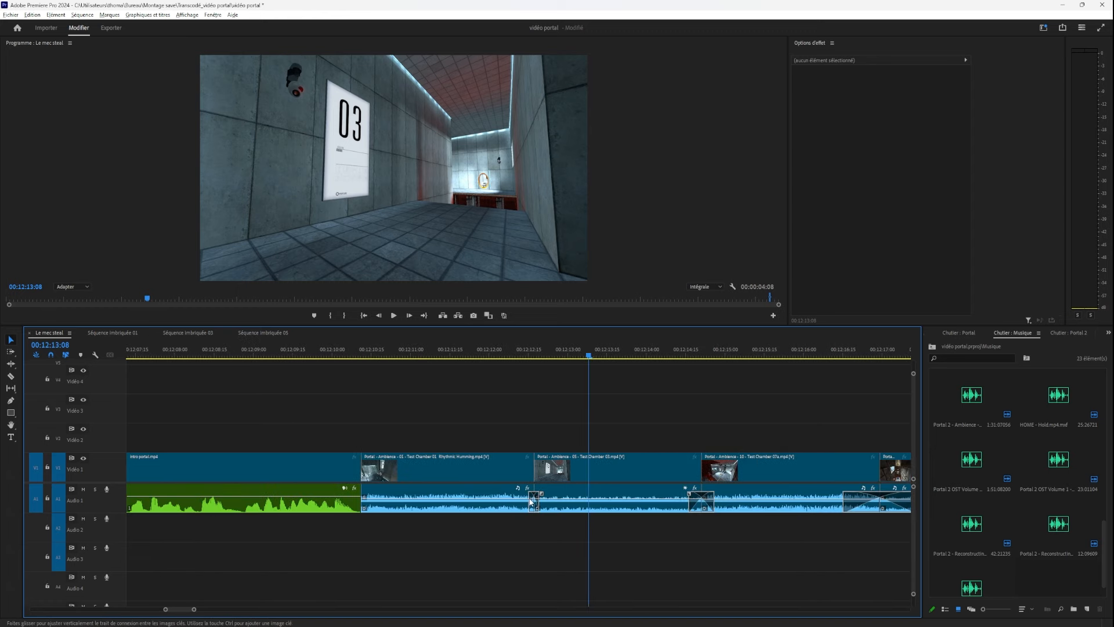
click(468, 351)
key(space)
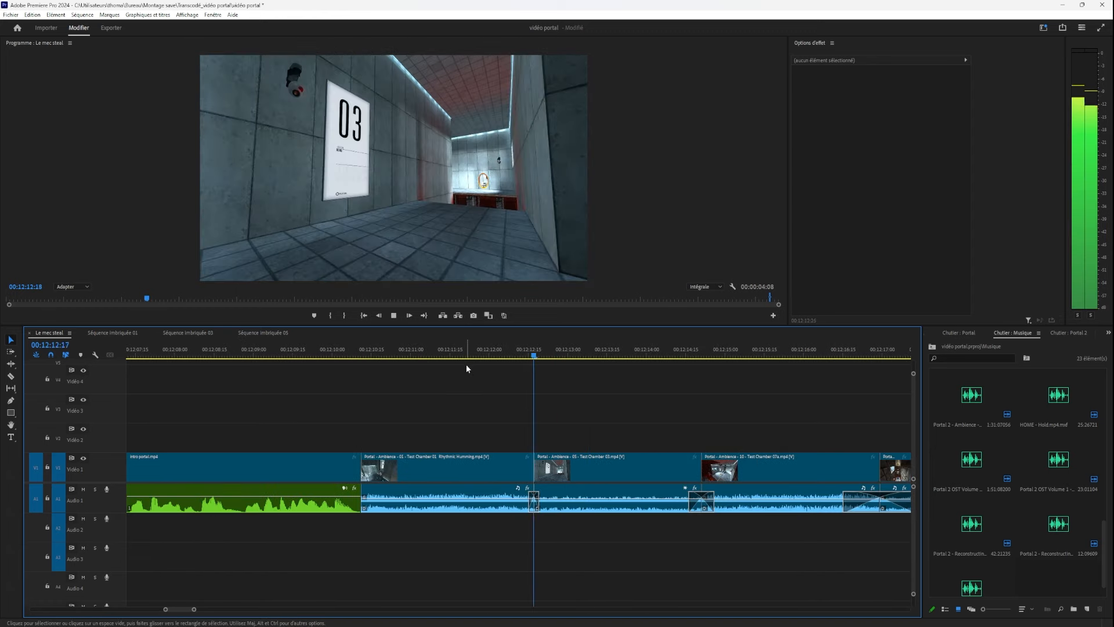
key(space)
scroll(576, 391, down, 3)
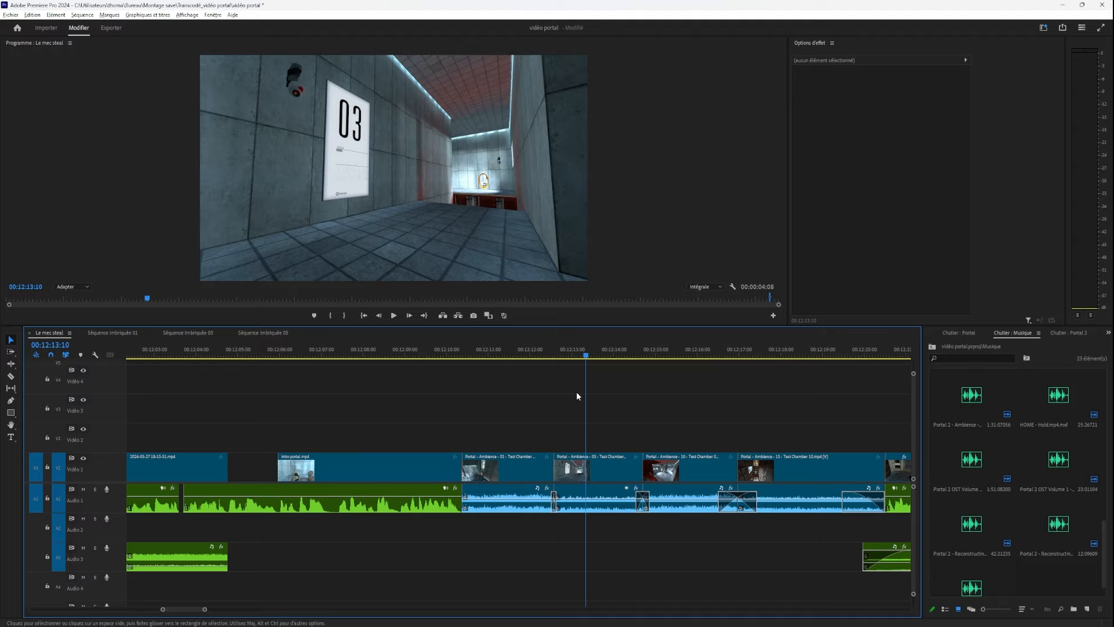
Scrub ahead from 12:13 to about 12:36, near the end of the music clip on Audio 3.
click(604, 351)
drag(633, 349, 478, 487)
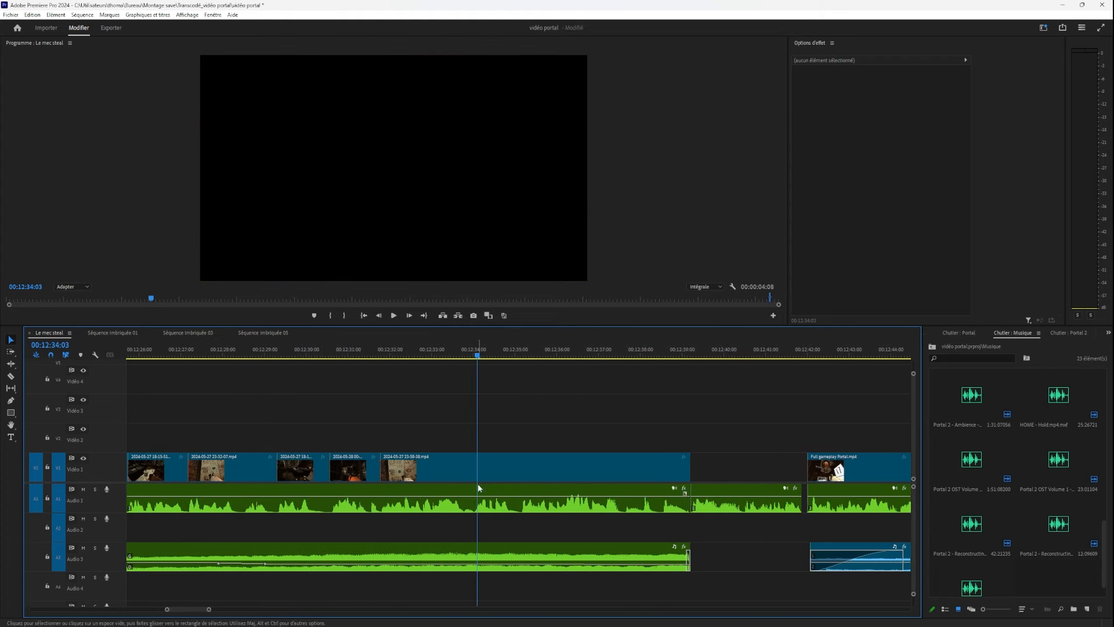
key(space)
click(582, 353)
scroll(515, 426, down, 2)
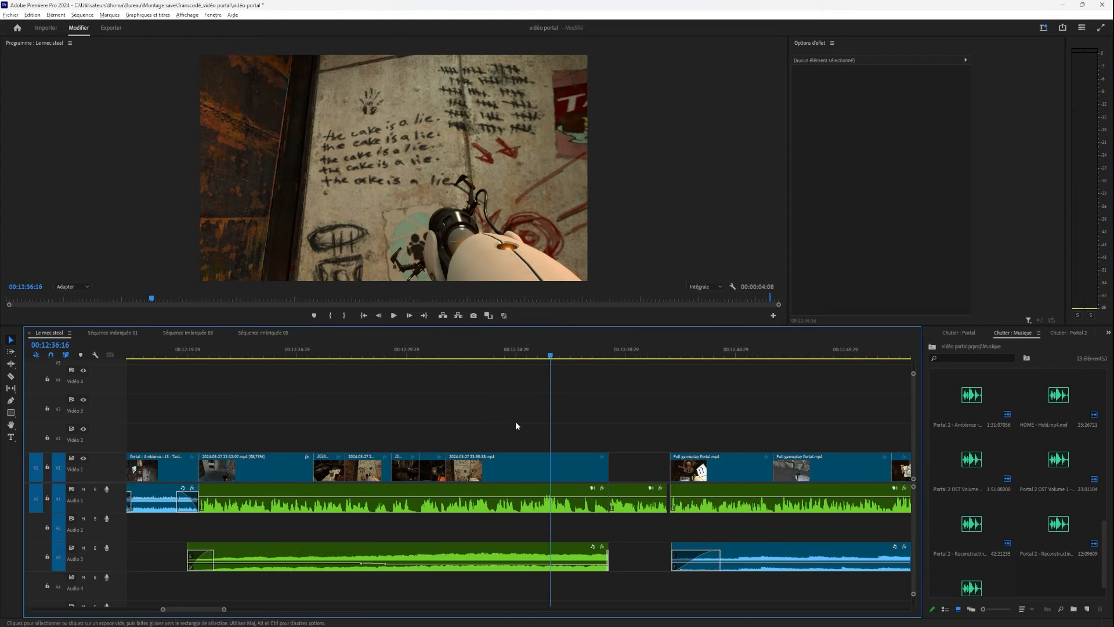
Play back the end of the Audio 3 music clip around 12:39 to hear its fade-out under the voice-over.
click(608, 348)
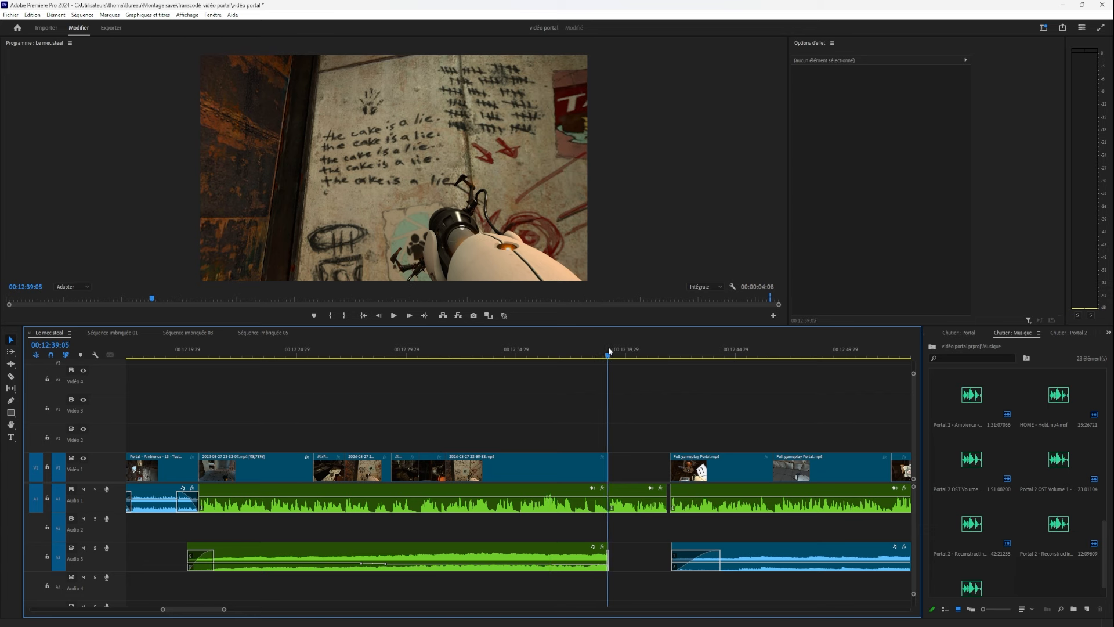
key(space)
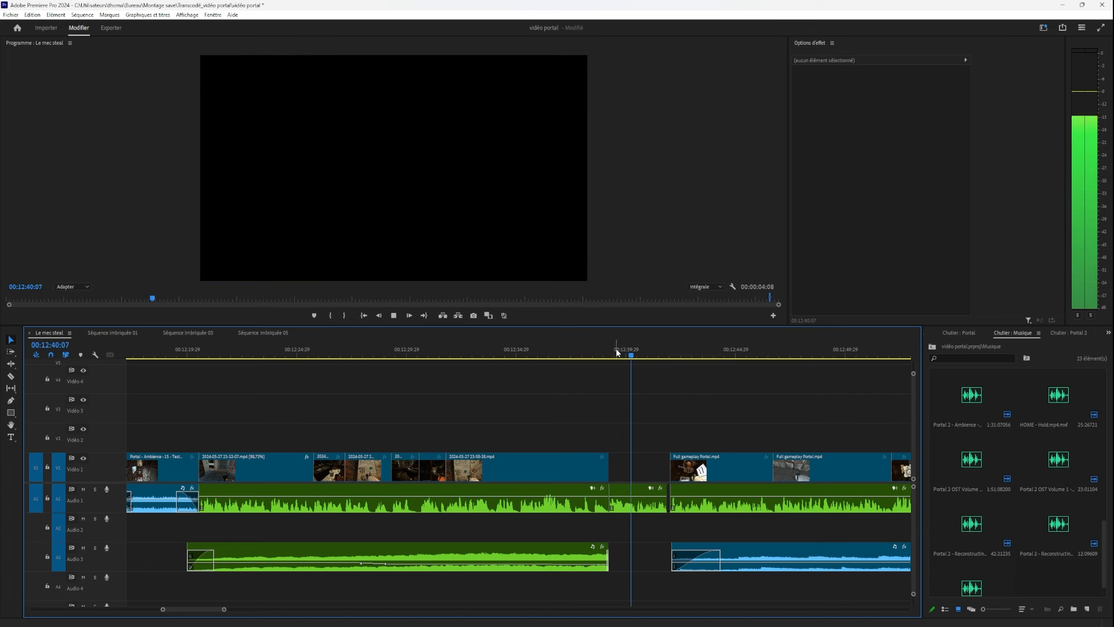
click(592, 356)
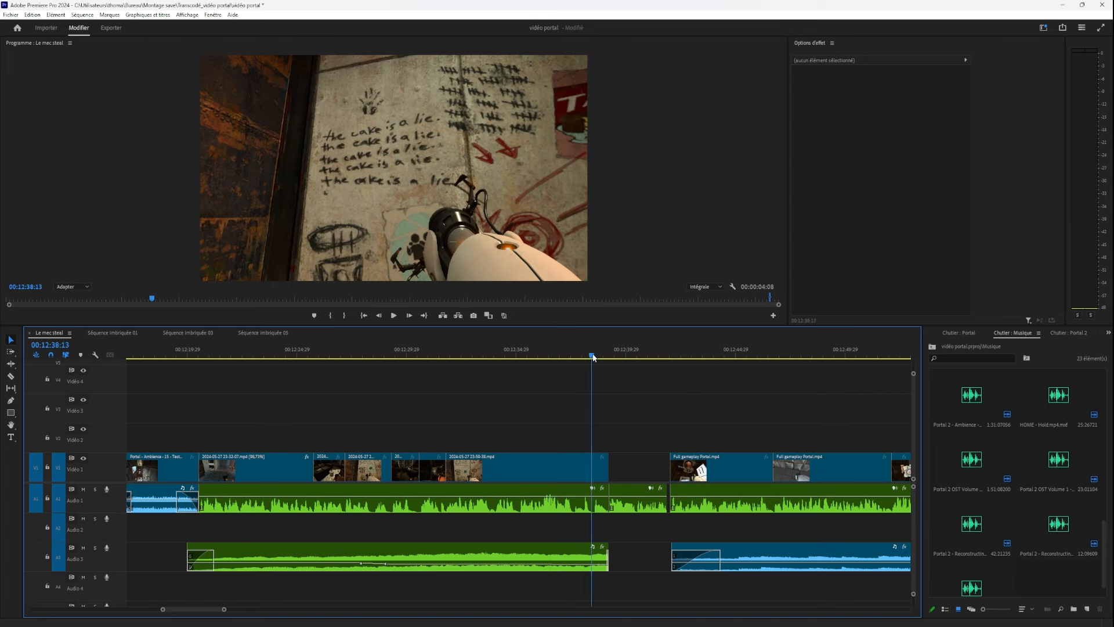
key(space)
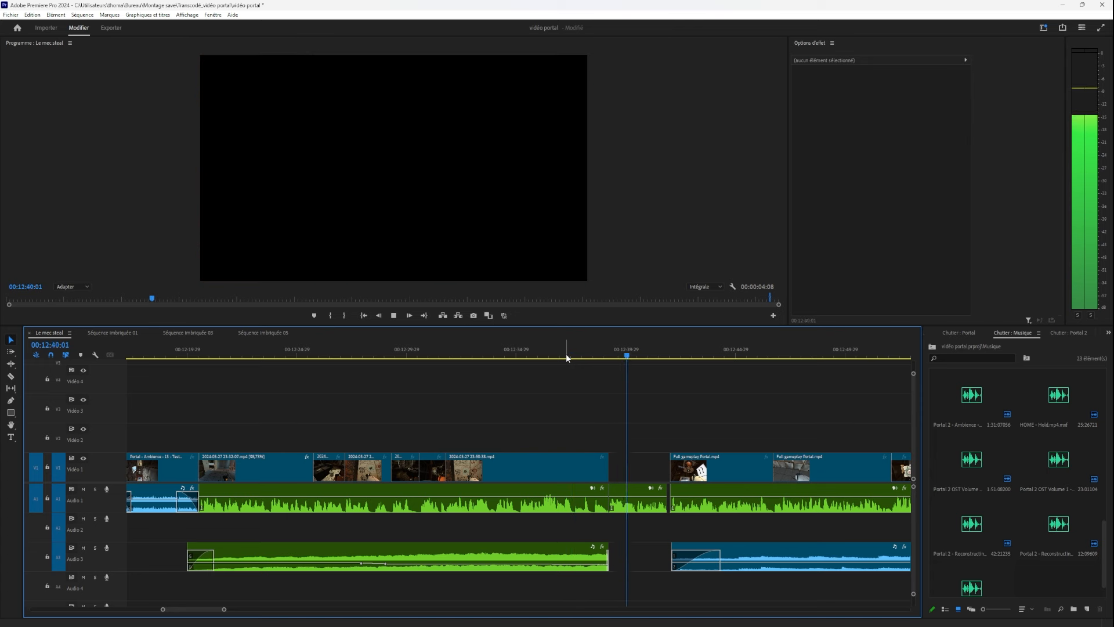
key(space)
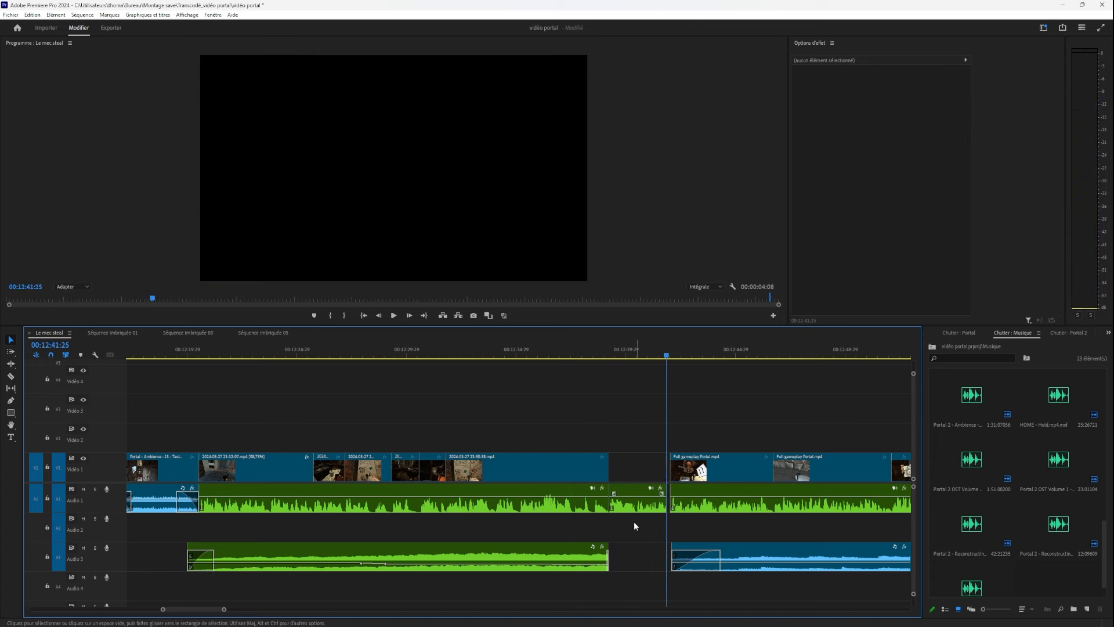
Delete the fade-out at the end of the Audio 3 music clip near 12:39 and play back the ending.
scroll(634, 526, up, 8)
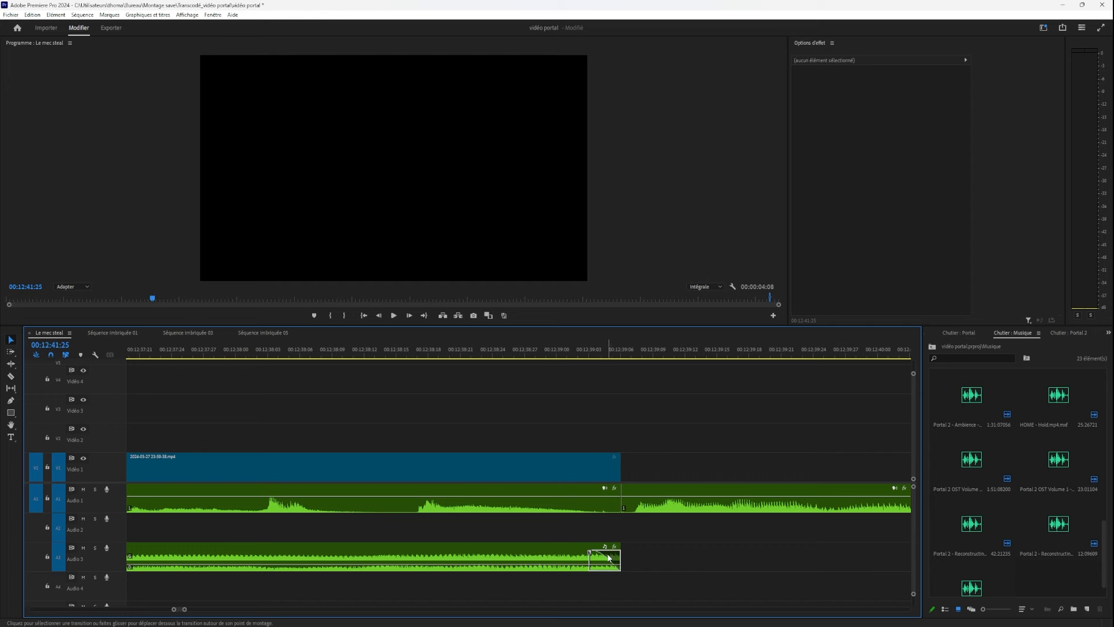
click(608, 558)
key(Delete)
click(530, 353)
key(space)
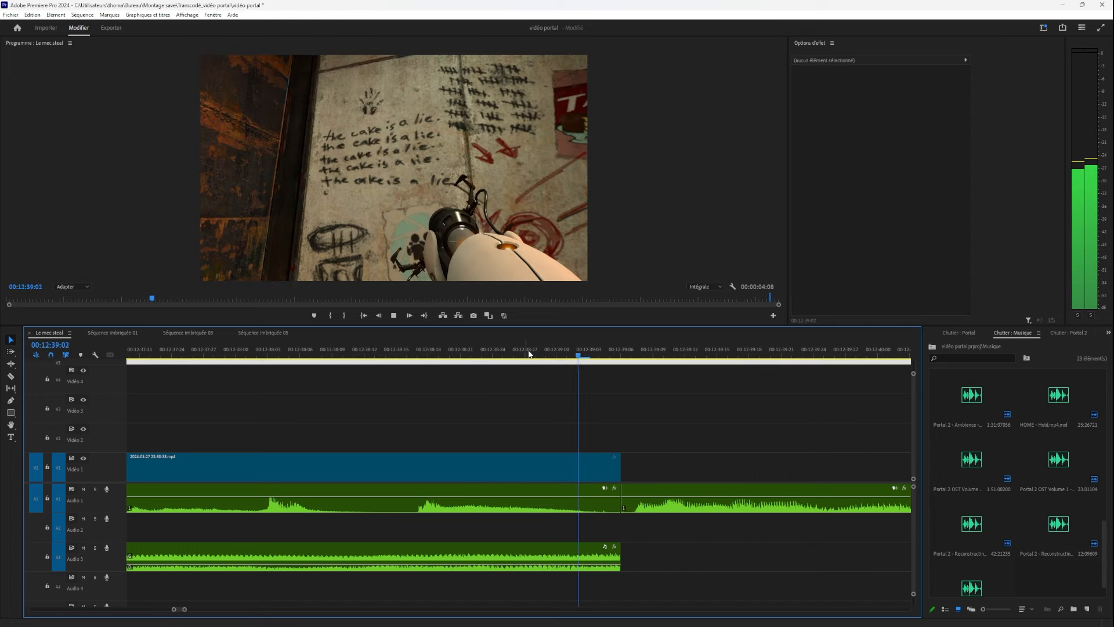
click(503, 352)
key(space)
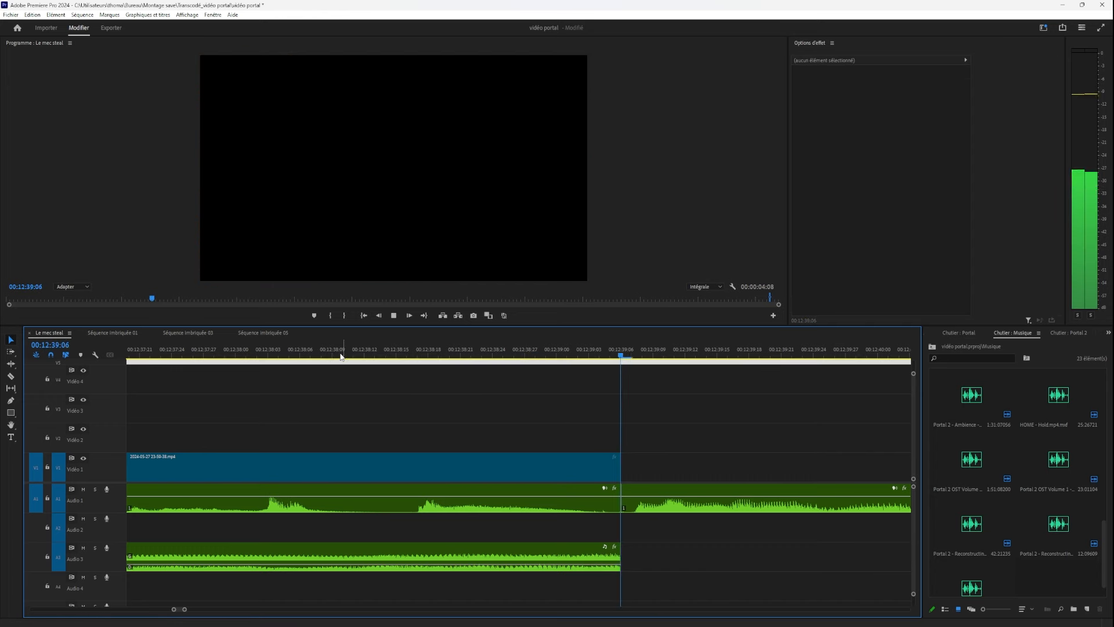
Restore the fade-out on the Audio 3 music clip and play back its ending from 12:39:00.
click(560, 353)
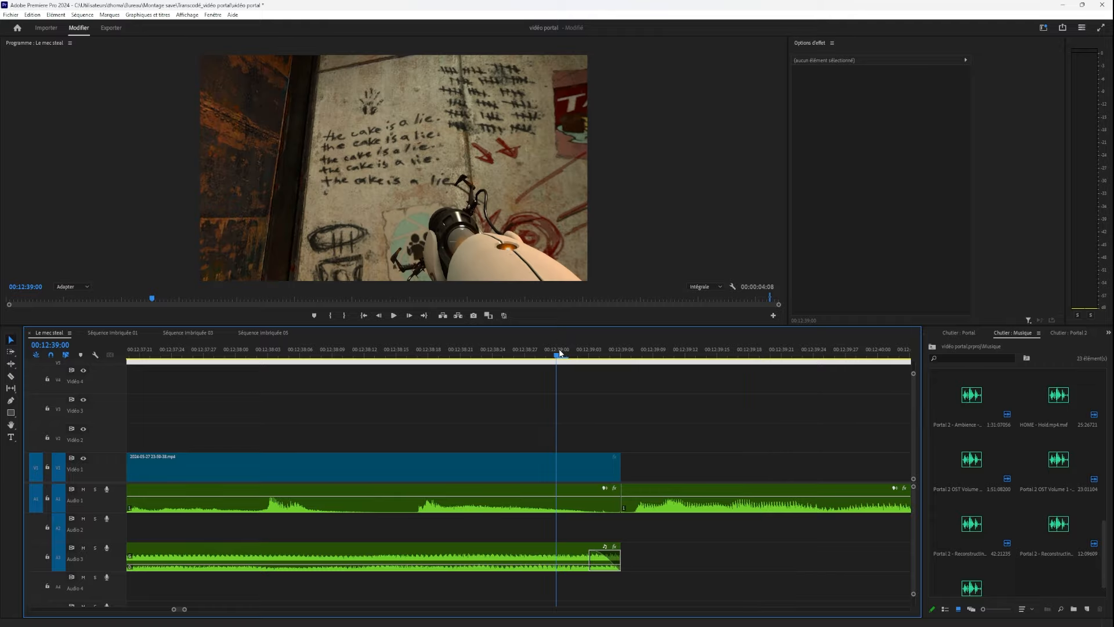
key(space)
key(space)
scroll(626, 562, down, 3)
scroll(627, 561, down, 5)
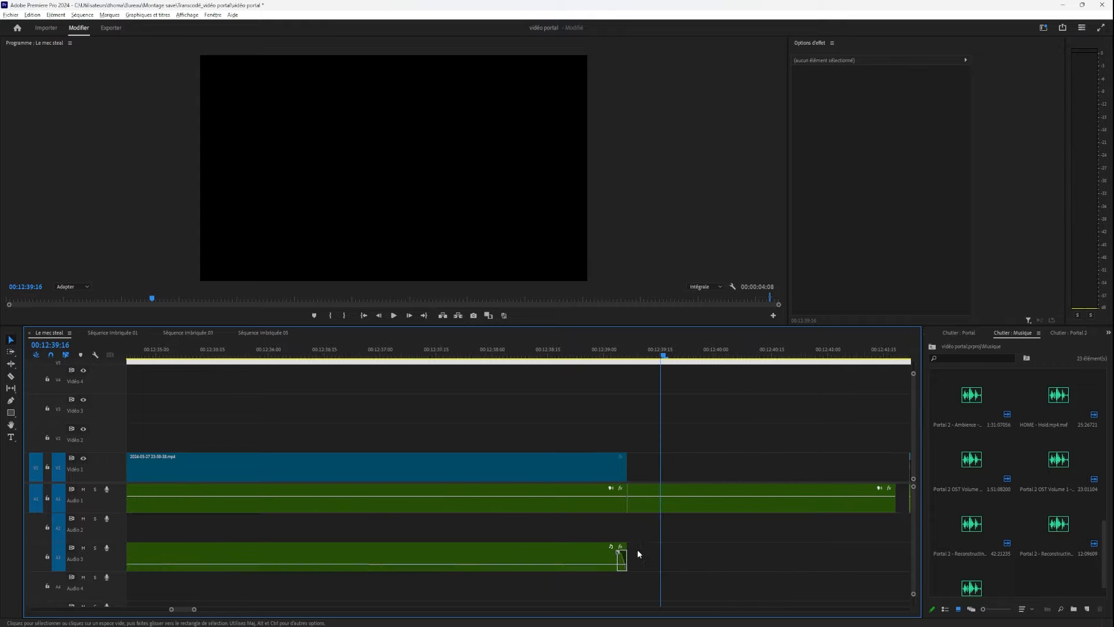
Scrub through the Full gameplay Portal clips from 12:39 to about 13:22 and inspect their music and audio transitions.
drag(711, 349, 374, 522)
click(343, 470)
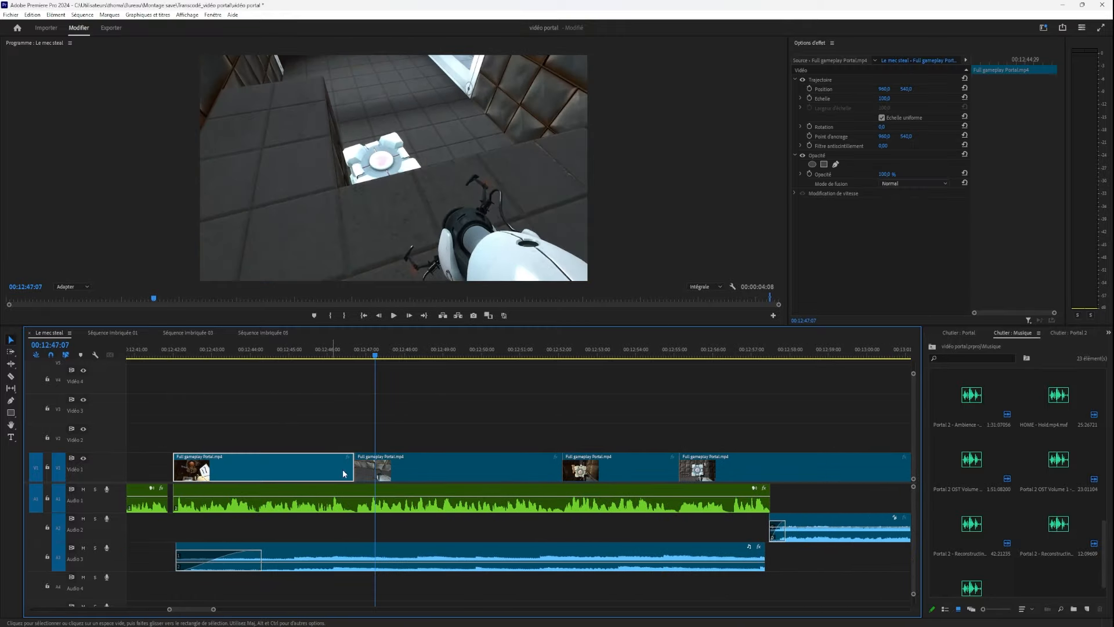
click(470, 468)
click(642, 464)
drag(719, 352, 486, 412)
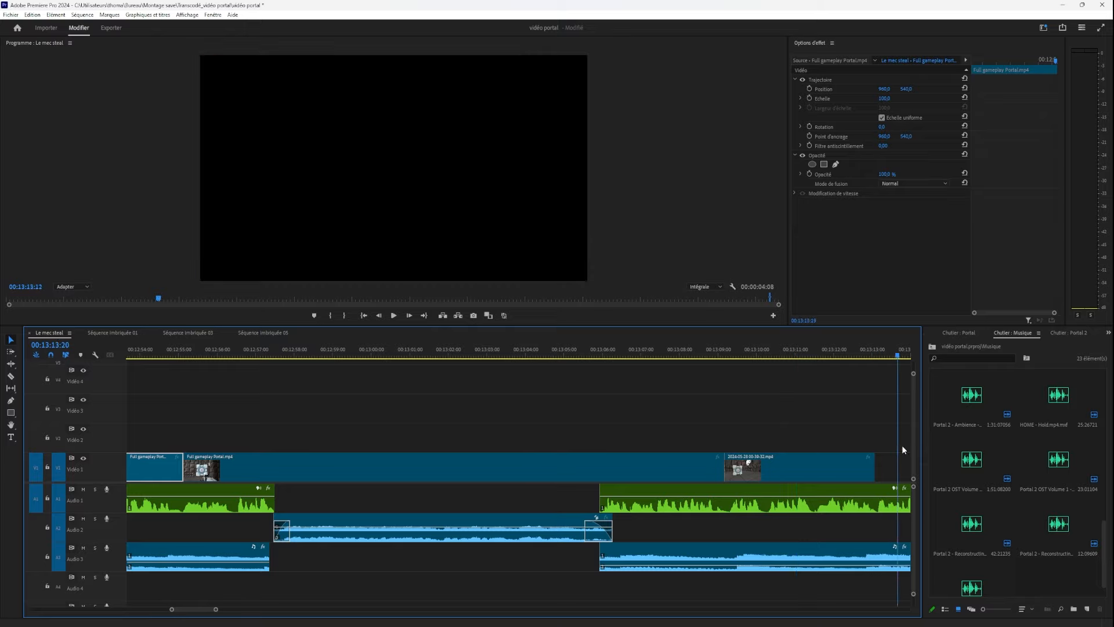
drag(902, 445, 706, 456)
drag(842, 455, 403, 534)
scroll(402, 533, down, 1)
scroll(403, 537, down, 4)
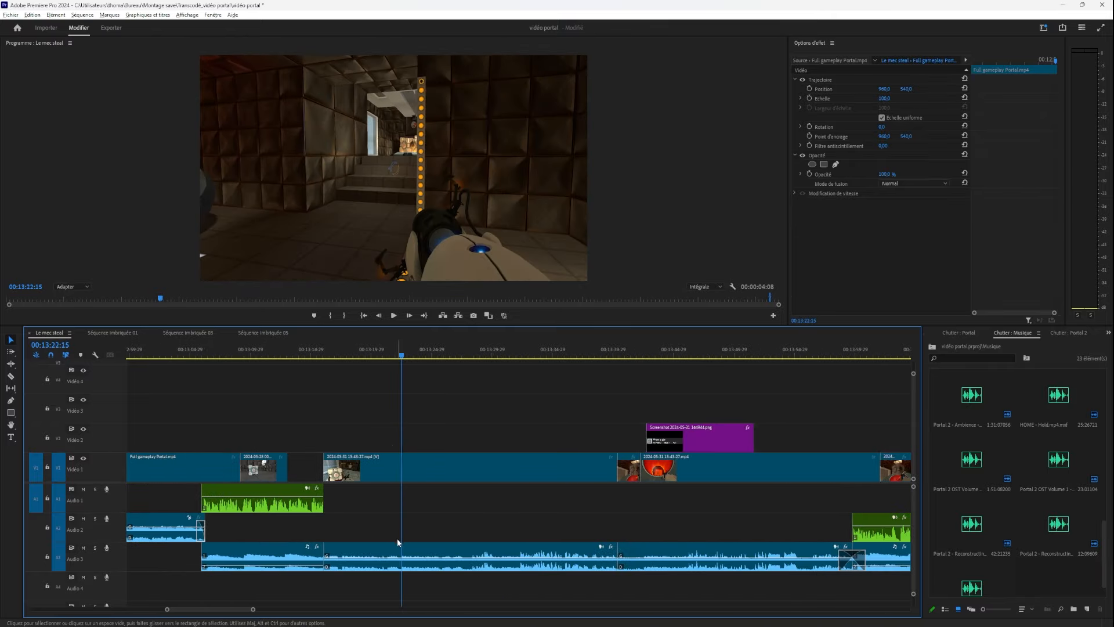
Play back the gameplay clip without voice-over from about 13:25 to 13:34 to hear its audio.
click(382, 353)
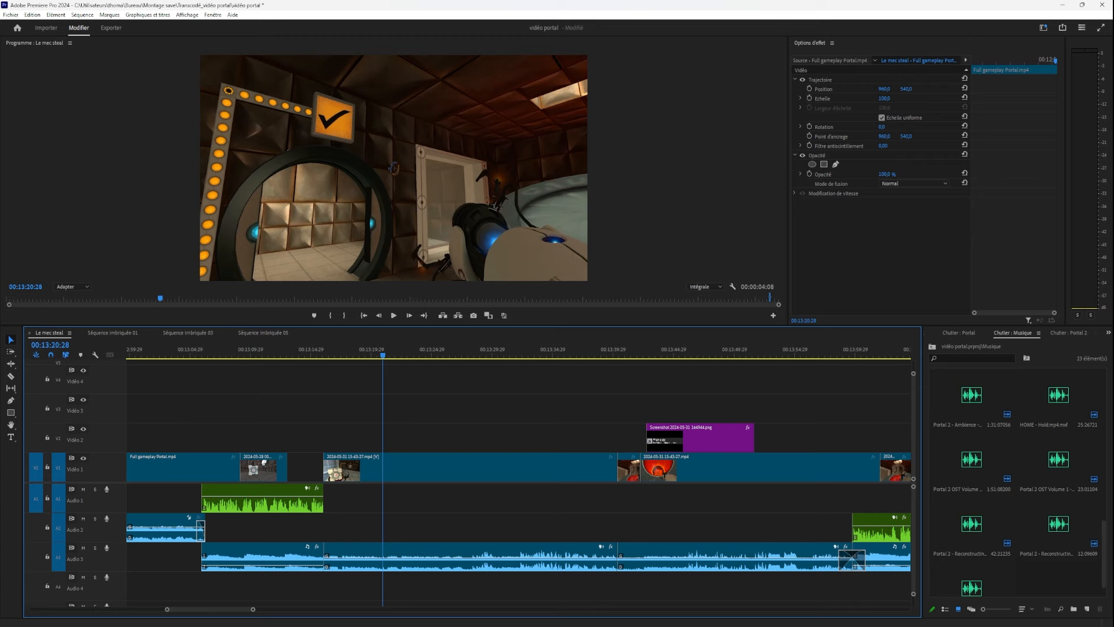
click(438, 354)
key(space)
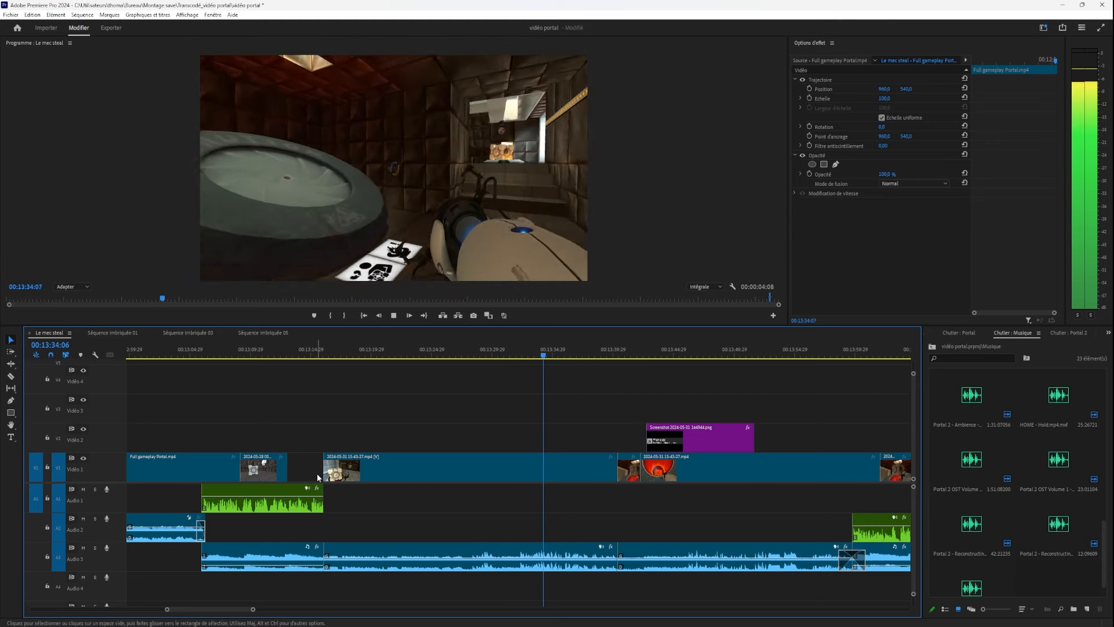
key(space)
Scrub ahead from 13:34 past the screenshot overlay to 14:11, examining the clips and the Audio 3 crossfade.
scroll(318, 472, up, 5)
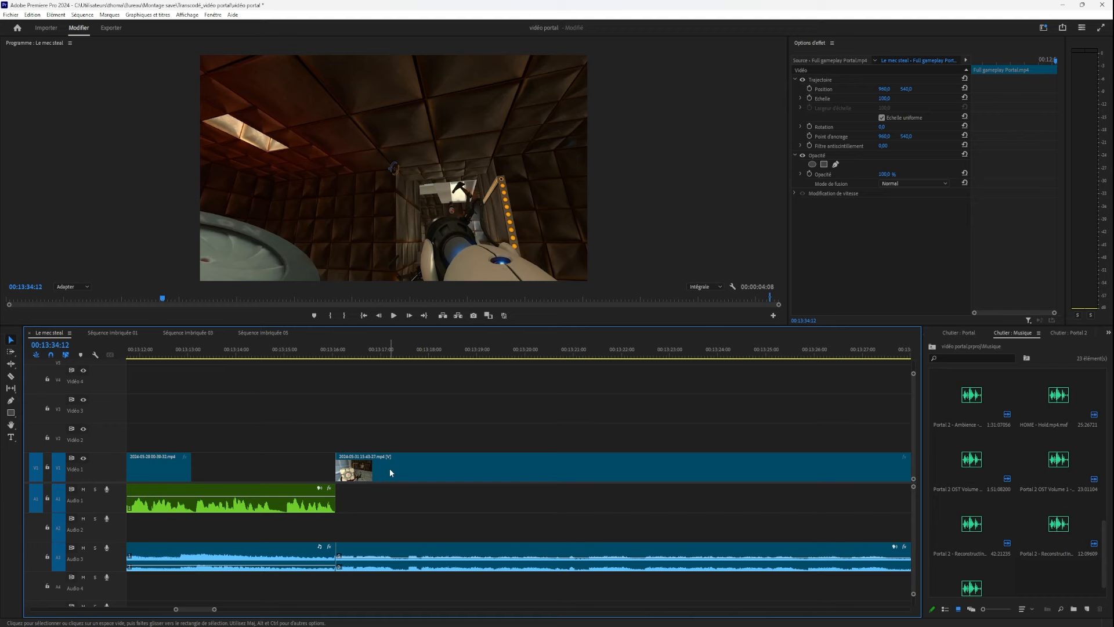
scroll(416, 450, down, 6)
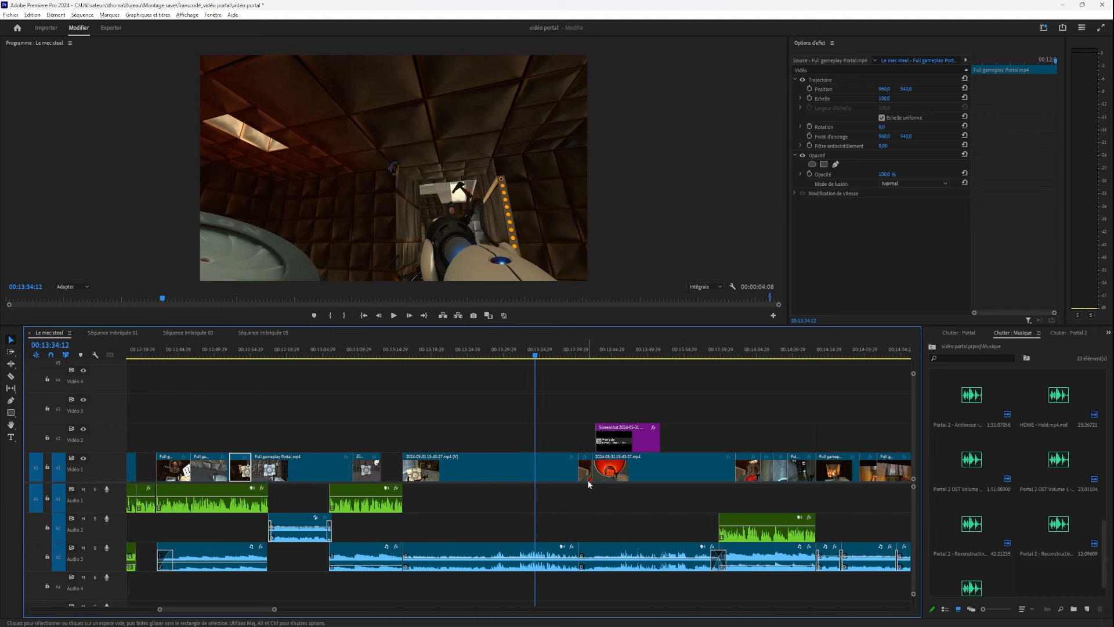
scroll(544, 476, up, 3)
drag(557, 353, 486, 477)
drag(486, 347, 642, 356)
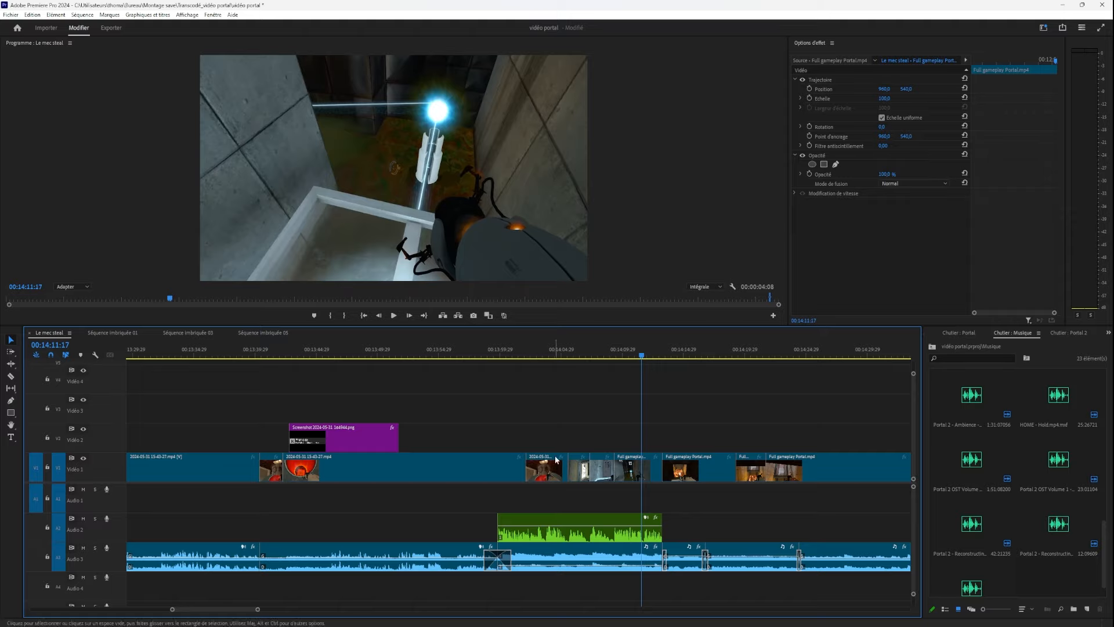
Play back the test chamber 18 section from about 14:05 and scrub ahead to the Audio 3 transition at 14:13.
click(569, 353)
key(space)
drag(584, 576, 698, 589)
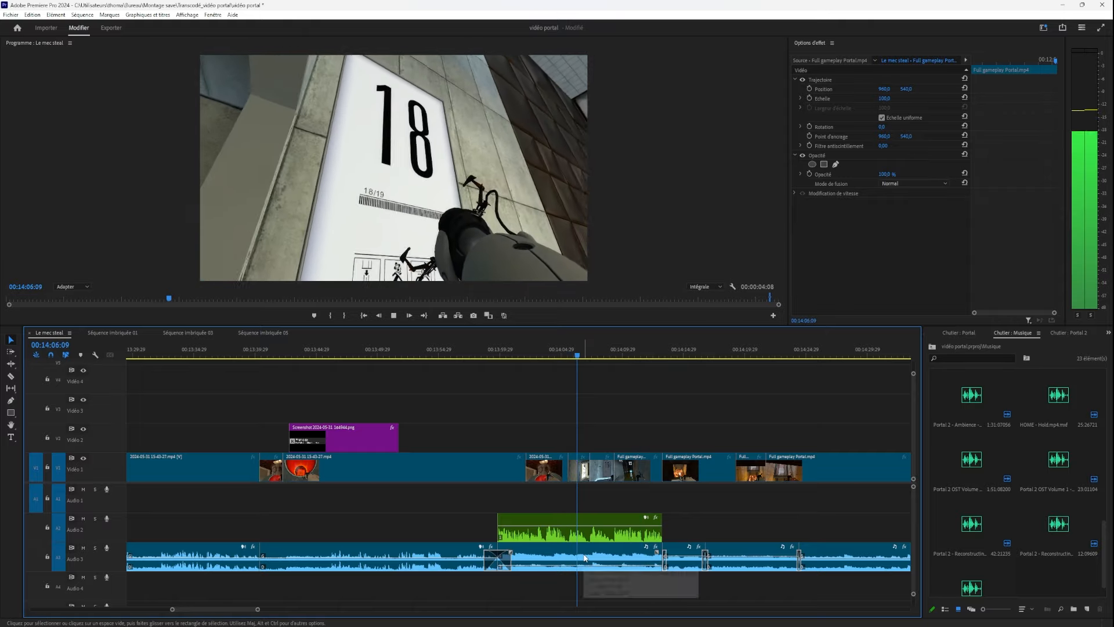
mouse_move(626, 353)
mouse_down()
mouse_move(981, 358)
mouse_move(336, 429)
mouse_move(425, 429)
mouse_move(371, 440)
mouse_move(377, 446)
mouse_up()
scroll(342, 531, up, 5)
scroll(346, 534, up, 2)
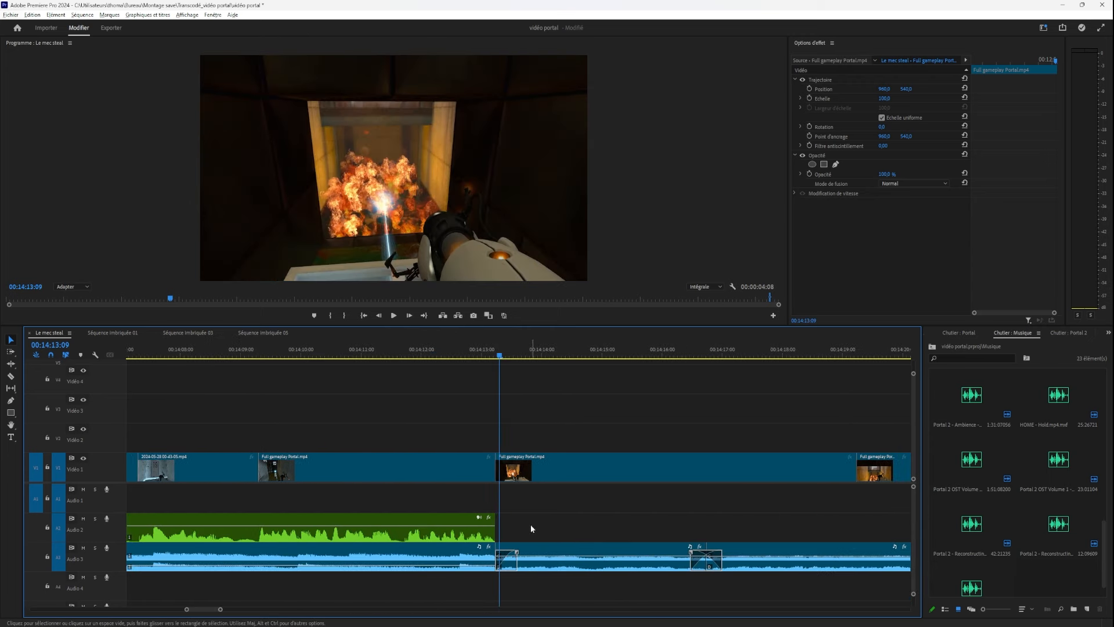
Play back the incinerator clip from about 14:12 to 14:17 to hear the Audio 3 fade and crossfade.
drag(497, 354, 660, 377)
key(space)
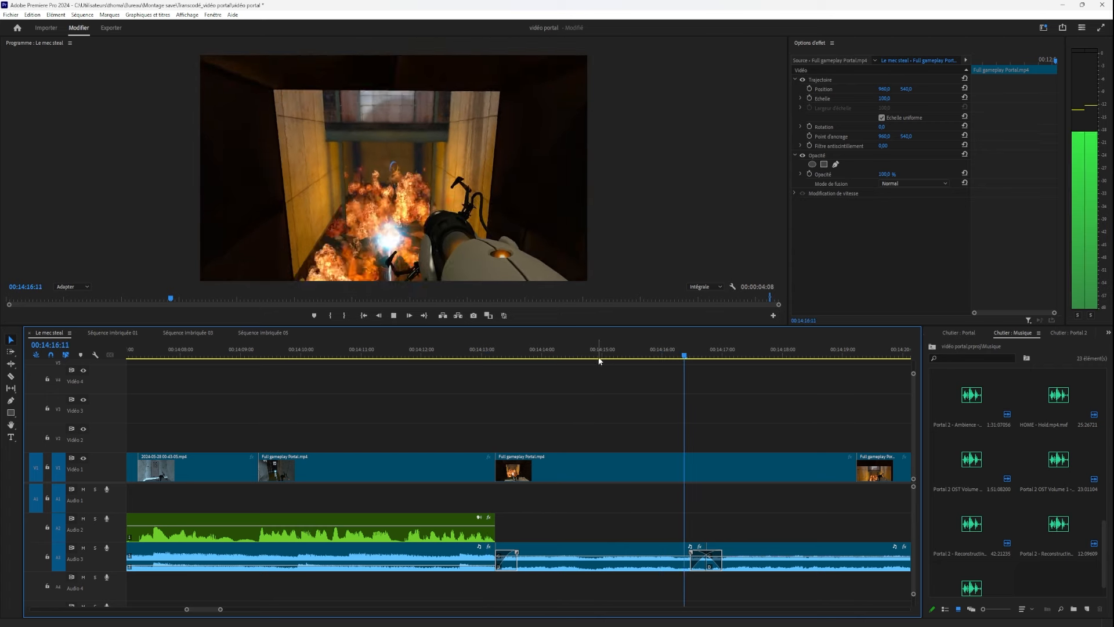
click(476, 352)
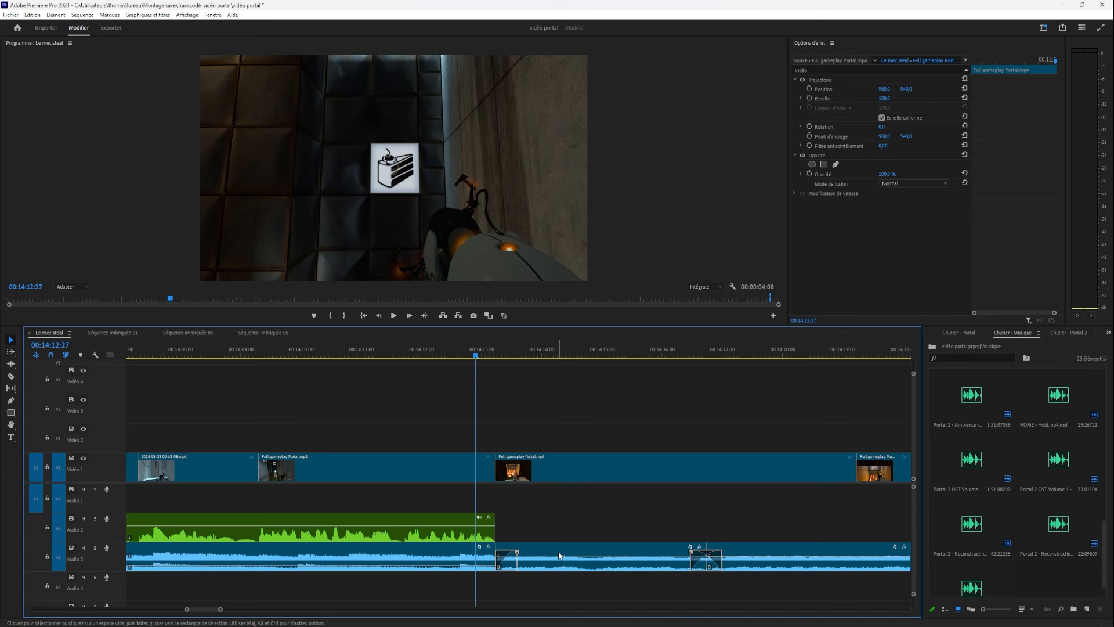
key(space)
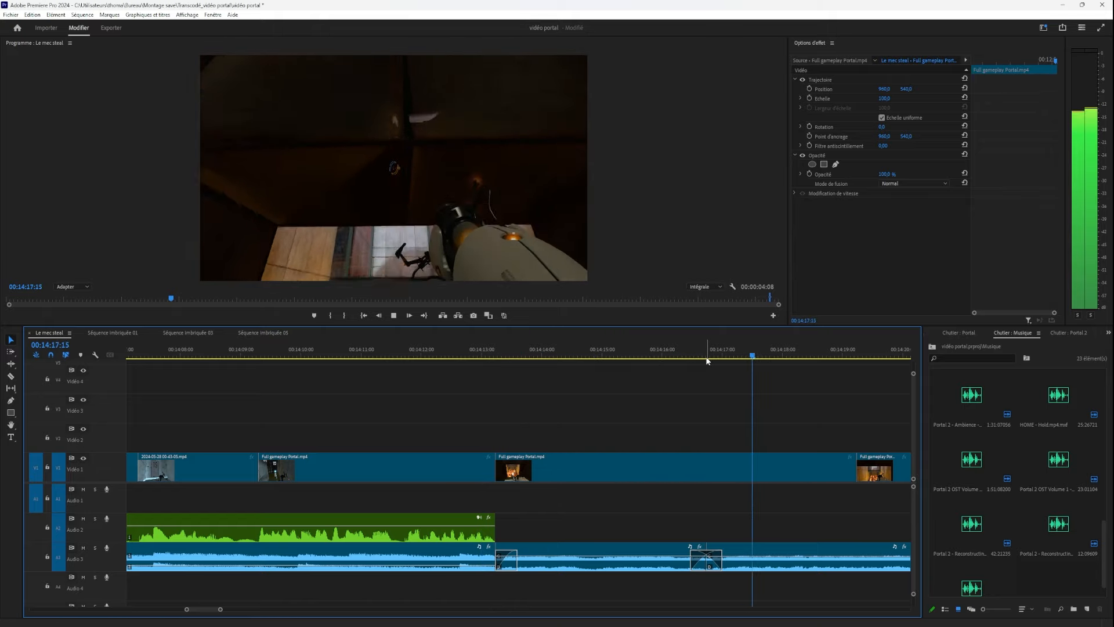
Disable the Full gameplay Portal audio clip that starts on Audio 2 at about 14:24.
click(687, 363)
drag(686, 363, 682, 524)
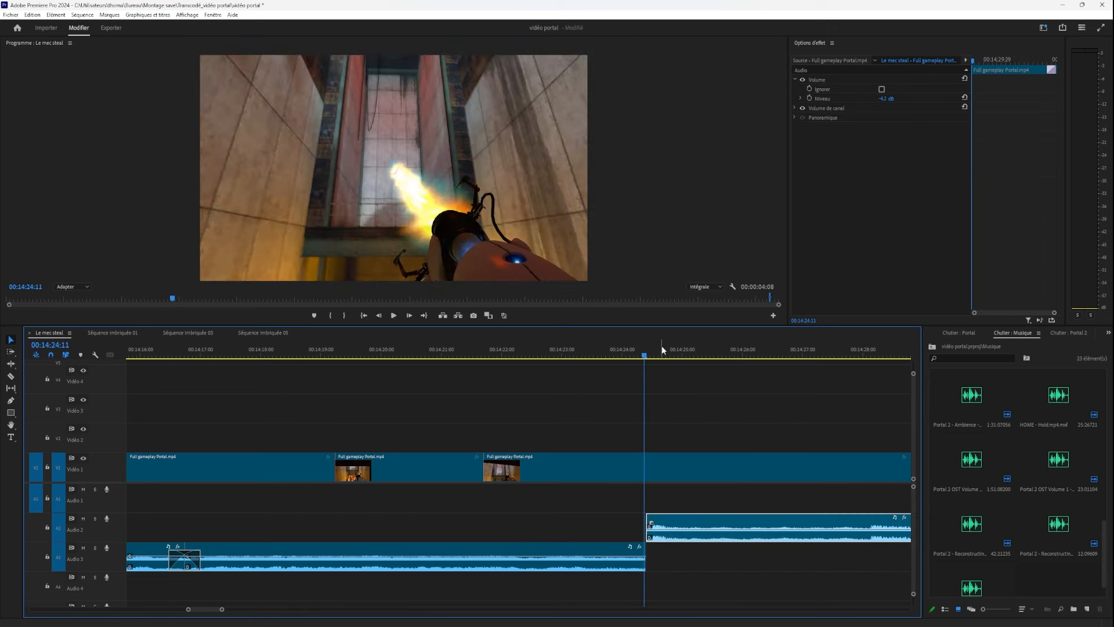
drag(656, 350, 486, 491)
key(shift+e)
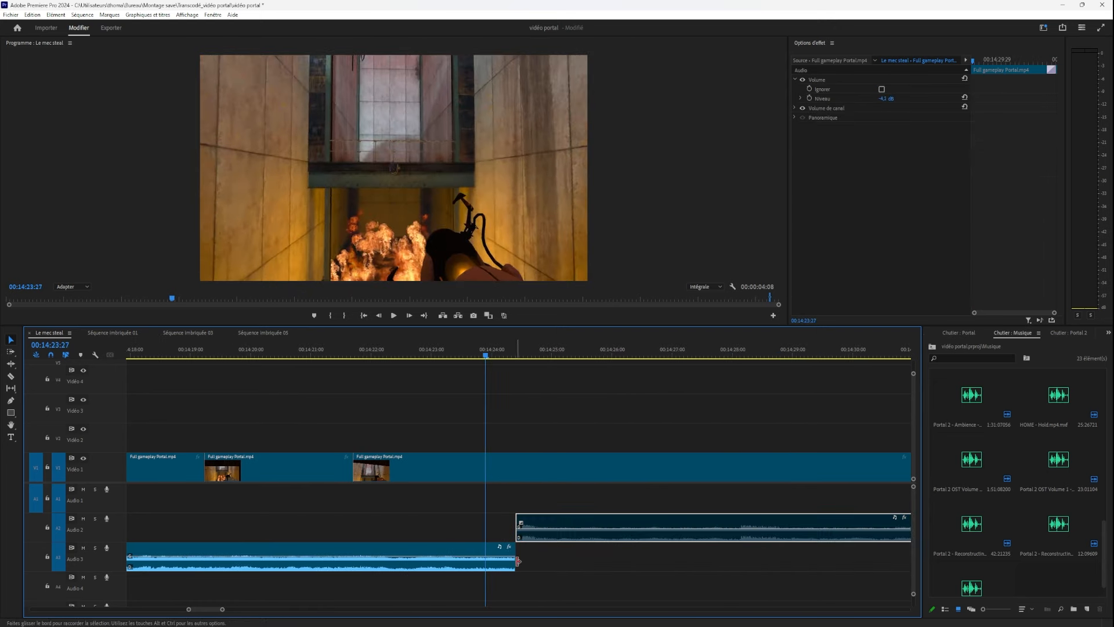
Extend the Audio 3 clip's end well past 14:24, and play back from about 14:20 to 14:26 to hear it without the crossfade.
drag(518, 560, 934, 550)
drag(314, 351, 430, 372)
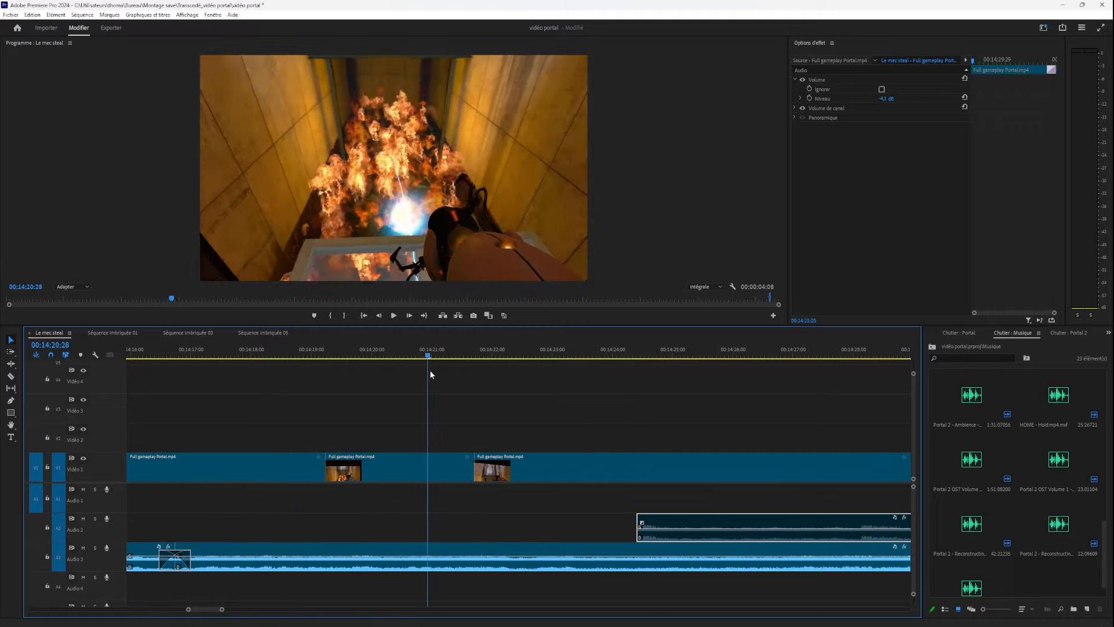
key(space)
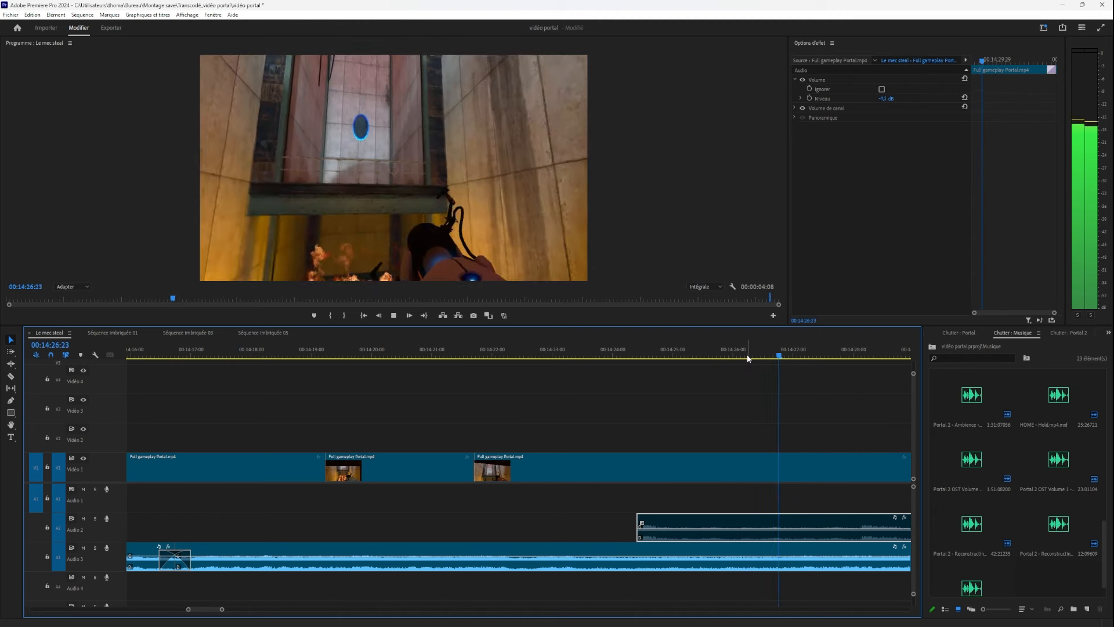
key(space)
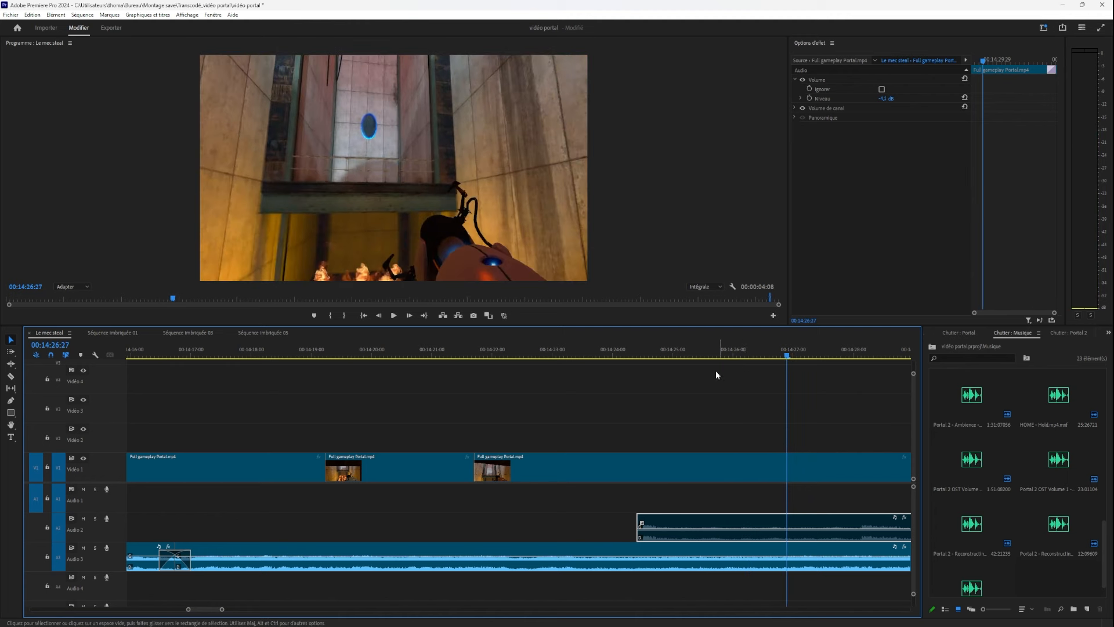
Undo the Audio 3 extension and the clip changes at 14:24, restoring the crossfade between the two Audio 3 clips.
key(ctrl+z)
key(ctrl+z)
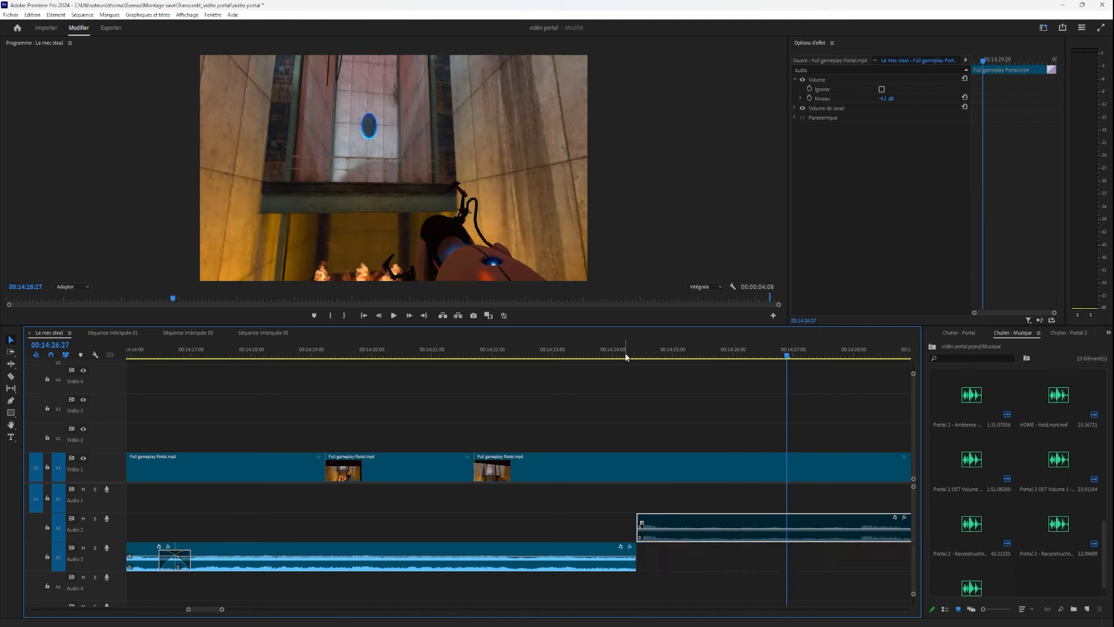
key(ctrl+z)
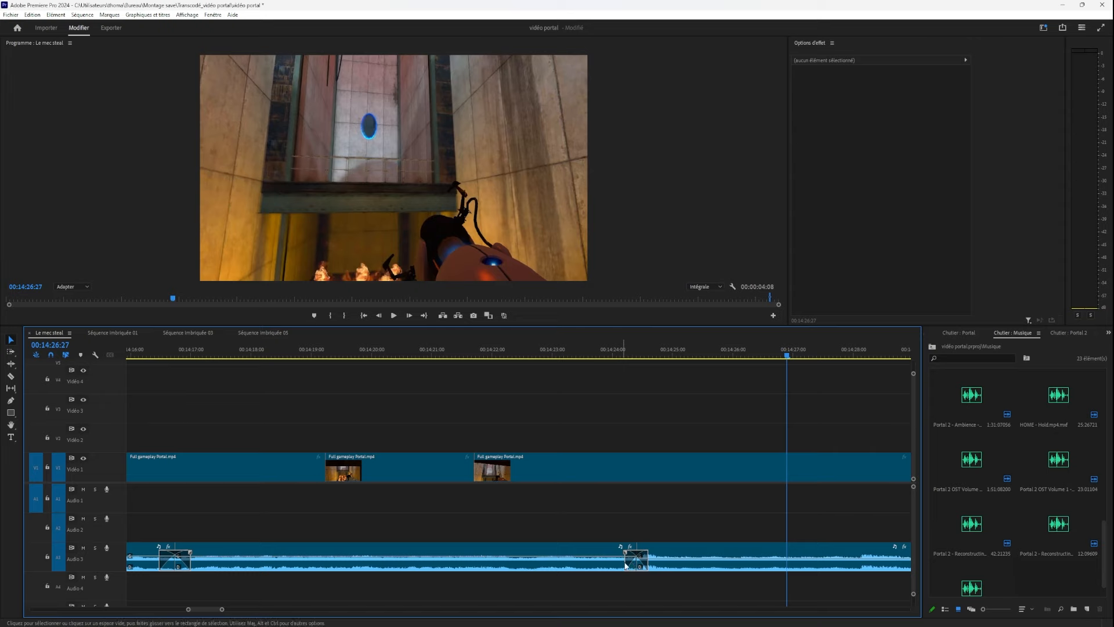
Play back the Audio 3 crossfade at about 14:24 from a second before it, and return to 14:24:11.
click(566, 350)
key(space)
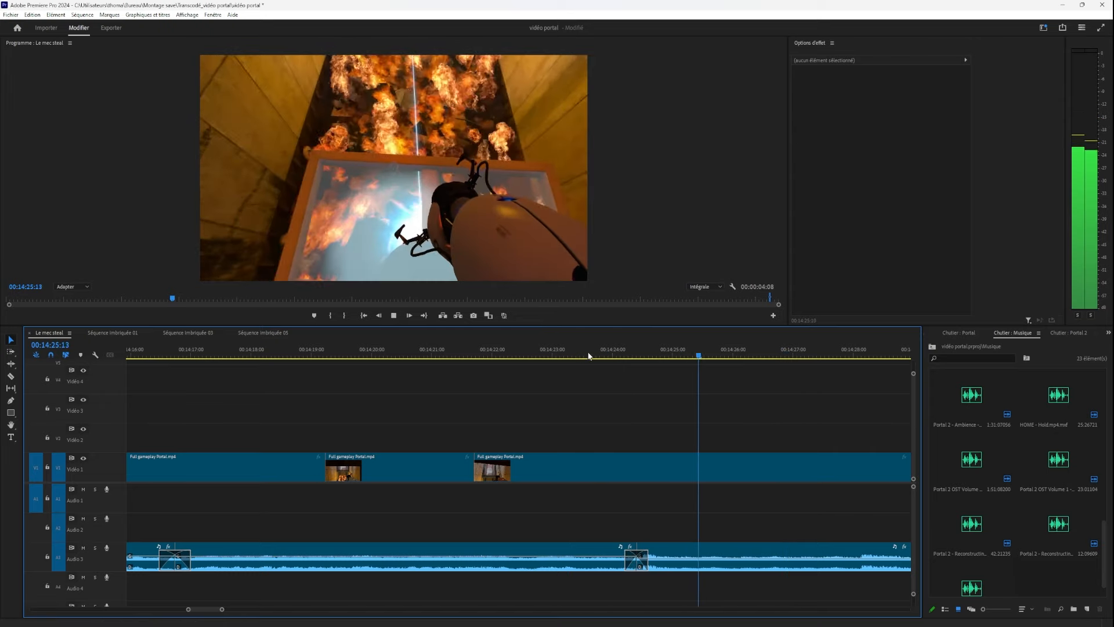
click(646, 353)
drag(646, 361, 635, 364)
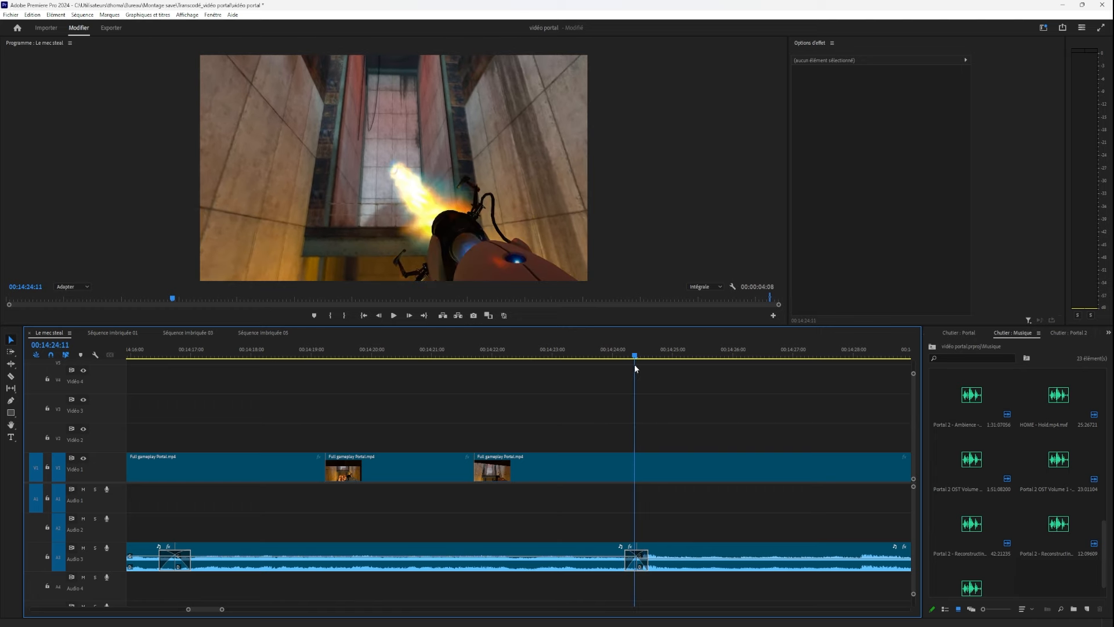
Examine the Audio 3 crossfade closely by scrubbing to 14:24:16, and play it back from its start.
scroll(647, 579, up, 6)
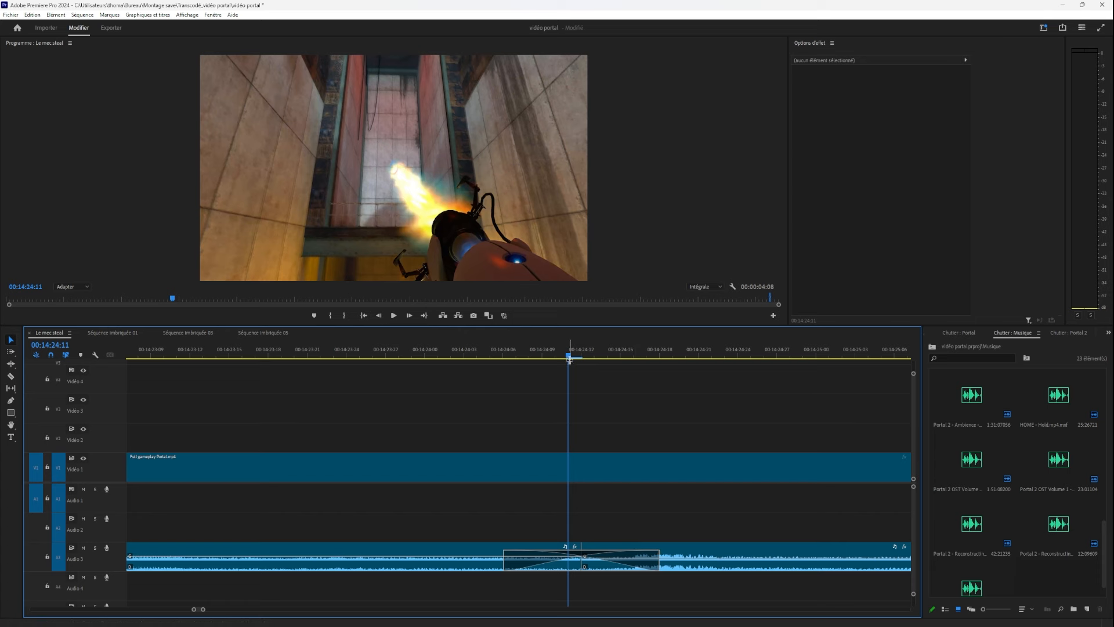
drag(593, 362, 634, 364)
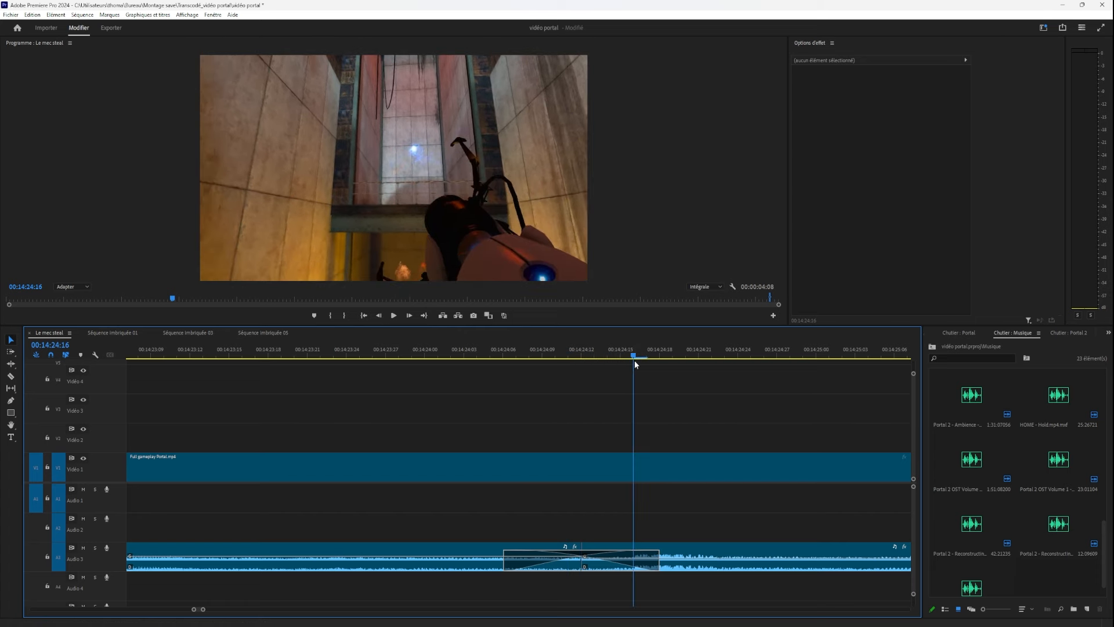
click(516, 355)
key(space)
scroll(573, 421, down, 5)
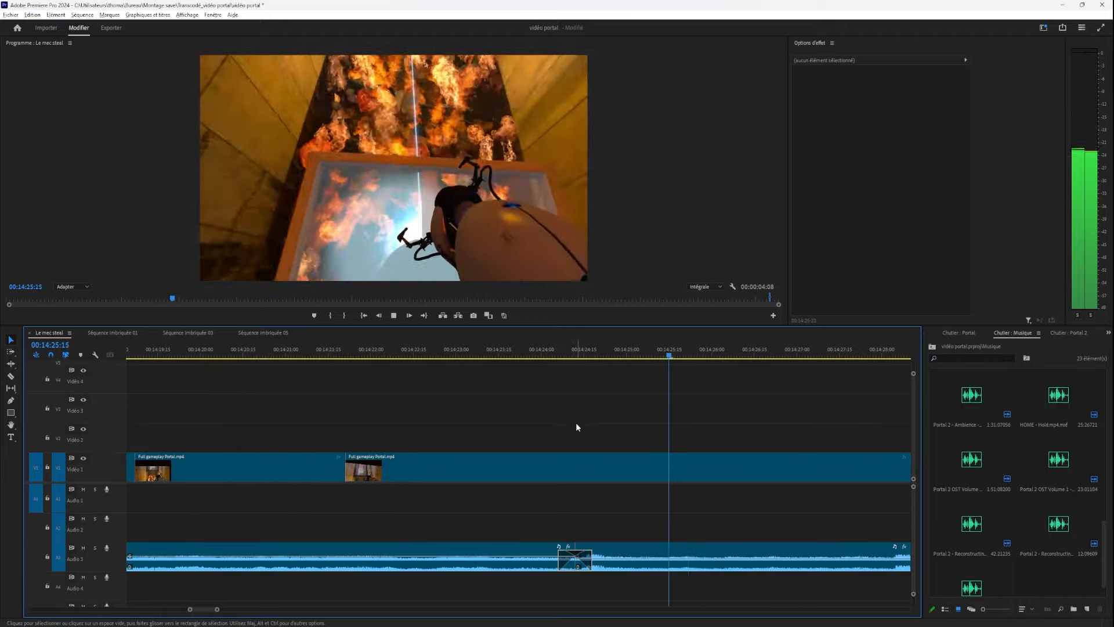
Play back the continuing gameplay audio from 14:27:21 to about 14:31.
drag(717, 356, 679, 398)
click(544, 412)
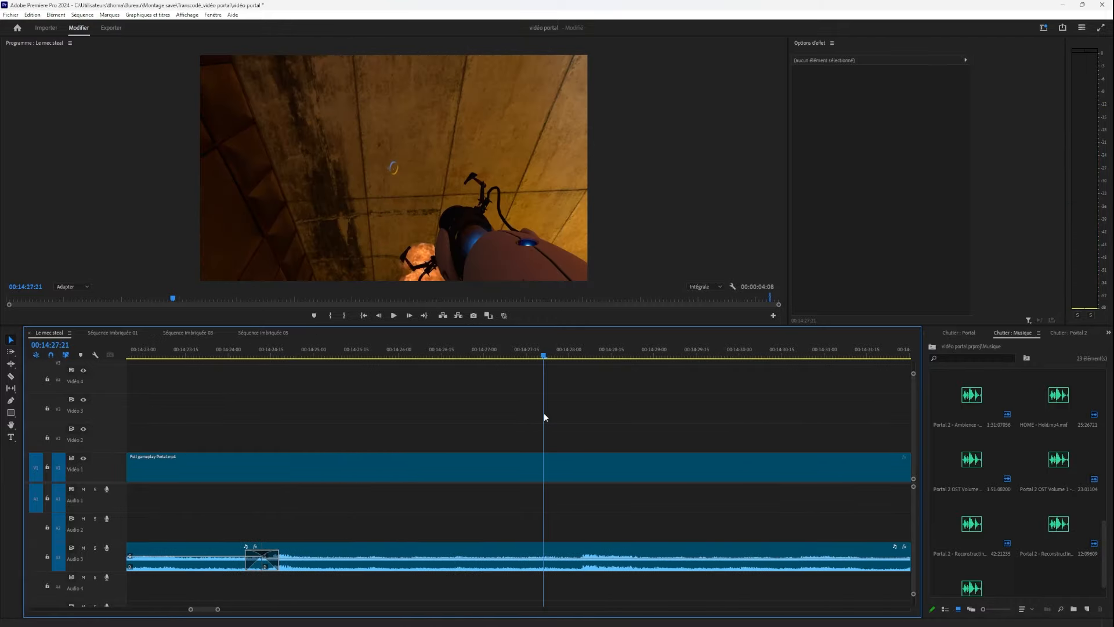
key(space)
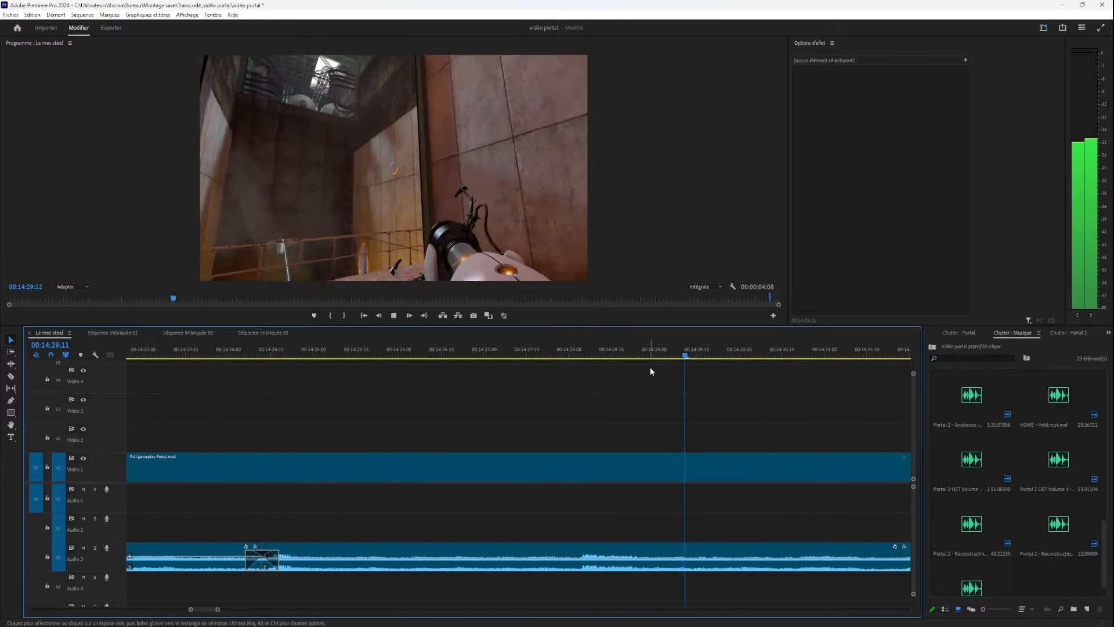
drag(675, 364, 482, 358)
scroll(464, 371, down, 6)
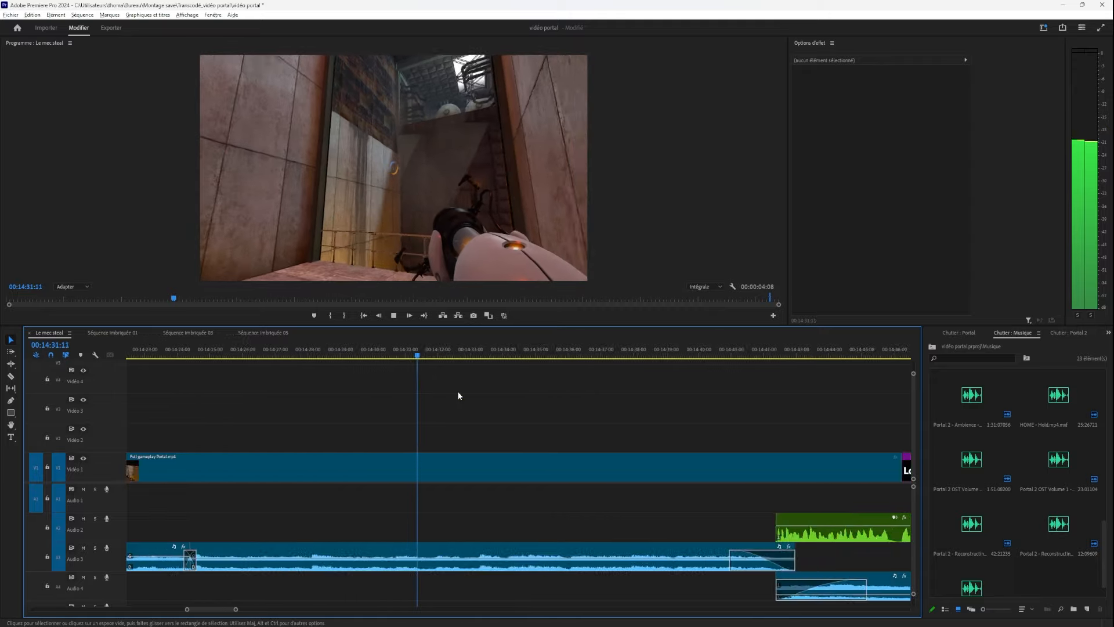
click(572, 355)
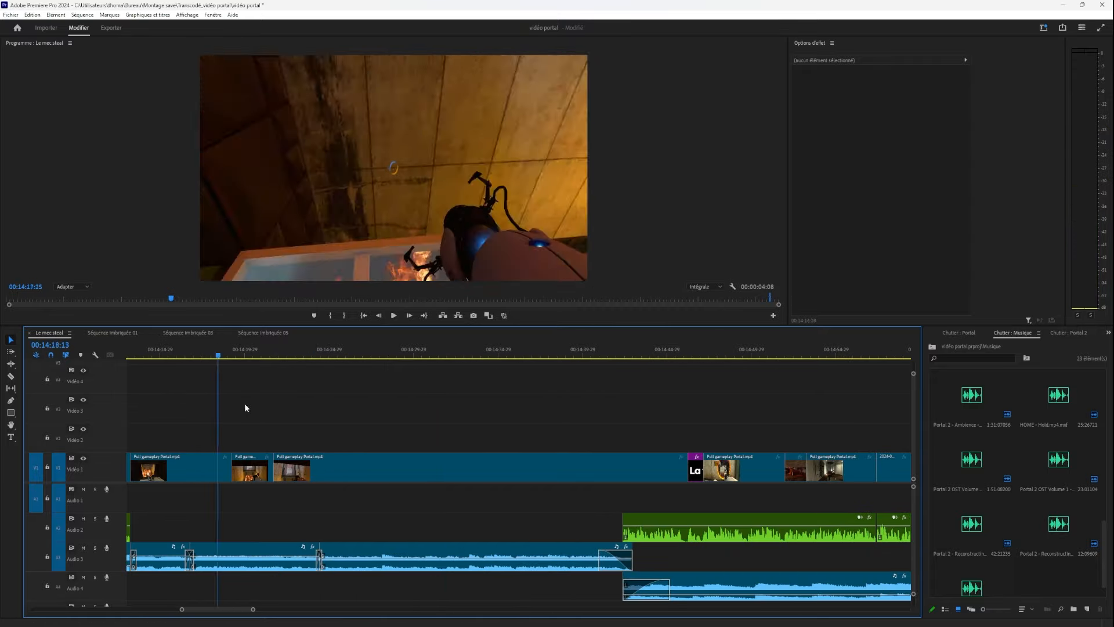
Examine the gameplay clips and audio transitions between about 14:18 and 14:40, including the fade into the music on Audio 4.
drag(245, 404, 625, 522)
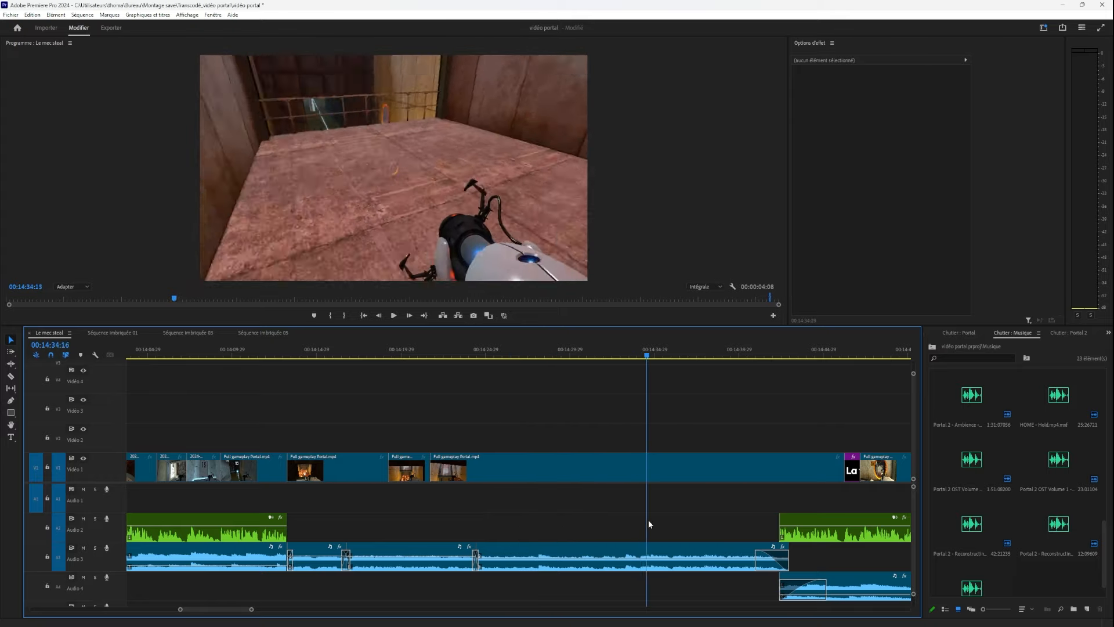
drag(705, 534, 411, 590)
scroll(388, 589, down, 7)
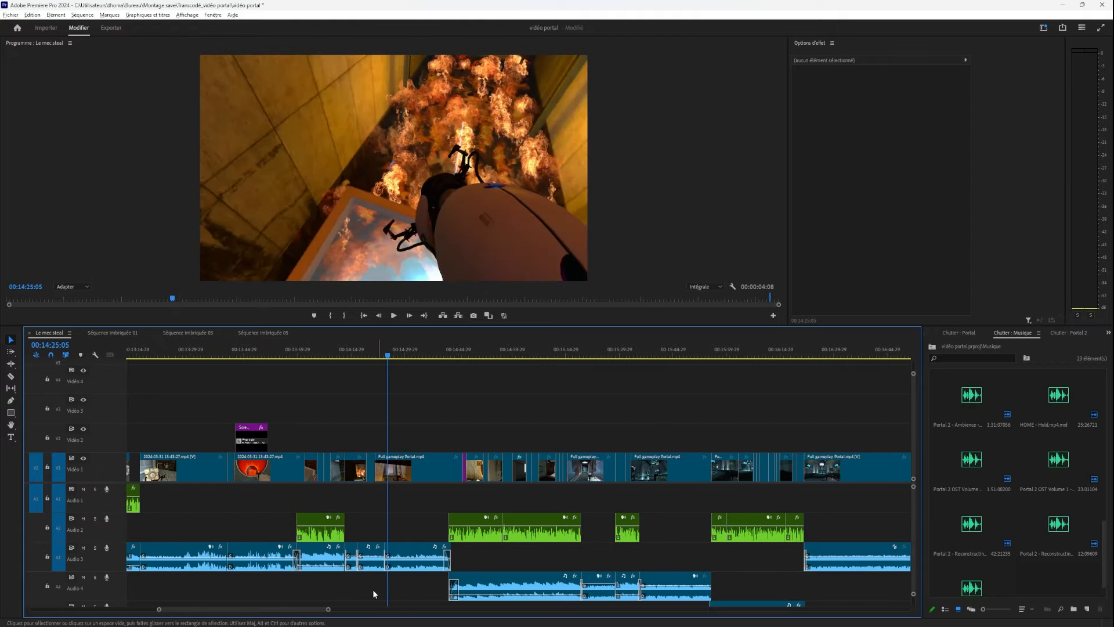
scroll(280, 584, down, 3)
scroll(234, 579, up, 8)
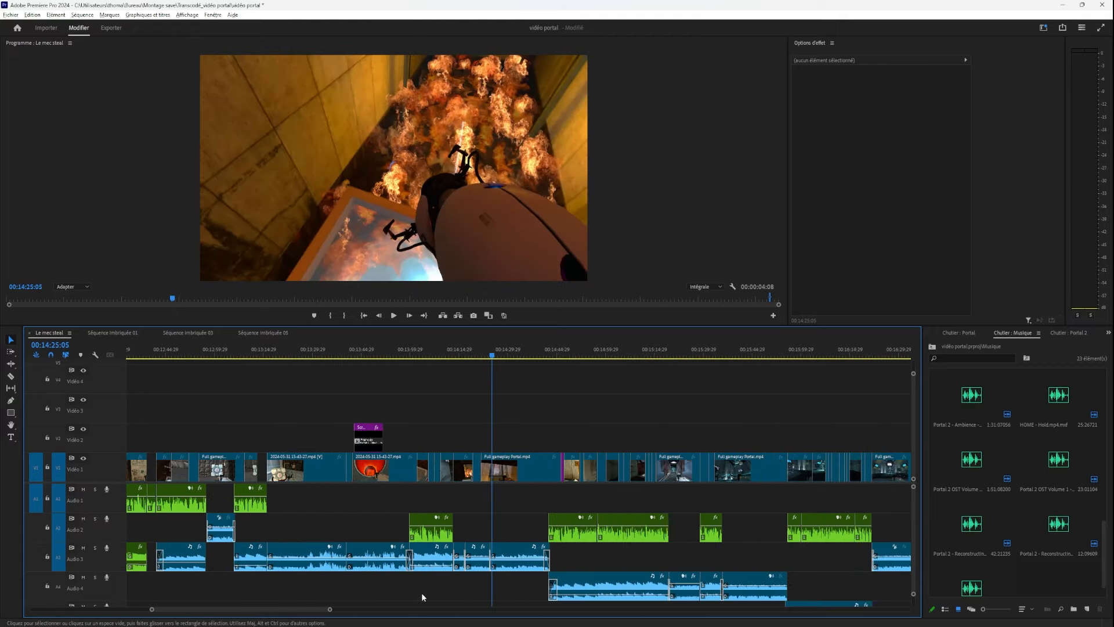
click(562, 356)
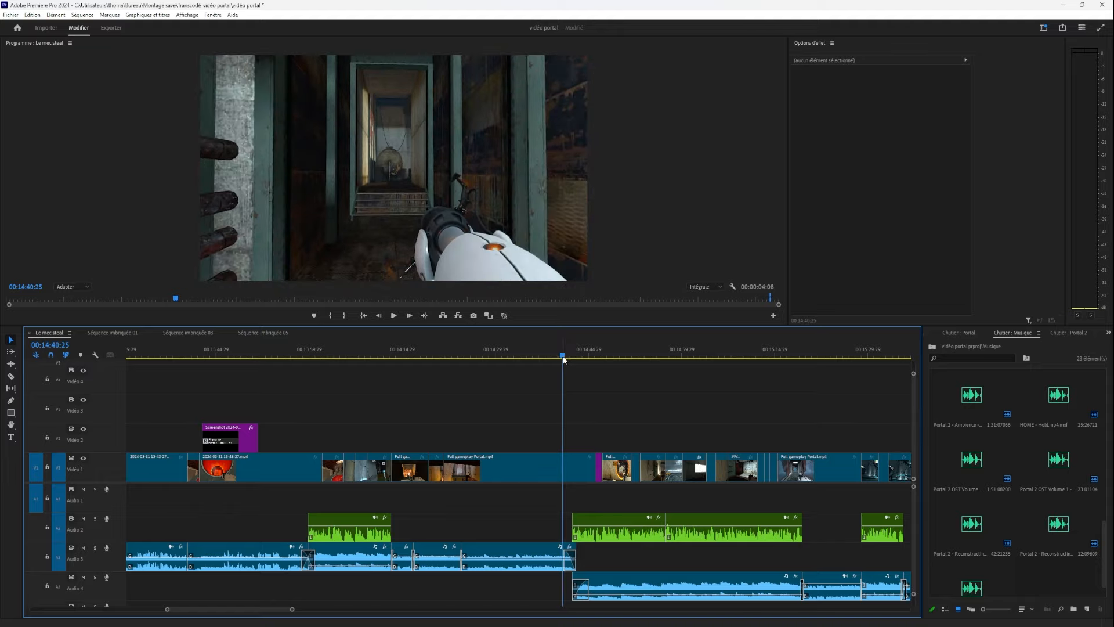
drag(571, 354, 438, 389)
scroll(411, 464, up, 5)
Try the 88.57% speed 01-14-16 clip on Video 2 with extended ends, check the enlarged frame at 14:54:18, and undo the changes.
drag(467, 464, 607, 434)
drag(592, 434, 131, 424)
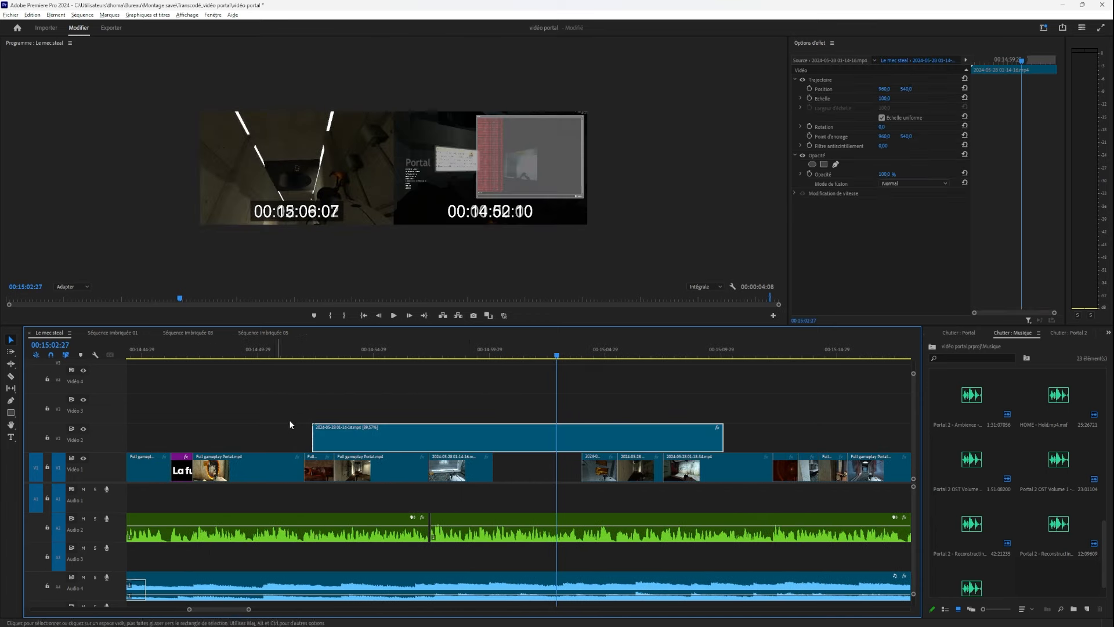
drag(331, 354, 364, 354)
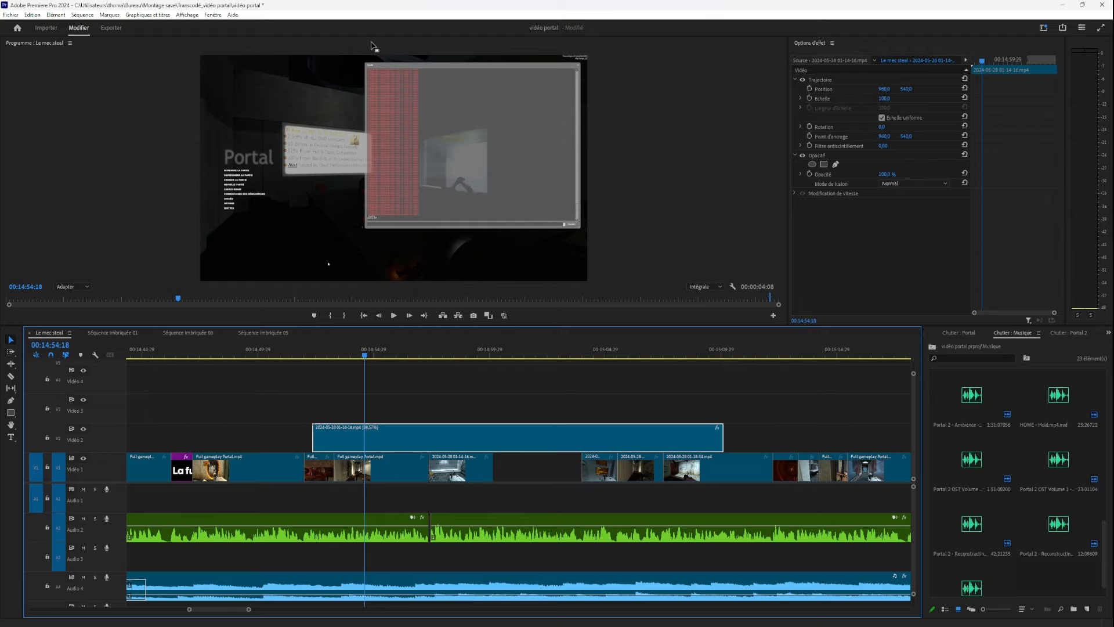
key(grave)
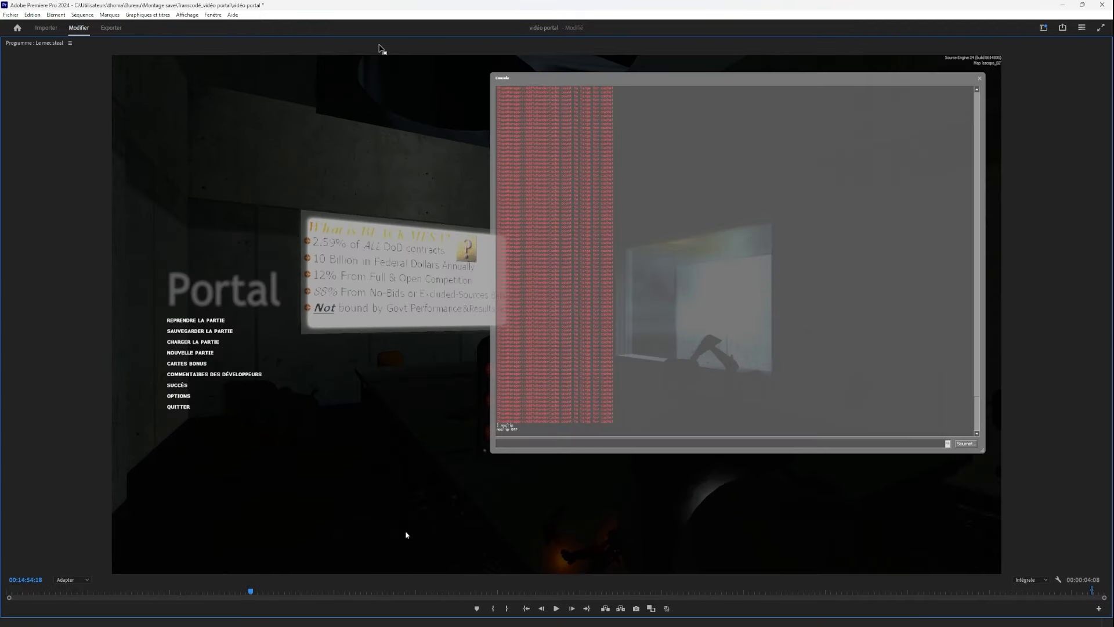
key(grave)
drag(434, 351, 693, 426)
key(ctrl+z)
key(ctrl+z)
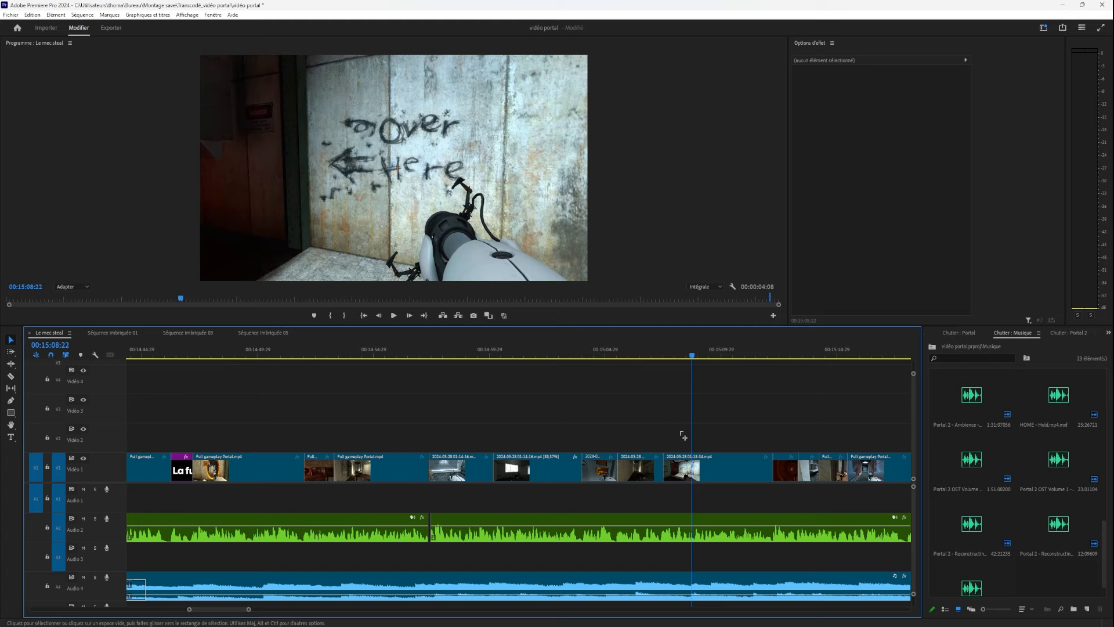
drag(700, 468, 140, 431)
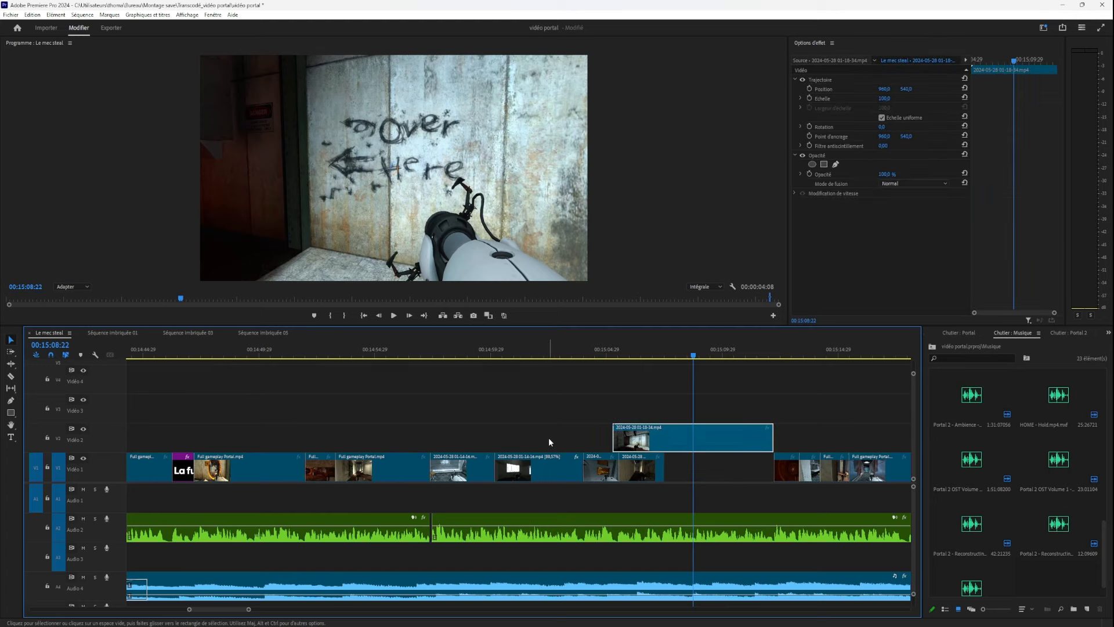
key(ctrl+z)
drag(639, 471, 639, 443)
drag(621, 439, 492, 429)
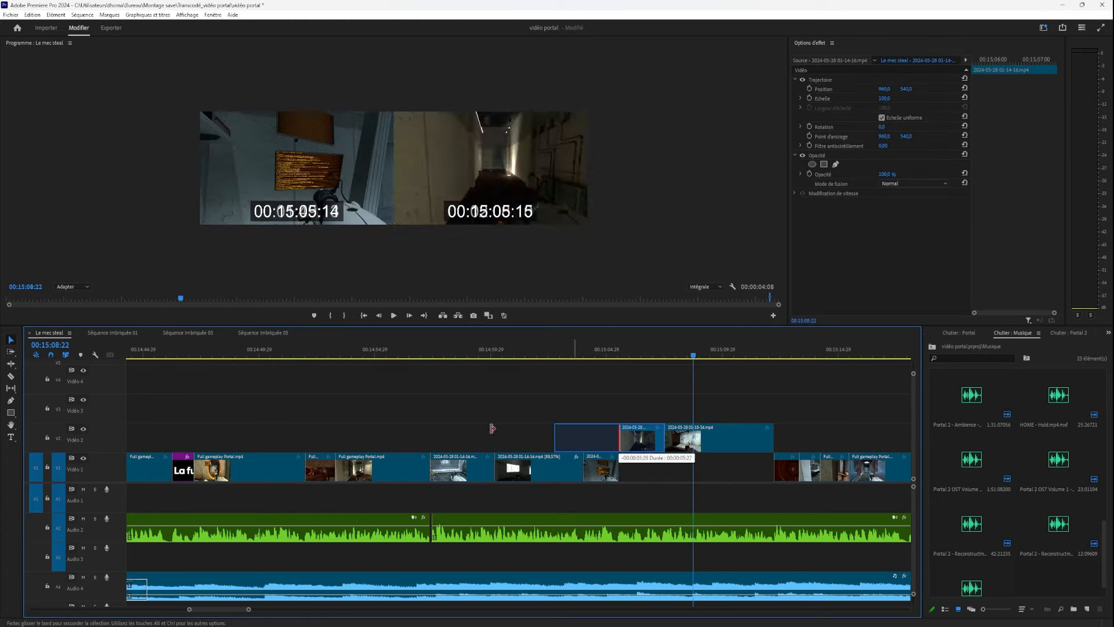
drag(209, 416, 207, 428)
drag(235, 354, 638, 372)
scroll(537, 420, down, 5)
click(541, 417)
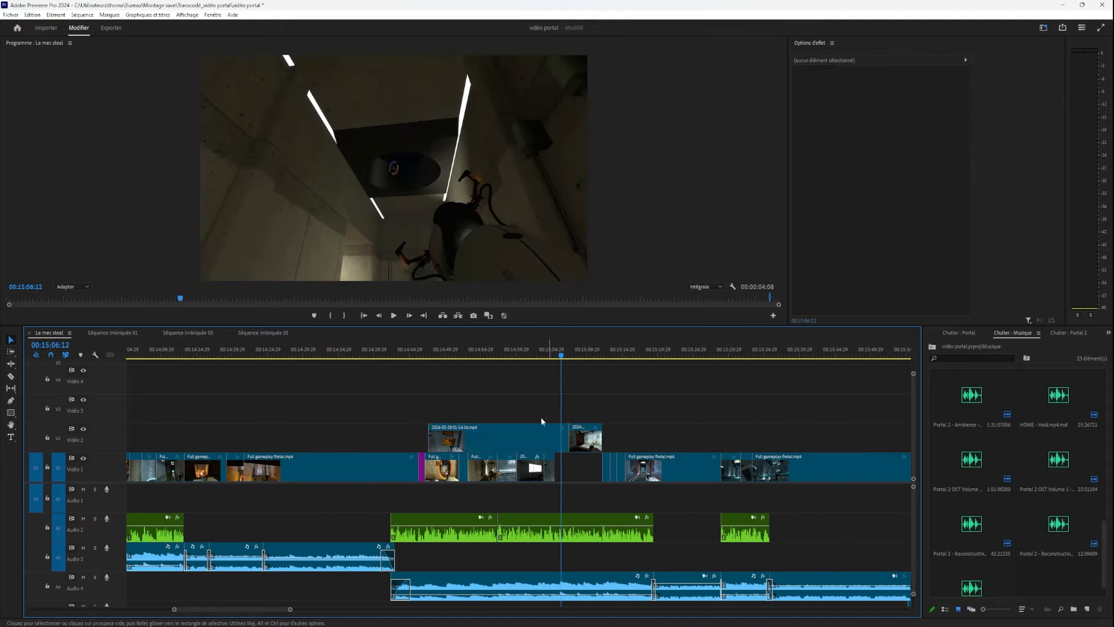
Try placing the extended 01-14-16 clip on Video 3 from about 15:15, and undo both the move and its start extension.
drag(515, 438, 712, 408)
drag(627, 404, 130, 402)
drag(221, 346, 314, 363)
drag(329, 361, 746, 358)
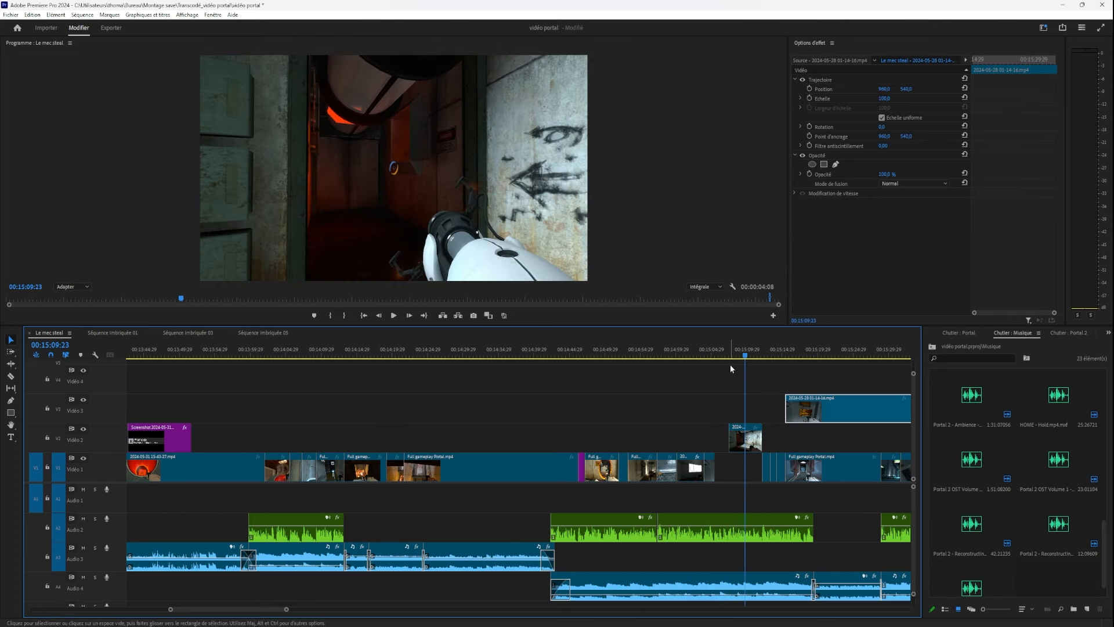
key(ctrl+z)
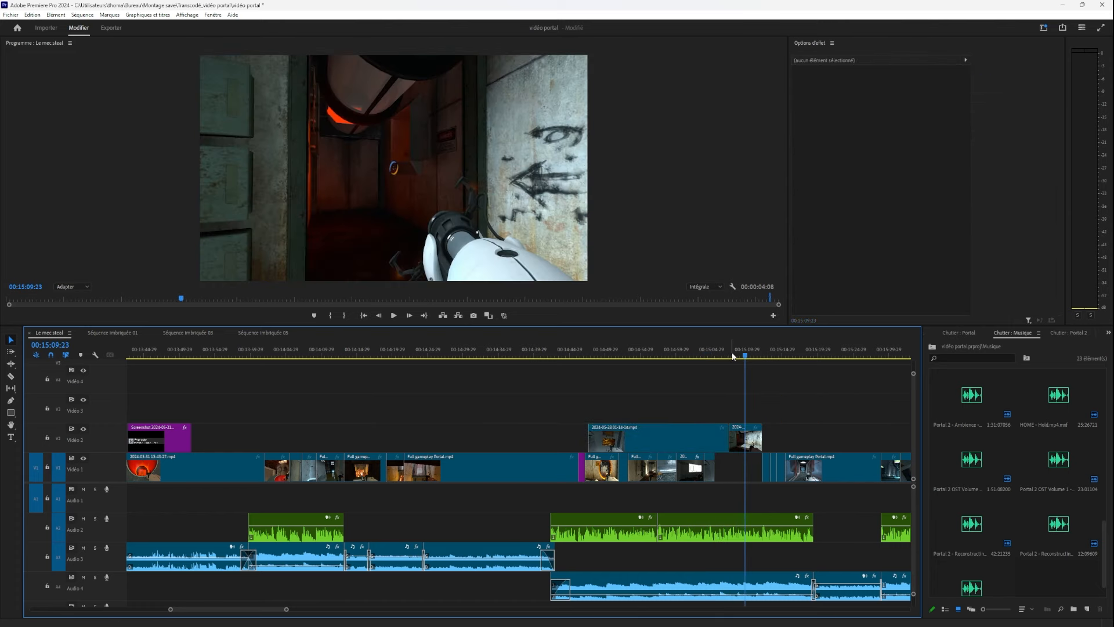
key(ctrl+z)
Go back to 14:40:27 and play back the overlapping Audio 3 fade-out and Audio 4 fade-in to about 14:42.
key(space)
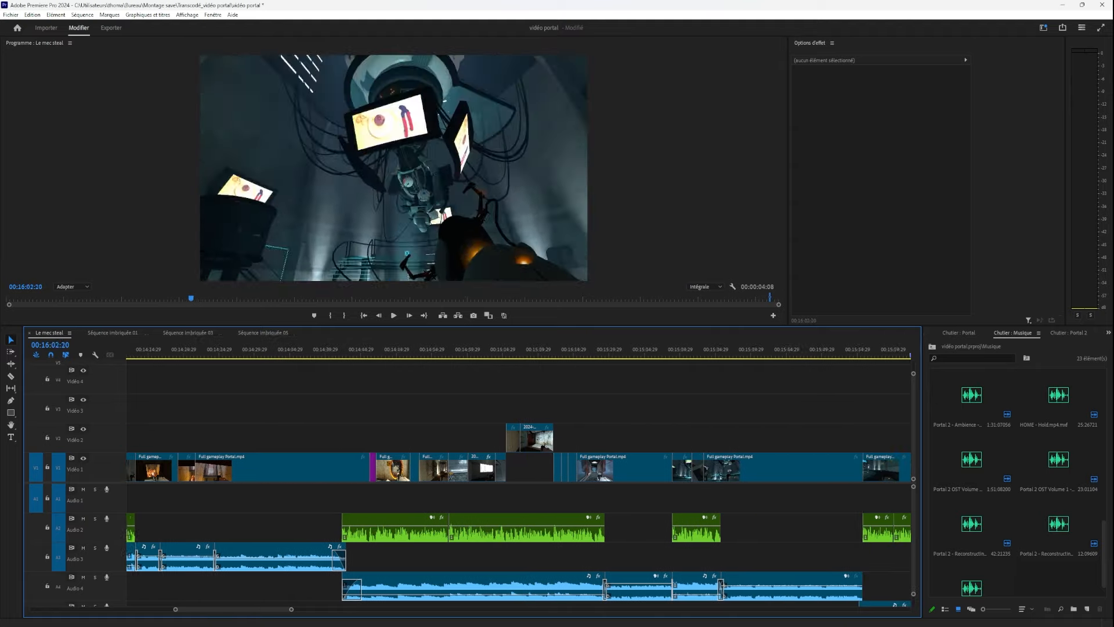
scroll(348, 408, down, 3)
drag(347, 355, 456, 425)
scroll(442, 508, up, 2)
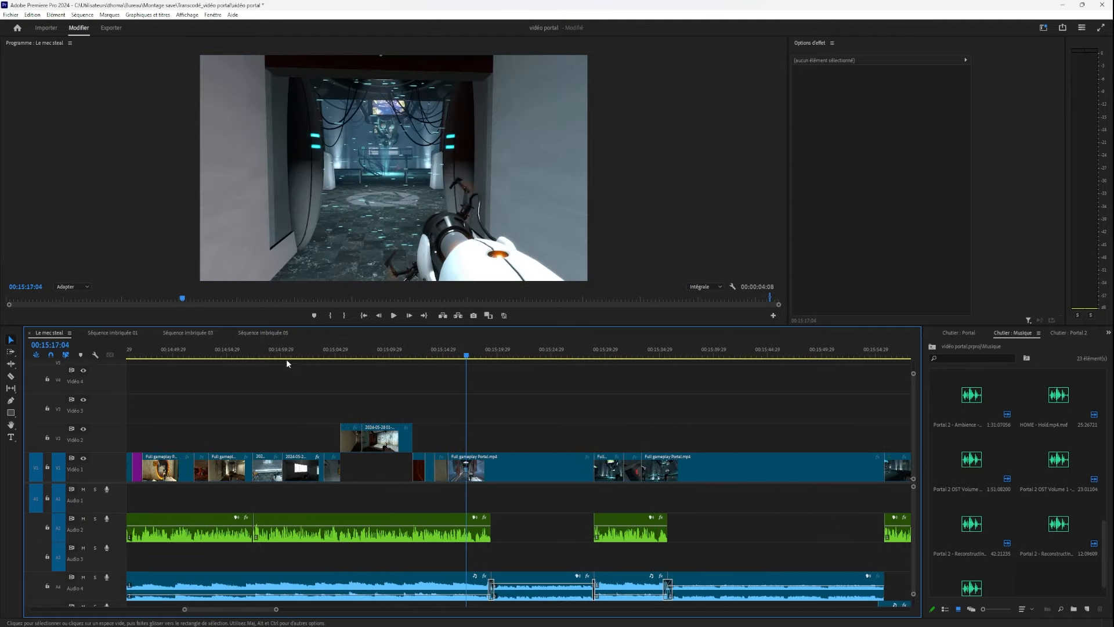
drag(286, 356, 410, 533)
scroll(399, 556, up, 3)
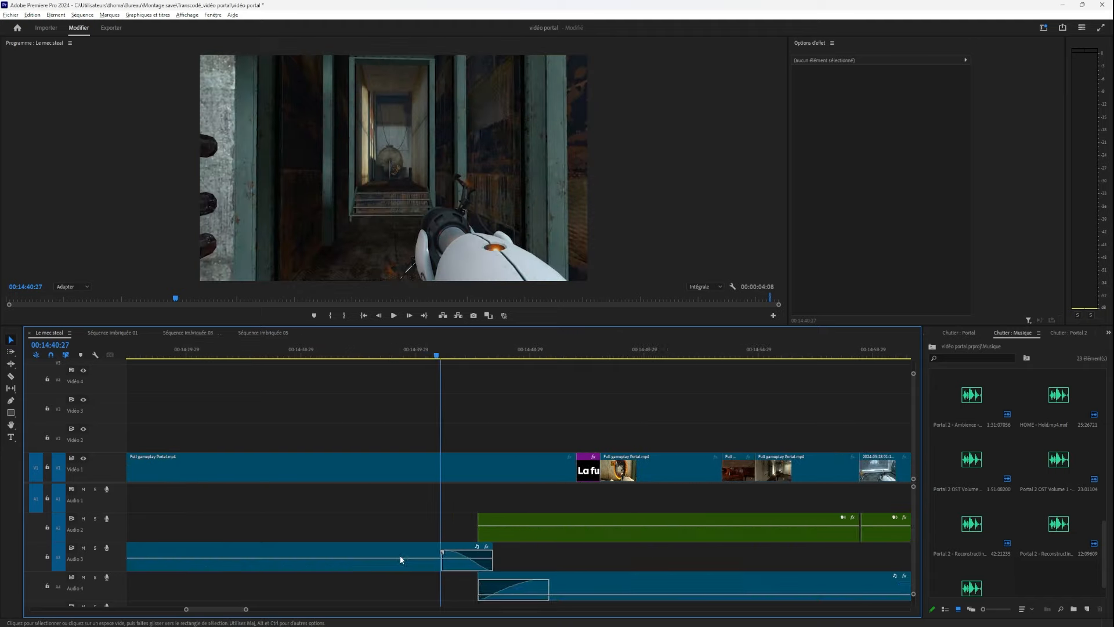
key(space)
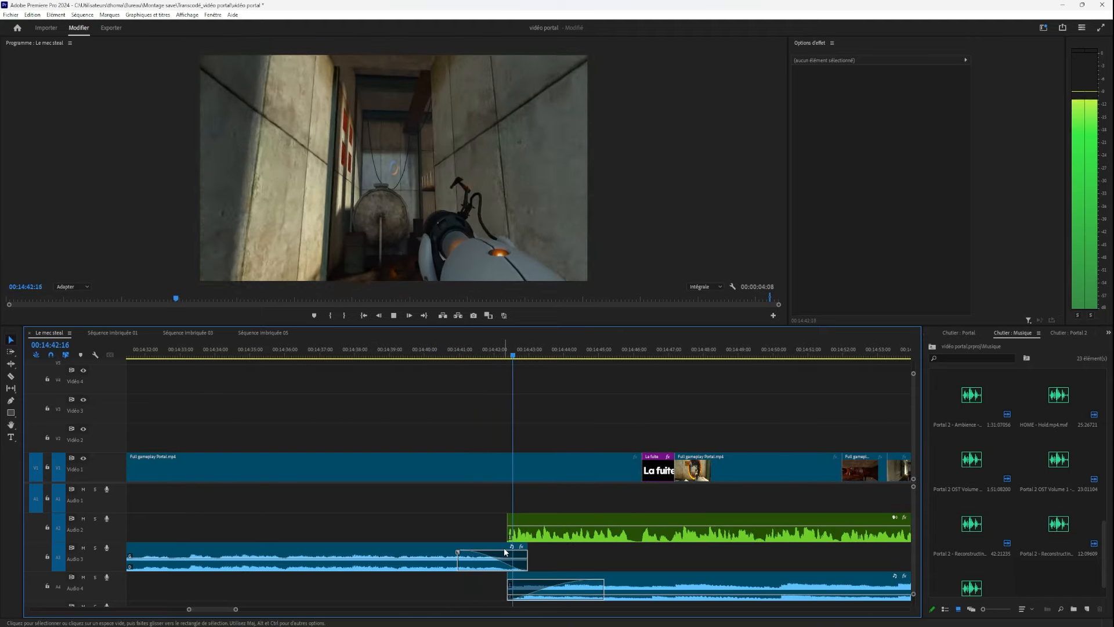
key(space)
Skip ahead along the Audio 4 music and play back the section through 14:59 to 15:01:01.
drag(563, 347, 419, 487)
key(space)
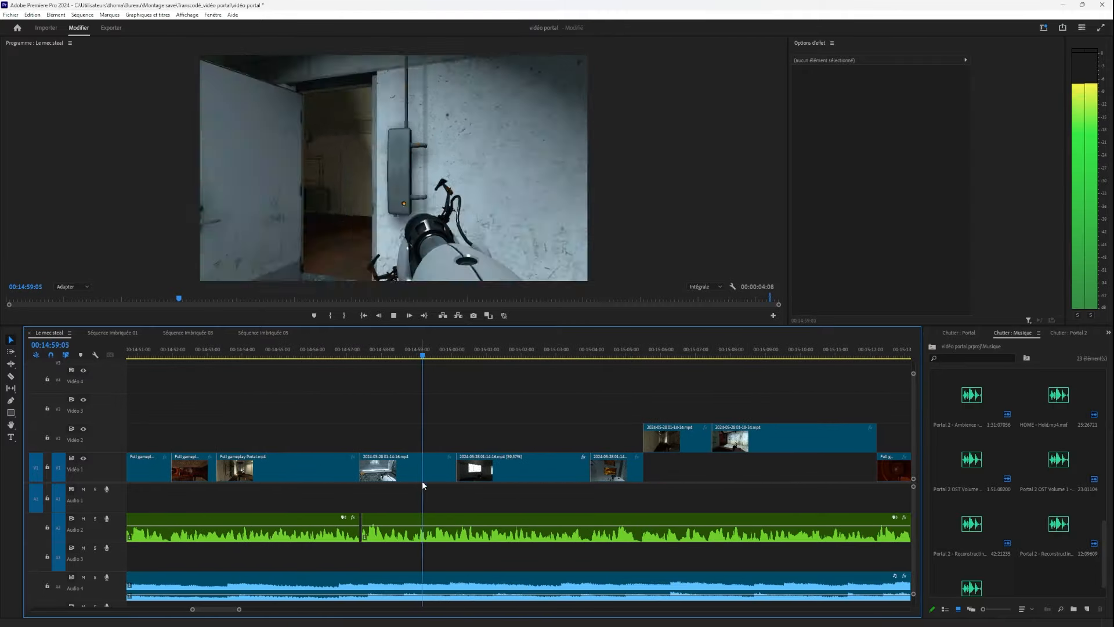
key(space)
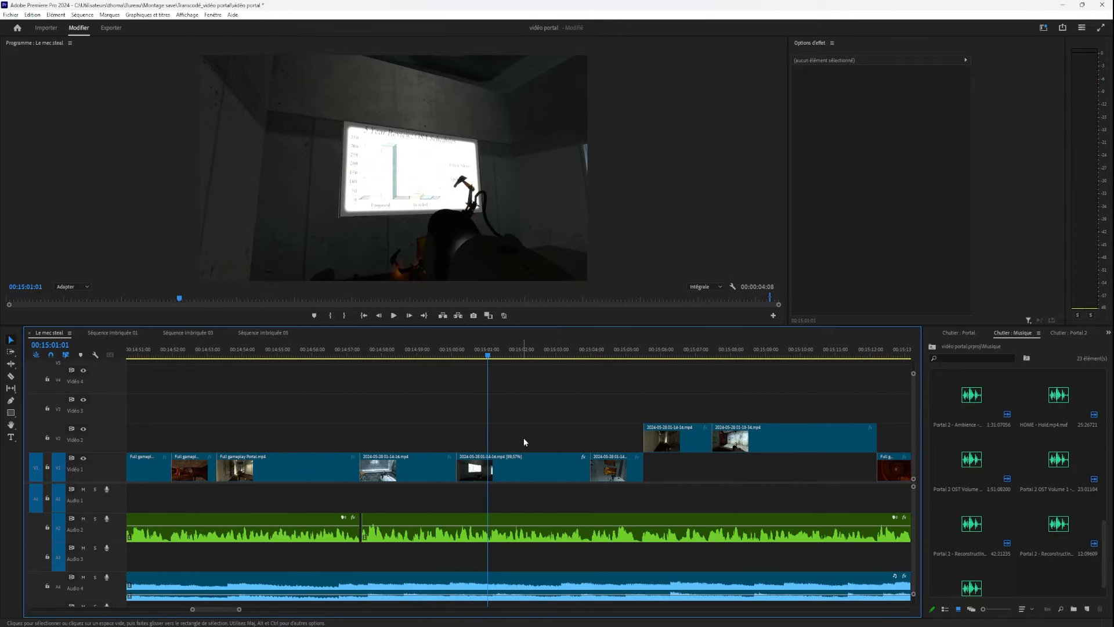
Scrub ahead to the GLaDOS chamber section at about 15:36 to examine the Audio 4 crossfades around the voice clips.
alt+scroll(528, 441, down, 5)
drag(682, 347, 606, 355)
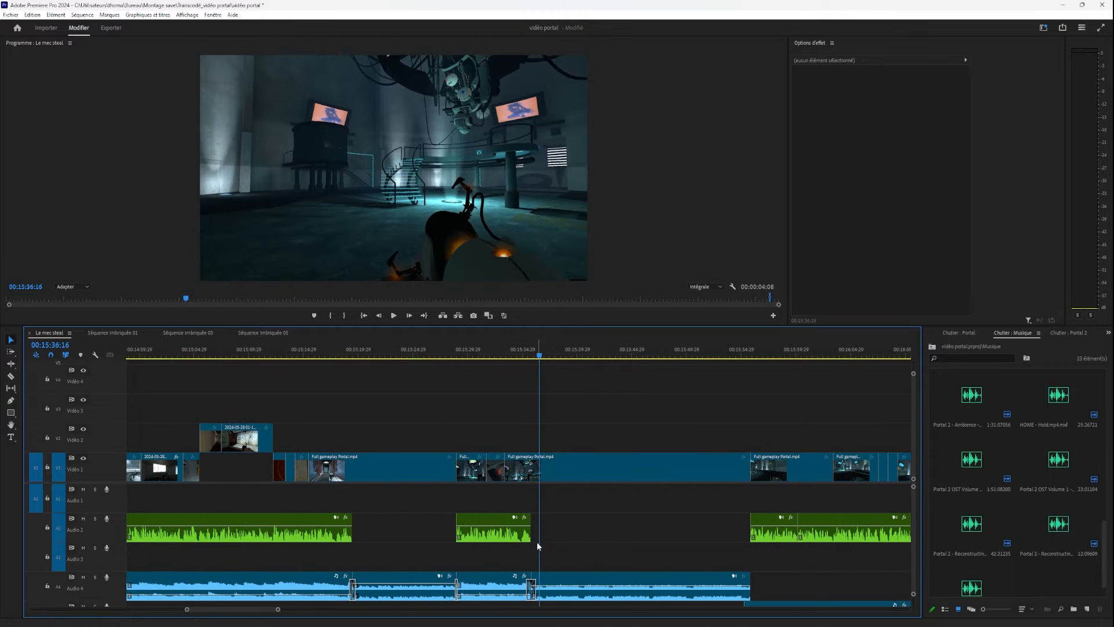
click(446, 356)
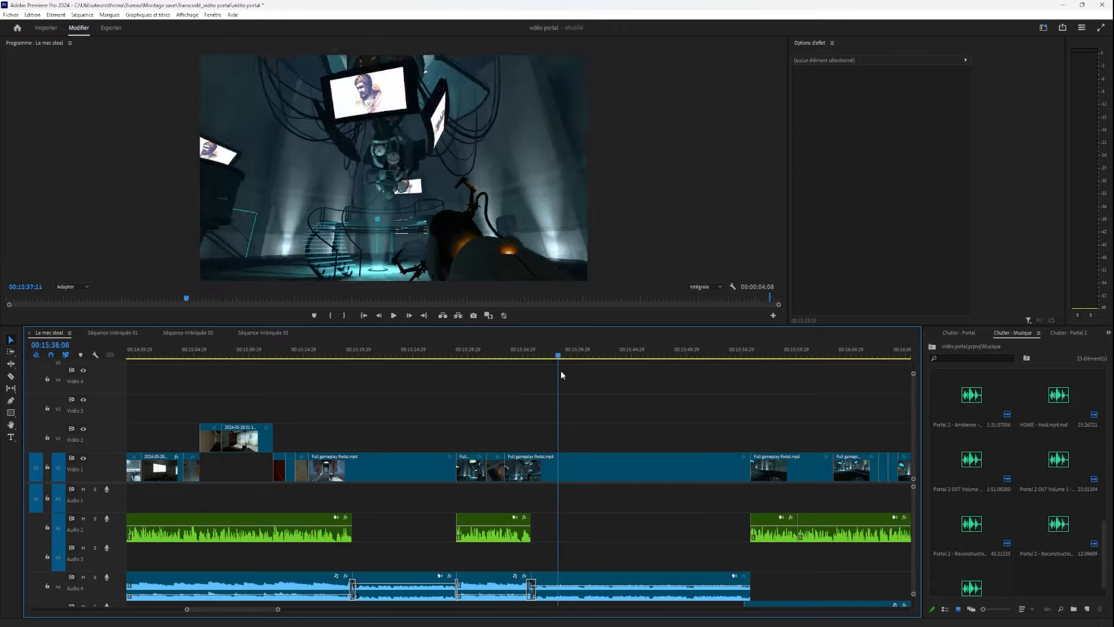
Scrub ahead to 17:37:20 and play back the rising Audio 3 music across the black gap until about 17:44.
drag(410, 411, 841, 488)
drag(736, 500, 313, 493)
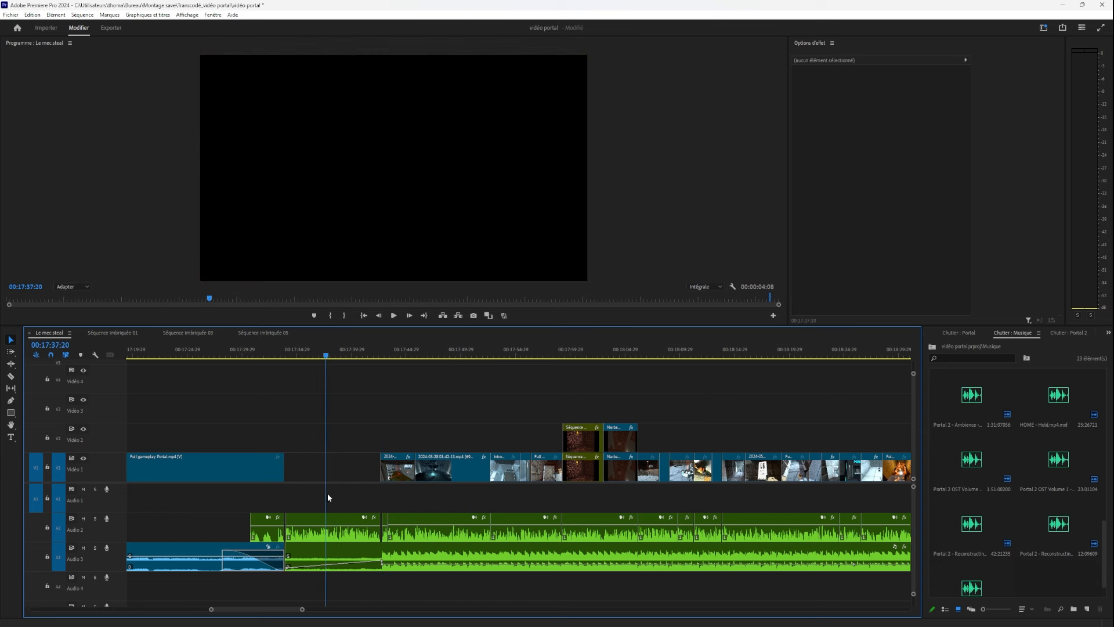
scroll(343, 571, up, 2)
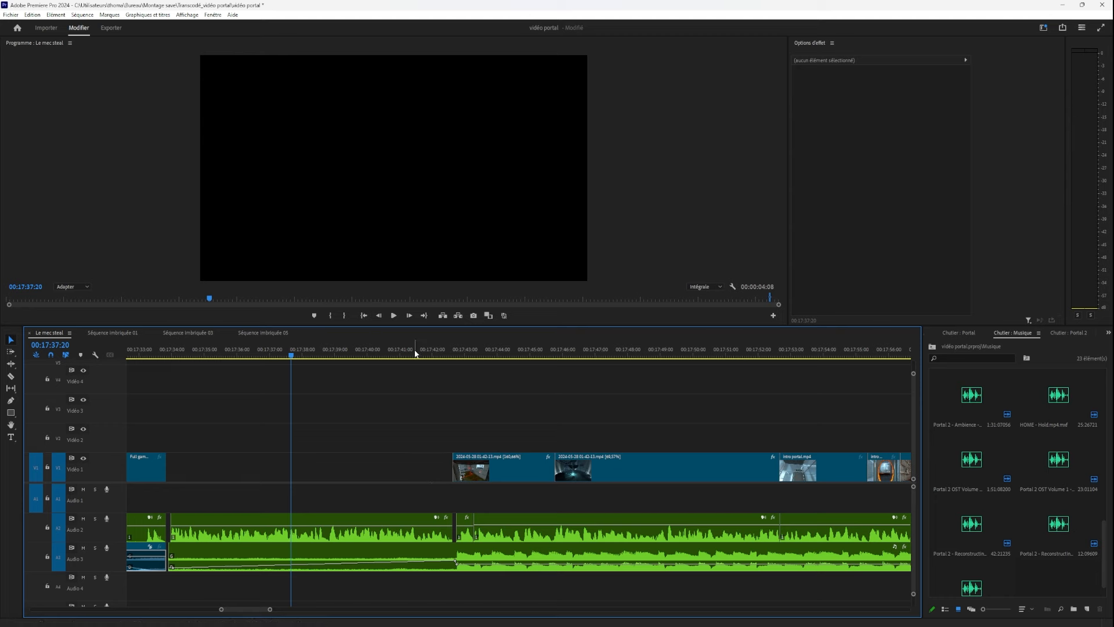
key(space)
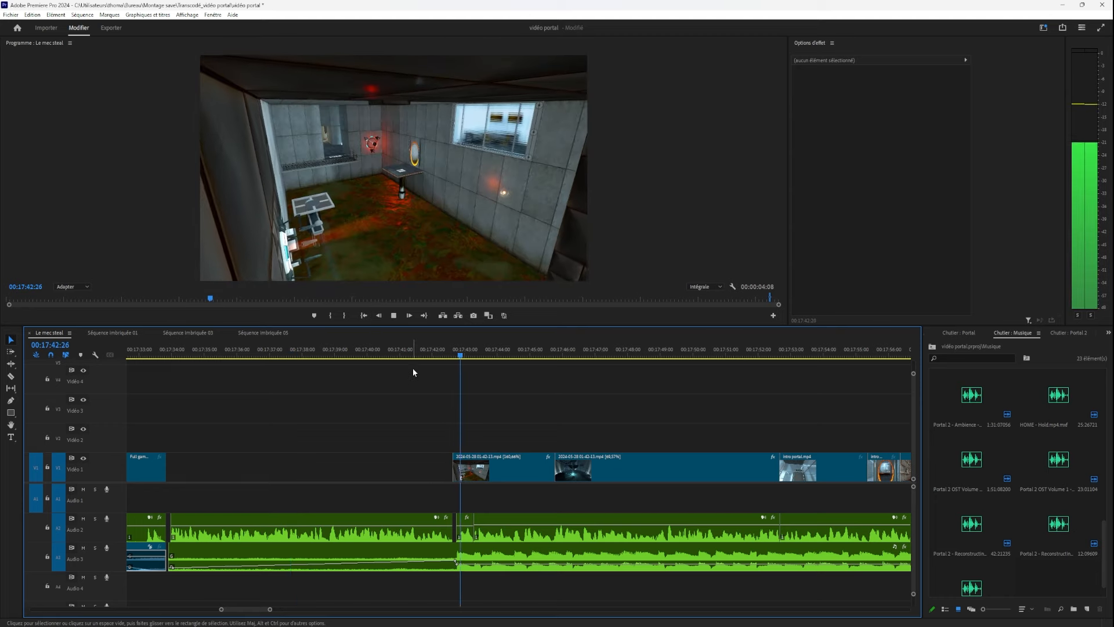
key(space)
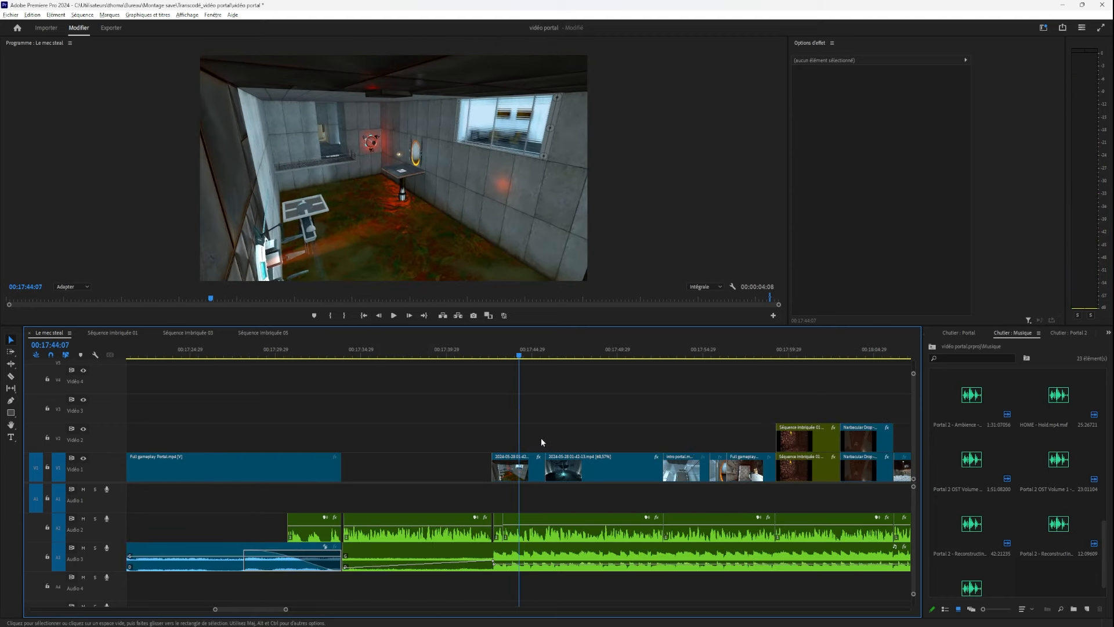
Scrub ahead to 18:59:08 and back to 18:51:06 to examine the gap between the cake ending and the montage.
scroll(541, 438, down, 3)
drag(571, 364, 838, 456)
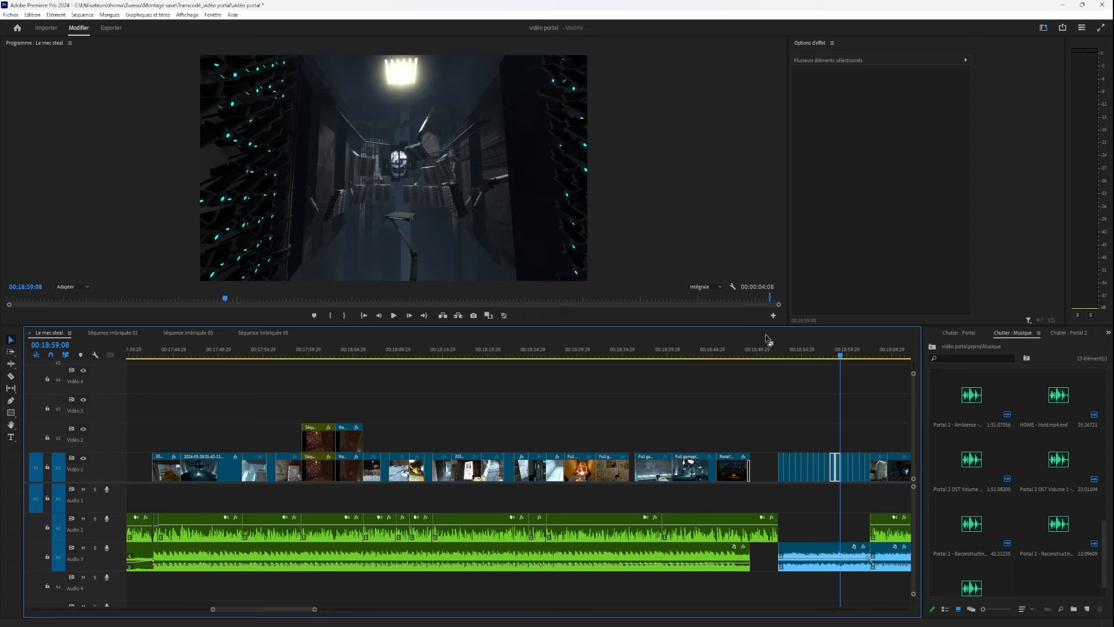
drag(777, 356, 559, 422)
click(576, 407)
click(572, 424)
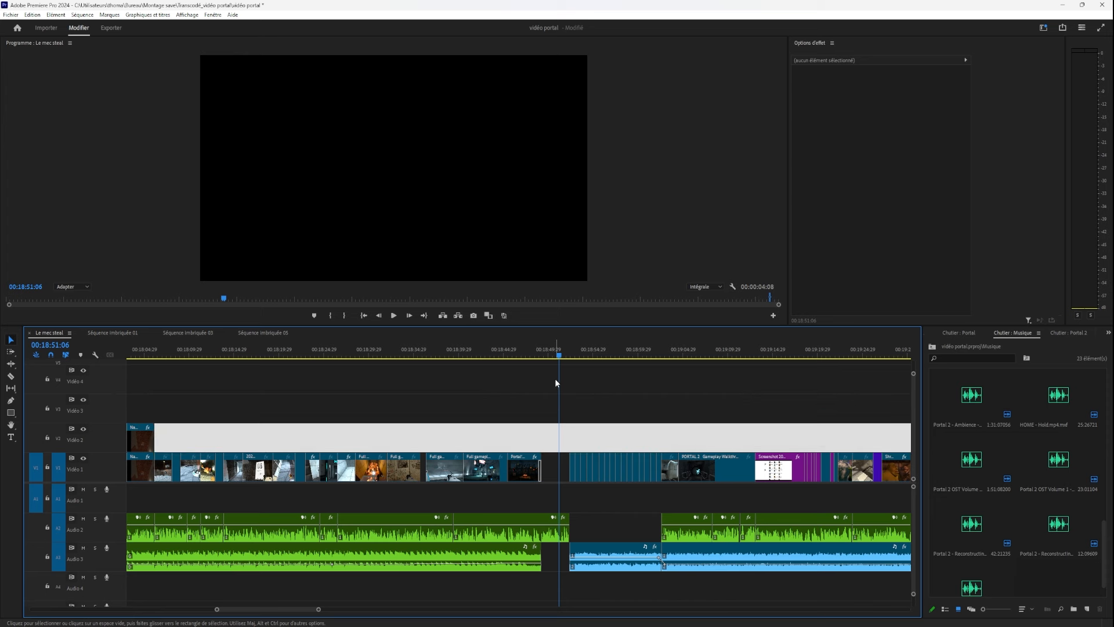
click(563, 423)
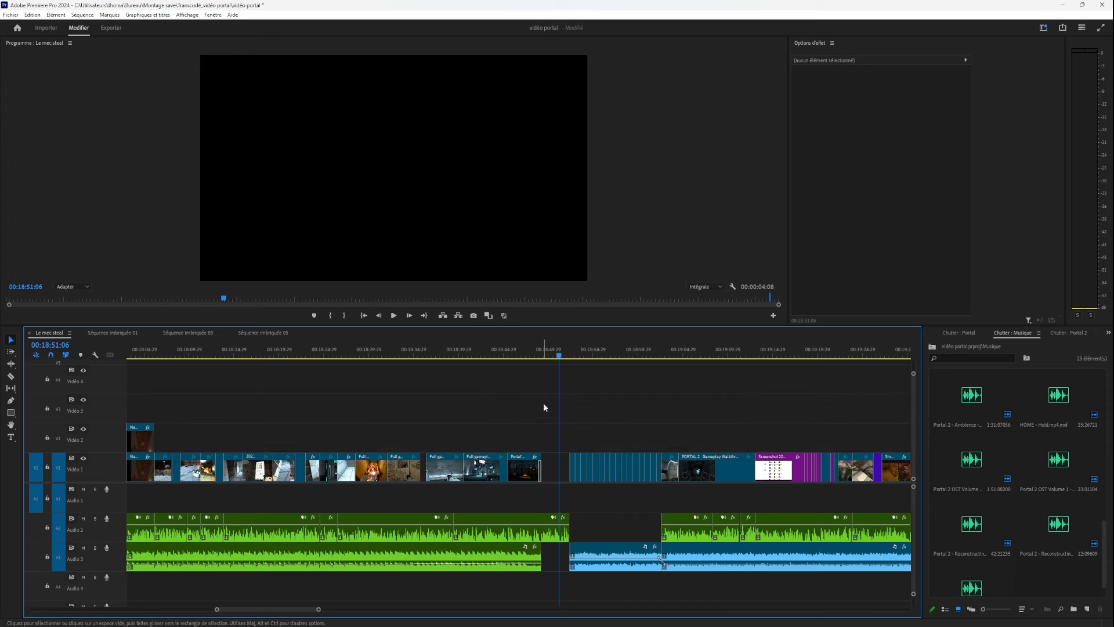
Go back to 18:48:02 and play back the cake ending, the black gap and the montage through 19:02:14.
click(532, 355)
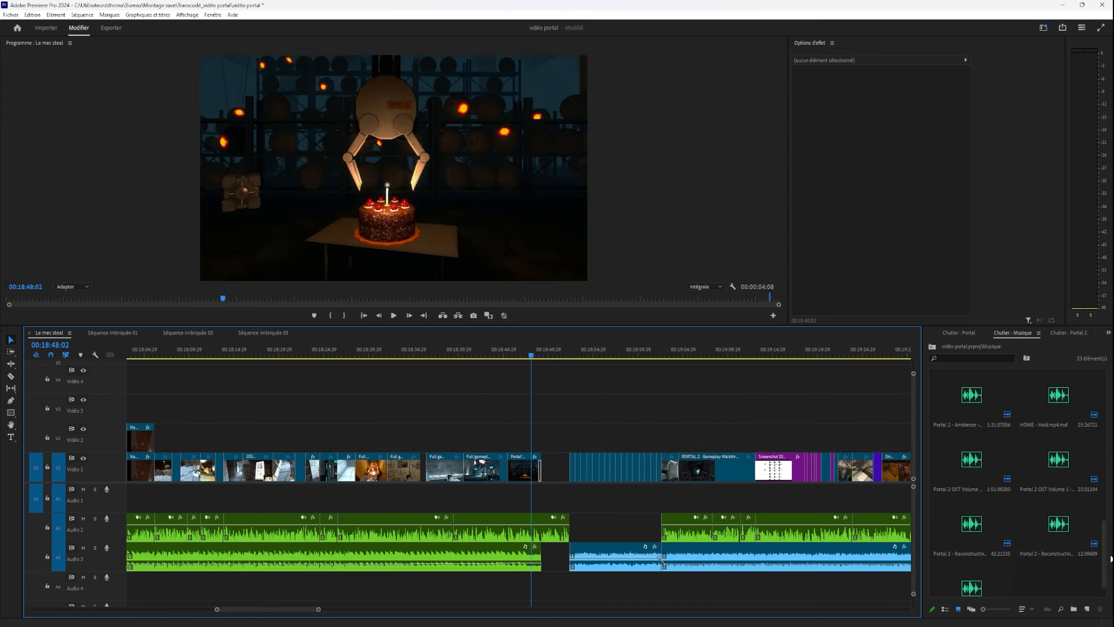
key(alt+Tab)
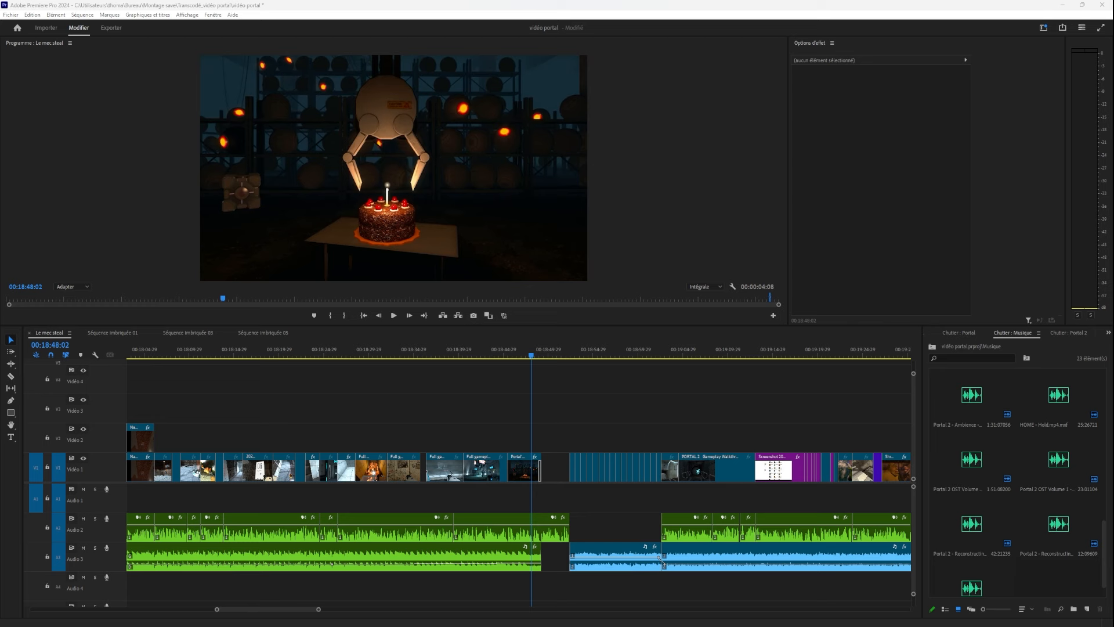
click(556, 409)
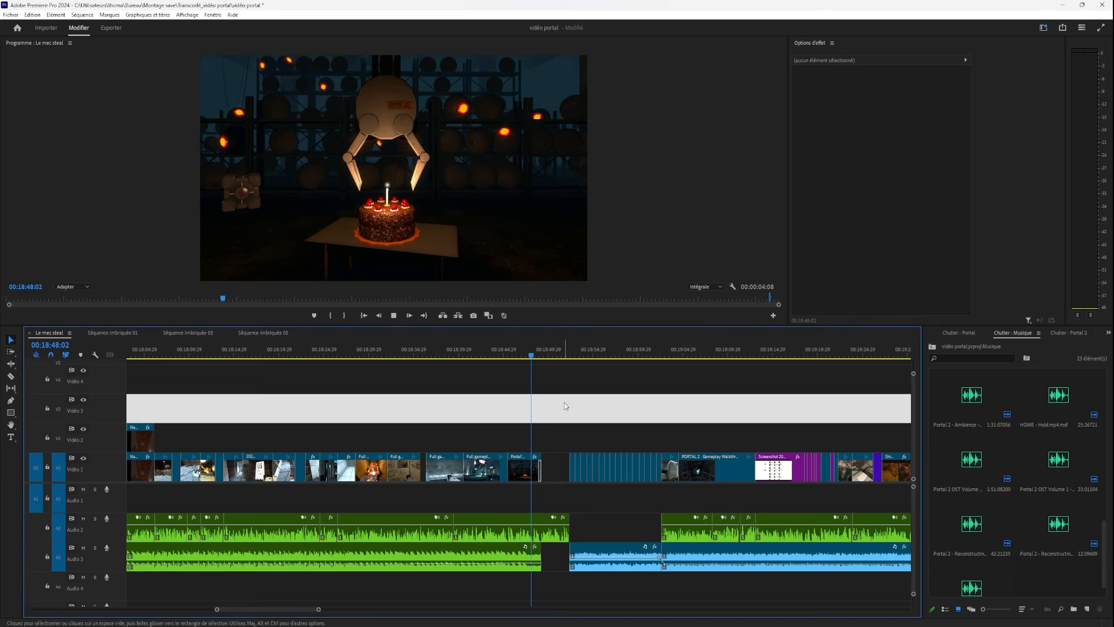
key(space)
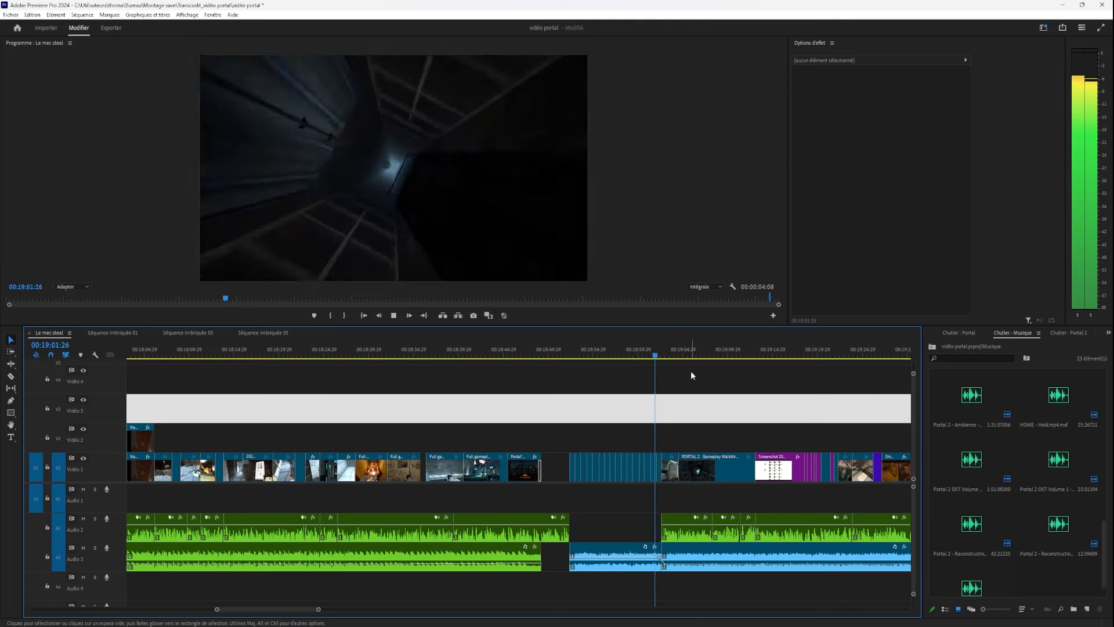
key(space)
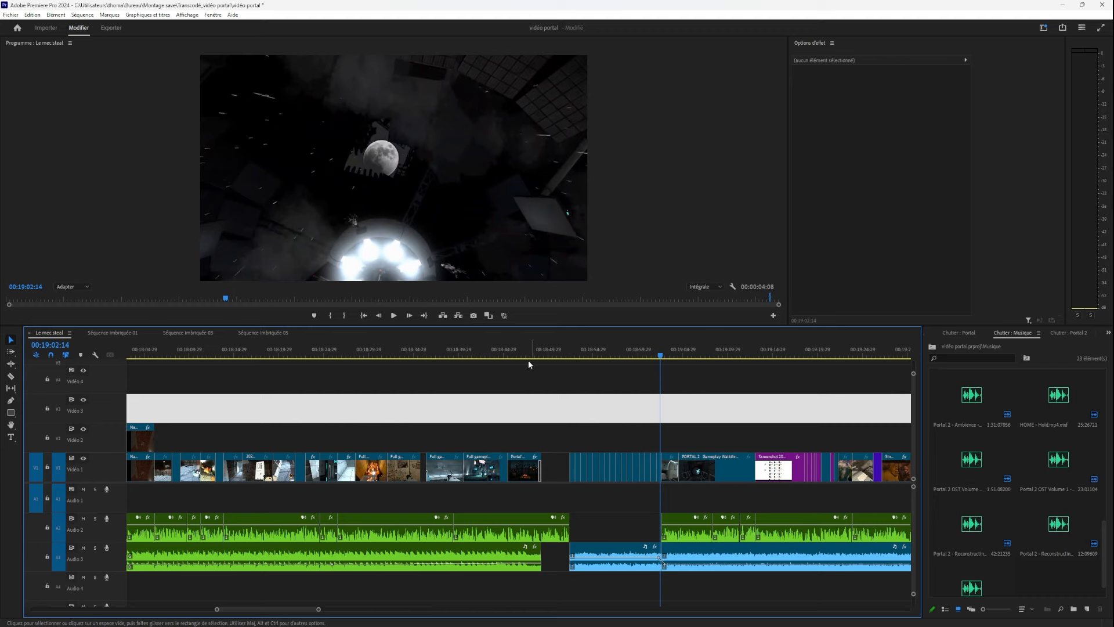
Try extending the end of the cake ending clip on Video 1 to about 18:51:16, and undo the extension.
drag(528, 355, 588, 357)
scroll(521, 433, up, 5)
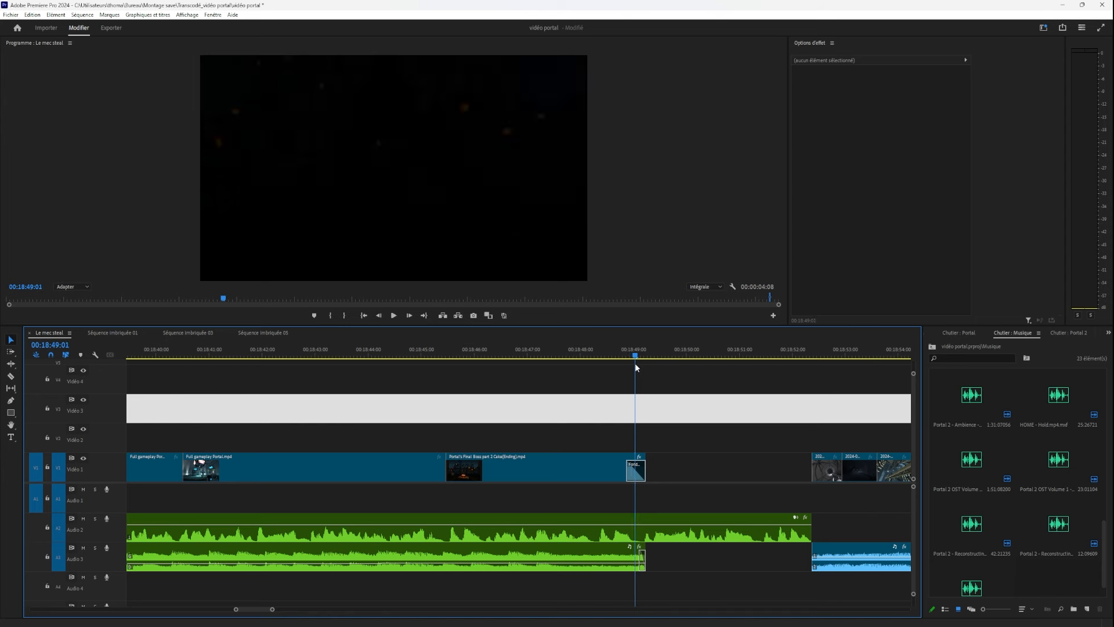
drag(635, 368, 633, 367)
drag(645, 468, 768, 466)
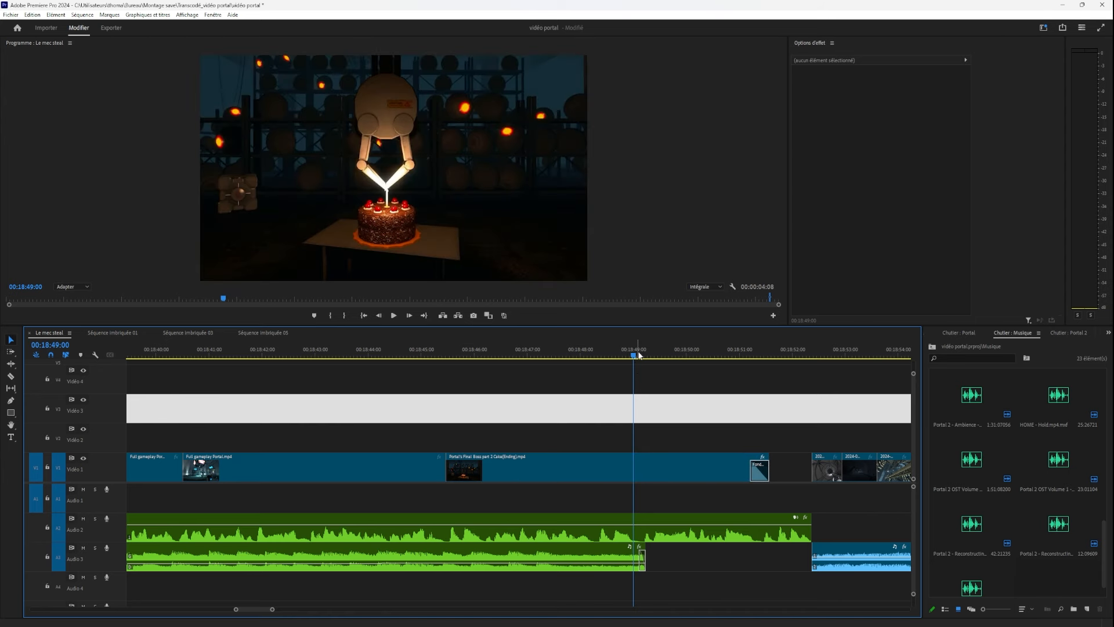
drag(639, 355, 475, 406)
key(ctrl+z)
Play back the montage opening from around 18:52:10 to examine how the voice-over's end leads into the Audio 3 music.
click(600, 348)
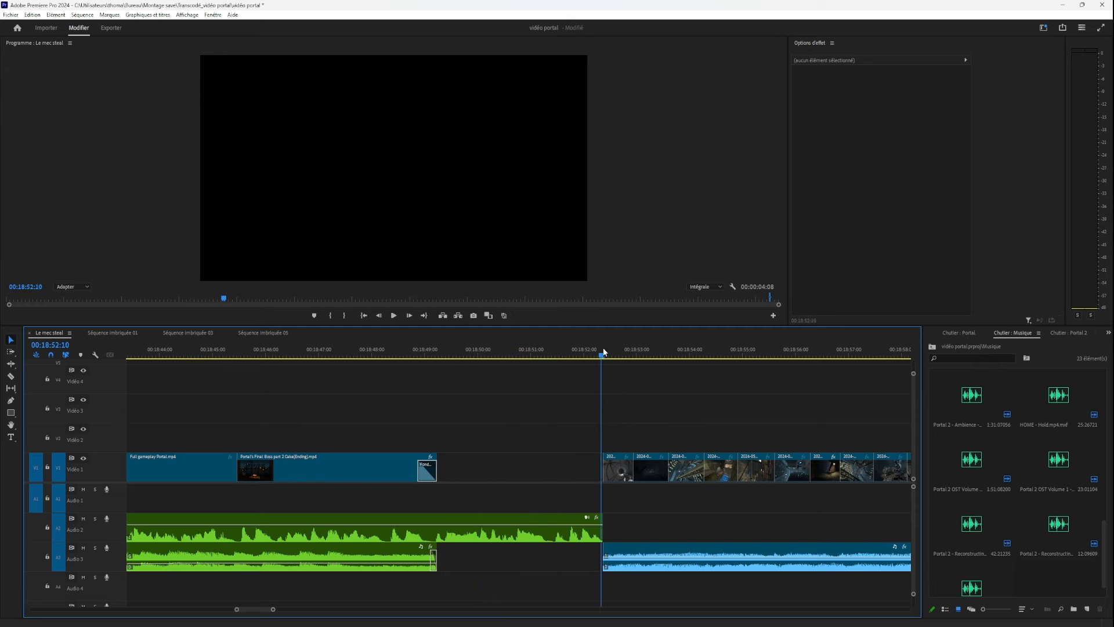
key(space)
key(space)
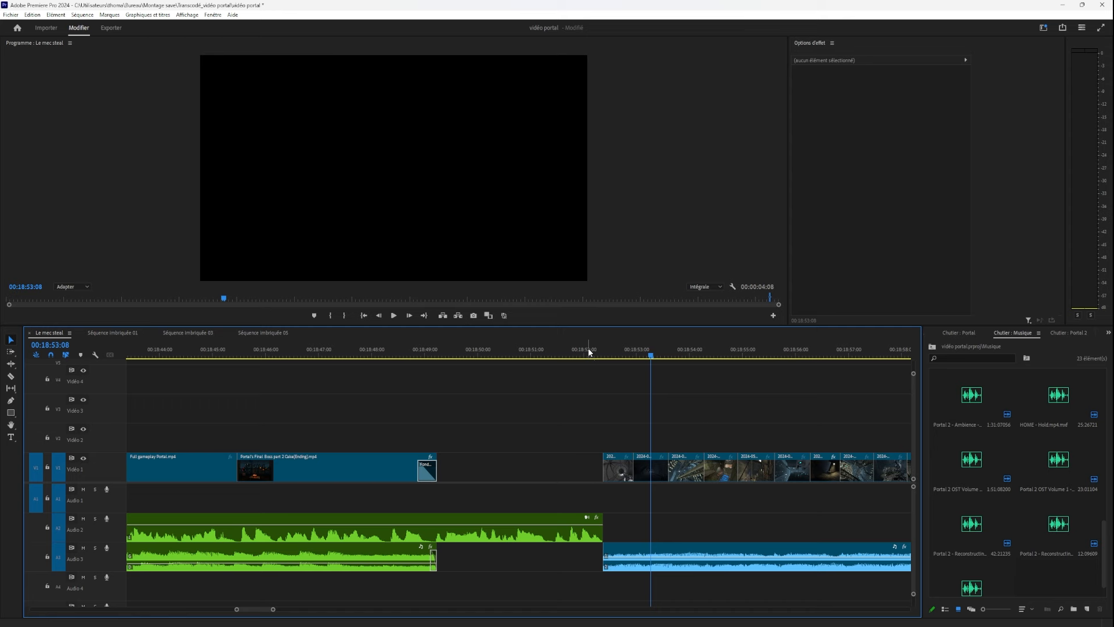
drag(597, 350, 593, 379)
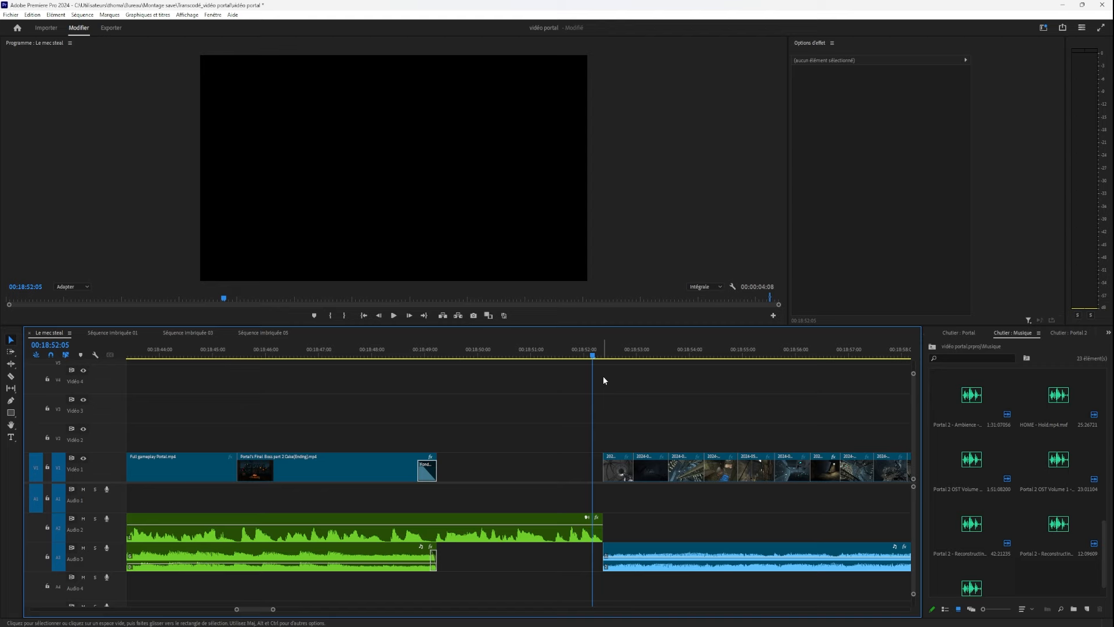
click(625, 348)
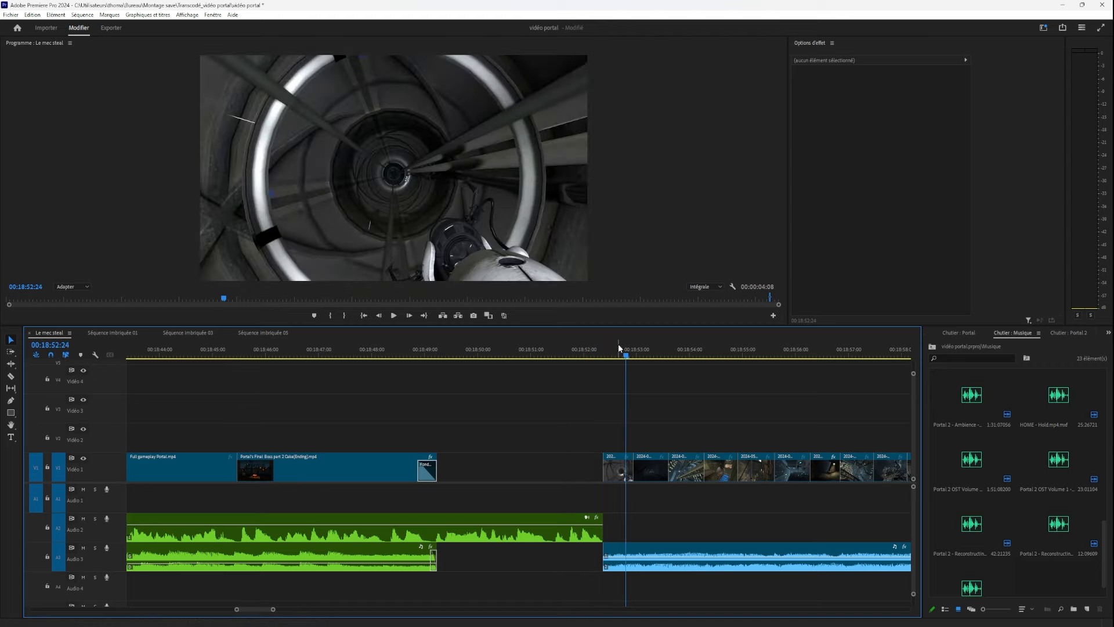
key(space)
click(615, 346)
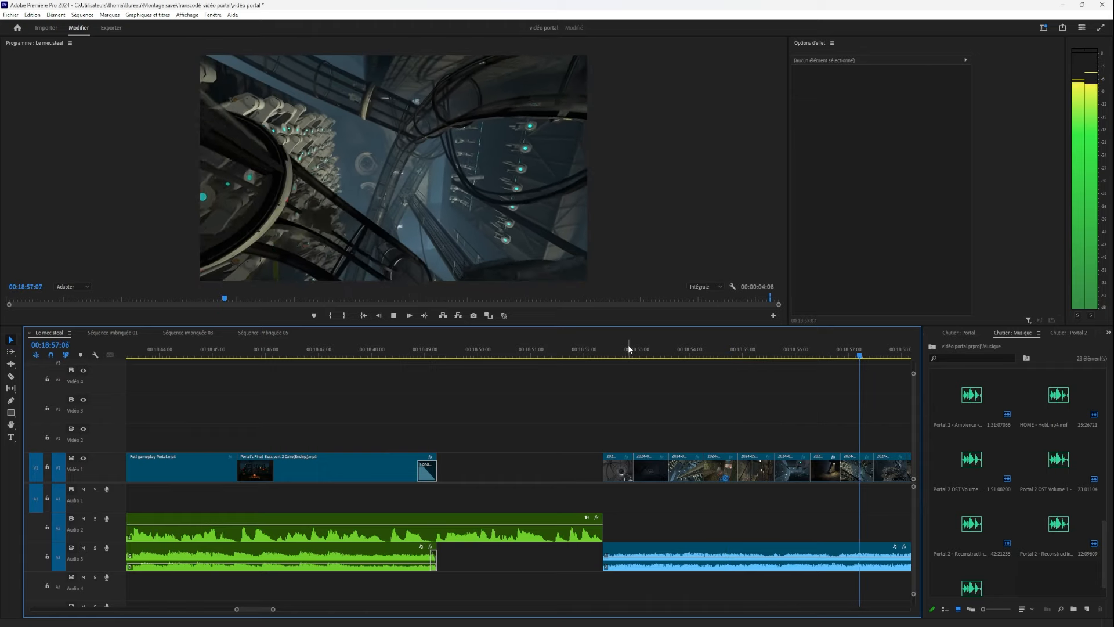
Scrub through the montage shots around 18:53 to 18:59 and return just before the first shot at 18:52:06.
click(187, 351)
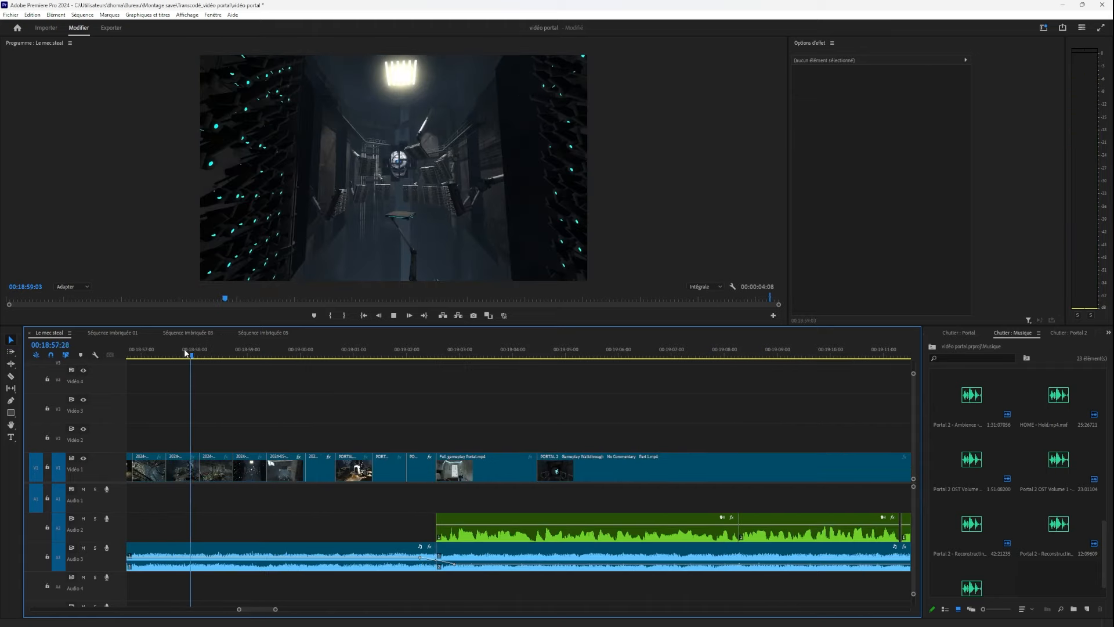
drag(187, 352, 315, 387)
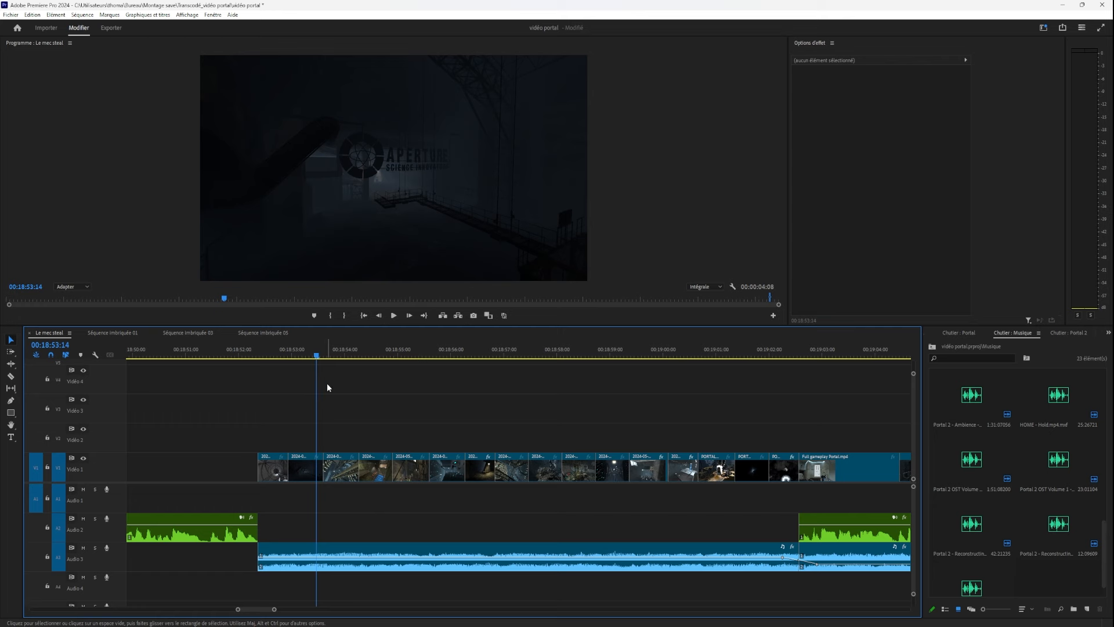
mouse_move(335, 351)
mouse_down()
mouse_move(292, 362)
mouse_move(335, 366)
mouse_up()
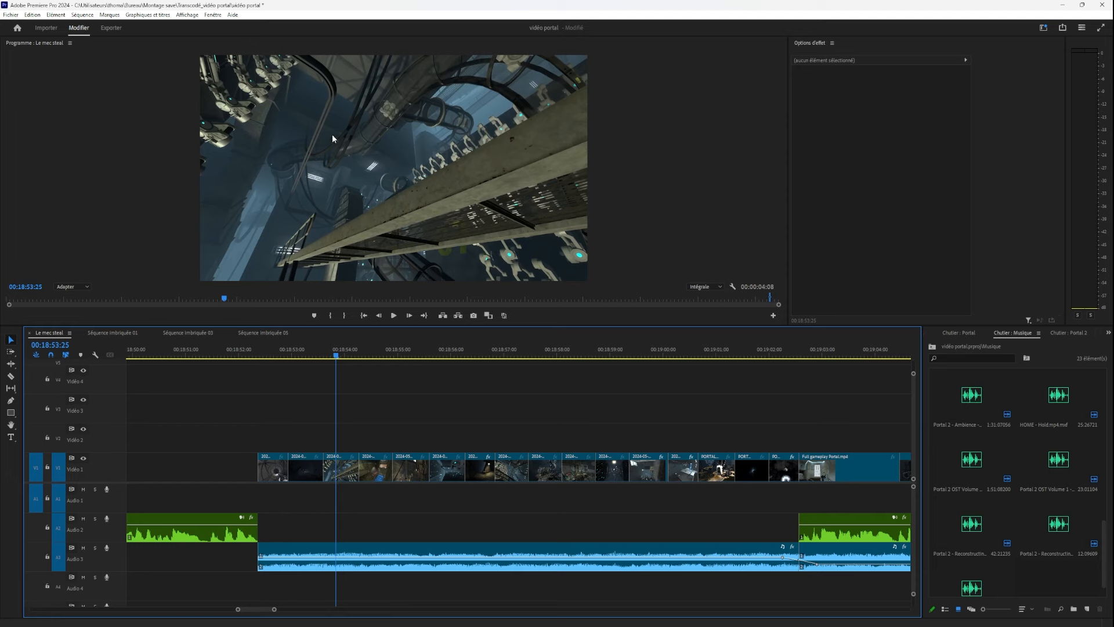
drag(348, 351, 294, 359)
drag(329, 359, 251, 376)
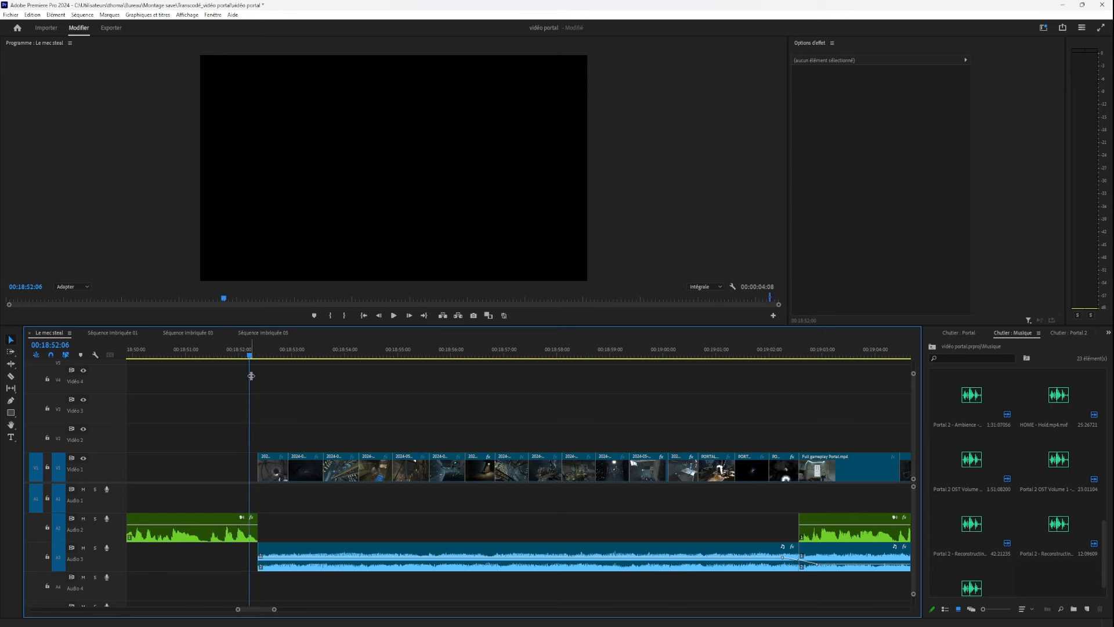
Play back the montage twice from about 18:52:06 to check its cuts against the music up to 18:57:14.
click(393, 316)
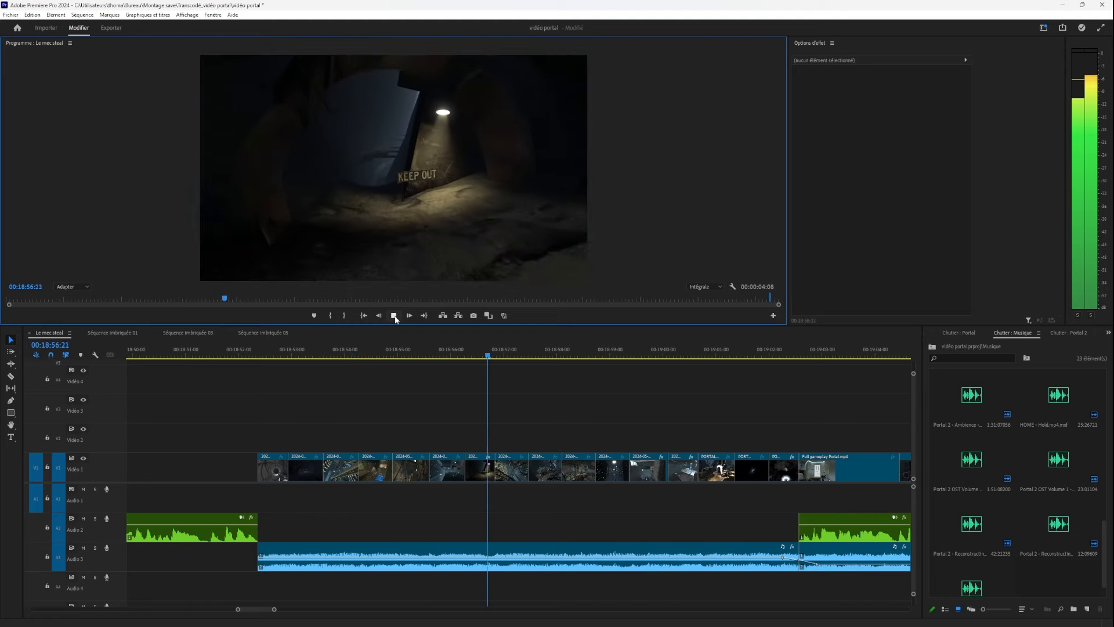
click(394, 316)
drag(369, 352, 416, 375)
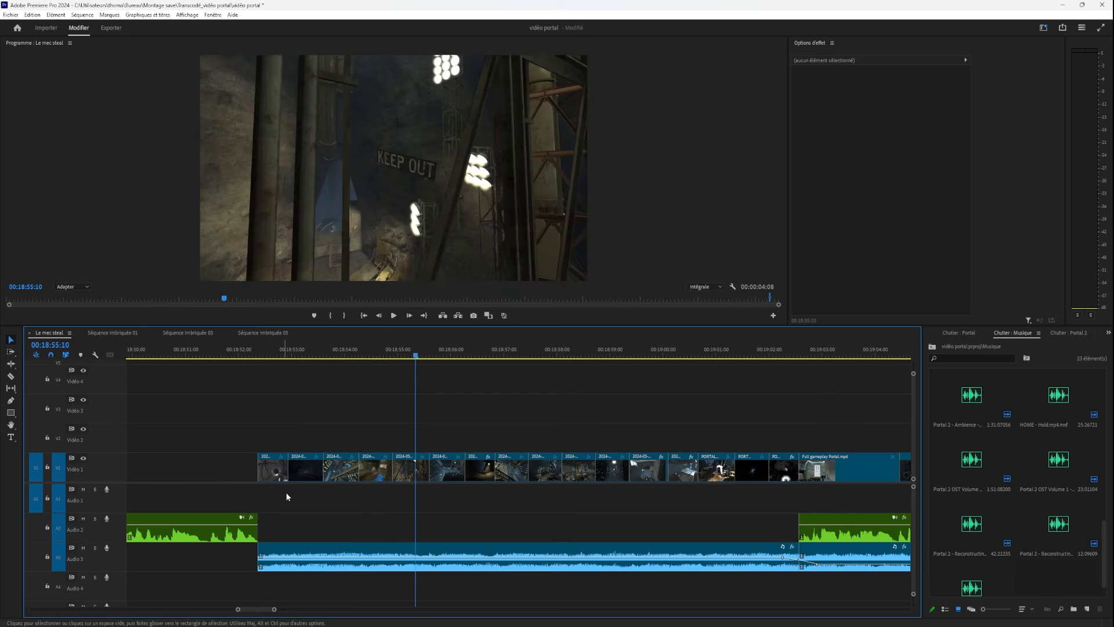
drag(297, 354, 252, 358)
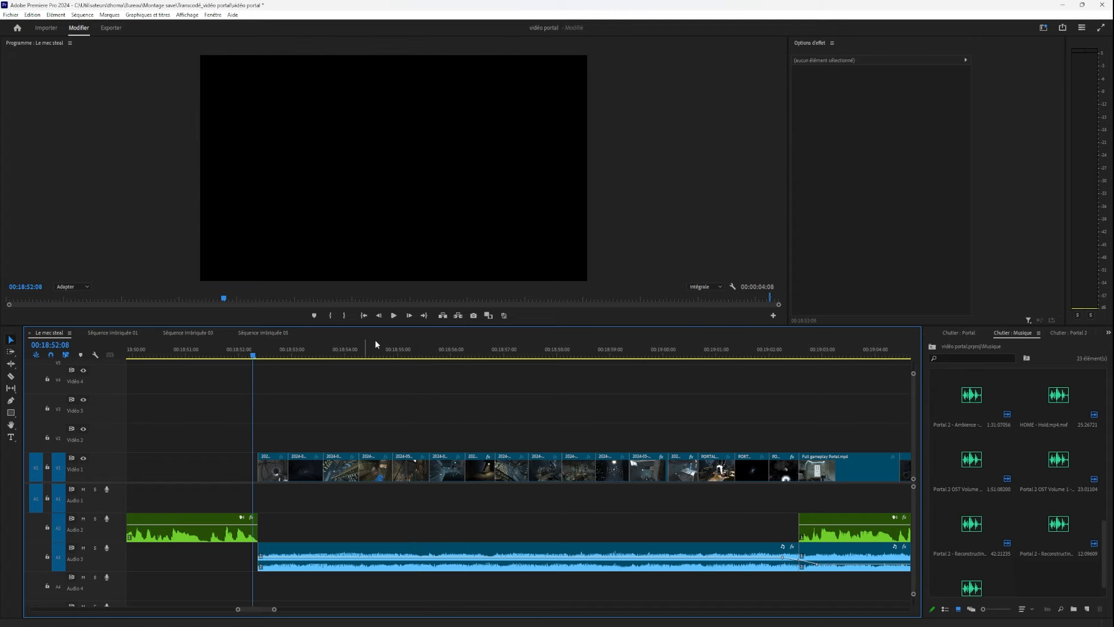
click(393, 314)
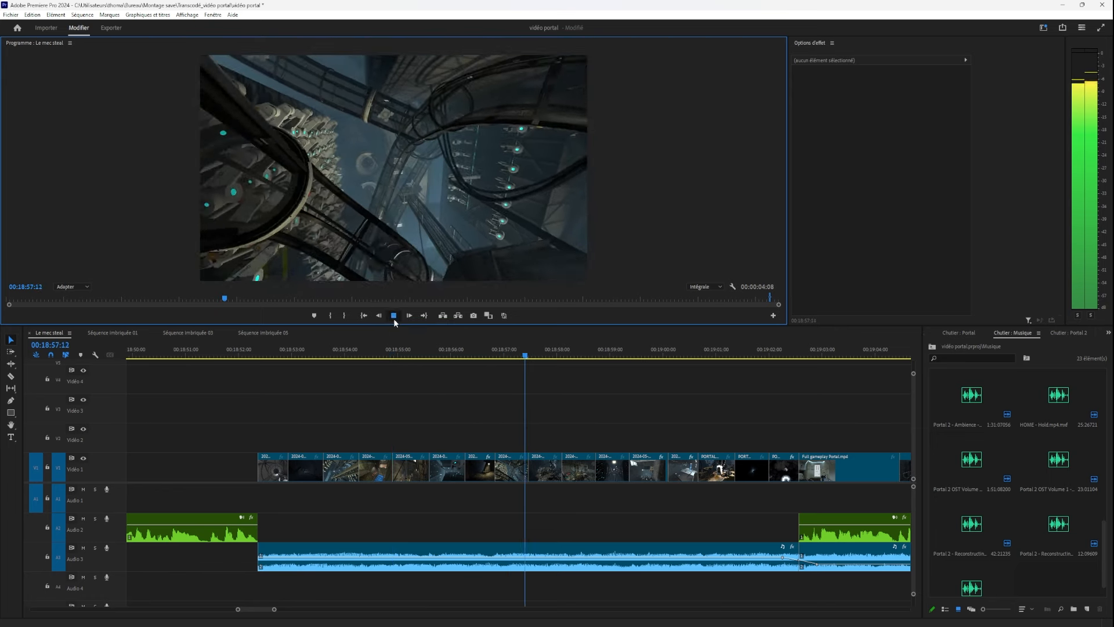
click(394, 316)
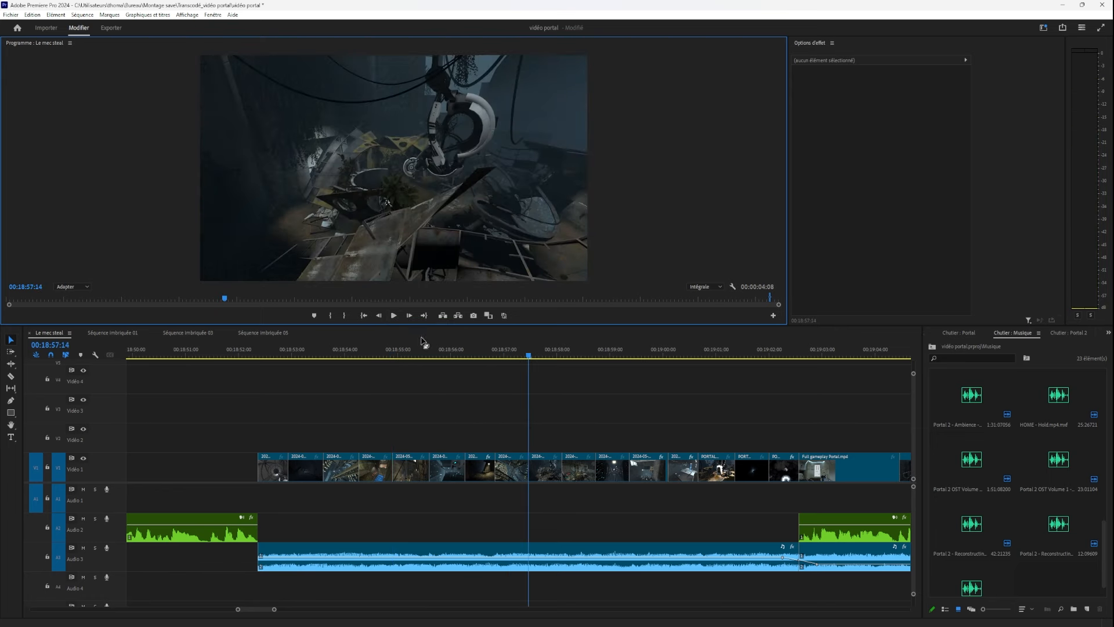
Swap the Video 1 montage clips at about 18:55 and 18:56:08, using Video 2 as a temporary holding track.
drag(398, 350, 388, 351)
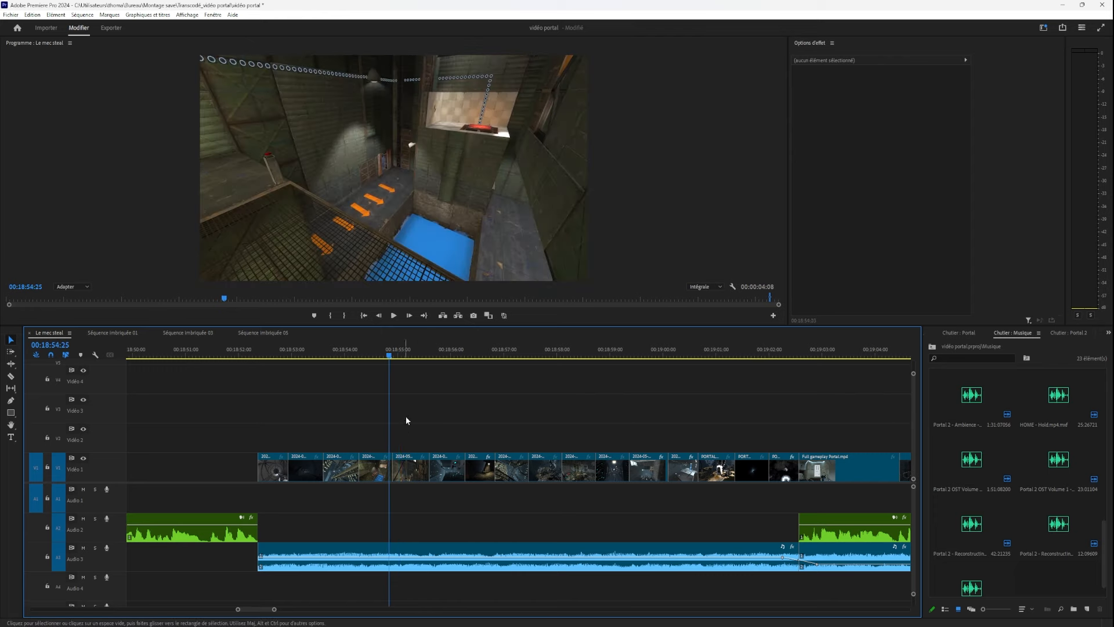
click(425, 455)
drag(425, 455, 495, 445)
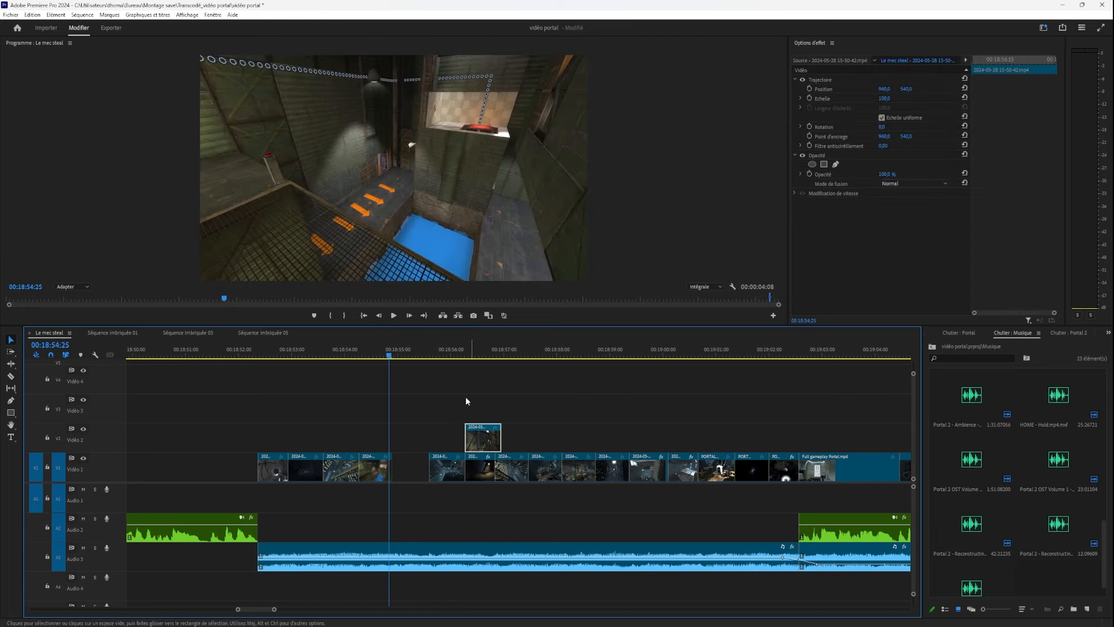
drag(440, 354, 503, 355)
key(ctrl+z)
drag(485, 467, 493, 441)
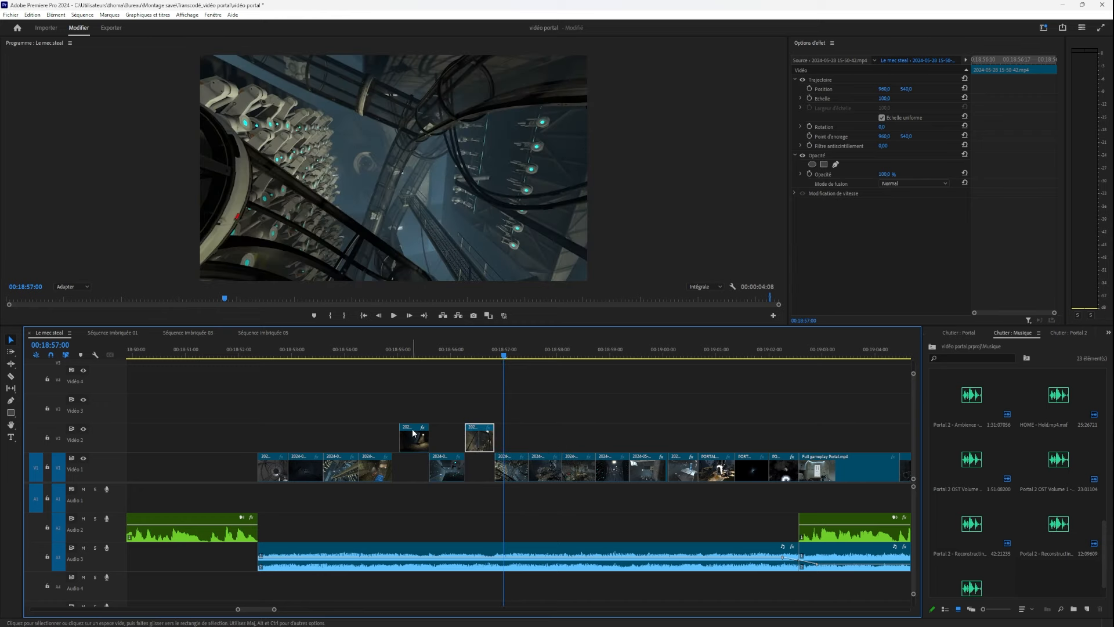
drag(410, 441, 394, 466)
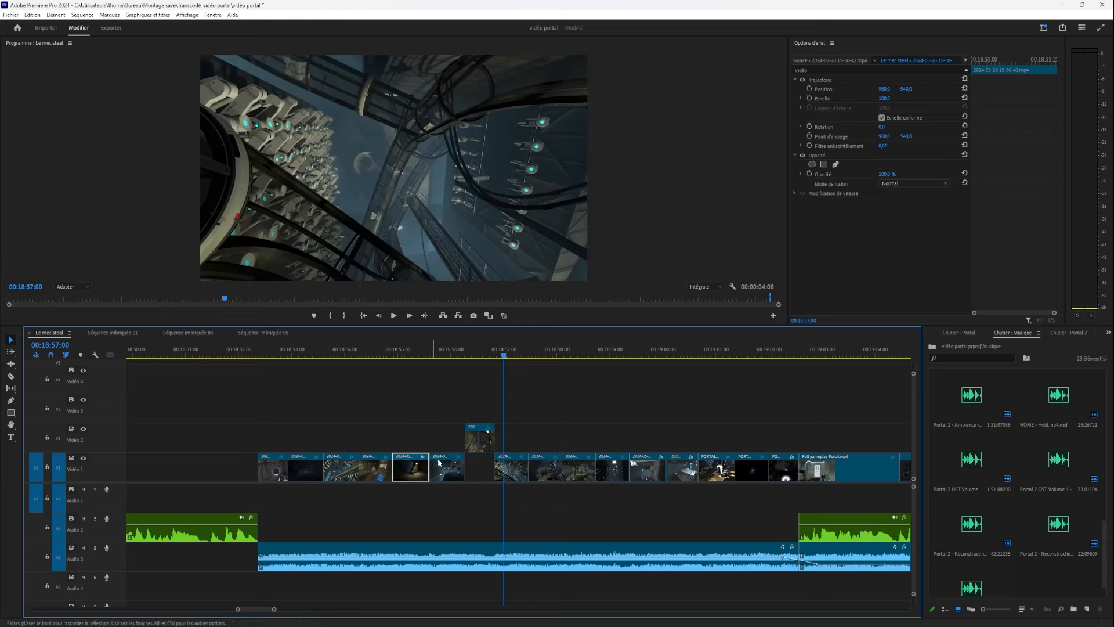
drag(482, 441, 485, 467)
Swap the Video 1 montage clips at about 18:54:08 and 18:56:25, moving them by way of Video 2.
drag(375, 466, 527, 439)
mouse_move(507, 463)
mouse_down()
mouse_move(483, 444)
mouse_move(373, 458)
mouse_move(373, 447)
mouse_move(510, 461)
mouse_up()
drag(375, 443, 374, 462)
Play back the rearranged montage from 18:52:11 to past 18:56 and return to 18:55:14.
click(259, 350)
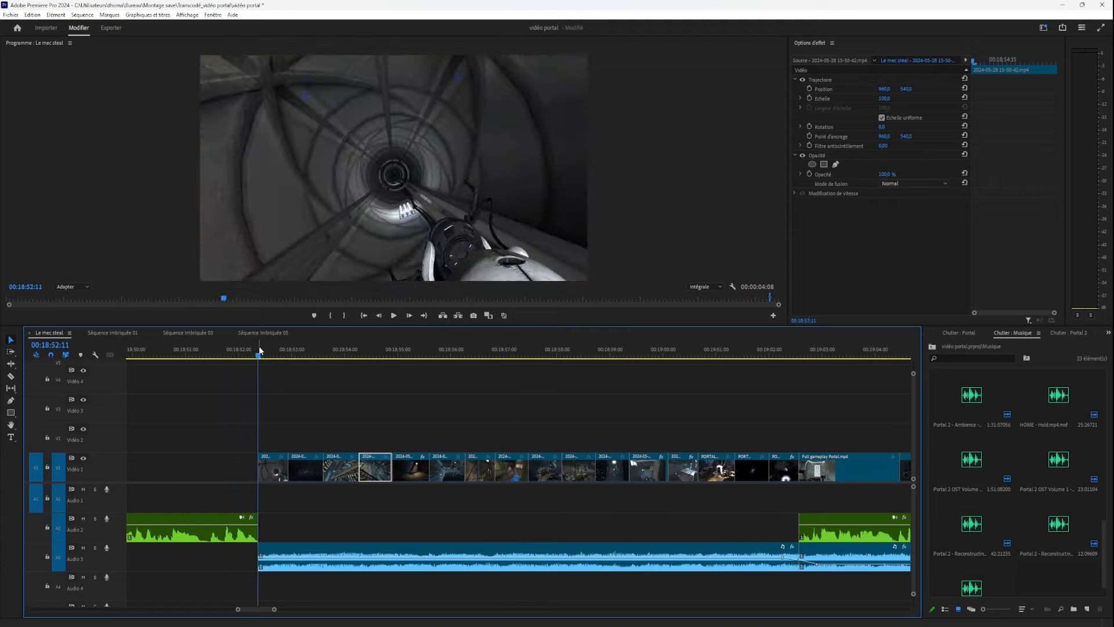
key(space)
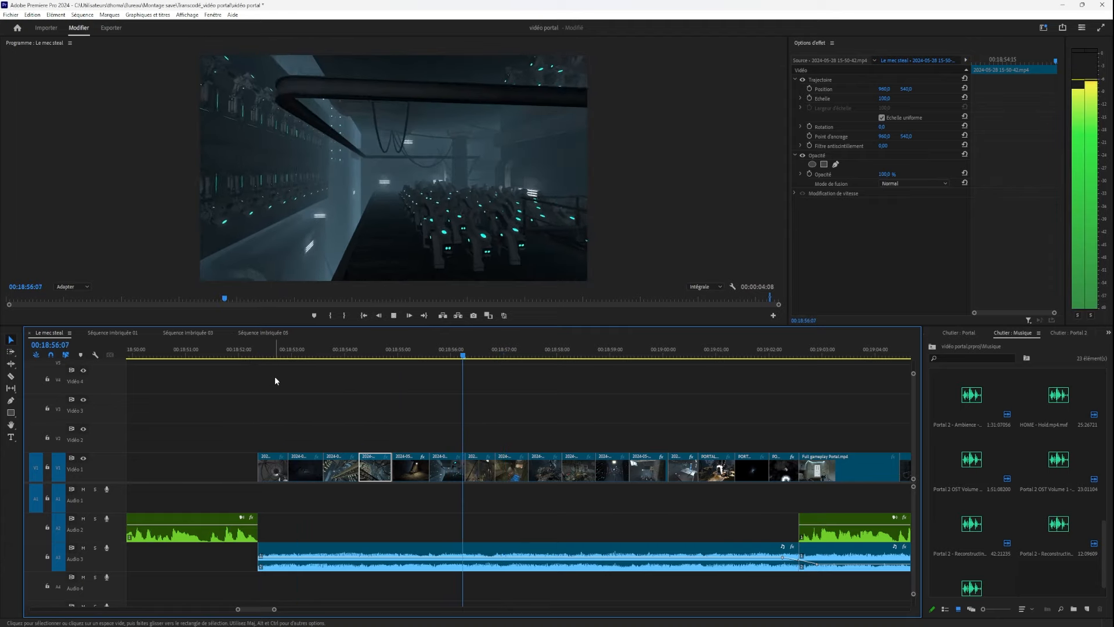
click(422, 356)
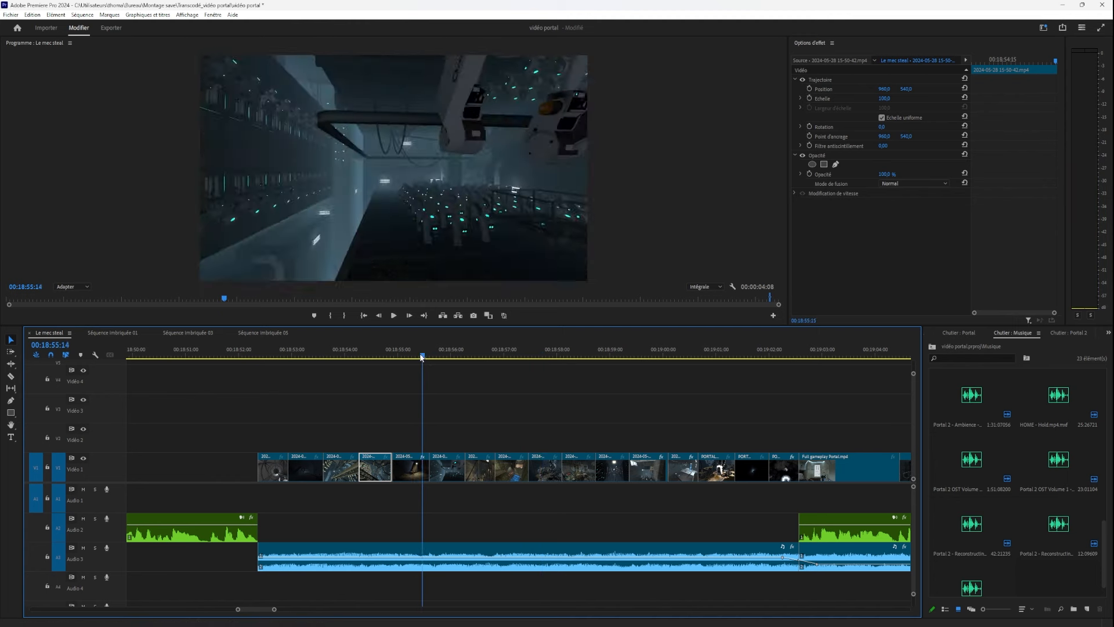
Undo the montage clip swaps until the Video 1 shots are back in their original order.
drag(422, 356, 419, 356)
key(ctrl+z)
key(ctrl+z)
key(ctrl+z)
key(ctrl+z)
key(ctrl+z)
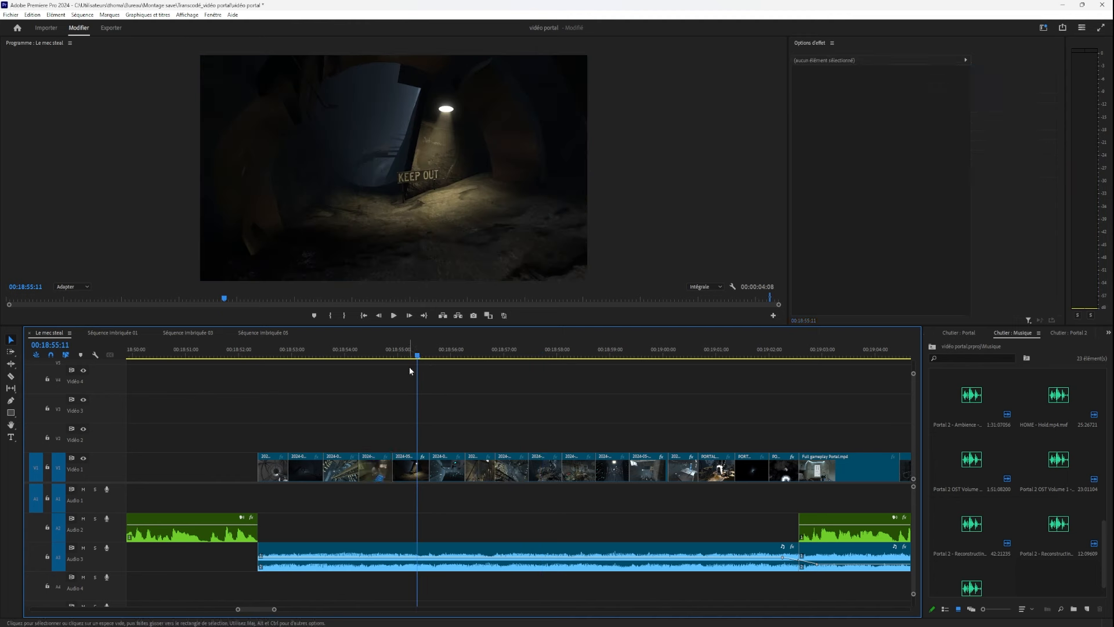
key(ctrl+z)
key(ctrl+z)
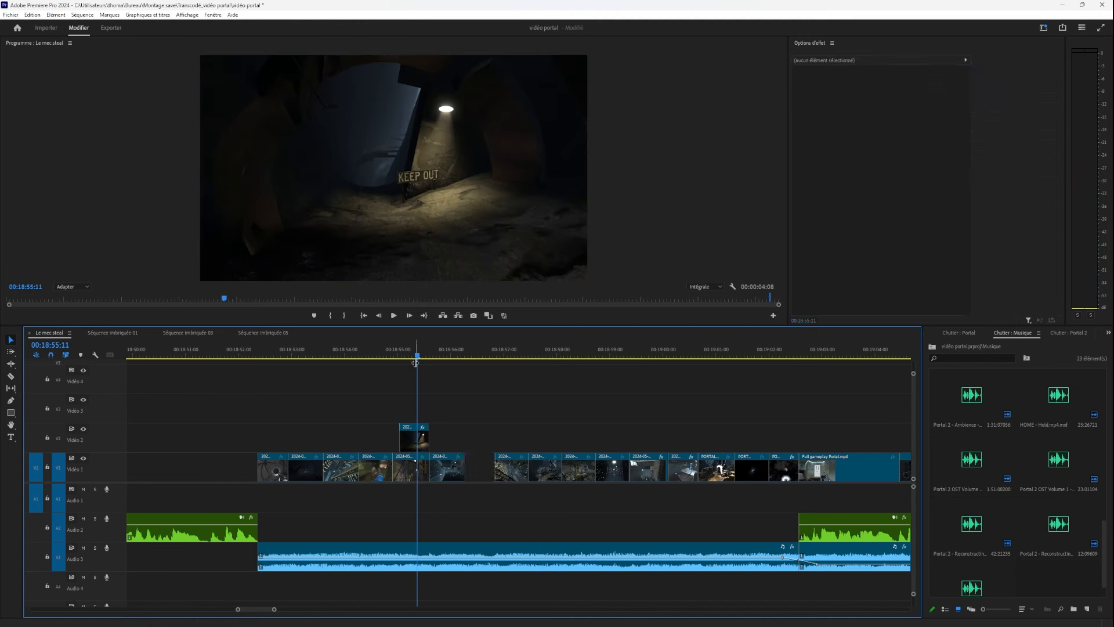
Scrub and play through the restored montage between about 18:54:19 and 18:59:02 to examine each shot.
click(398, 358)
drag(398, 358, 614, 413)
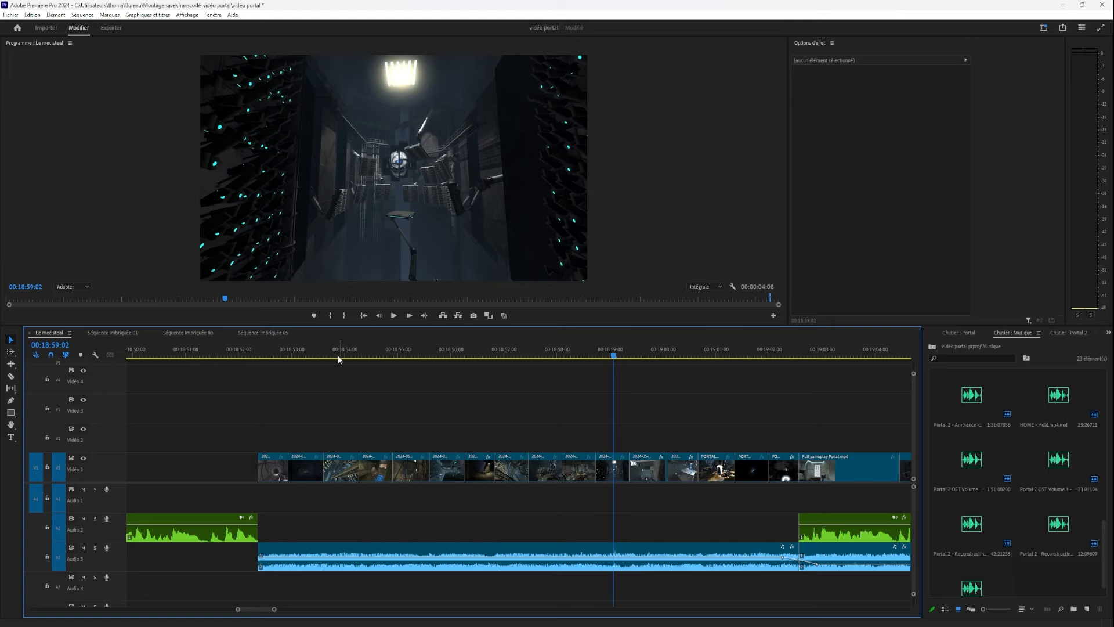
drag(340, 359, 378, 363)
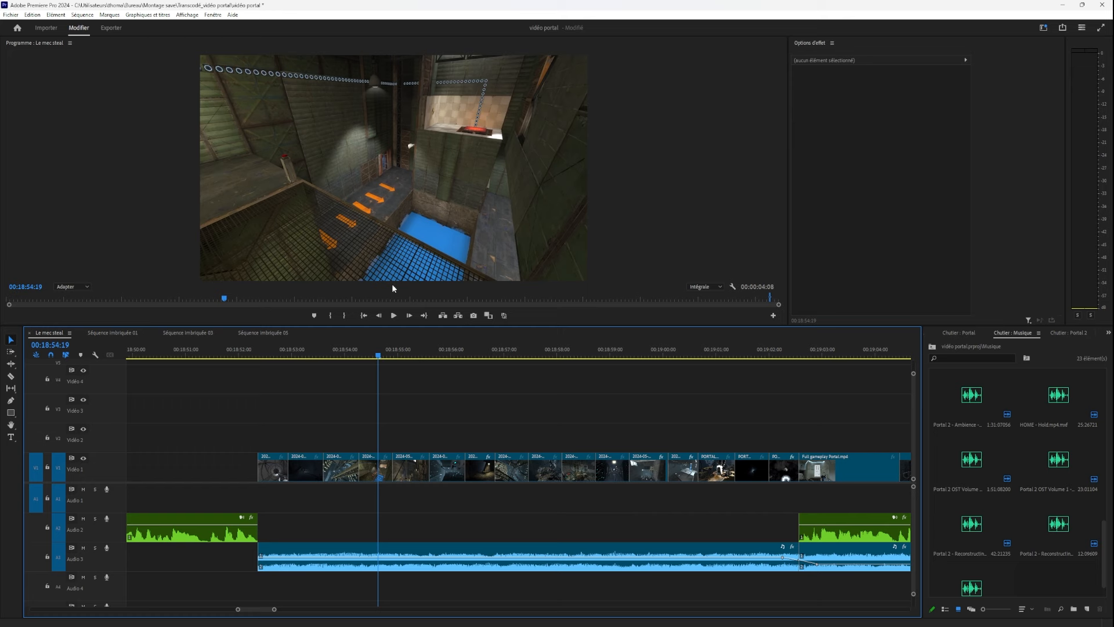
key(space)
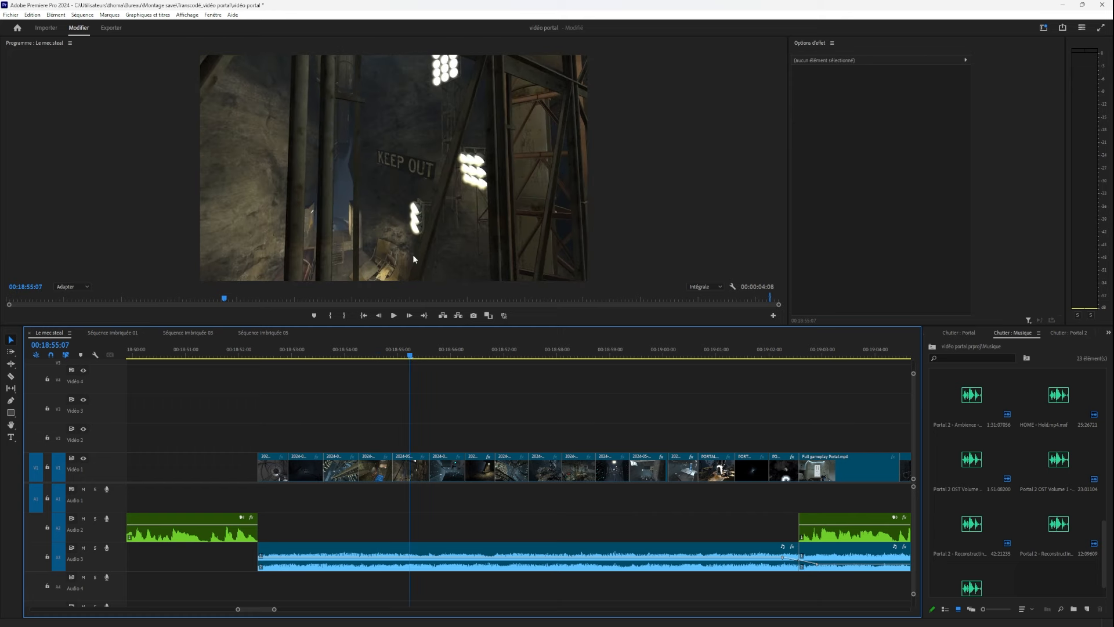
click(396, 356)
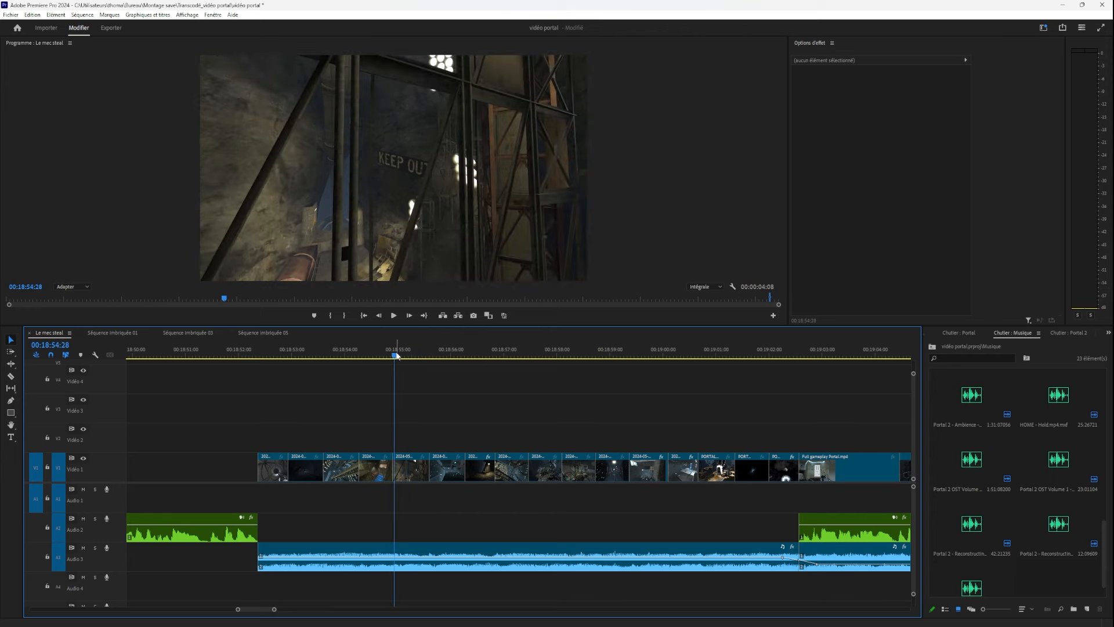
drag(402, 354, 511, 353)
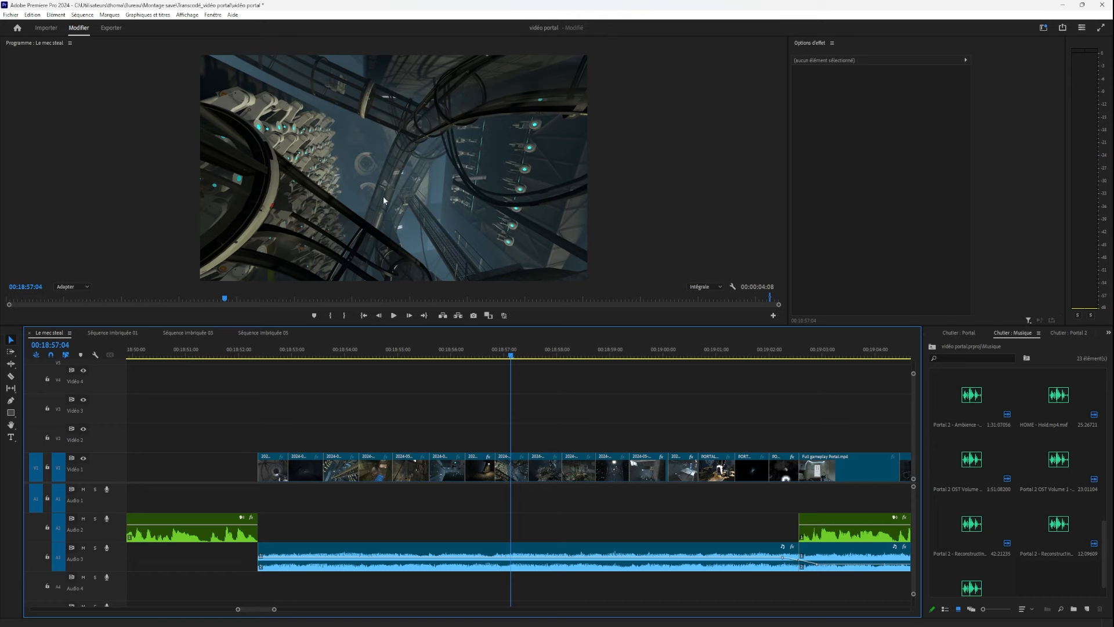
drag(510, 352, 575, 354)
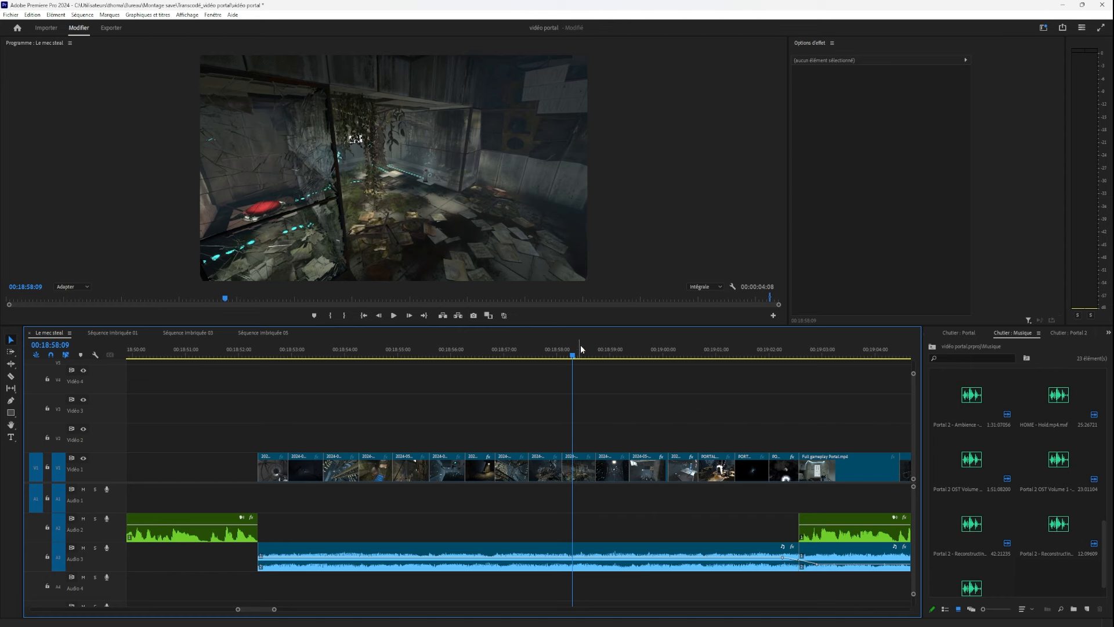
drag(589, 351, 608, 354)
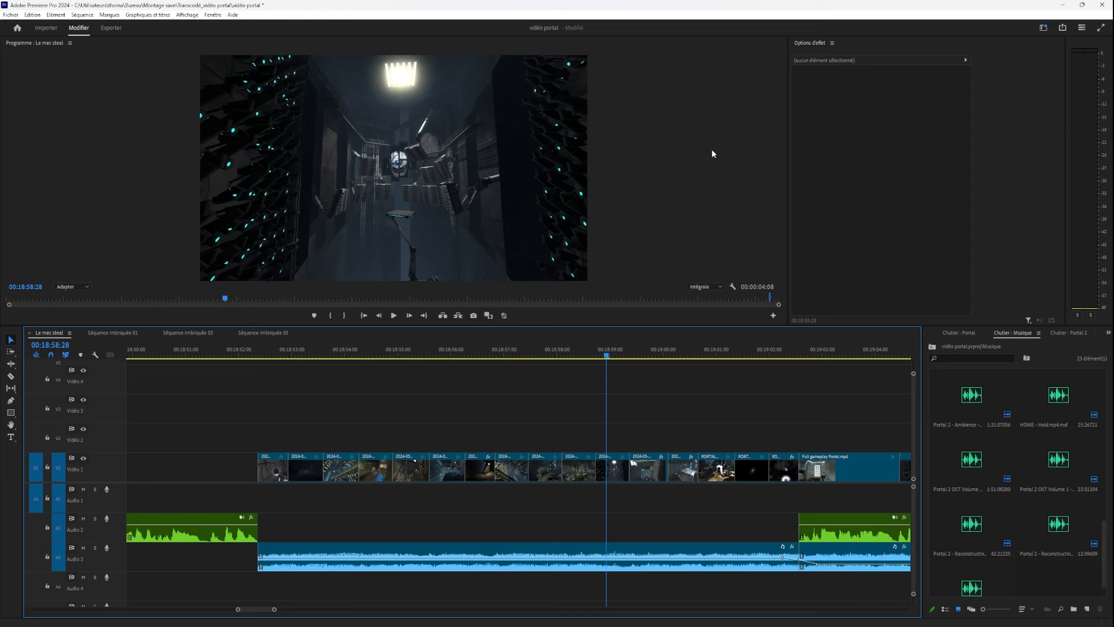
drag(626, 348, 601, 356)
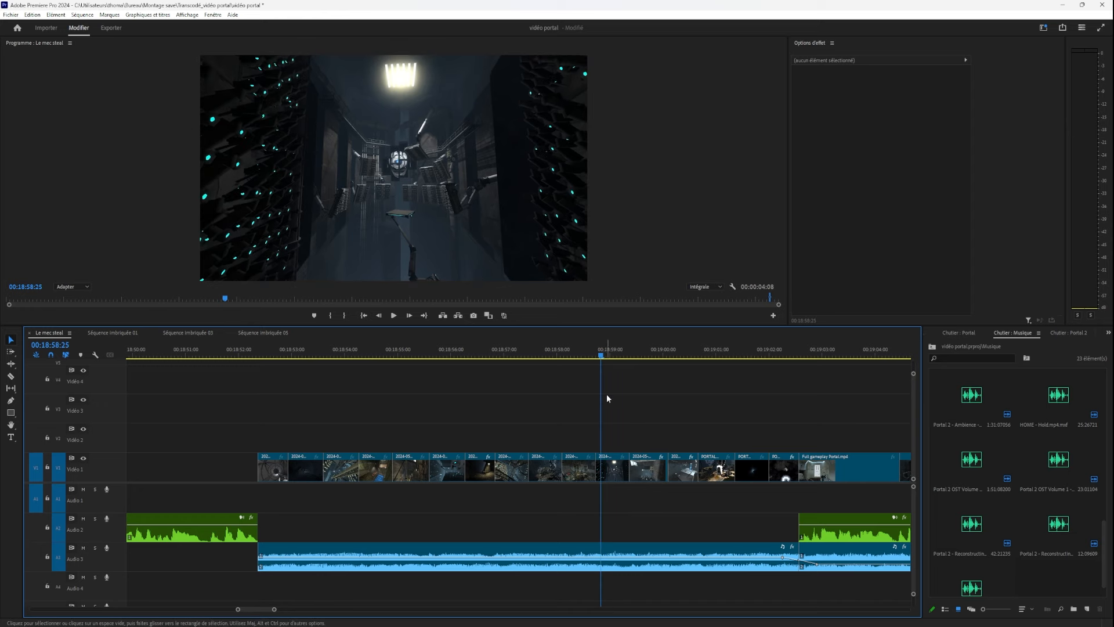
Try moving the montage clip at 18:58:25 to an upper video track and extending it, and undo those edits.
drag(607, 466, 149, 410)
drag(291, 435, 659, 390)
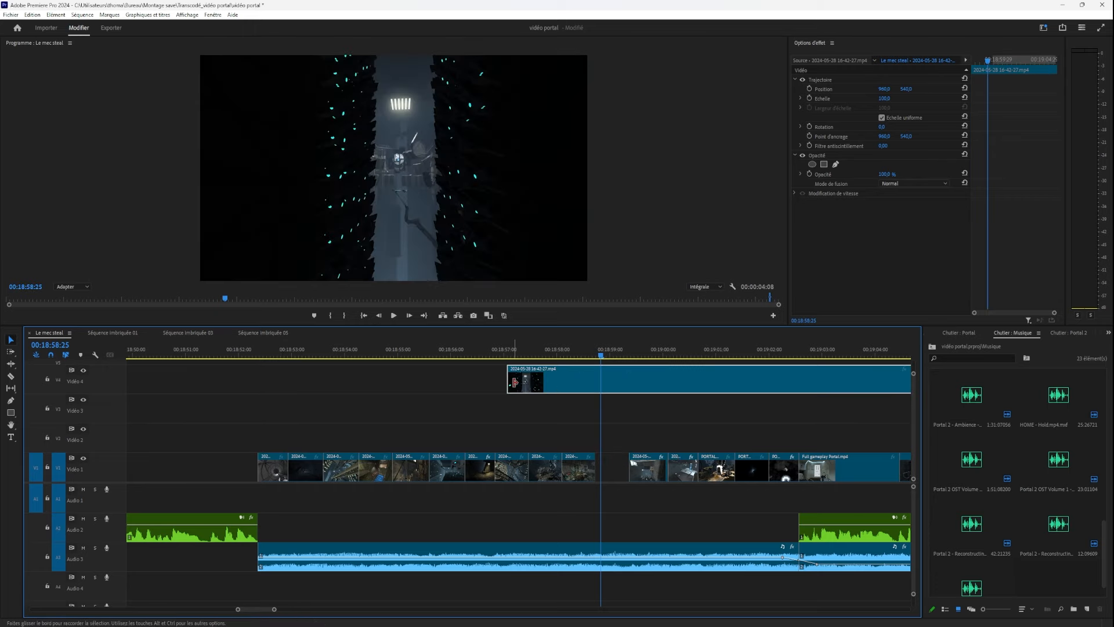
drag(510, 383, 149, 382)
drag(292, 349, 351, 316)
key(ctrl+z)
key(ctrl+z)
key(ctrl+z)
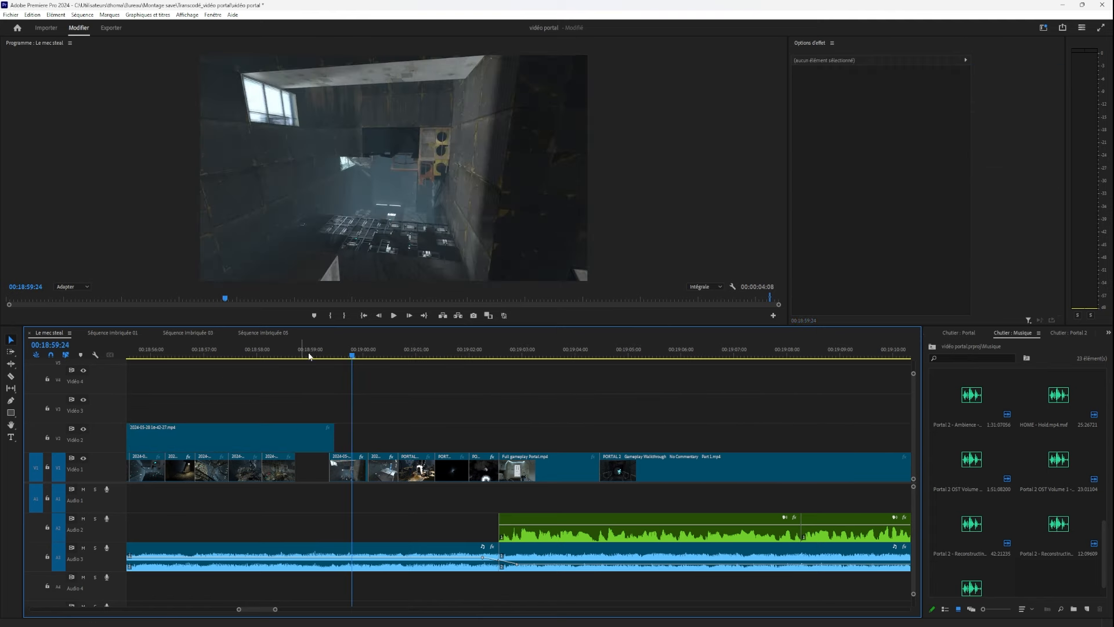
drag(314, 359, 300, 360)
key(ctrl+z)
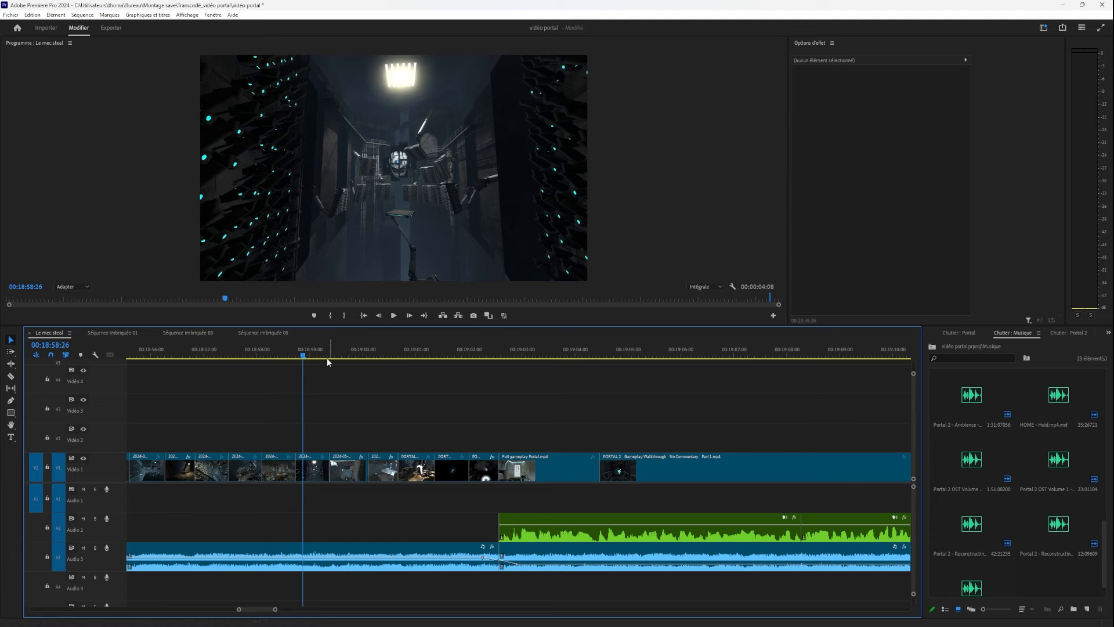
Review the remaining montage shots from 18:58:26 to 19:02:11 and play back the ending with its music.
drag(303, 352, 410, 361)
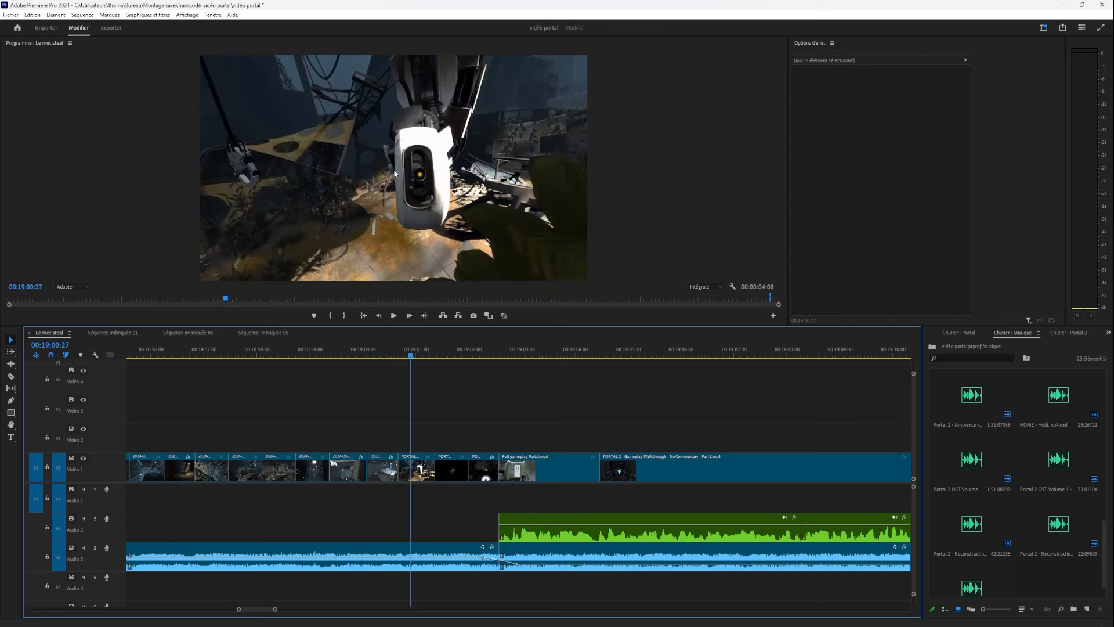
drag(425, 351, 488, 354)
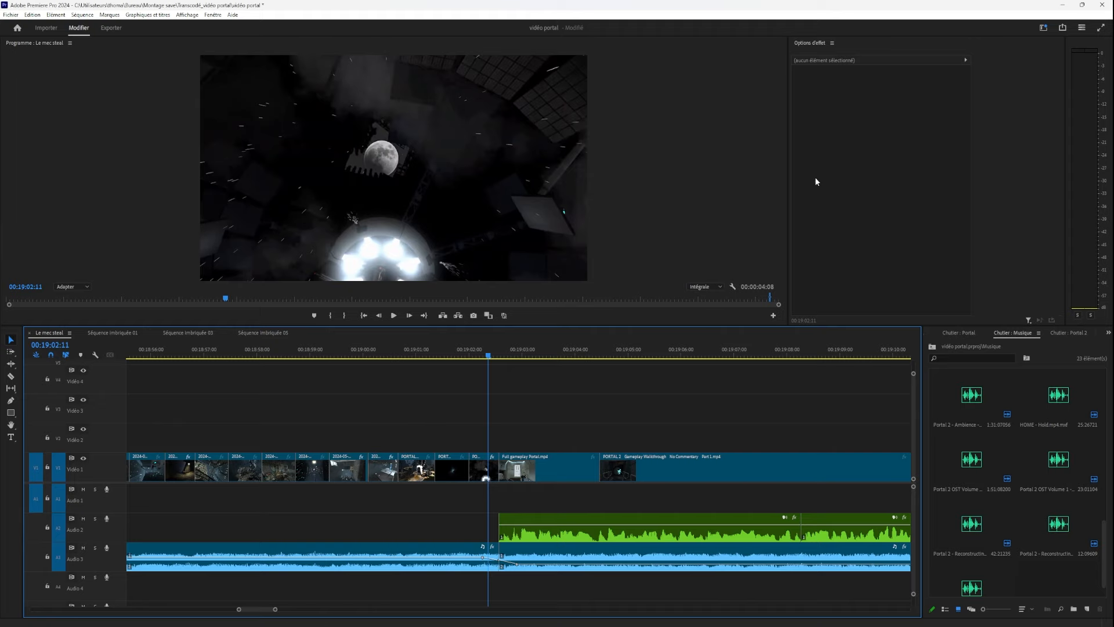
drag(495, 368, 582, 423)
drag(607, 358, 471, 446)
key(space)
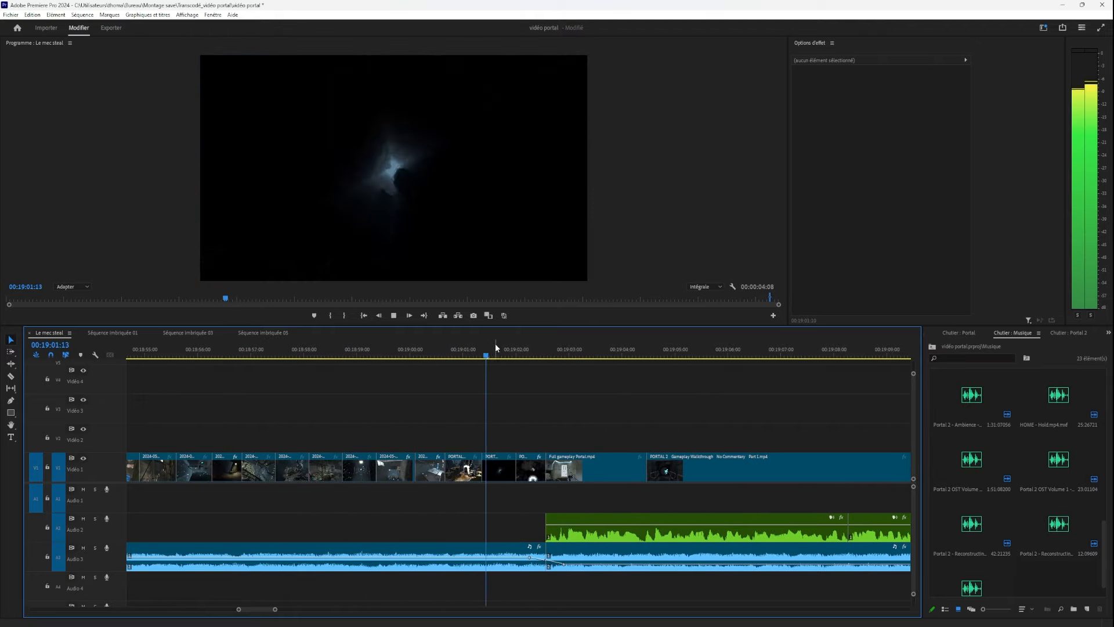
drag(544, 352, 511, 355)
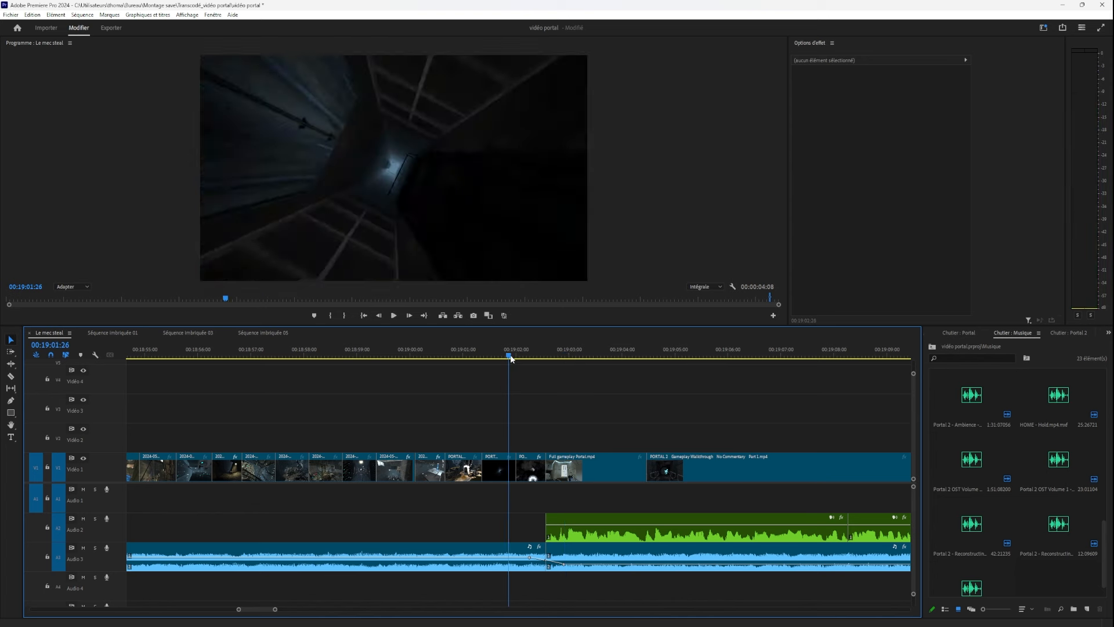
Try adjusting the volume keyframe at the start of the Audio 3 music clip near 19:02:17.
scroll(581, 583, up, 7)
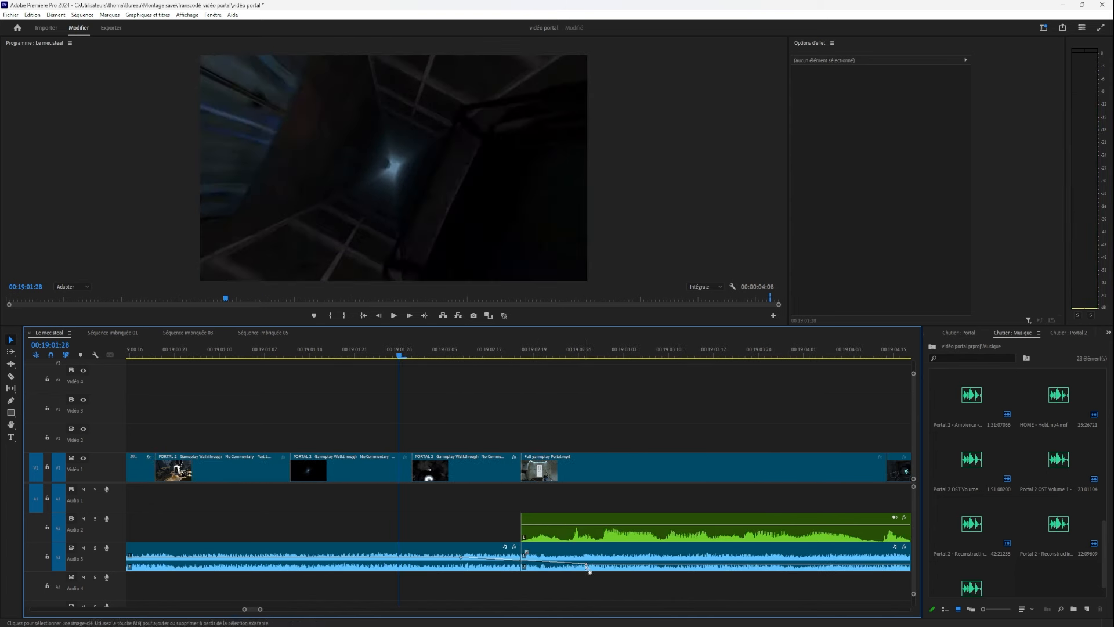
drag(474, 352, 450, 383)
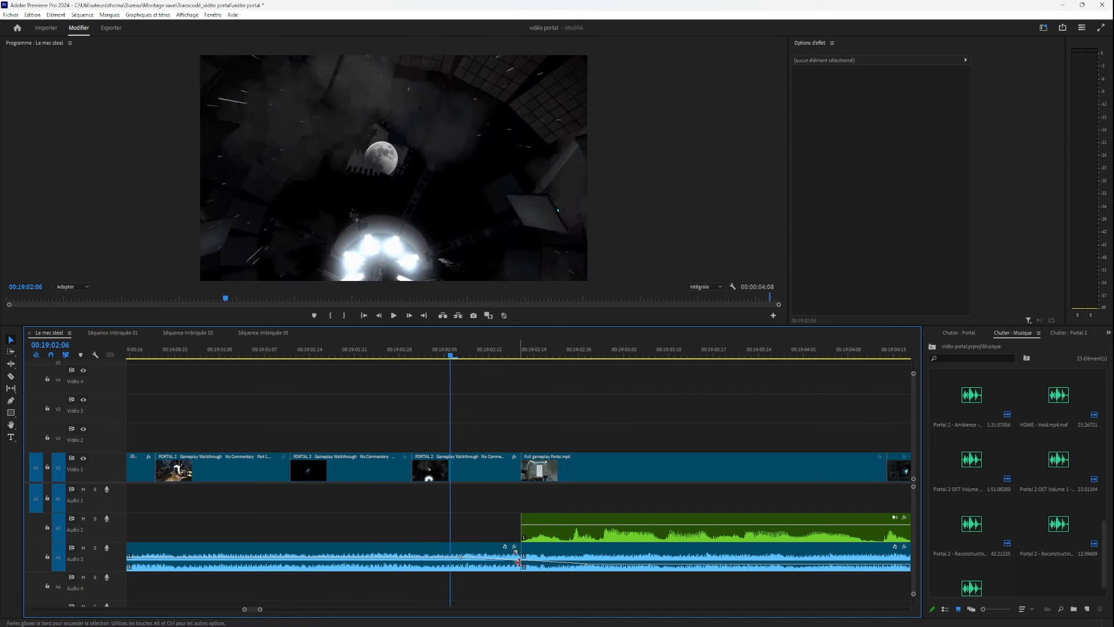
drag(520, 564, 524, 566)
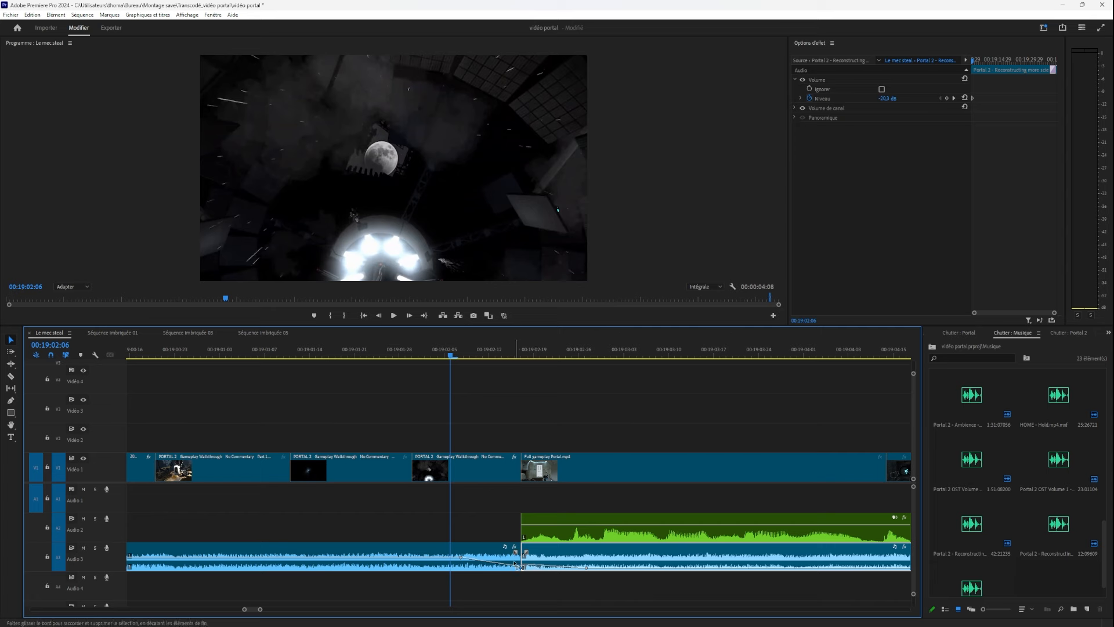
scroll(516, 564, up, 2)
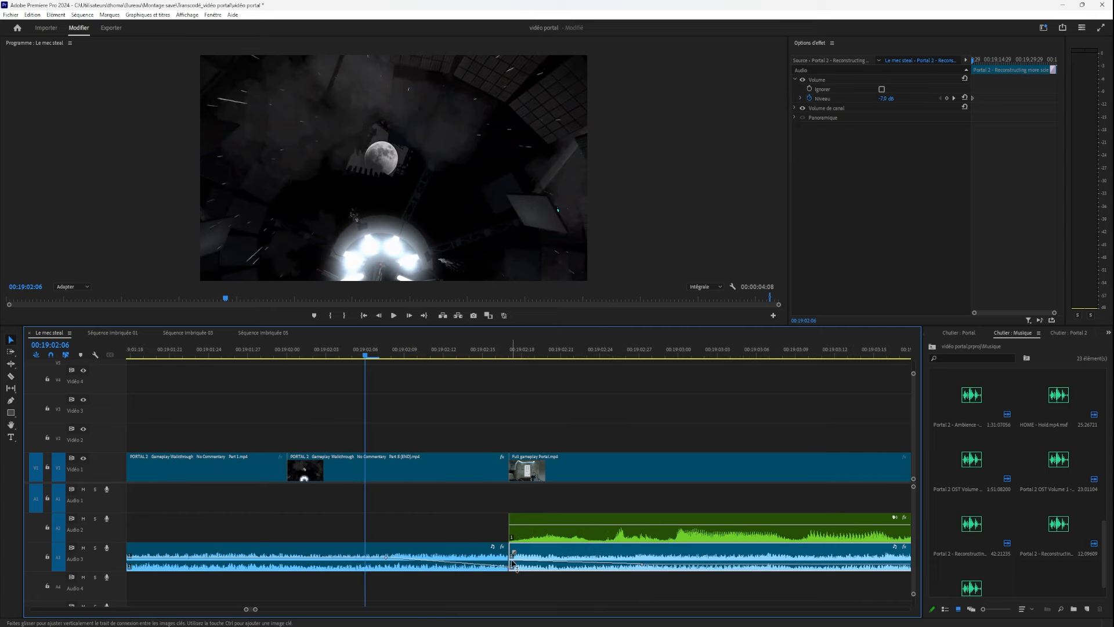
drag(509, 564, 511, 567)
Play back the Le mec steal sequence across the music transition to 19:03:00 and return to 19:02:09.
click(290, 334)
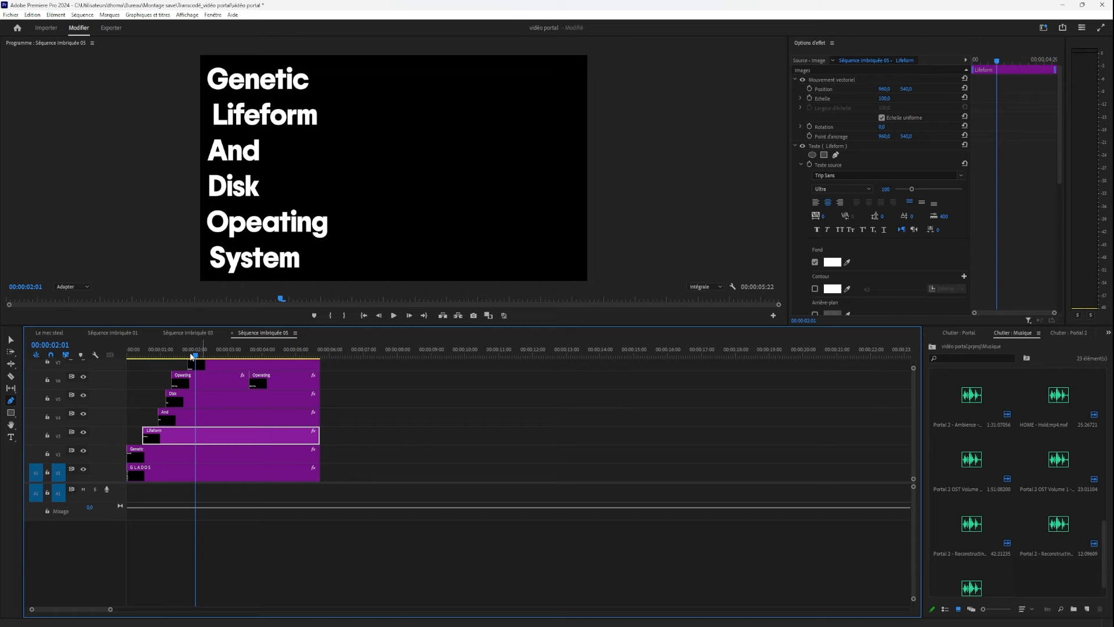
click(53, 333)
key(space)
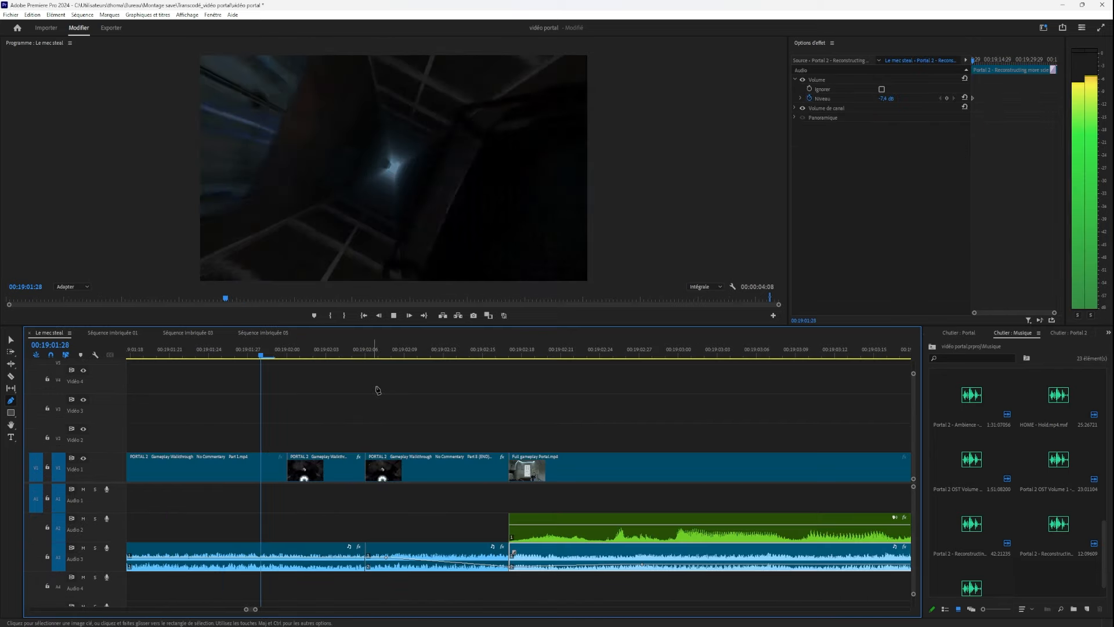
key(space)
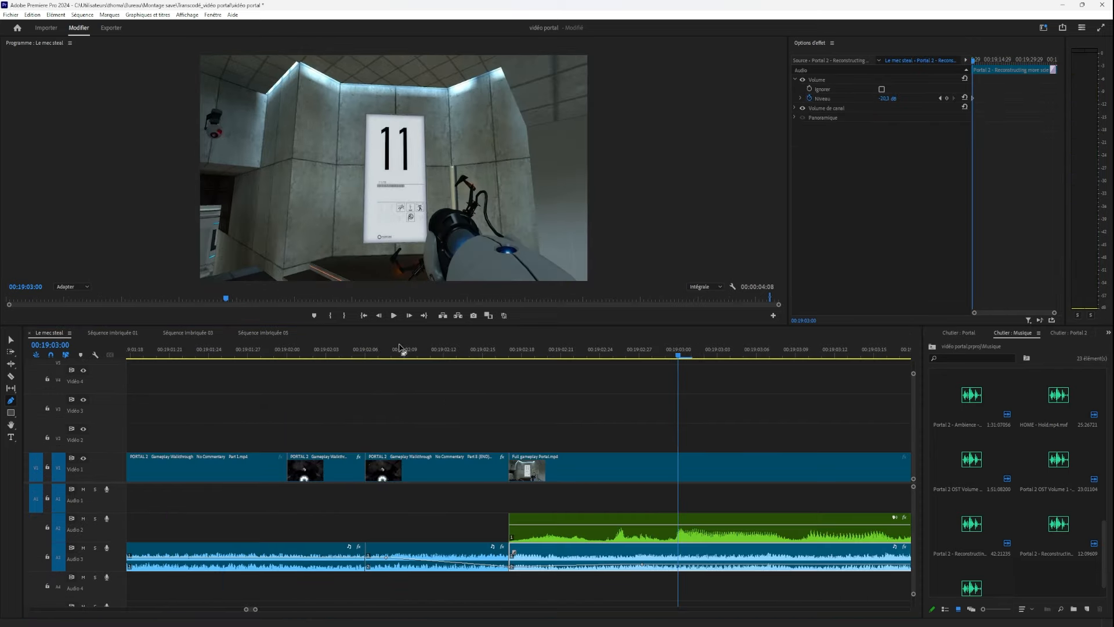
click(403, 349)
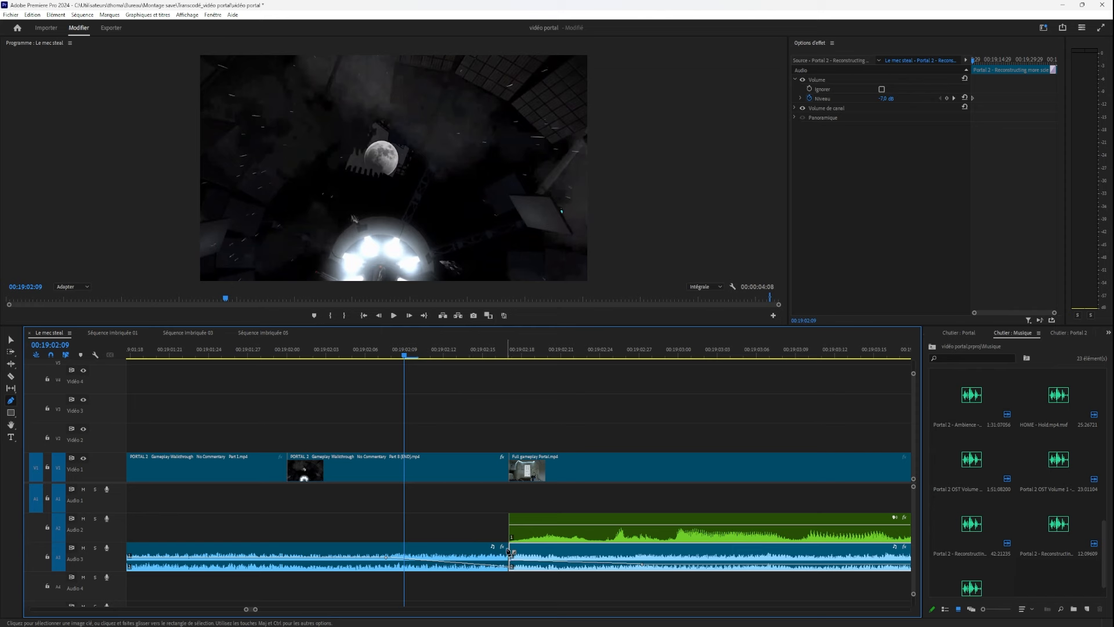
Try creating a one-frame fade-in at the start of the Audio 3 music clip near 19:02:17.
drag(514, 561, 515, 563)
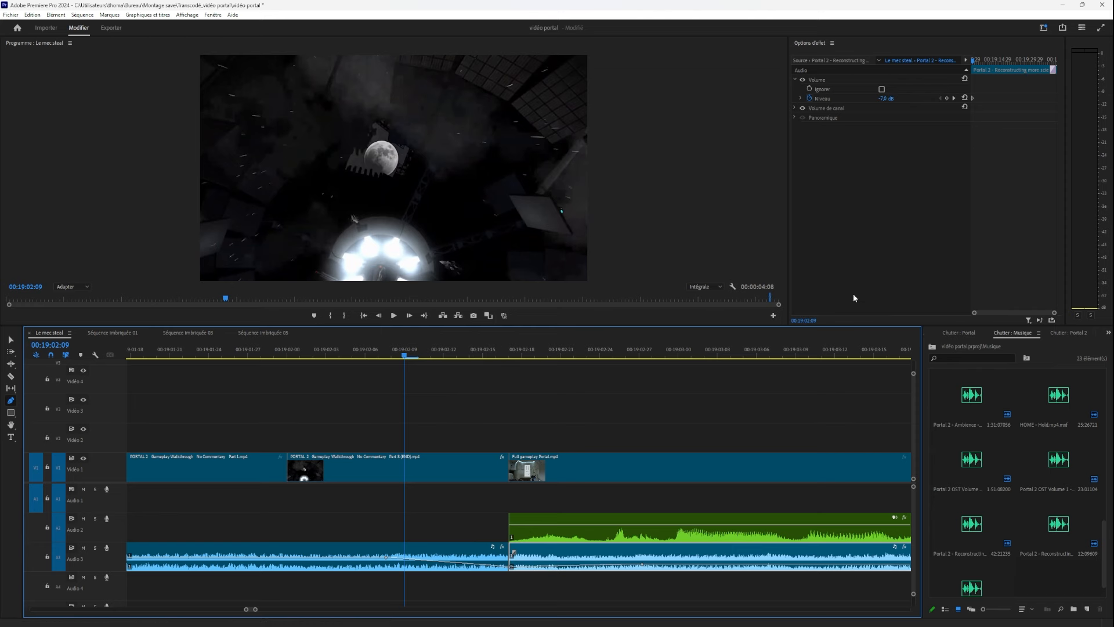
scroll(529, 558, left, 1)
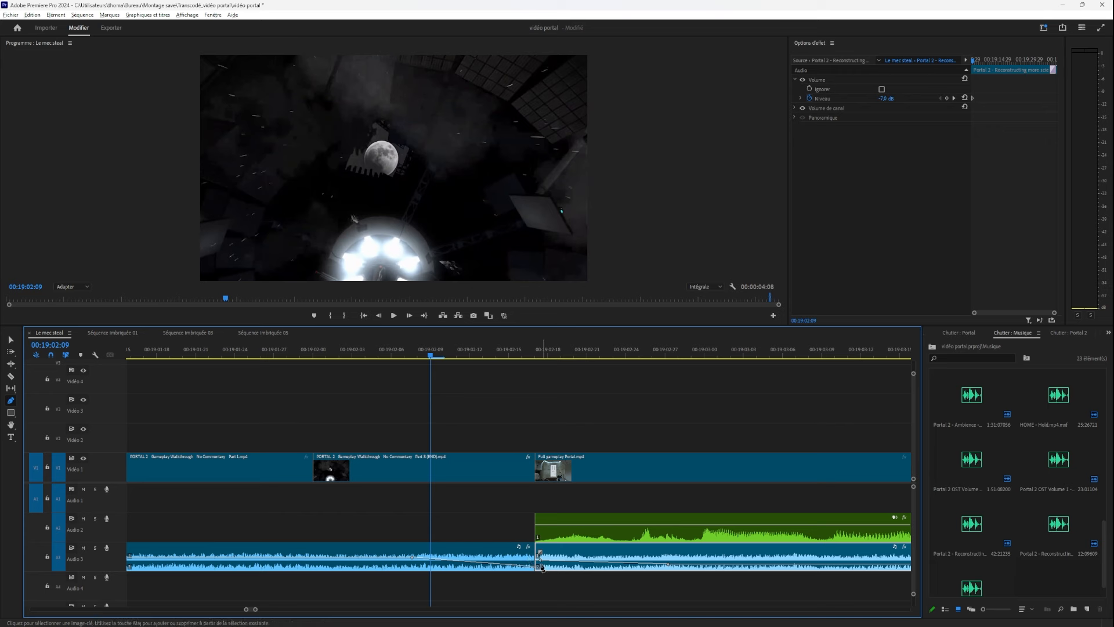
drag(543, 568, 532, 566)
click(539, 555)
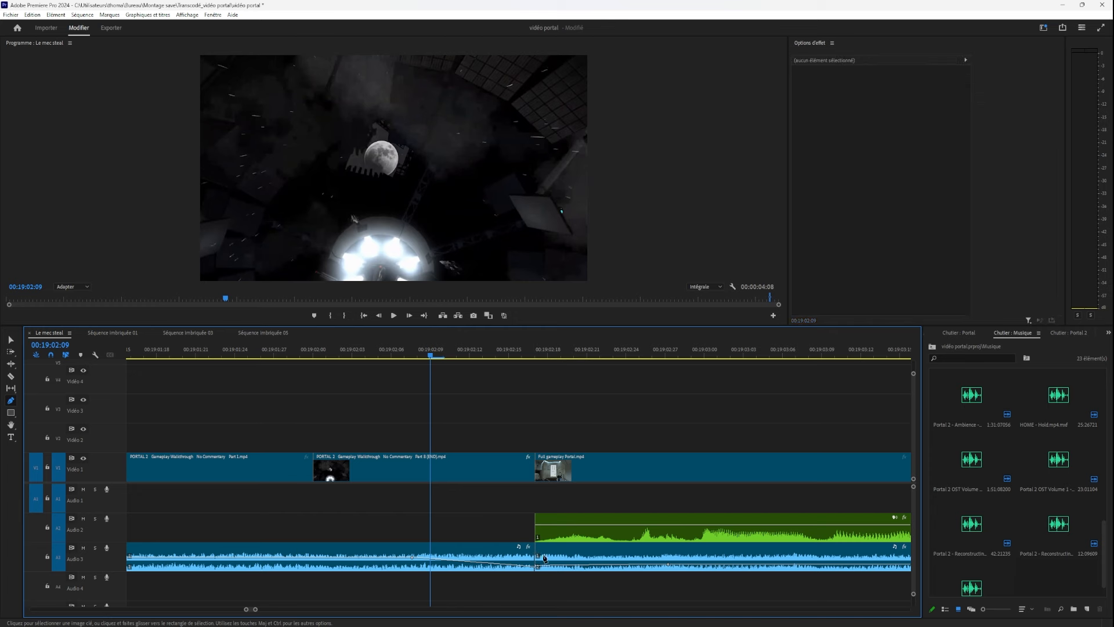
key(v)
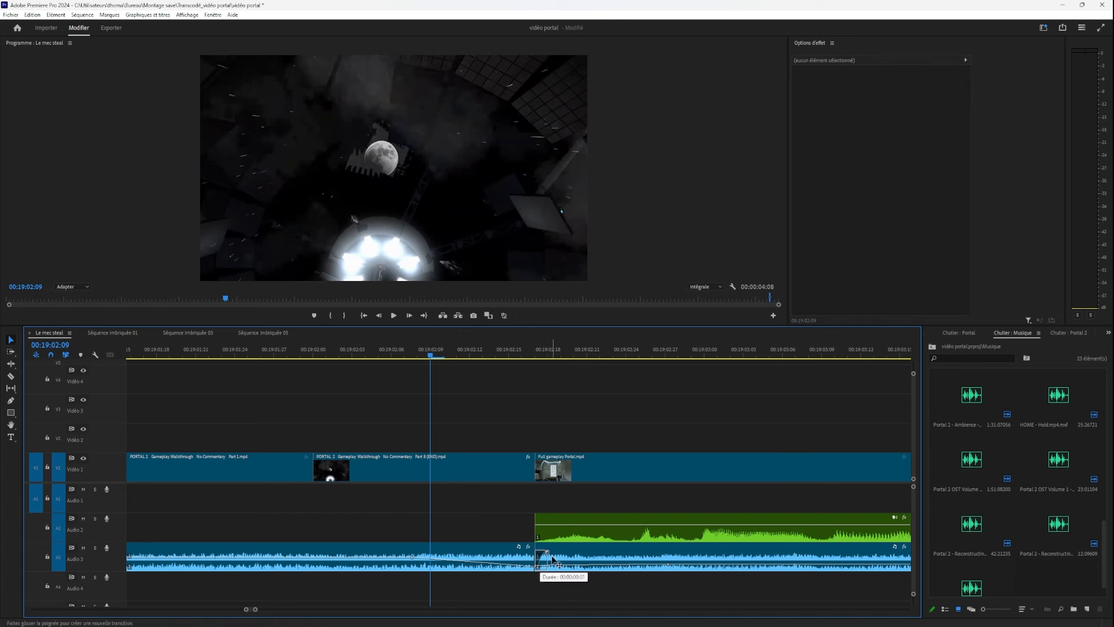
Play back and scrub the passage from about 19:02:00 to 19:03:27 to check the music change under the cut.
click(323, 352)
key(space)
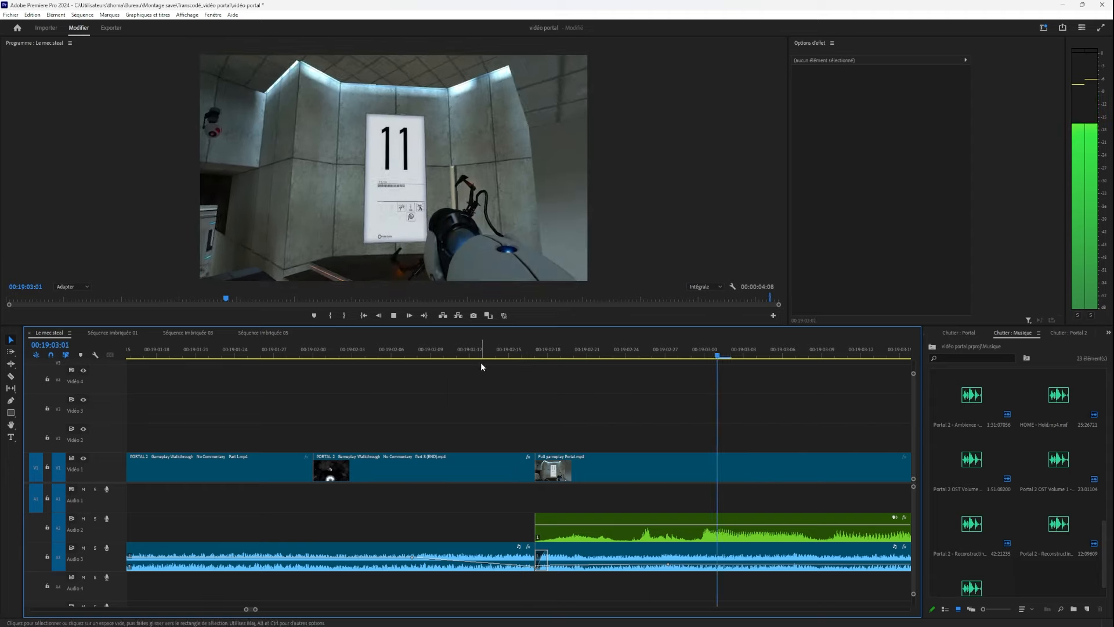
click(298, 352)
drag(298, 353, 656, 415)
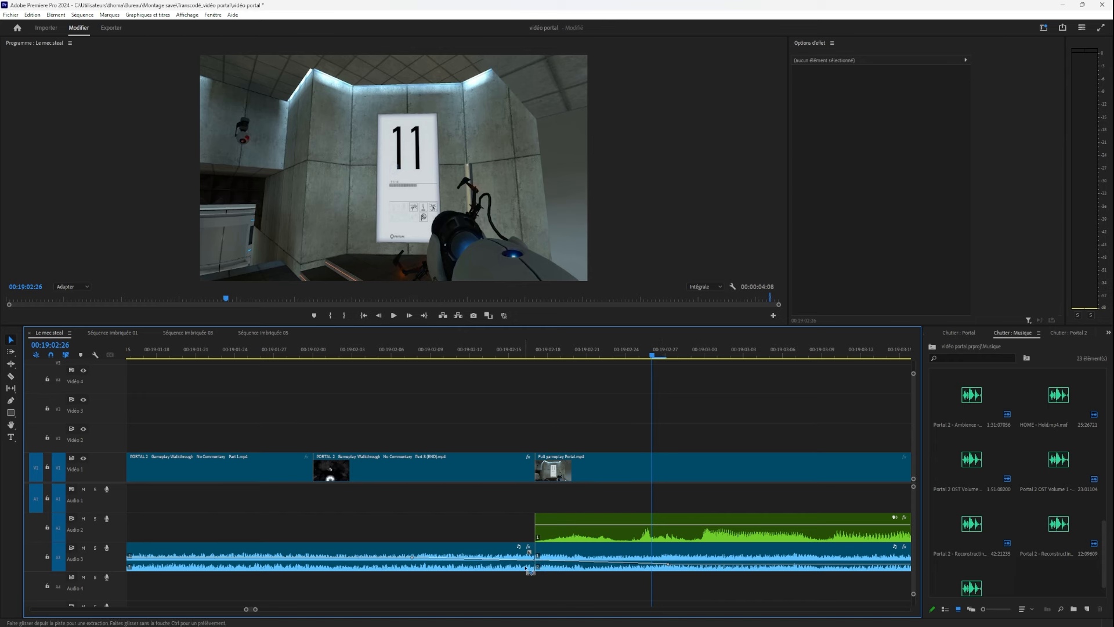
drag(515, 378, 489, 367)
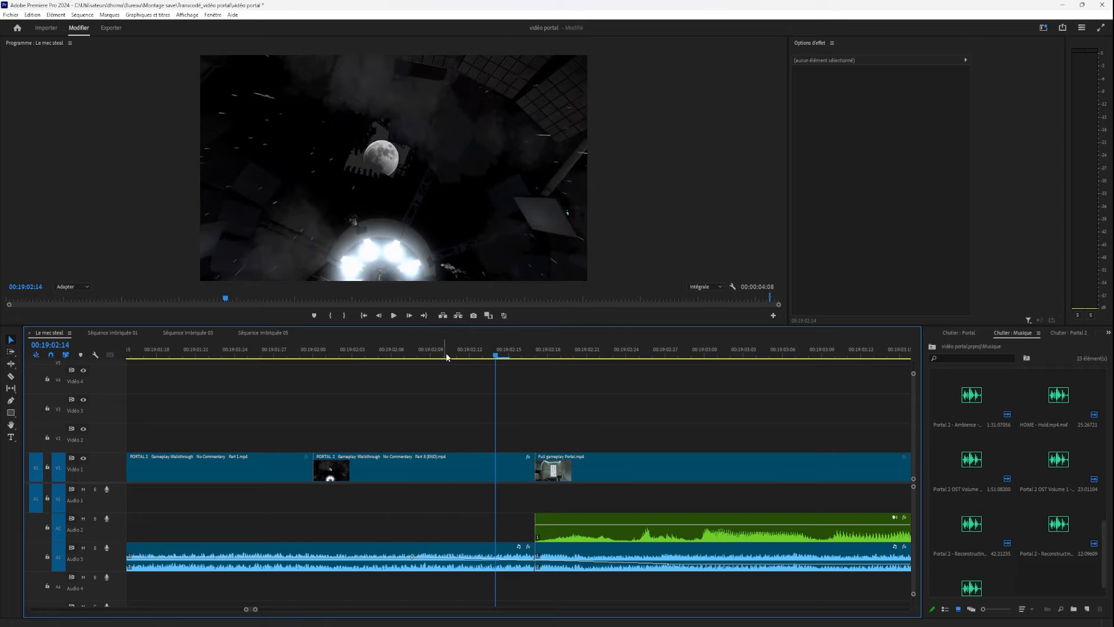
key(space)
Move ahead to the game ranking screenshot and scrub through it up to 19:16:25.
scroll(352, 445, down, 6)
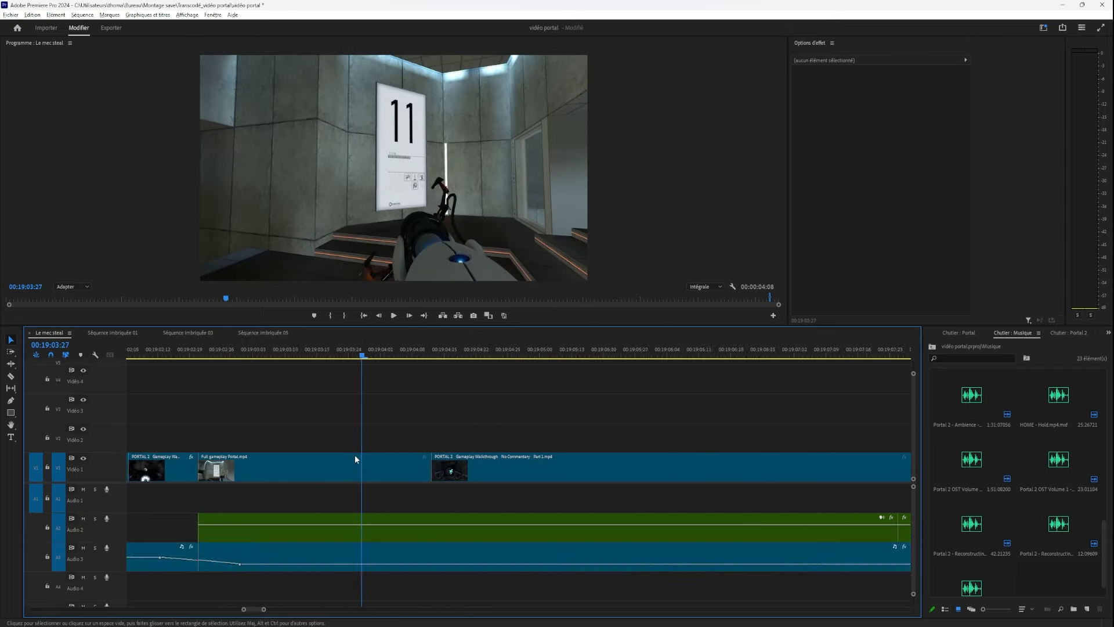
drag(455, 348, 536, 430)
click(363, 158)
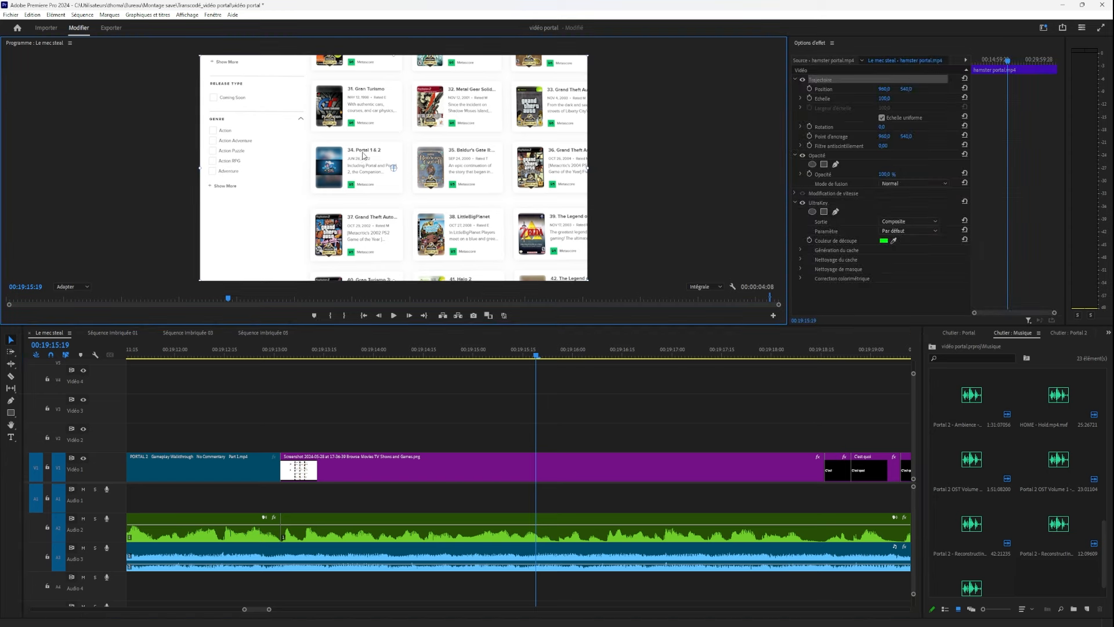
drag(322, 355, 655, 377)
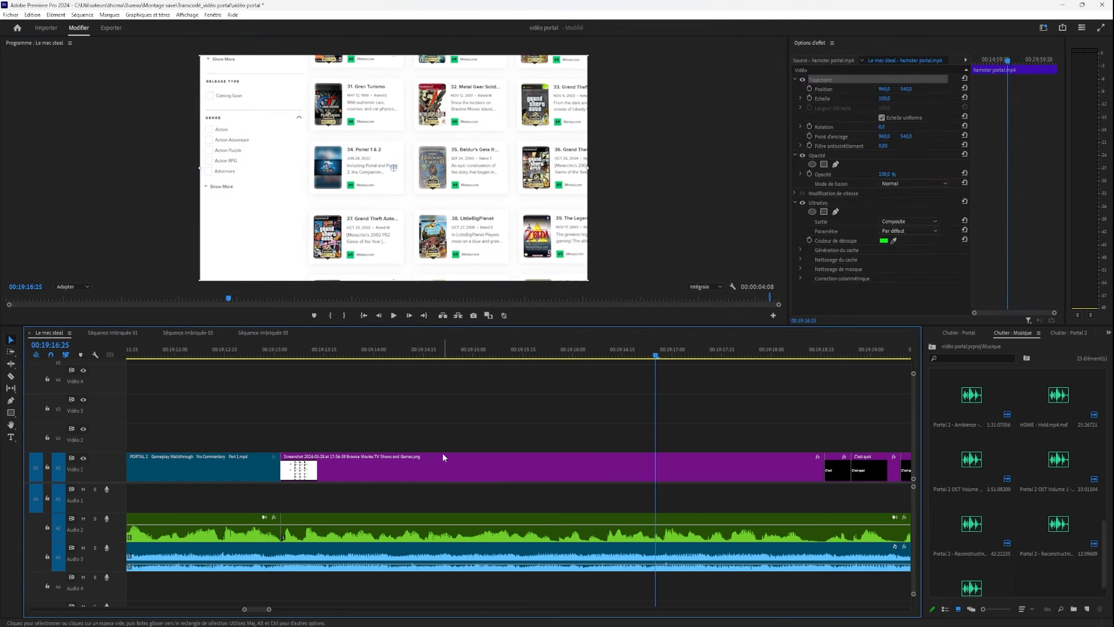
Scrub through the film-clip montage that follows the game ranking screenshot, from 19:16:25 past the lake shot at 19:34:16.
click(443, 456)
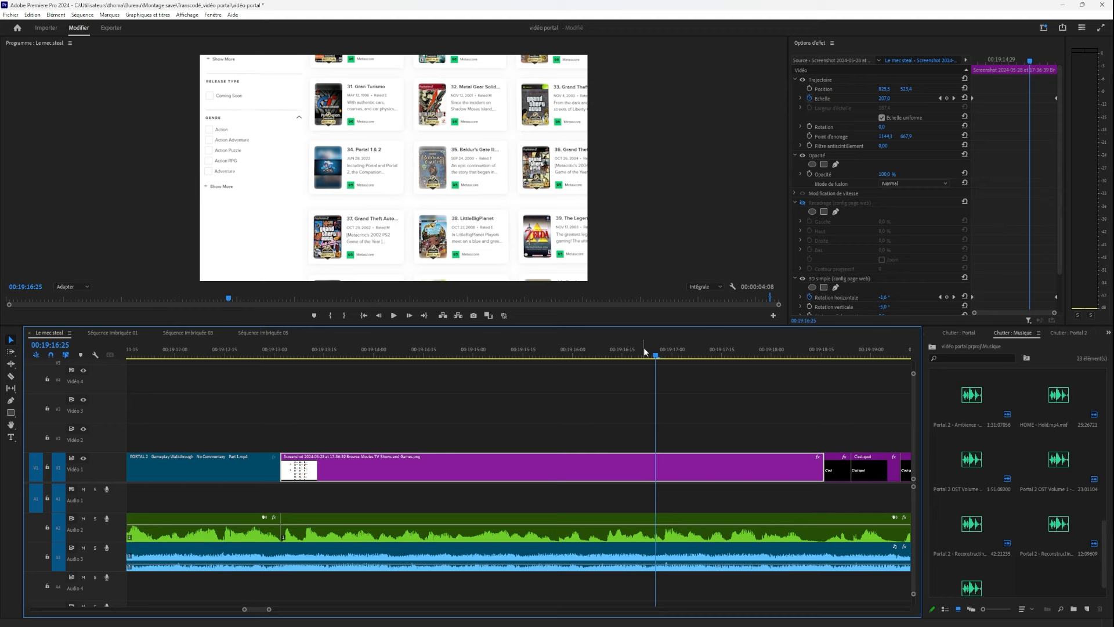
drag(643, 348, 297, 397)
scroll(297, 397, down, 4)
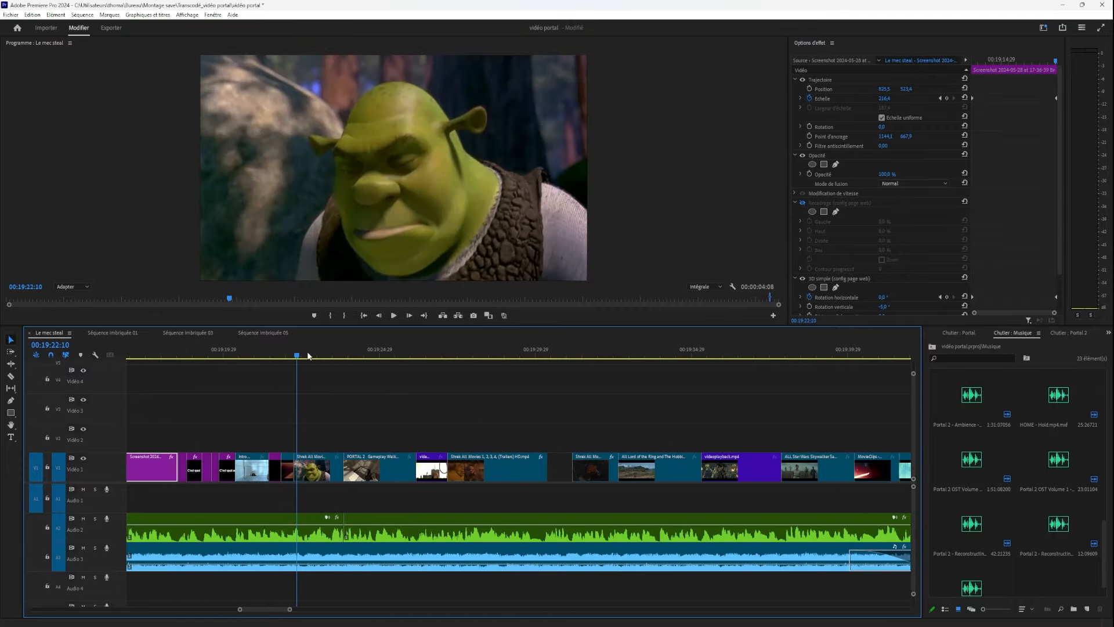
drag(285, 356, 657, 389)
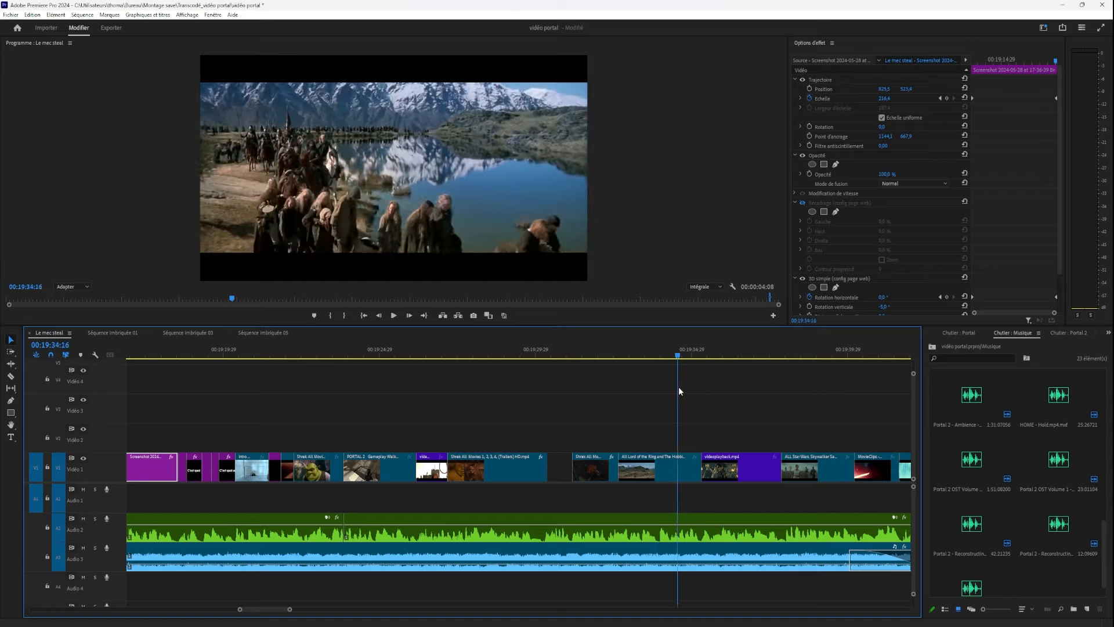
drag(735, 392, 510, 458)
Play the montage to the music fade-out at 19:40:27, scrub on to 19:43:09 and return to 19:31:21.
click(395, 315)
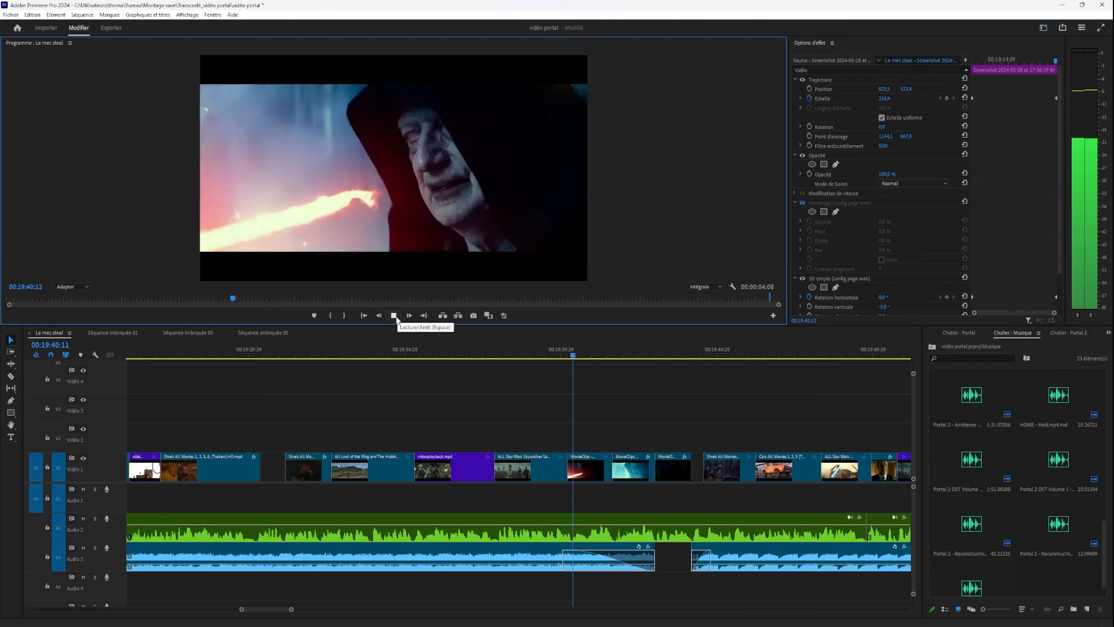
click(394, 315)
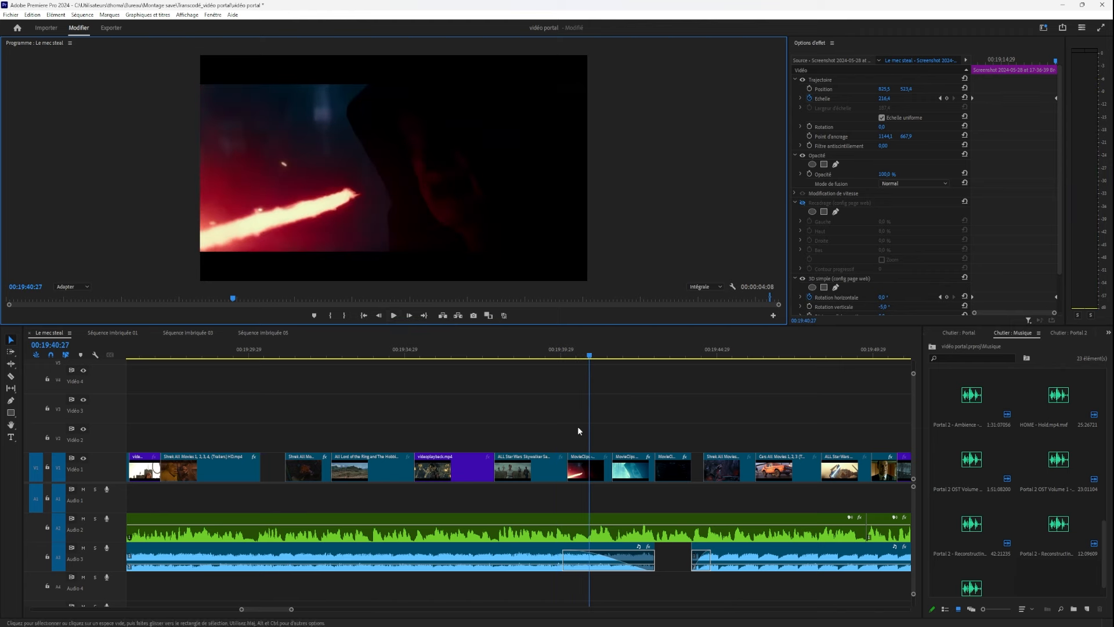
drag(614, 352, 664, 361)
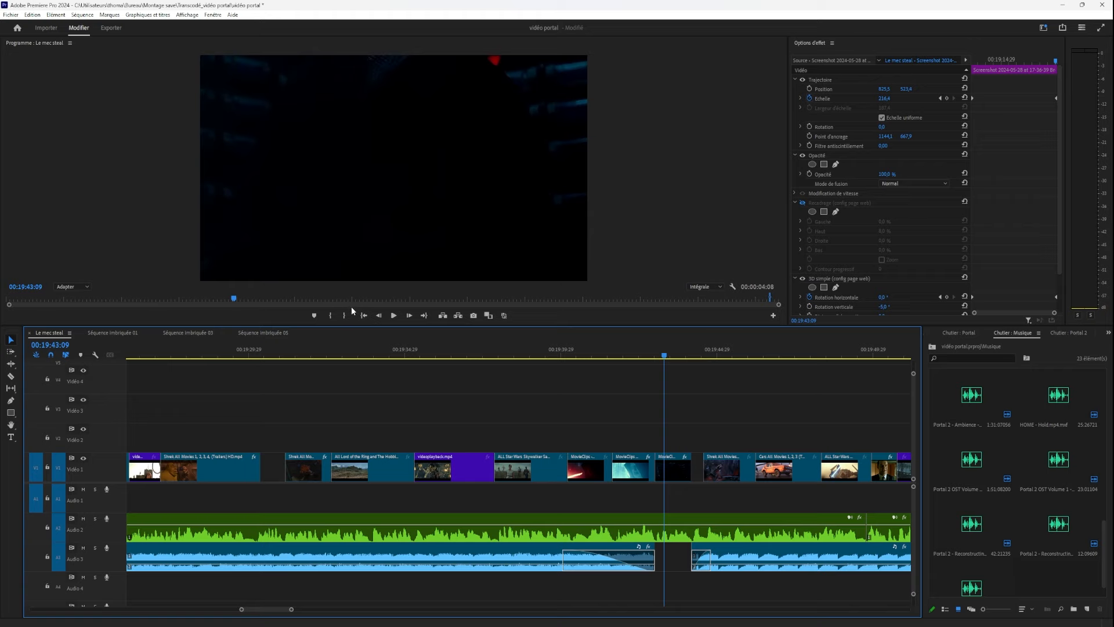
drag(388, 342, 305, 345)
Copy the Celeste soundtrack clip on Audio 2 near the start of the sequence and return to the montage.
scroll(257, 545, down, 6)
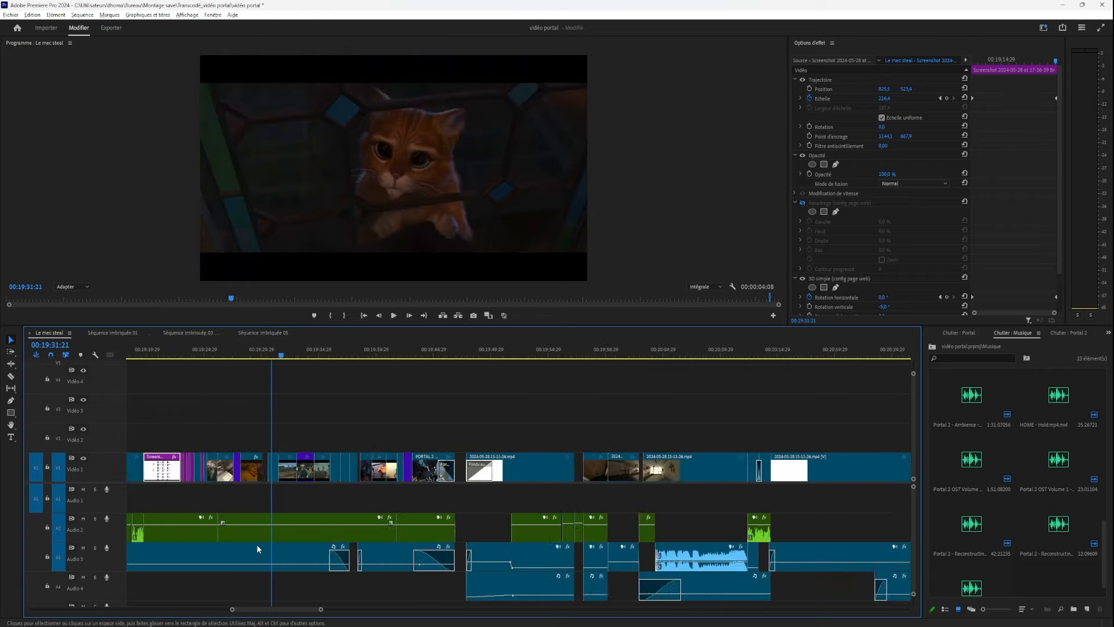
drag(260, 610, 59, 600)
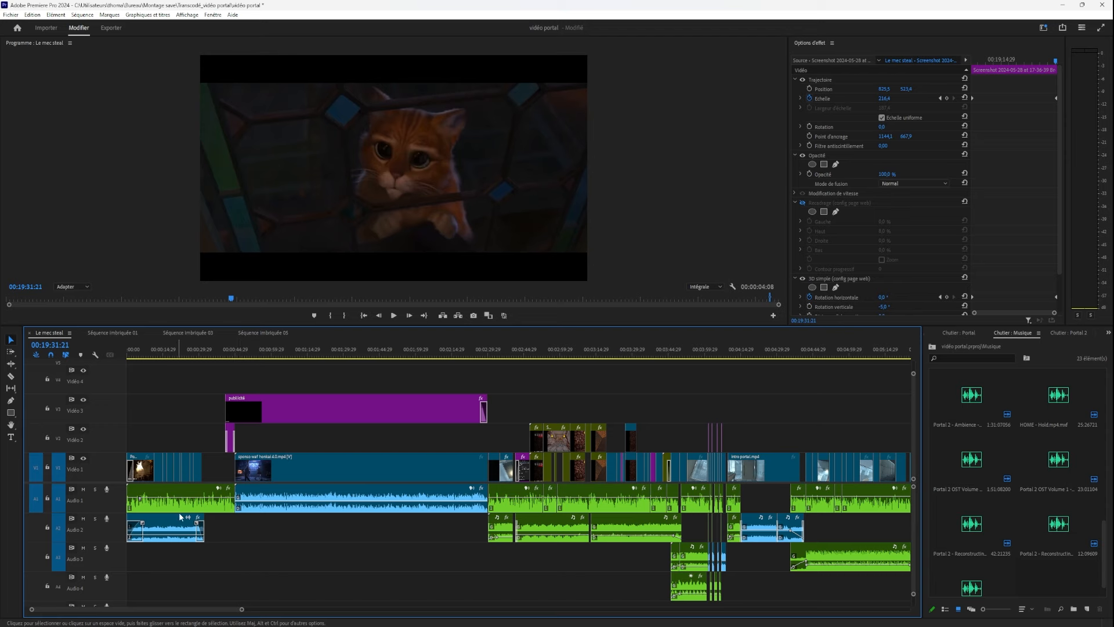
click(166, 532)
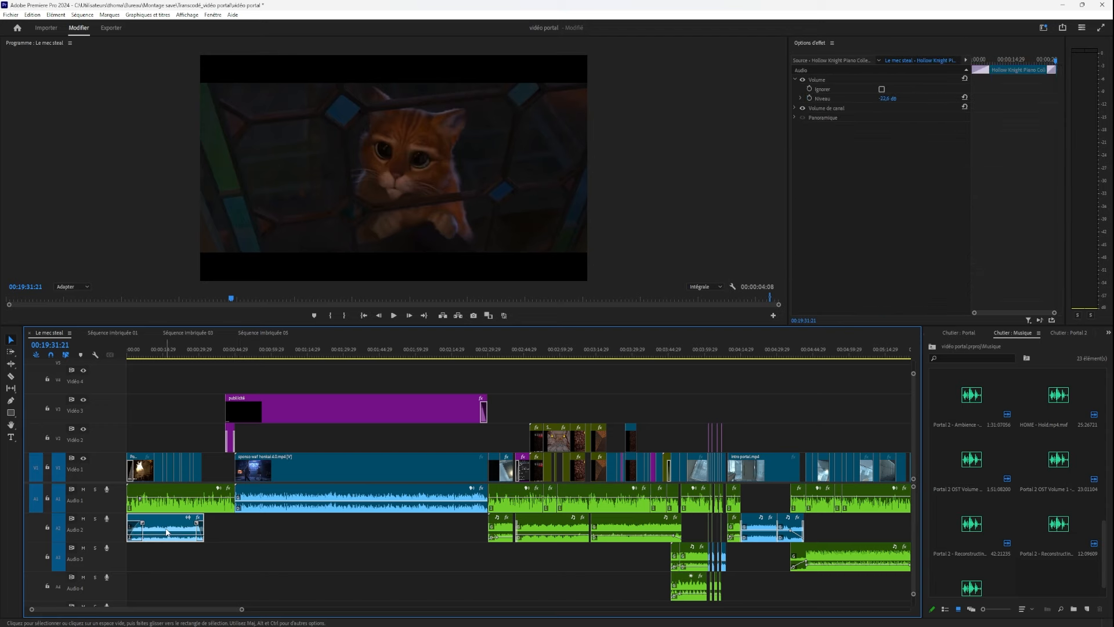
click(565, 516)
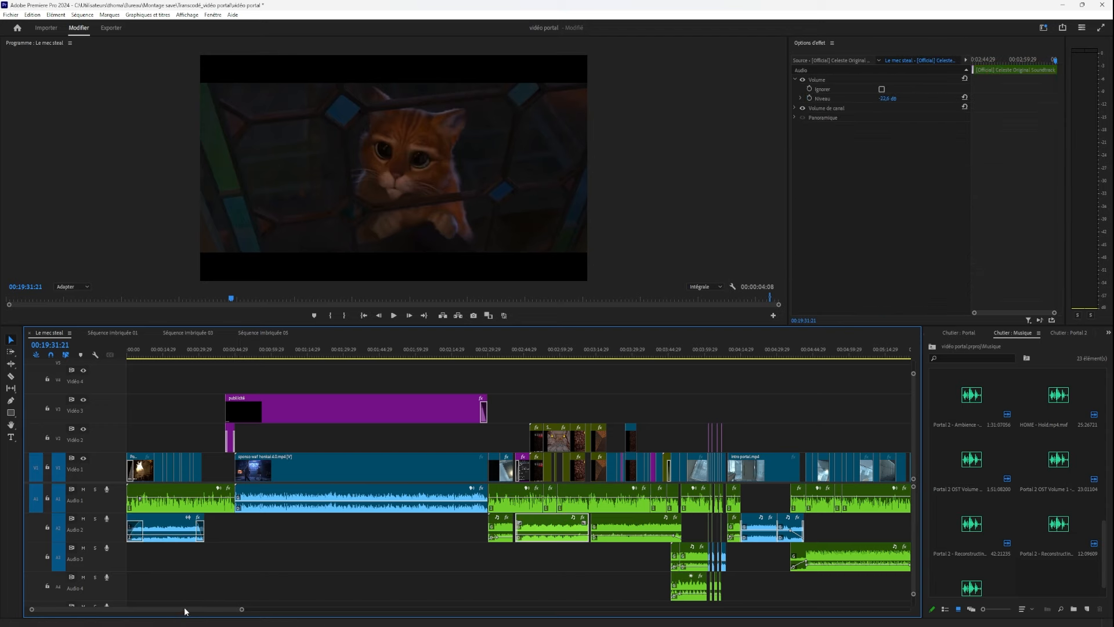
drag(183, 607, 343, 612)
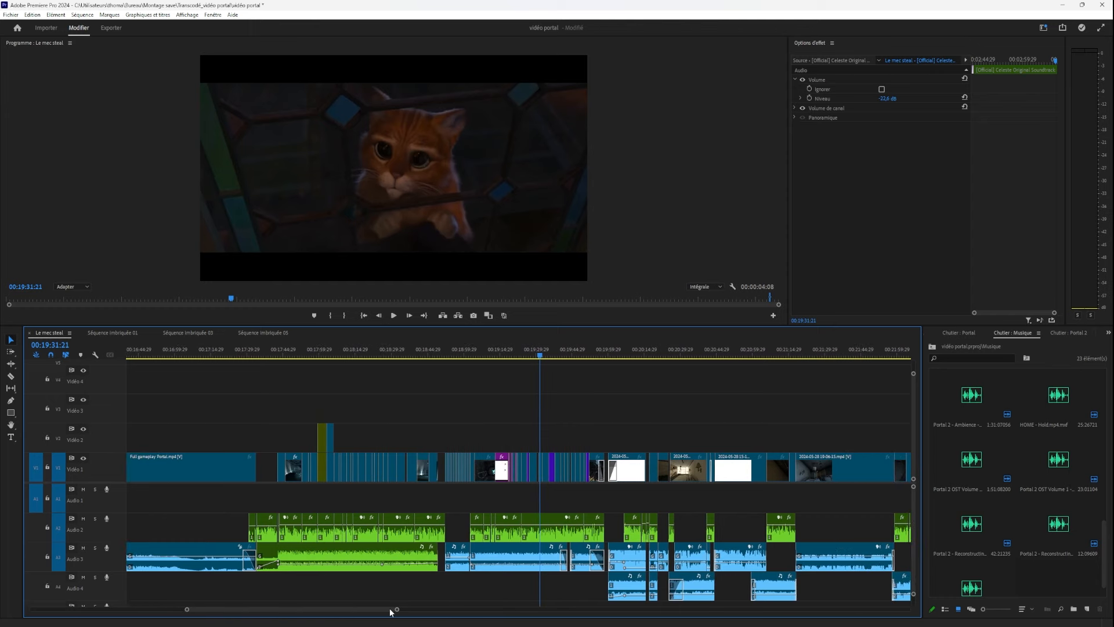
Paste the Celeste music onto Audio 4 beneath the montage and extend the end of the Audio 2 voice-over clip.
key(ctrl+v)
drag(575, 355, 547, 356)
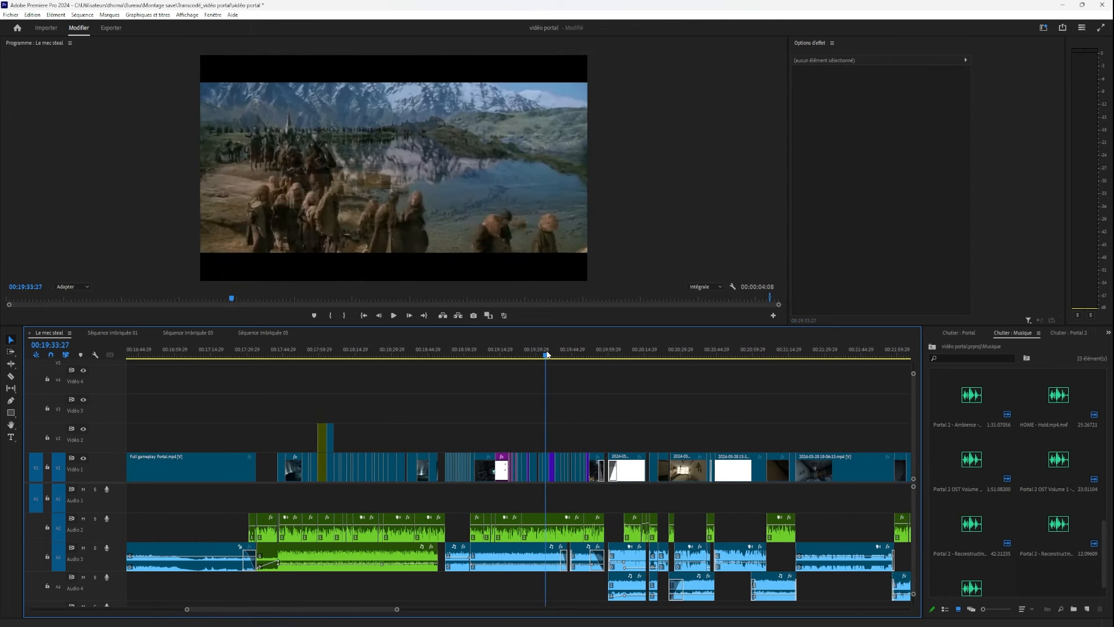
key(ctrl+v)
drag(582, 520, 548, 578)
alt+scroll(543, 538, up, 2)
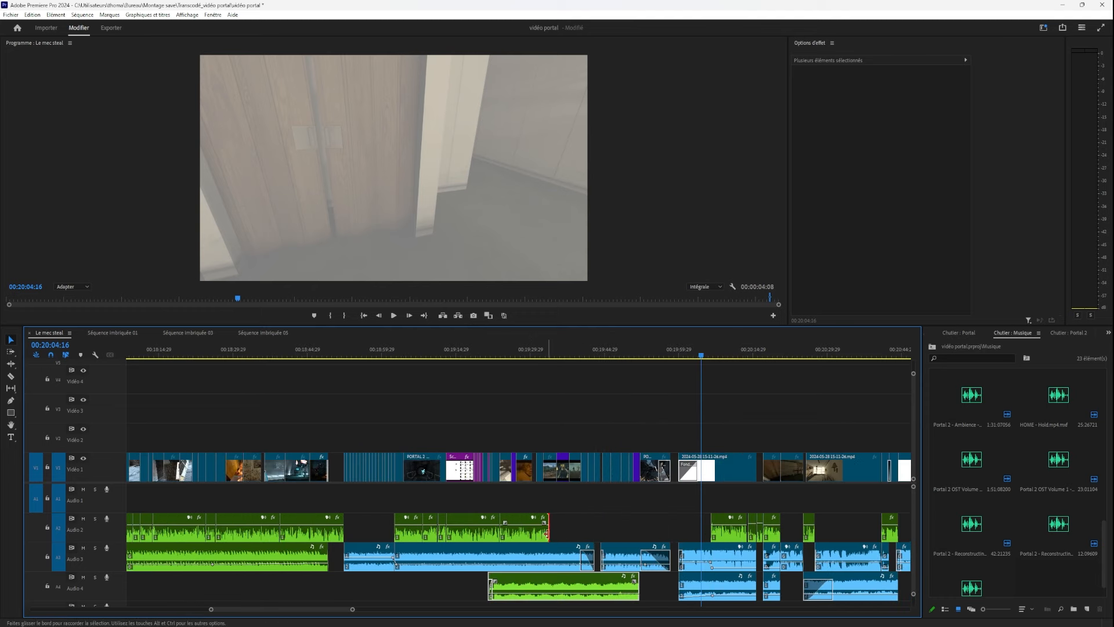
drag(546, 535, 678, 530)
alt+scroll(475, 540, up, 3)
Disable the Portal 2 Reconstructing music clip on Audio 3 and play the montage with the Celeste music up to about 19:33:09.
click(549, 562)
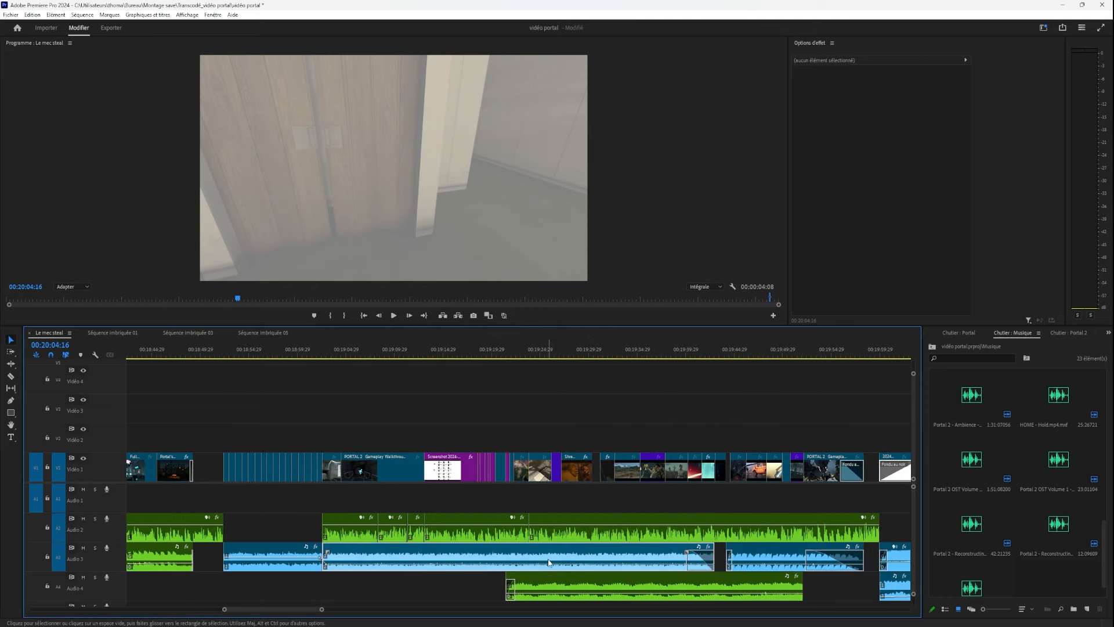
click(516, 346)
key(space)
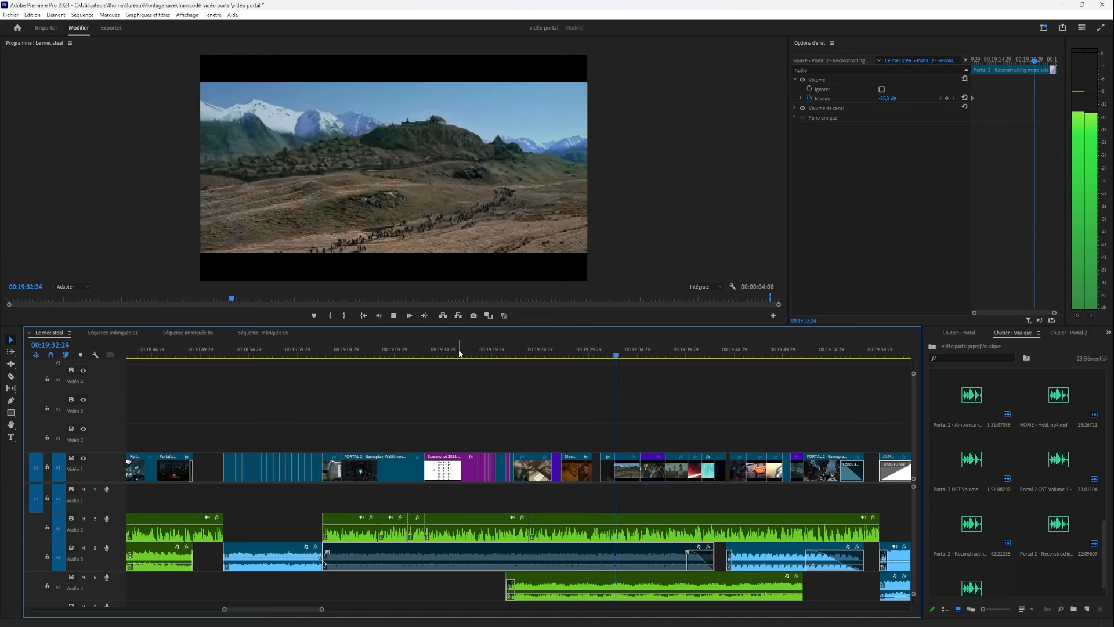
key(space)
Delete the Celeste clip from Audio 4, re-enable the Audio 3 music and replay the montage for comparison.
click(600, 583)
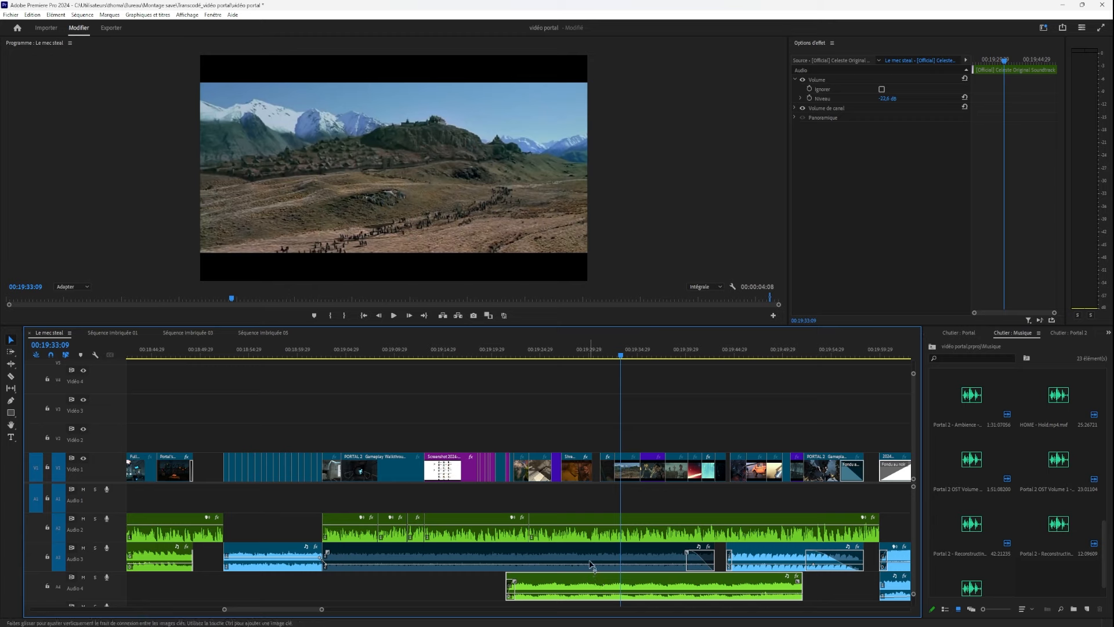
key(Delete)
click(590, 559)
click(514, 354)
key(space)
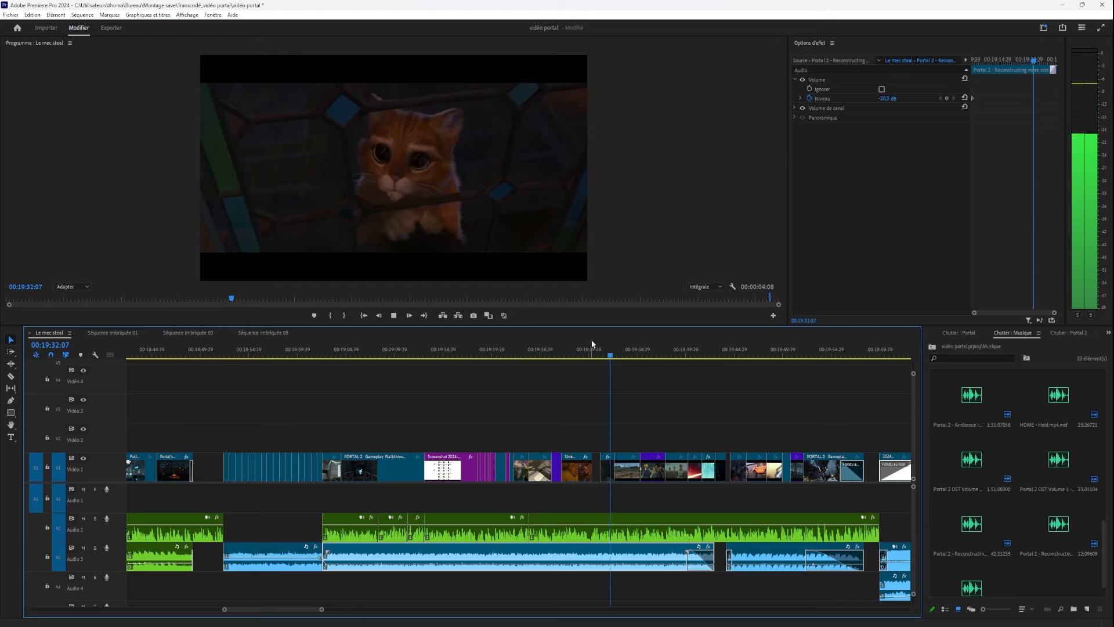
Stop playback near 19:32:26 and undo the Celeste music test back to before the first paste.
click(616, 355)
key(ctrl+z)
key(ctrl+z)
key(ctrl+z)
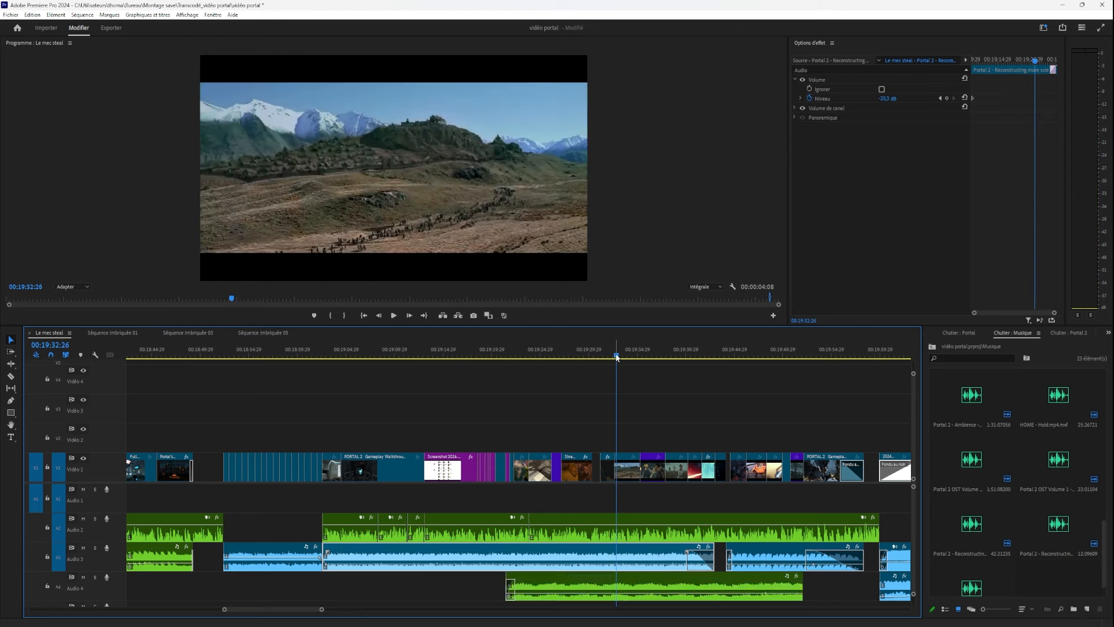
key(ctrl+z)
key(ctrl+z)
key(ctrl+z)
key(ctrl+z)
key(ctrl+z)
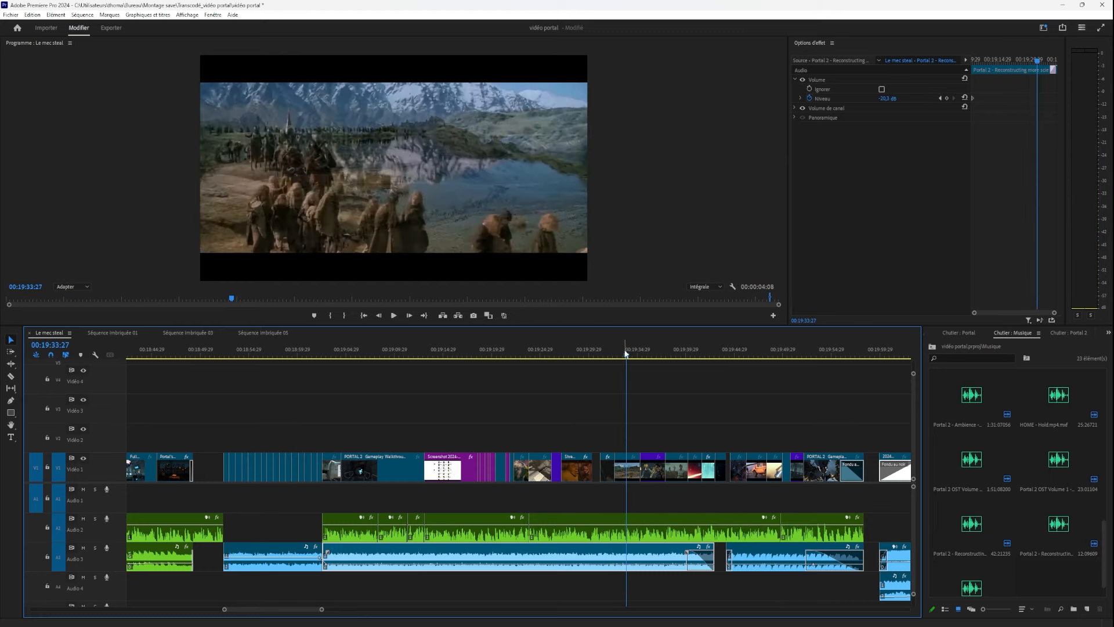
Scrub ahead to about 20:07:12, go back to 19:44:17 and play the end of the montage to 20:00:20.
drag(625, 354, 908, 371)
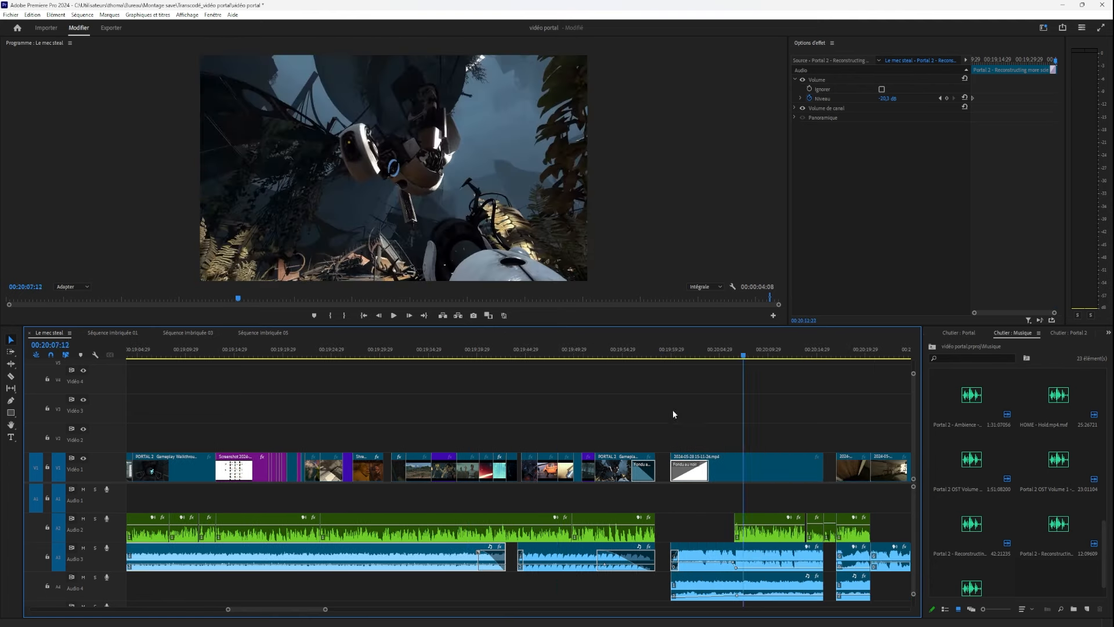
drag(673, 411, 521, 450)
scroll(514, 468, up, 2)
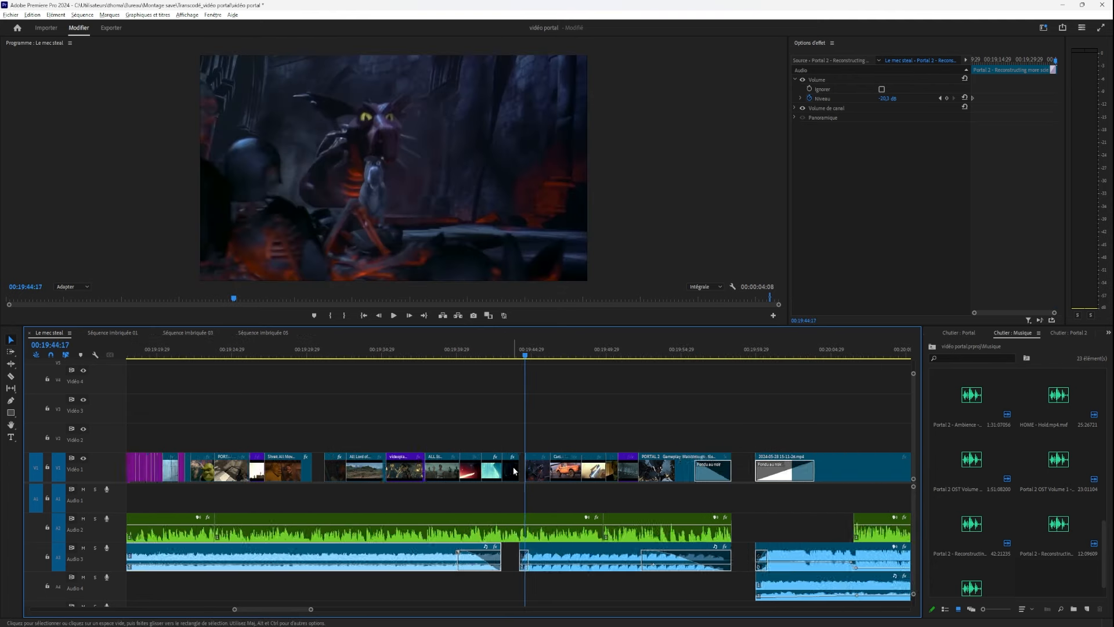
scroll(514, 470, up, 1)
drag(565, 369, 608, 427)
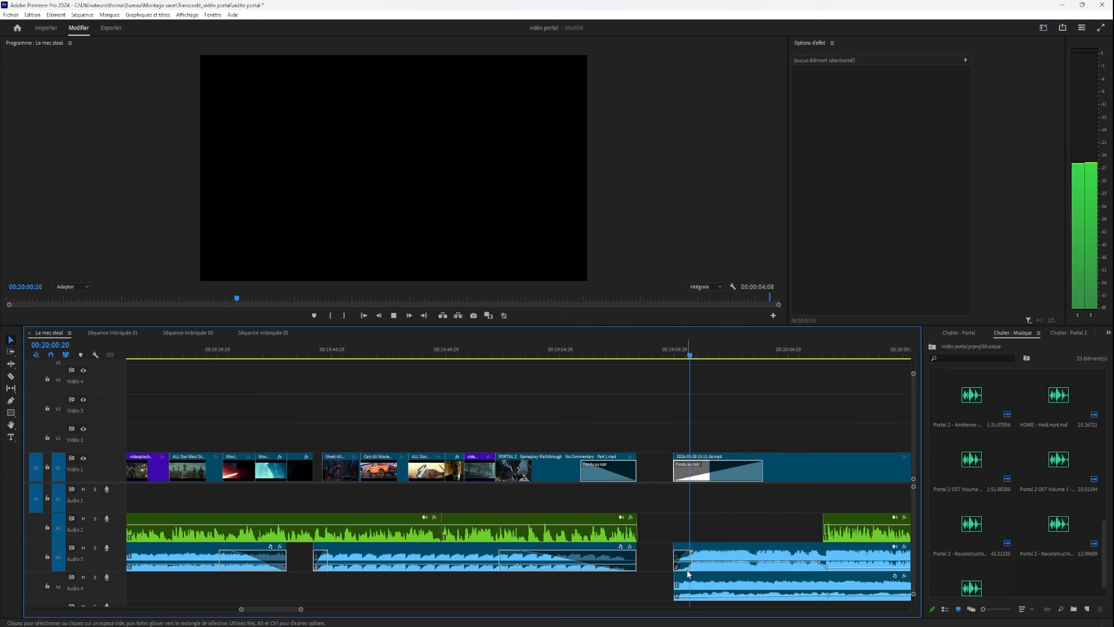
key(space)
Disable the Portal 2 OST clip on Audio 4, audition the fade from black near 20:00:00 without it, and re-enable it.
scroll(689, 556, up, 4)
click(678, 588)
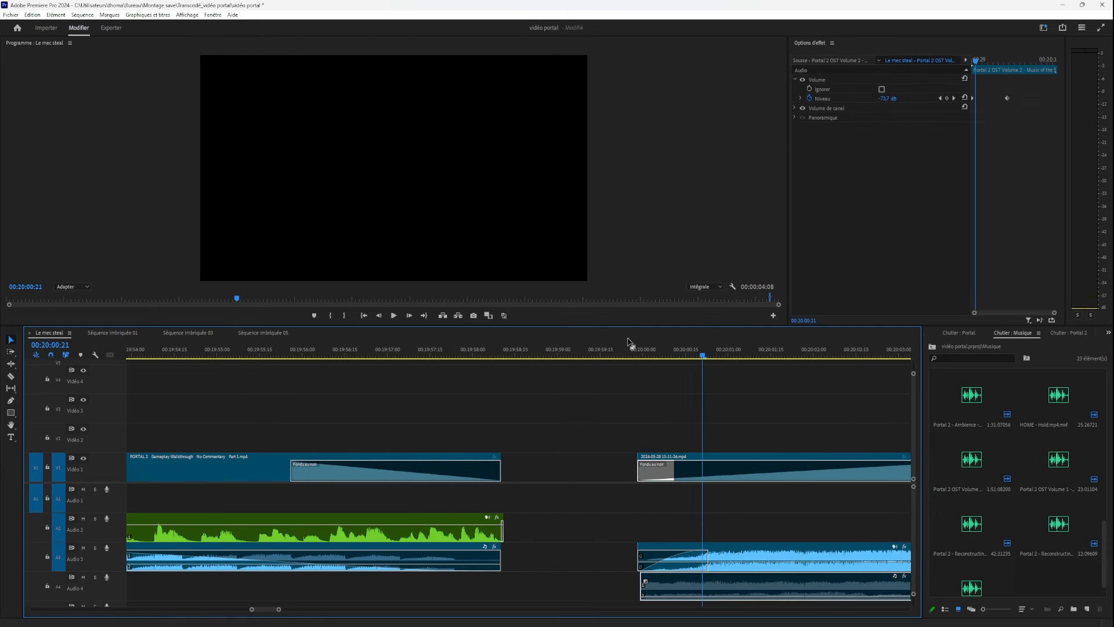
key(space)
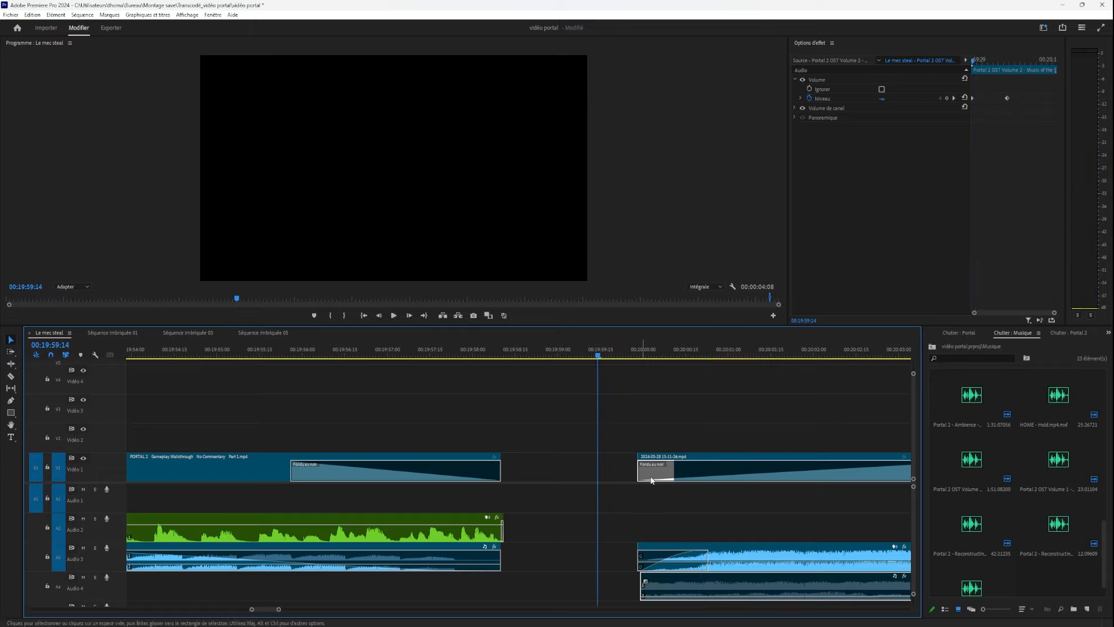
click(673, 590)
Scrub through the hotel room shot from about 20:00:00 to 20:13:23 and back to 20:07:03.
drag(688, 343, 643, 351)
scroll(636, 579, down, 1)
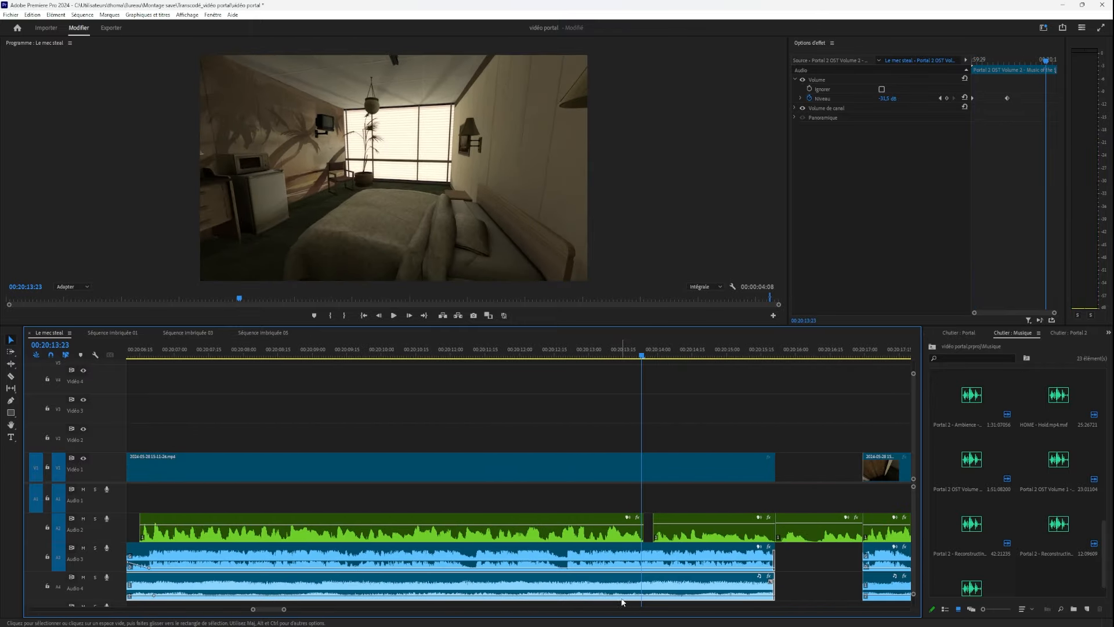
drag(622, 600, 623, 607)
drag(492, 352, 494, 545)
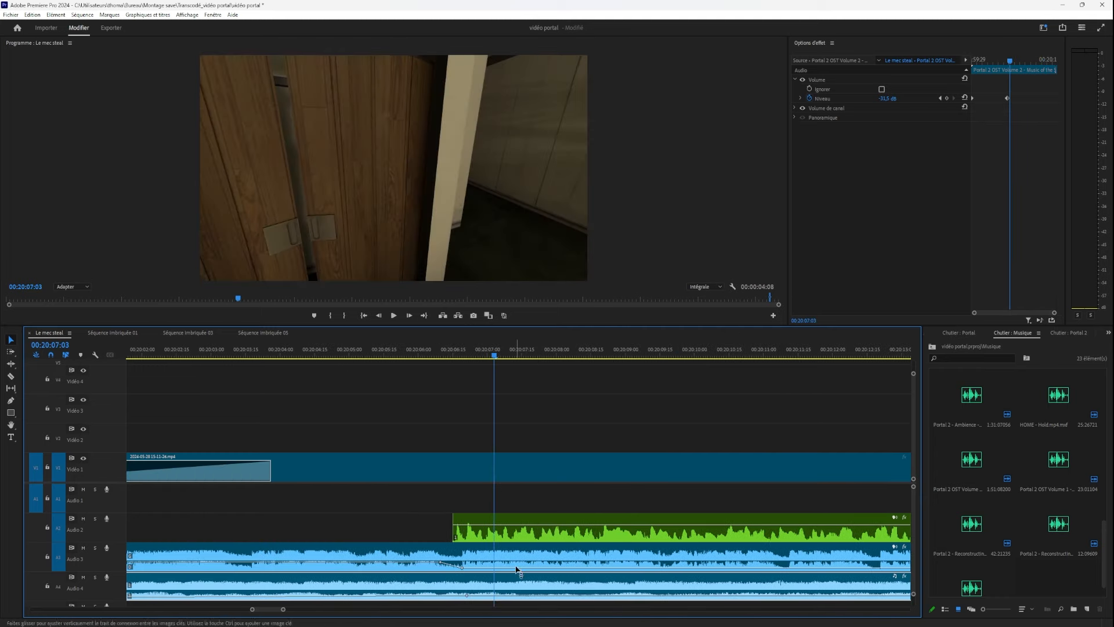
Disable the Audio 3 game sound and Audio 2 voice-over, and play the Audio 4 music alone from 20:07:03 to 20:08:04.
click(518, 557)
key(ctrl+z)
key(ctrl+z)
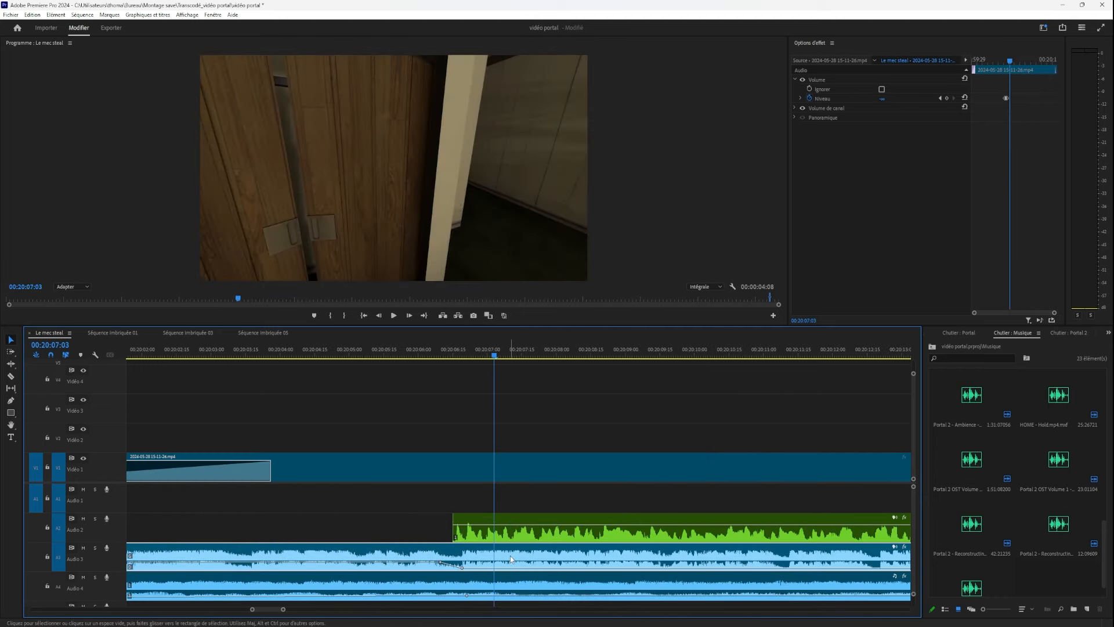
click(513, 530)
key(space)
key(space)
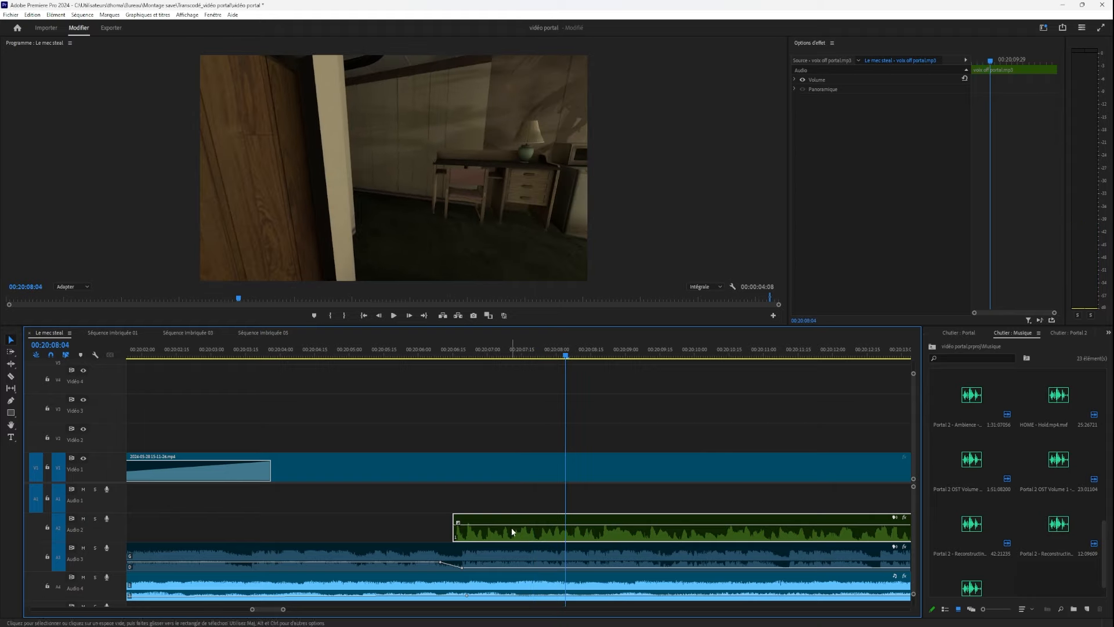
Play the hotel room opening from about 20:01:00 to 20:06:06 with its game sound and music fading in together.
click(393, 348)
drag(388, 347, 604, 538)
drag(682, 544, 318, 550)
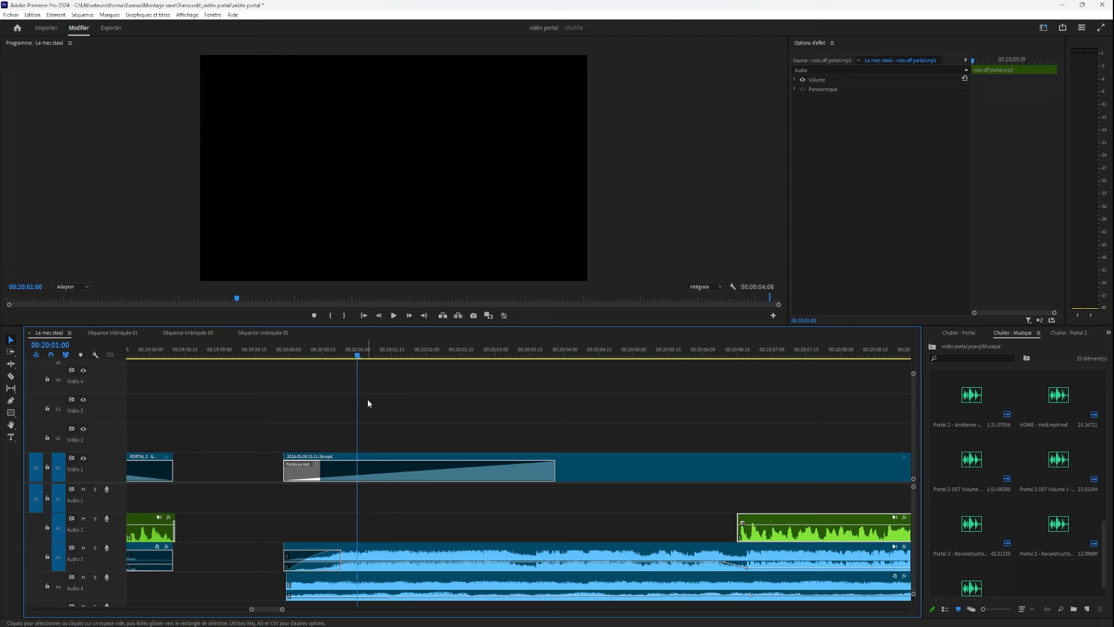
key(space)
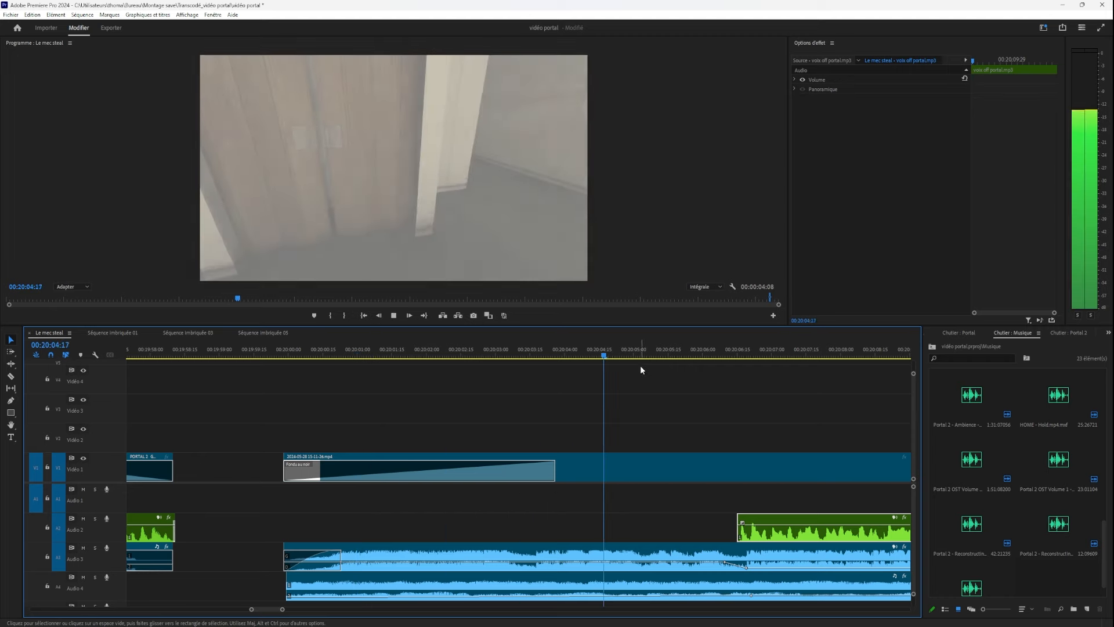
key(space)
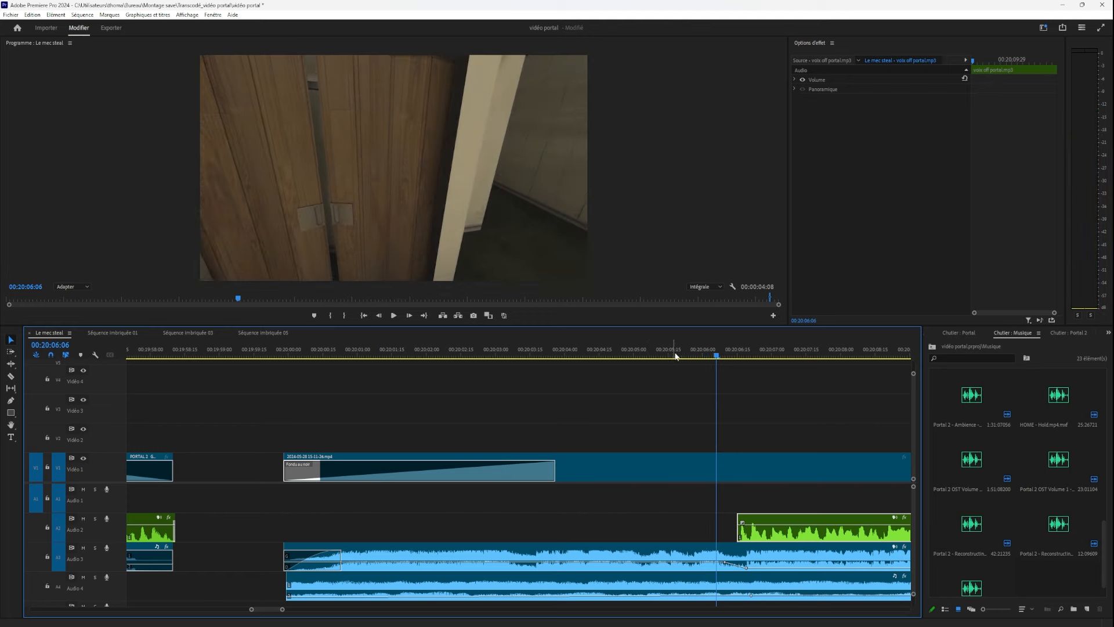
Scrub ahead to about 20:10:06, return to 20:04:27 and replay the voice-over entrance up to 20:07:10.
drag(717, 355, 394, 457)
scroll(381, 462, down, 2)
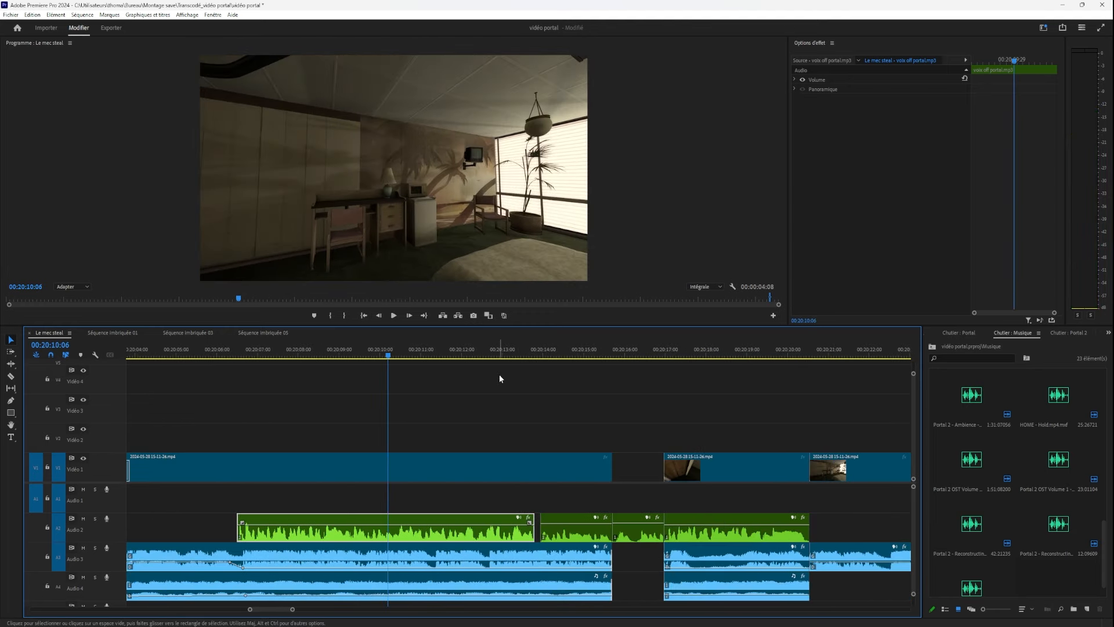
drag(474, 353, 494, 352)
key(space)
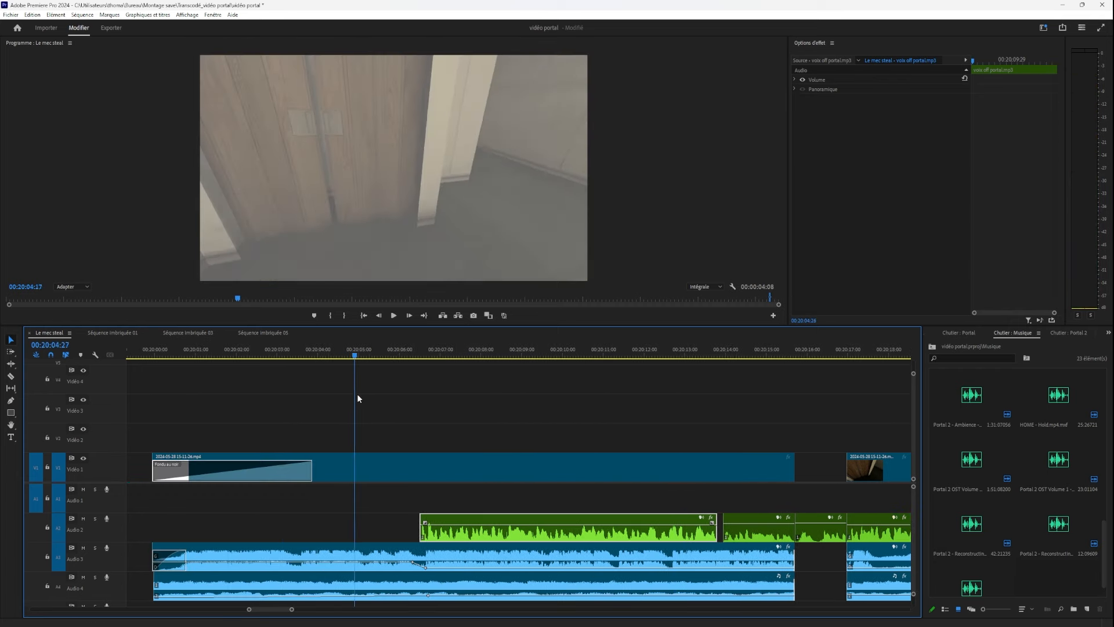
key(space)
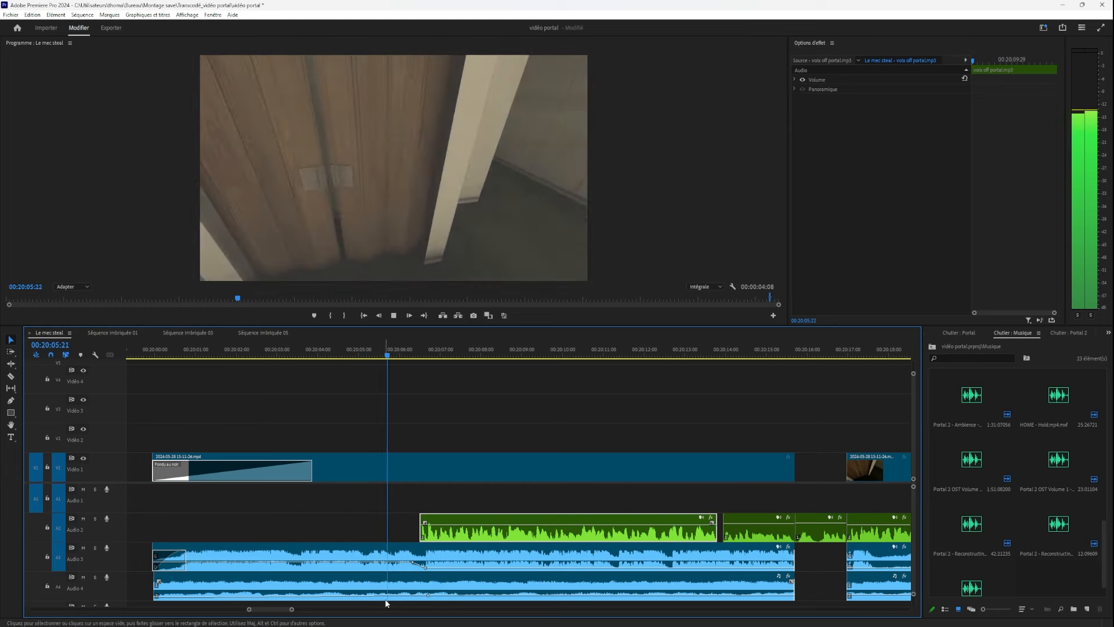
key(space)
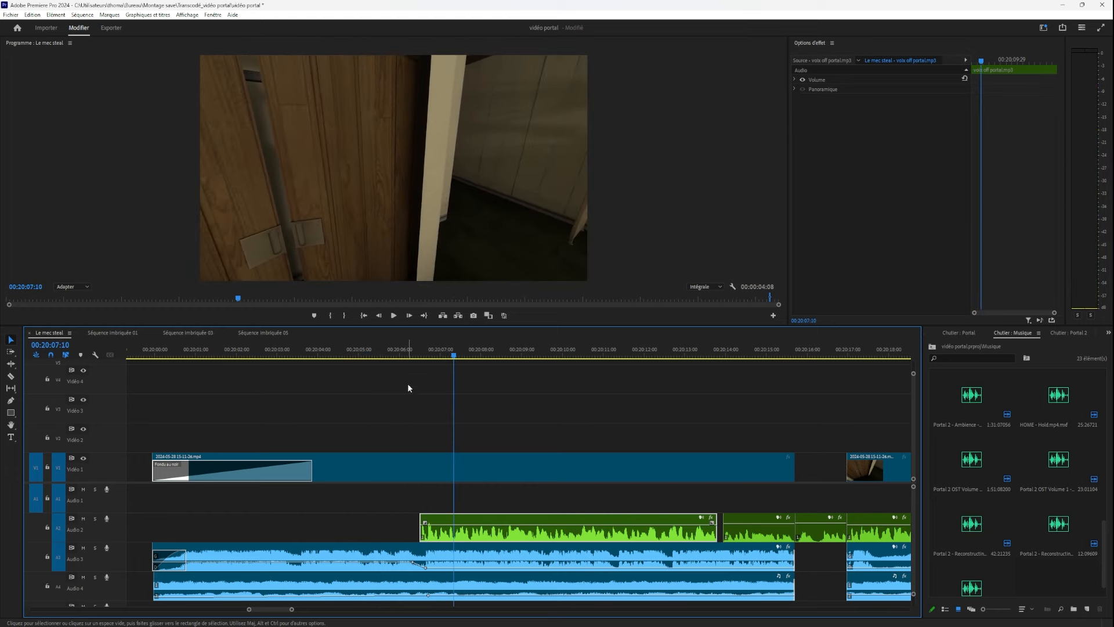
Scrub through the hotel room section and the white fade up to the chapter title at 20:56:16.
drag(390, 355, 171, 549)
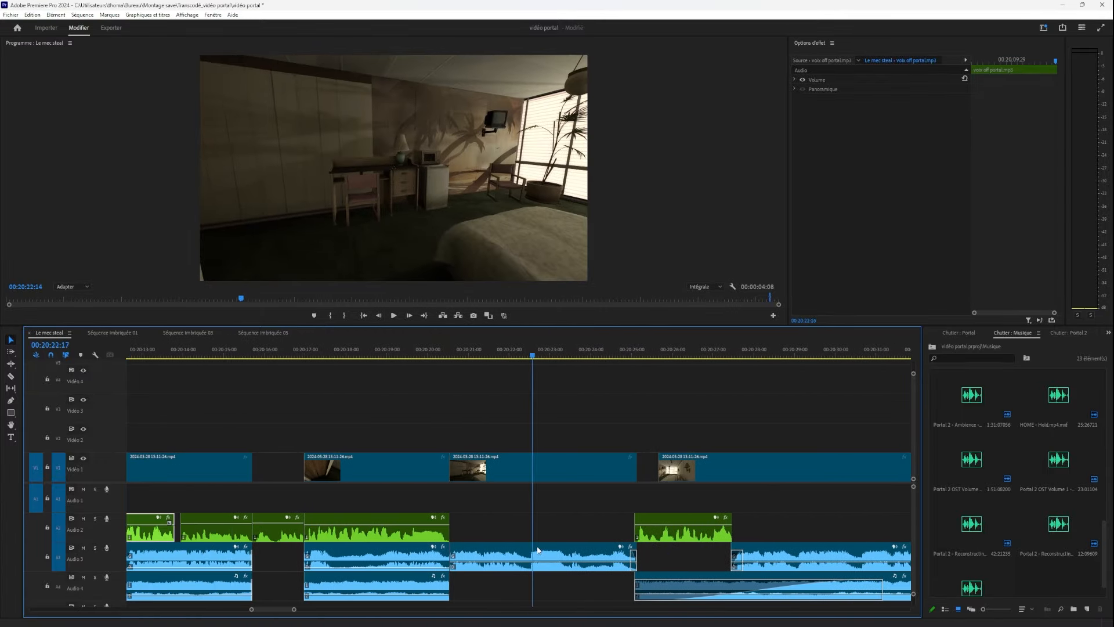
drag(917, 537, 225, 521)
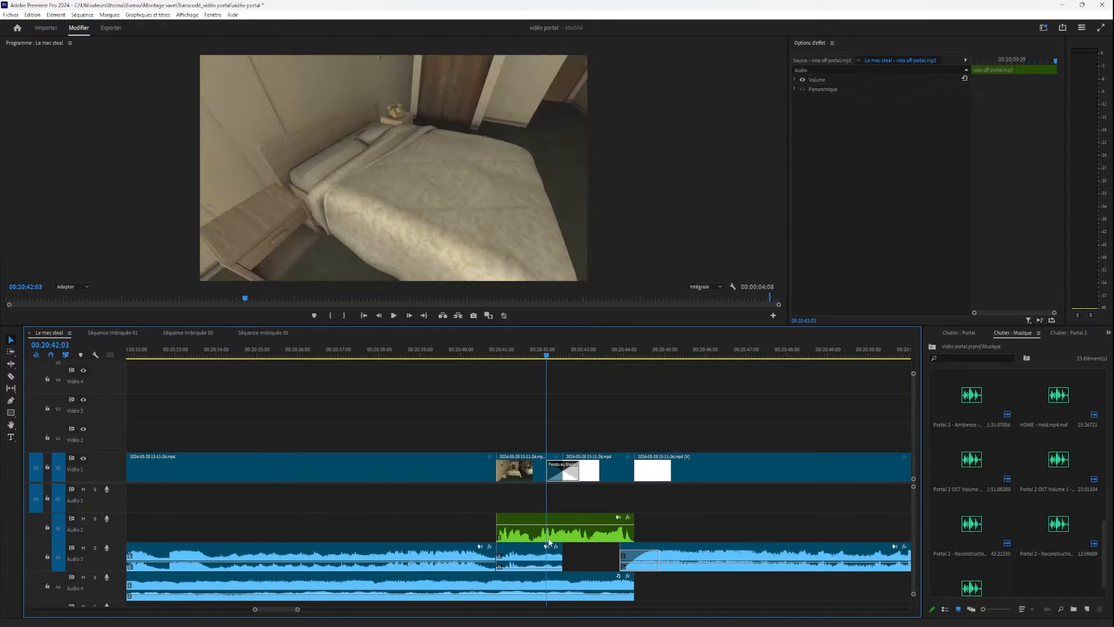
drag(753, 558, 160, 558)
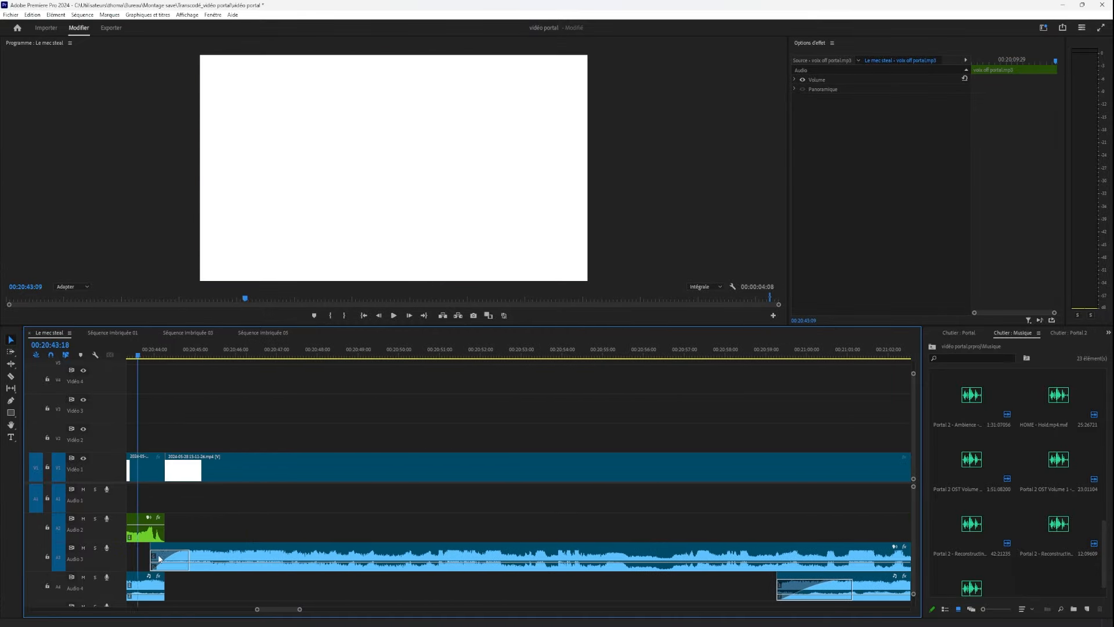
drag(761, 559, 671, 561)
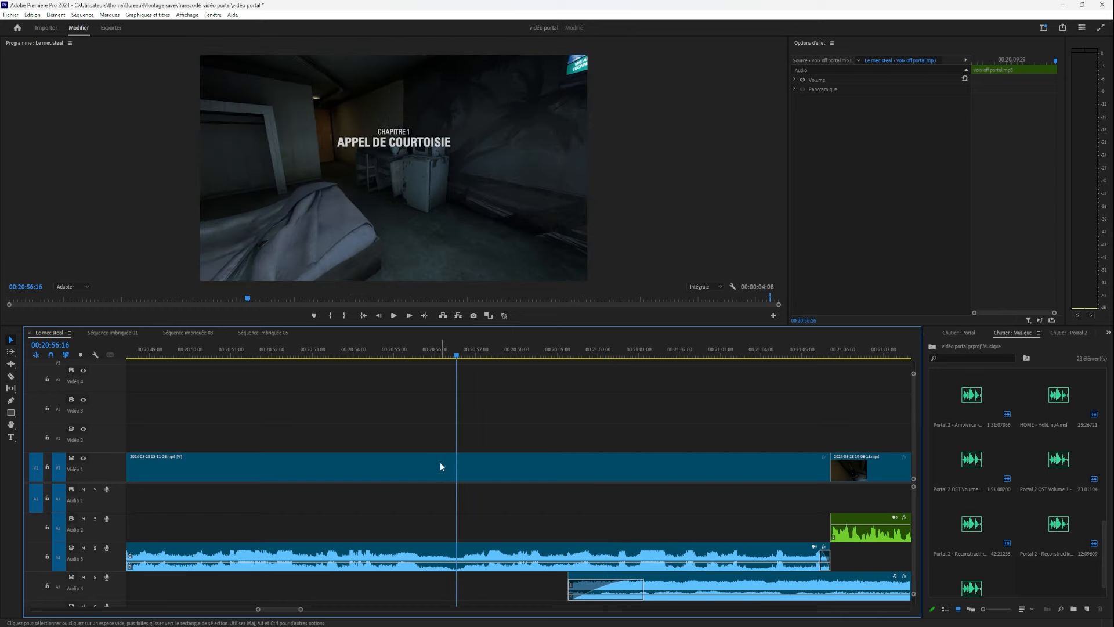
Play from the chapter title at 20:56:16 and replay the Audio 4 music fade-in near 20:59 up to 21:02:01.
key(space)
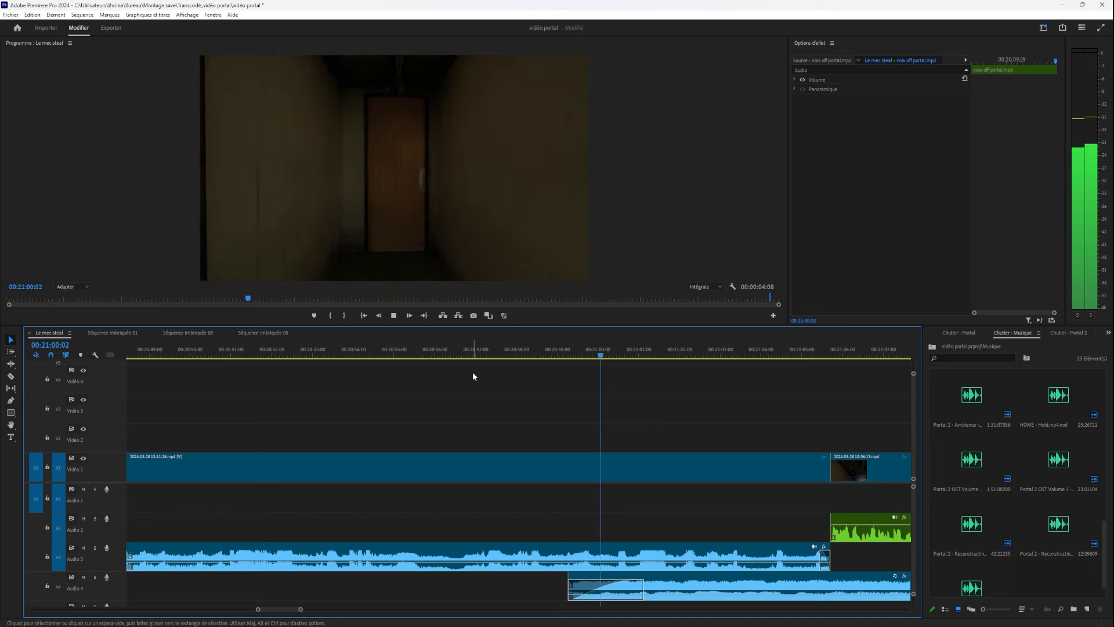
click(553, 355)
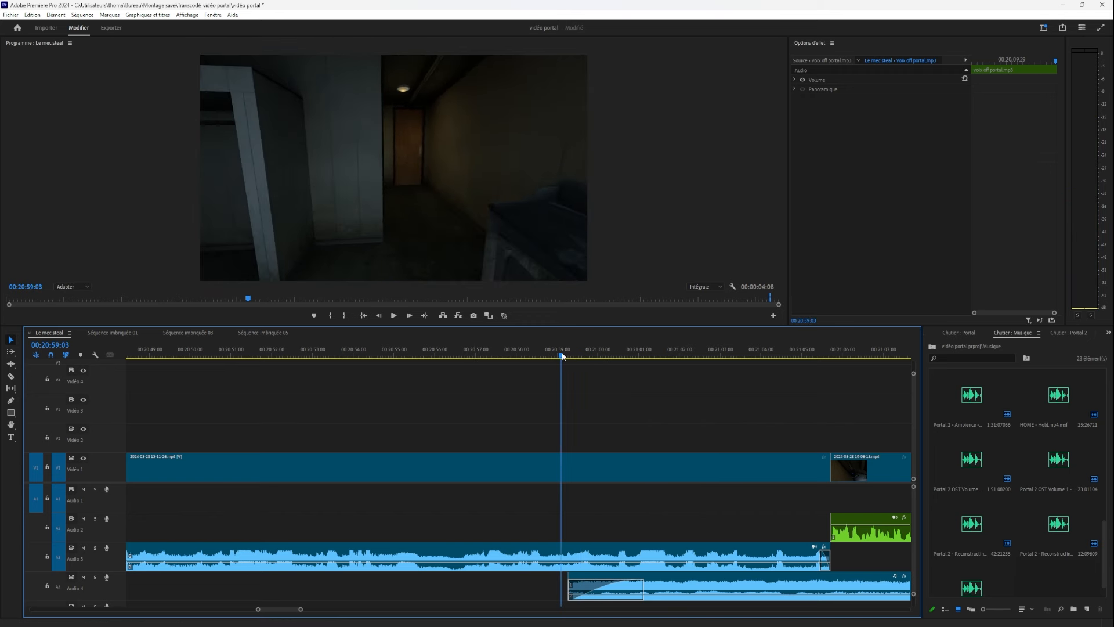
mouse_move(565, 356)
mouse_down()
mouse_move(600, 355)
mouse_move(573, 353)
mouse_up()
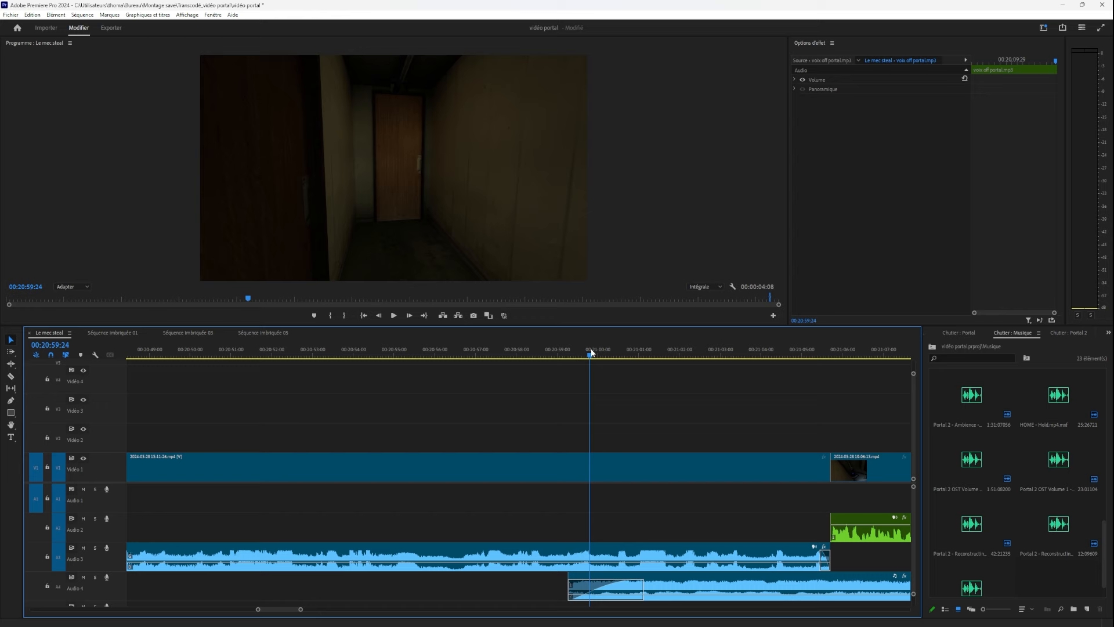
mouse_move(592, 352)
mouse_down()
mouse_move(652, 356)
mouse_move(575, 358)
mouse_up()
key(space)
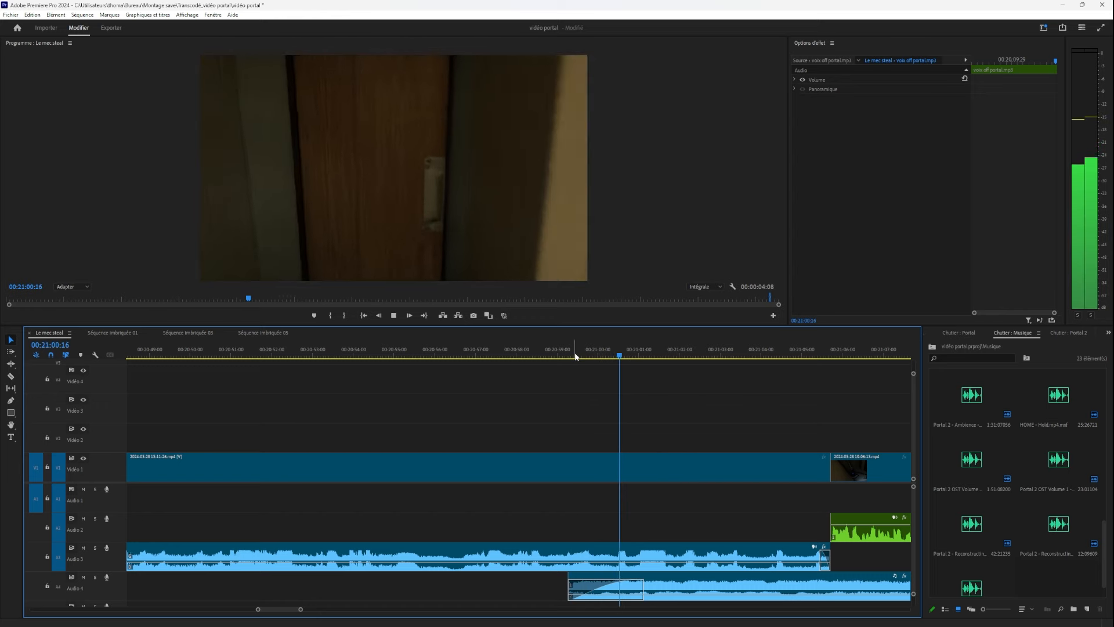
key(space)
scroll(606, 448, down, 2)
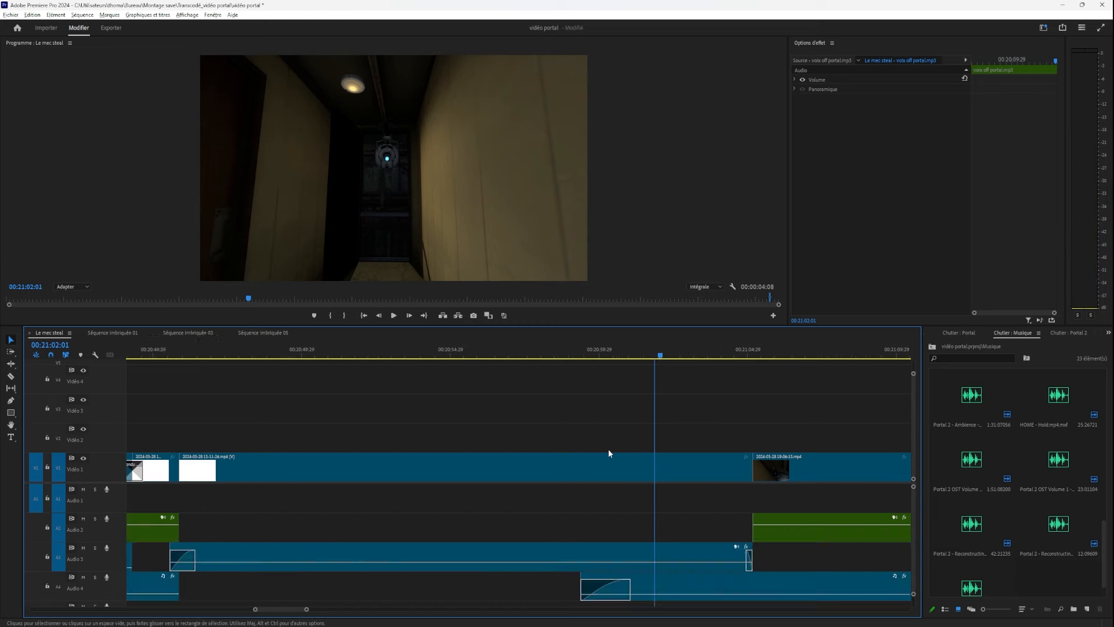
Replay the corridor shot with its music fade-in from 20:58:13 to 21:05:19.
drag(621, 354, 559, 378)
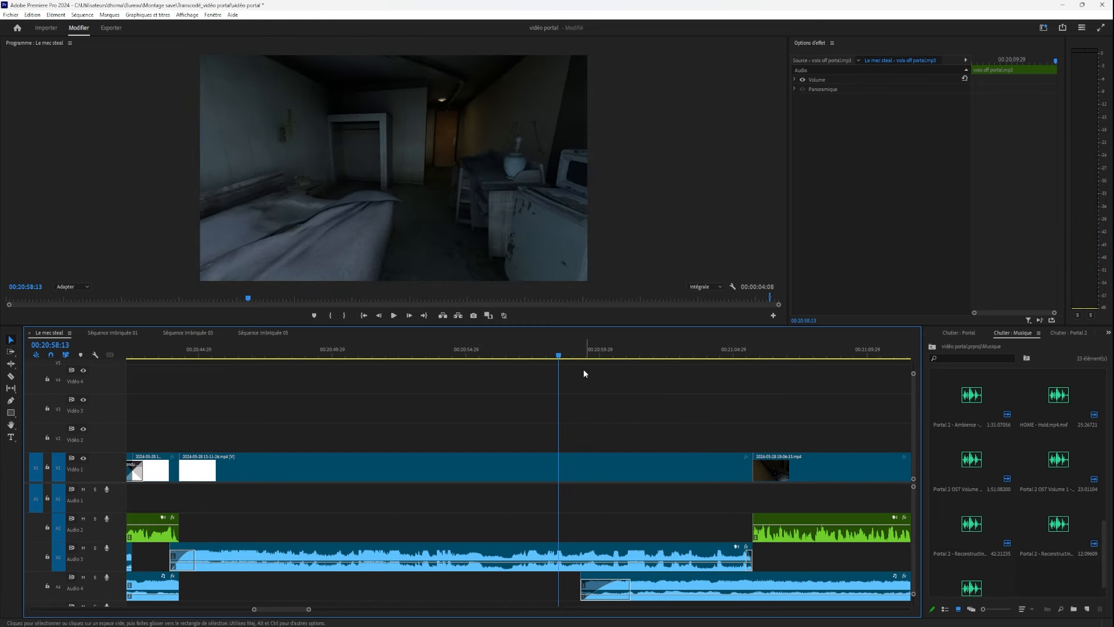
key(space)
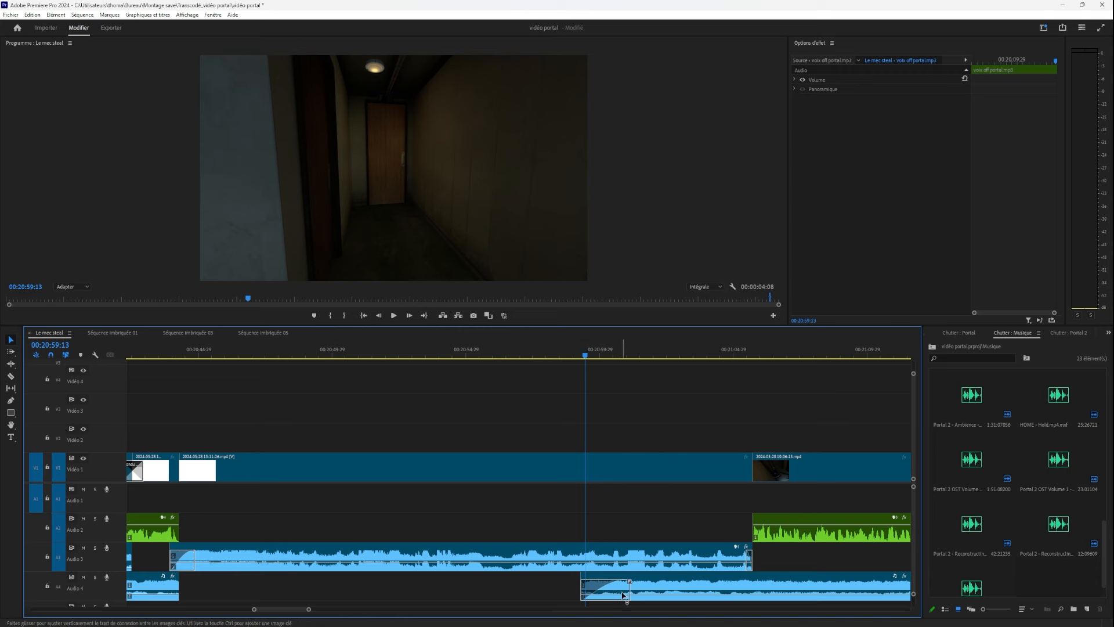
key(space)
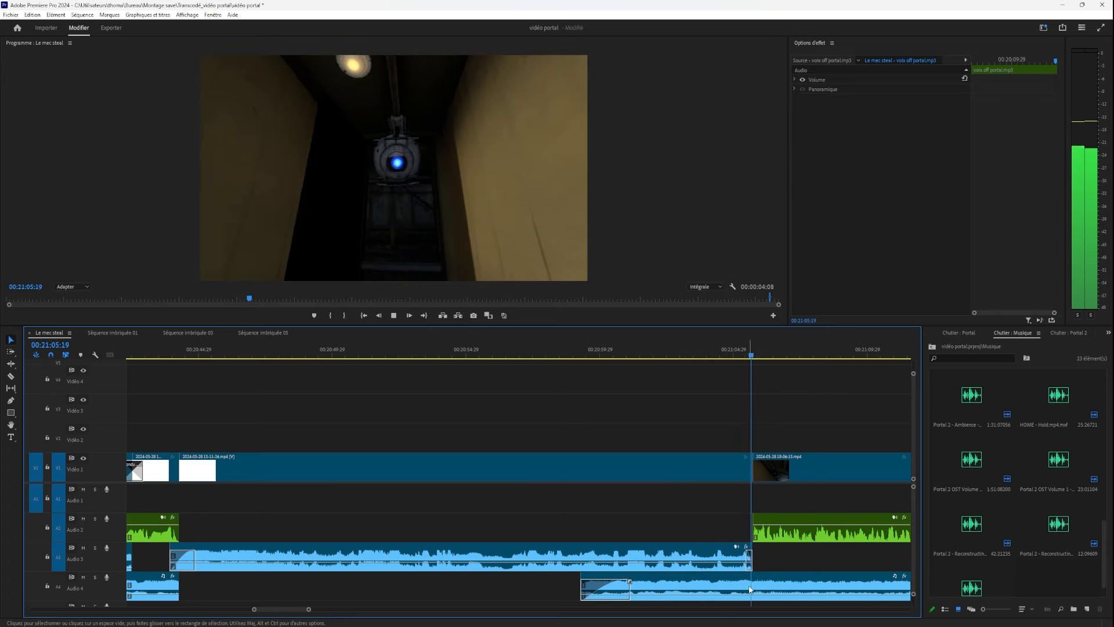
key(space)
Compare playback of the corridor shot from 21:00:10 with the Audio 4 music disabled and re-enabled.
click(612, 351)
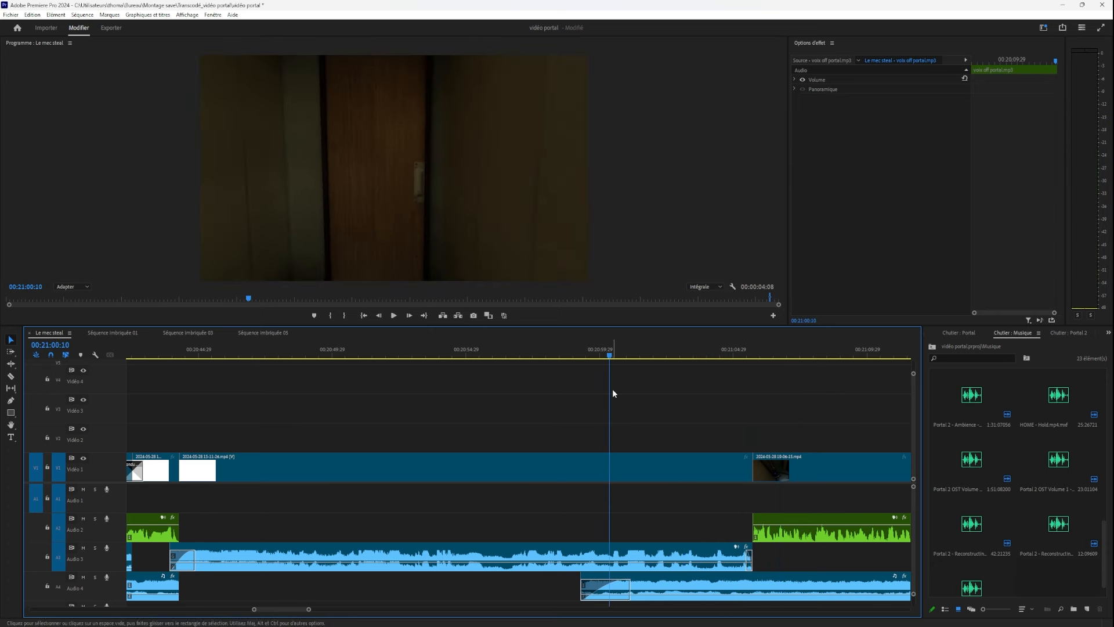
click(650, 592)
key(space)
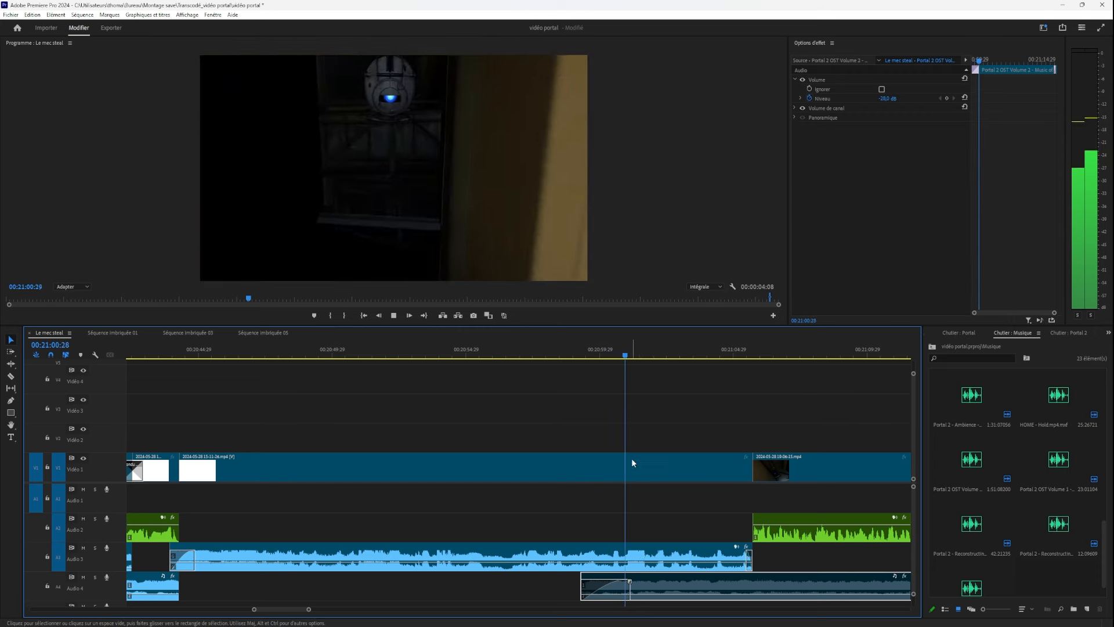
key(space)
click(634, 598)
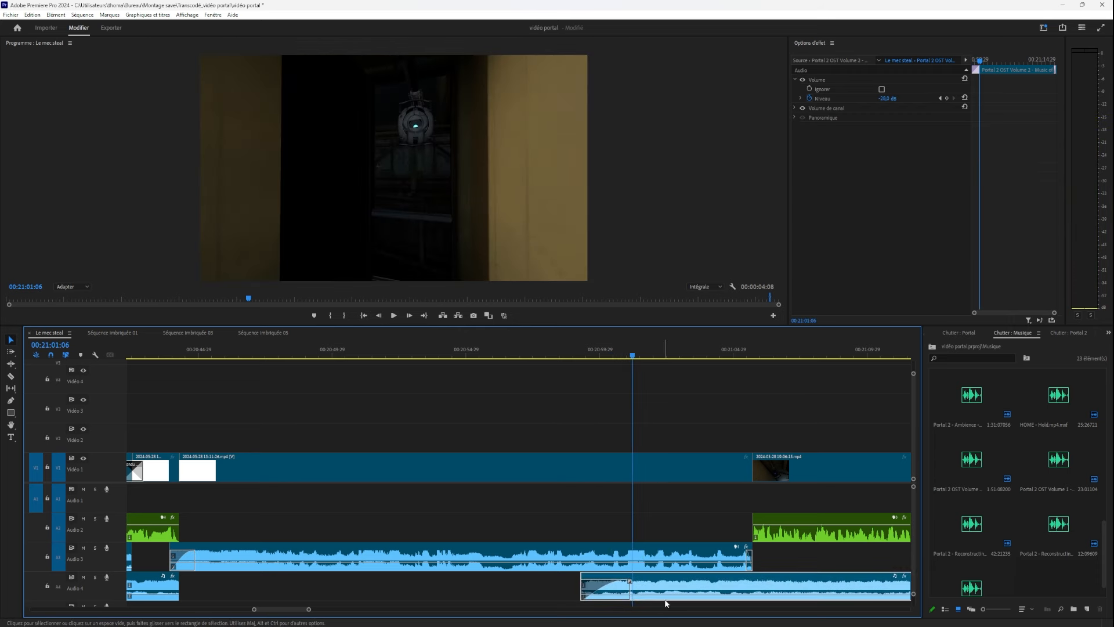
key(space)
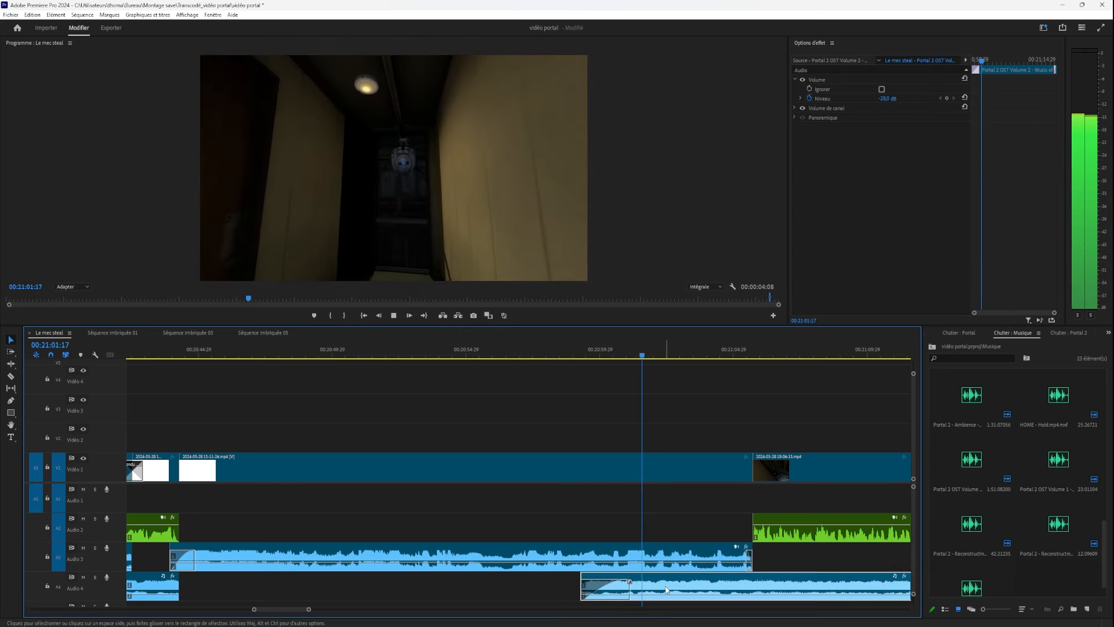
Compare the corridor playback with the Video 1 shot and its Audio 3 game sound disabled and re-enabled, up to about 21:06:18.
click(685, 555)
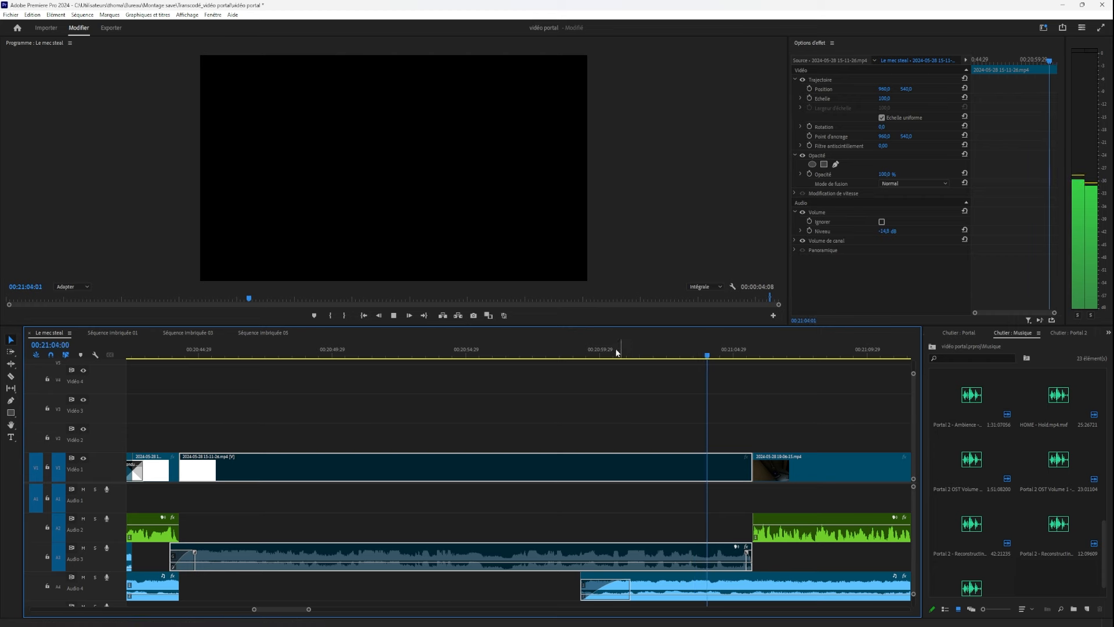
click(585, 351)
key(space)
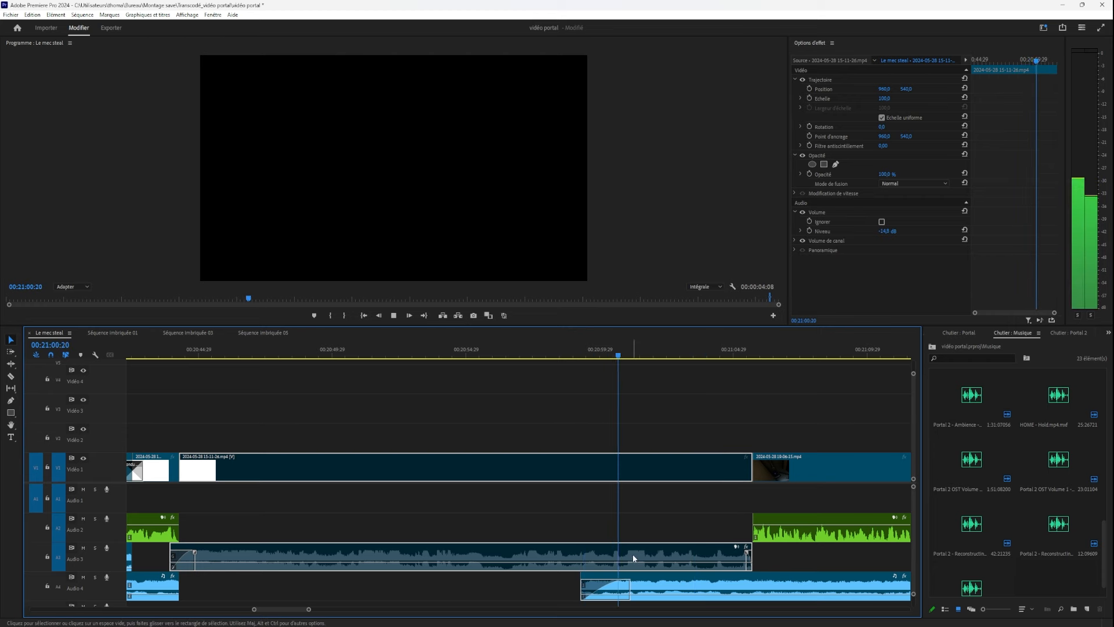
click(633, 558)
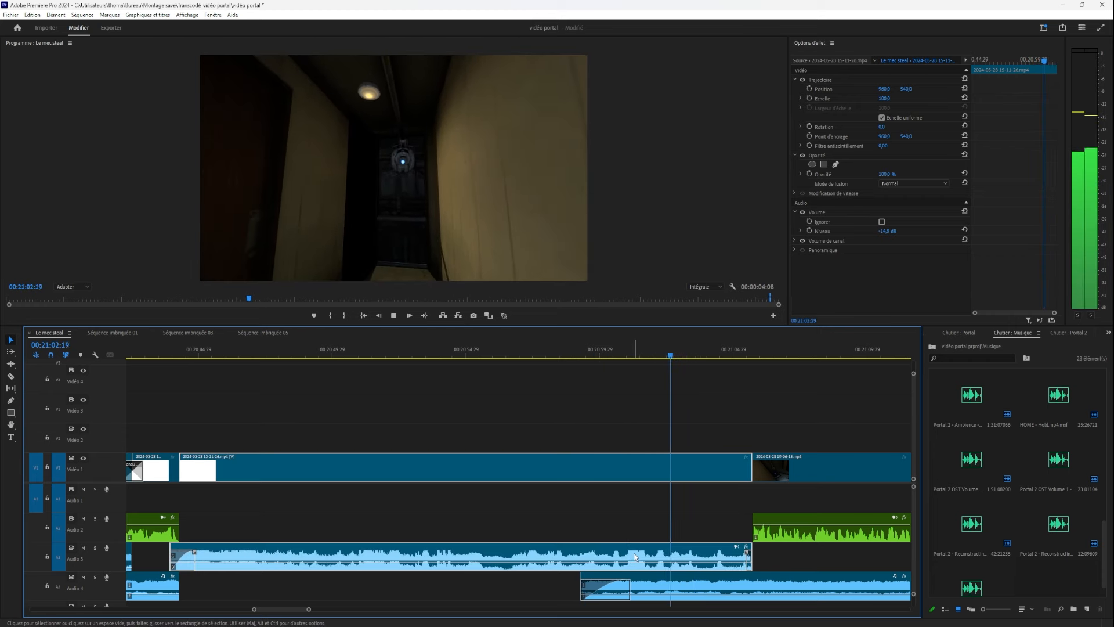
key(shift+e)
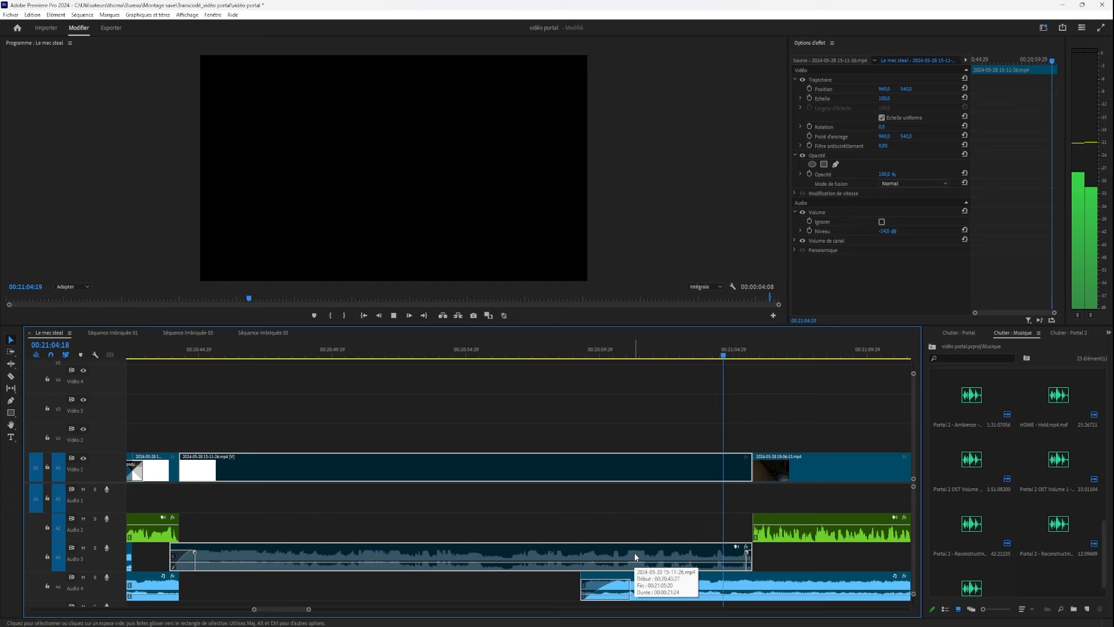
key(shift+e)
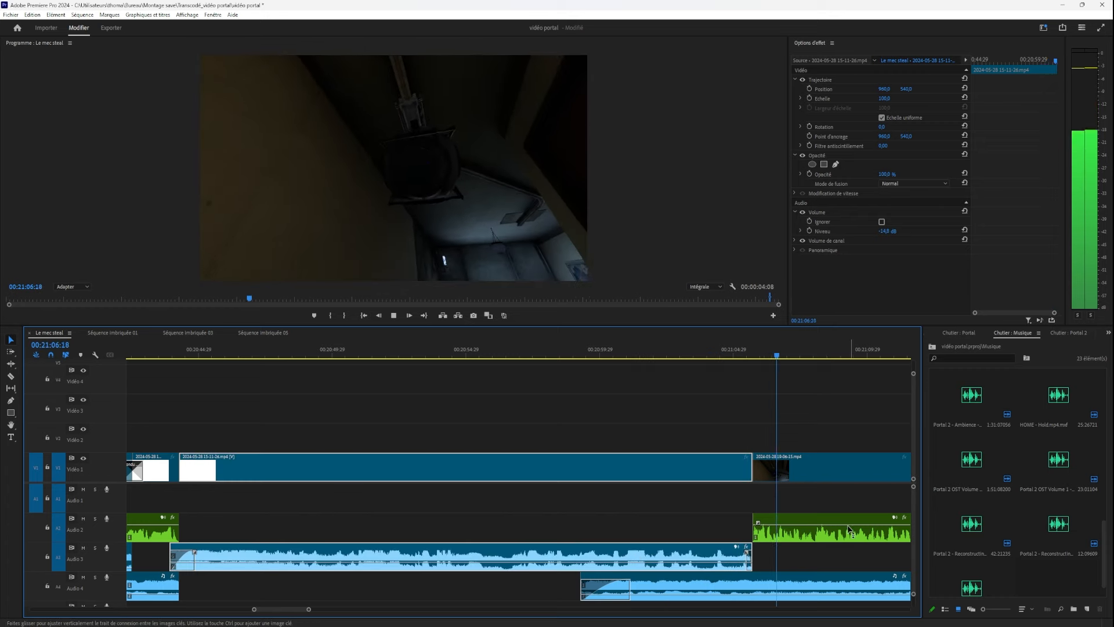
key(space)
Scrub ahead to 21:52:08, return to 21:35:09 and play the robot's shot with only its game sound.
drag(811, 354, 367, 530)
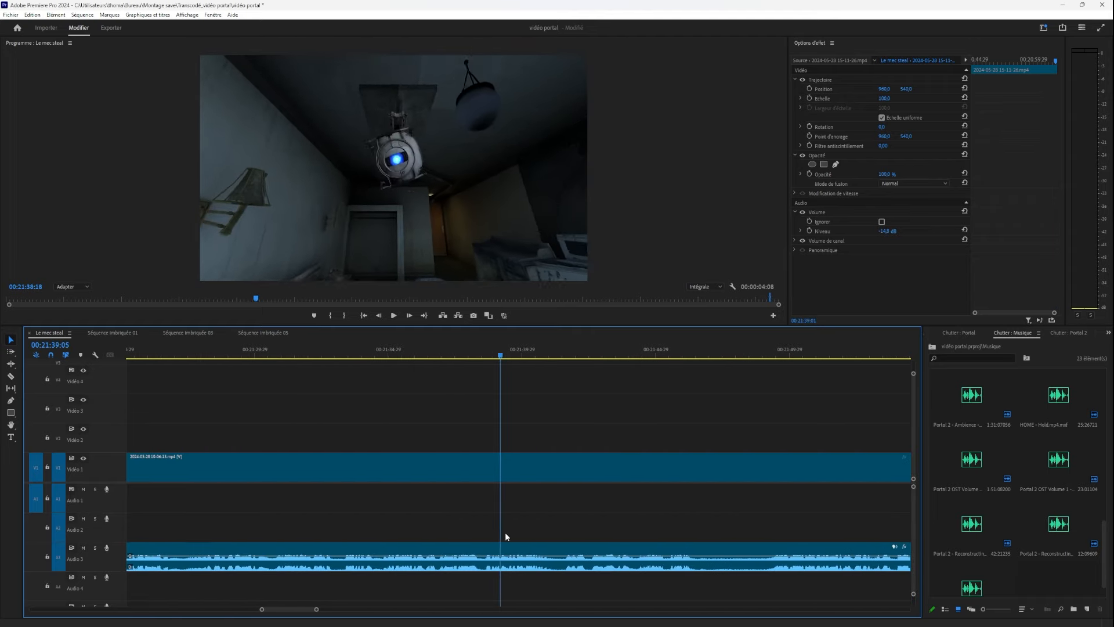
drag(601, 537, 689, 540)
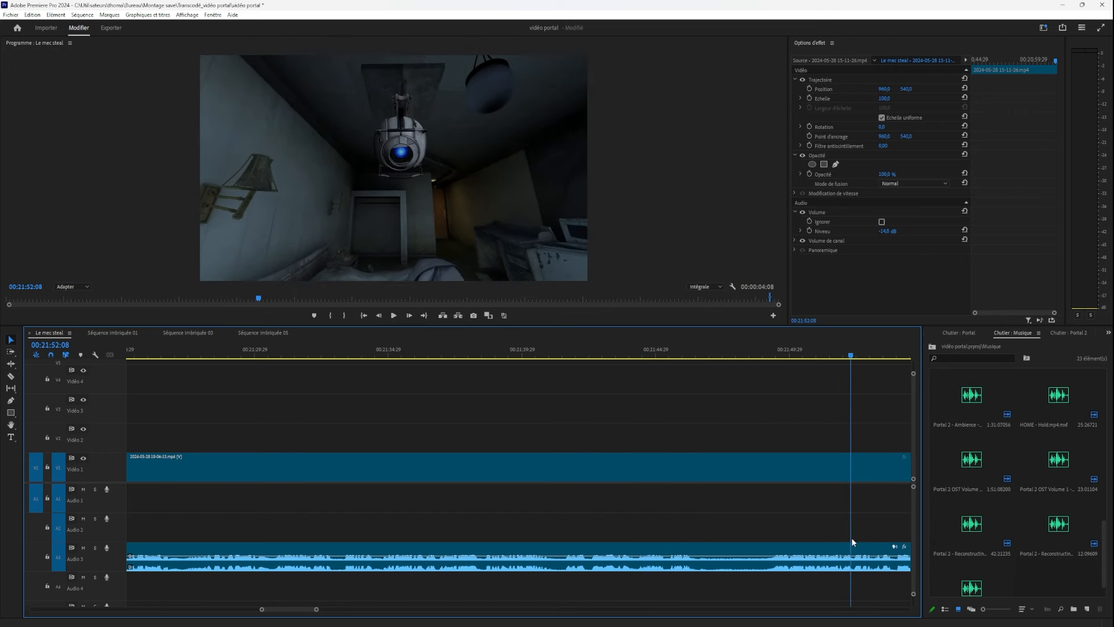
drag(852, 542, 252, 545)
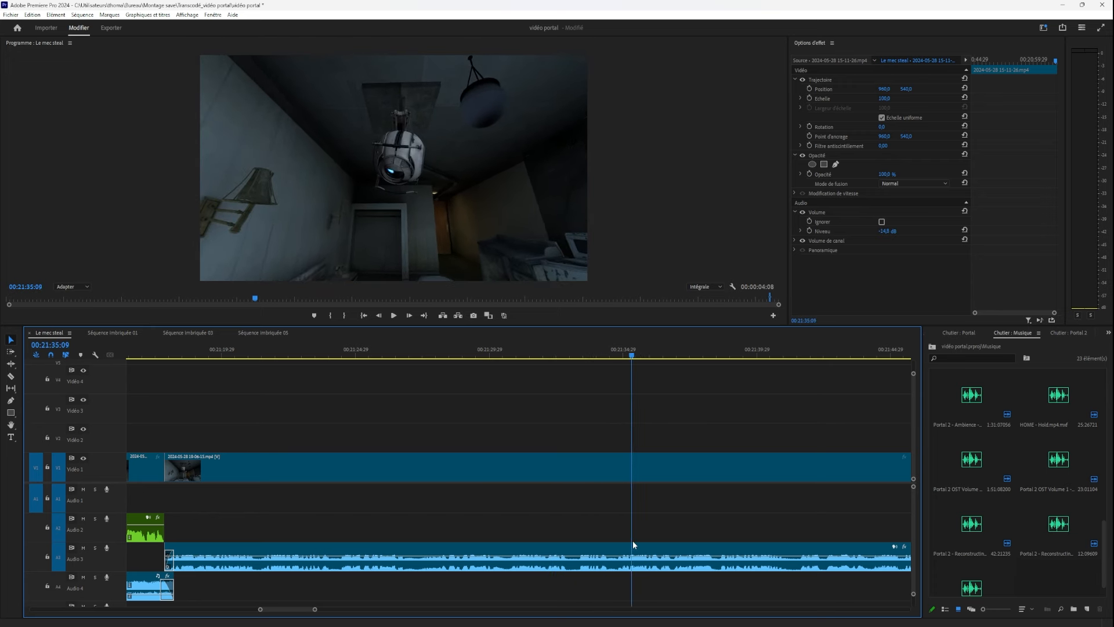
key(space)
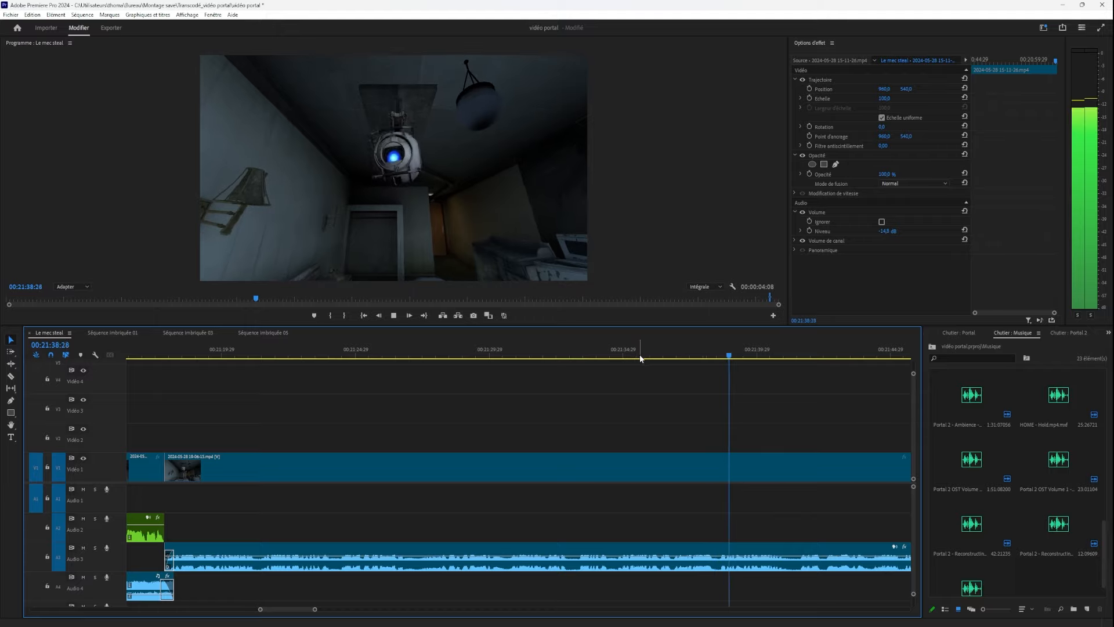
Scrub ahead past the apartment listing at 22:07:23 and examine the end of the destroyed room section near 22:29.
drag(726, 355, 331, 441)
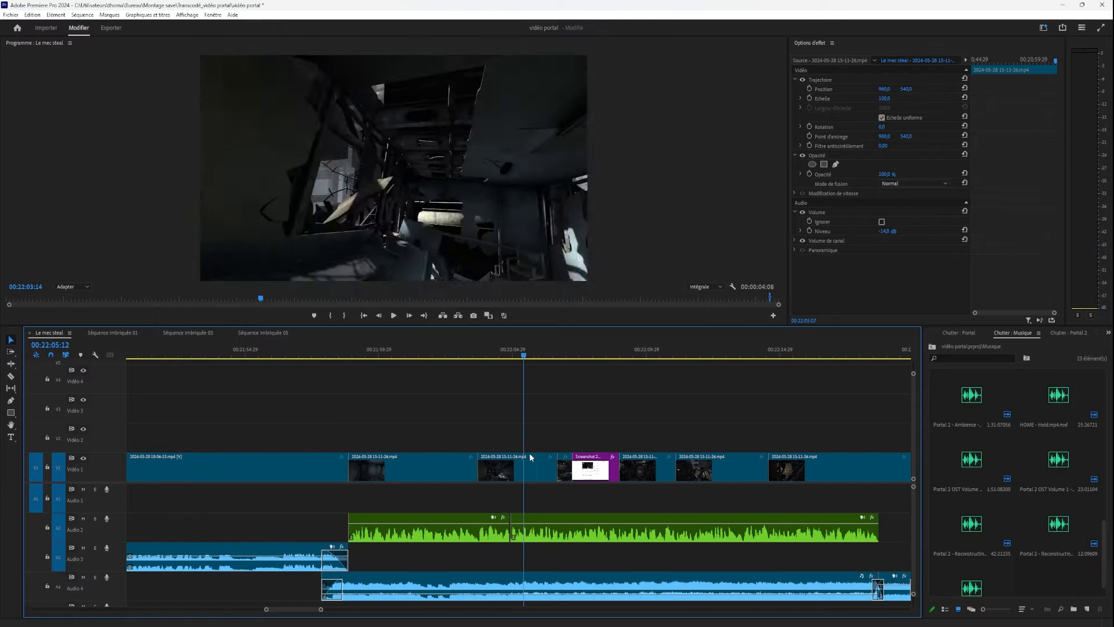
drag(529, 457, 589, 466)
scroll(590, 469, down, 5)
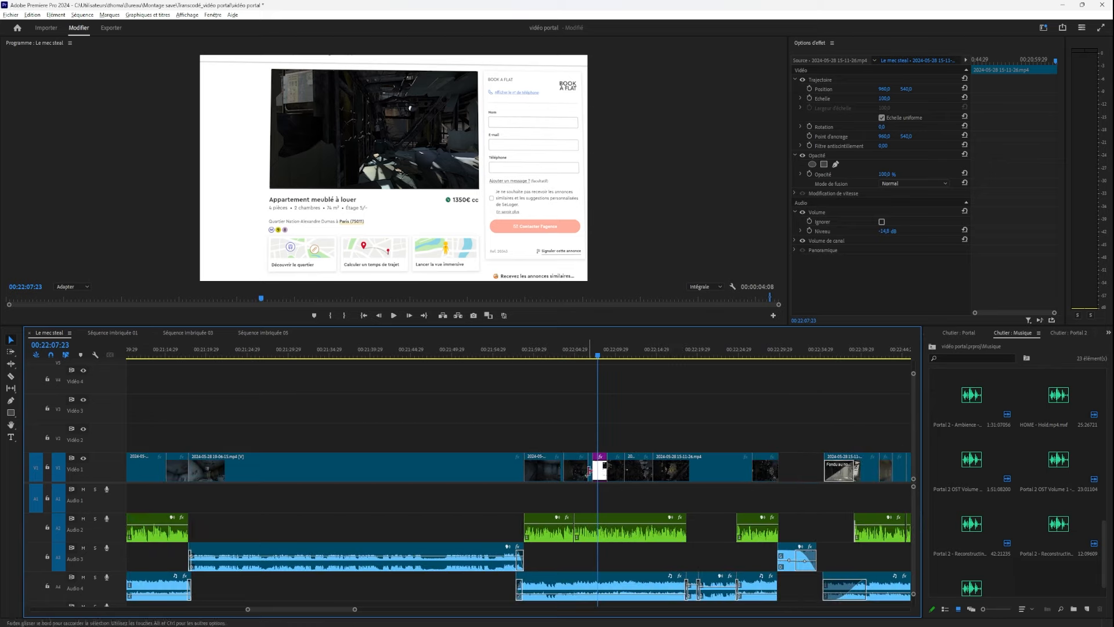
drag(800, 366, 505, 510)
scroll(526, 560, up, 5)
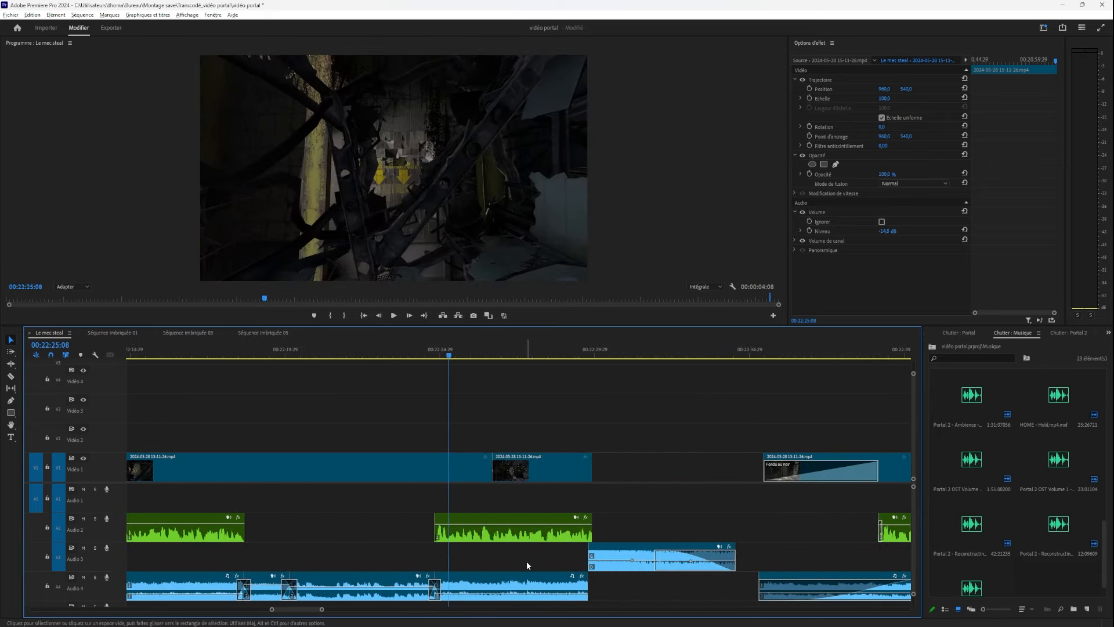
drag(566, 358, 556, 361)
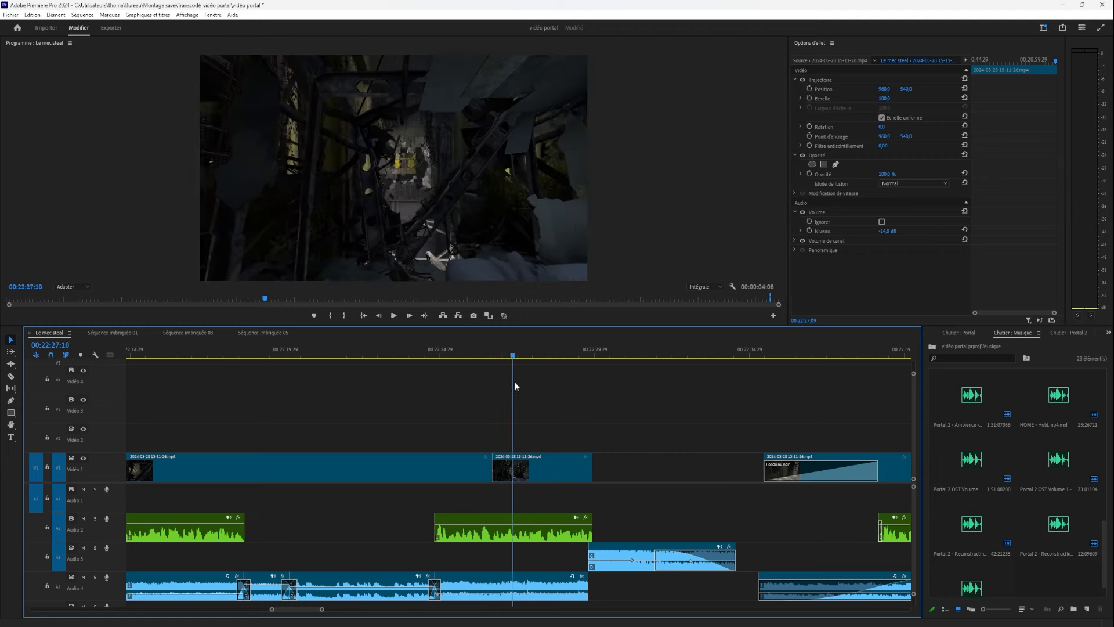
drag(555, 385, 579, 380)
Try moving the Audio 3 sound clip to about 22:33 and extending the preceding Video 1 shot, and undo both changes.
drag(626, 560, 732, 558)
drag(591, 467, 746, 467)
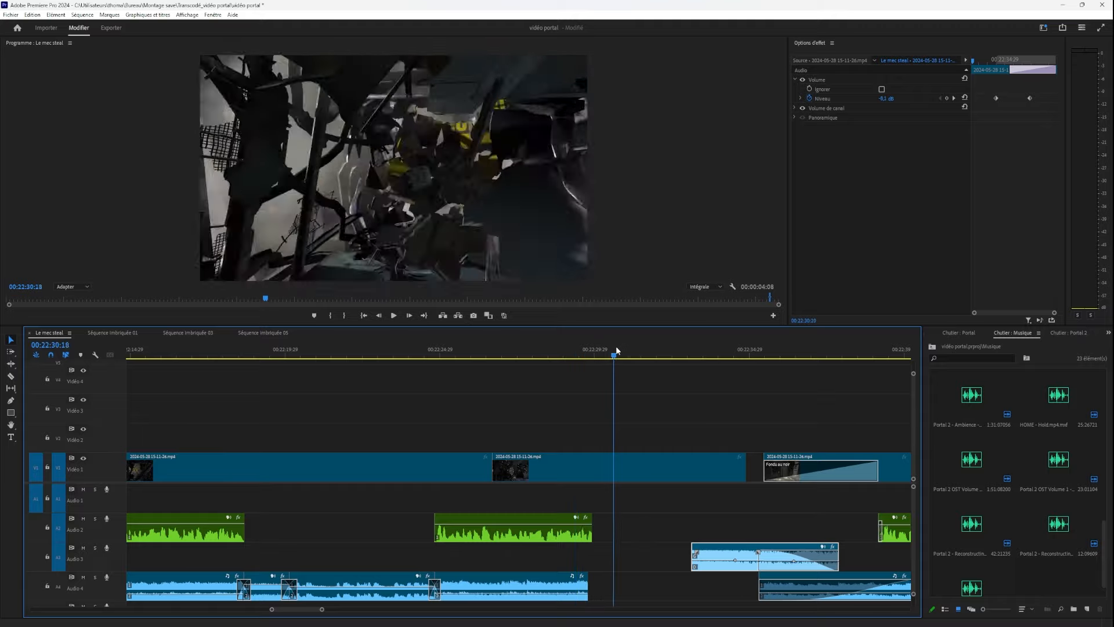
drag(667, 354, 708, 359)
key(ctrl+z)
key(ctrl+z)
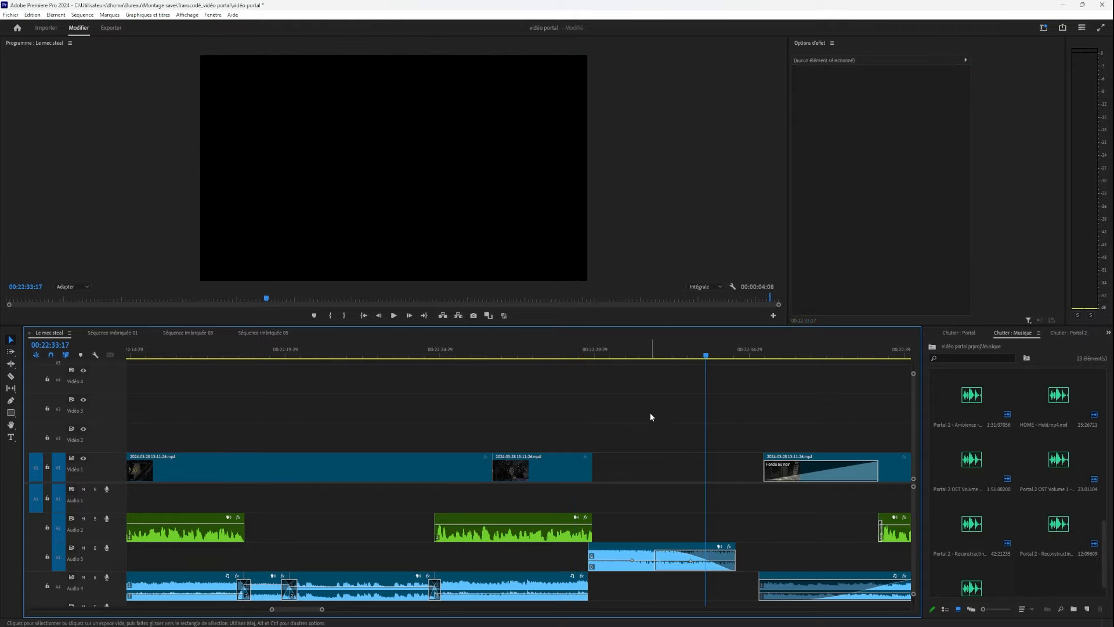
Lower the opening volume of the Audio 3 clip at 22:29 to about -20 dB and scrub the lead-in up to 22:29:22.
click(552, 354)
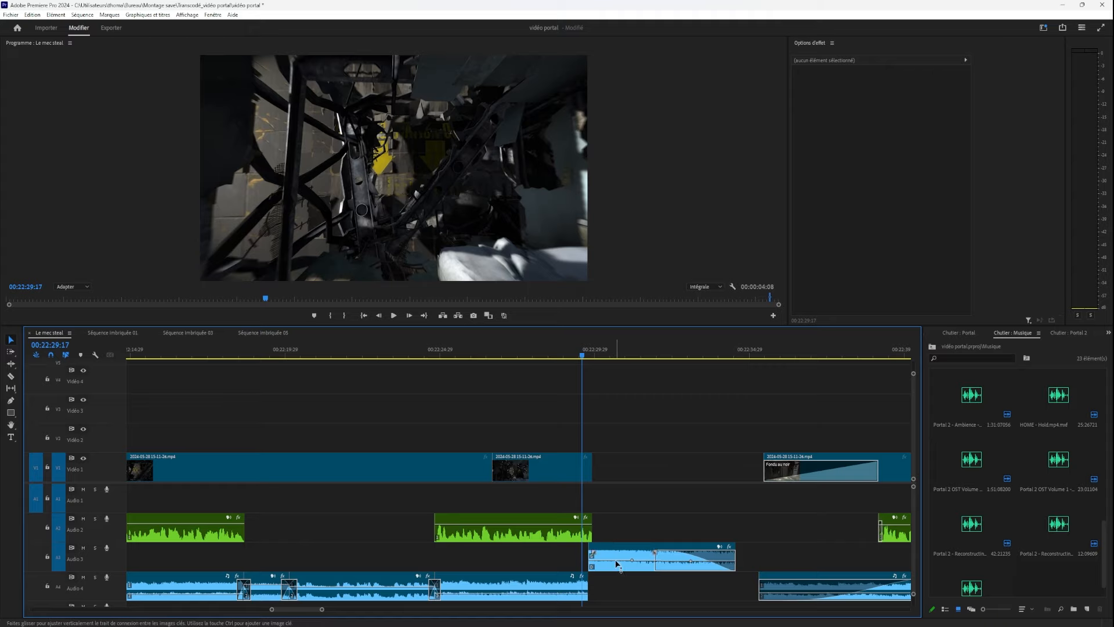
drag(615, 559, 616, 563)
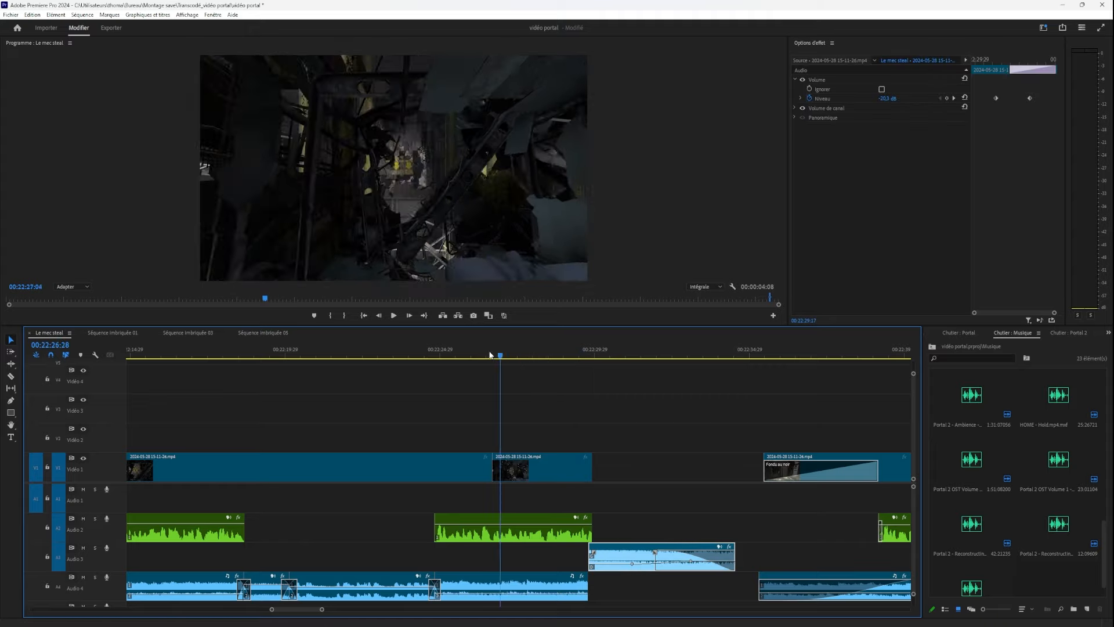
drag(390, 355, 161, 364)
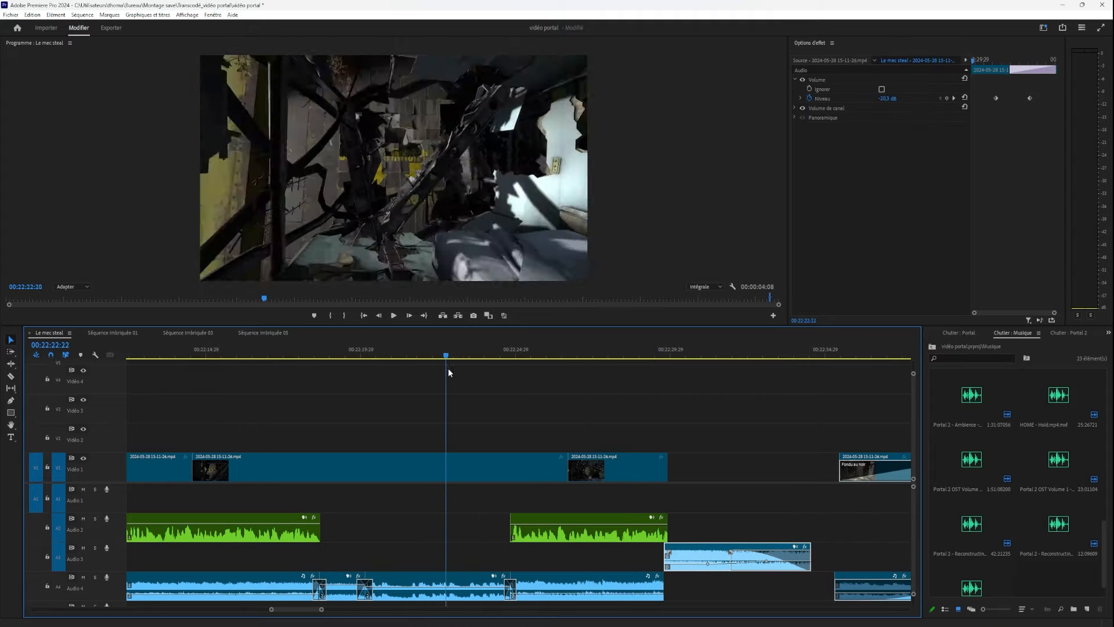
drag(527, 364, 603, 432)
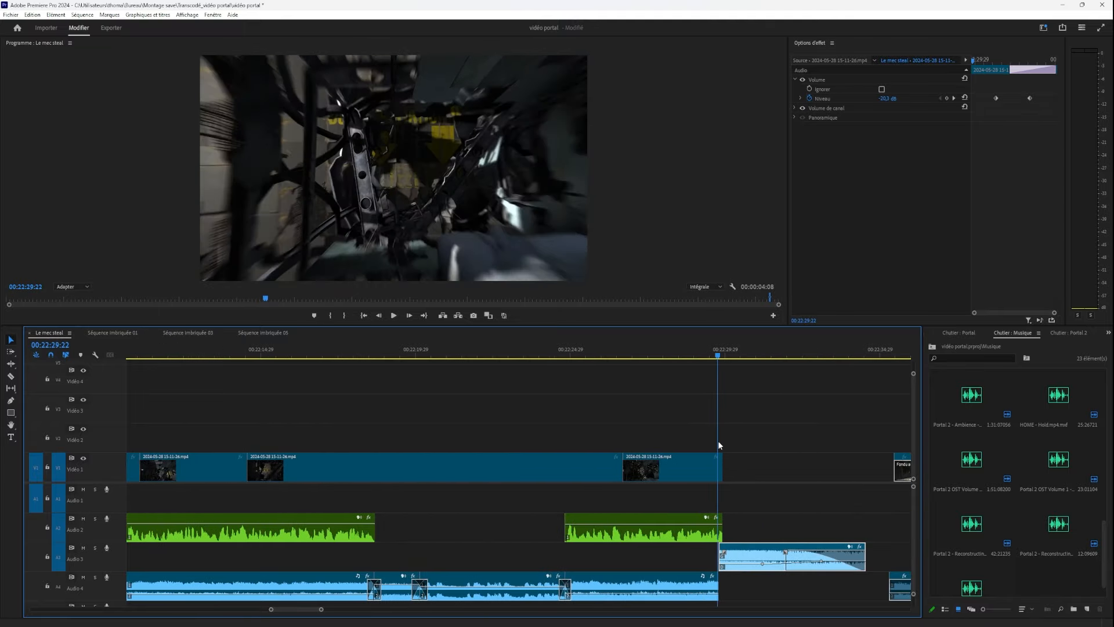
Scrub ahead to 22:43:02, return to 22:11:20 and play through the end of the voice-over near 22:19.
drag(718, 443, 586, 459)
drag(743, 471, 705, 485)
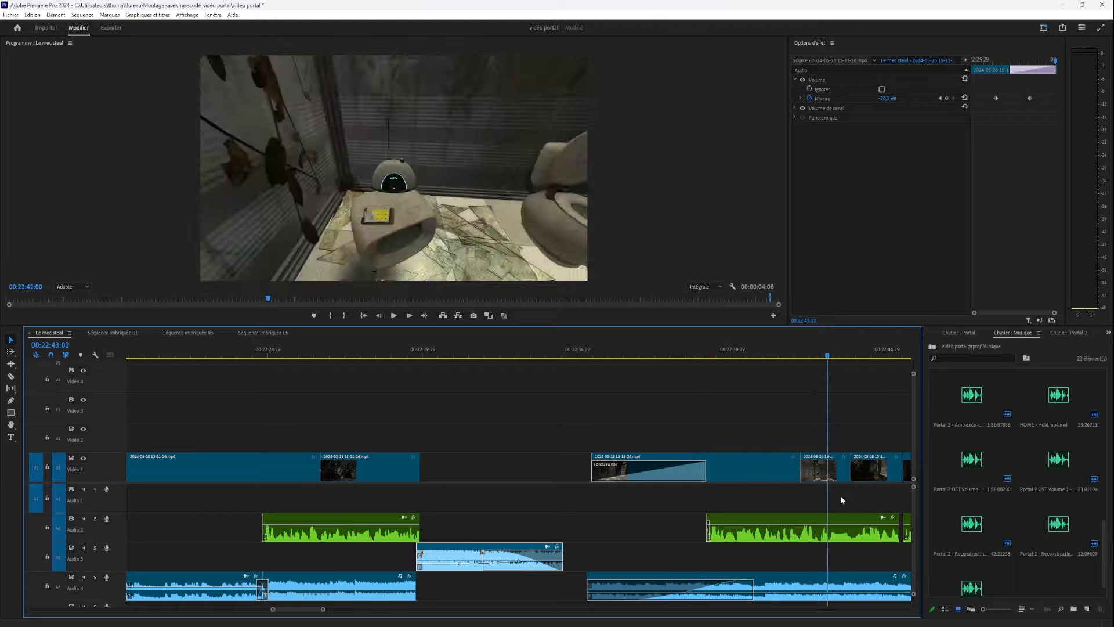
drag(719, 512, 365, 566)
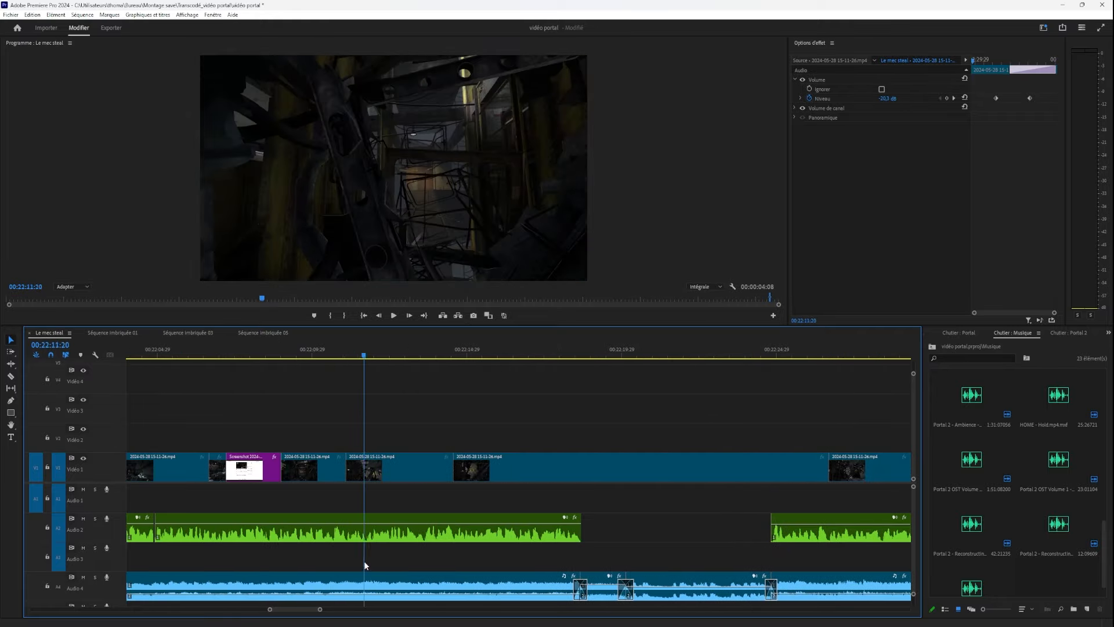
key(space)
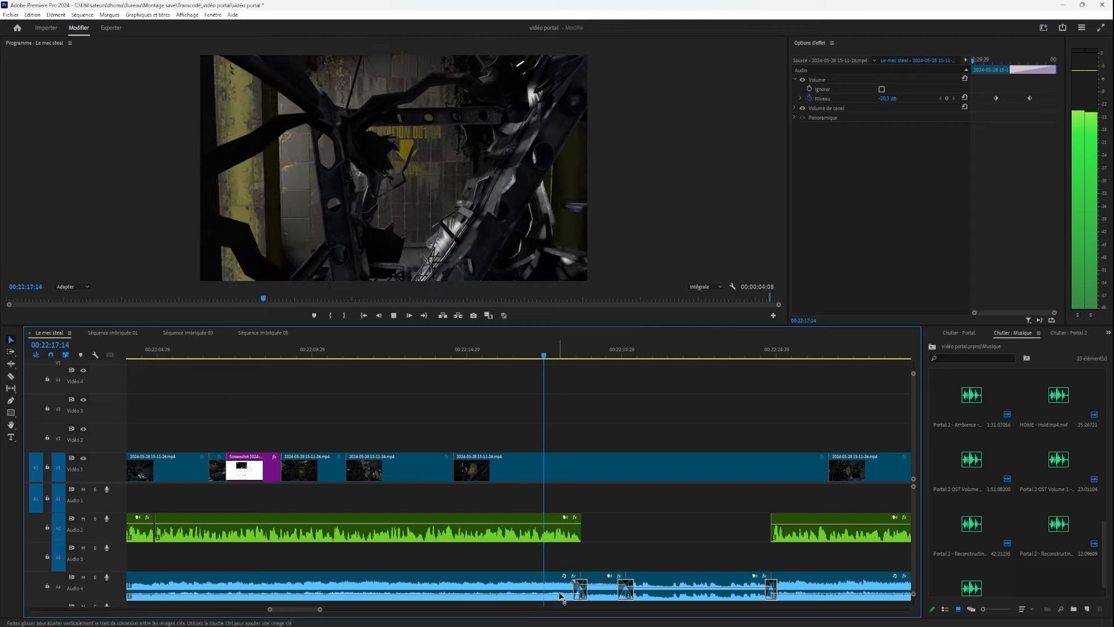
key(space)
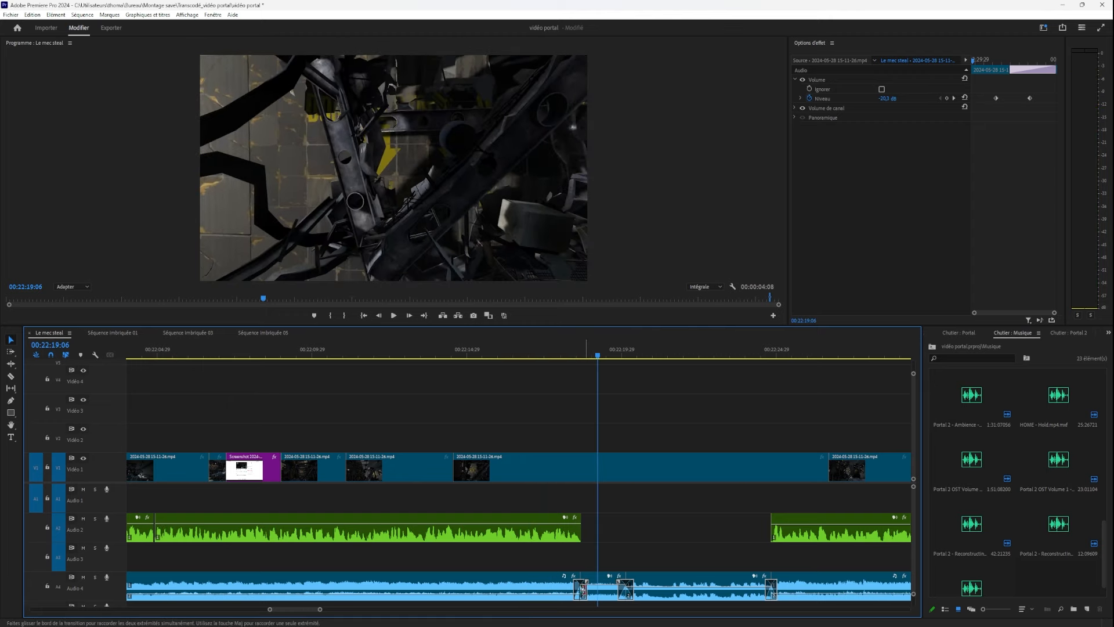
Play the Audio 4 music crossfades from 22:19:06 to 22:20:23.
scroll(629, 462, down, 3)
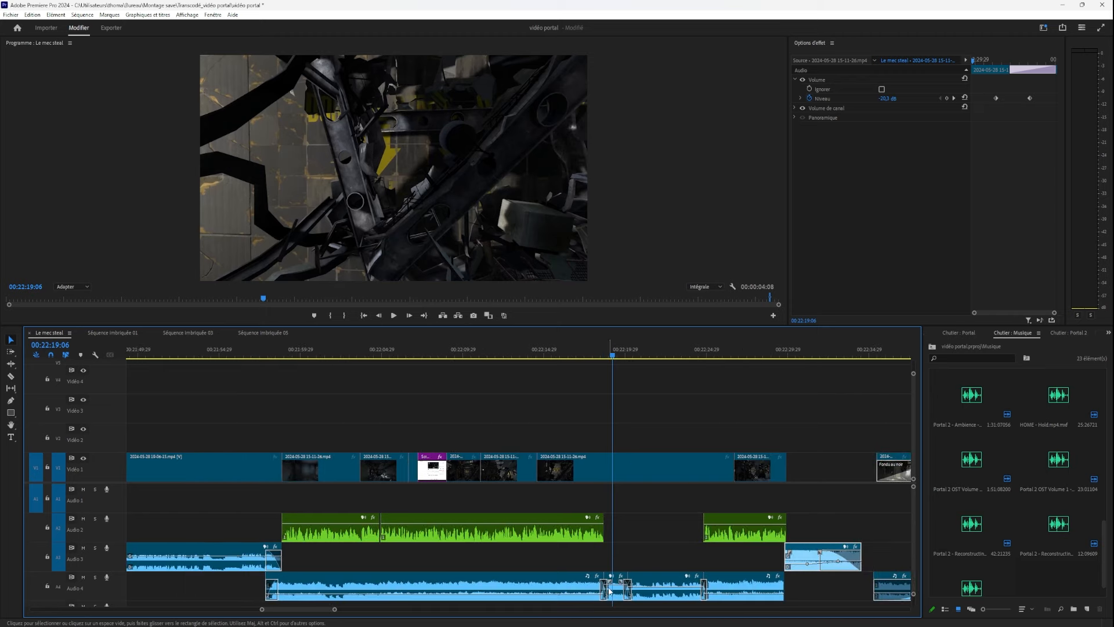
scroll(632, 442, up, 3)
key(space)
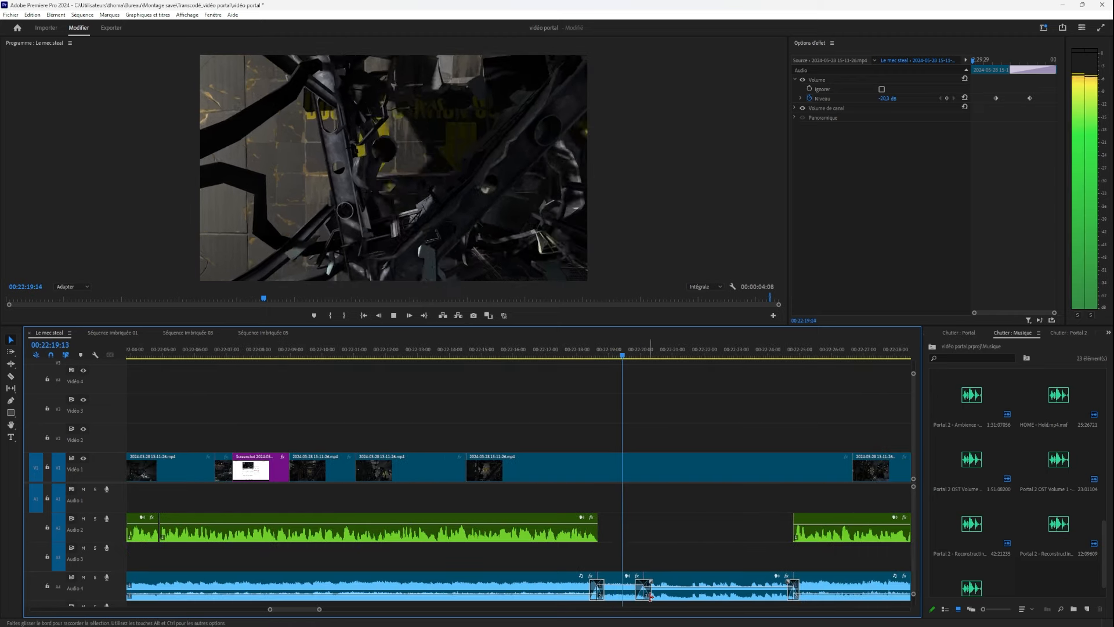
key(space)
Try removing the Audio 4 crossfade near 22:20 and play the music cut without it.
scroll(652, 597, up, 5)
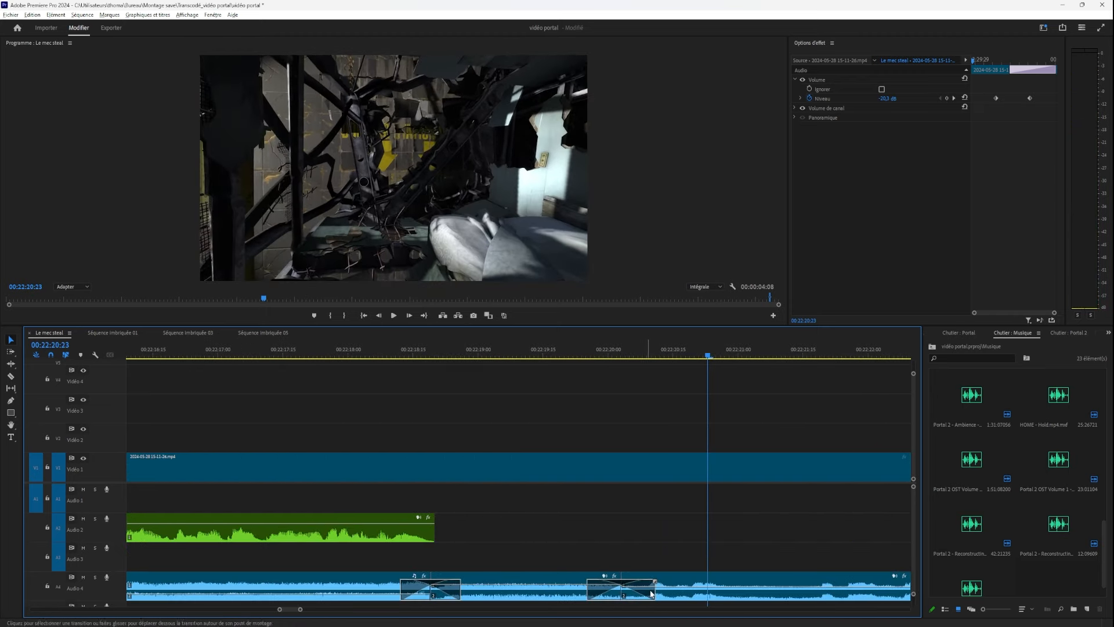
click(642, 587)
key(Delete)
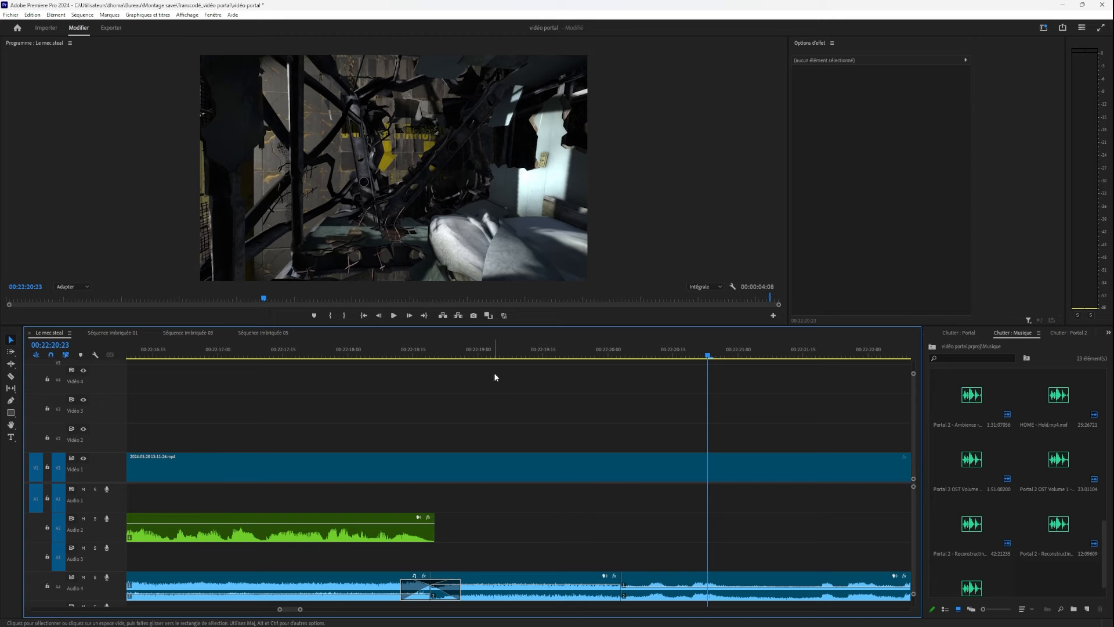
click(509, 351)
key(space)
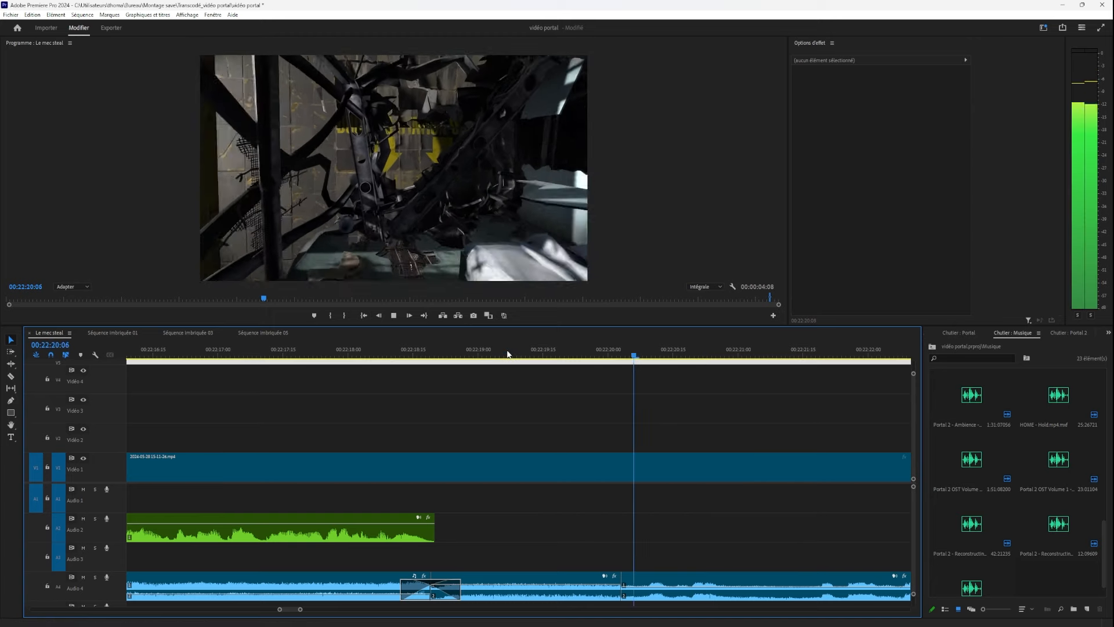
key(space)
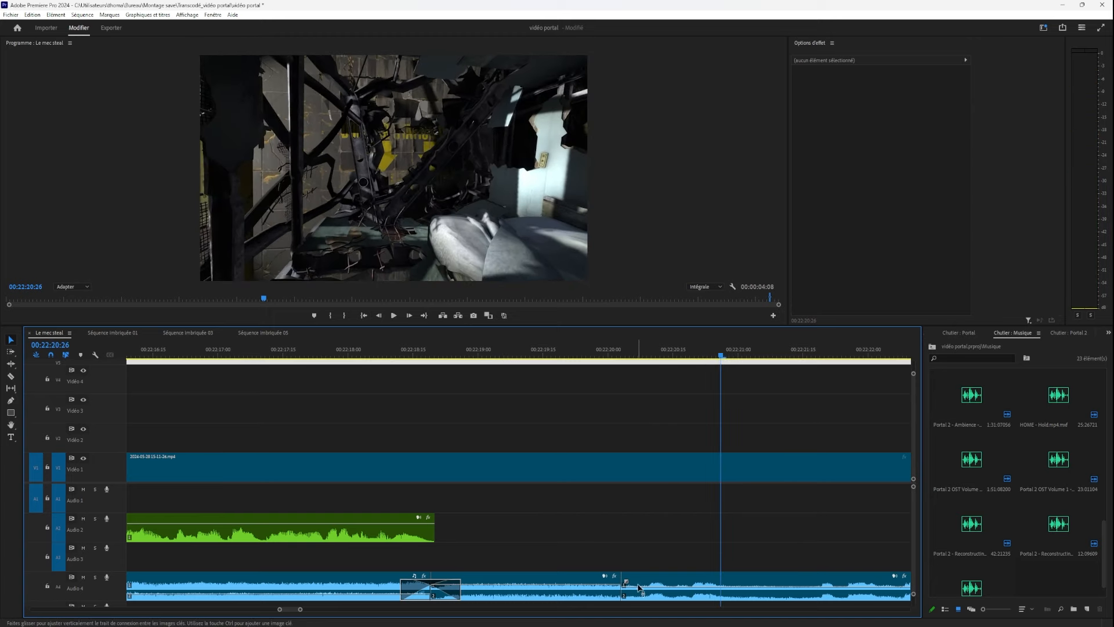
Play the music from 22:21:14, skip ahead to about 22:24:14 and listen through the destroyed room's ending.
drag(583, 351, 425, 567)
scroll(501, 562, down, 3)
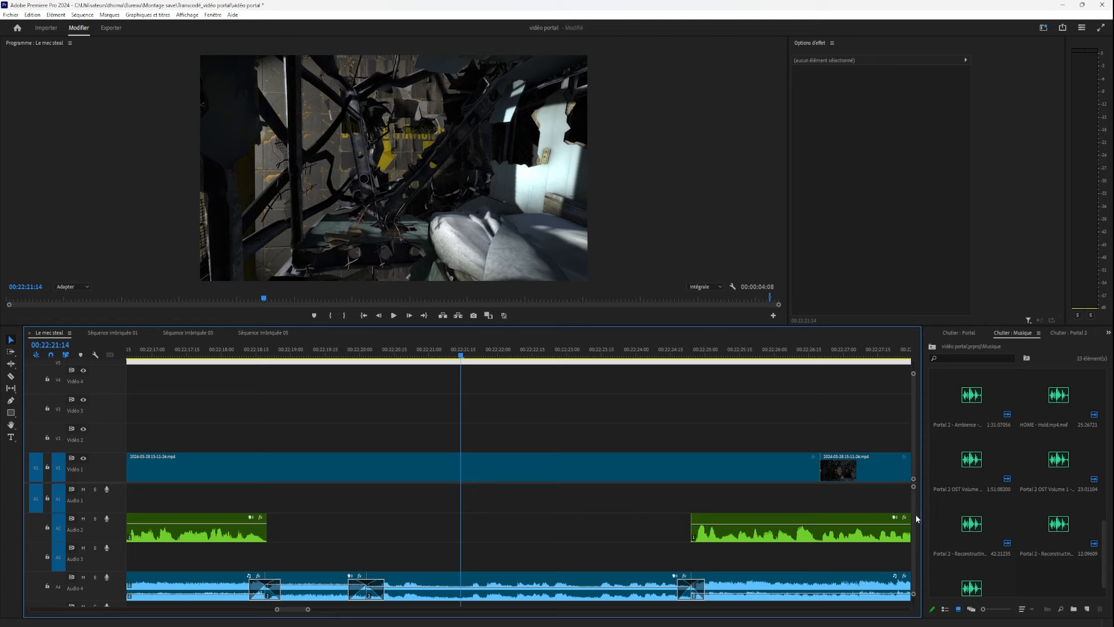
key(space)
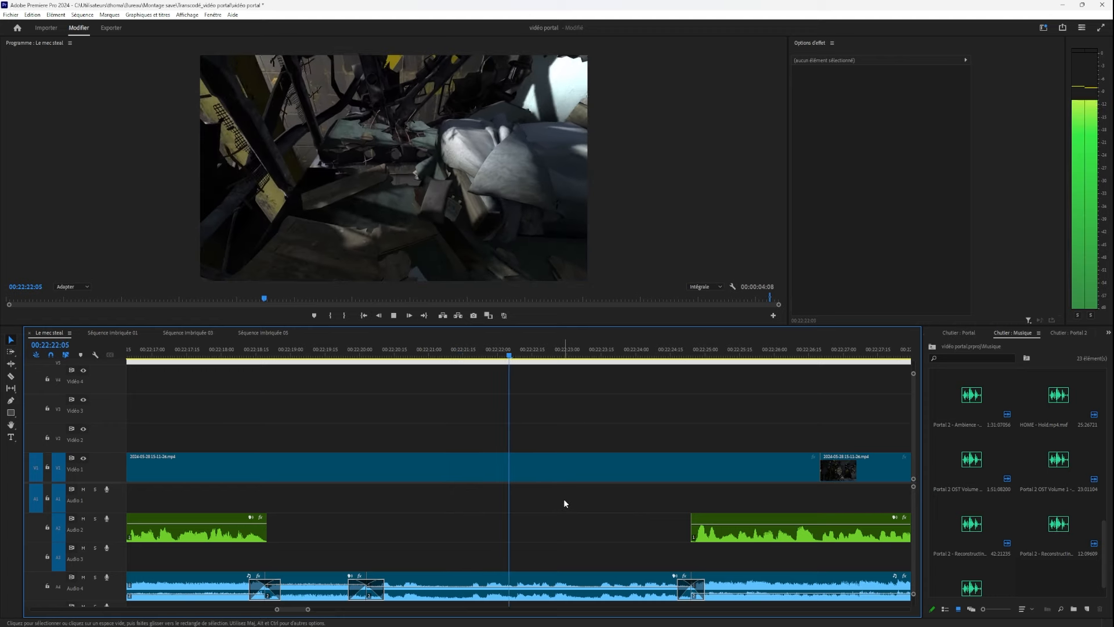
click(669, 352)
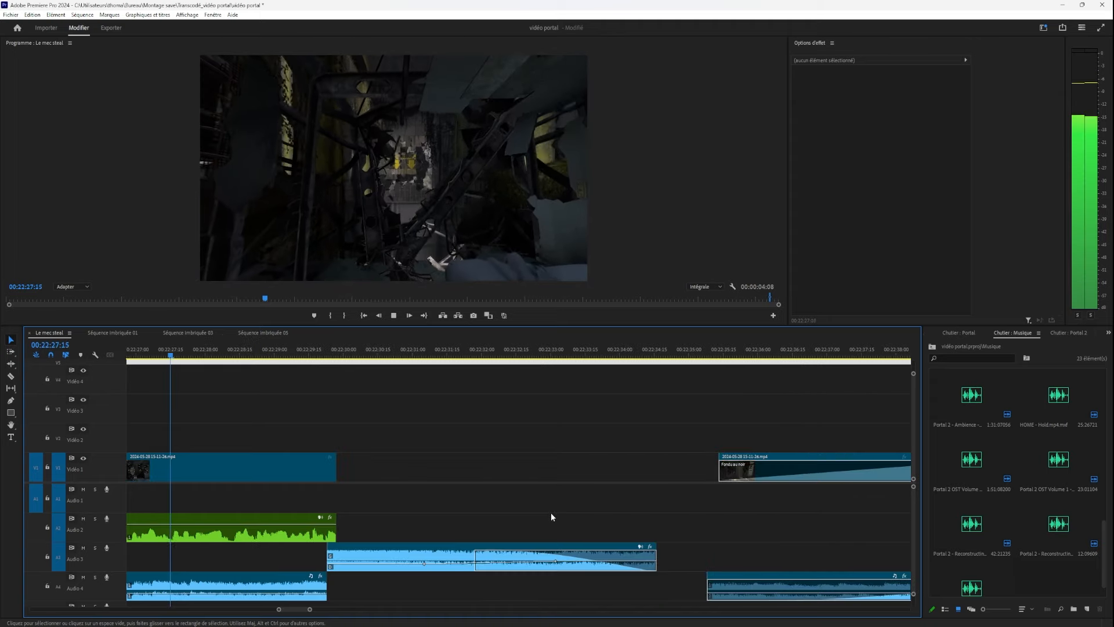
Raise the volume of the Audio 3 sound clip at 22:30 to about -10 dB and play it from about 22:29.
click(394, 554)
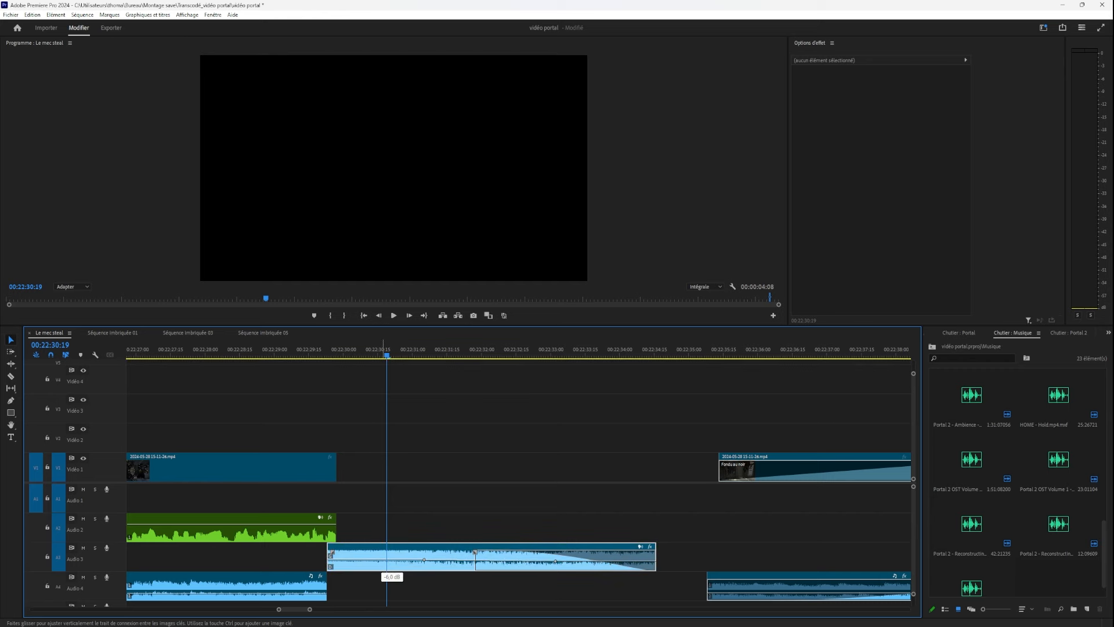
click(294, 350)
key(space)
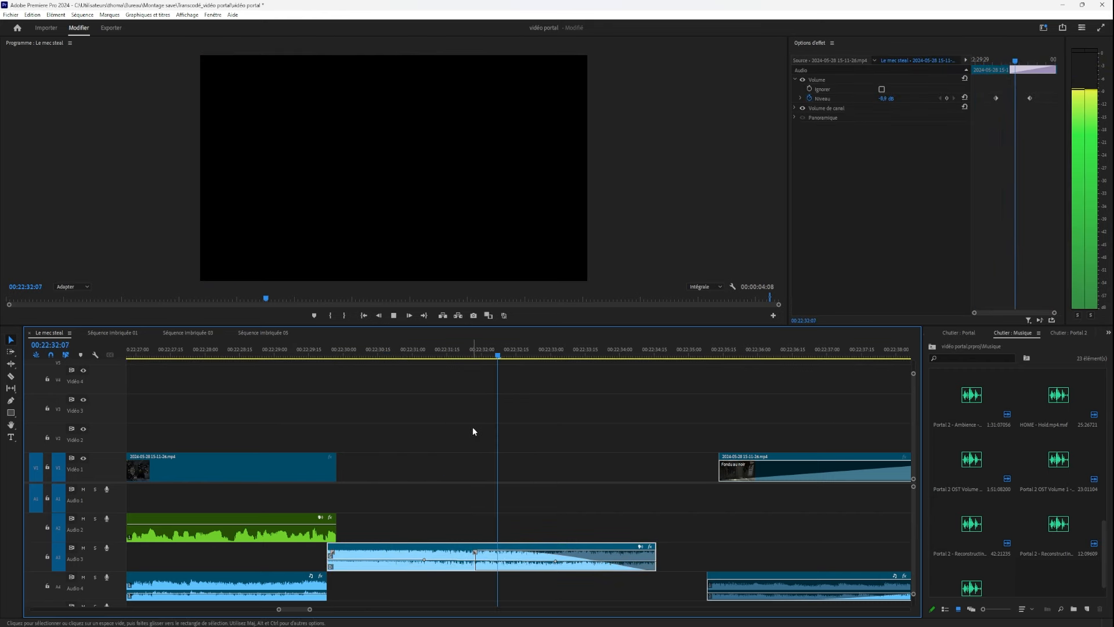
key(space)
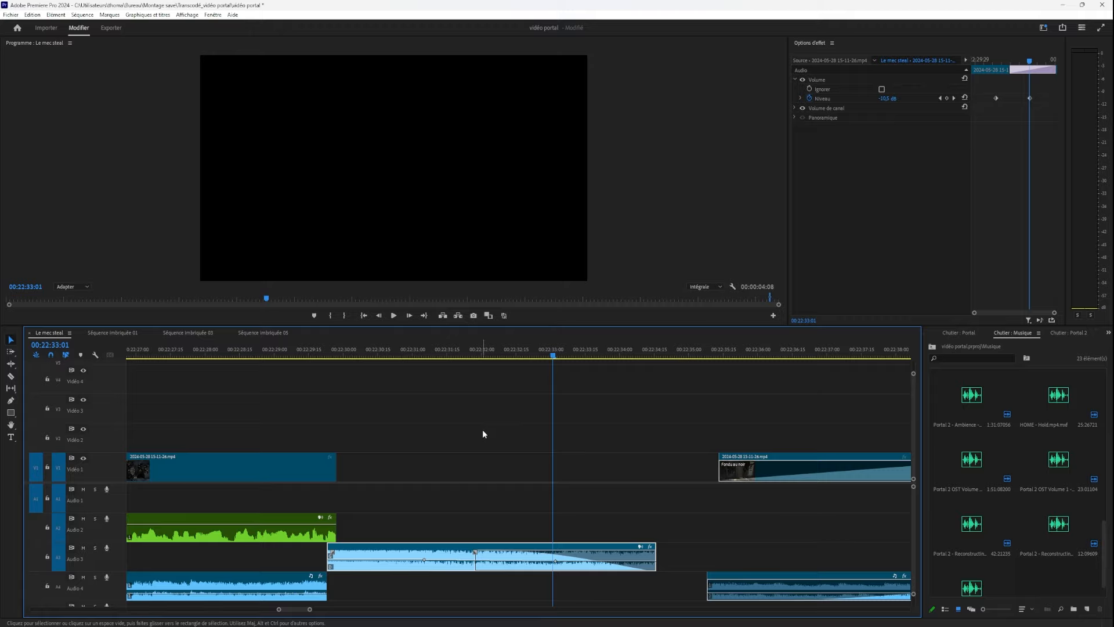
Scrub ahead past the fade-in at 22:37:00 to the Lab Rat comic section at 23:23:11.
drag(676, 349, 359, 464)
scroll(366, 471, down, 2)
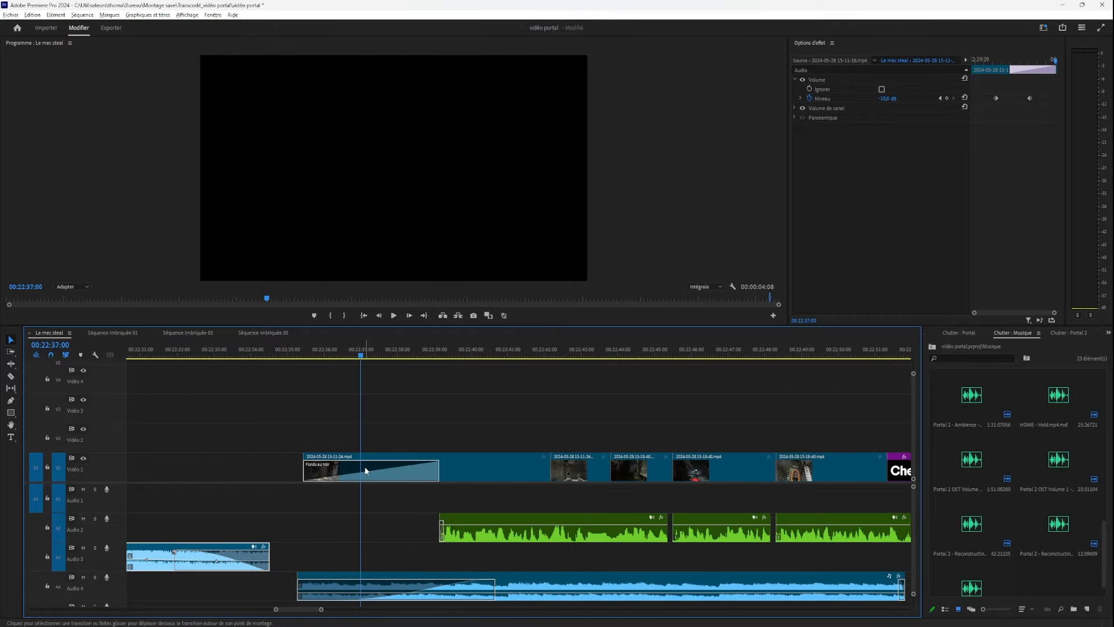
drag(510, 352, 957, 493)
drag(828, 502, 636, 490)
Disable the Trajectoire and 3D simple effects on the Lab Rat comic clip and scrub through it without them.
click(659, 469)
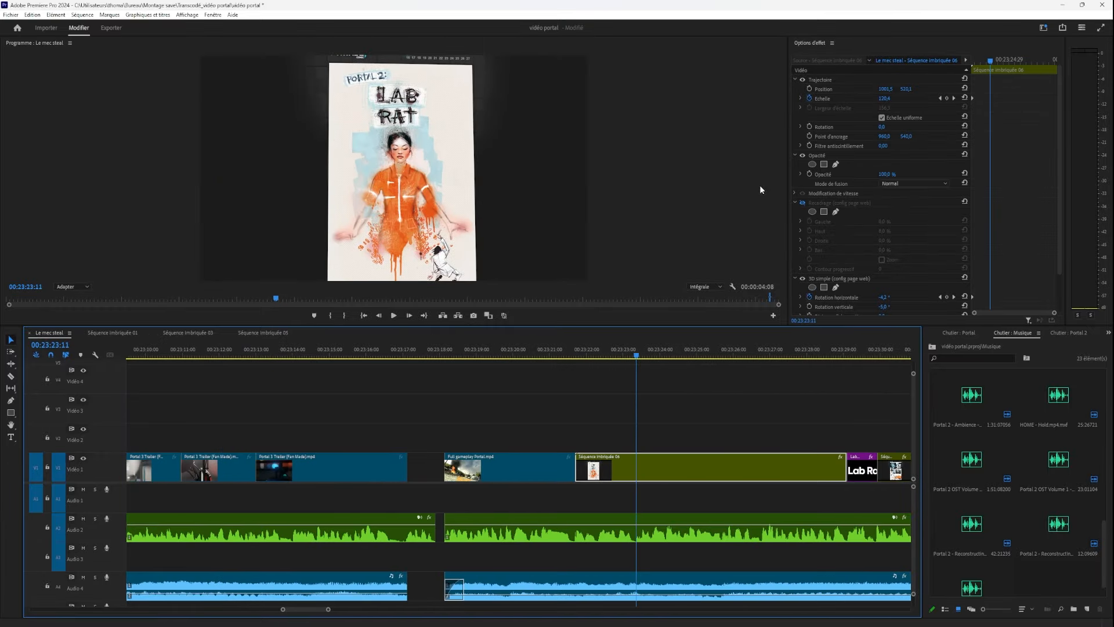
click(803, 79)
click(802, 279)
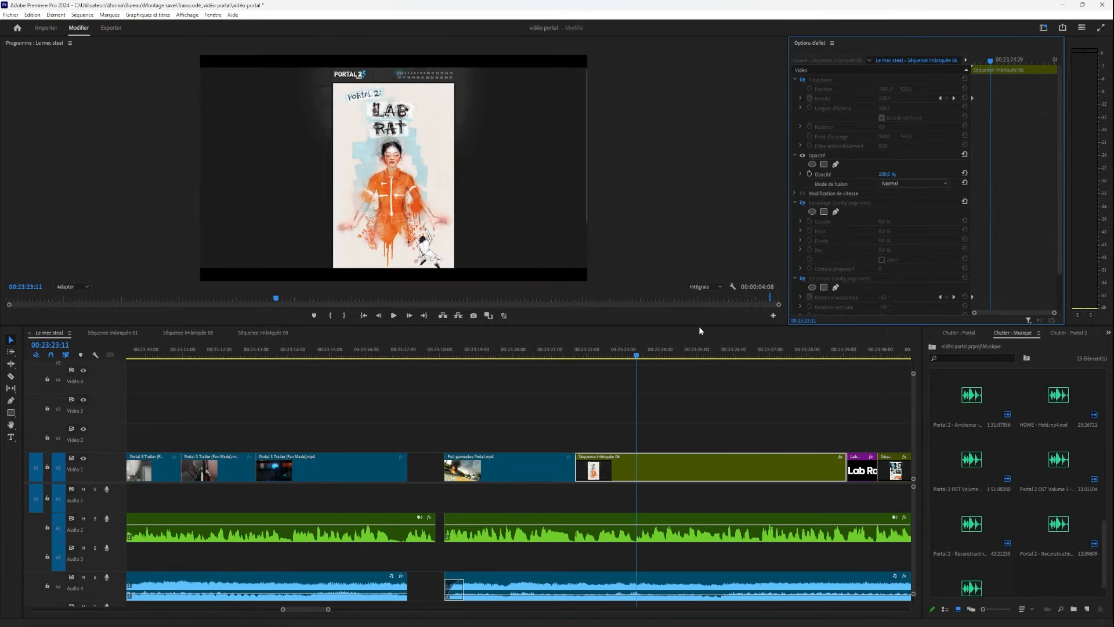
click(686, 354)
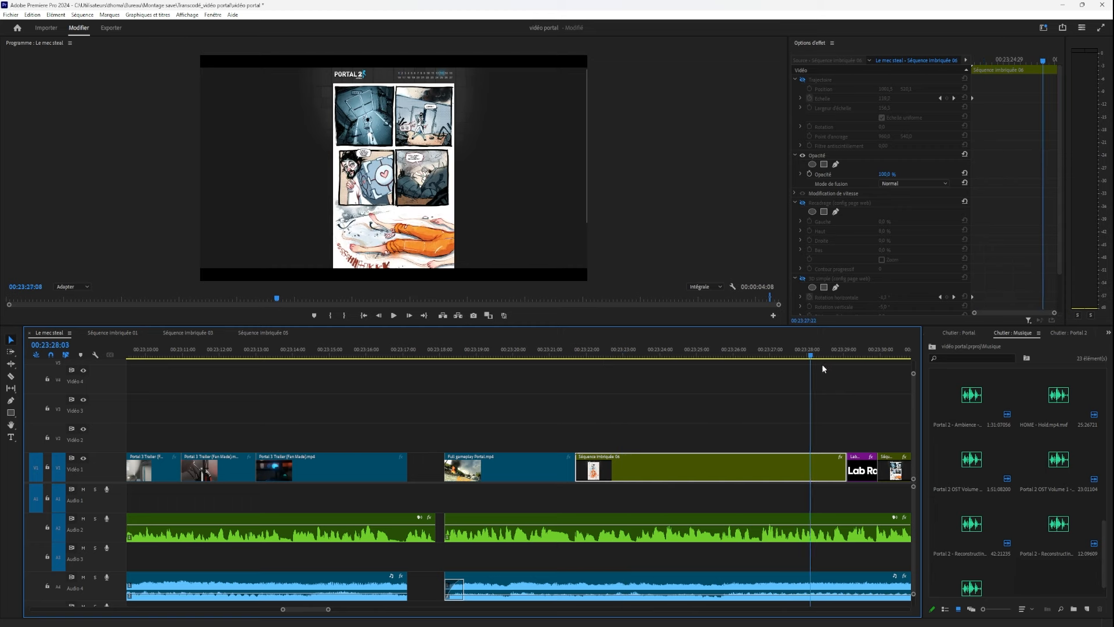
drag(807, 374, 749, 380)
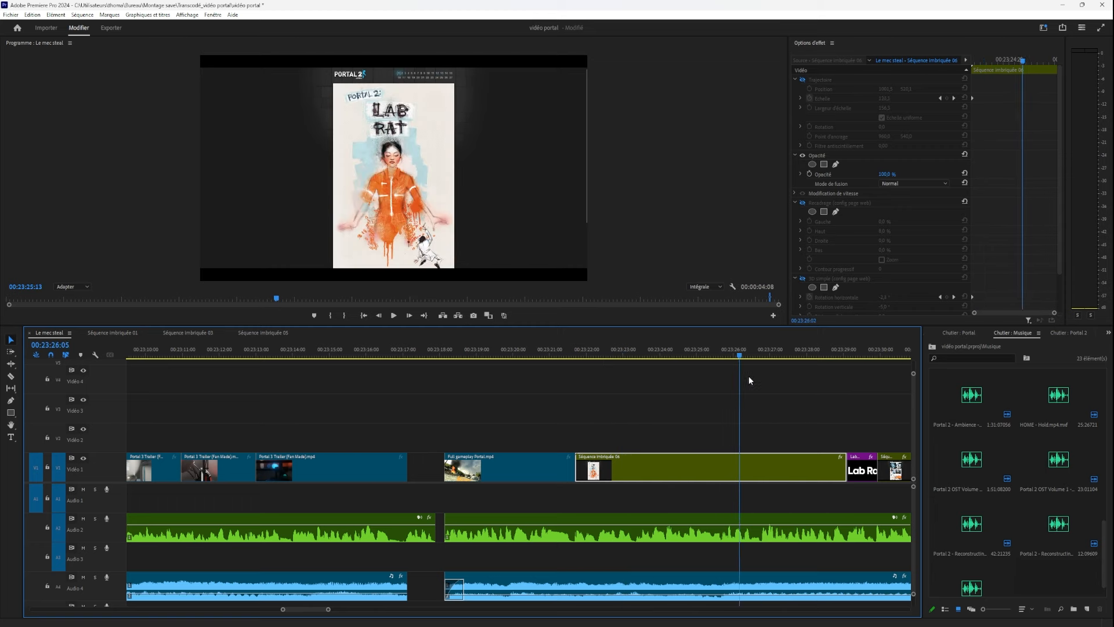
drag(650, 378, 639, 378)
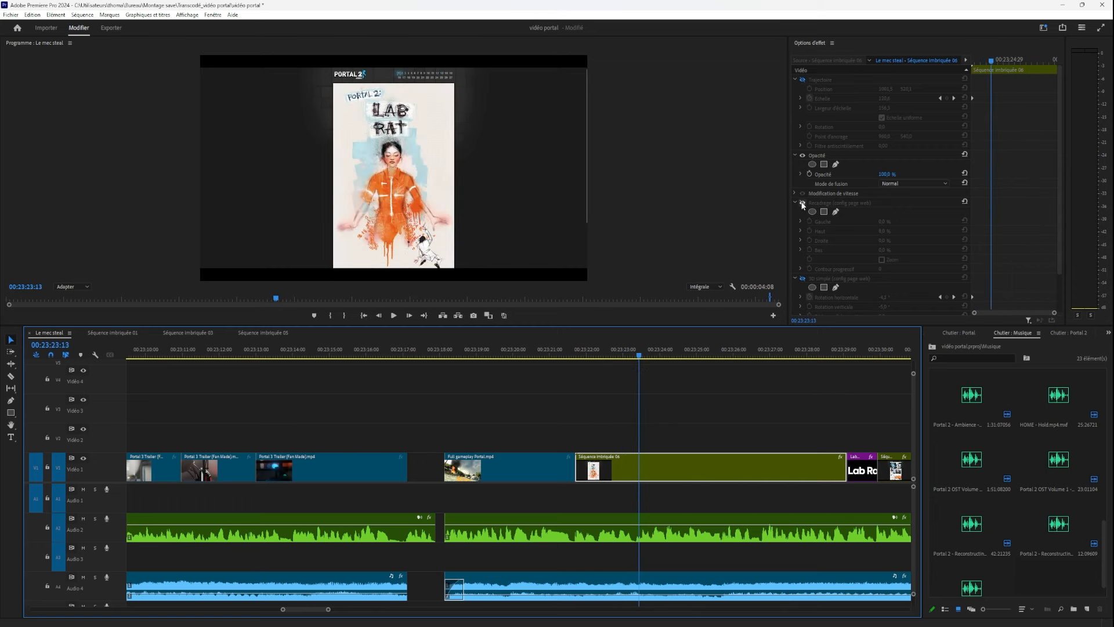
Toggle the Recadrage effect, re-enable 3D simple and Trajectoire on the Lab Rat clip, and scrub through it for comparison.
click(803, 204)
click(802, 203)
click(803, 279)
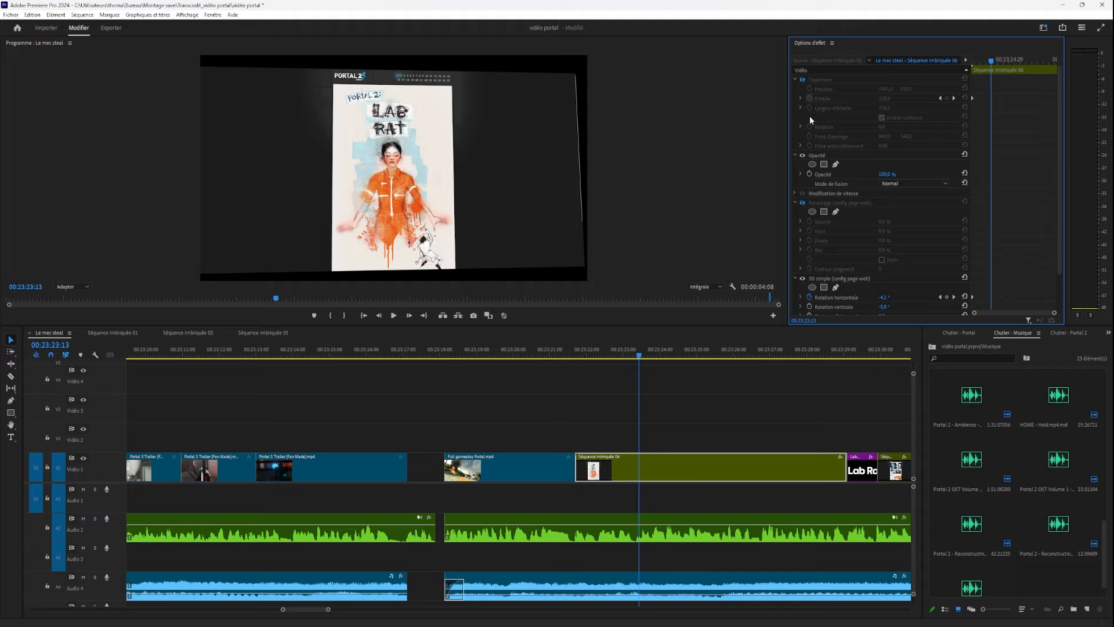
click(803, 80)
click(589, 356)
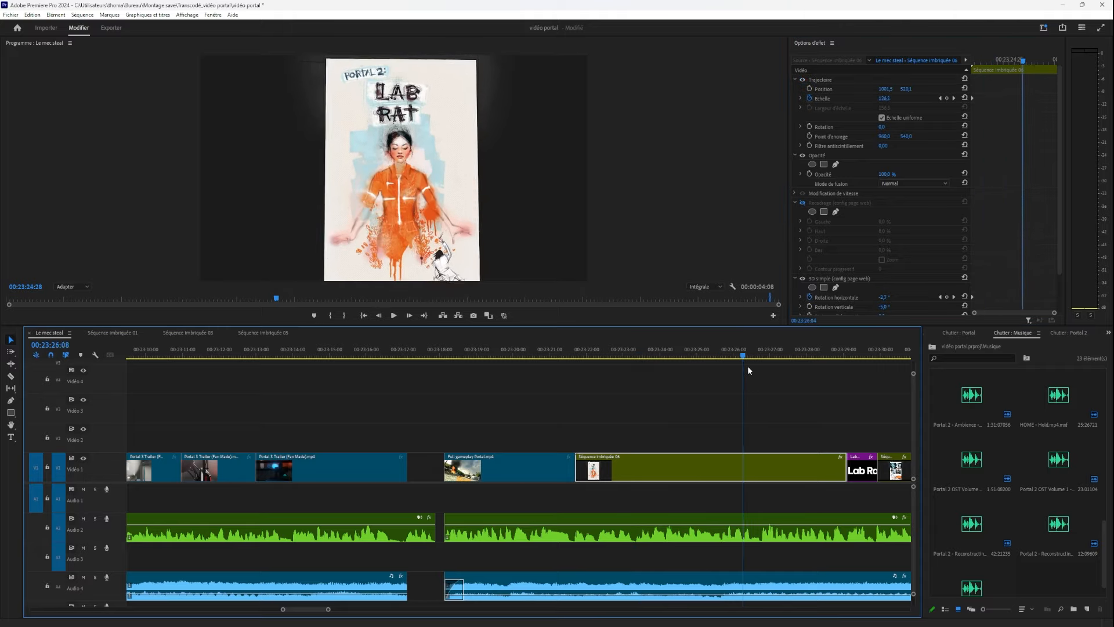
Scrub ahead to 23:42:23, play the elevator transition, and inspect the Audio 3 ambience clip and its custom fade near 23:45.
drag(818, 366, 346, 411)
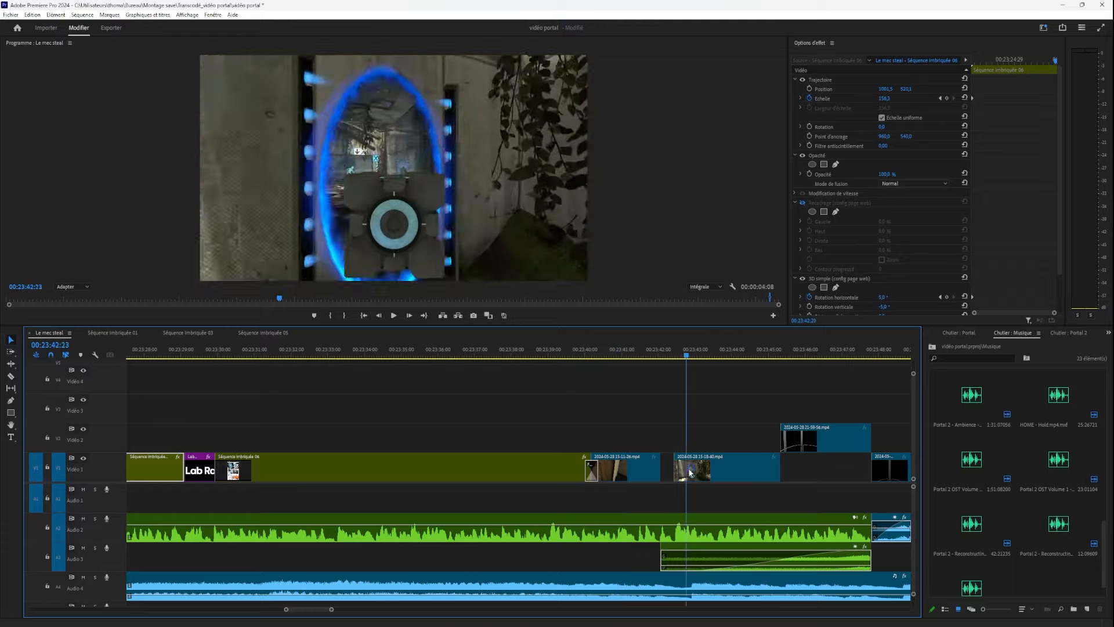
key(space)
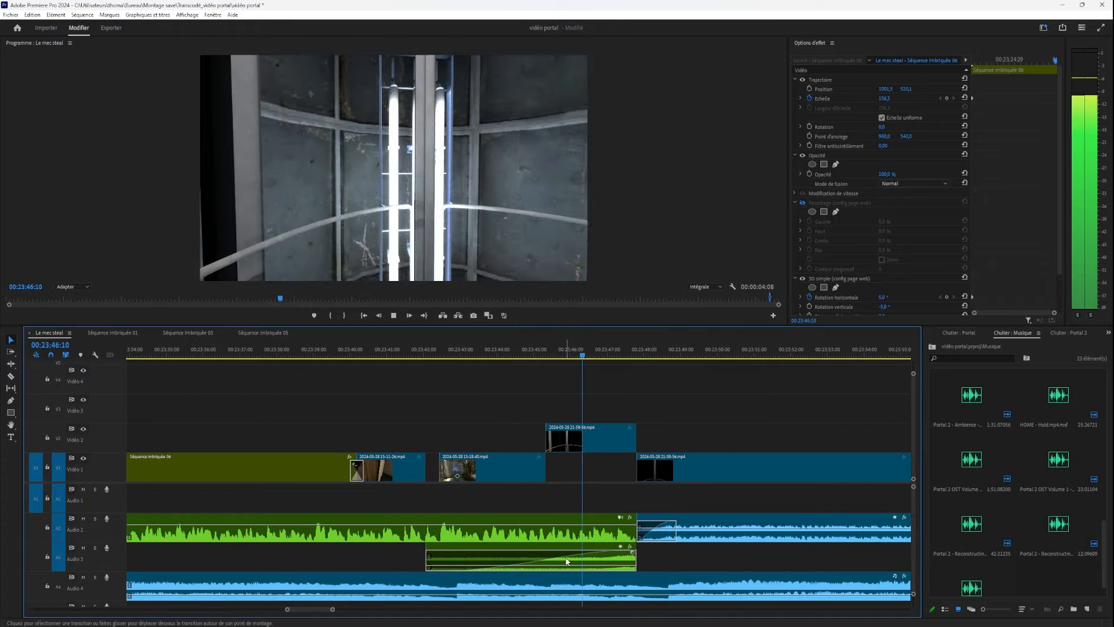
drag(508, 343, 742, 473)
click(822, 564)
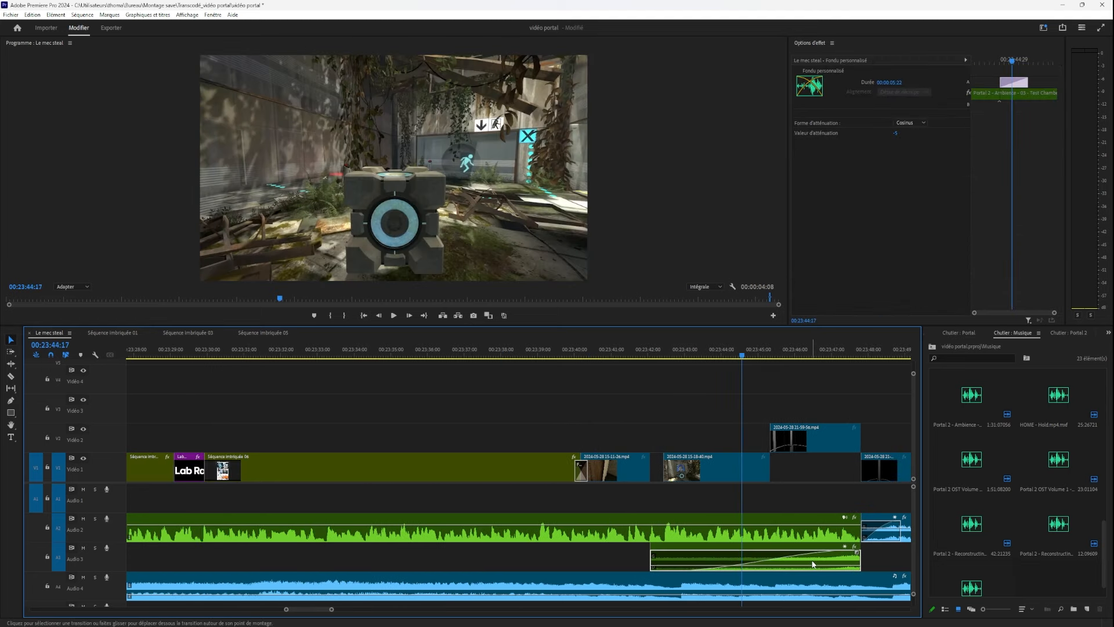
click(834, 552)
key(space)
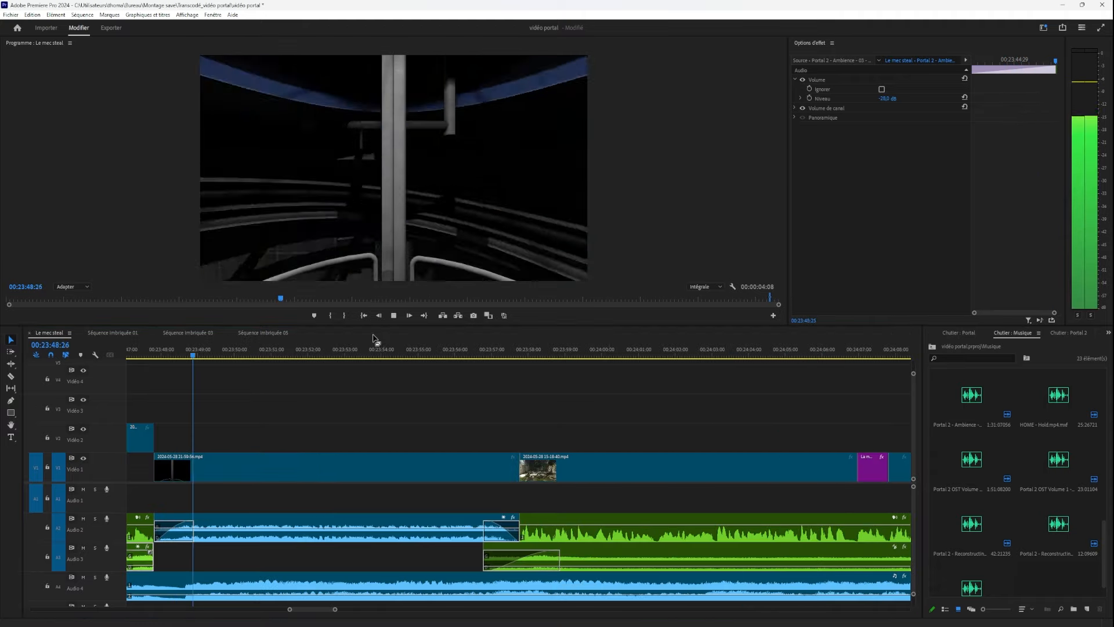
Replay the sound transition into the elevator shot near 23:48, and the one out of it from about 23:57 to 24:01:03.
drag(279, 355, 501, 420)
key(space)
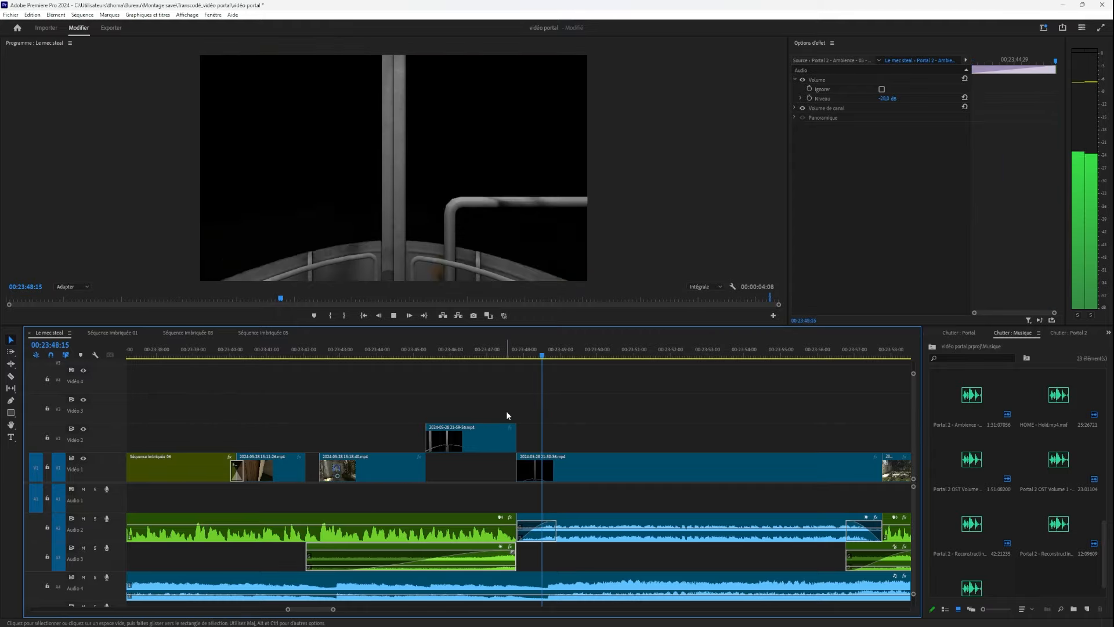
drag(471, 349, 791, 456)
key(space)
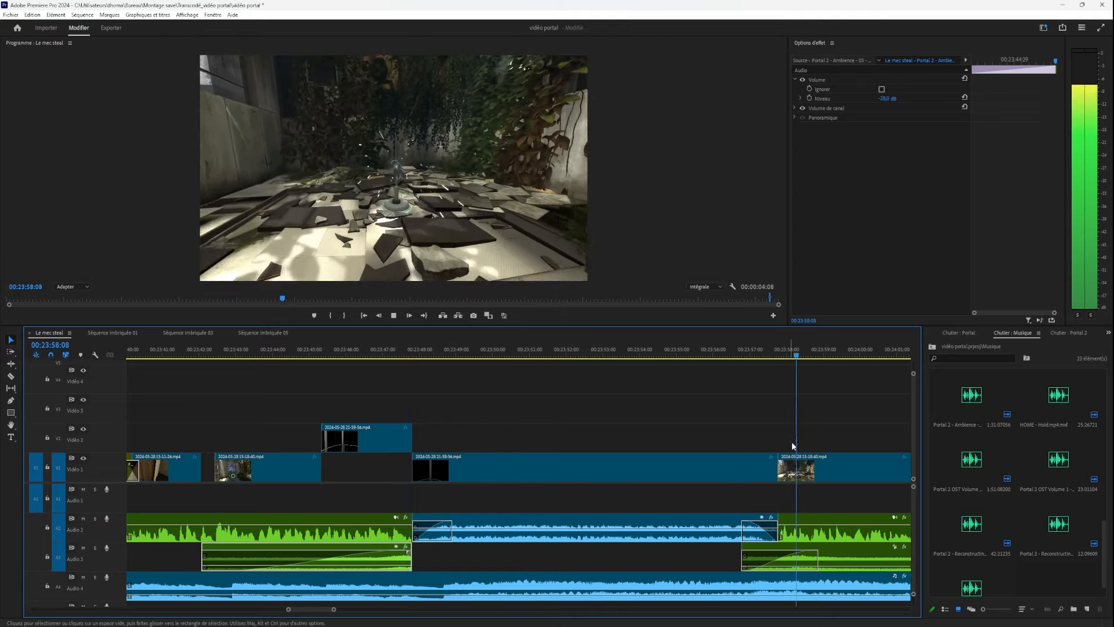
key(space)
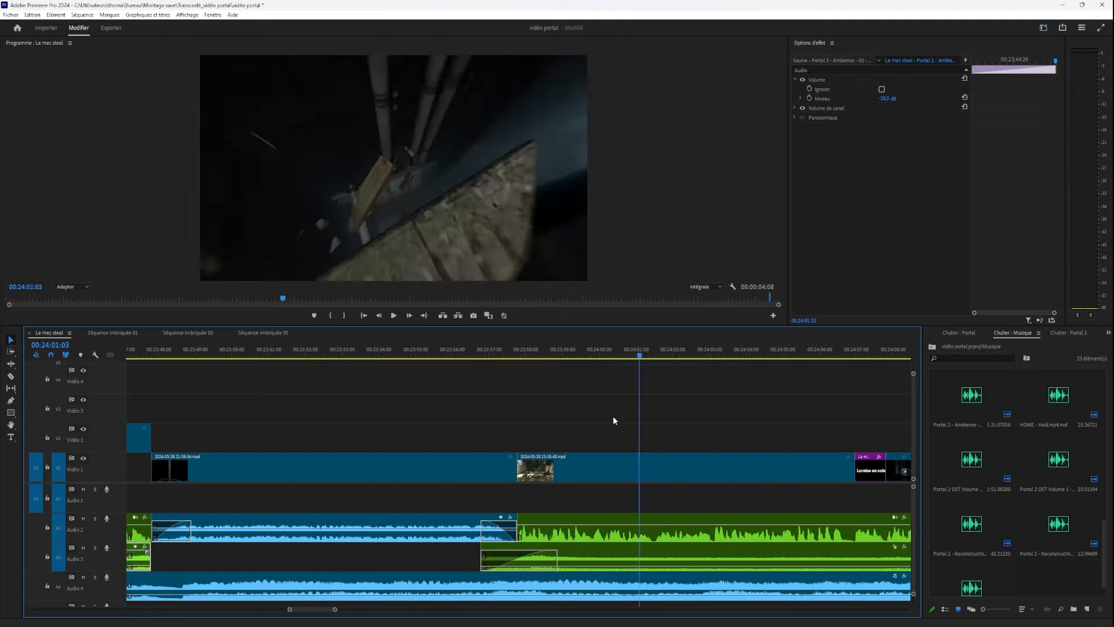
Compare playback of the falling shot without and with the Test Chamber ambience on Audio 3, returning to 23:59:05 in between.
click(618, 558)
key(space)
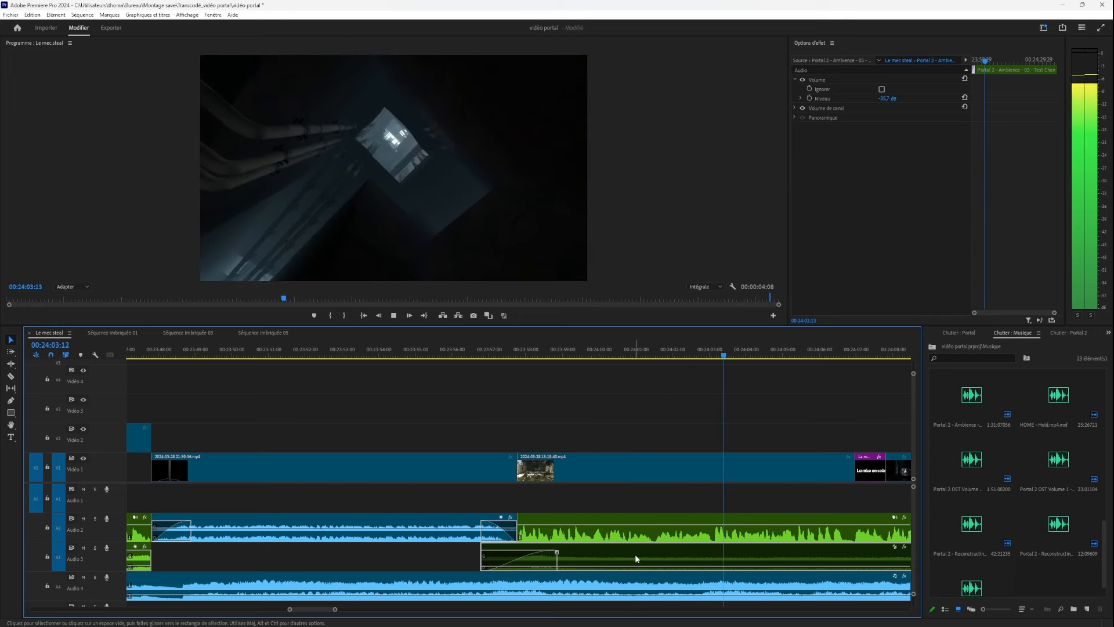
click(569, 352)
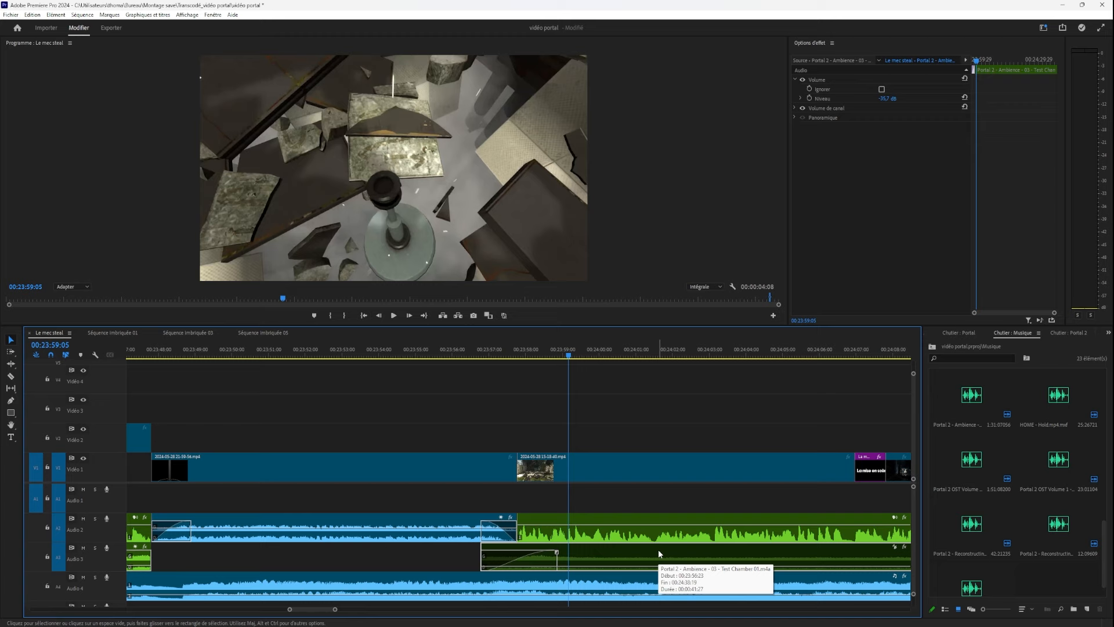
click(658, 549)
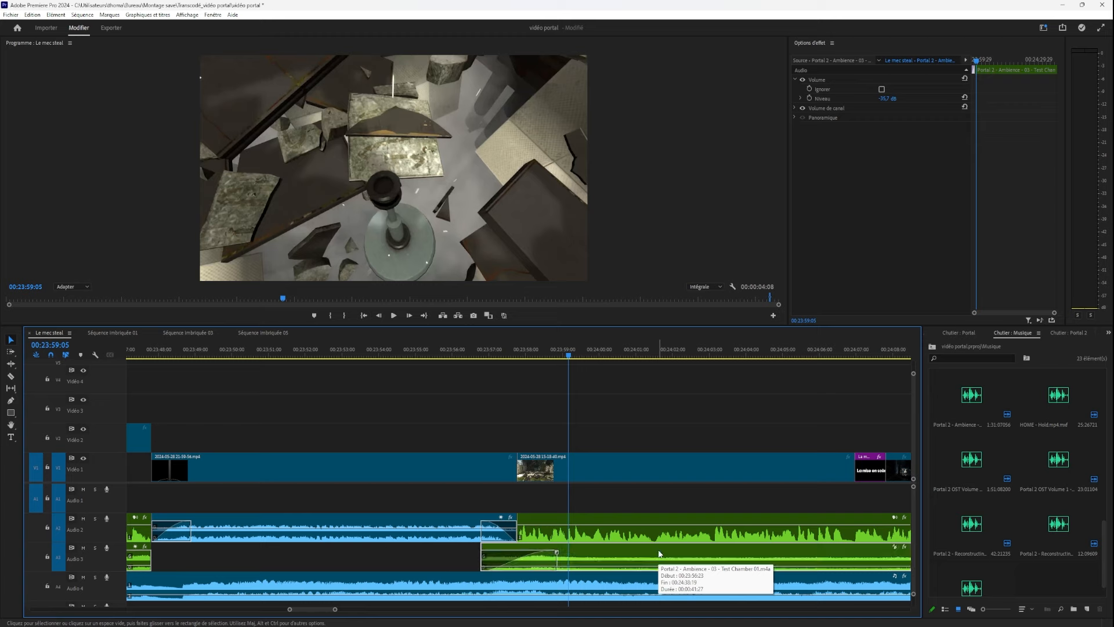
key(space)
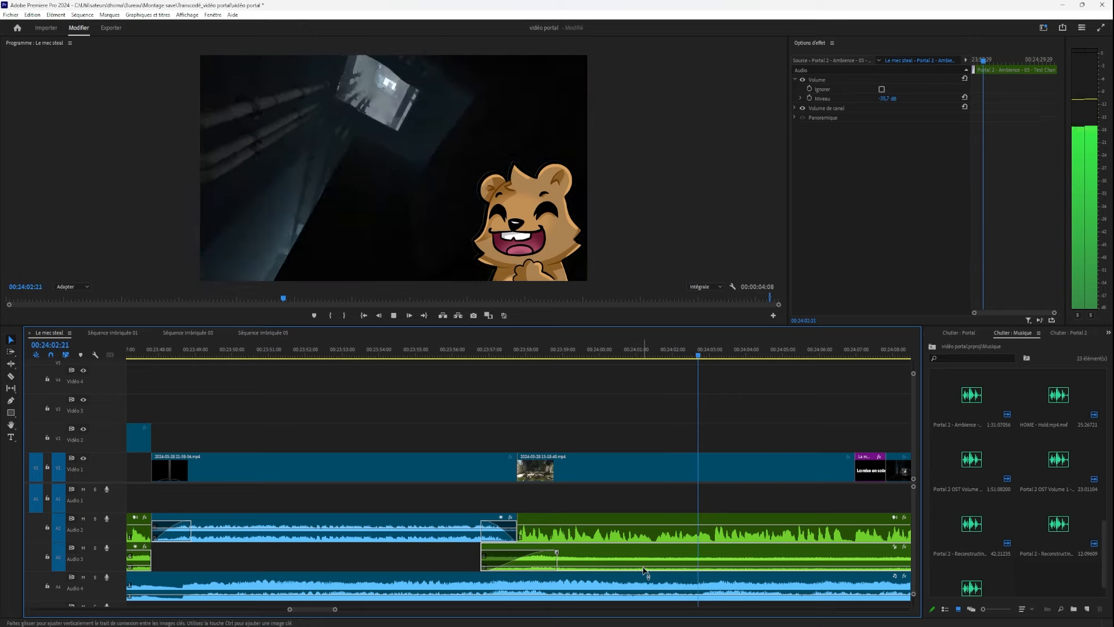
key(space)
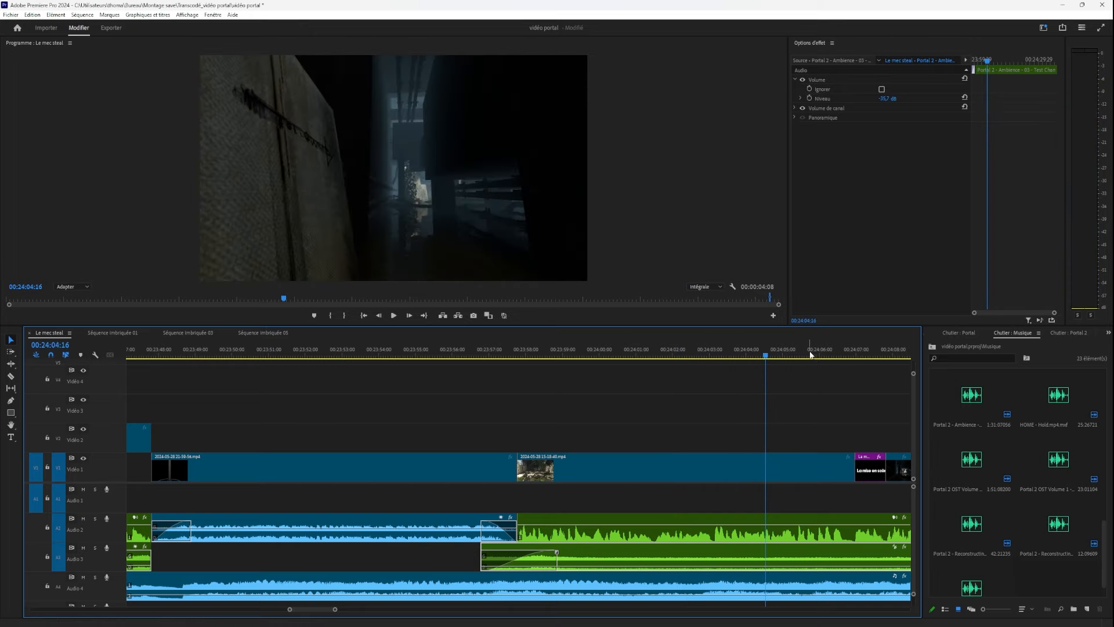
Scrub ahead to 25:21:17, select the Audio 3 ambience clip under the robot's scene and play from there.
drag(811, 353, 545, 463)
scroll(545, 463, down, 3)
drag(681, 354, 641, 431)
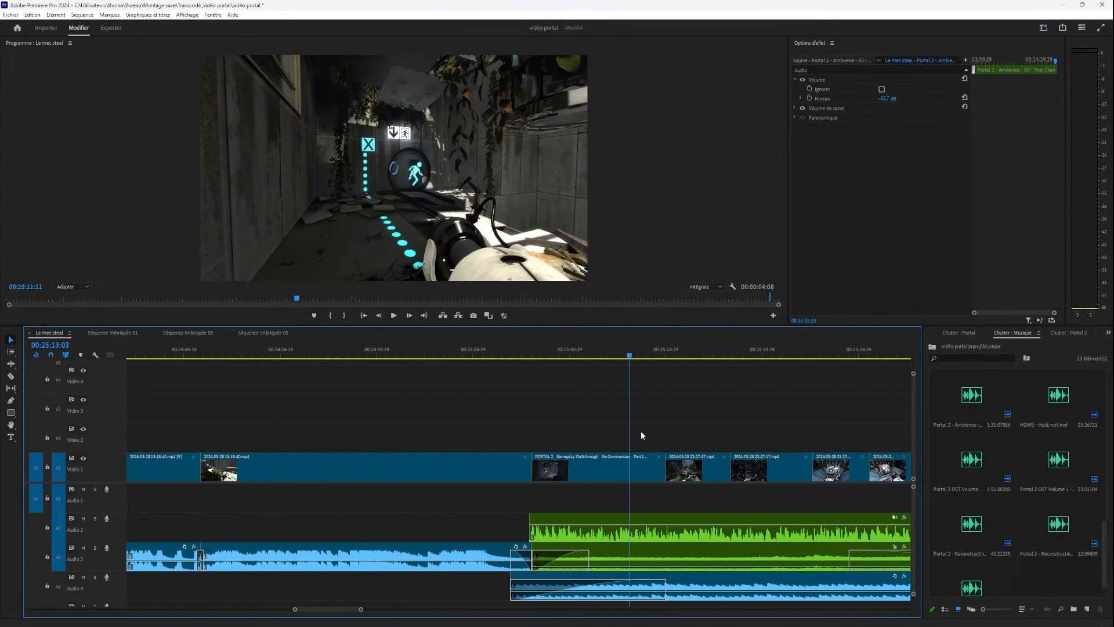
drag(960, 409, 389, 493)
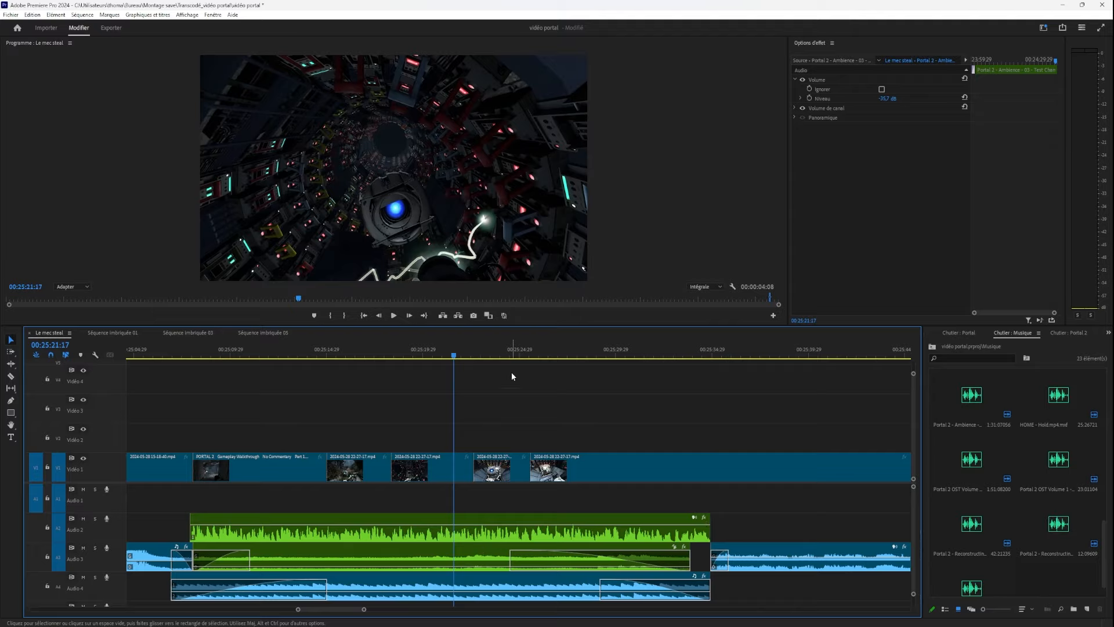
click(473, 567)
key(space)
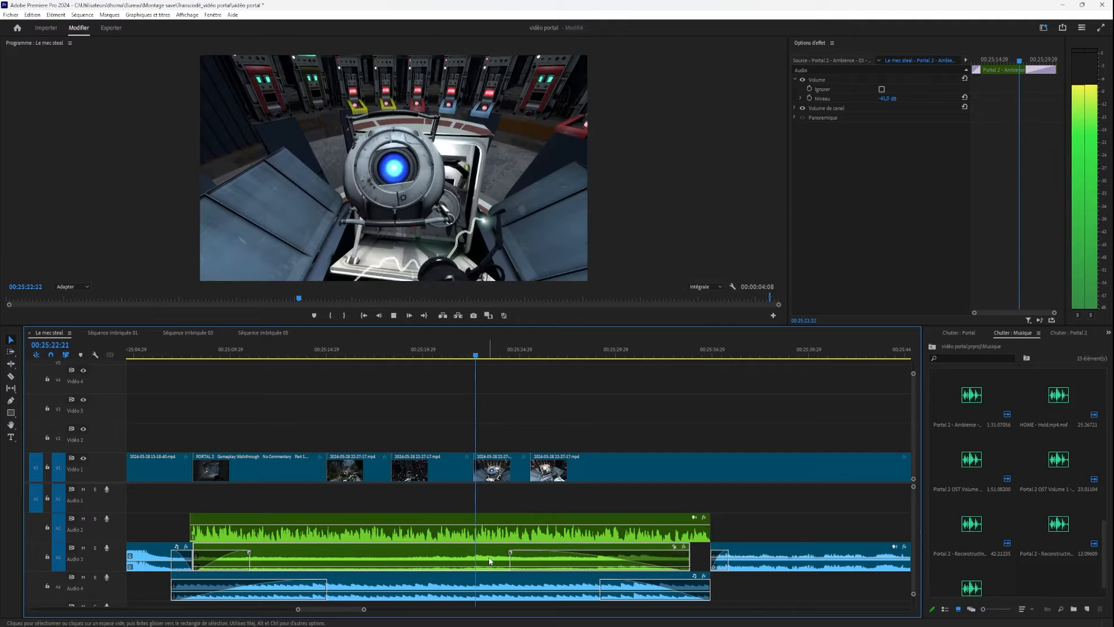
Review the cut into the dark shaft shot around 00:26:59 by scrubbing there and playing the lead-in.
key(space)
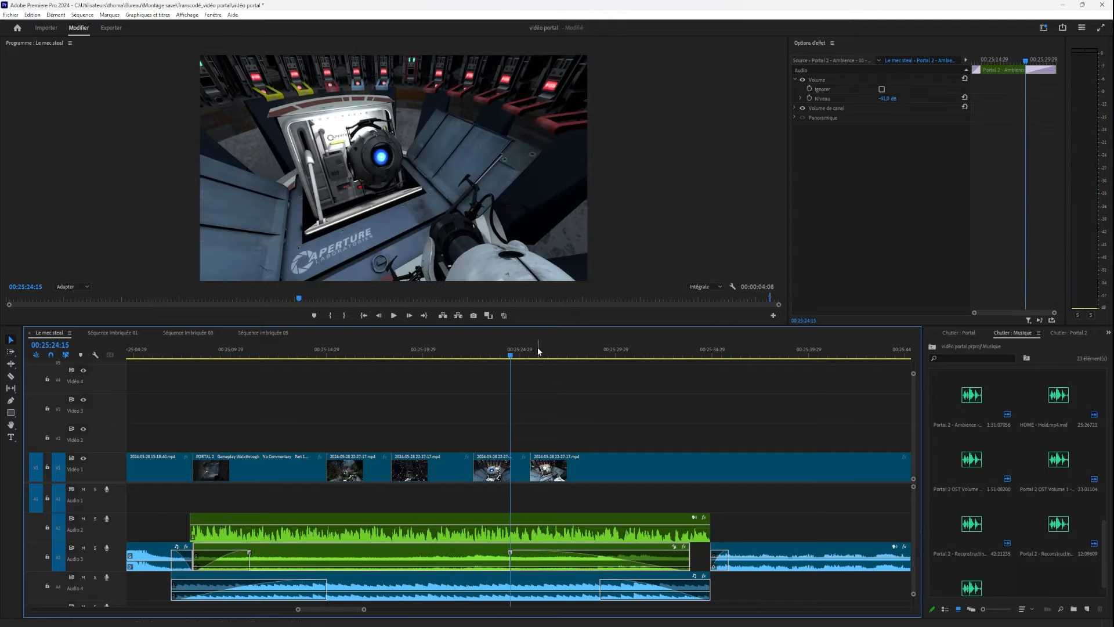
drag(599, 353, 503, 493)
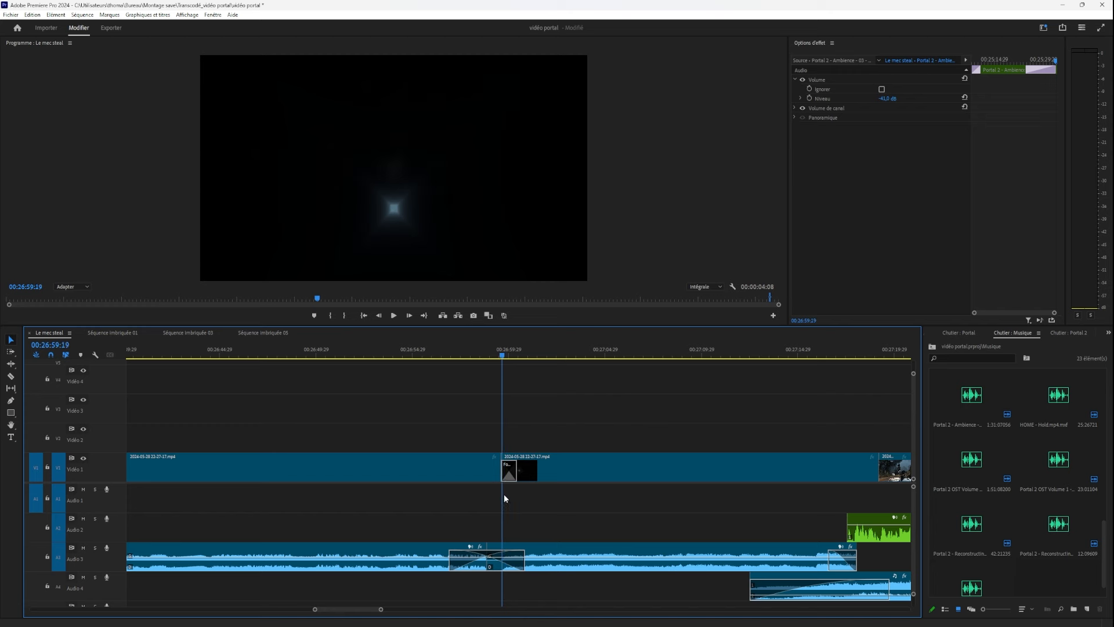
click(409, 219)
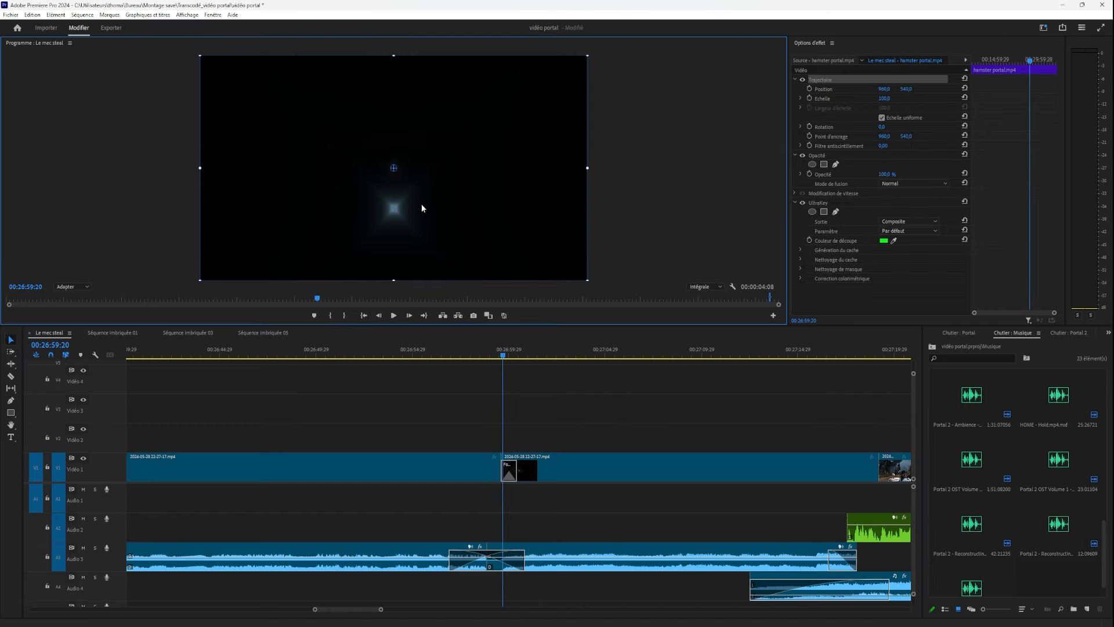
drag(421, 205, 423, 185)
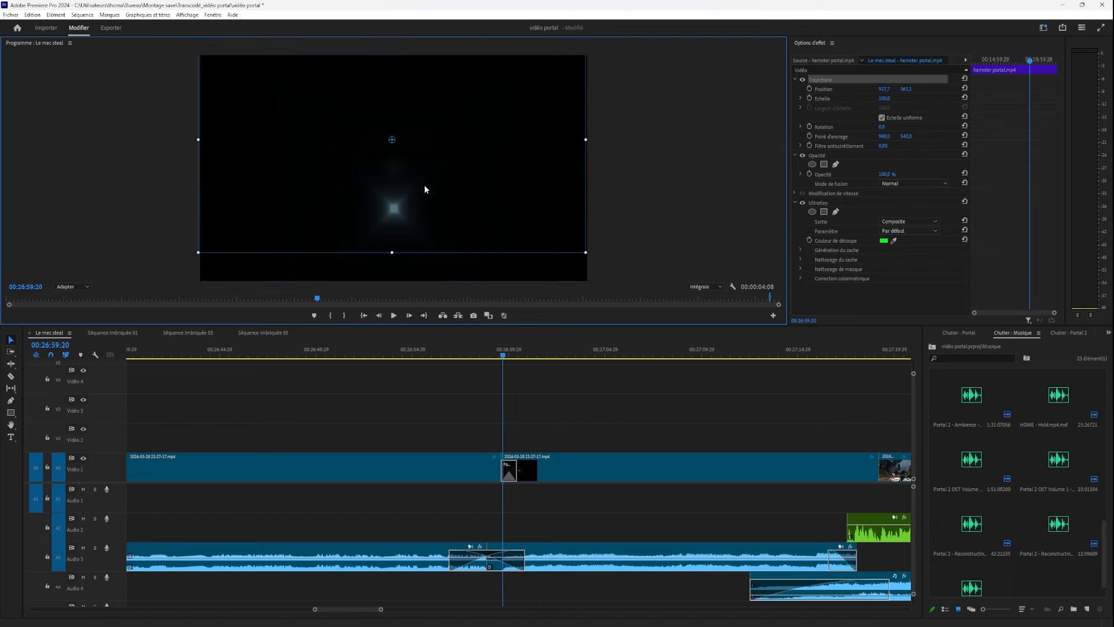
click(480, 355)
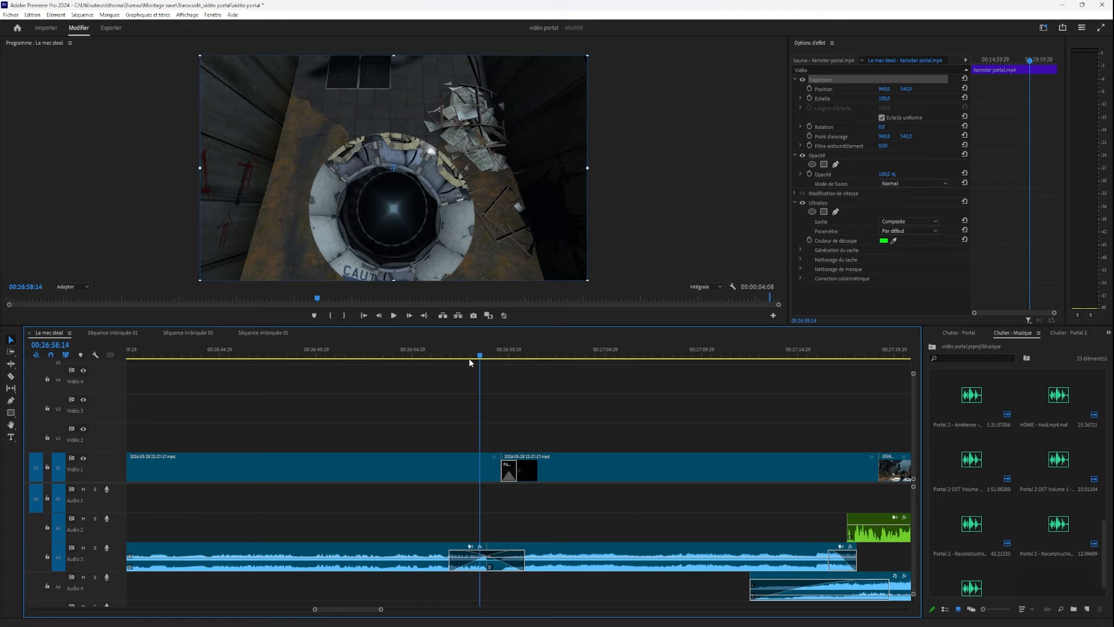
key(space)
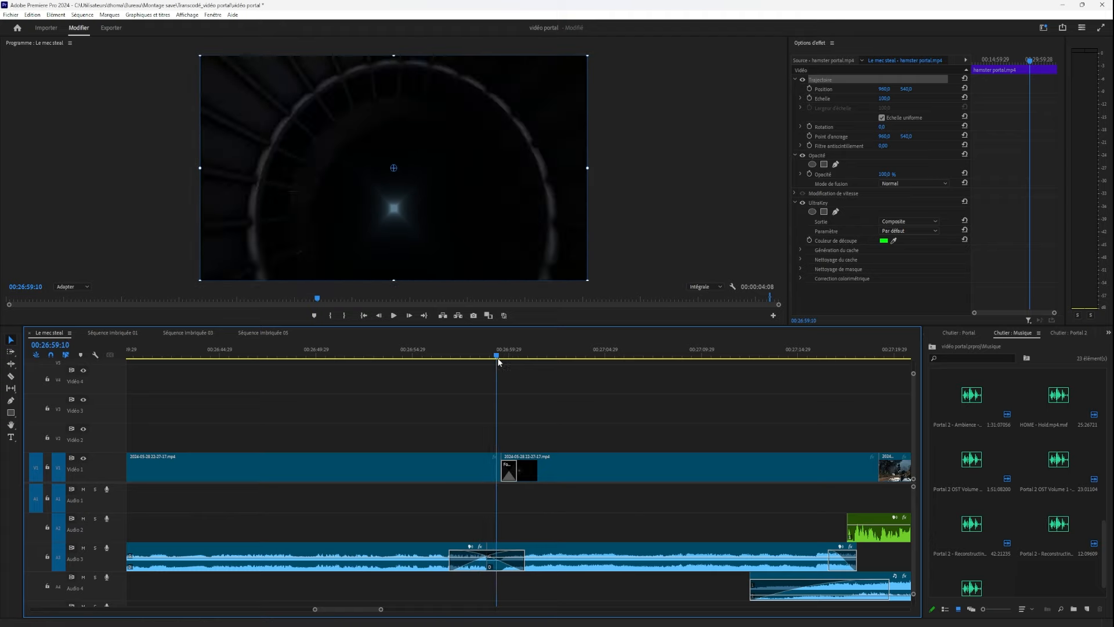
Listen to the voice-over entry near 00:27:18 and inspect the volume level of the HOME - Hold music clip on Audio 4.
drag(497, 356, 419, 449)
key(space)
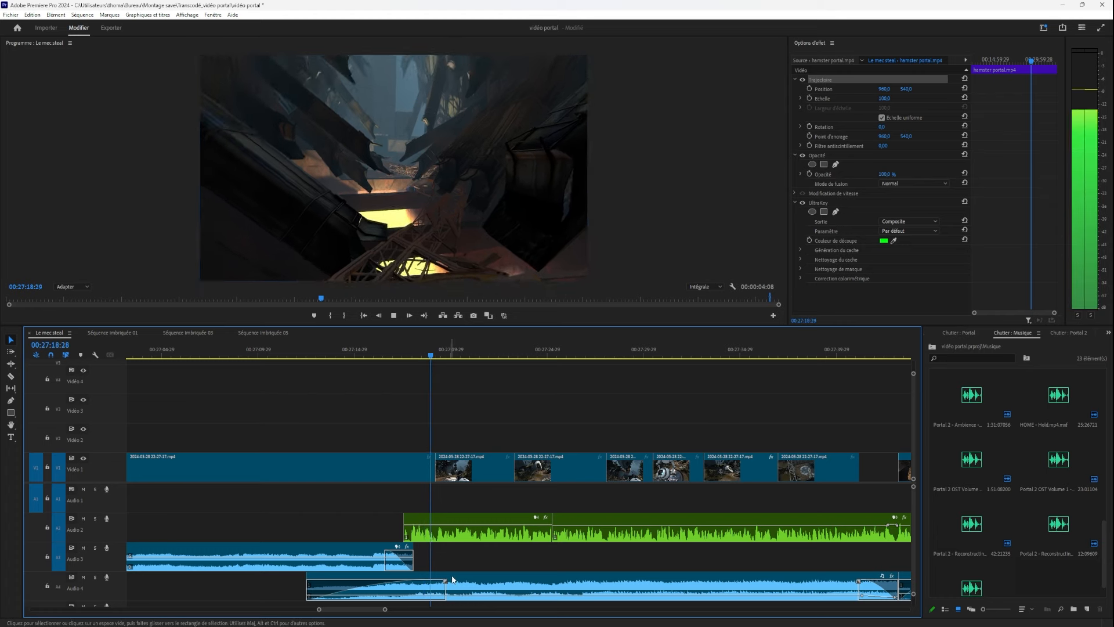
click(474, 586)
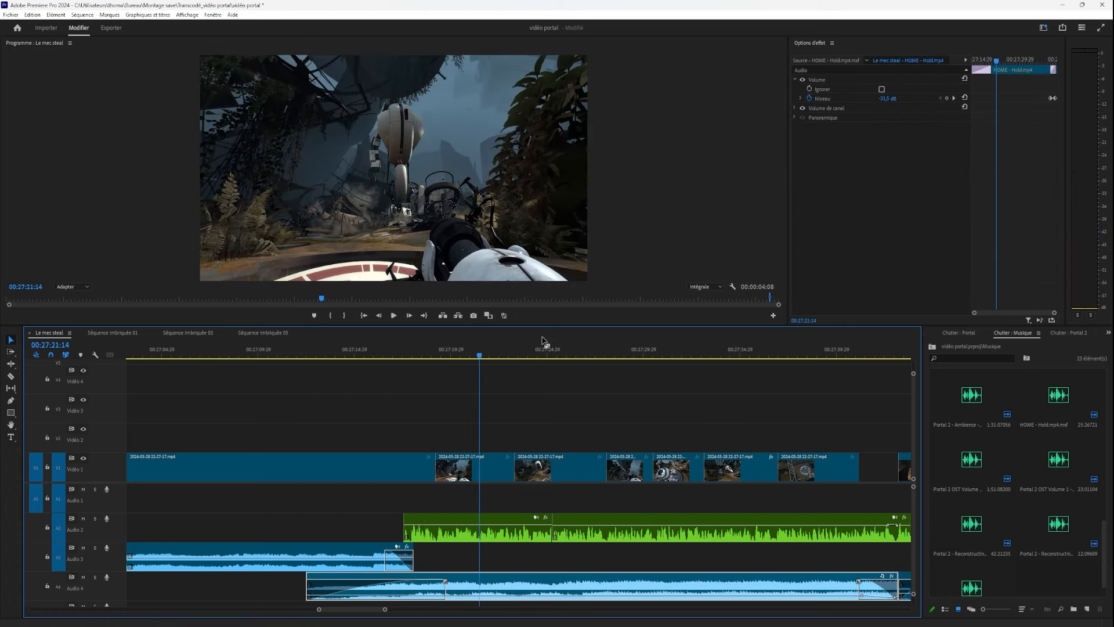
drag(566, 347, 523, 459)
scroll(494, 463, down, 5)
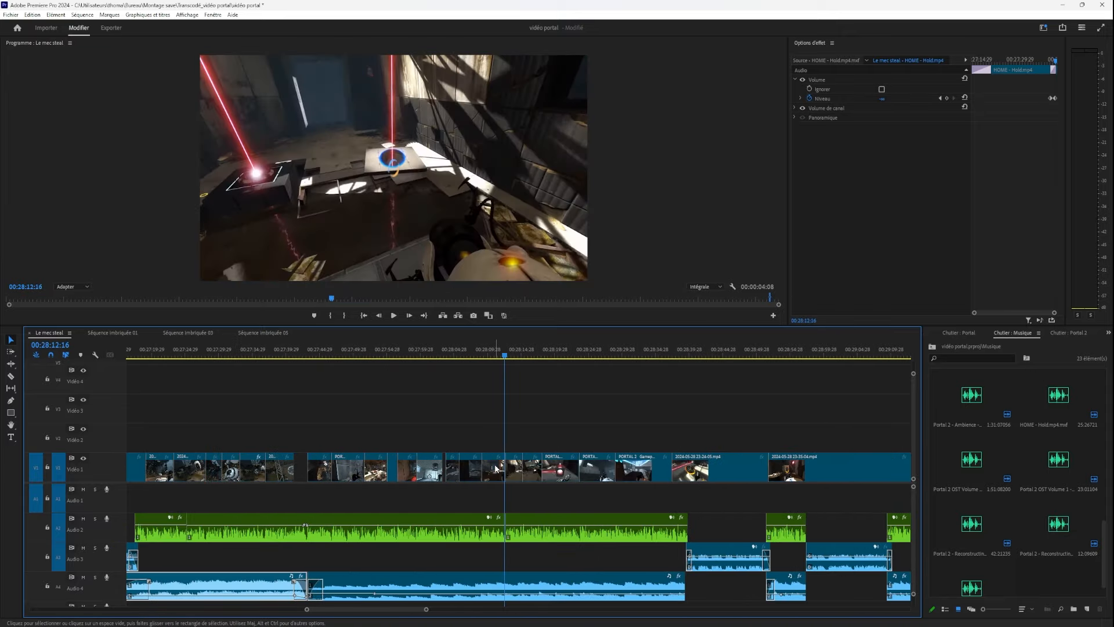
Inspect the Portal 2 OST Volume 1 music clip on Audio 4 and listen to its beginning after 00:27:40.
drag(353, 353, 373, 430)
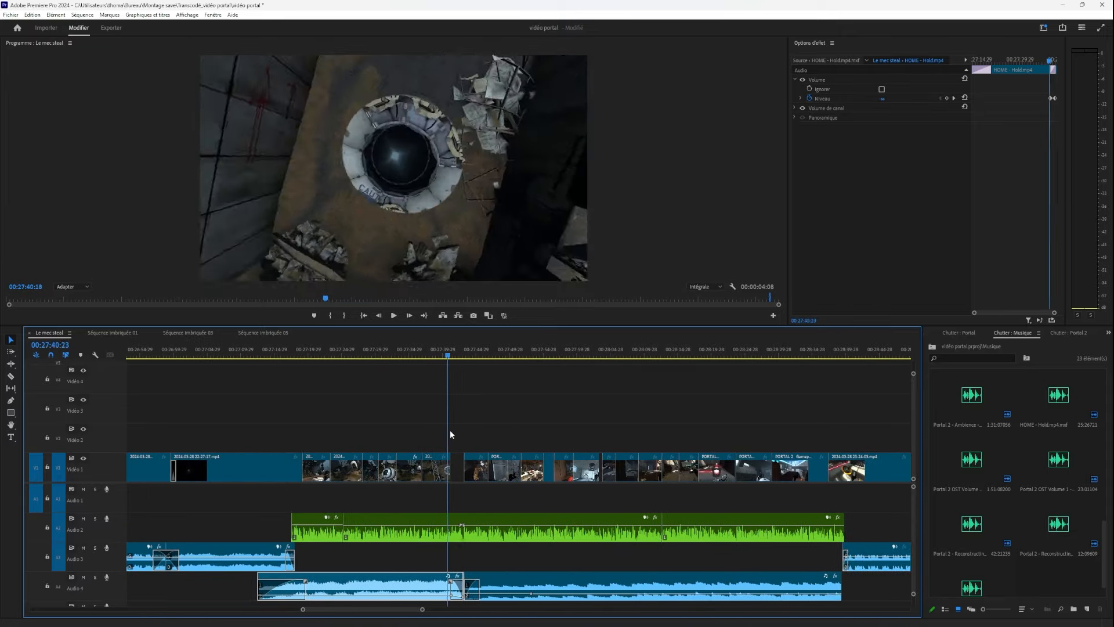
click(534, 585)
key(space)
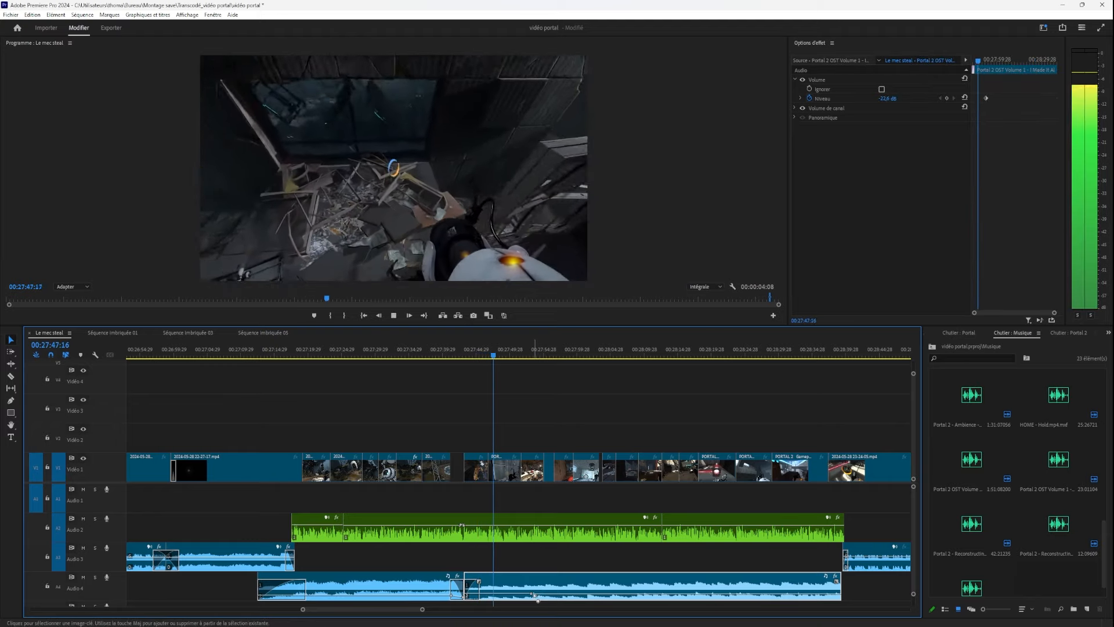
click(601, 350)
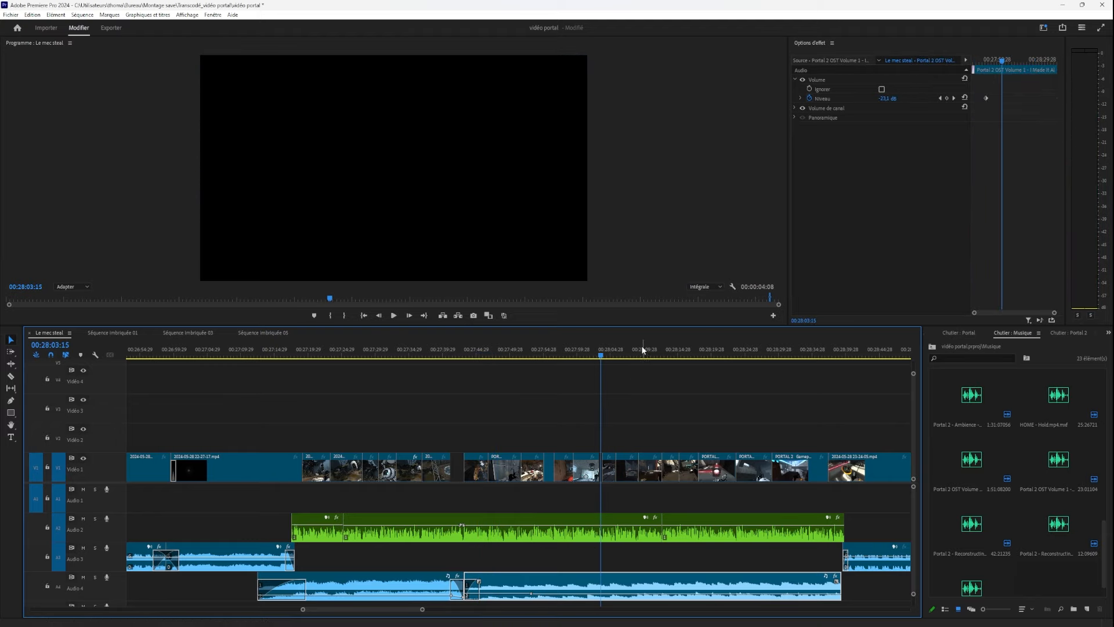
drag(544, 358, 586, 358)
scroll(573, 426, up, 2)
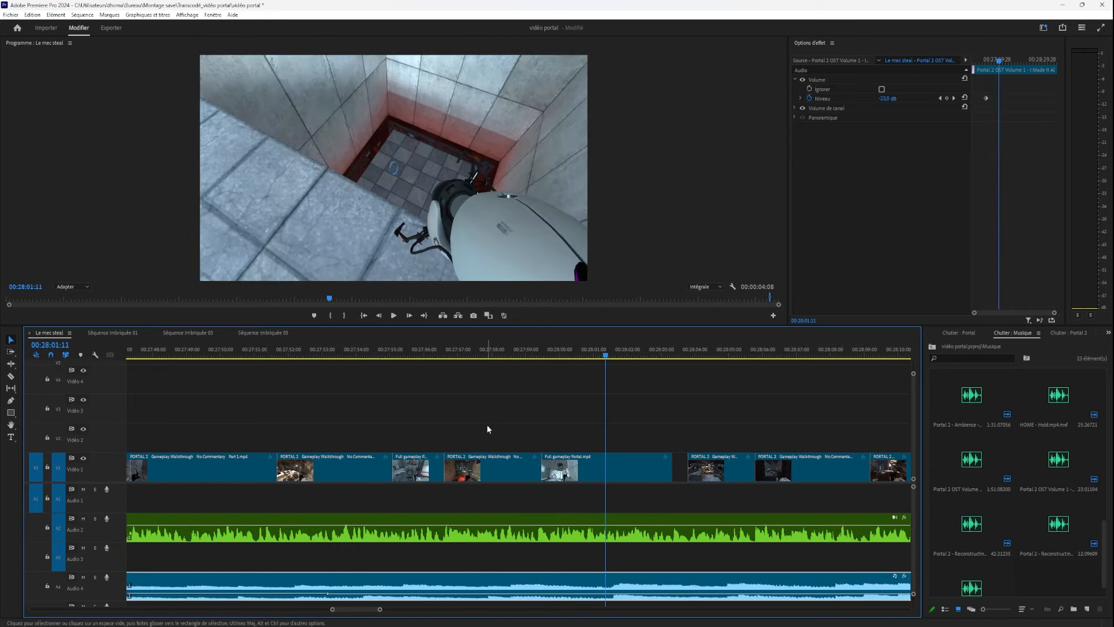
drag(462, 348, 347, 486)
scroll(739, 405, down, 2)
click(348, 475)
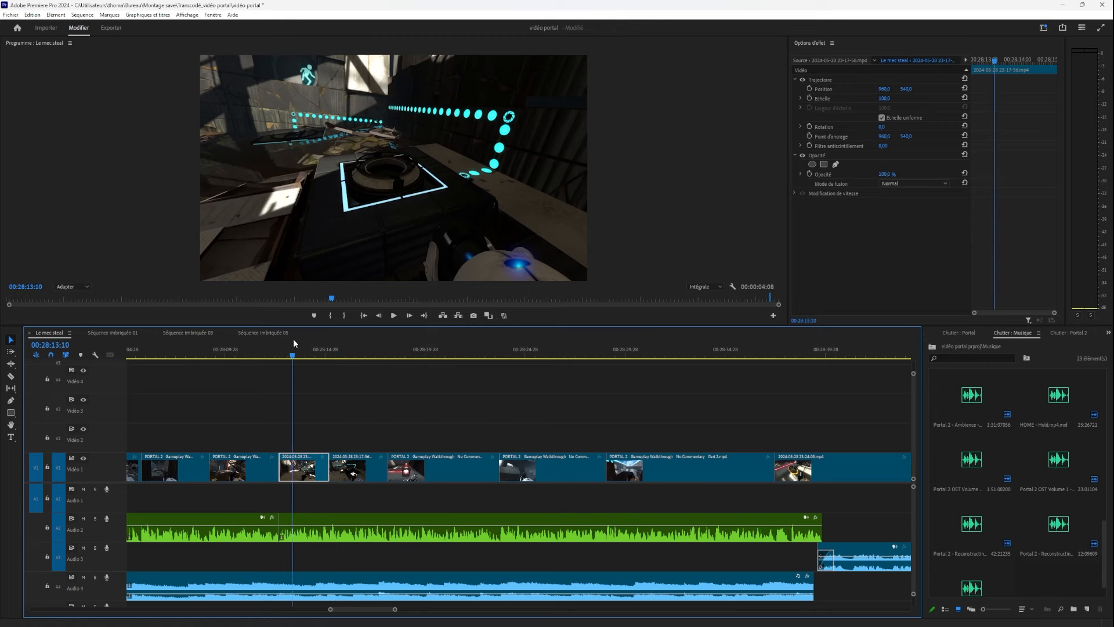
drag(294, 343, 401, 440)
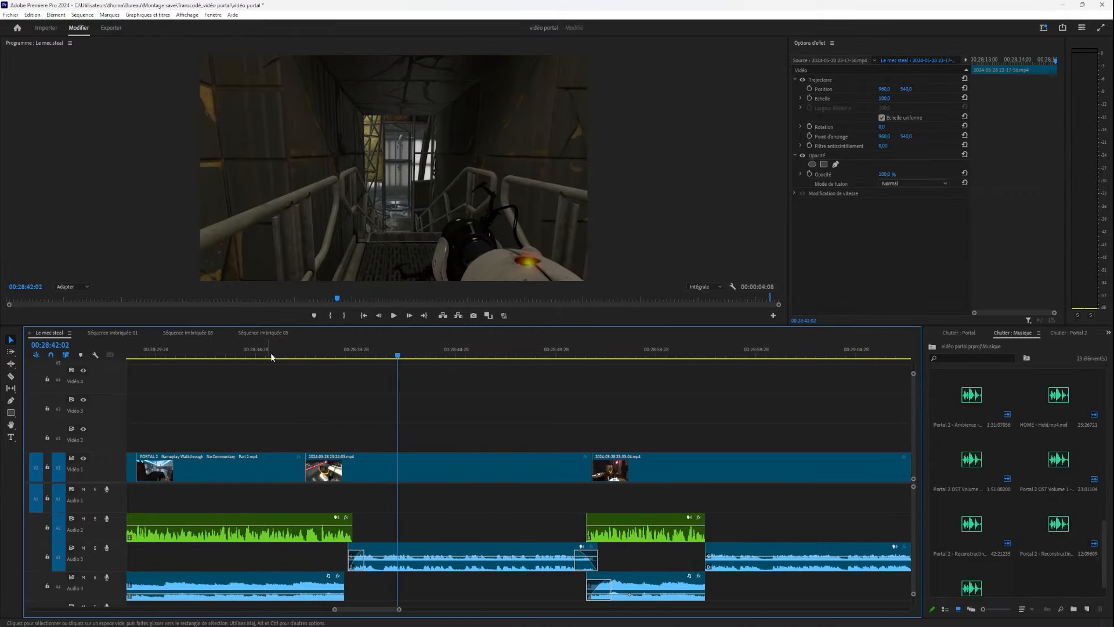
drag(271, 356, 425, 383)
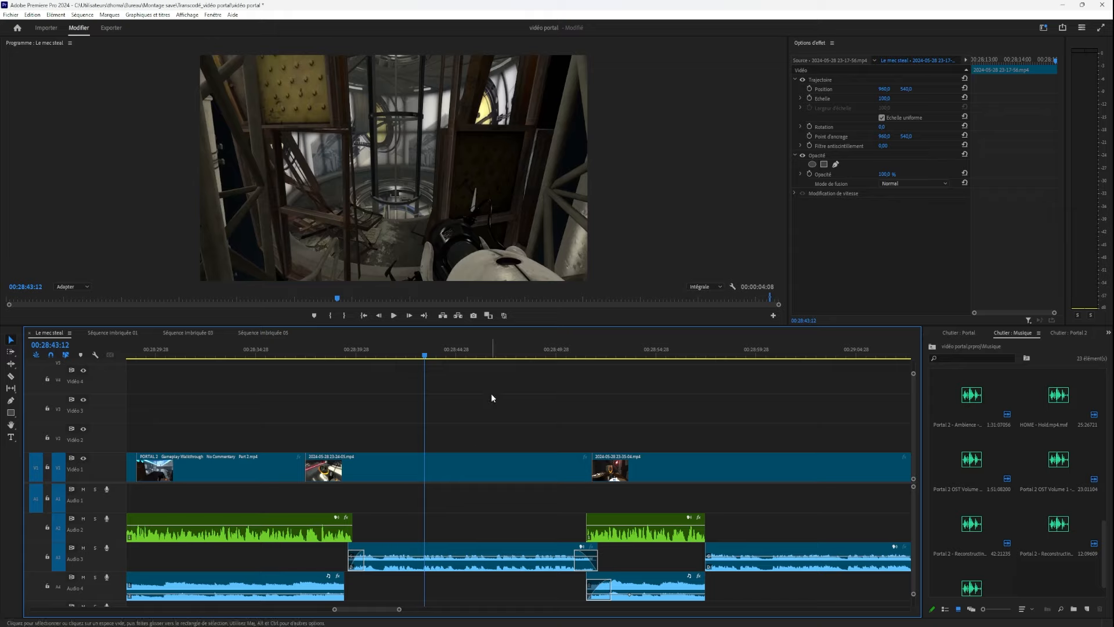
key(space)
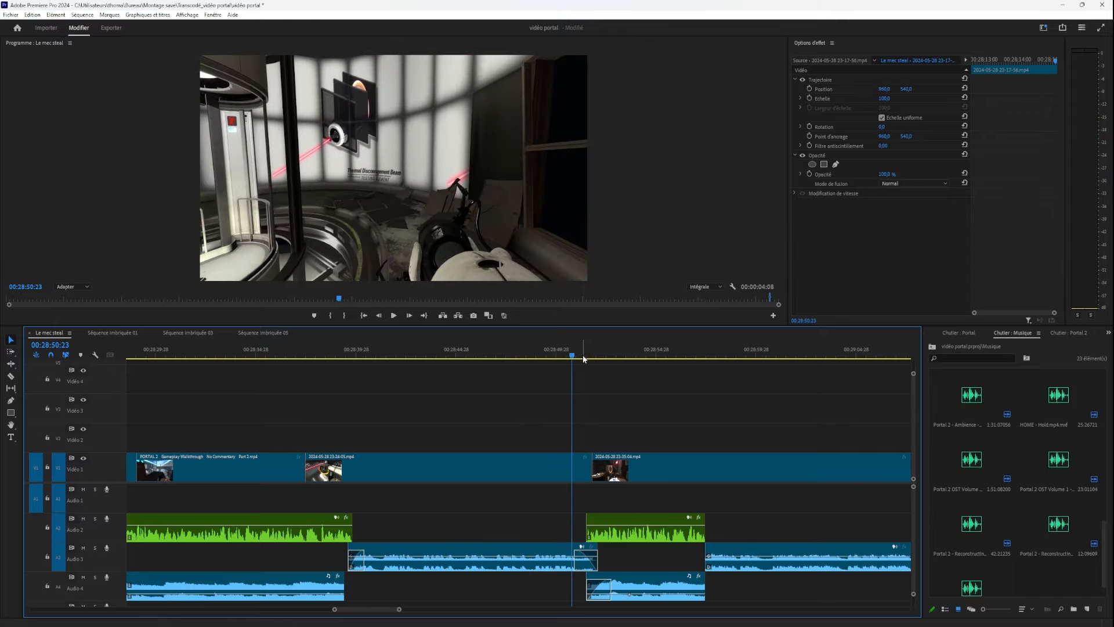
drag(585, 356, 528, 505)
drag(539, 358, 412, 395)
Listen to the game audio from about 00:29:02 to 00:29:07 and skim ahead to the scenes around 00:30:19.
key(space)
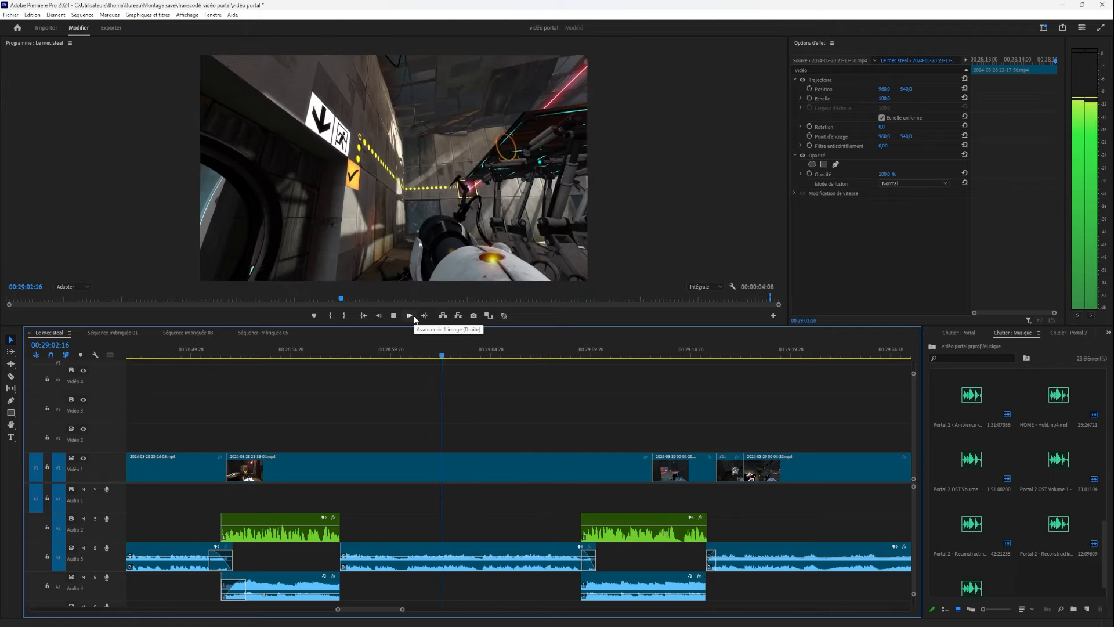
key(space)
key(space)
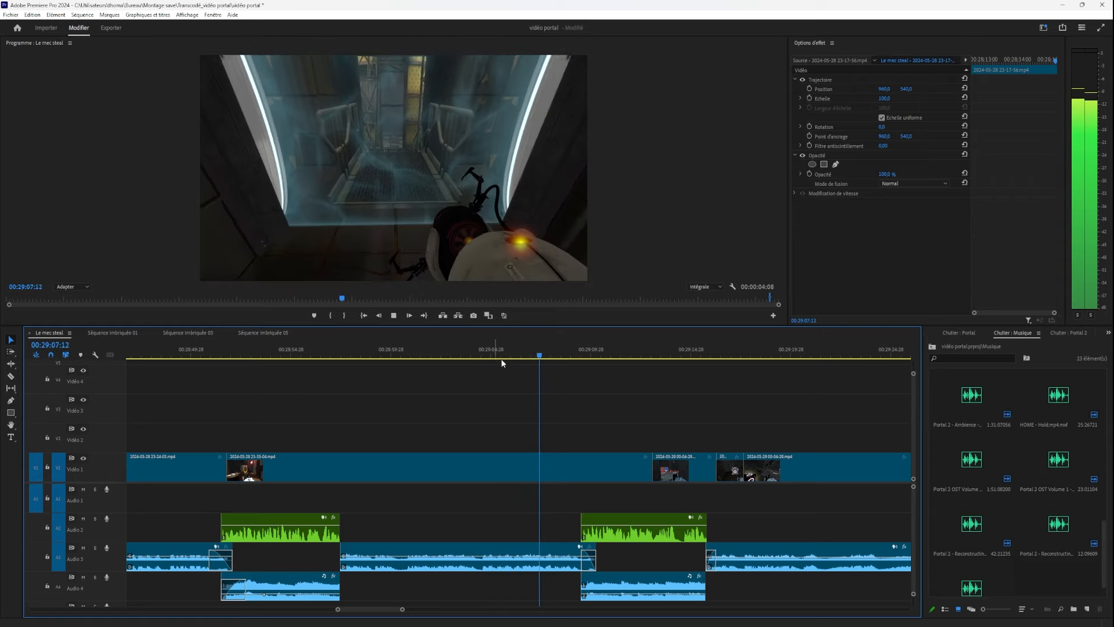
drag(565, 359, 547, 479)
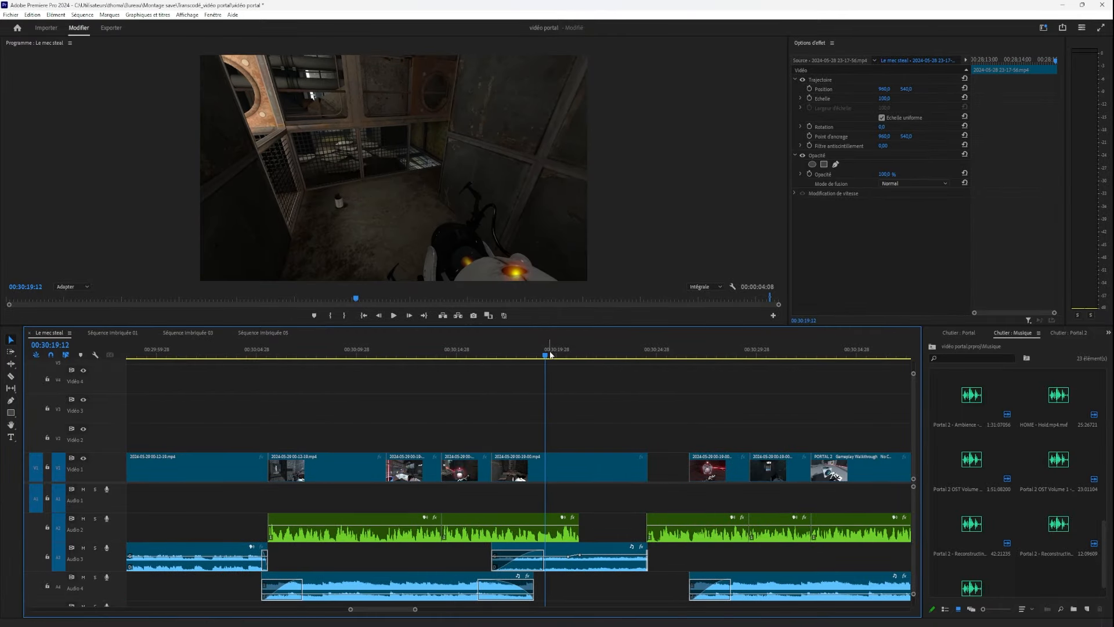
Inspect the custom fade at the start of the Audio 3 clip near 00:30:17 and listen to how it plays.
drag(551, 355, 499, 358)
scroll(486, 562, up, 3)
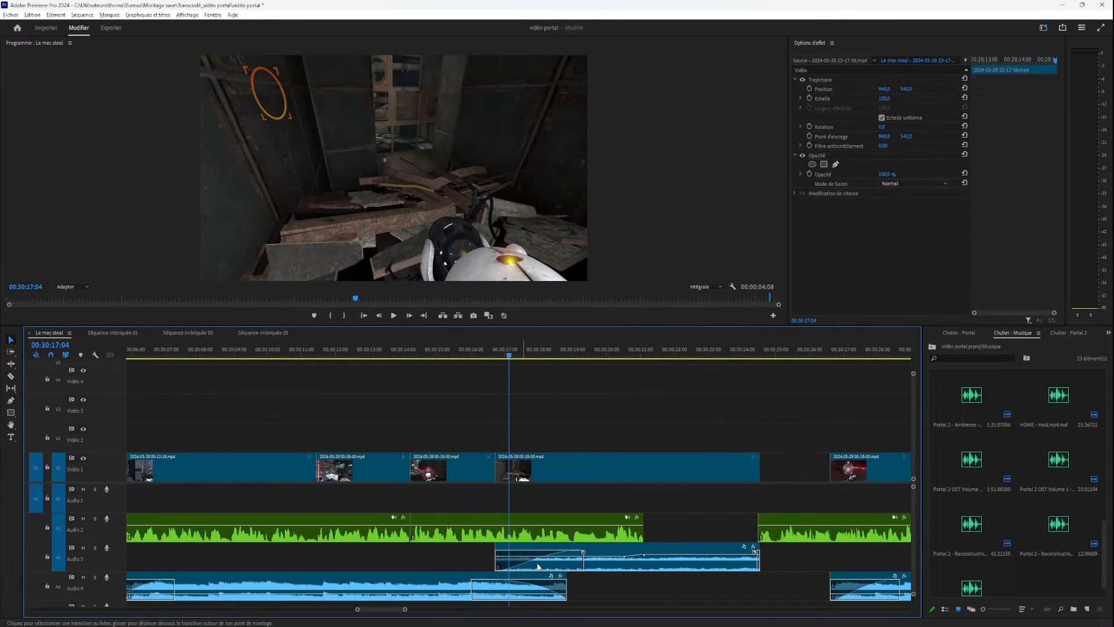
click(582, 555)
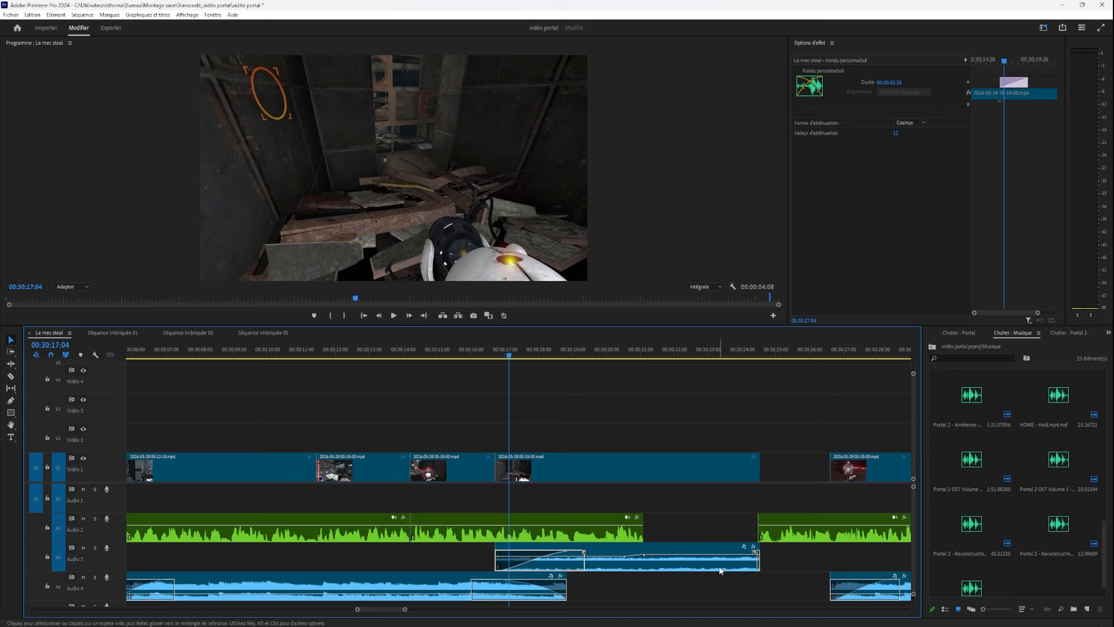
key(space)
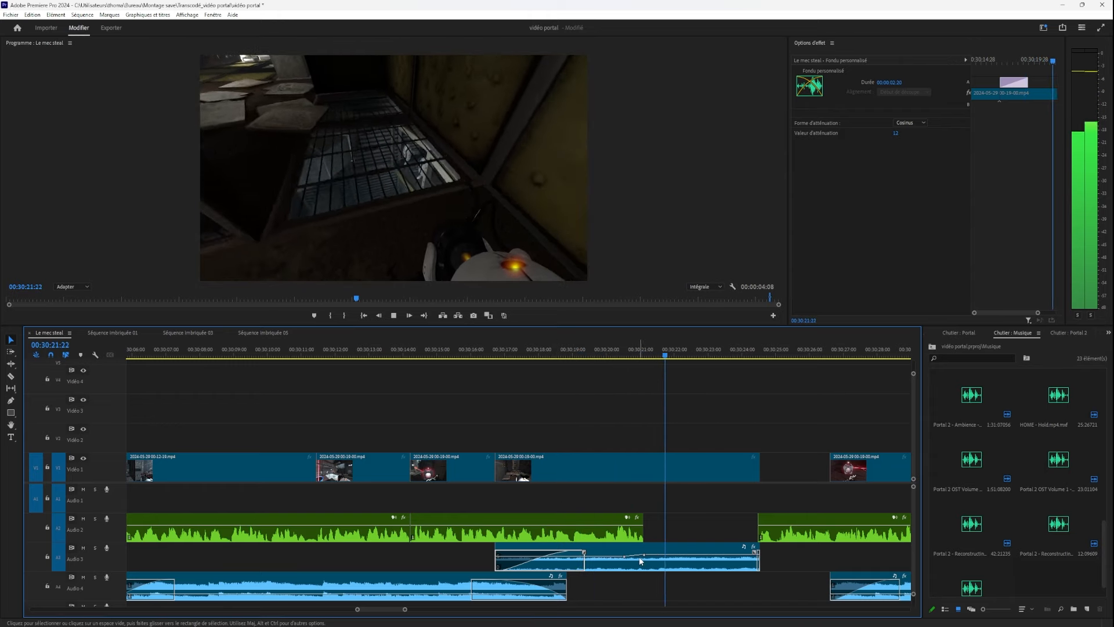
click(520, 355)
drag(525, 355, 596, 356)
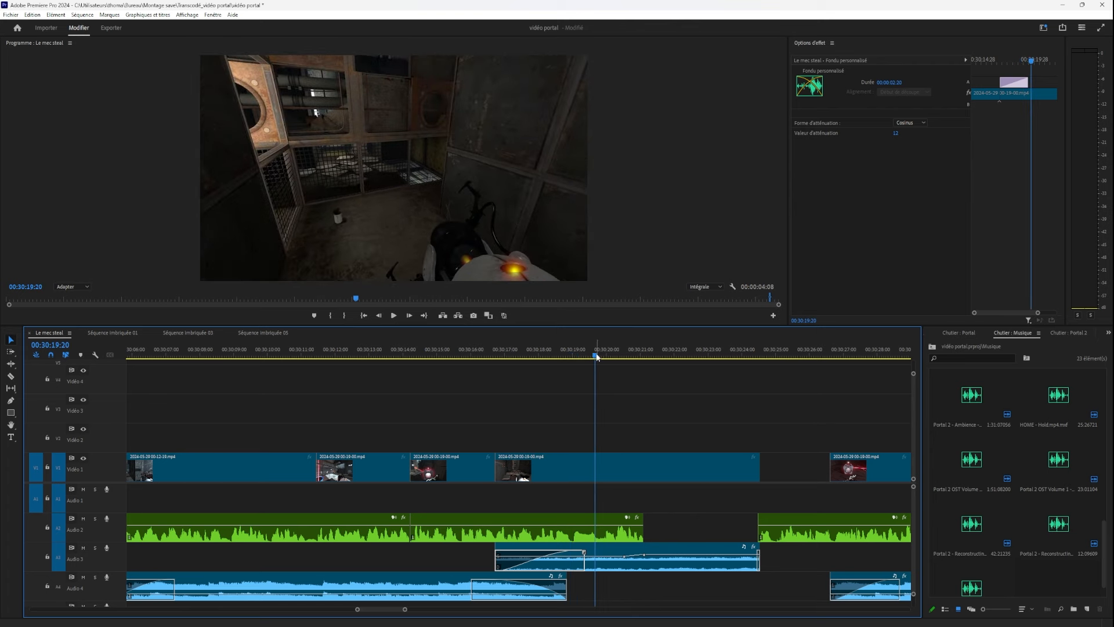
click(537, 471)
click(552, 551)
click(537, 447)
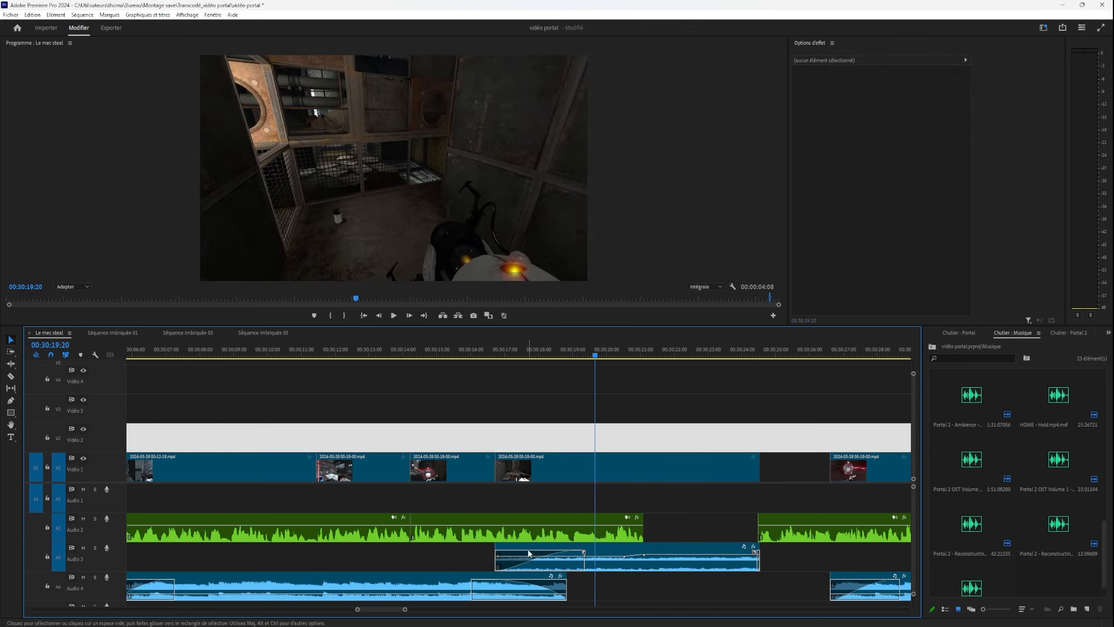
click(530, 552)
click(532, 447)
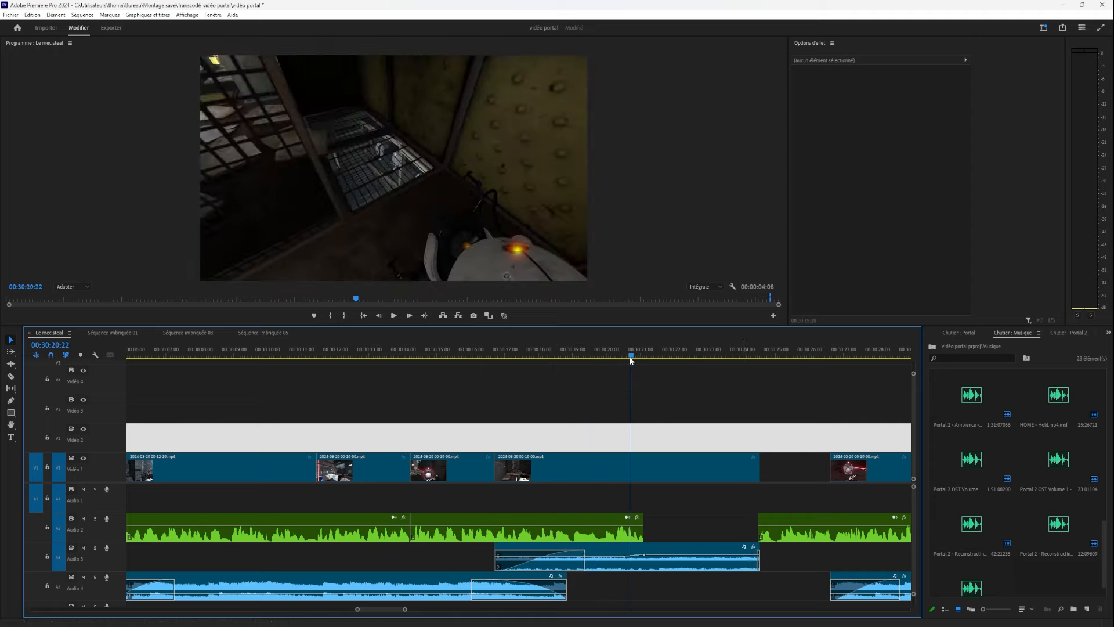
Skim through the sequence from about 00:30:20 to 00:31:21 to check the clips and audio transitions.
drag(631, 359, 671, 428)
scroll(702, 490, down, 3)
drag(737, 353, 188, 531)
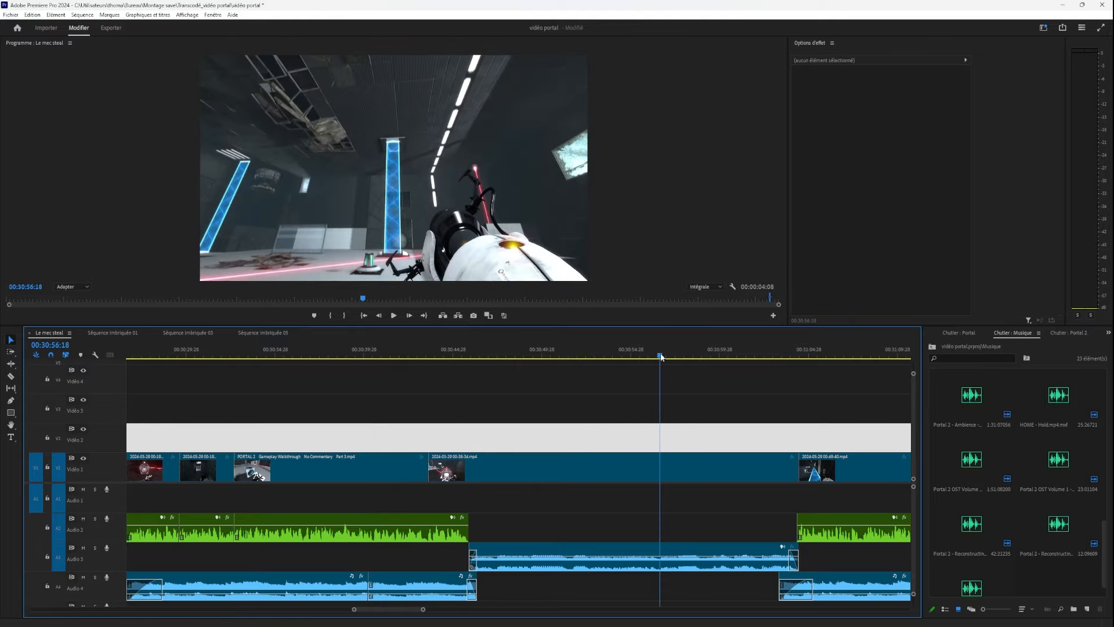
drag(918, 378, 560, 422)
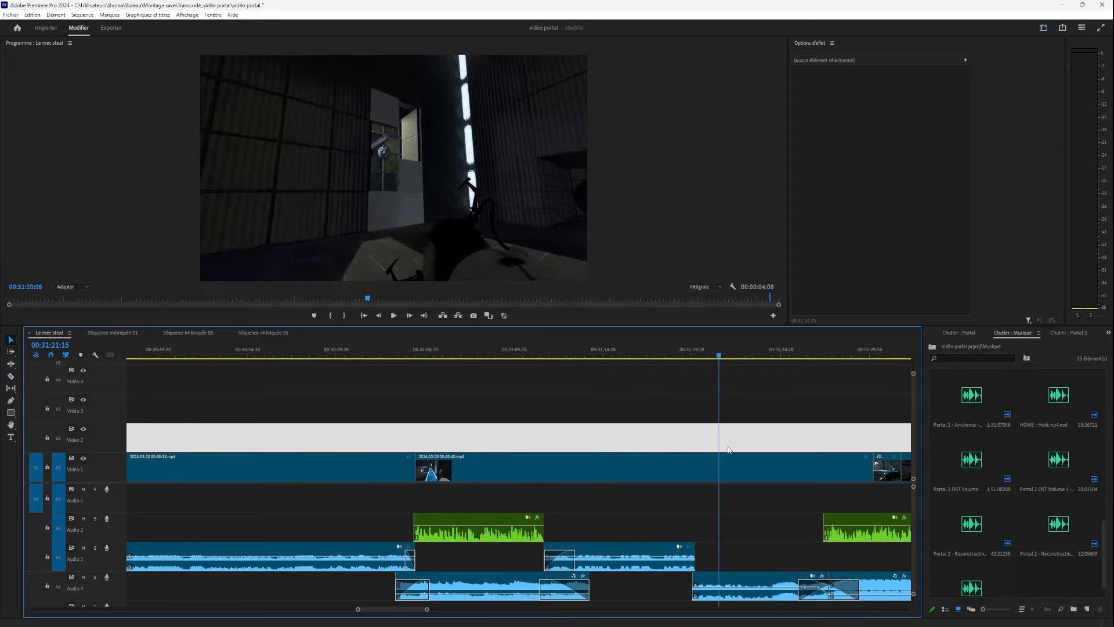
Listen to the music and voice-over entry around 00:31:04, then skim ahead to about 00:31:26.
drag(728, 449, 465, 534)
key(space)
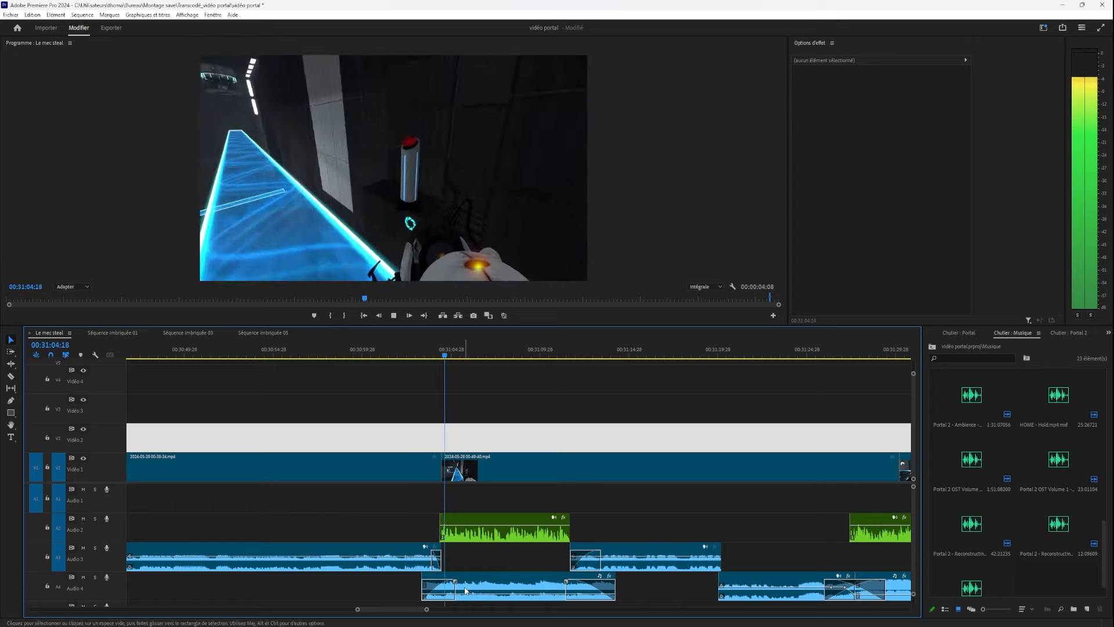
key(space)
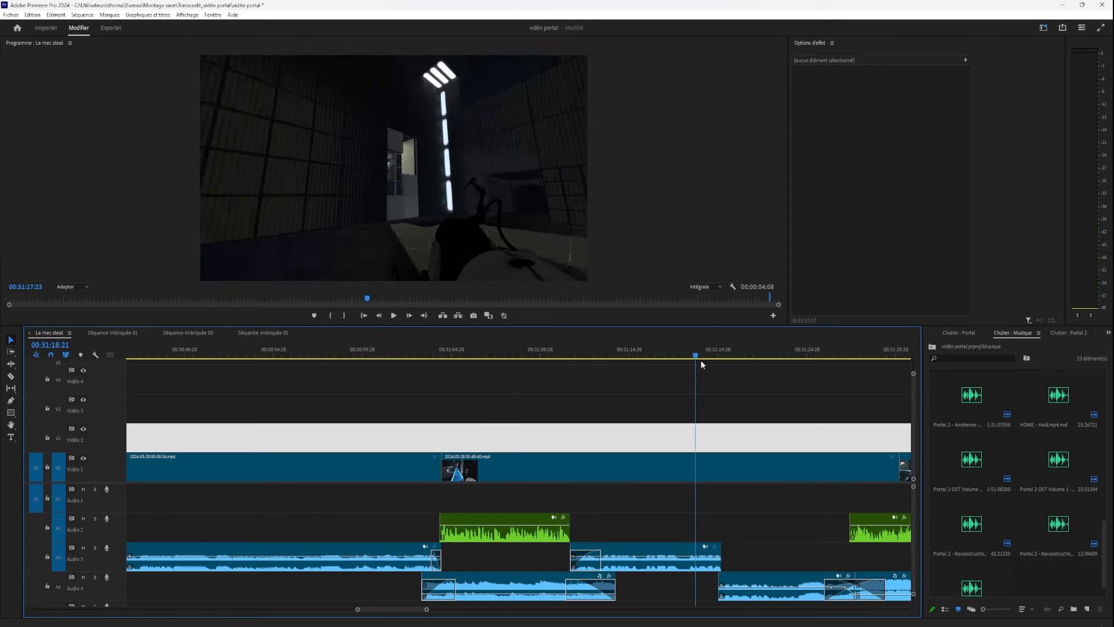
drag(700, 361, 616, 440)
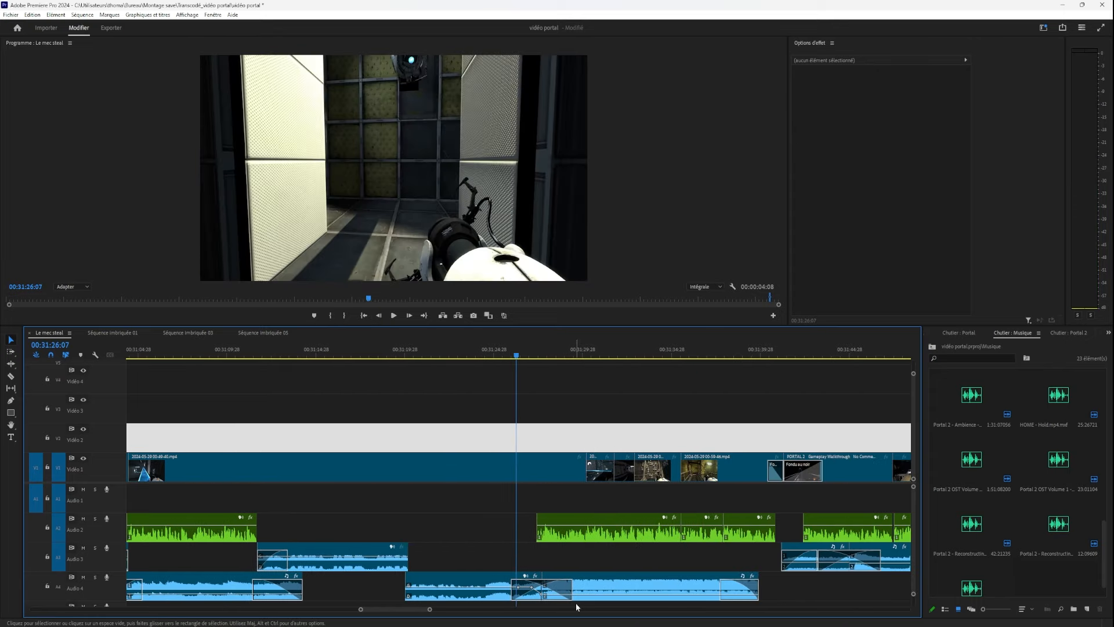
Listen to the voice-over entry from about 00:31:26 to 00:31:31 and the fade to black from about 00:31:39 to 00:31:47.
key(space)
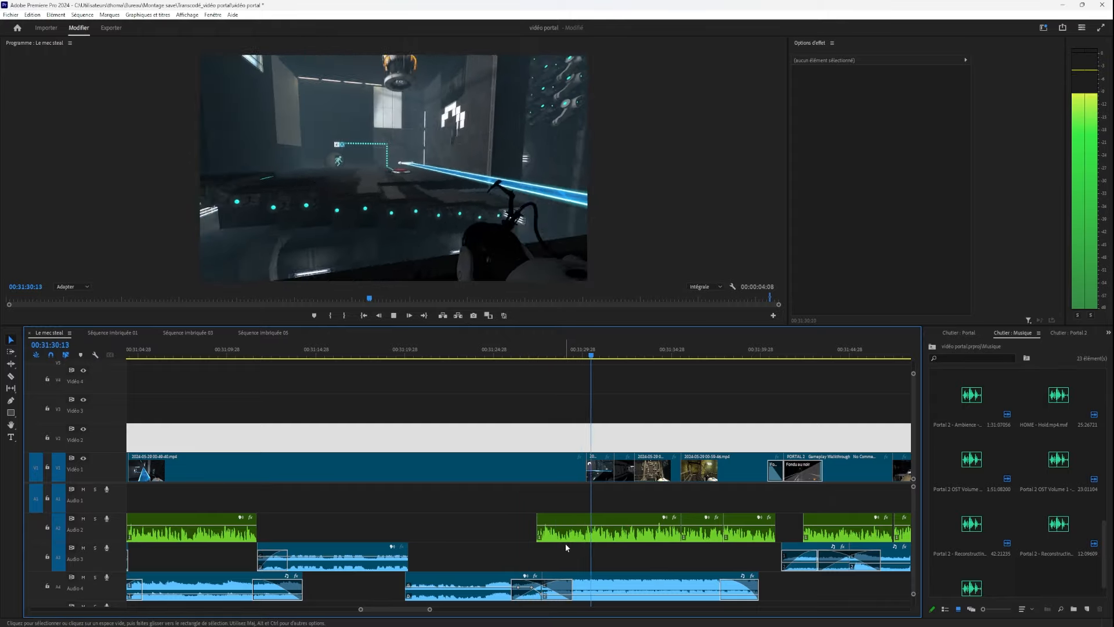
key(space)
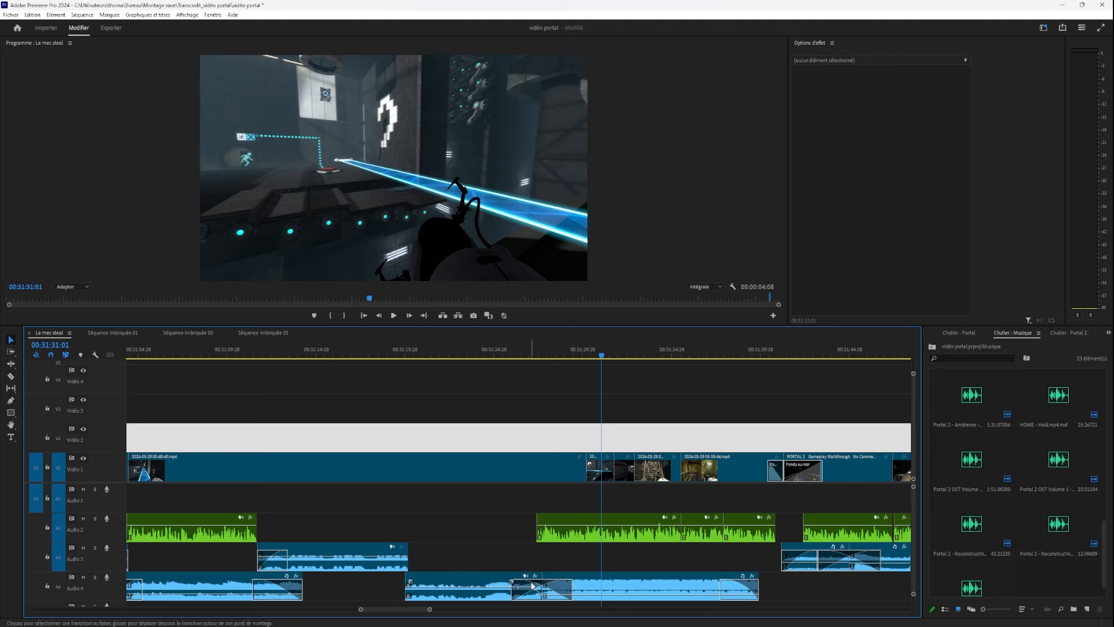
drag(718, 357, 578, 414)
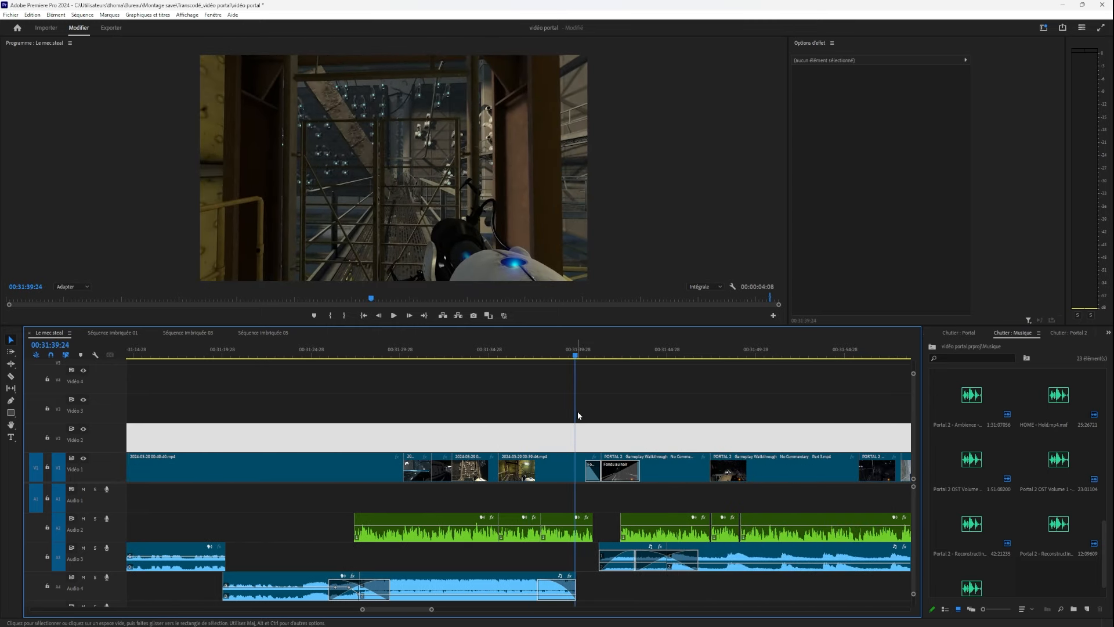
key(space)
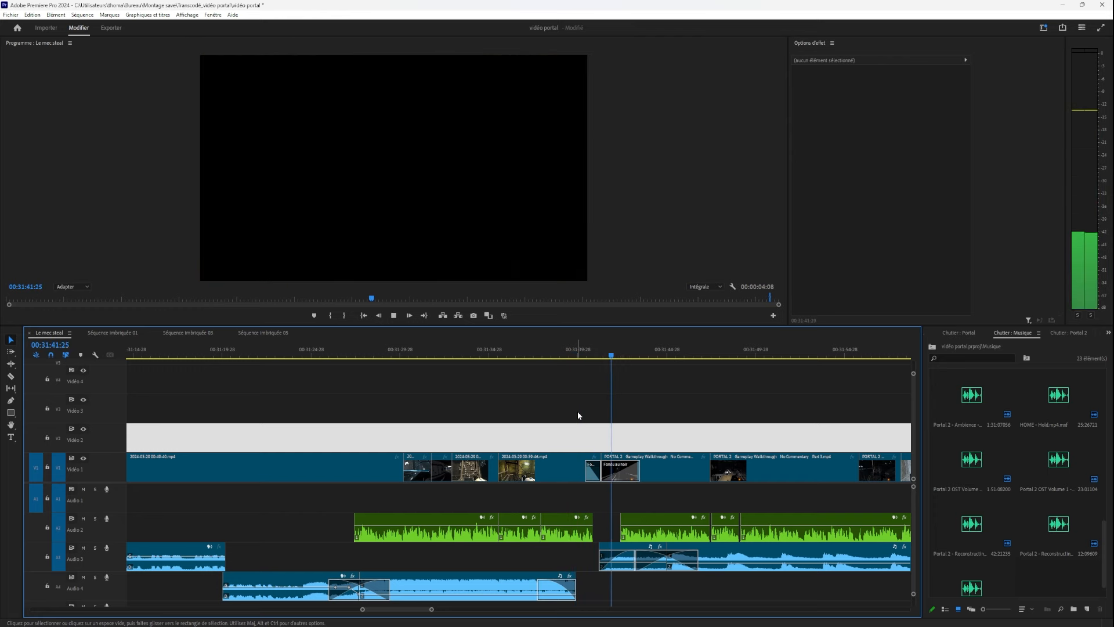
key(space)
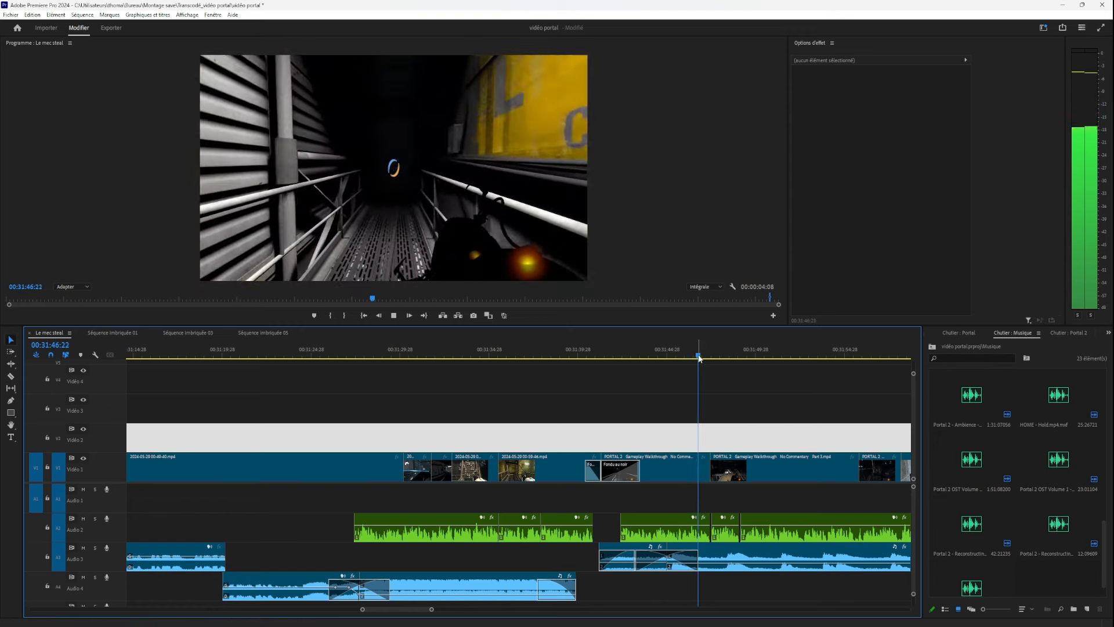
key(space)
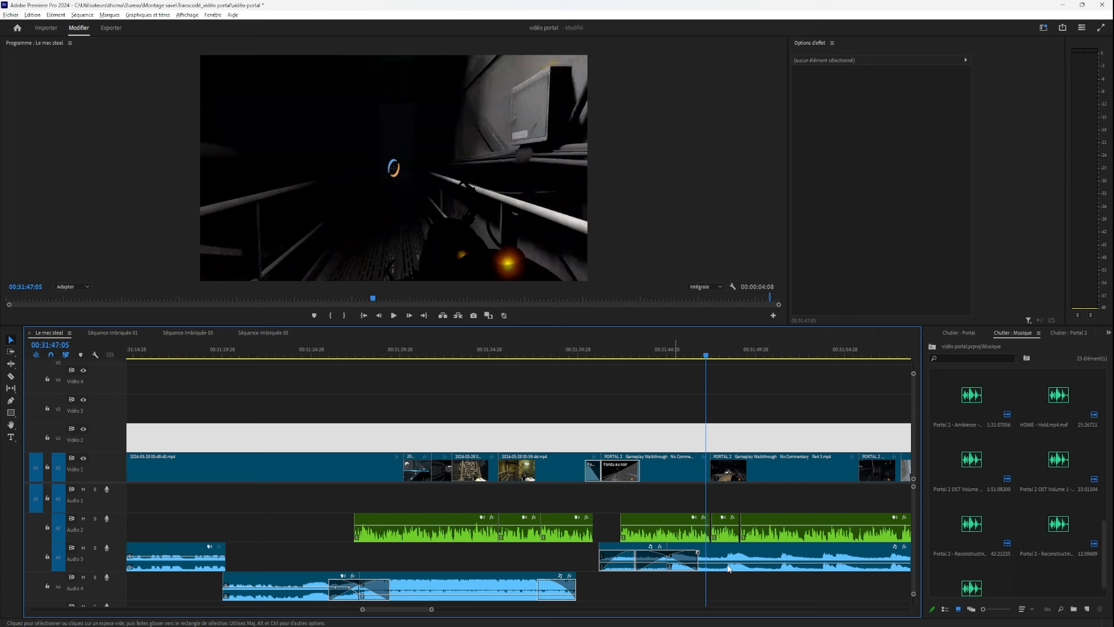
Play the gameplay section with voice-over and music from about 00:31:47 to 00:31:51.
key(alt+space)
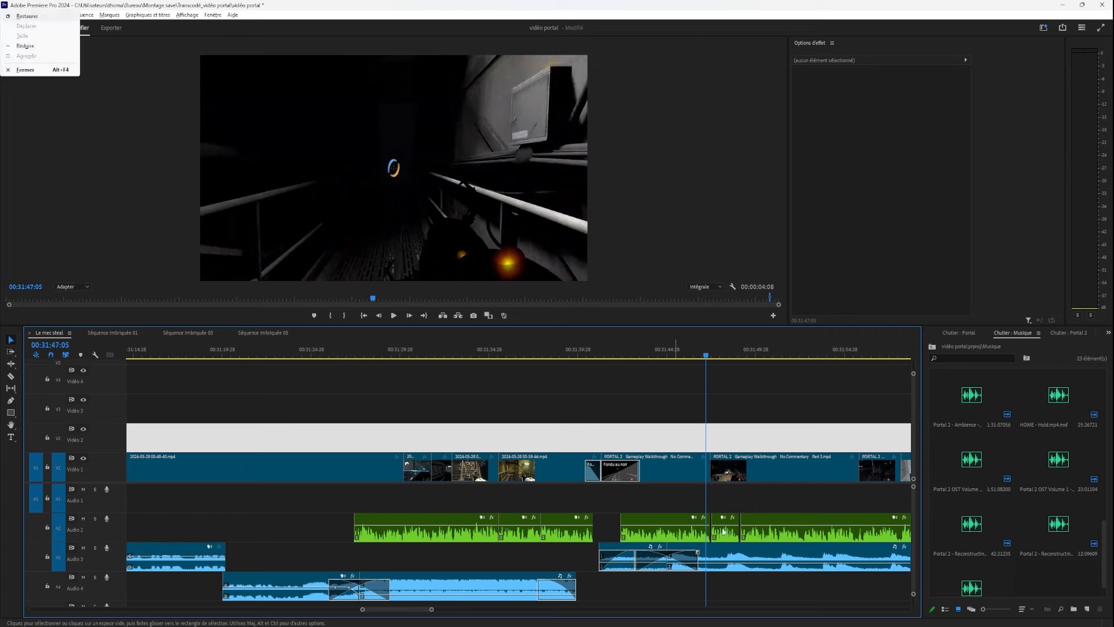
click(741, 506)
click(741, 502)
key(space)
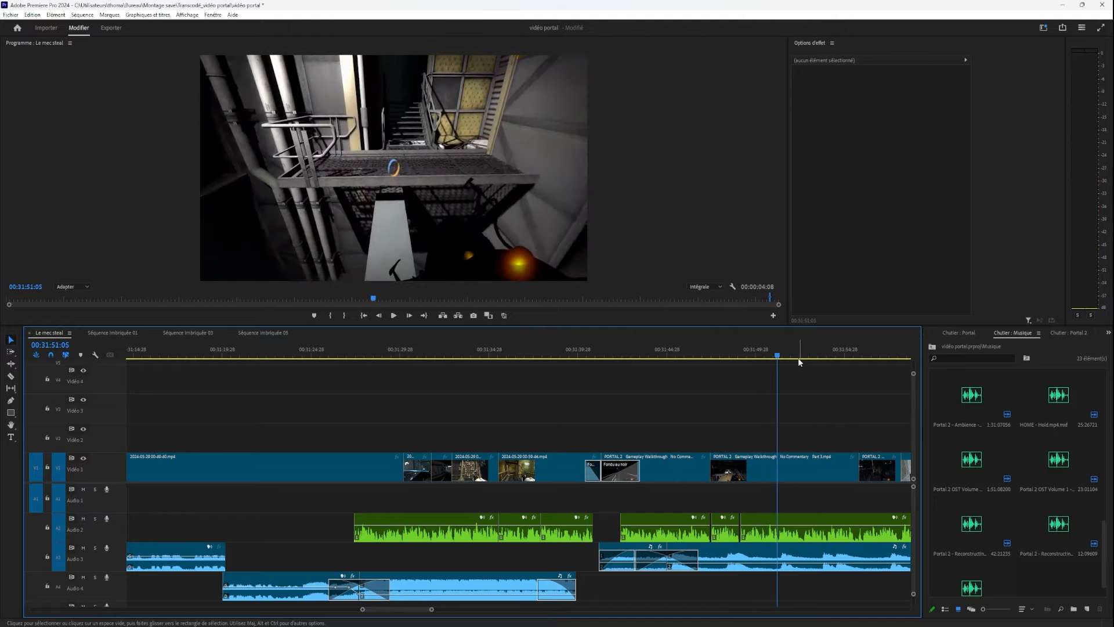
Skim ahead to about 00:33:06 and listen to the long crossfade between the Audio 3 music clips until about 00:33:17.
drag(798, 356, 1039, 483)
drag(913, 475, 381, 481)
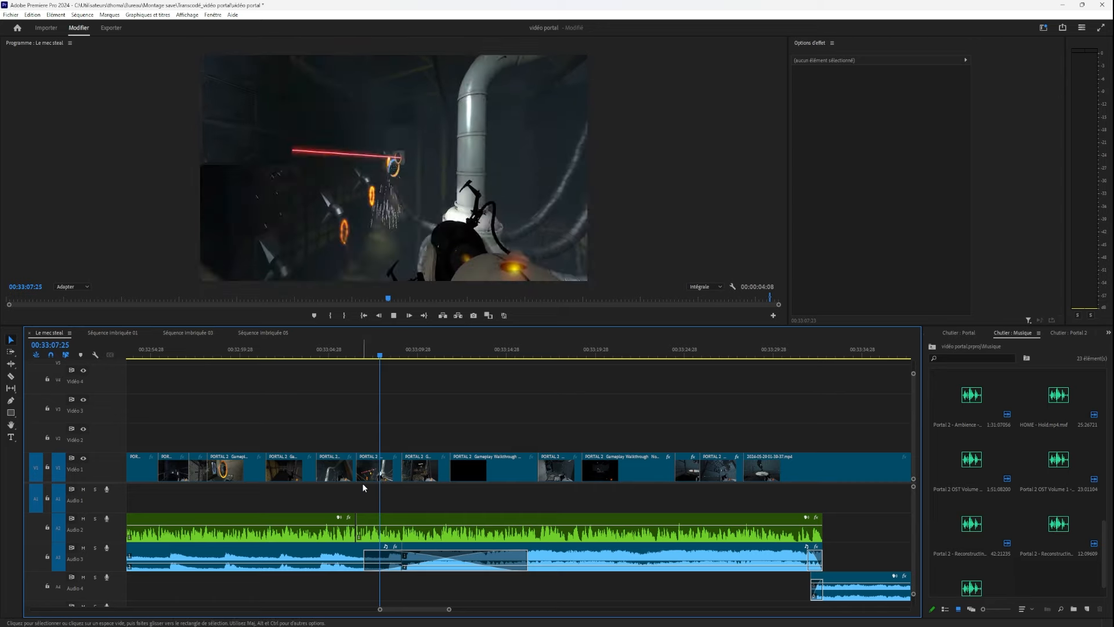
key(space)
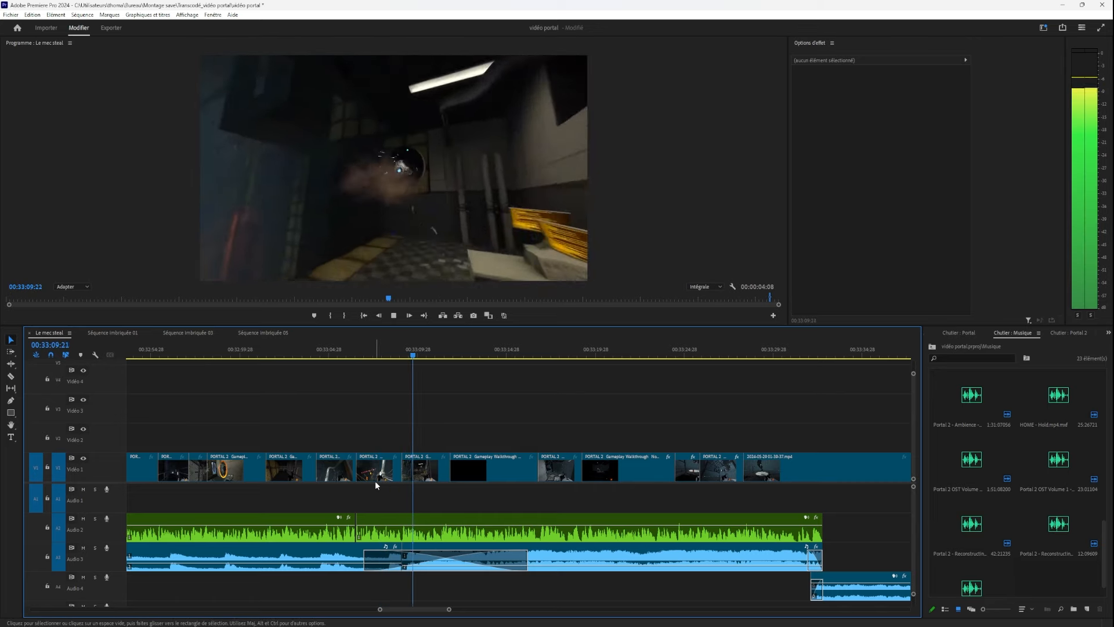
drag(489, 347, 416, 435)
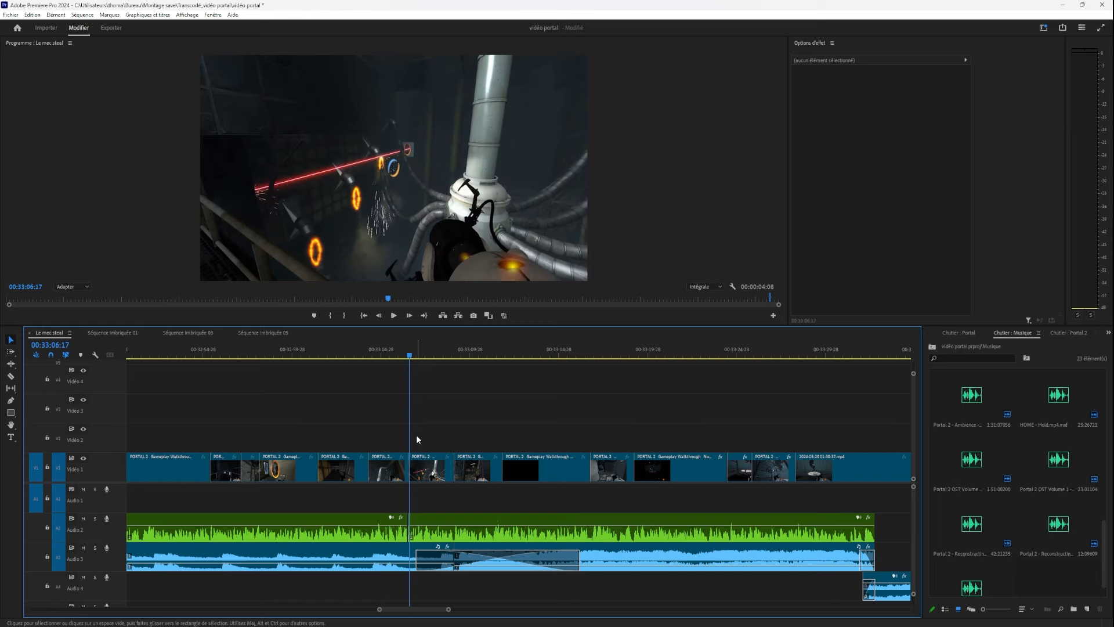
key(space)
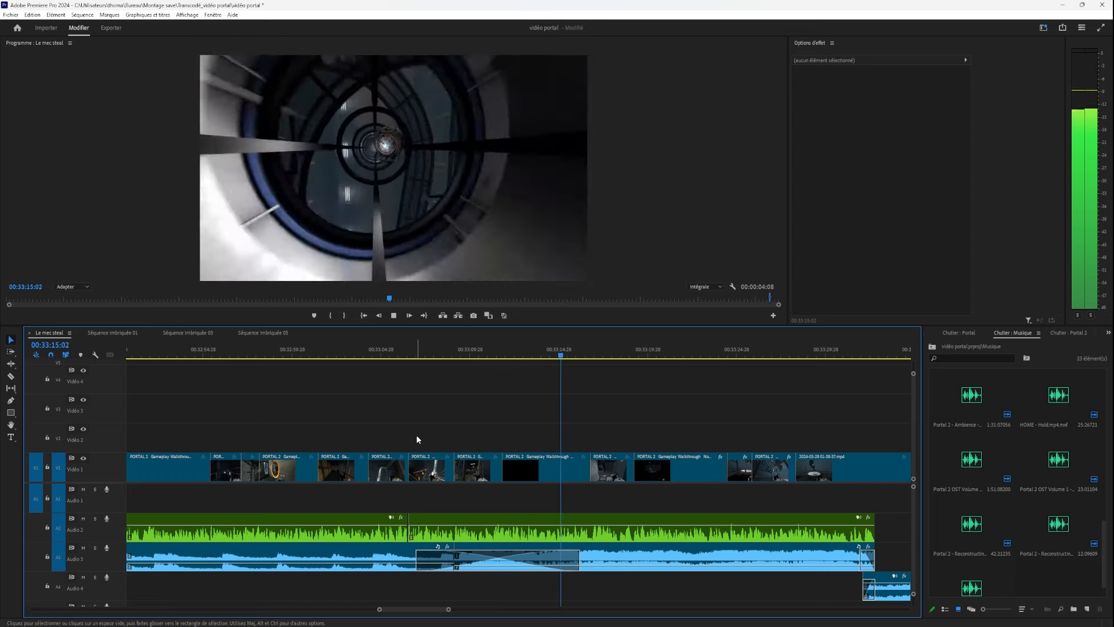
key(space)
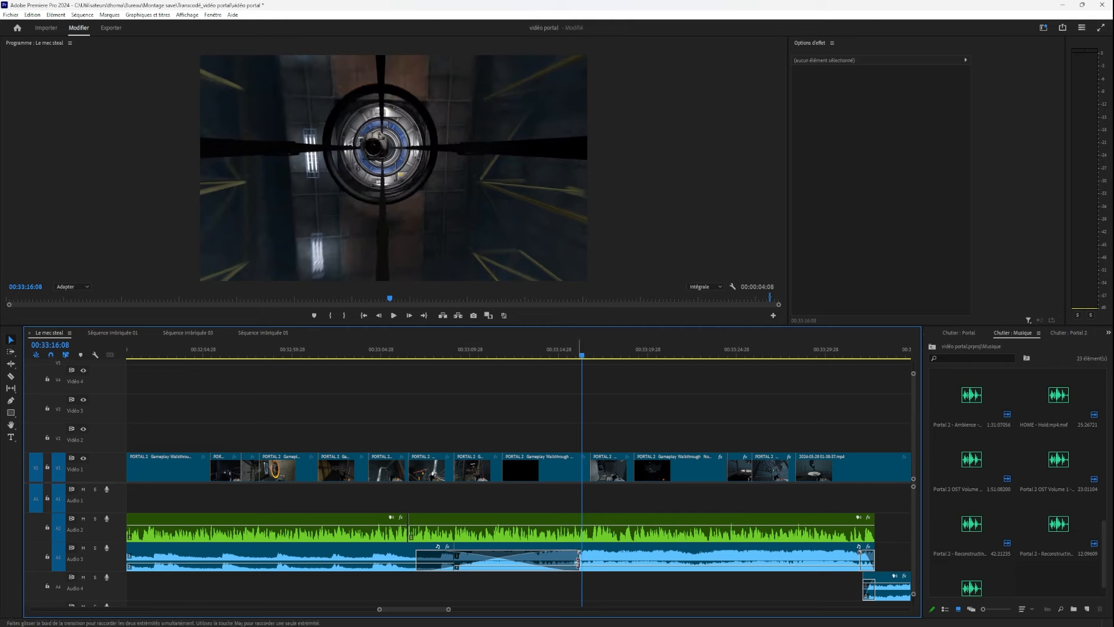
key(space)
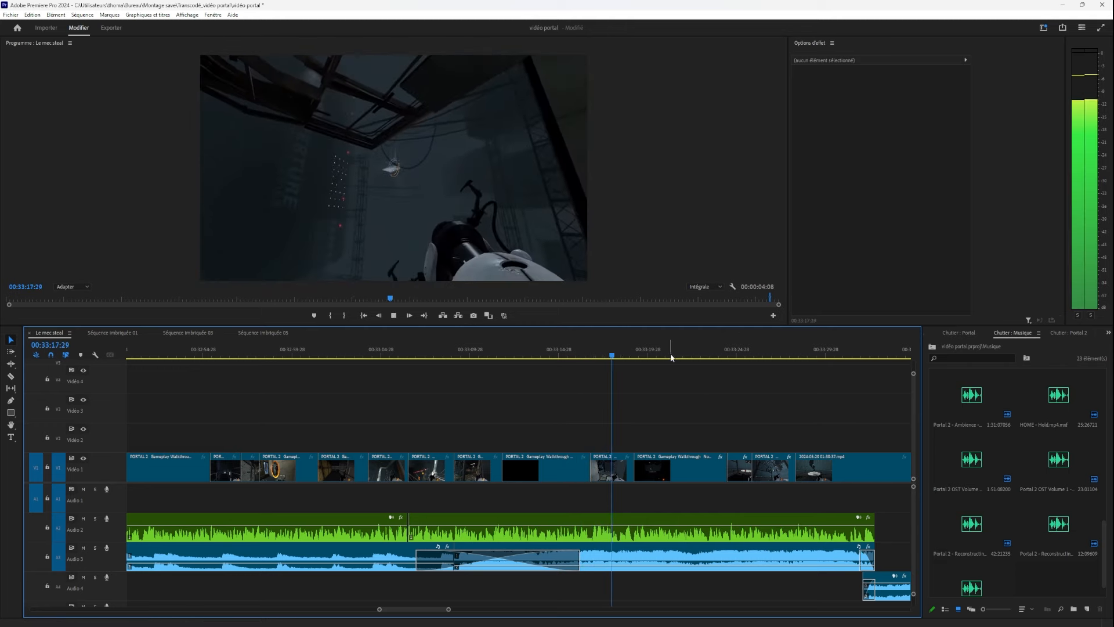
Skim ahead to the cut at about 00:35:05 and check the falling scene and its short voice clips up to about 00:35:25.
drag(671, 354, 470, 355)
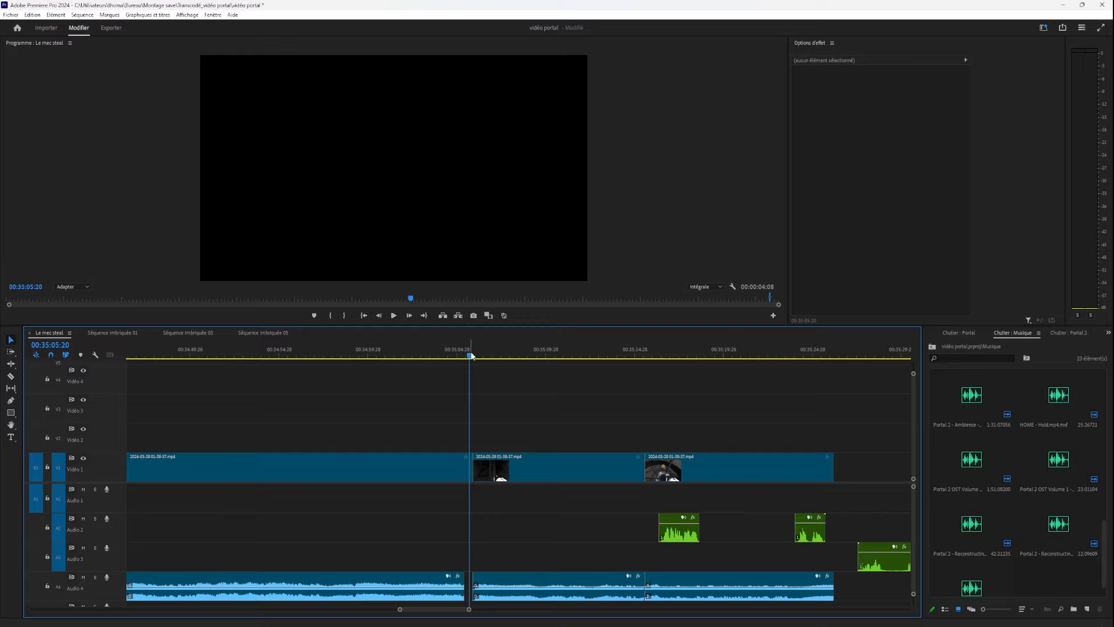
key(space)
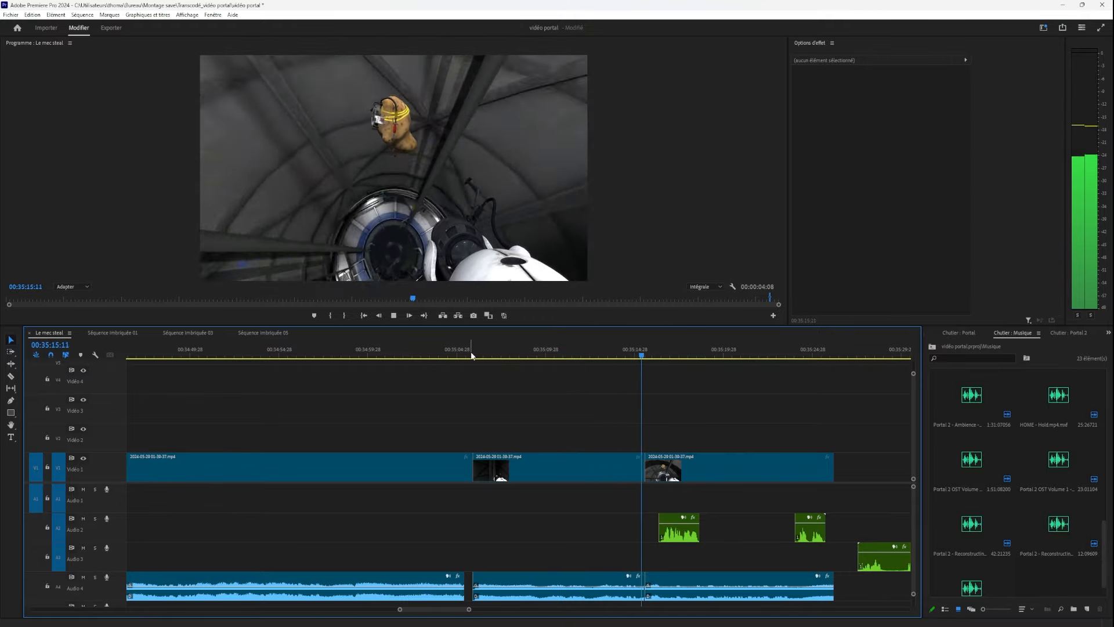
key(space)
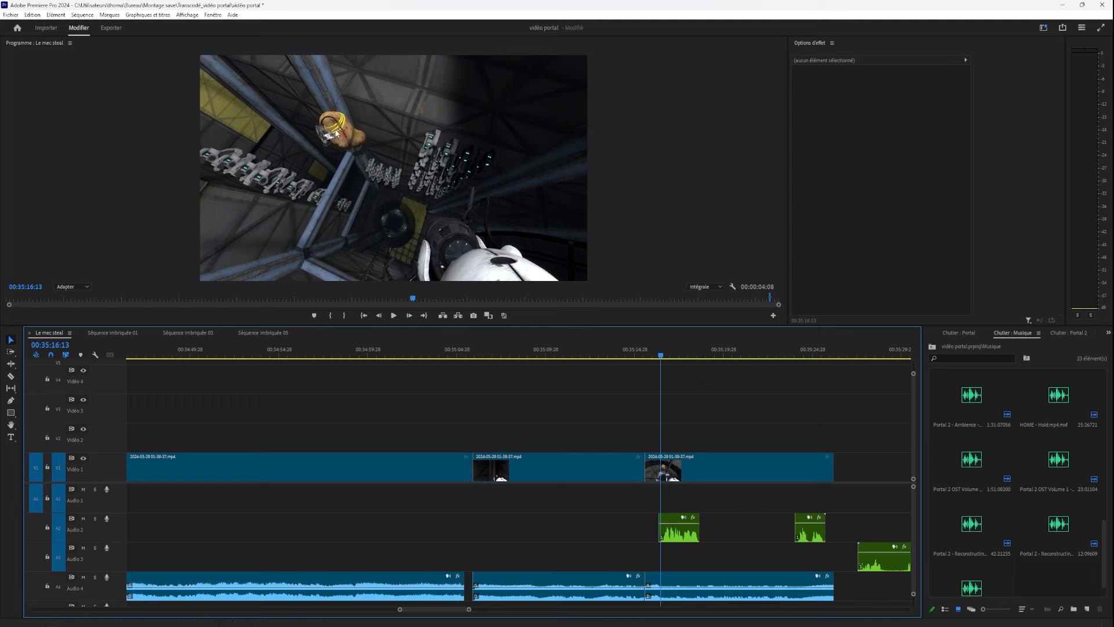
key(space)
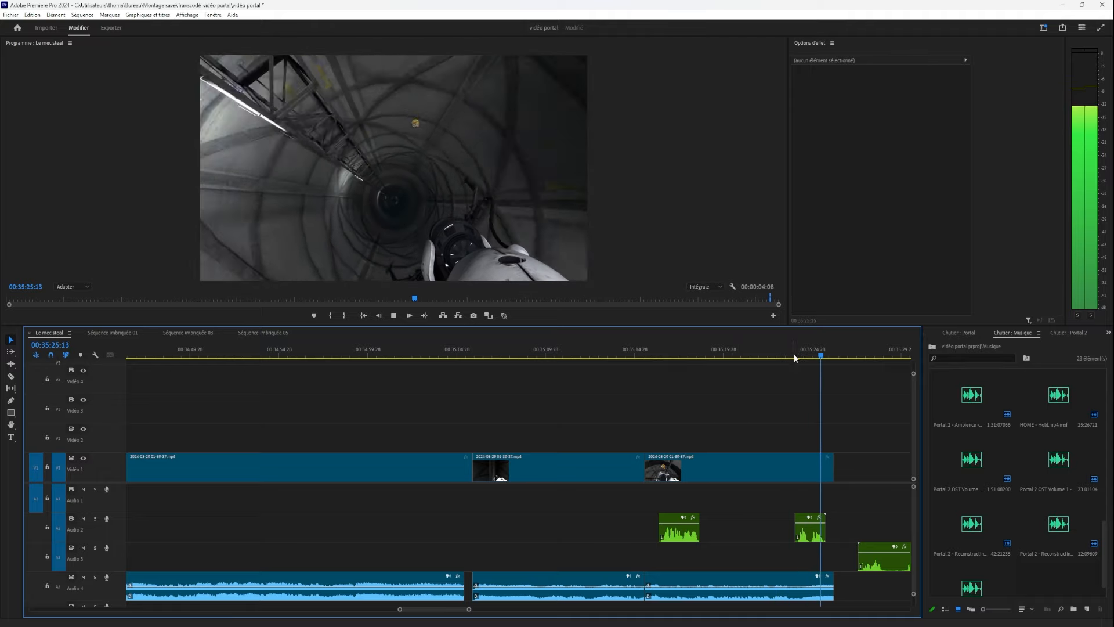
Check the end of the falling scene near 00:35:25 and listen to the Audio 3 voice over the black gap until about 00:35:32.
drag(806, 356, 513, 457)
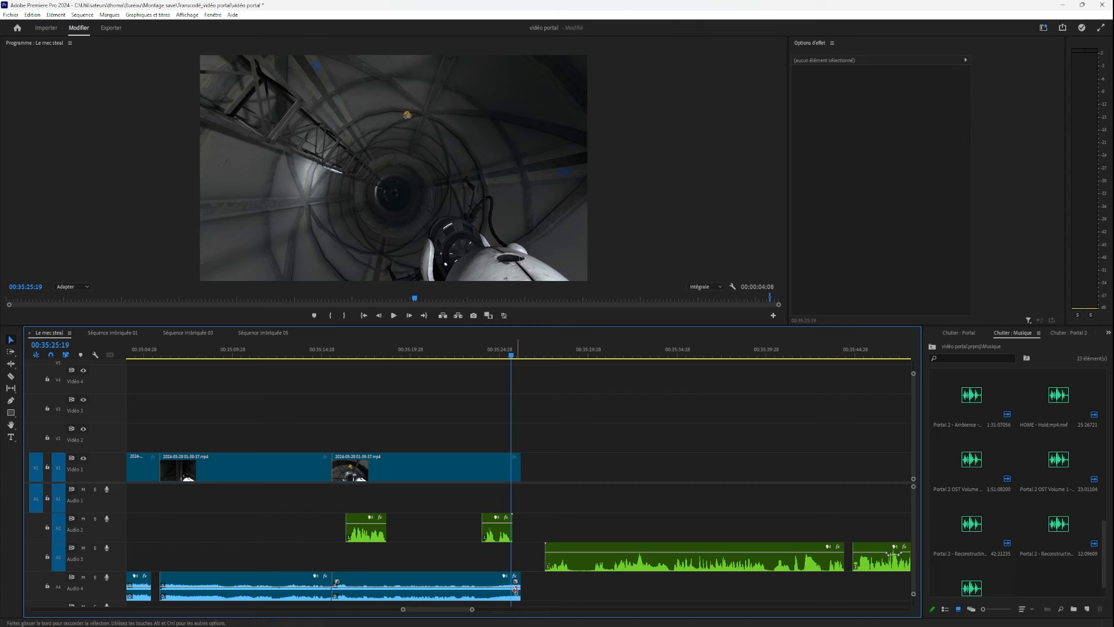
drag(512, 355, 525, 355)
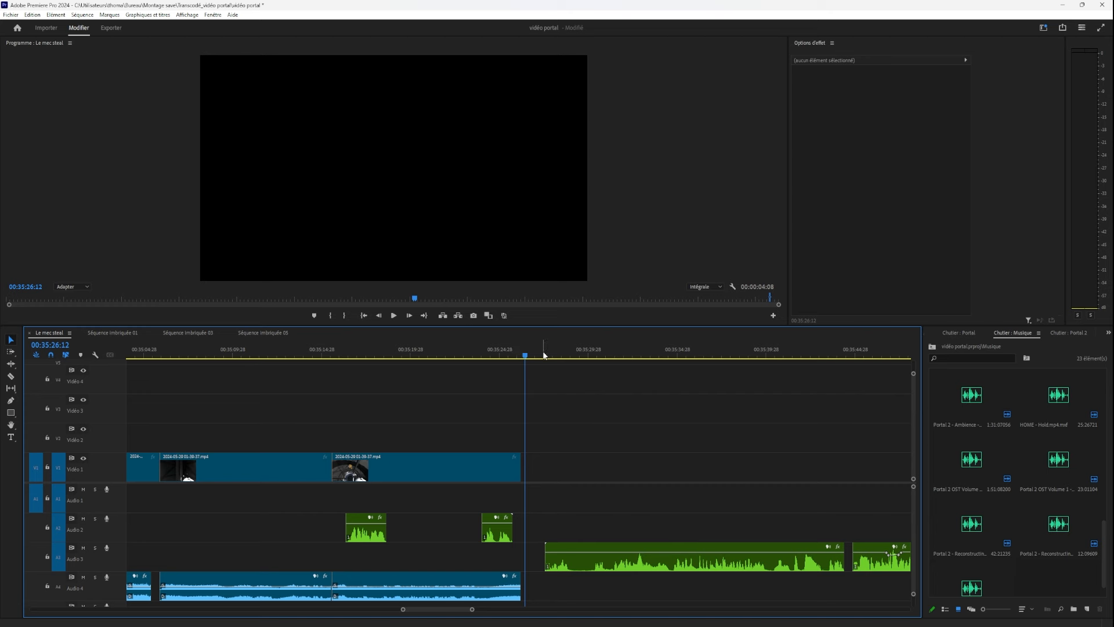
mouse_move(525, 356)
mouse_down()
mouse_move(548, 356)
mouse_move(536, 362)
mouse_up()
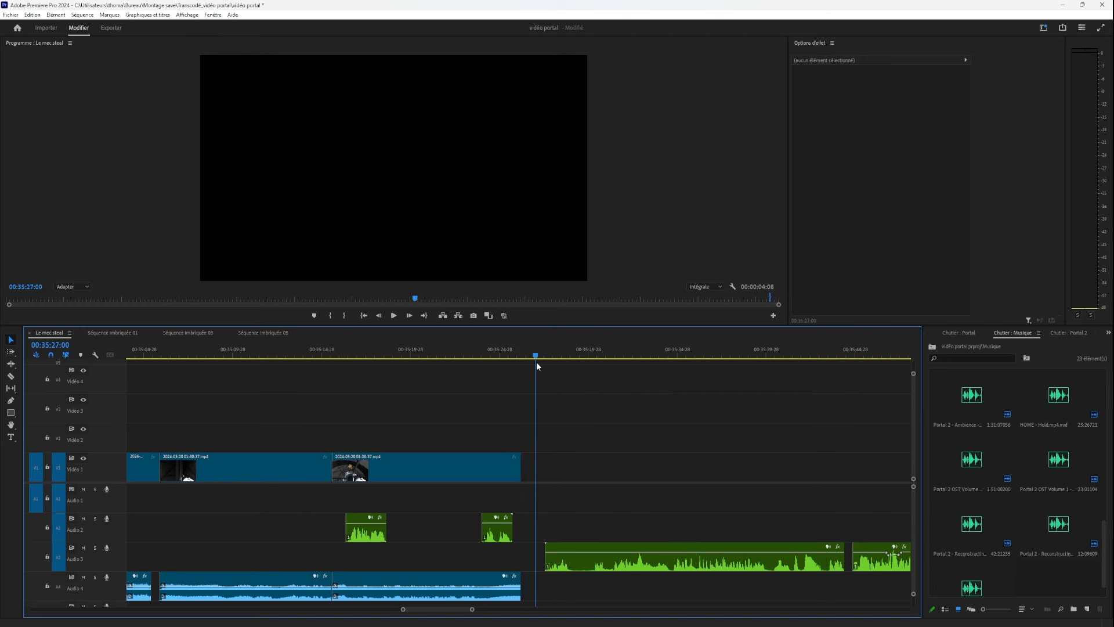
key(space)
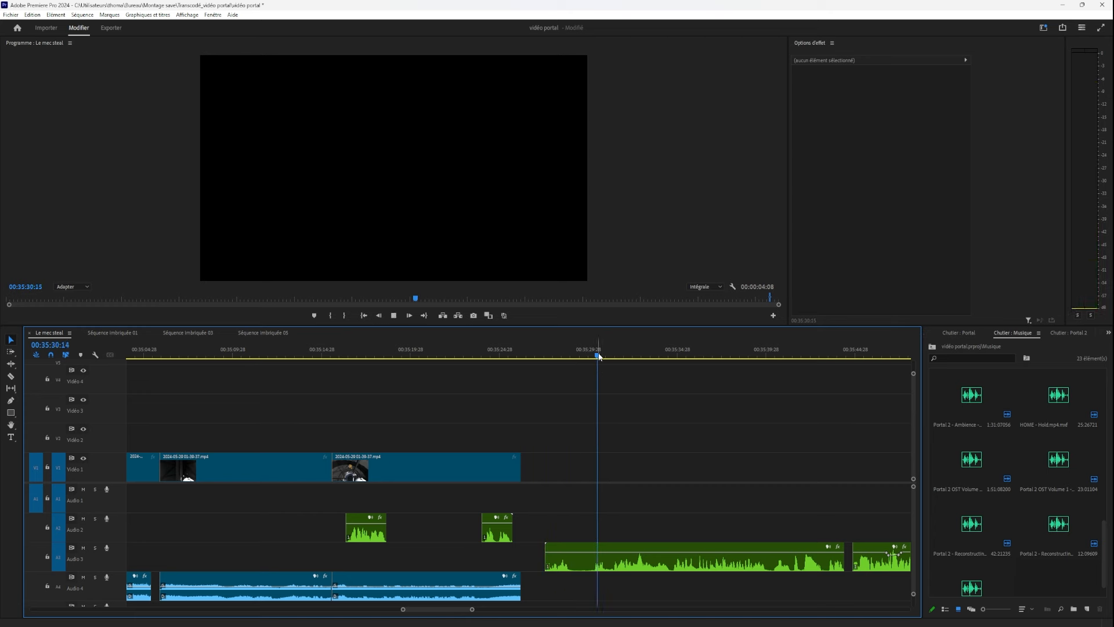
drag(603, 357, 639, 388)
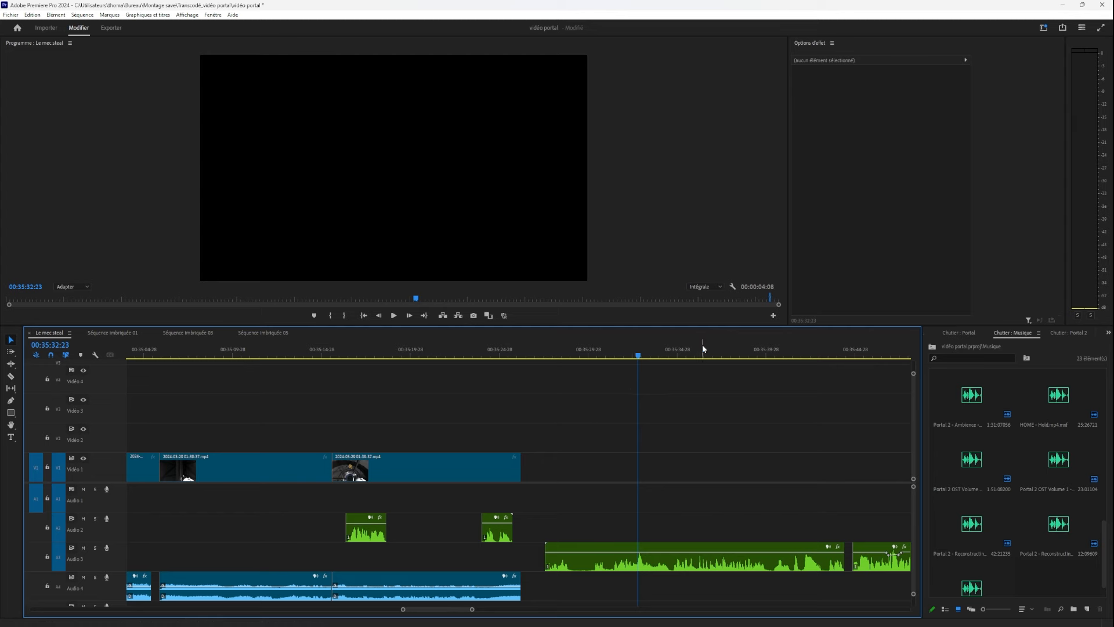
Select the adjustment layer above the Successful Production logo at about 00:36:00 and review its Couleur Lumetri, Vignette and Bruit settings.
drag(700, 348, 681, 475)
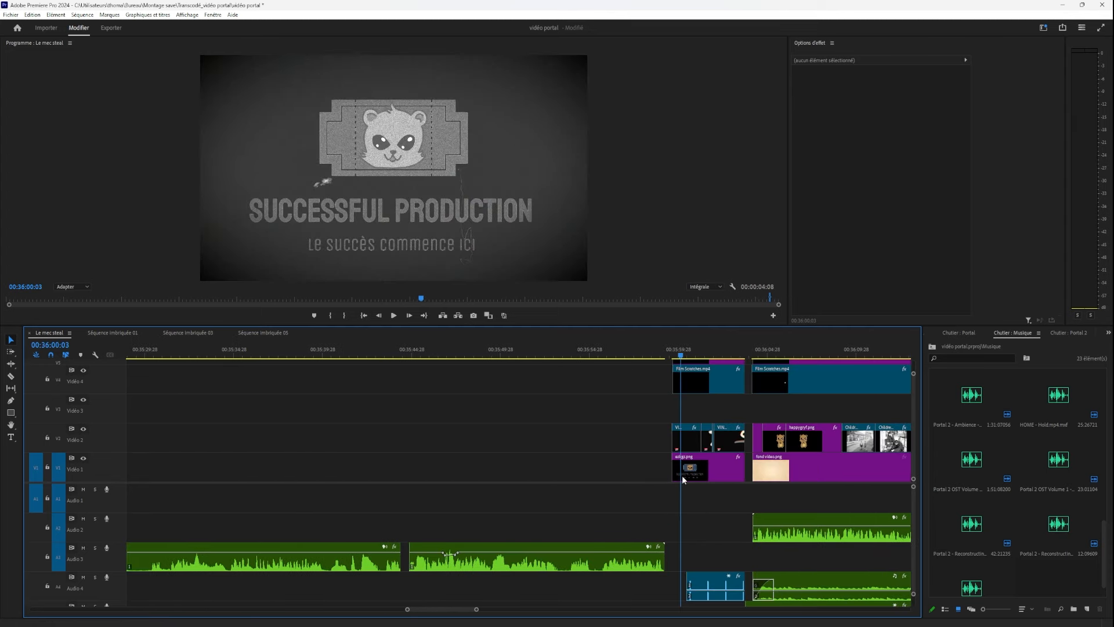
scroll(693, 494, up, 5)
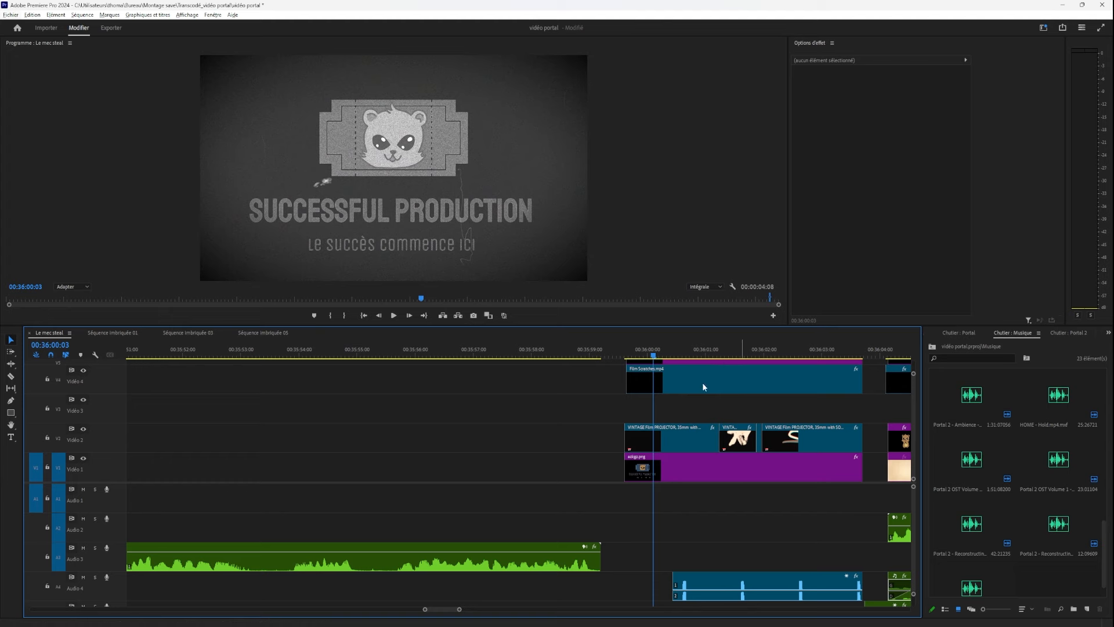
scroll(914, 439, up, 3)
scroll(914, 440, down, 2)
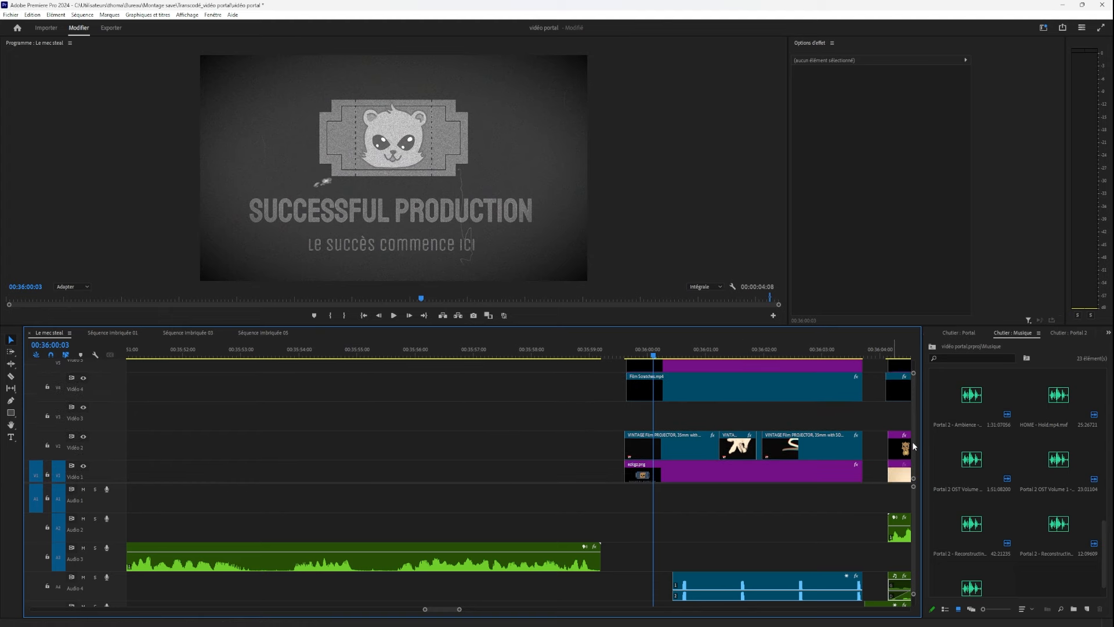
scroll(701, 453, down, 3)
click(794, 349)
drag(796, 346, 434, 349)
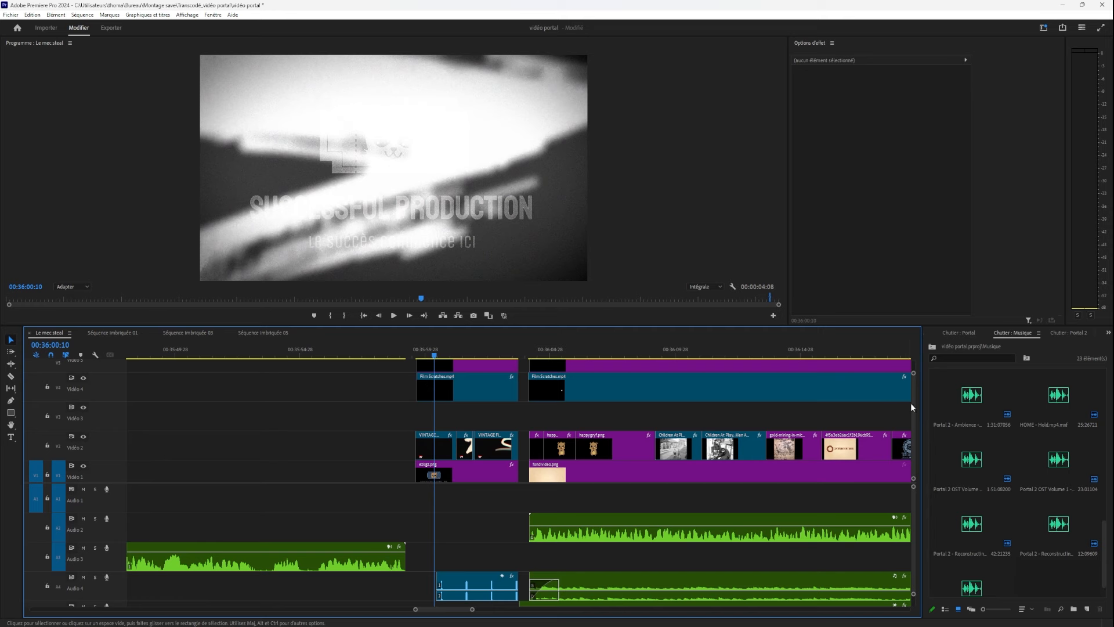
scroll(911, 406, up, 3)
click(499, 409)
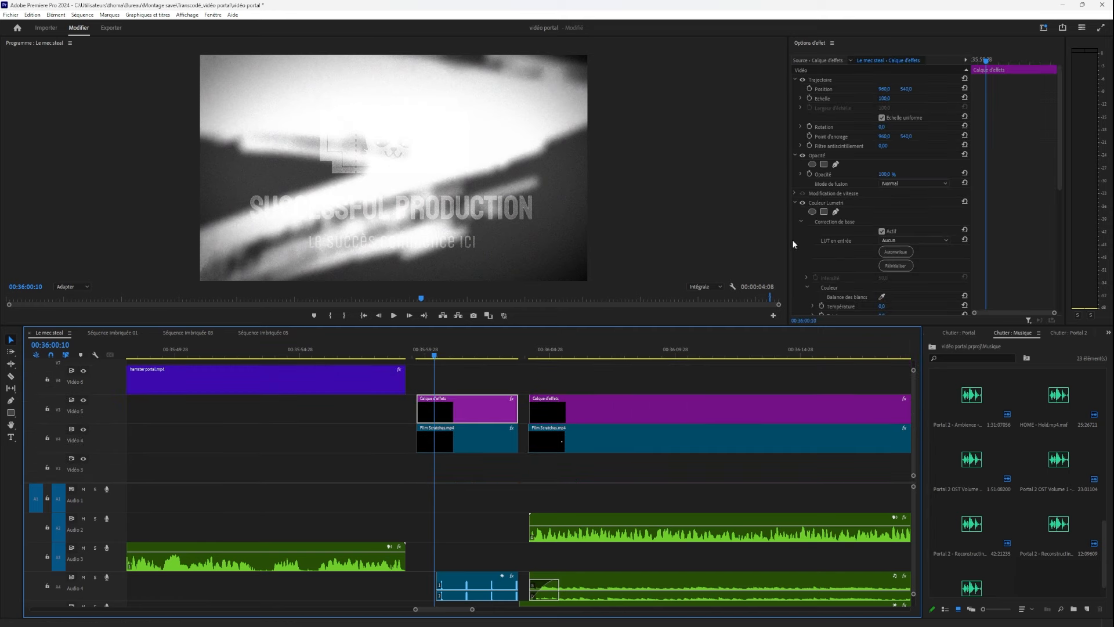
scroll(831, 224, down, 5)
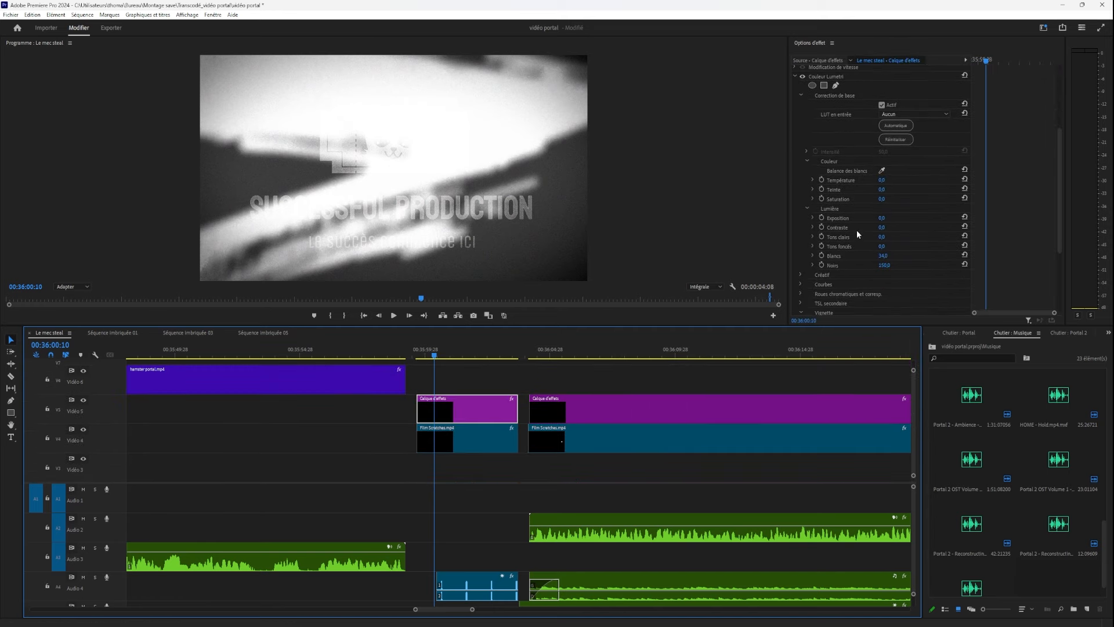
scroll(856, 230, down, 5)
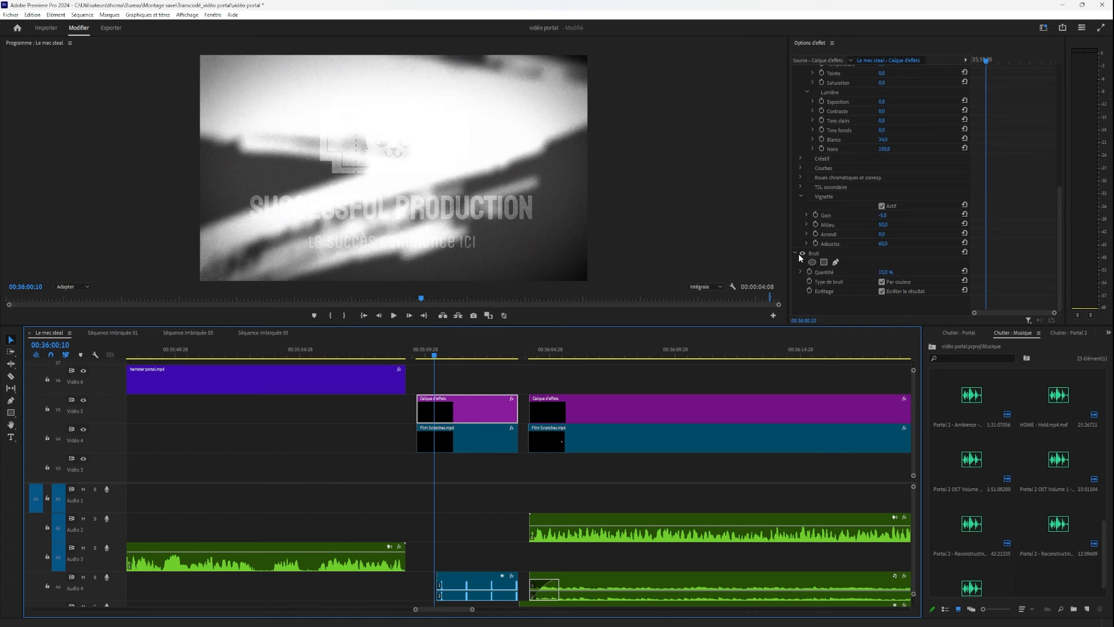
Toggle the adjustment layer's Bruit effect off and on repeatedly to compare the logo image with and without noise.
click(800, 254)
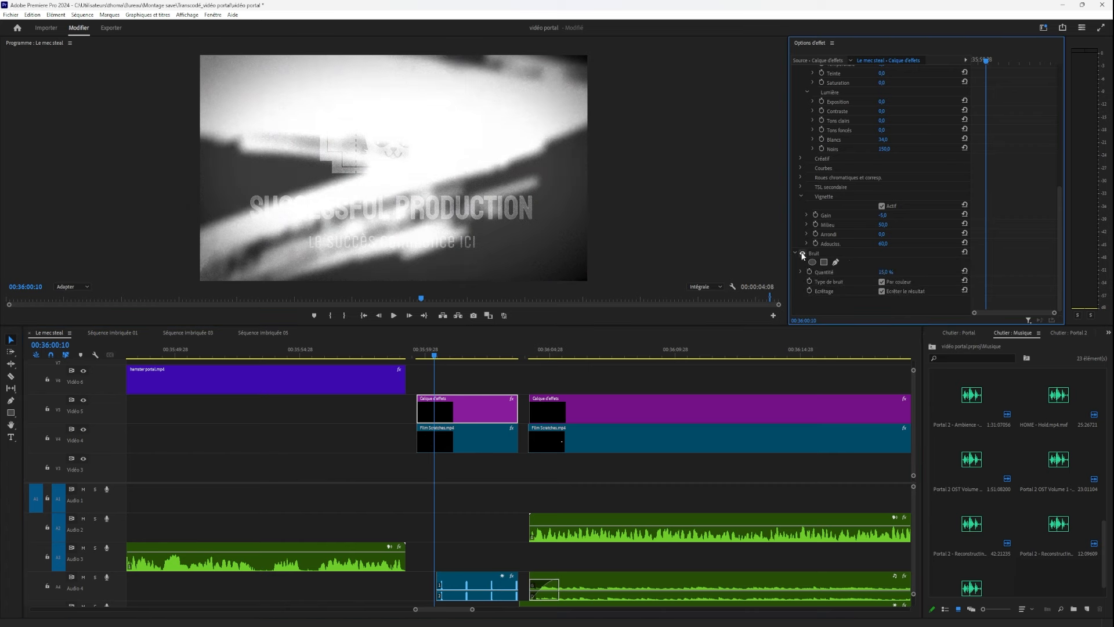
click(801, 253)
click(802, 253)
click(801, 254)
click(801, 254)
click(802, 253)
Examine the film grain in the enlarged program view on the logo at 00:36:00:10 and the panda drawing near 00:36:06.
key(grave)
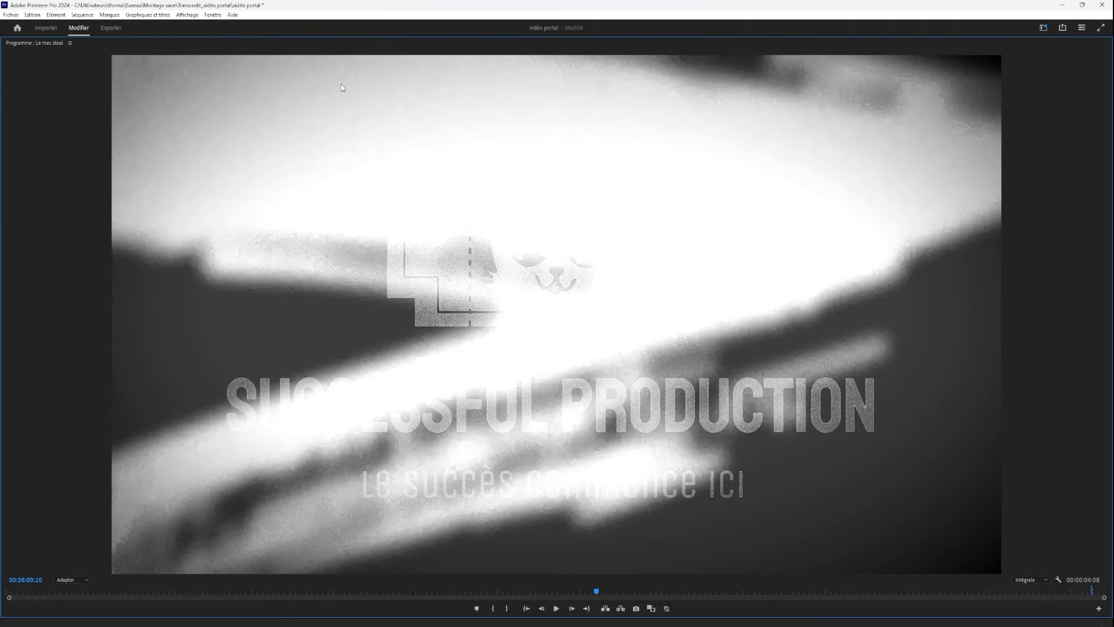
key(grave)
click(590, 351)
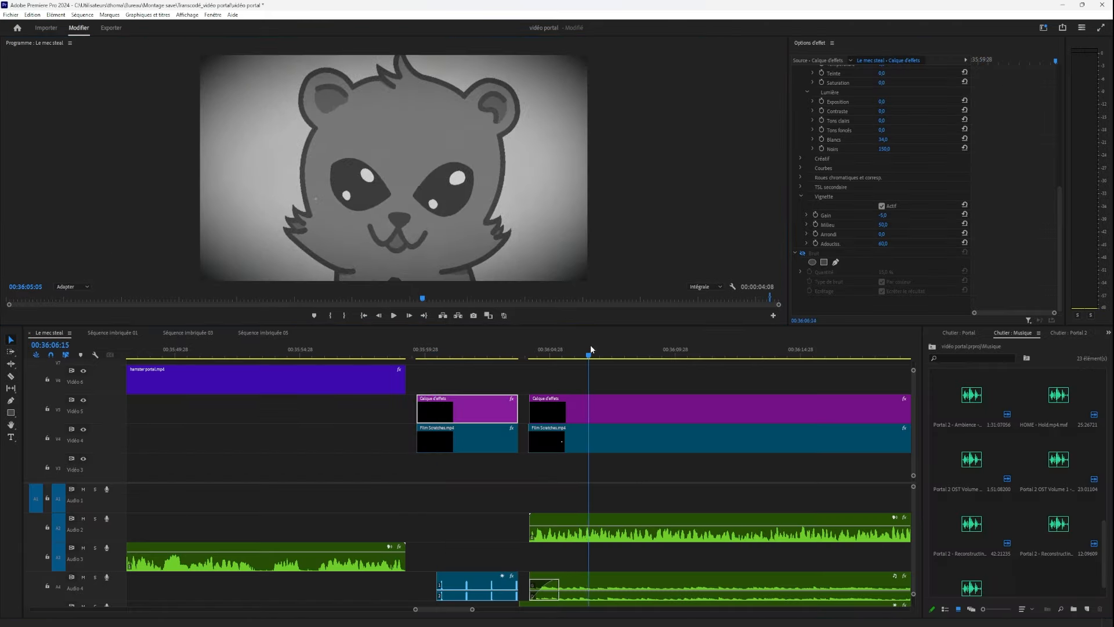
key(grave)
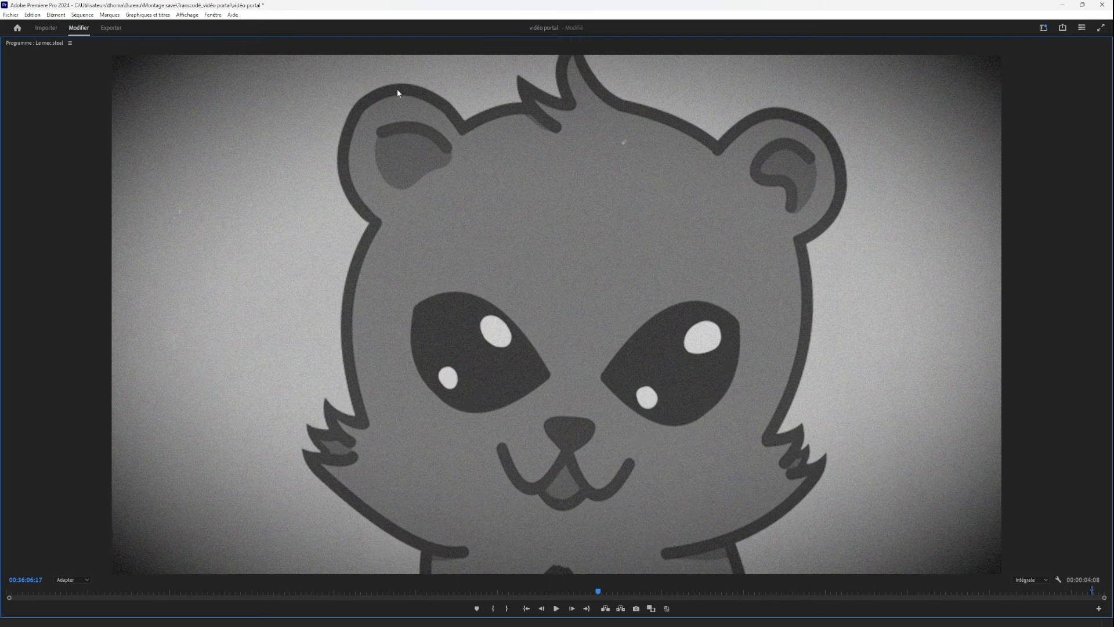
key(grave)
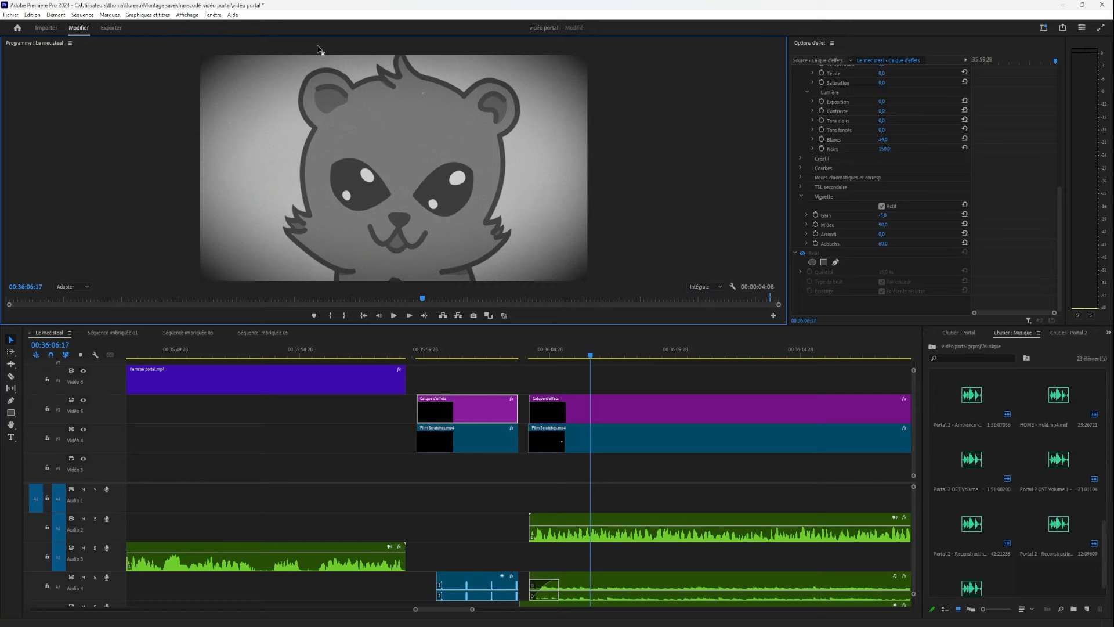
Re-enable Bruit on the logo's adjustment layer and examine the panda drawing at 00:36:06:17 in the enlarged program view.
click(802, 253)
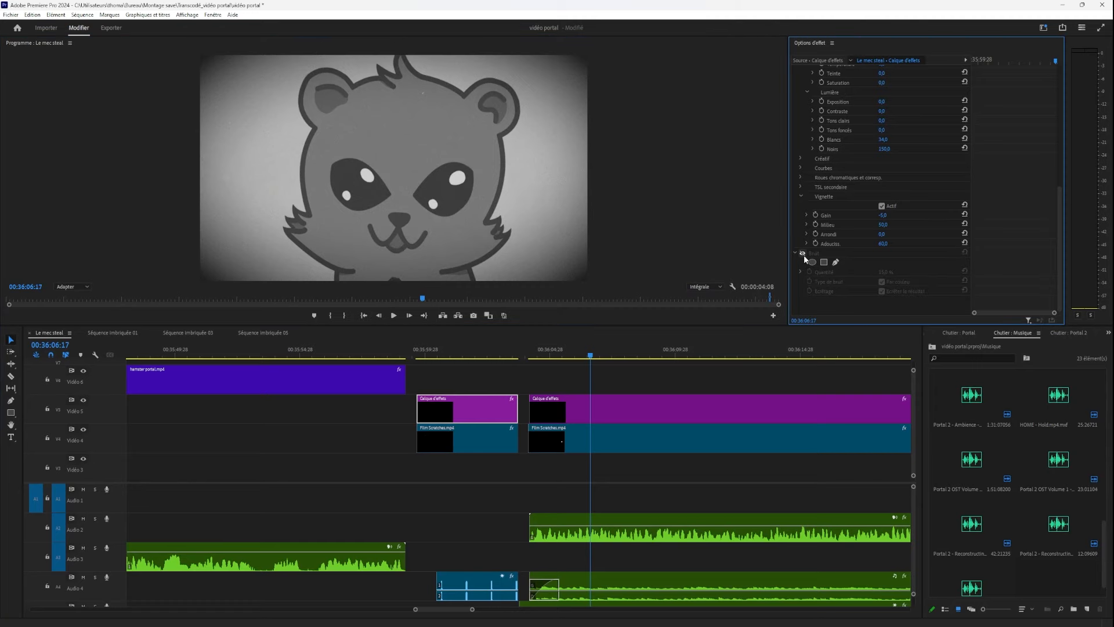
click(423, 47)
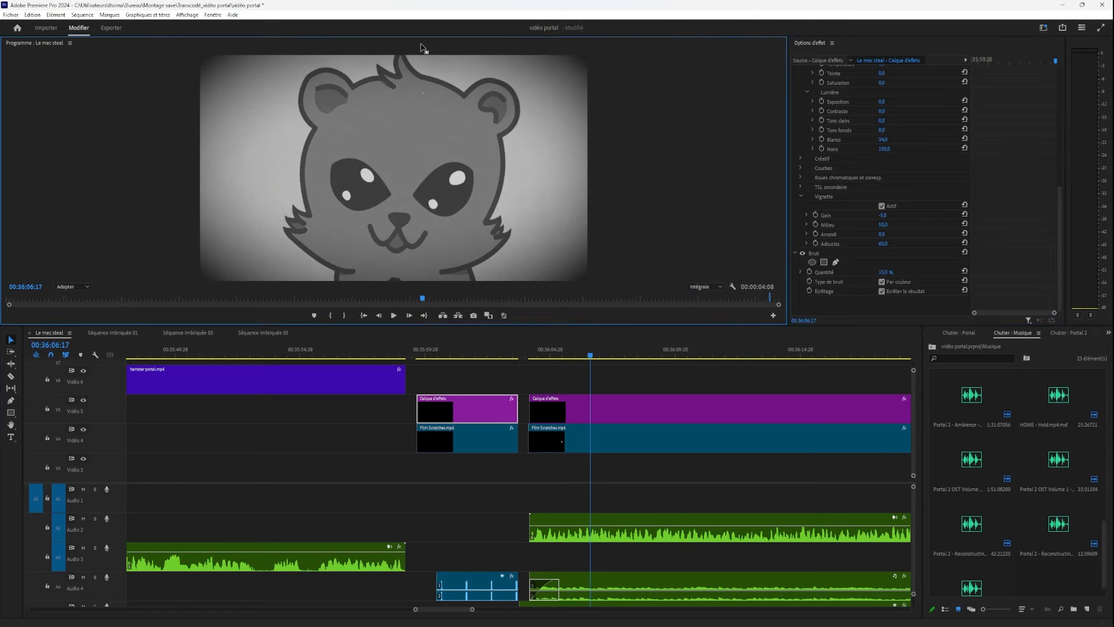
key(grave)
key(grave)
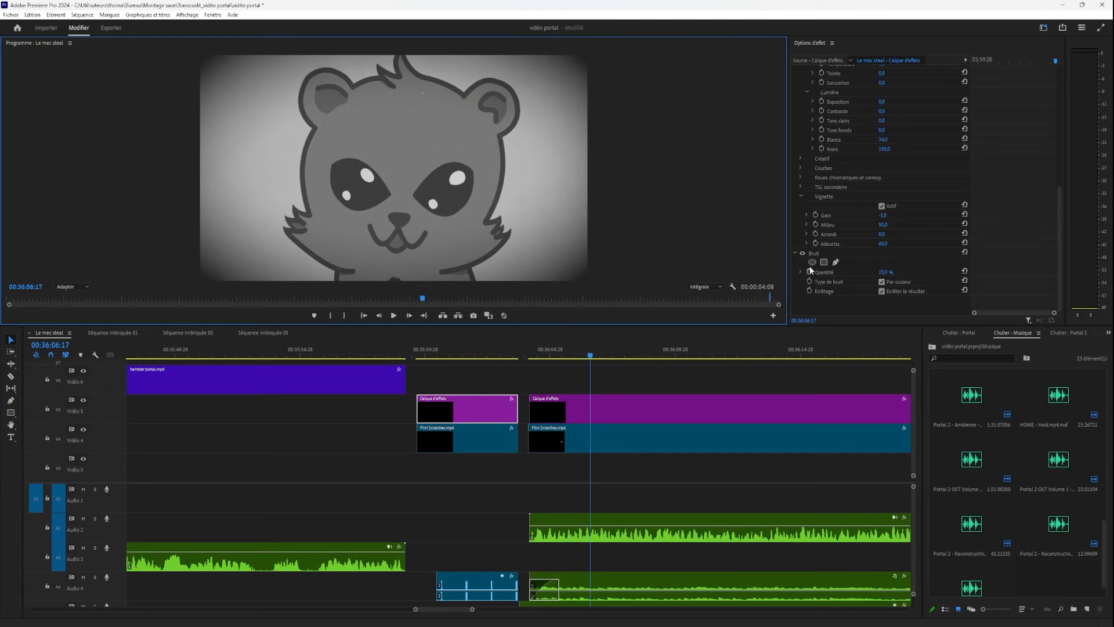
Turn off Bruit on the adjustment layer above the panda drawing and examine the picture in the enlarged program view.
click(639, 401)
scroll(820, 222, down, 6)
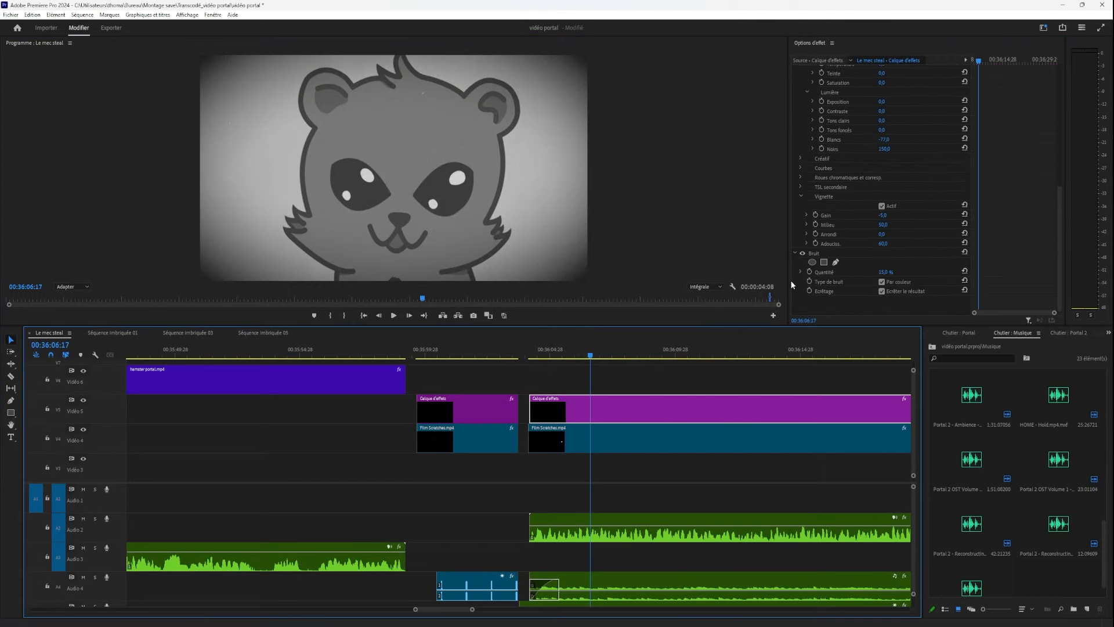
click(804, 256)
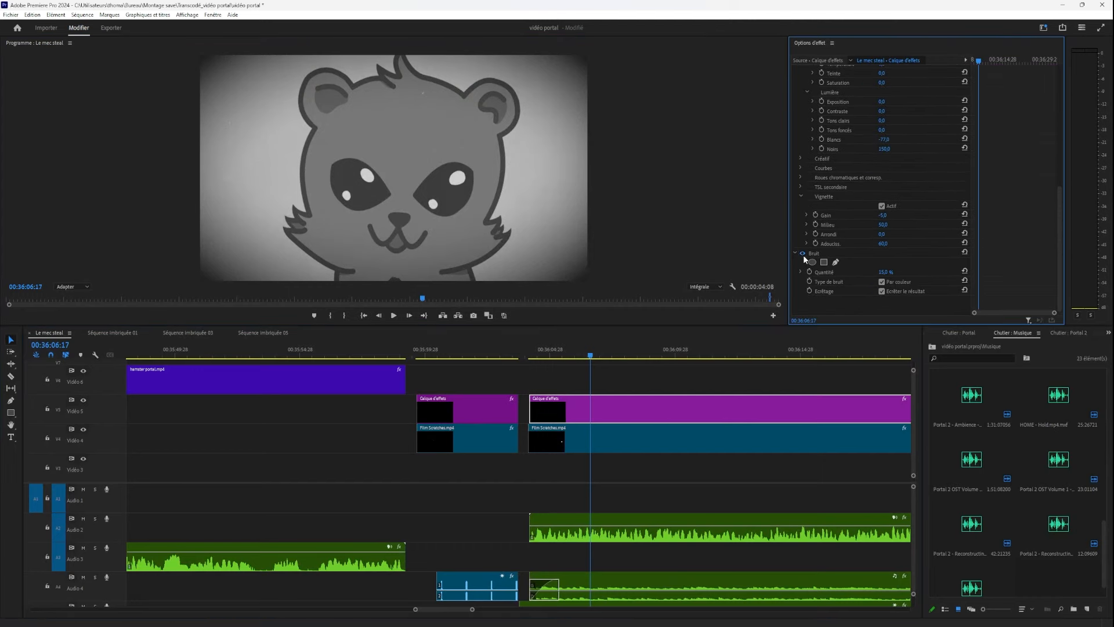
key(grave)
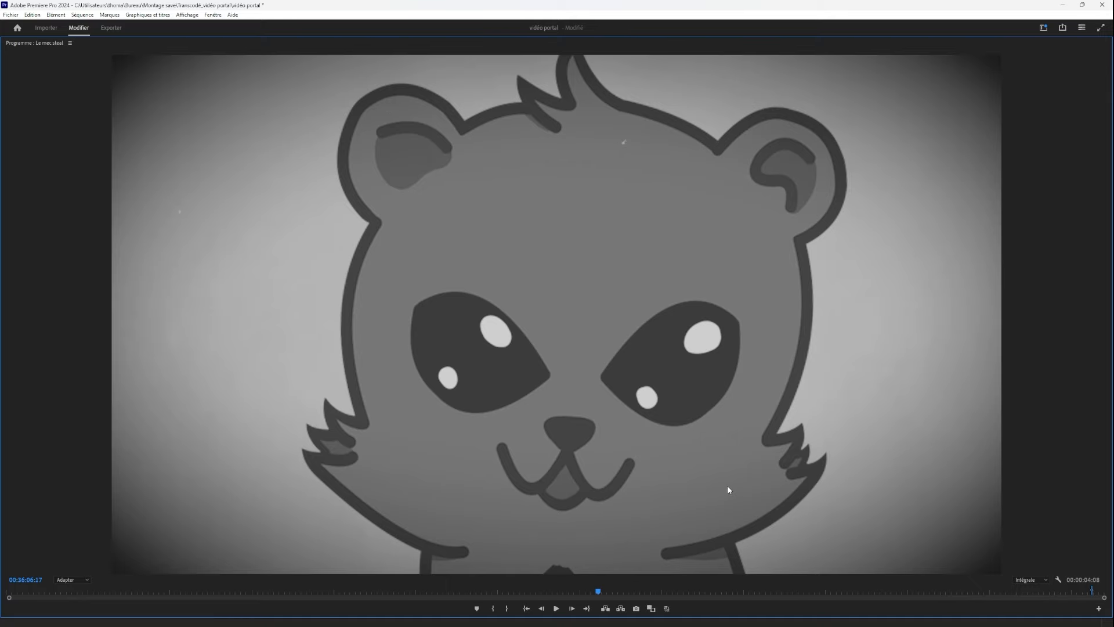
key(grave)
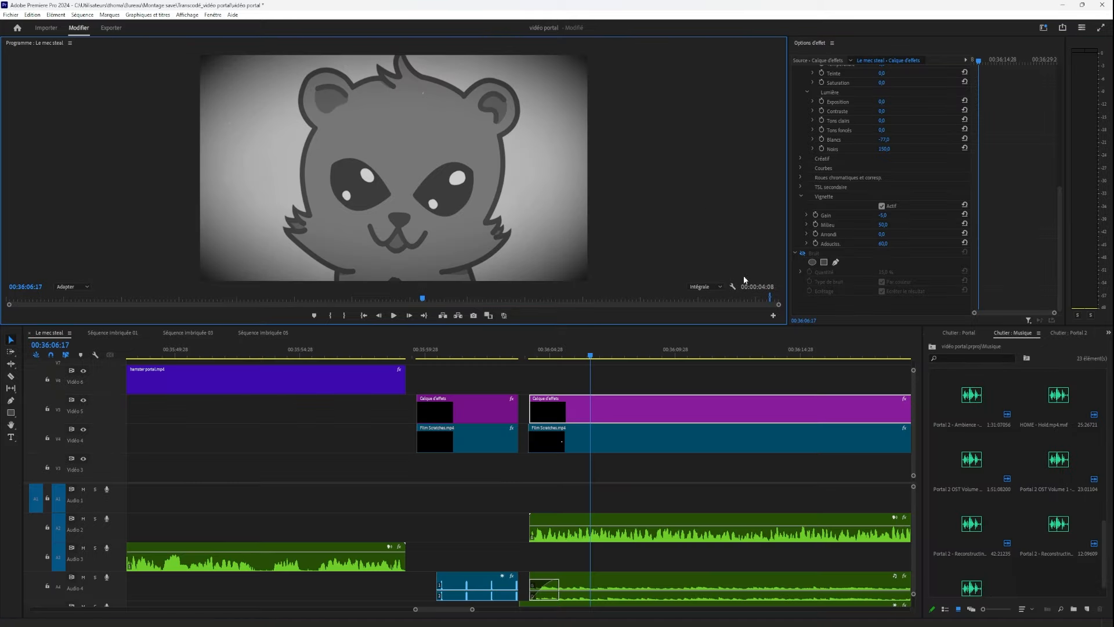
Compare the panda picture with the adjustment layer's Bruit at 100 % and with the effect off, and undo the test.
click(803, 253)
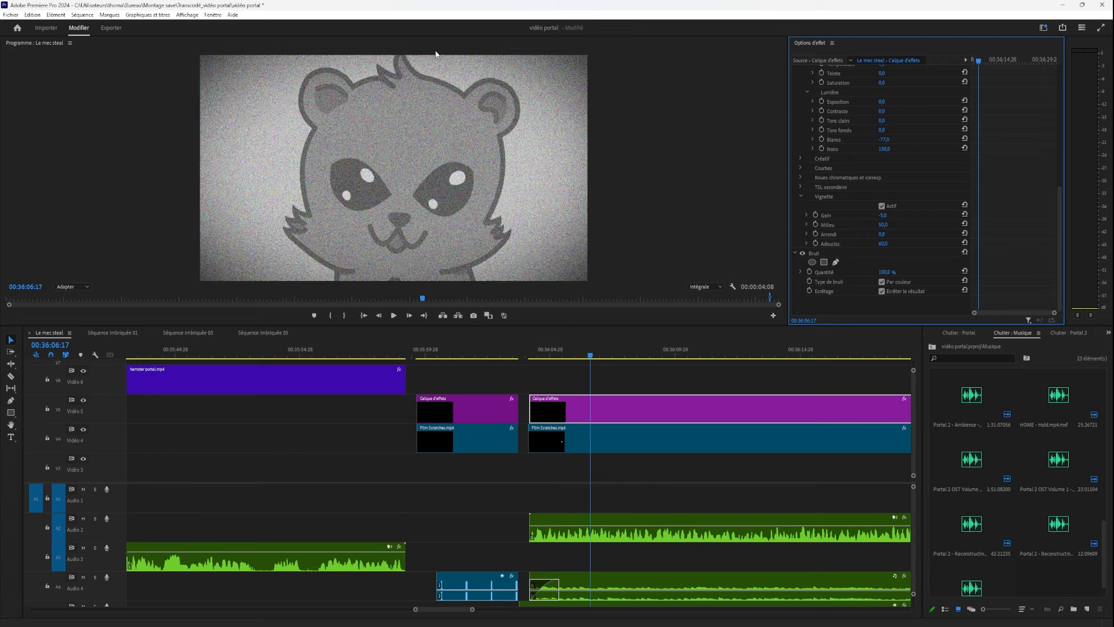
click(796, 253)
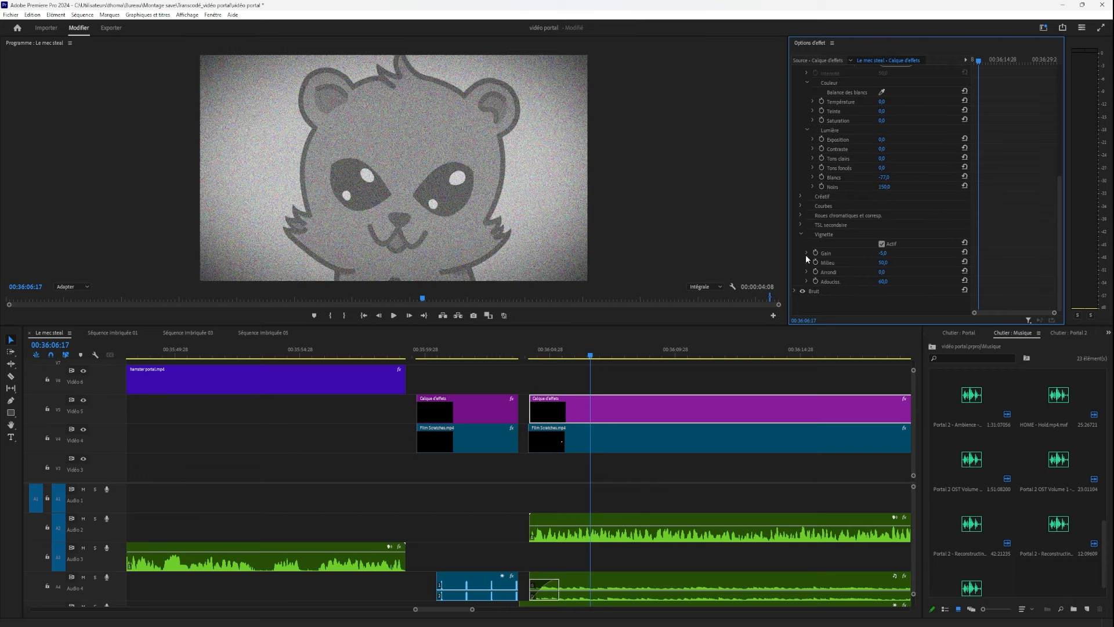
click(802, 290)
click(802, 291)
click(803, 290)
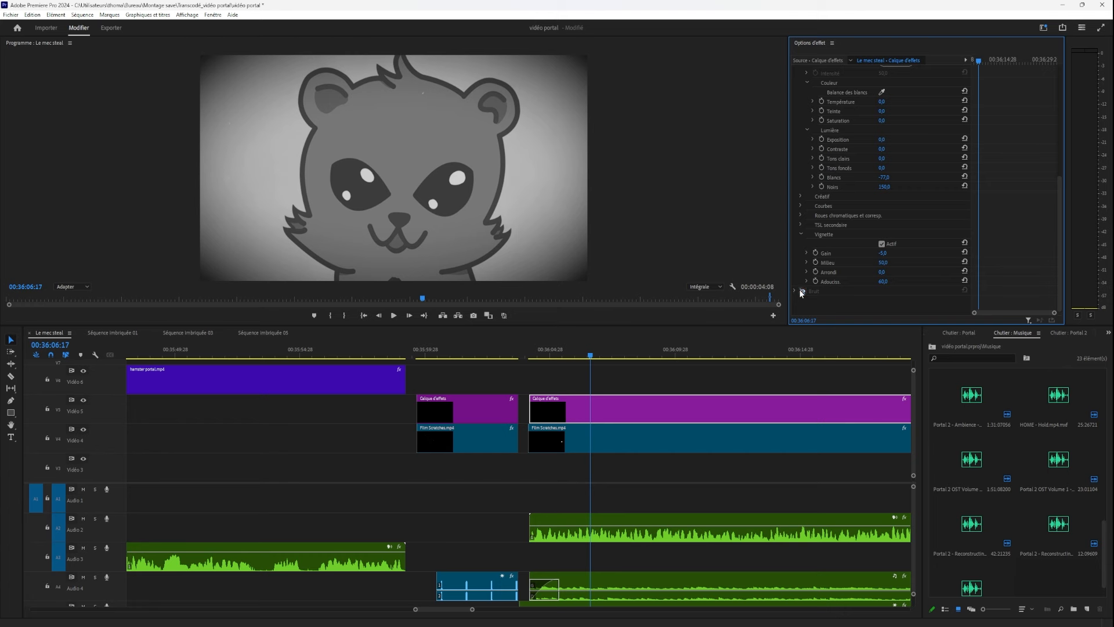
click(802, 290)
click(801, 291)
click(795, 291)
scroll(824, 286, down, 3)
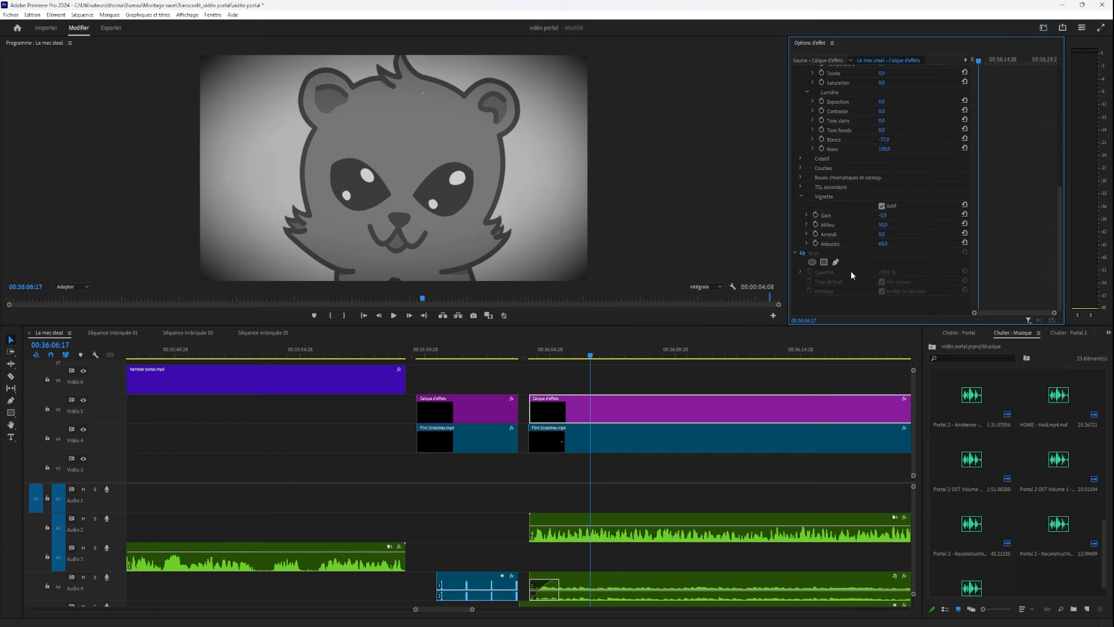
key(ctrl+z)
key(ctrl+z)
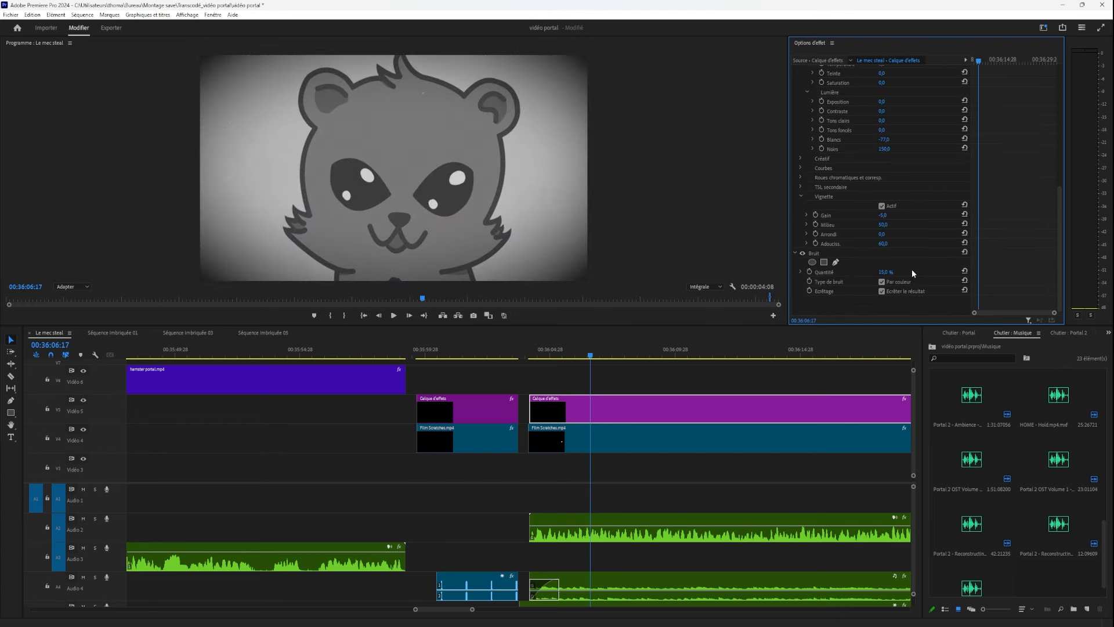
Turn off the Couleur Lumetri and Bruit effects on the adjustment layer above the Successful Production logo near 00:36:01.
drag(439, 351, 595, 470)
click(660, 411)
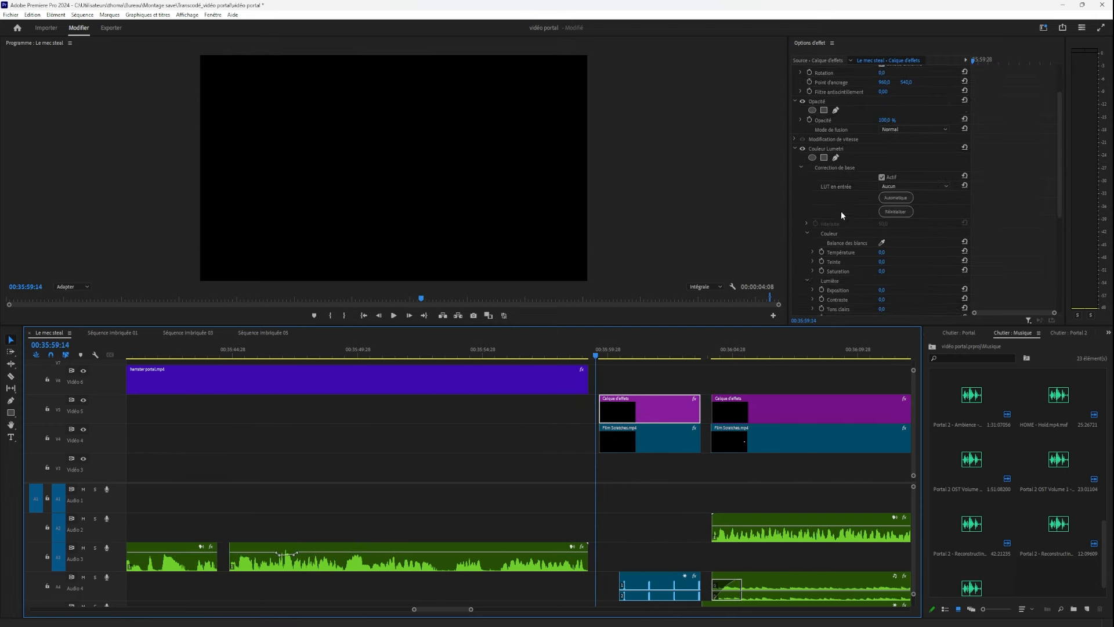
scroll(842, 211, up, 2)
scroll(806, 288, up, 3)
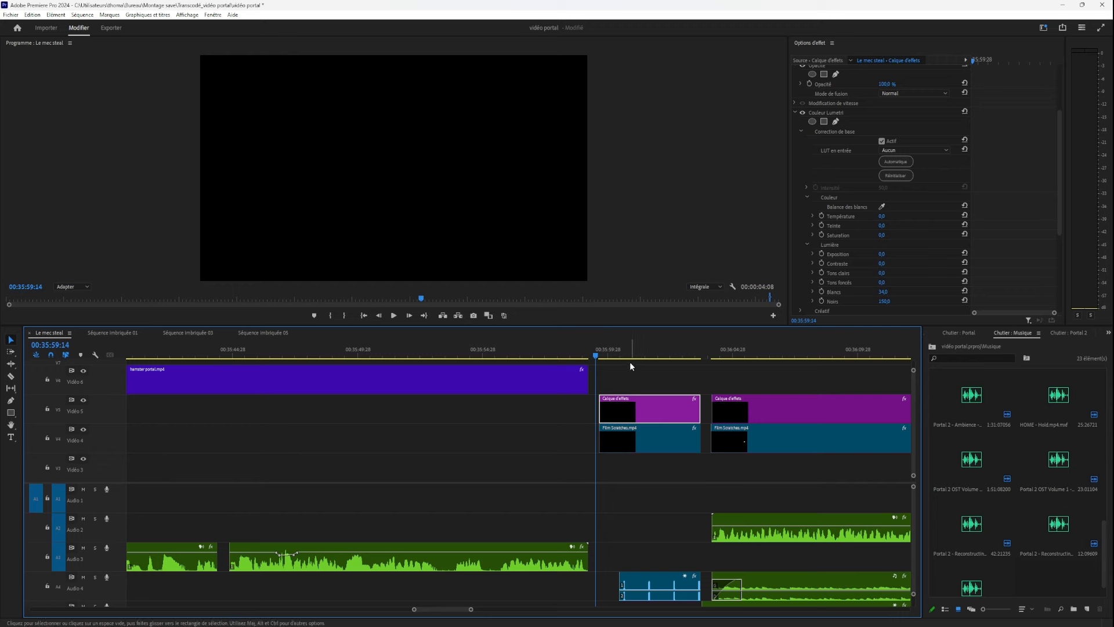
click(643, 352)
click(803, 111)
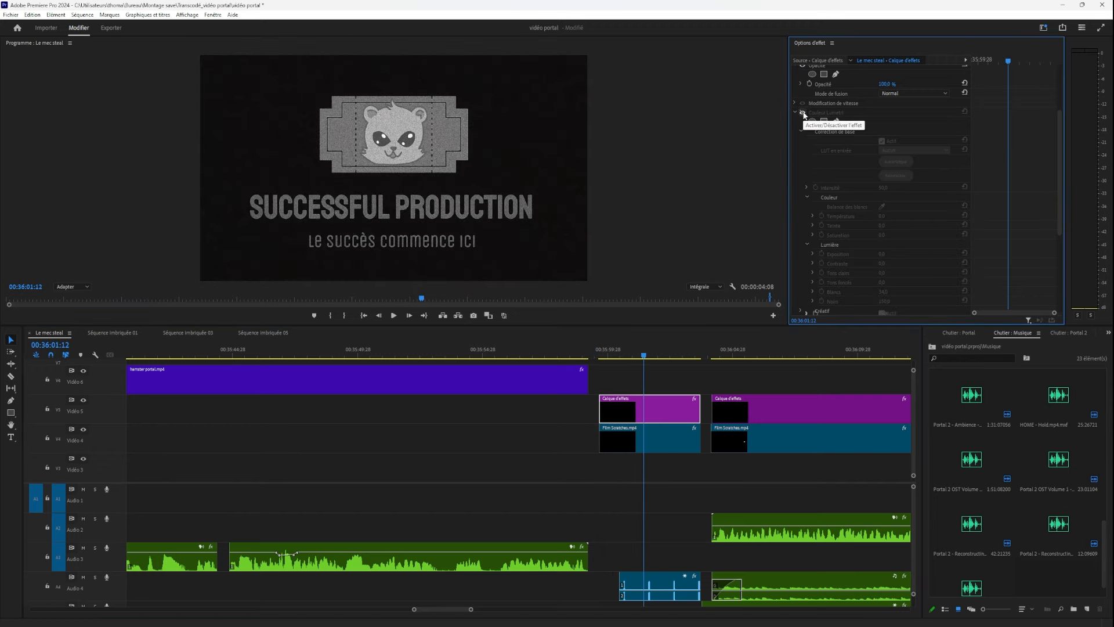
click(800, 112)
click(801, 112)
scroll(804, 185, up, 3)
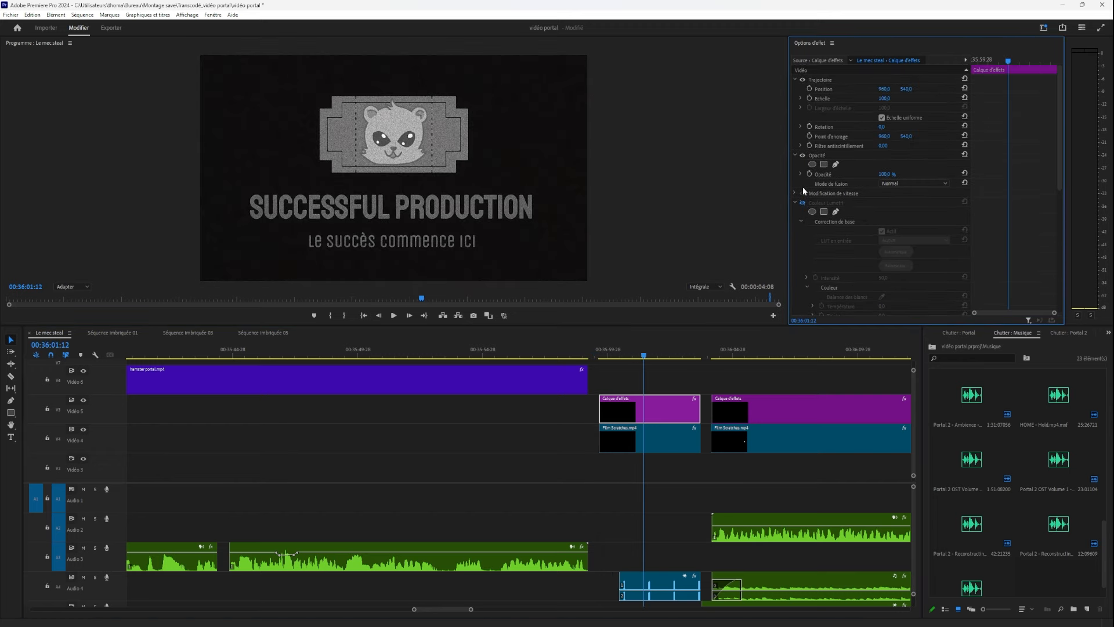
scroll(807, 197, down, 10)
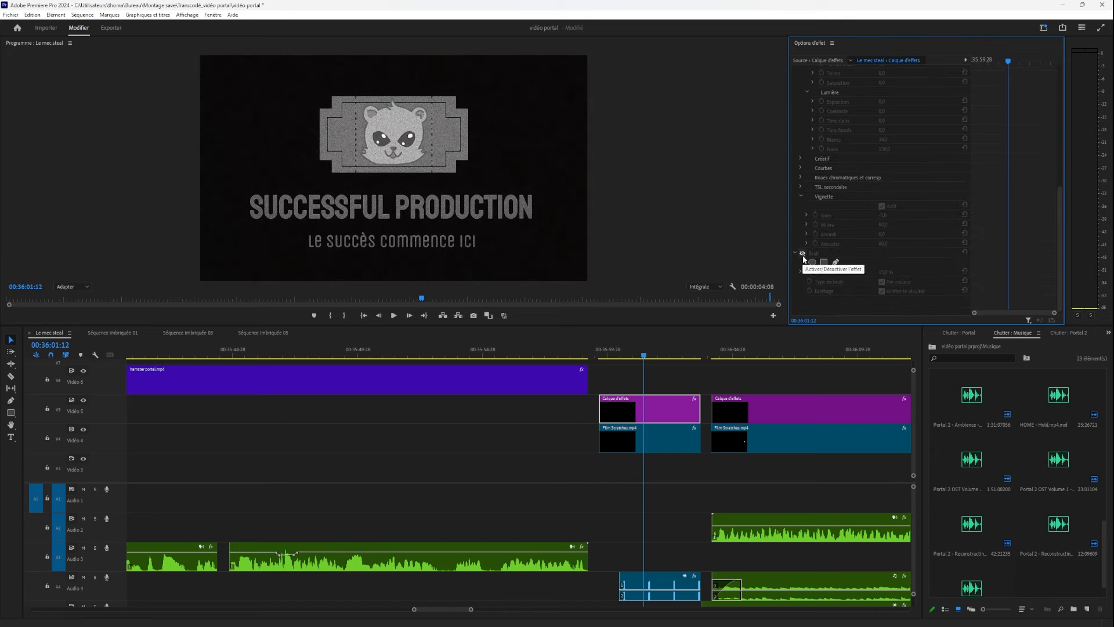
click(802, 254)
Select the Film Scratches.mp4 clip above the logo and review its Ecran blend mode and look around 00:36:00.
click(634, 351)
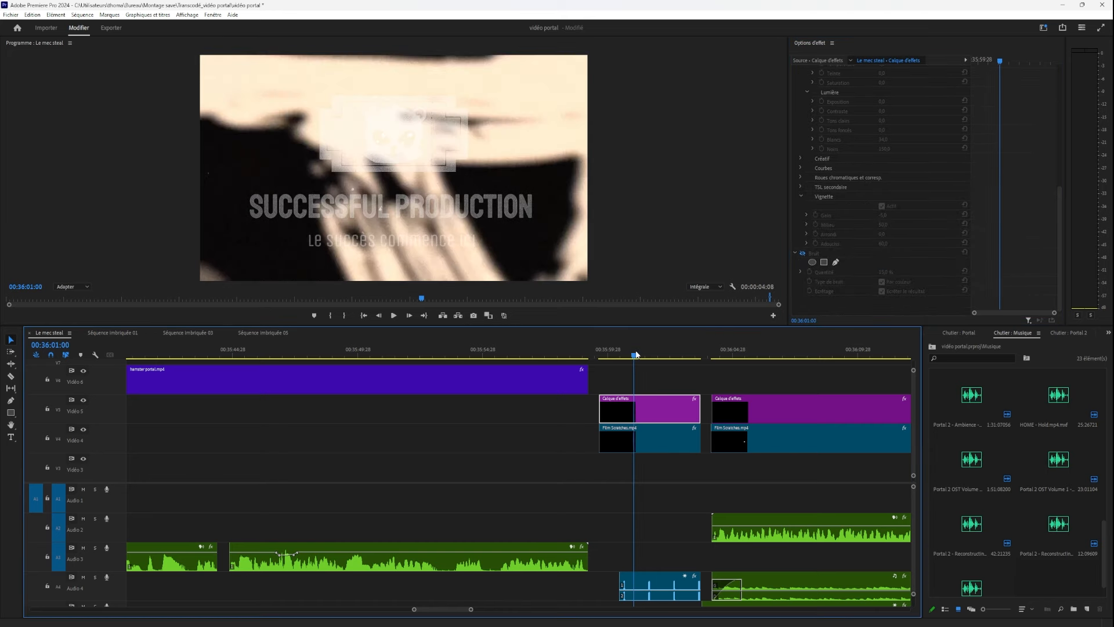
click(628, 438)
drag(611, 350, 620, 354)
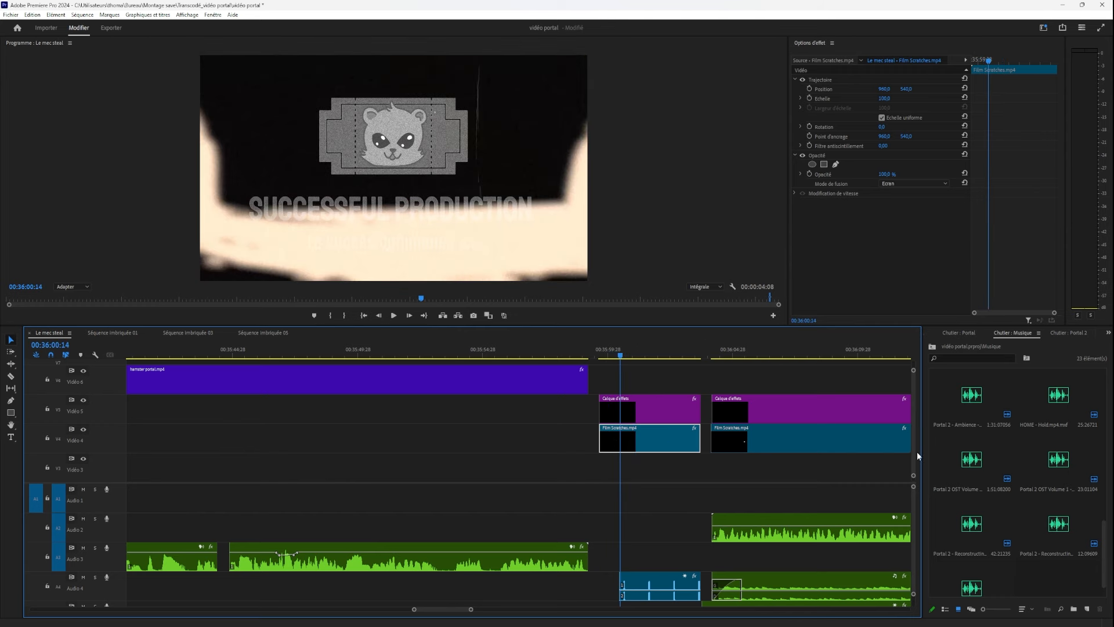
Compare the first VINTAGE Film PROJECTOR clip on Vidéo 2 with Trajectoire off and on, and review its Opacité and Recadrage settings.
scroll(914, 452, down, 3)
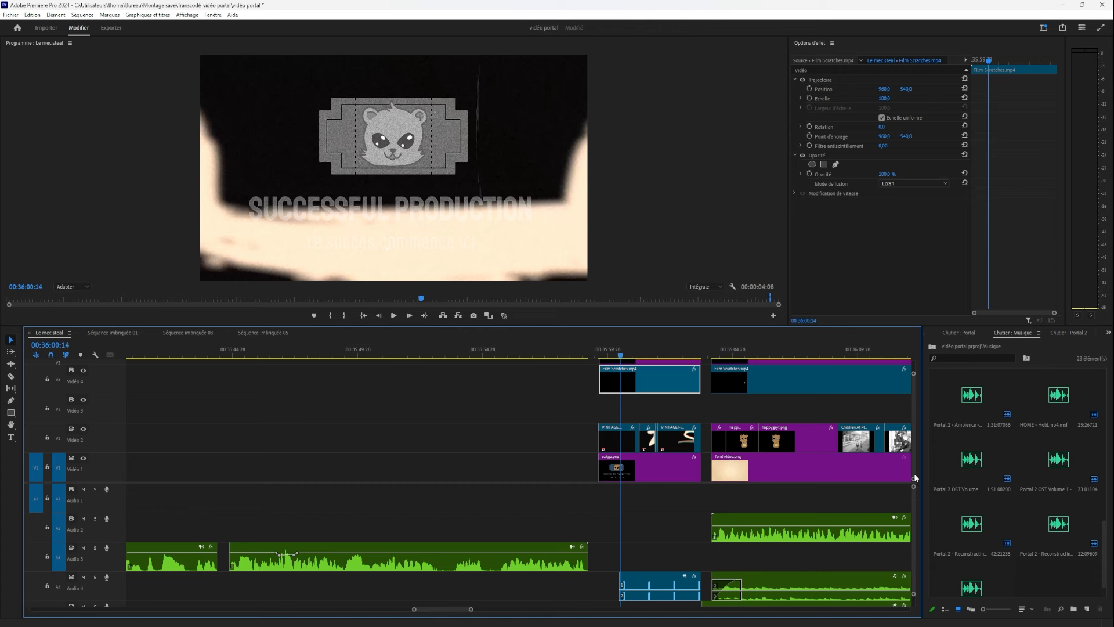
click(618, 439)
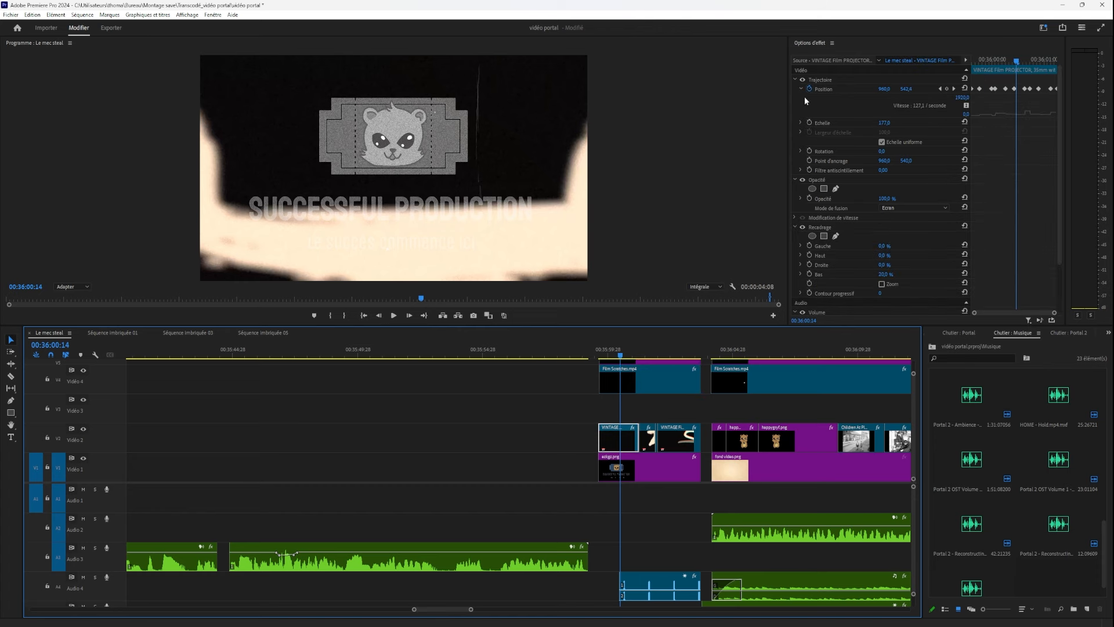
click(802, 79)
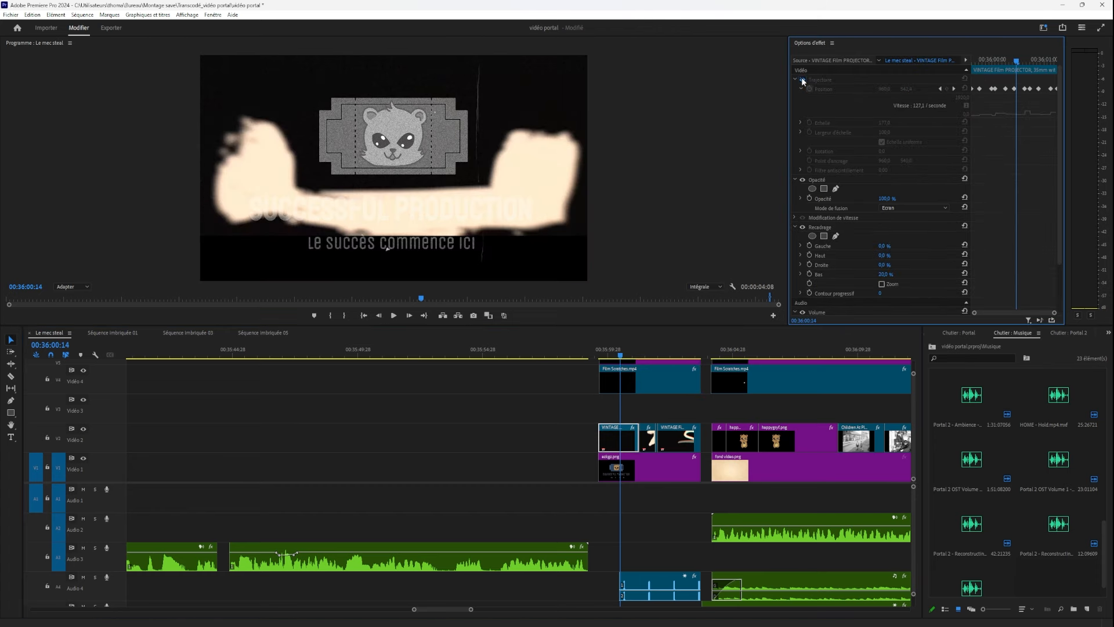
click(802, 80)
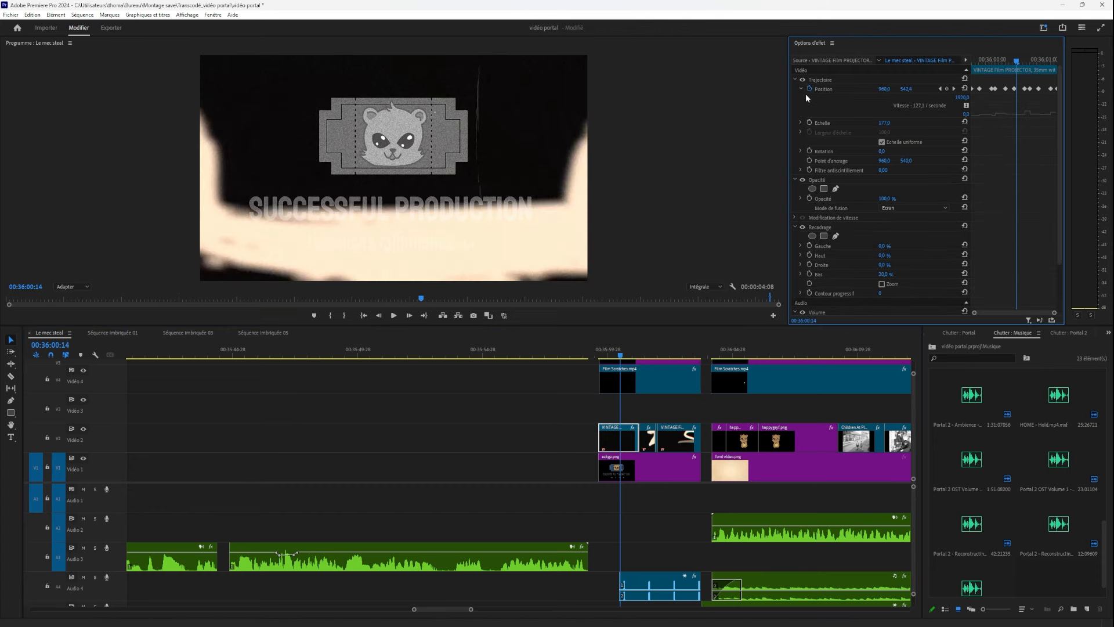
click(804, 179)
click(803, 181)
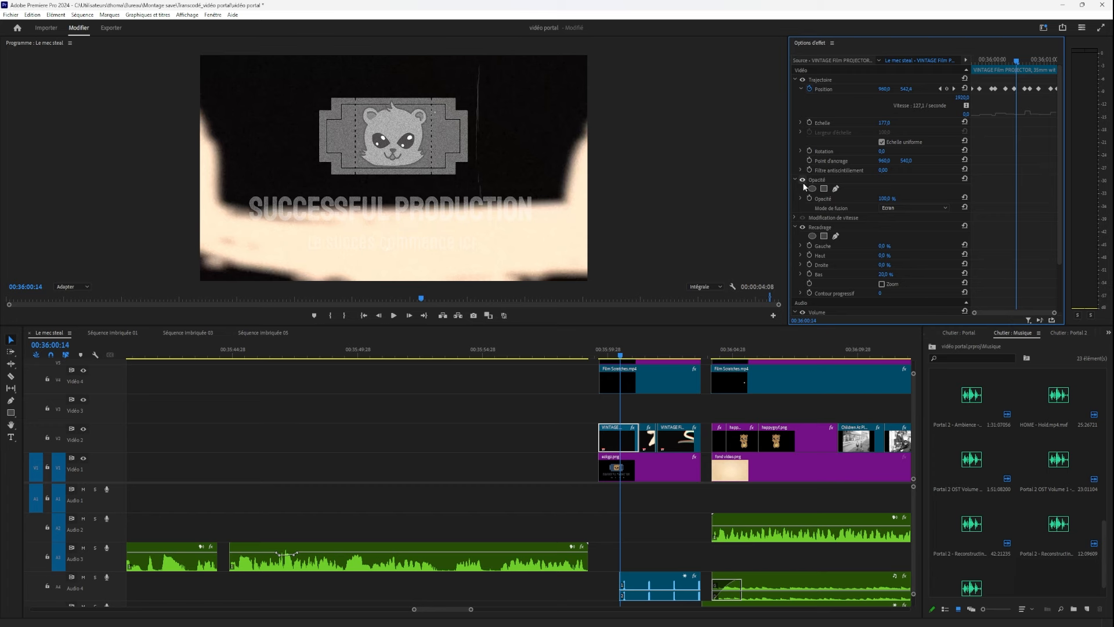
click(621, 446)
scroll(809, 186, down, 2)
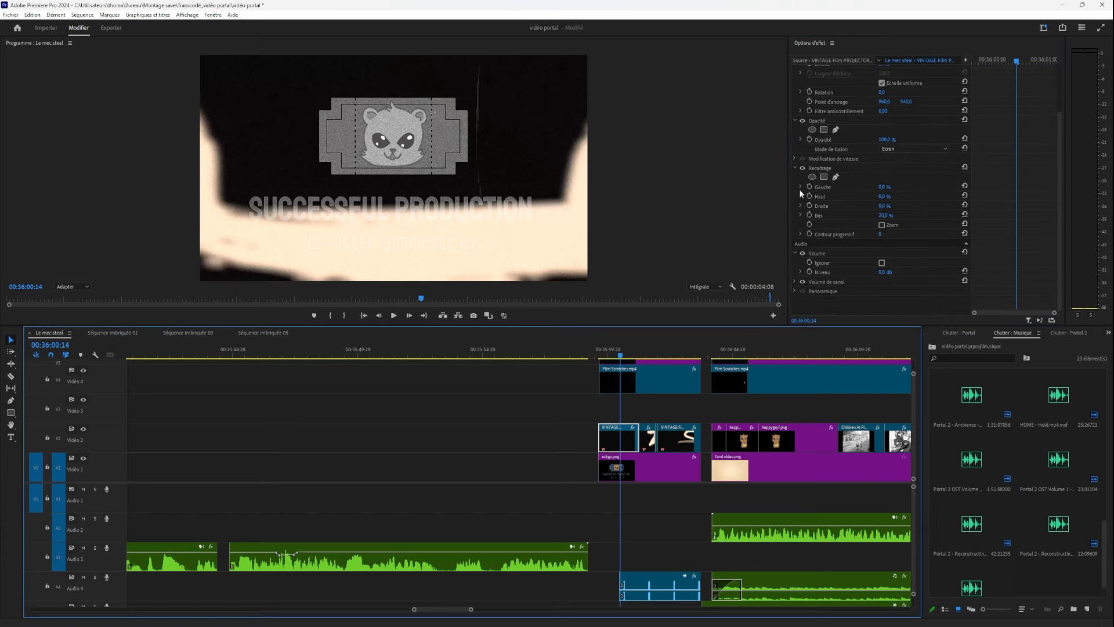
scroll(807, 209, up, 2)
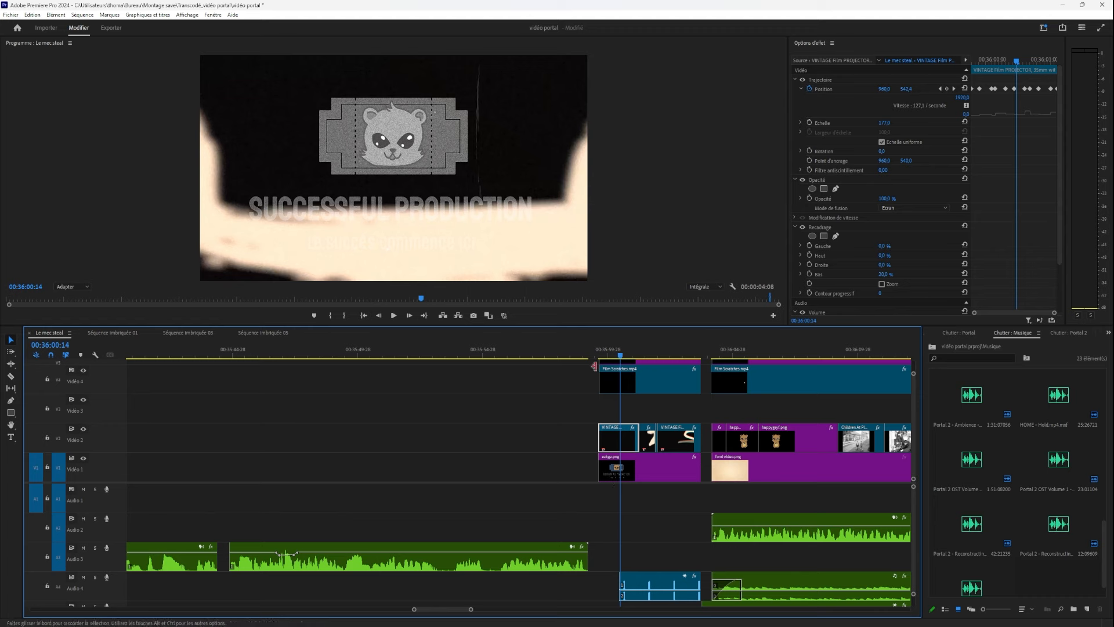
Compare the logo image on Vidéo 1 with its keyframed Trajectoire off and on while scrubbing between 00:36:00 and 00:36:01.
drag(598, 355, 640, 355)
click(644, 380)
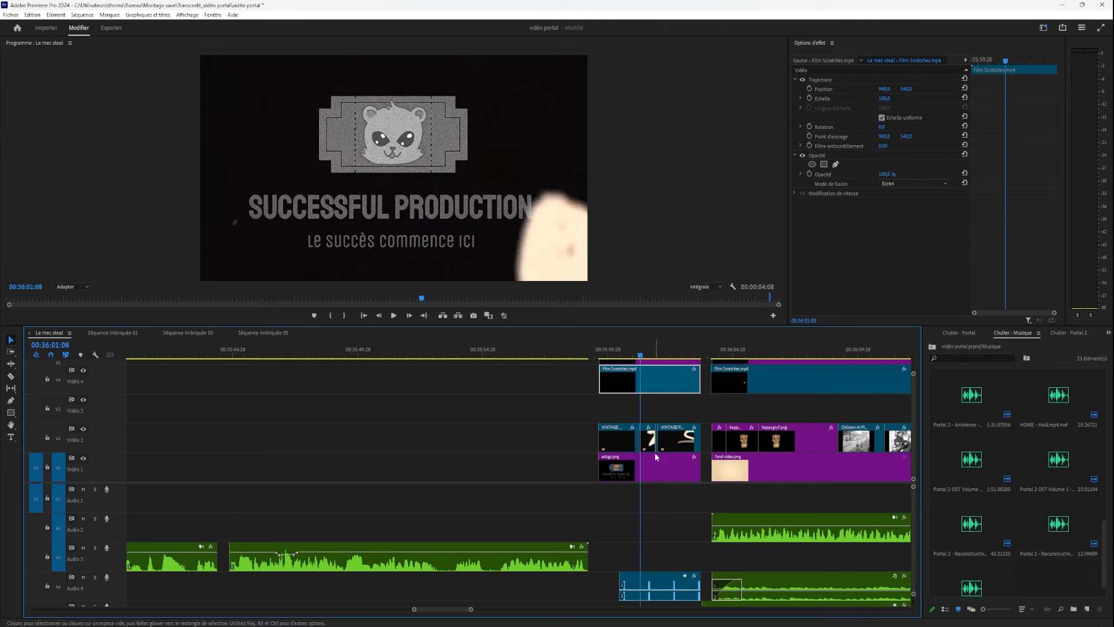
click(656, 456)
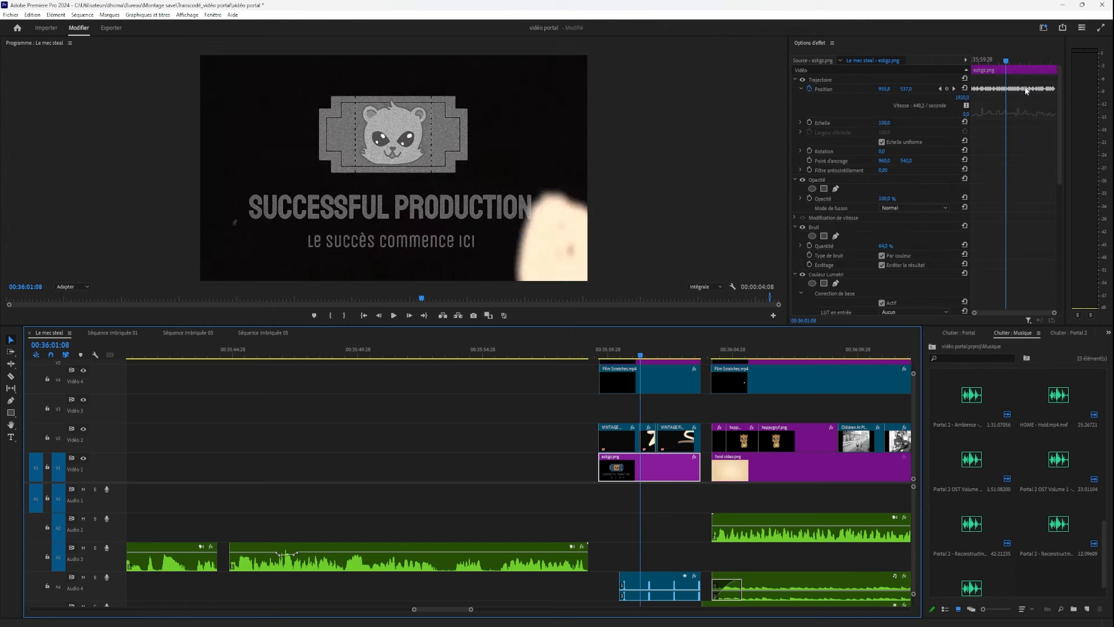
drag(982, 62, 1002, 66)
click(803, 79)
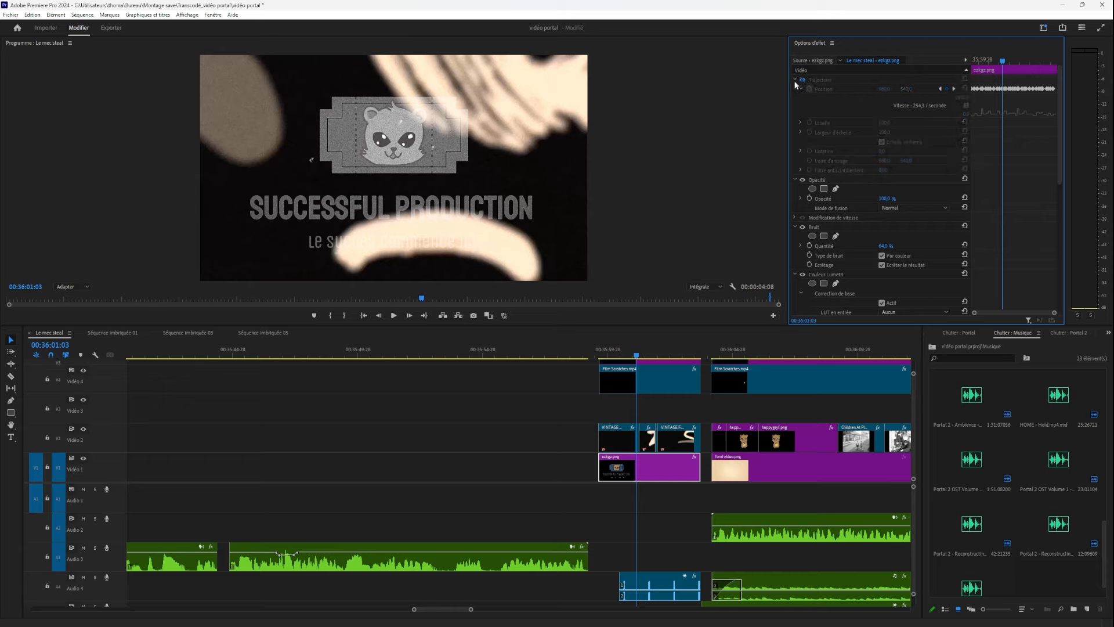
drag(610, 353, 643, 357)
click(802, 79)
click(598, 354)
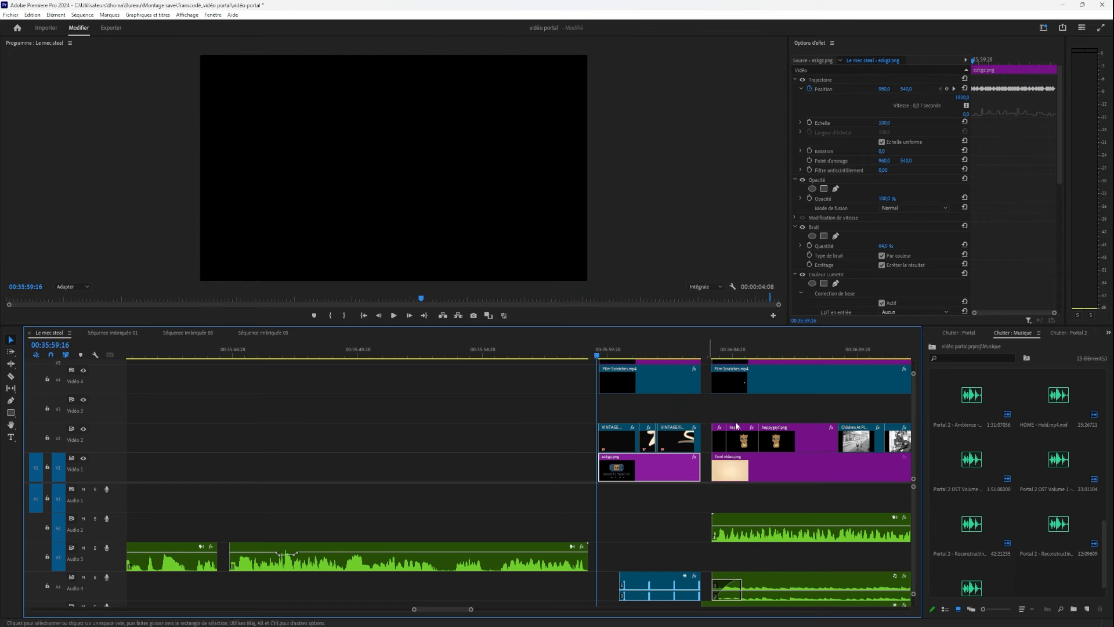
Review the effects of the logo's adjustment layer and Film Scratches.mp4 clip, and look over the section's lower audio tracks.
drag(913, 421, 913, 417)
click(684, 416)
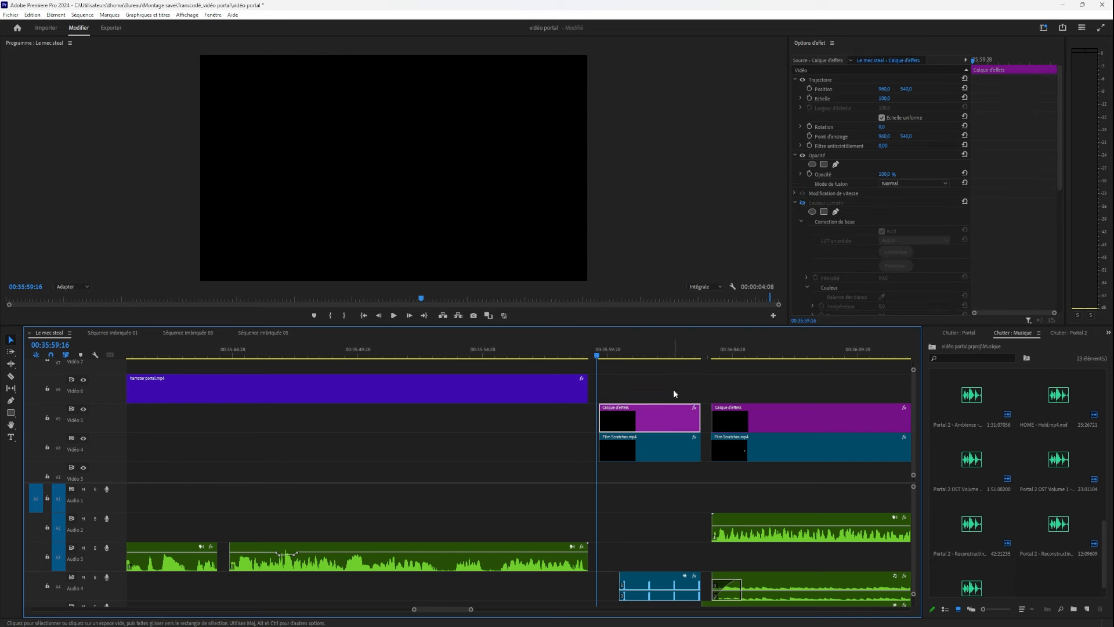
click(796, 198)
scroll(804, 214, down, 5)
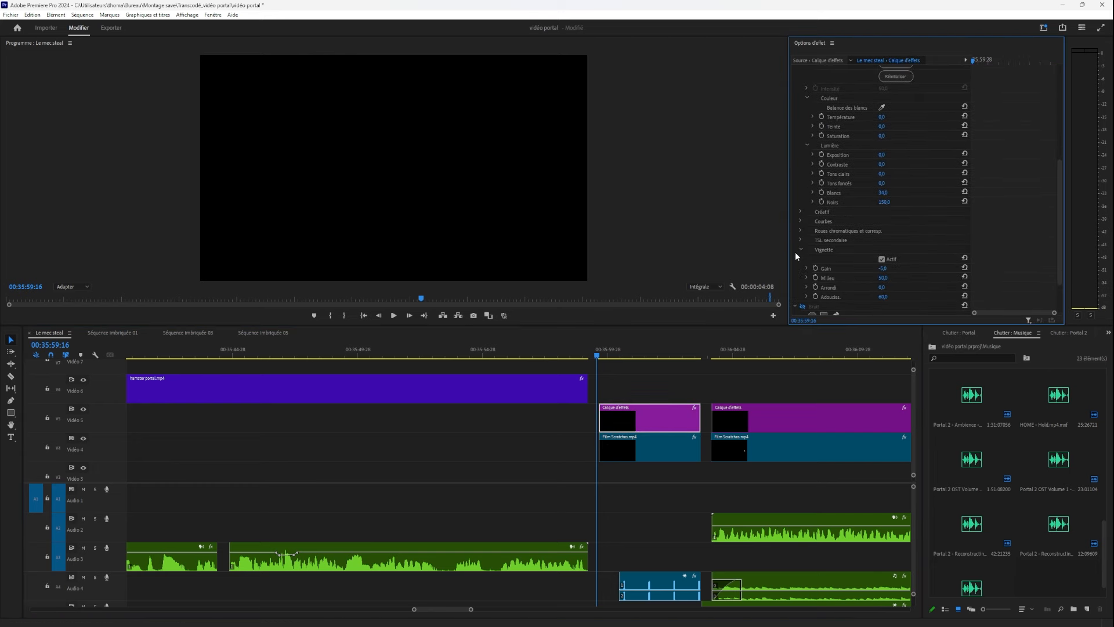
click(666, 441)
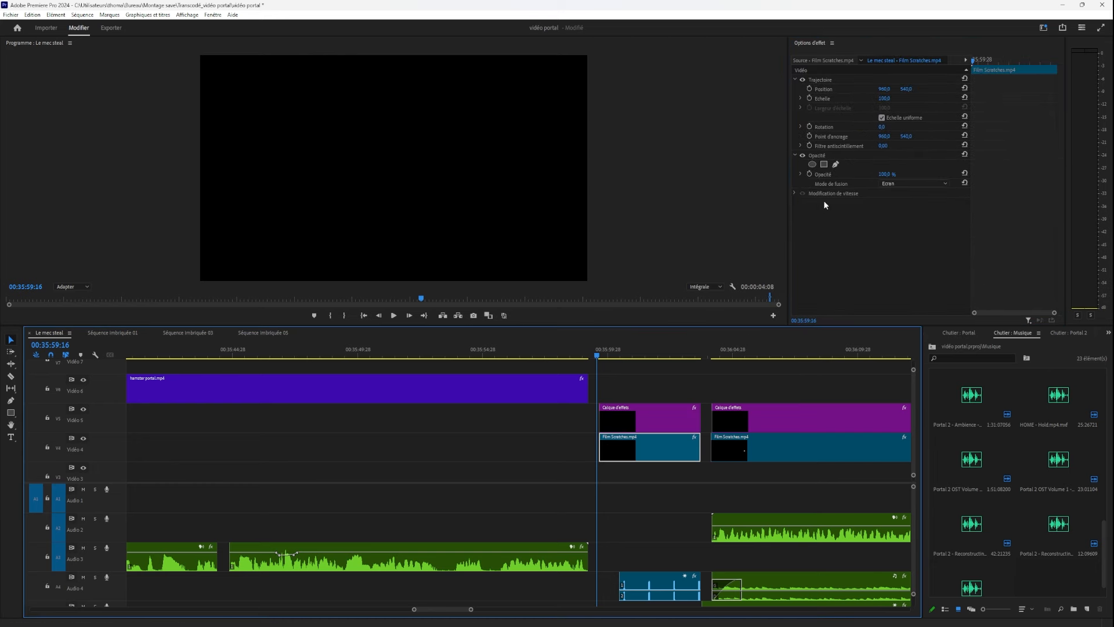
scroll(655, 448, down, 2)
scroll(910, 508, down, 3)
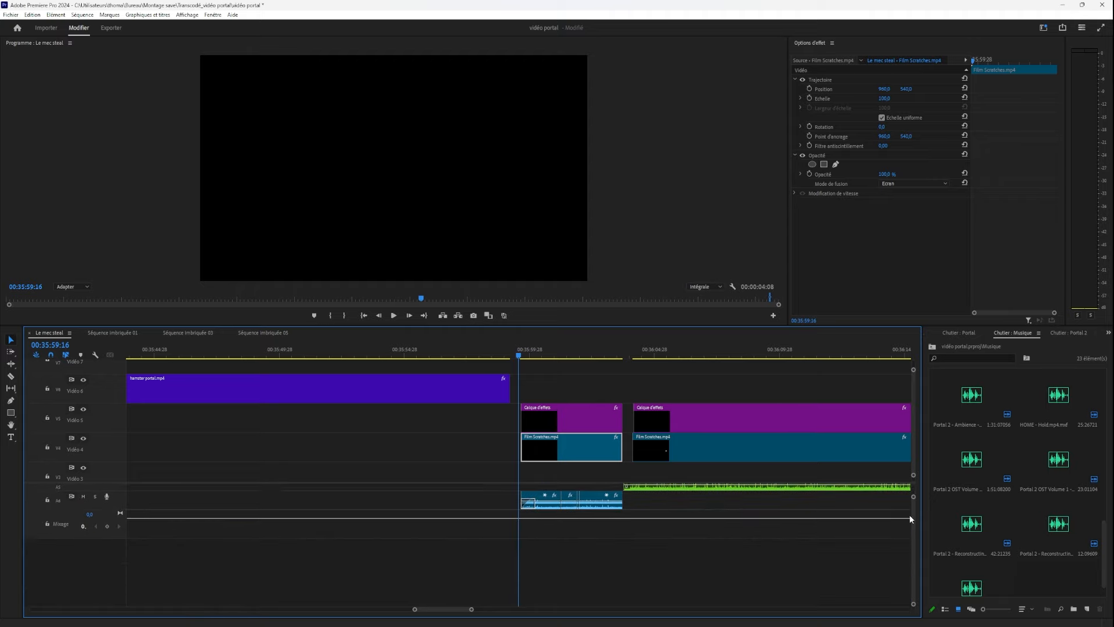
scroll(910, 513, up, 2)
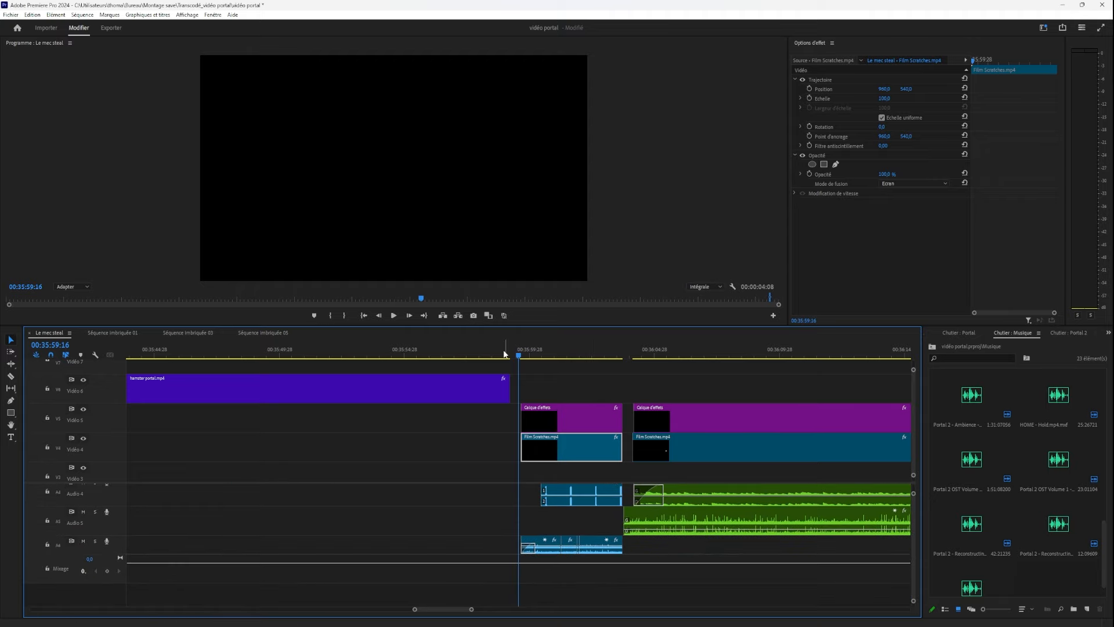
Play the edit from 00:35:59 into the hamster drawing section and review the volume of the So Far So Good music clip.
click(395, 317)
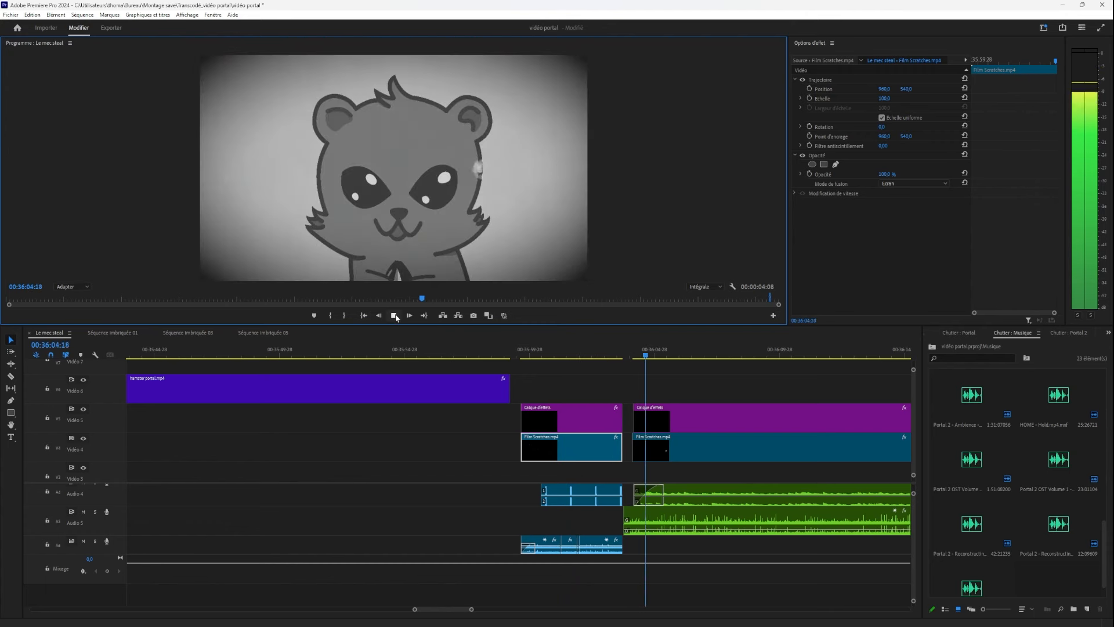
click(400, 316)
click(706, 523)
click(701, 497)
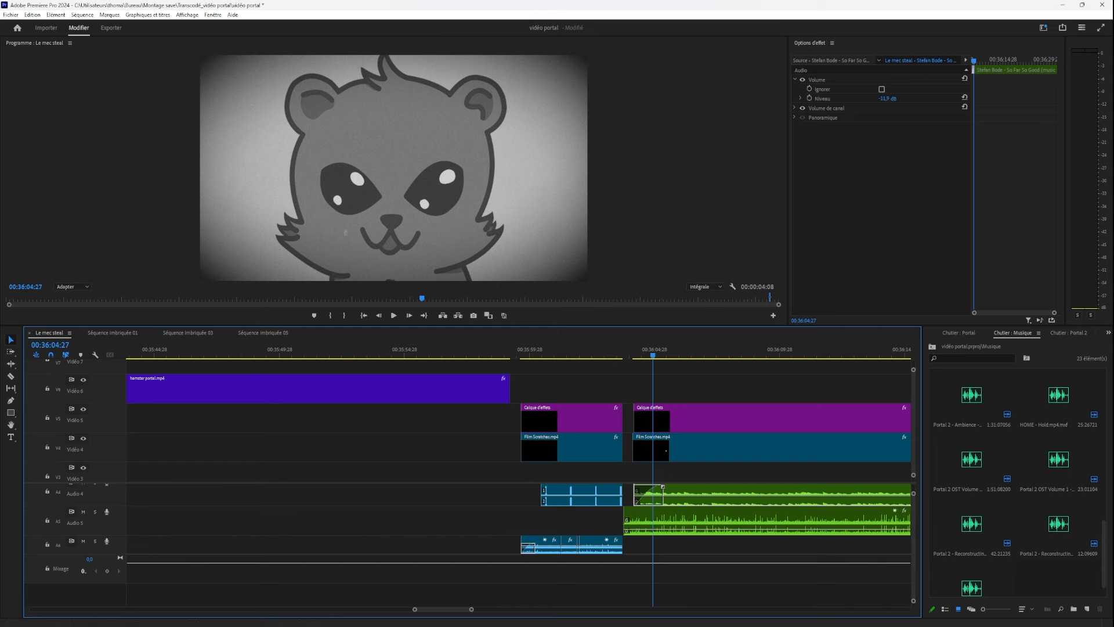
Switch to Audacity.
click(87, 626)
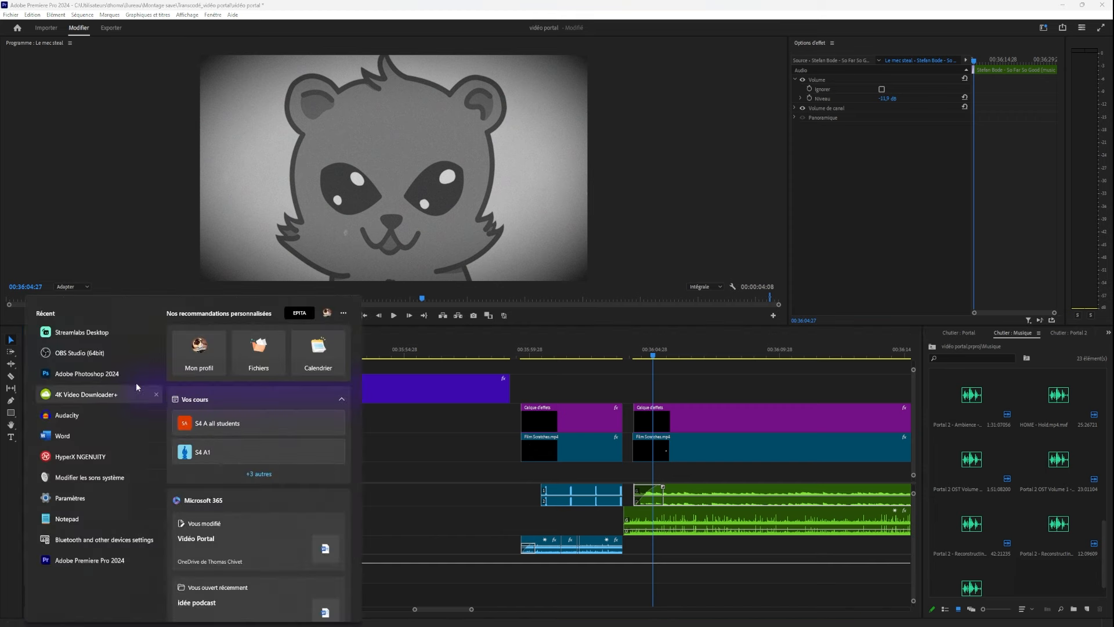
click(132, 420)
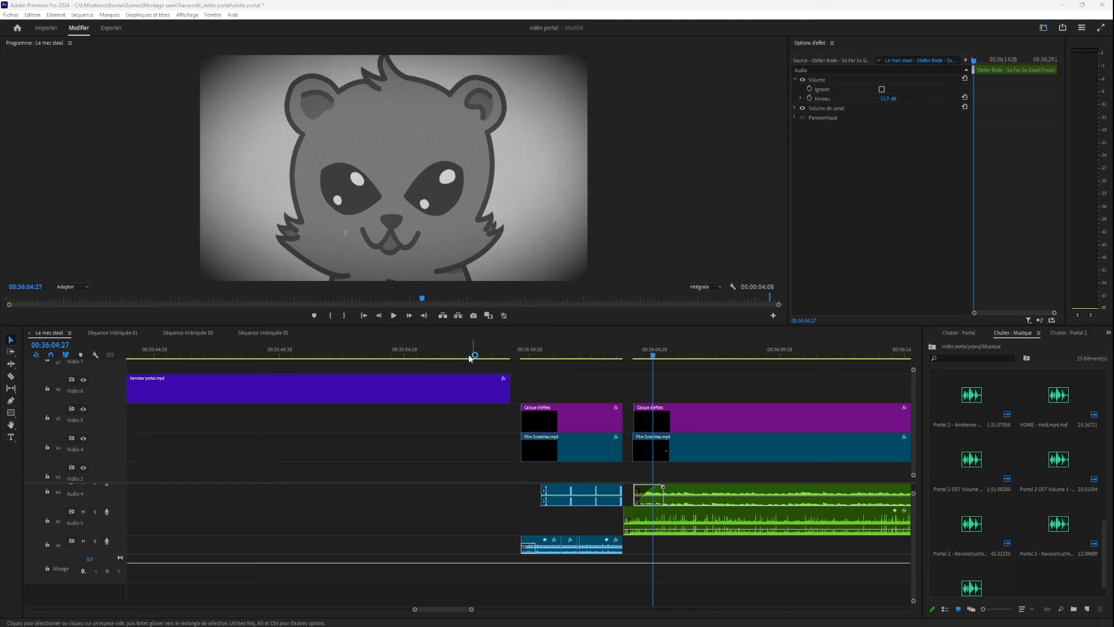
key(super)
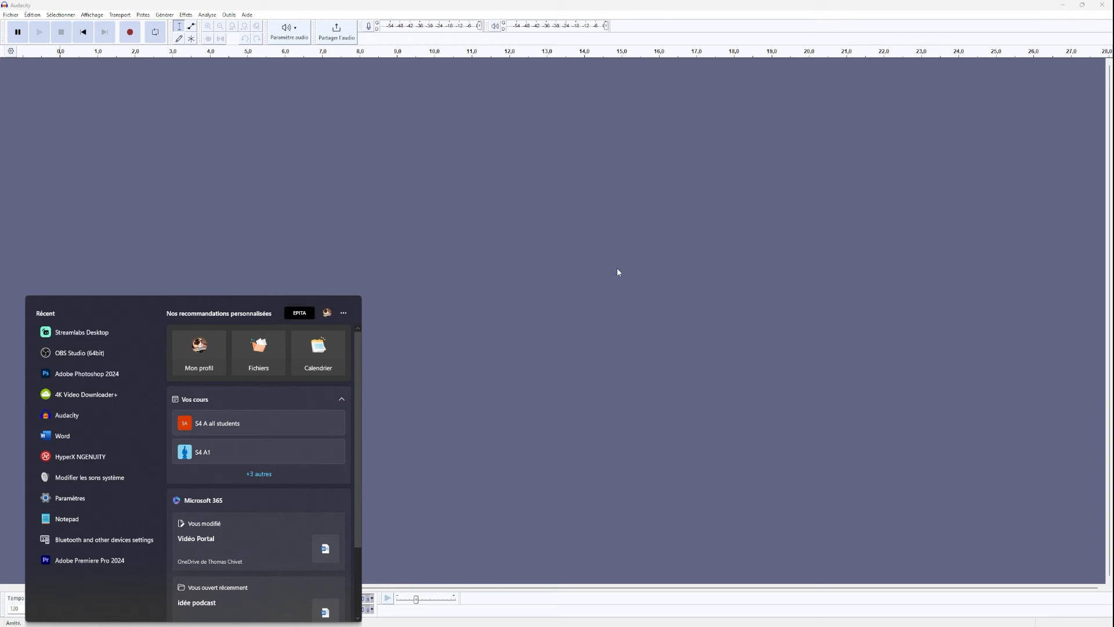
click(617, 269)
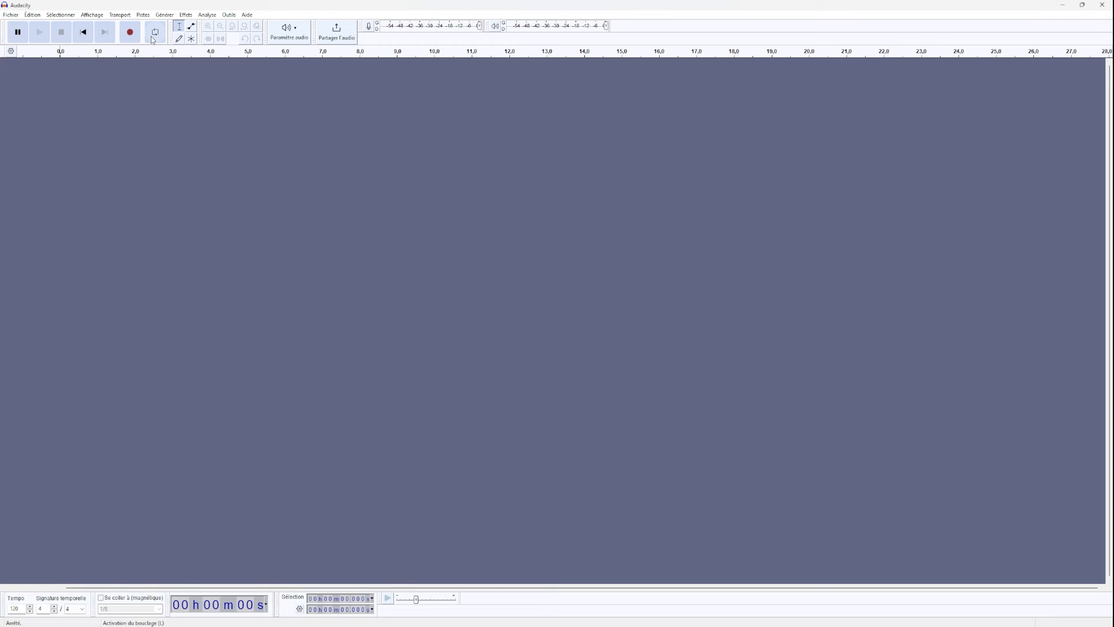
Look over the recording devices offered in the audio settings.
click(302, 26)
mouse_move(323, 83)
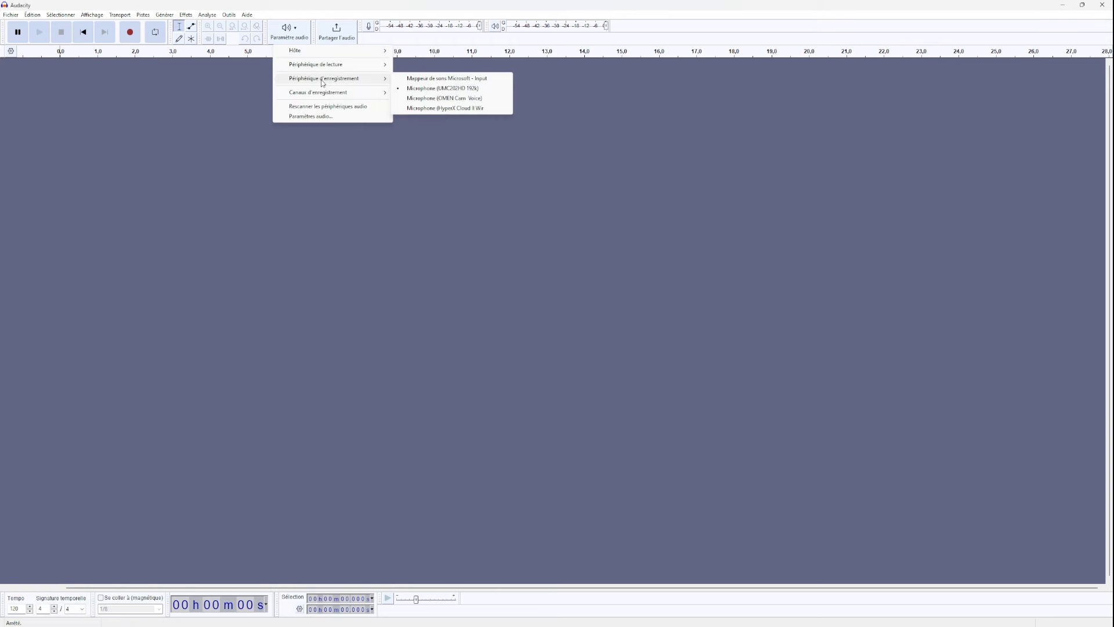
click(287, 218)
click(130, 33)
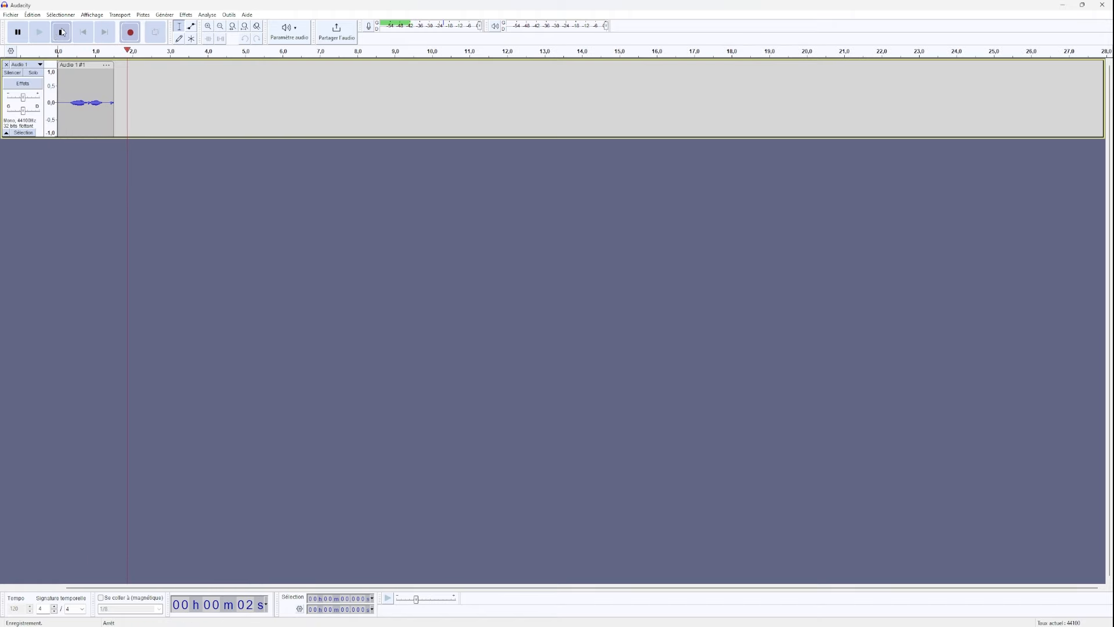
click(61, 32)
click(6, 64)
Record a microphone take of about 8 seconds on a new track and play it back.
click(129, 33)
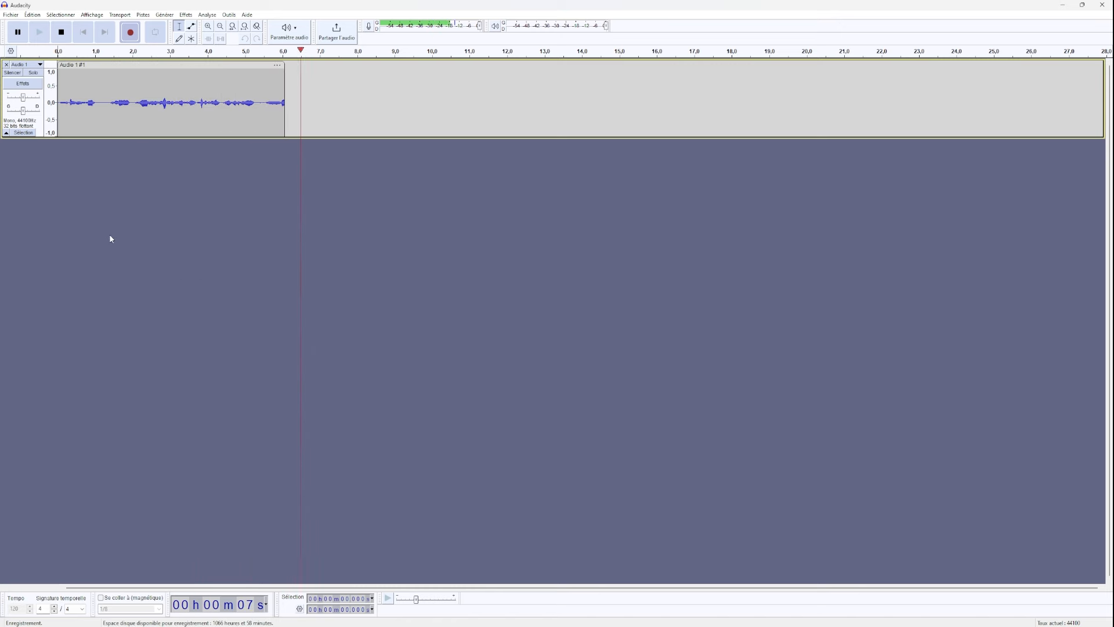
click(65, 33)
click(45, 37)
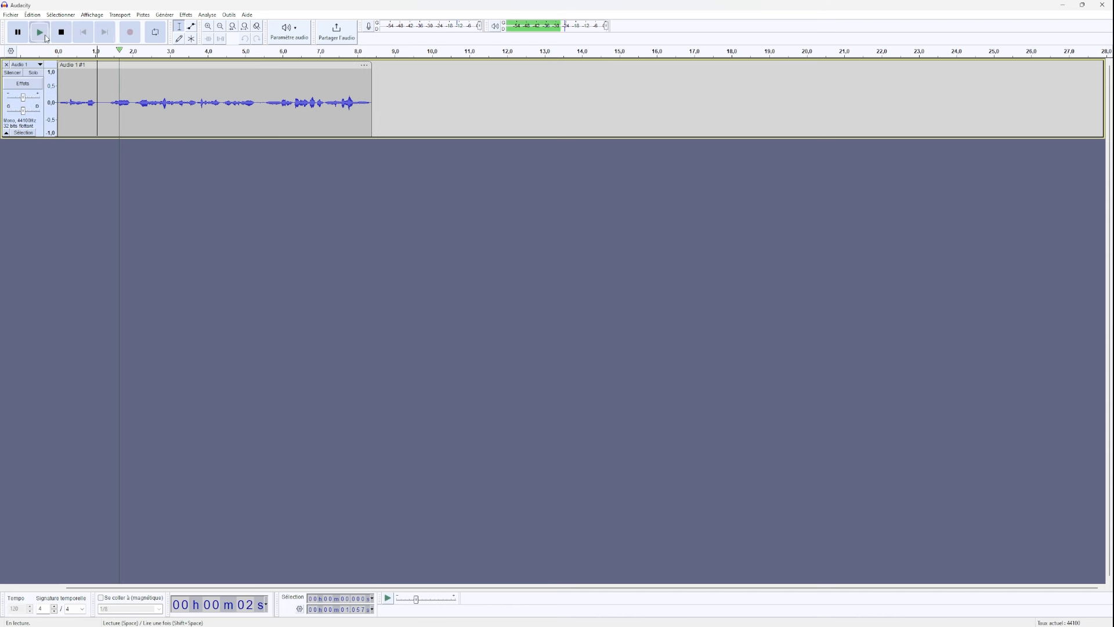
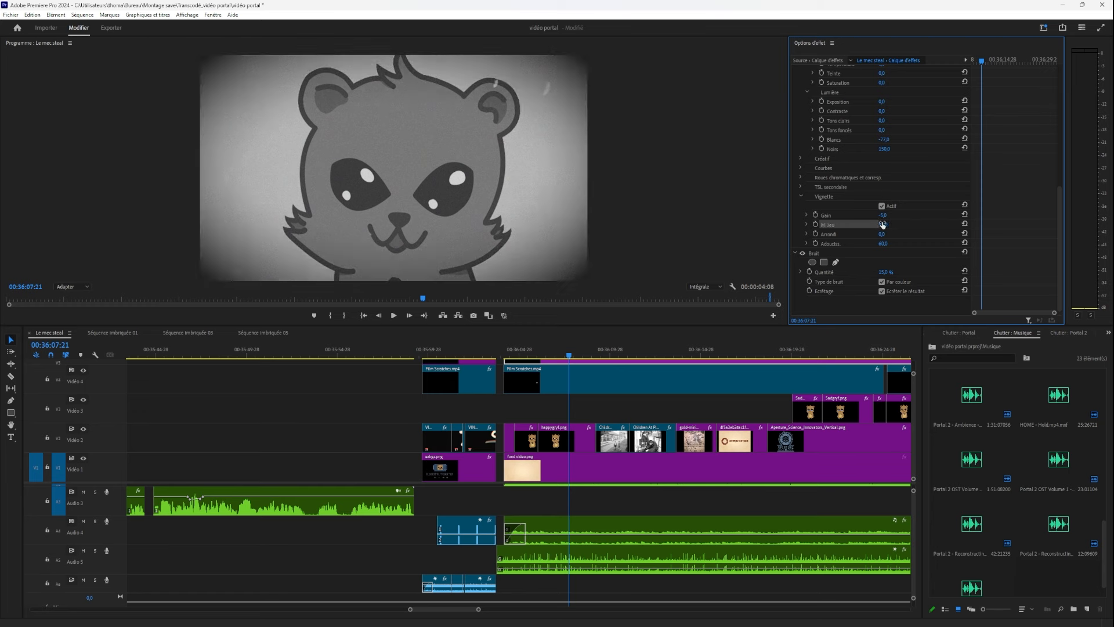
Try setting the adjustment layer's vignette Milieu to 0 around 00:36:07, and undo the change.
drag(882, 224, 853, 225)
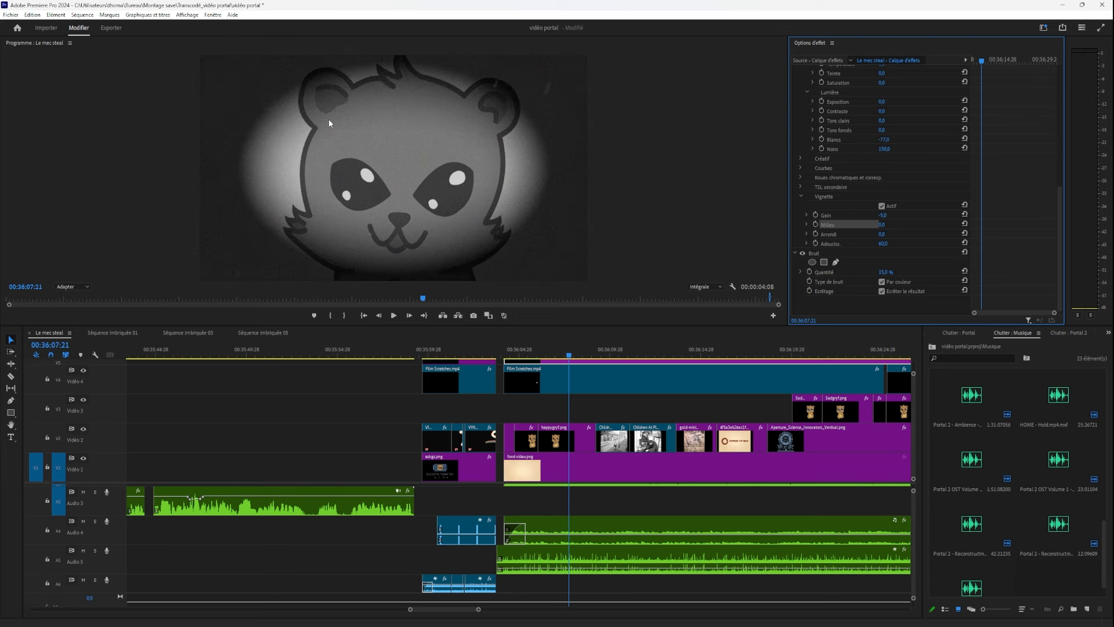
key(ctrl+z)
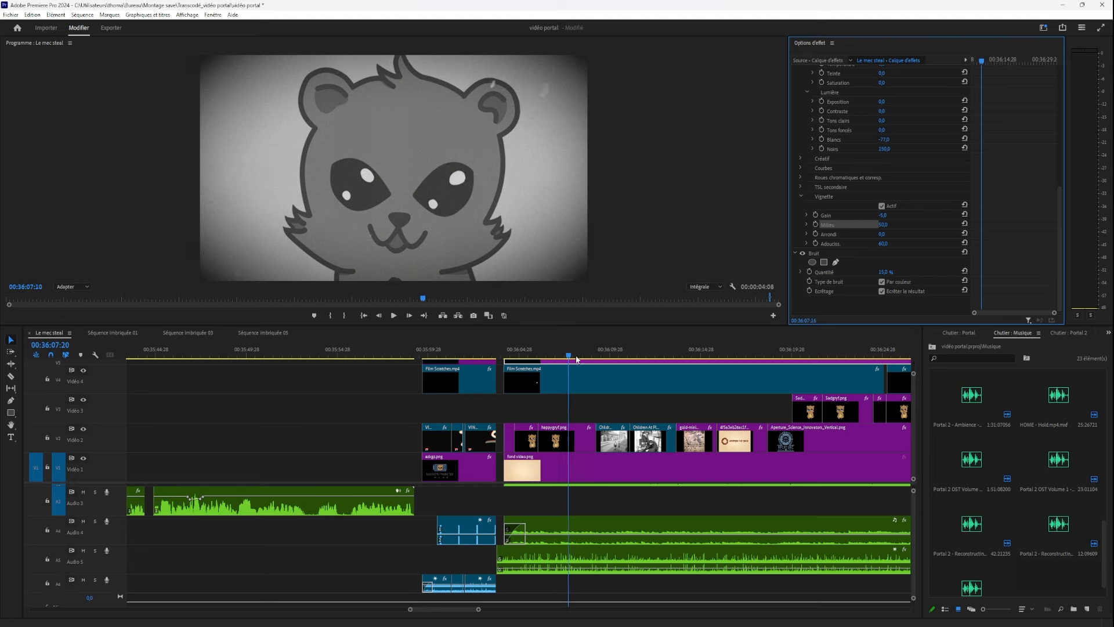
Review the archive footage section from 00:36:07 to 00:36:51, checking the effect settings of the Bath Time In France and Les années 1950 clips.
drag(576, 358, 617, 360)
key(space)
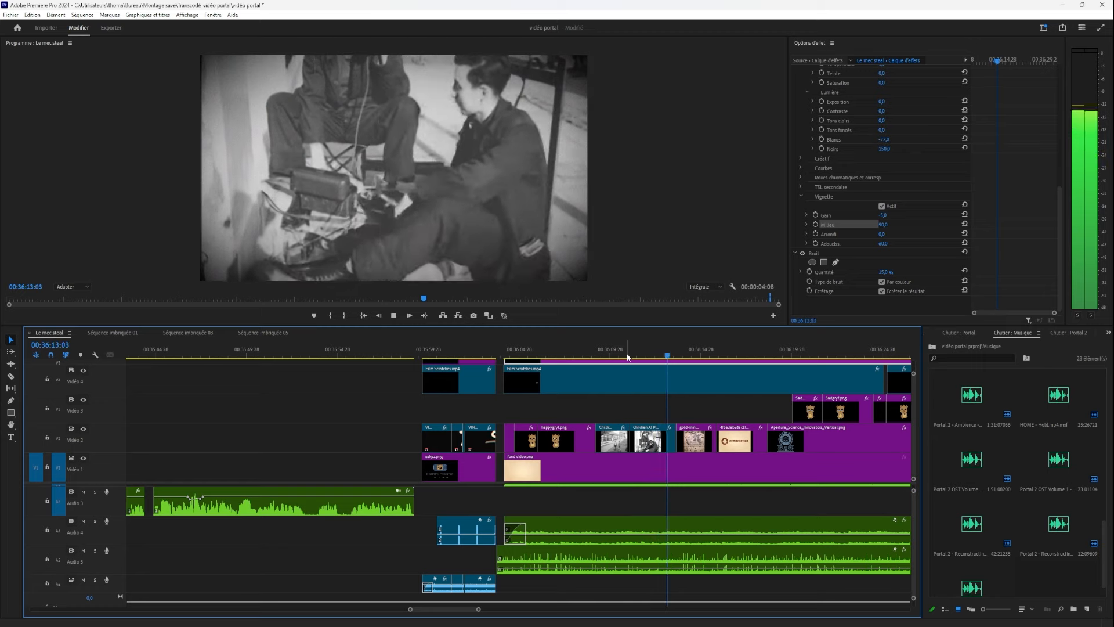
drag(629, 348, 410, 419)
drag(512, 421, 736, 449)
click(738, 469)
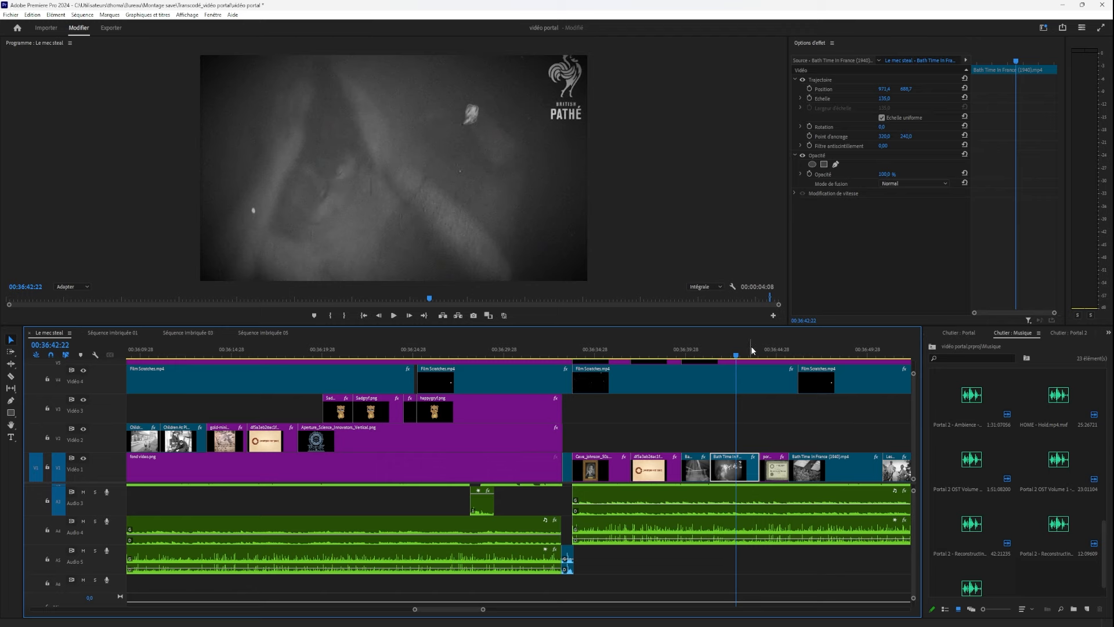
drag(752, 351, 609, 402)
click(621, 469)
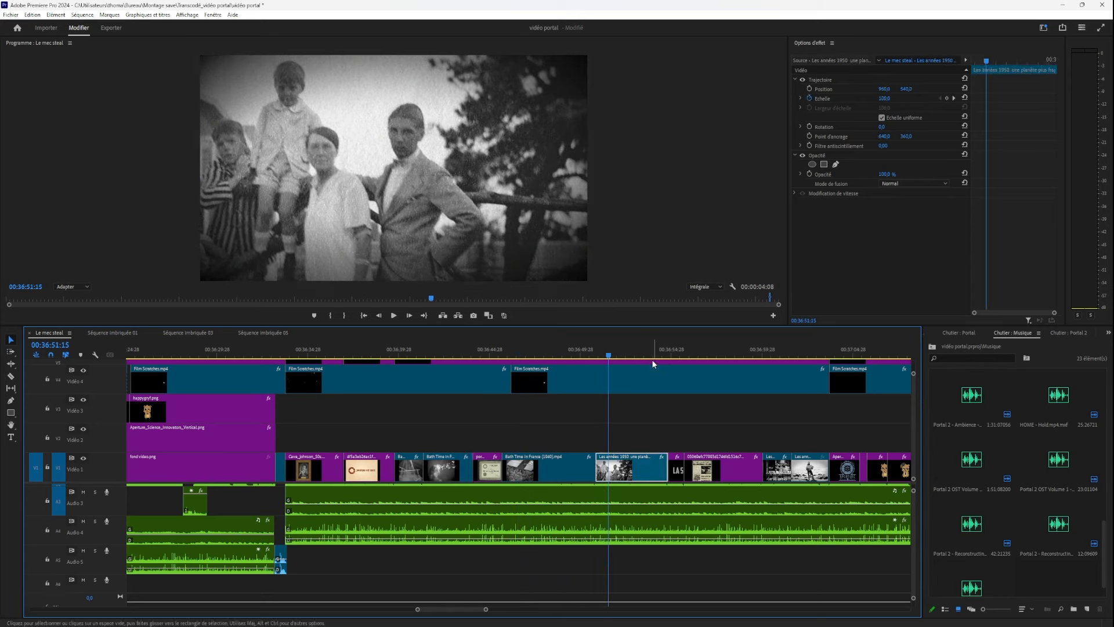
Compare the LA SCIENCE title at 00:36:55 with Couleur Lumetri off and on, and review its text settings.
click(669, 352)
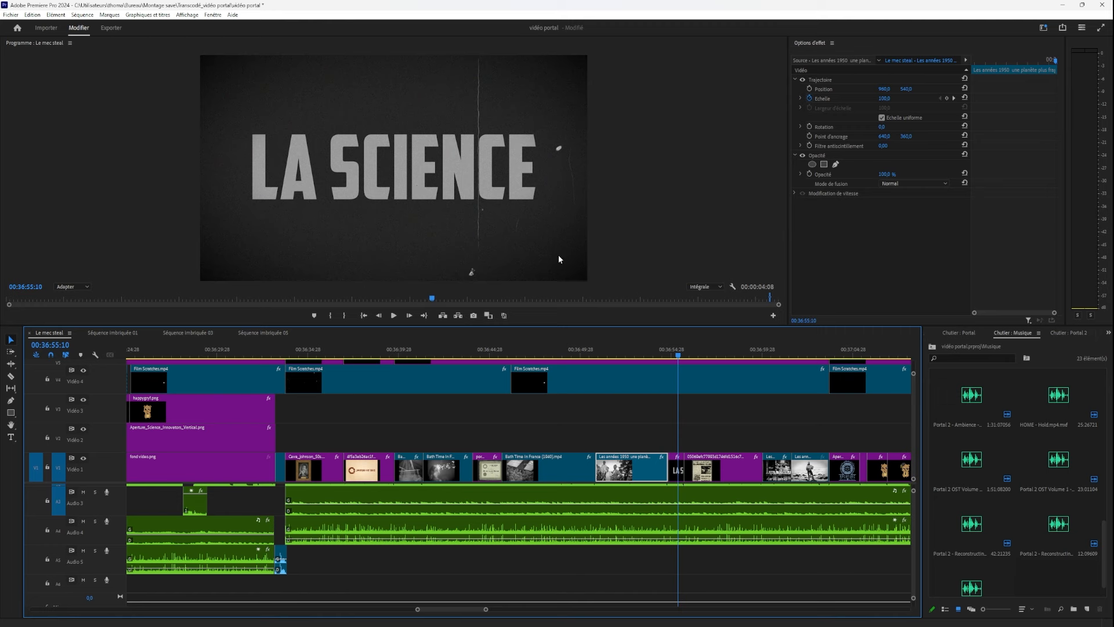
click(677, 469)
scroll(852, 211, down, 2)
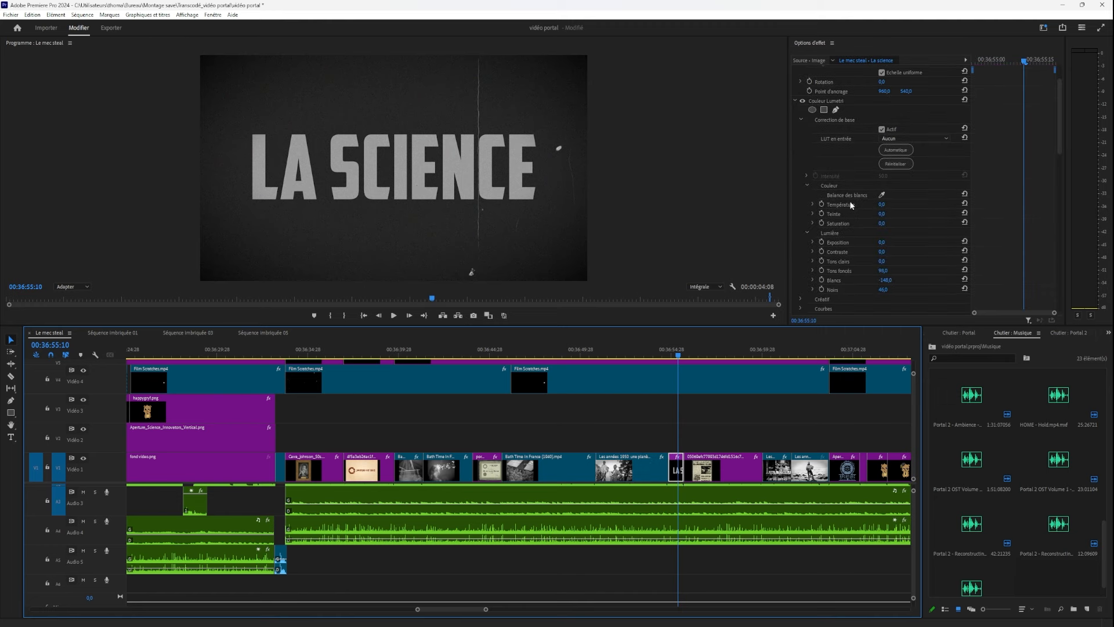
click(802, 100)
click(801, 101)
click(801, 100)
click(801, 100)
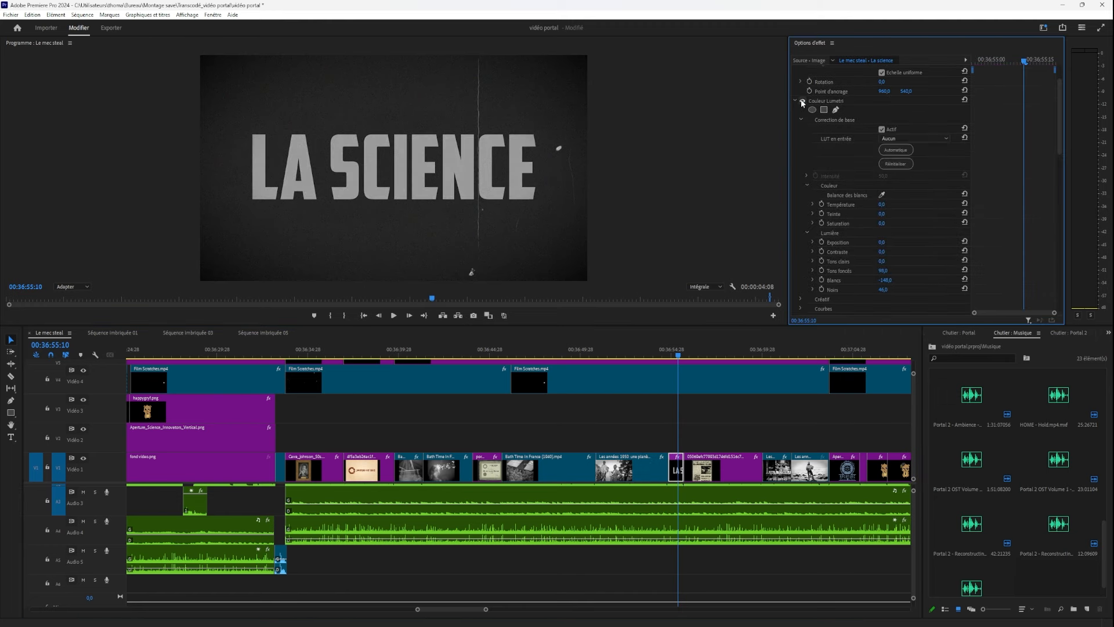
click(801, 100)
click(803, 100)
click(802, 101)
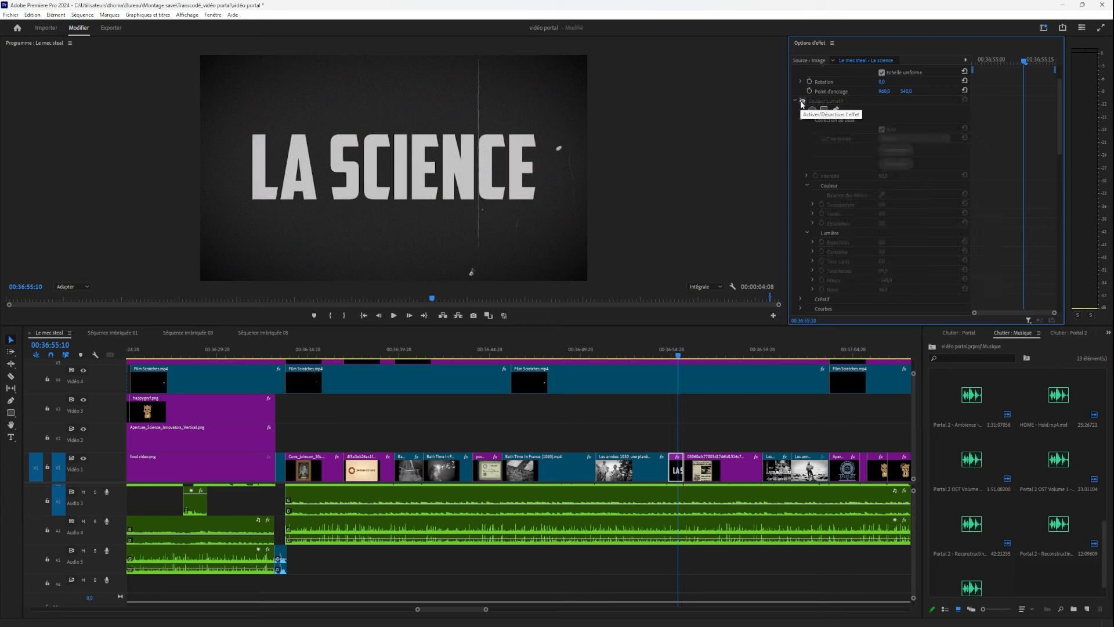
click(801, 101)
scroll(813, 177, down, 10)
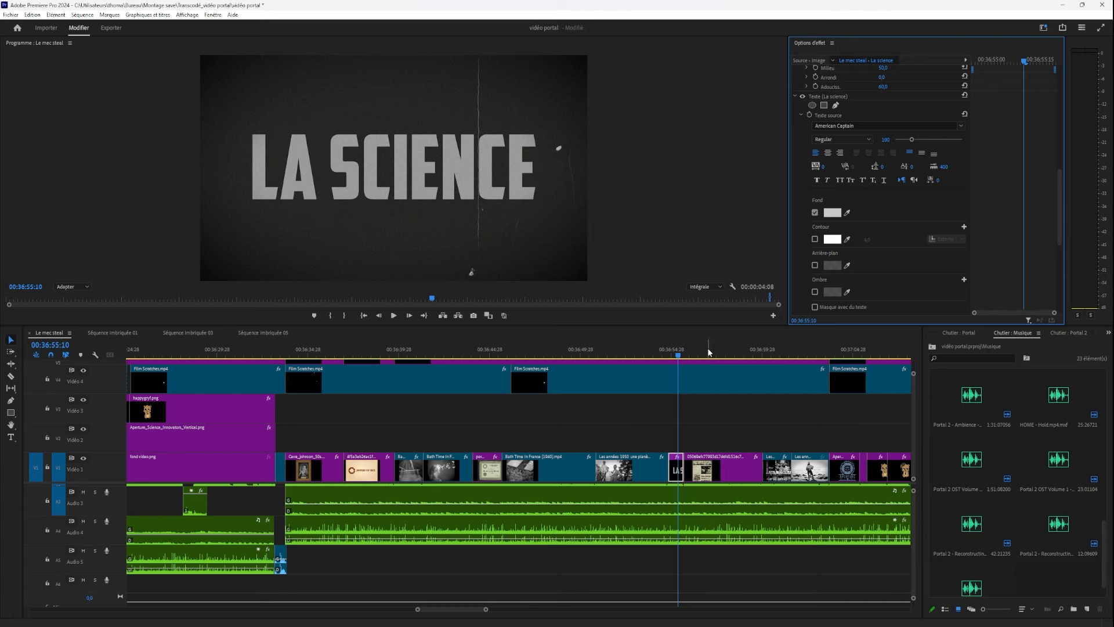
Review the montage from 00:36:55 to 00:37:25, checking the keyframed Echelle of the microscope clip at 00:37:10.
drag(710, 355, 713, 422)
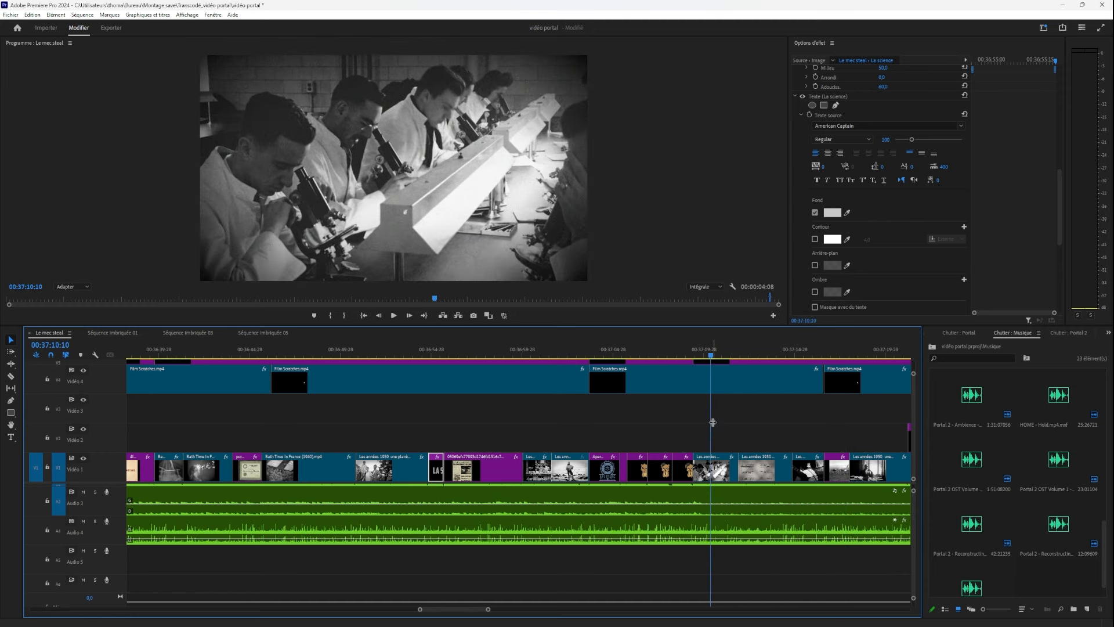
click(377, 456)
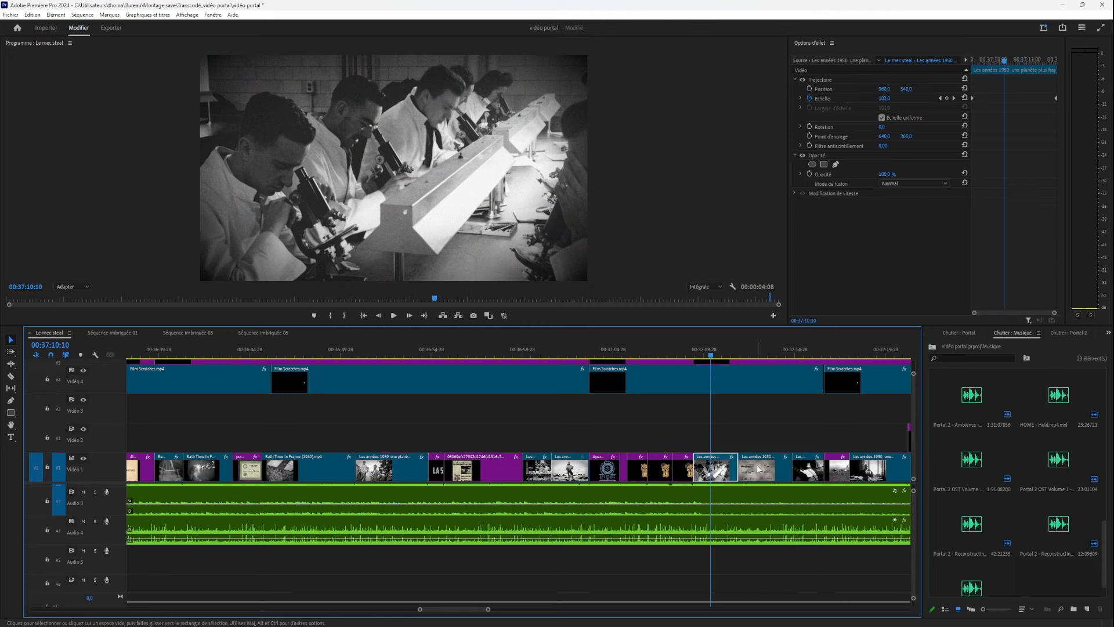
drag(750, 351, 621, 403)
Open the Every Aperture Science Logo Animated clip in the source monitor, scrub through the original video to its end, and close it.
double_click(642, 467)
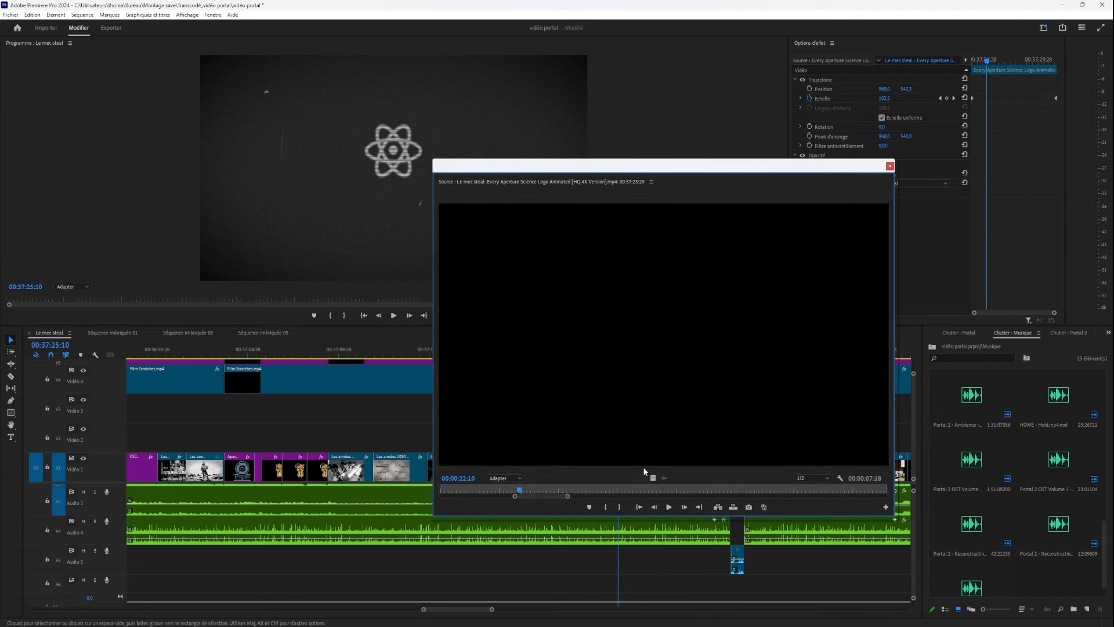
drag(519, 500, 639, 489)
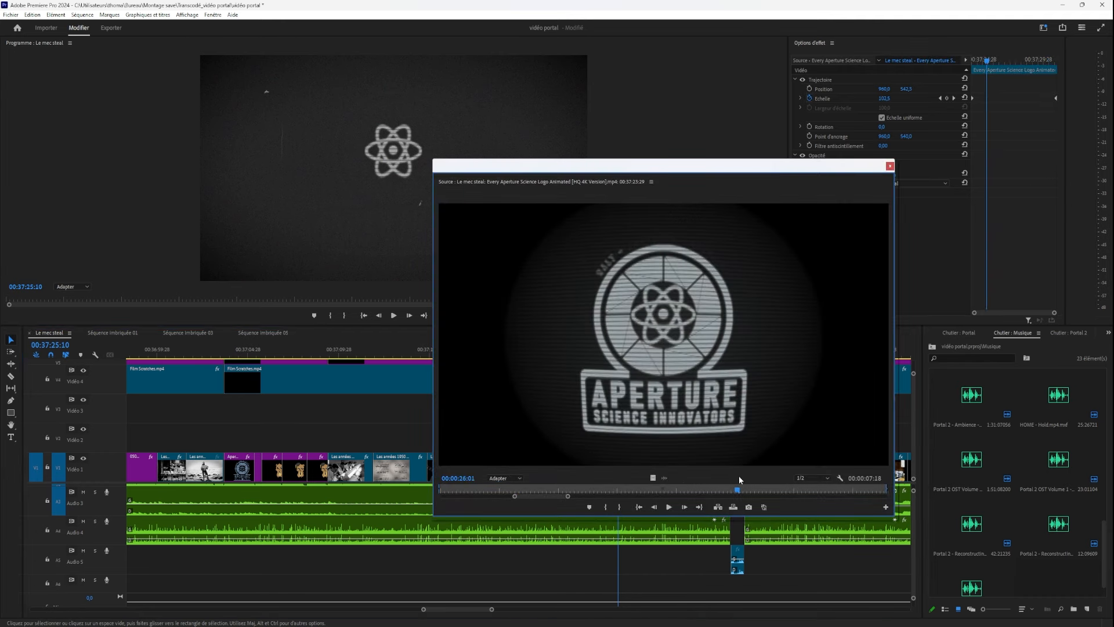
drag(838, 478, 702, 482)
drag(803, 480, 888, 261)
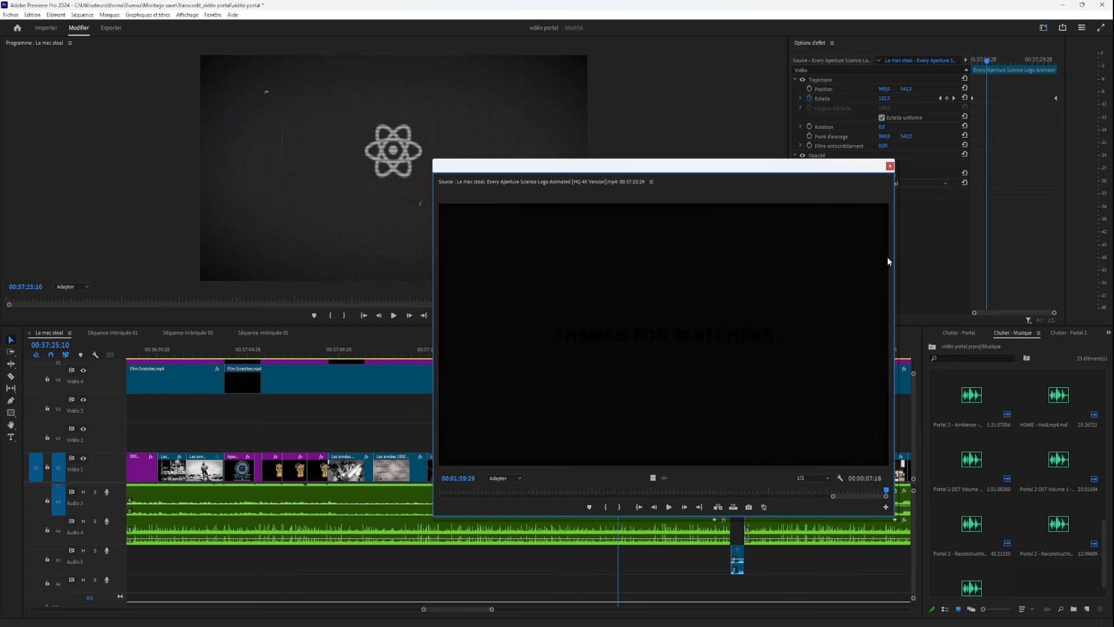
click(888, 167)
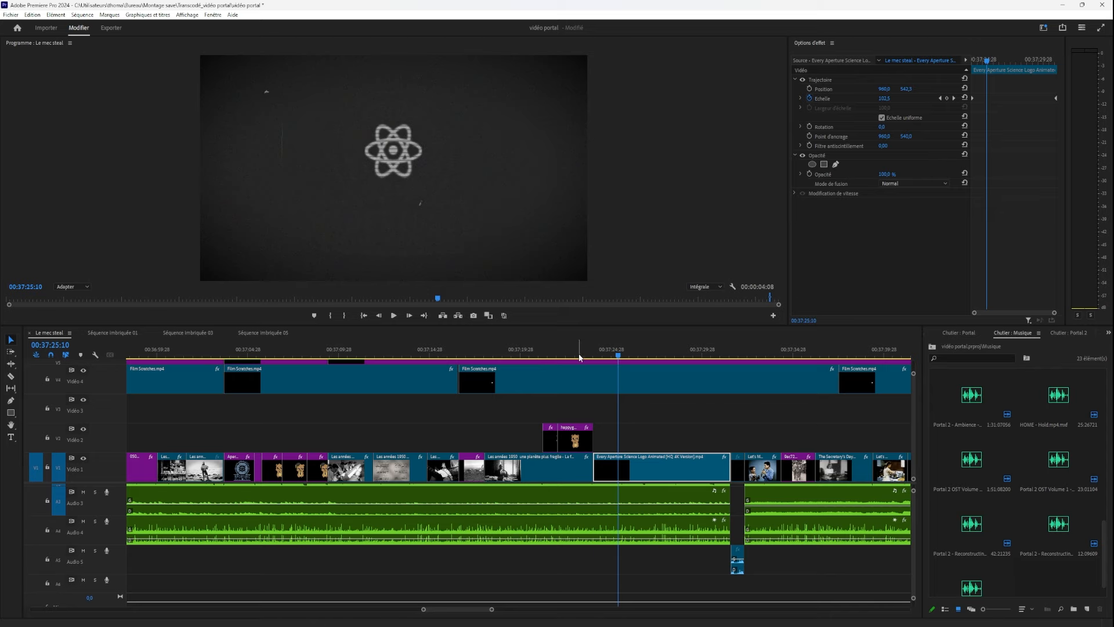
Scrub the montage to 00:37:51 and compare the Aperture A Triumph of Science clip with its original in the source monitor.
drag(579, 356, 464, 433)
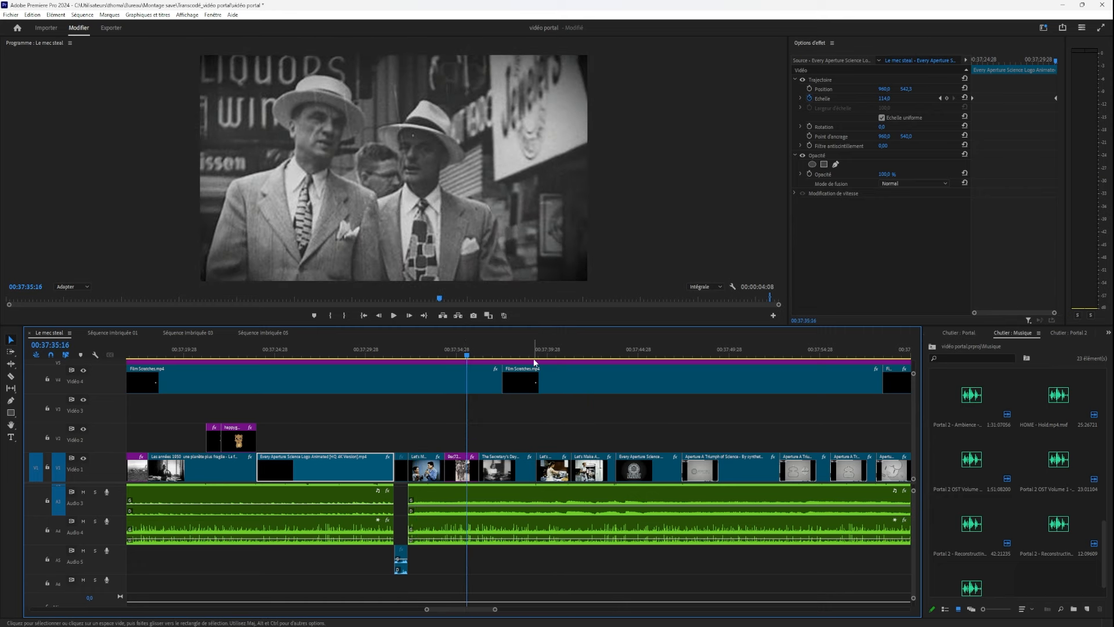
drag(534, 355, 747, 356)
double_click(529, 462)
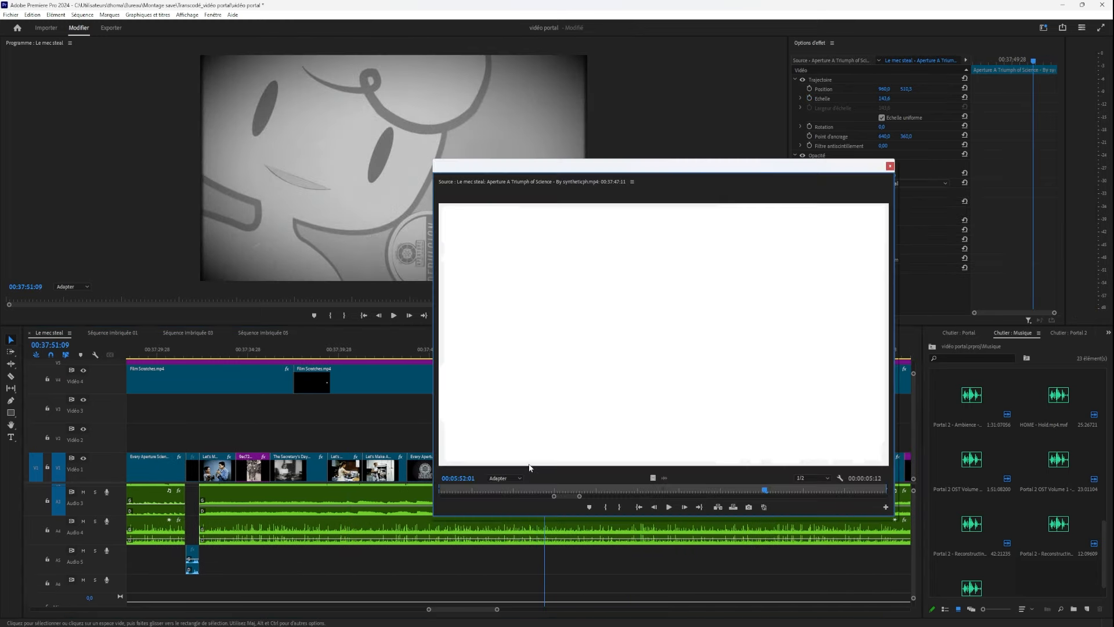
drag(576, 490, 632, 480)
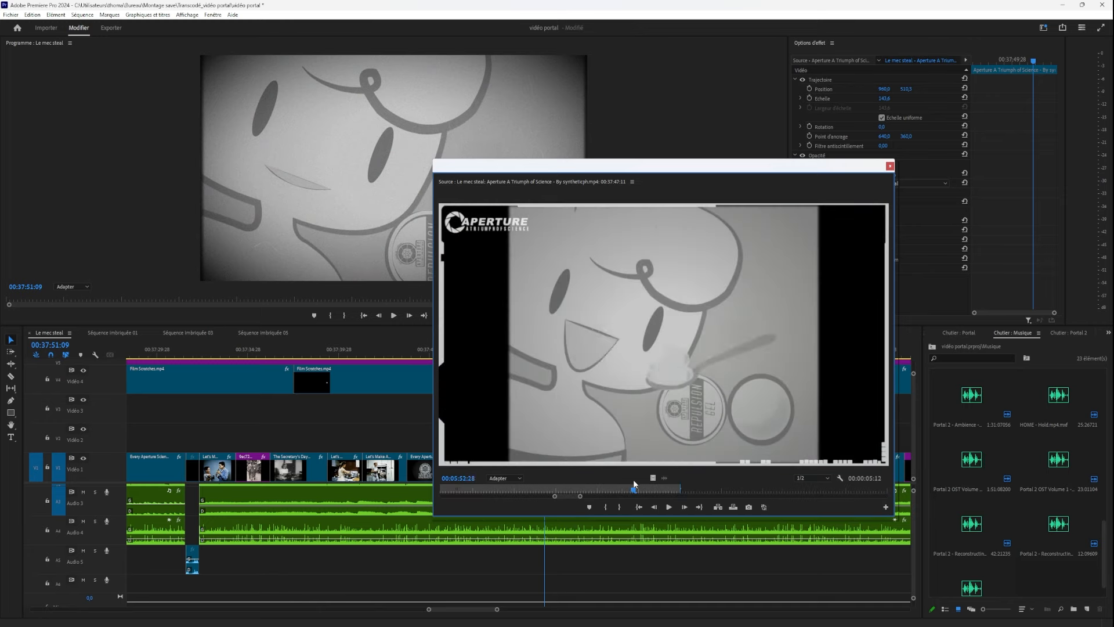
click(889, 167)
Play the Aperture A Triumph of Science clip in the sequence up to 00:37:49.
drag(544, 358, 433, 378)
key(space)
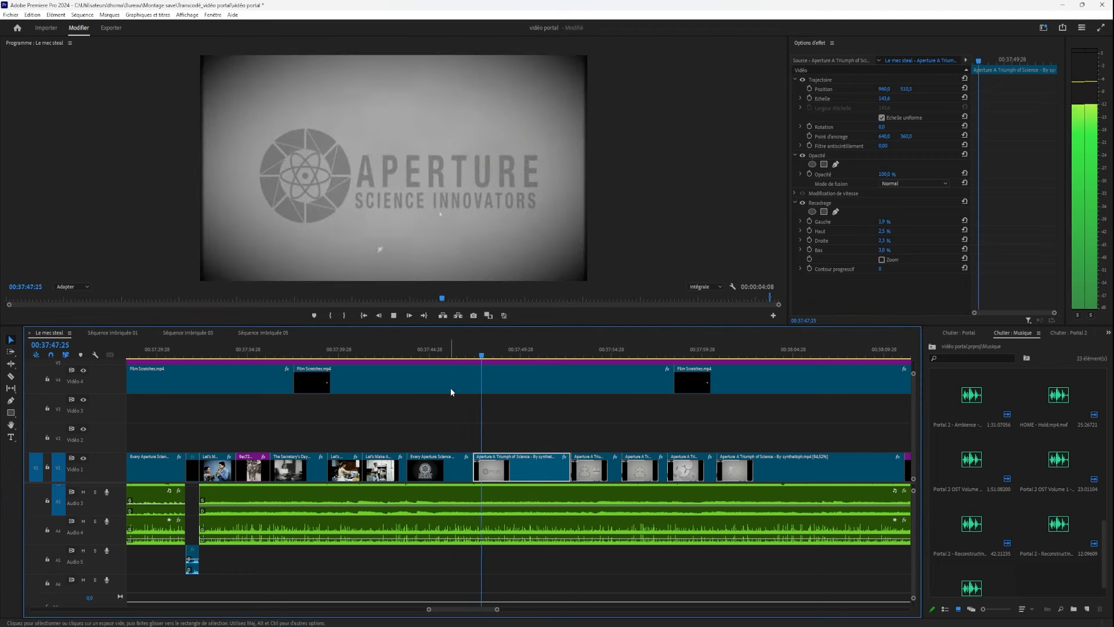
key(space)
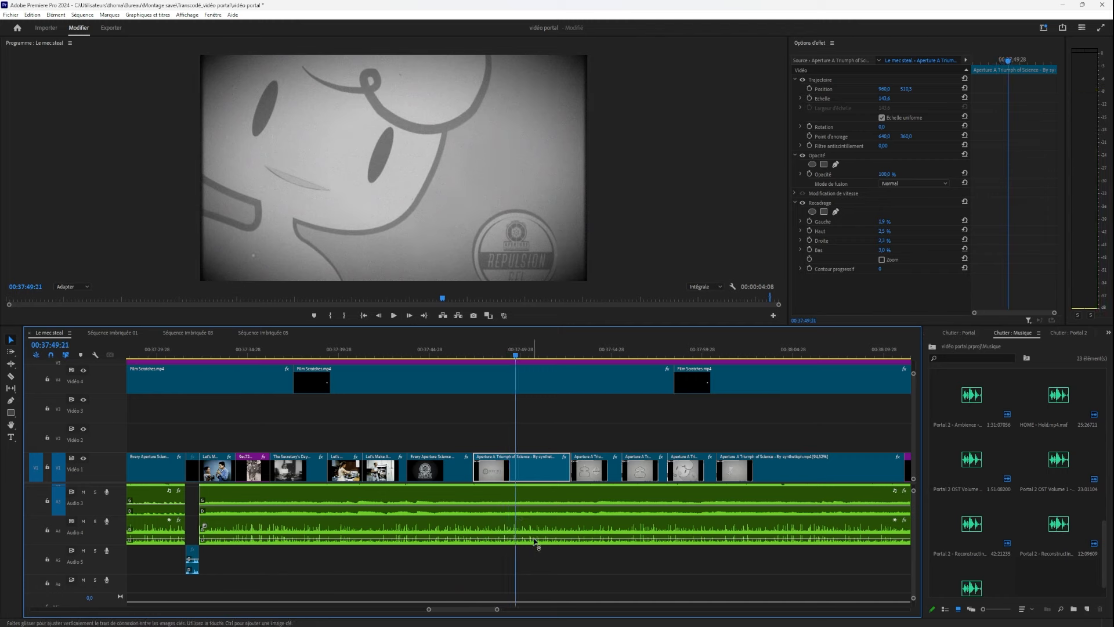
Select the Old Tape Film Crackling sound clip on Audio 4 and review its volume and extent across the section.
key(minus)
key(minus)
click(539, 529)
key(minus)
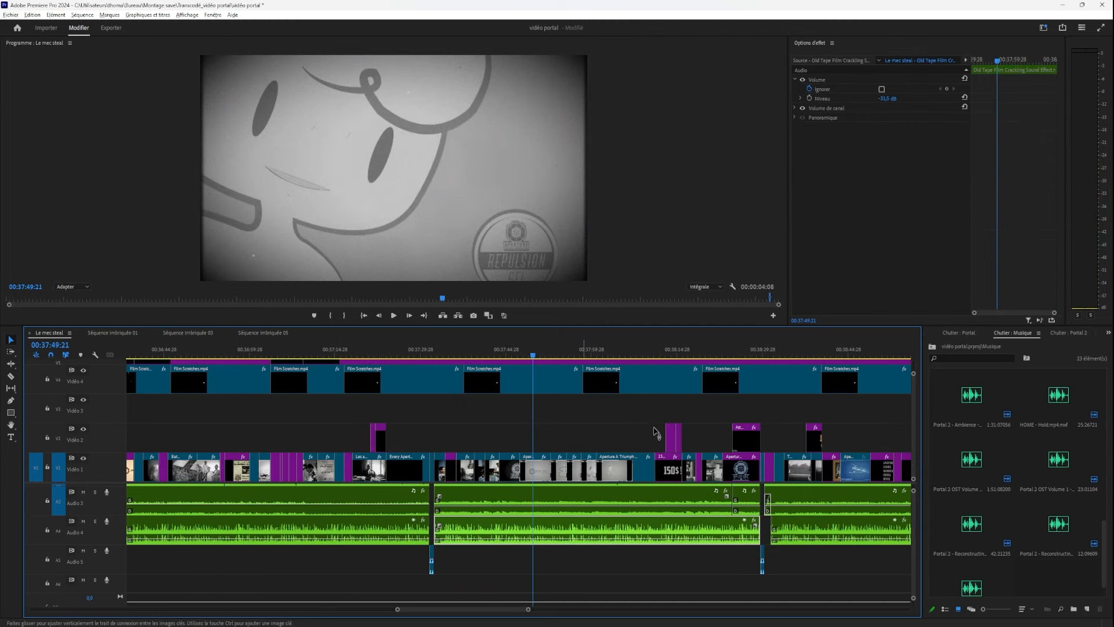
Scrub past the old-film section to the colour Aperture logo scene and play it from about 00:41:57.
drag(547, 352, 759, 390)
key(space)
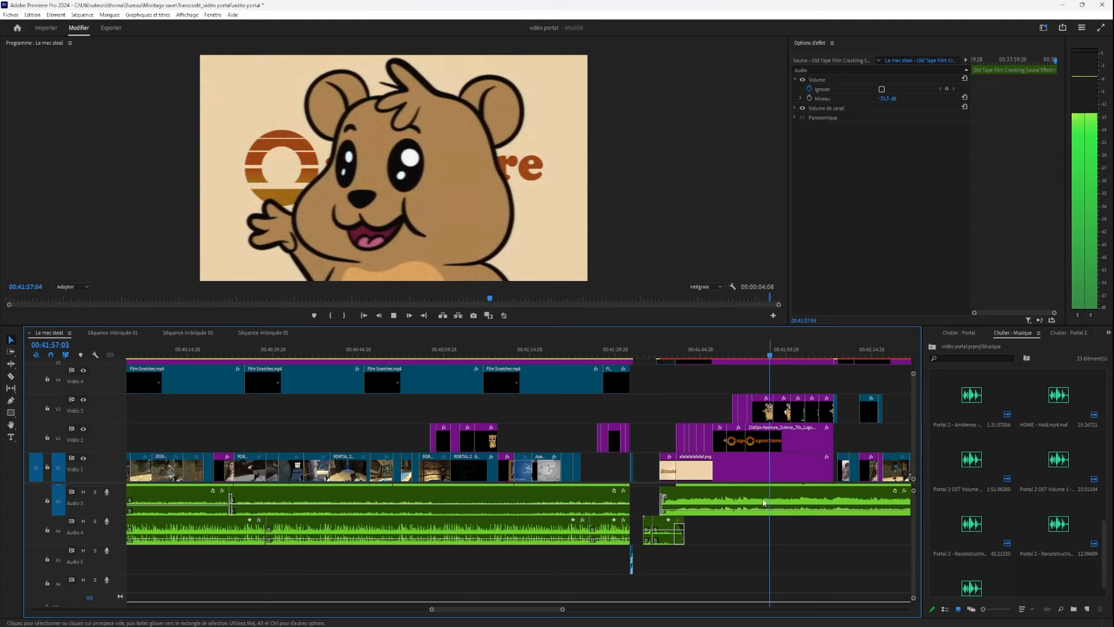
key(space)
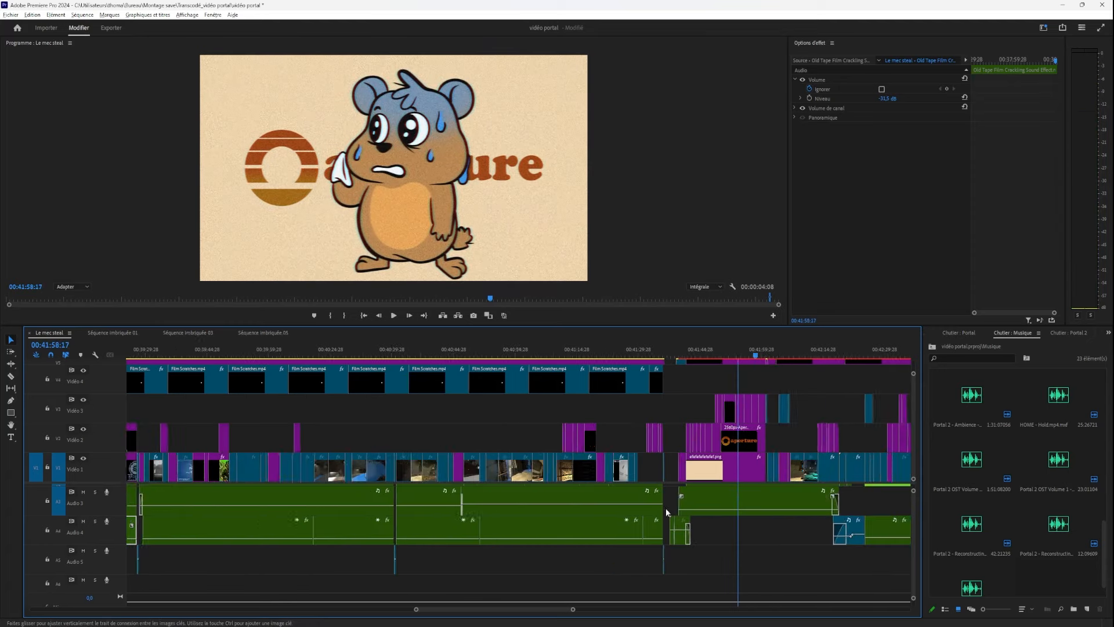
Scrub back to the portrait at about 00:40:20 in the old-film section and select the Film Scratches.mp4 clip above it on Video 4.
scroll(666, 507, down, 3)
click(281, 353)
drag(281, 355, 523, 396)
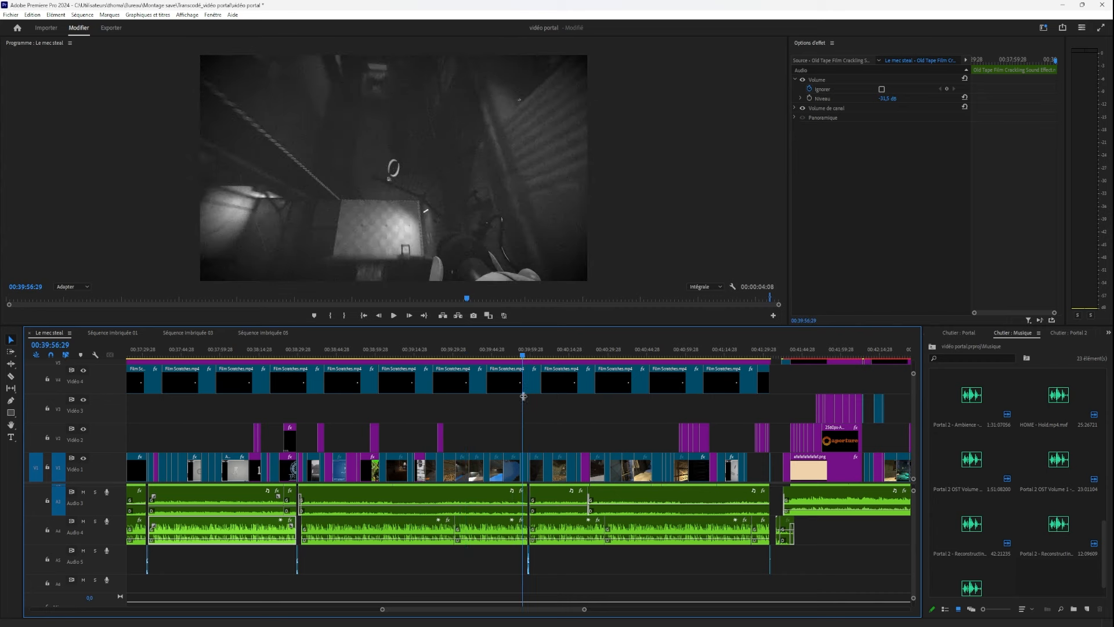
scroll(527, 534, up, 5)
drag(525, 348, 712, 363)
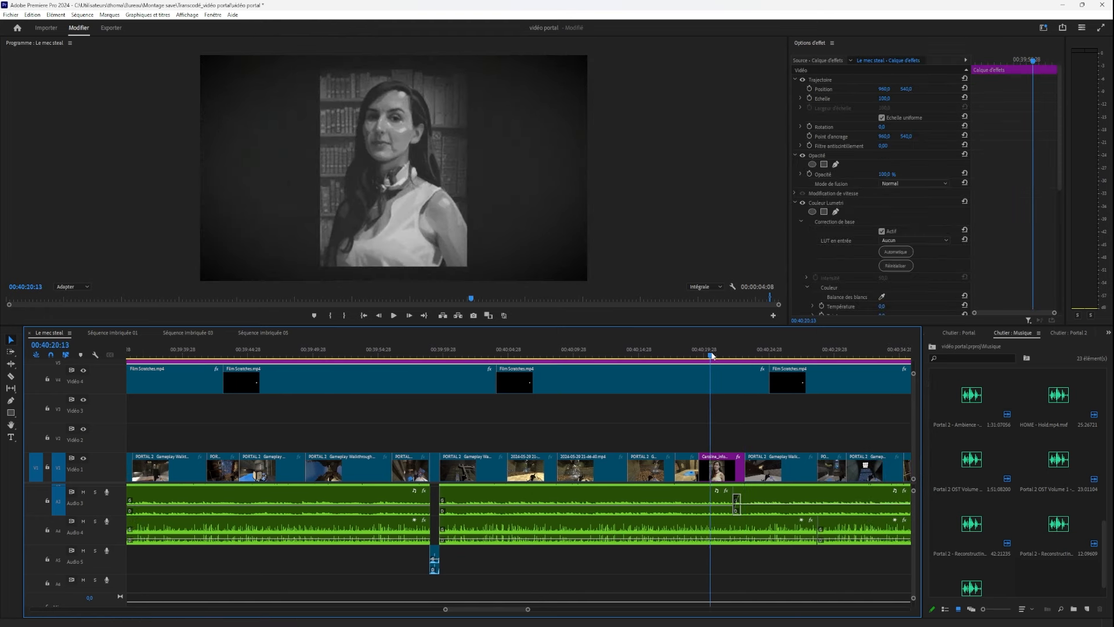
click(727, 464)
click(739, 380)
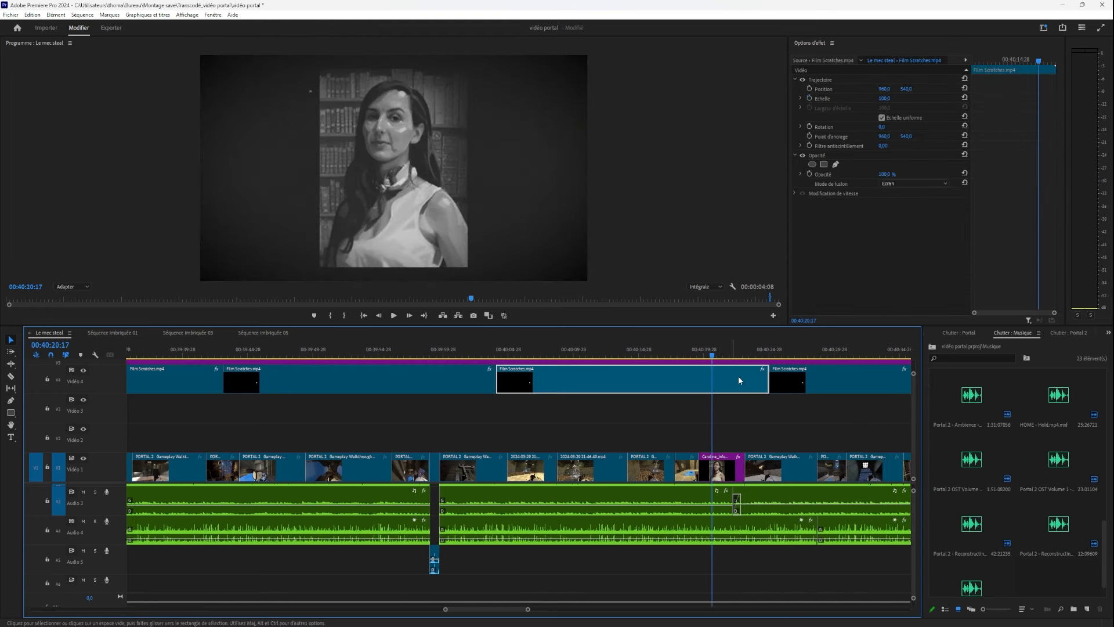
Trim the end of the Film Scratches clip off the portrait to compare the shot without the overlay, and undo the trim.
drag(668, 384, 704, 352)
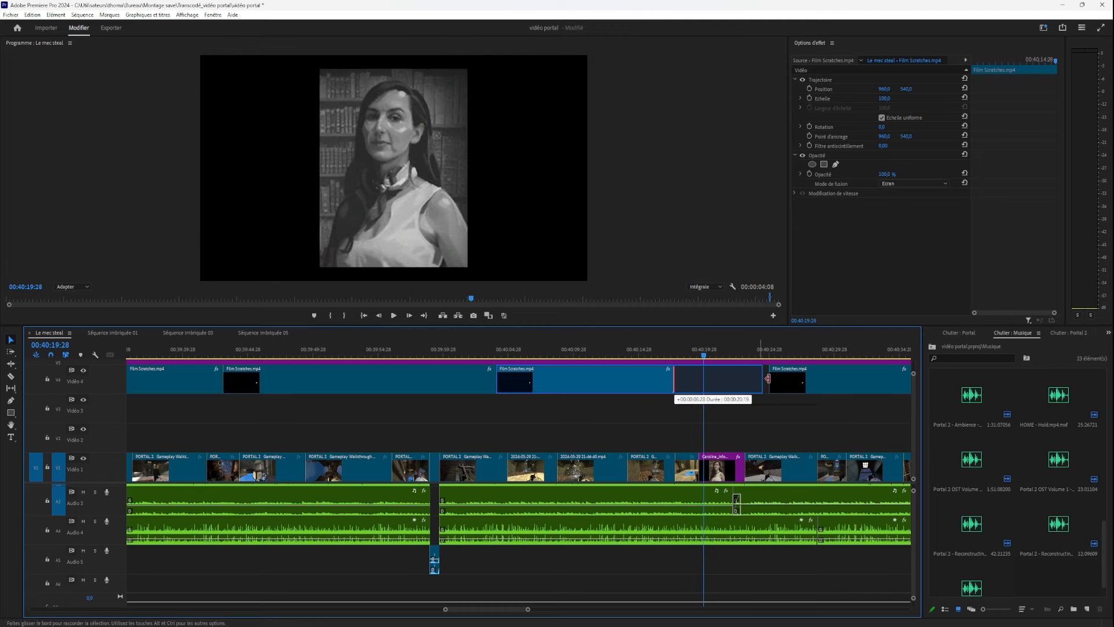
drag(767, 378, 768, 378)
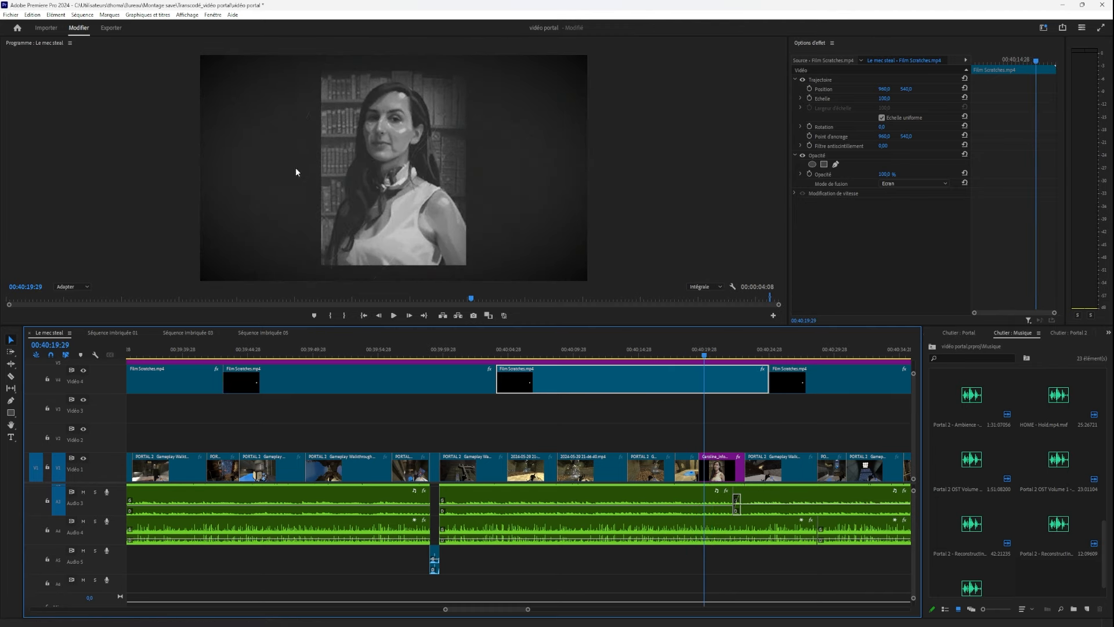
click(446, 148)
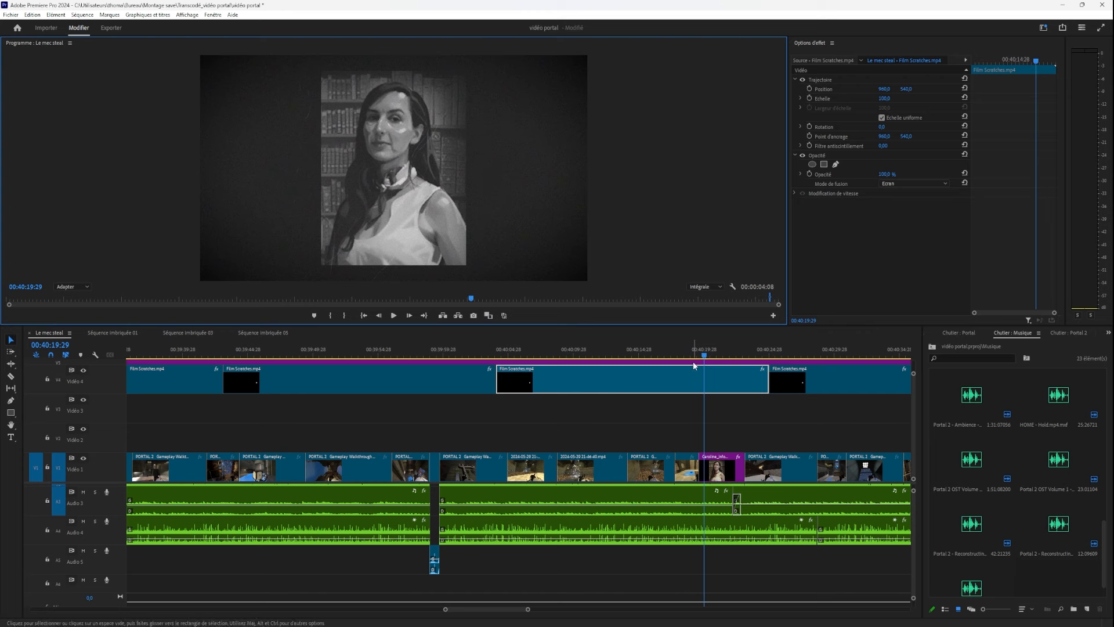
click(718, 361)
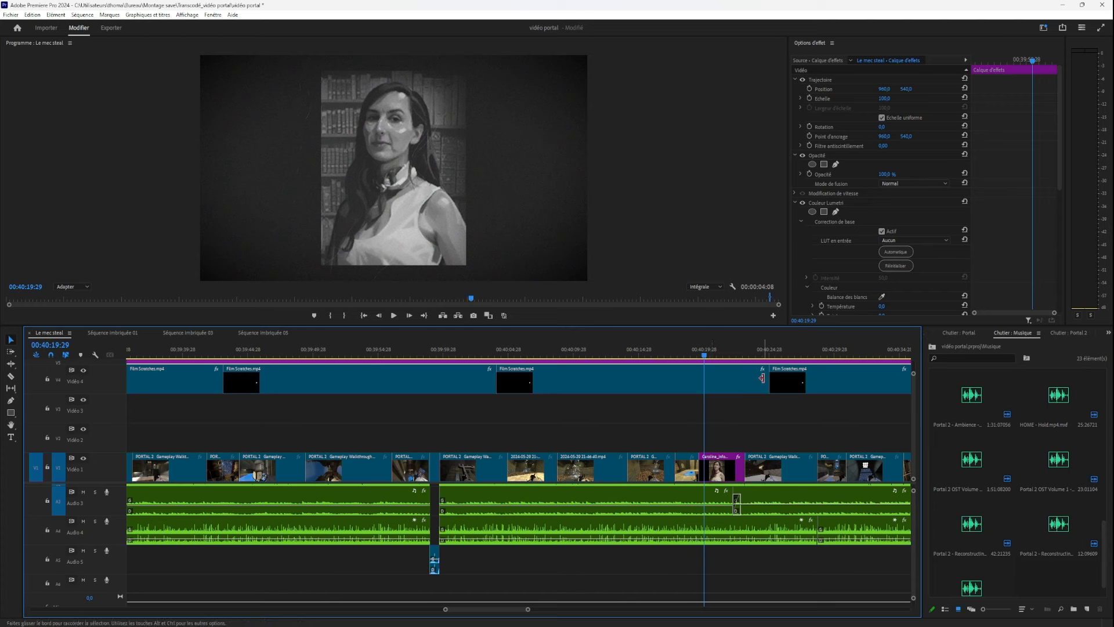
drag(763, 378, 681, 381)
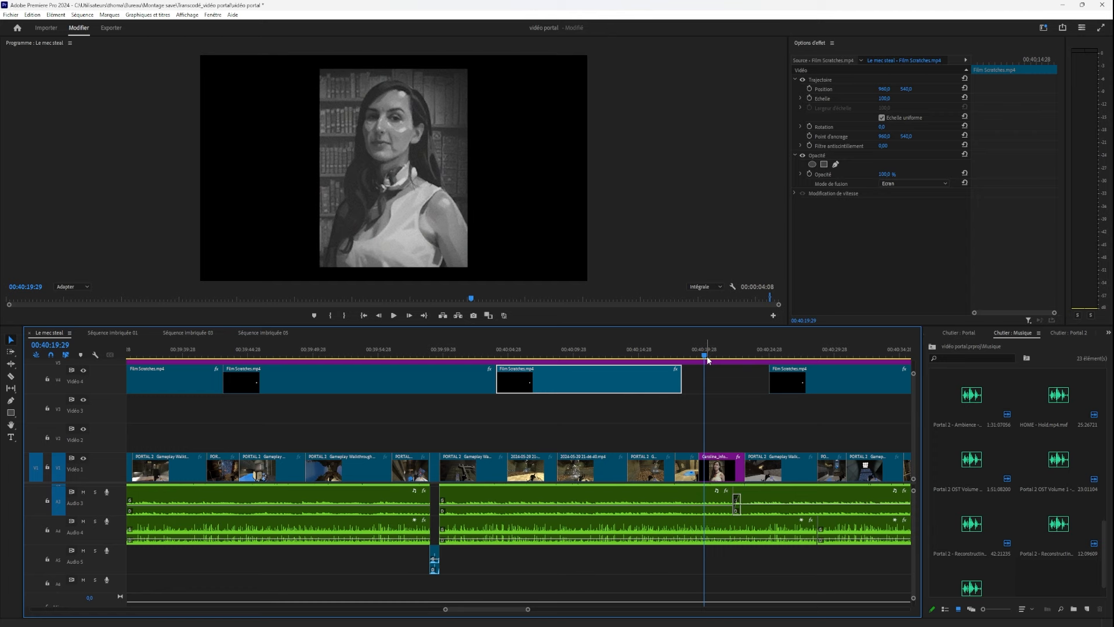
key(ctrl+z)
Scrub past the old-film section, play the gap around 00:41:35 and move to the Normal Production title at 00:41:39:14.
drag(674, 355, 720, 355)
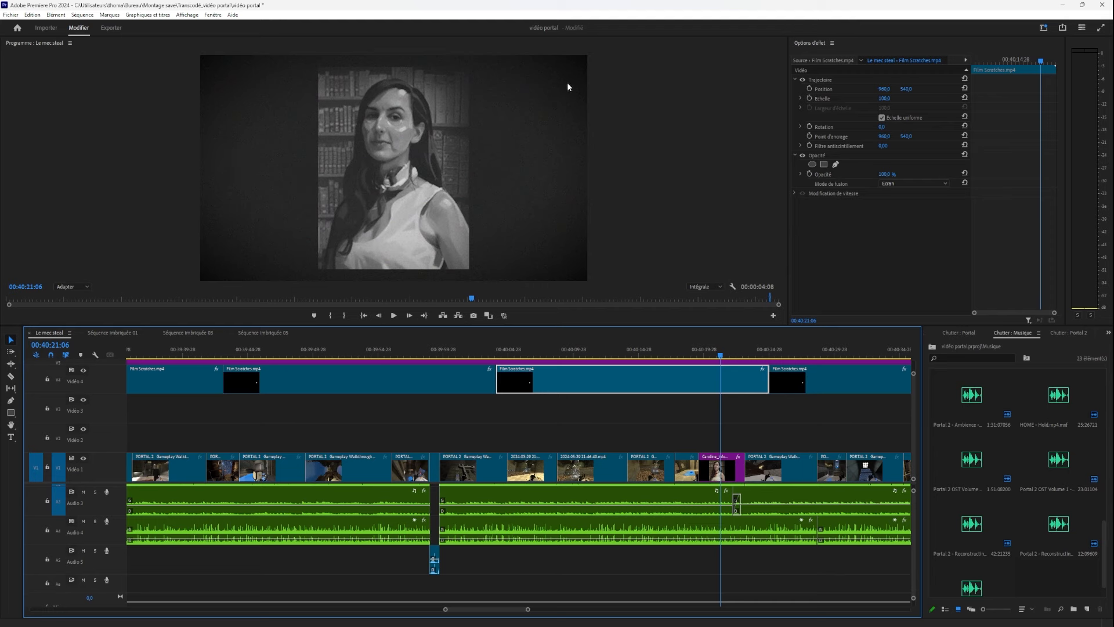
drag(777, 356, 726, 395)
key(space)
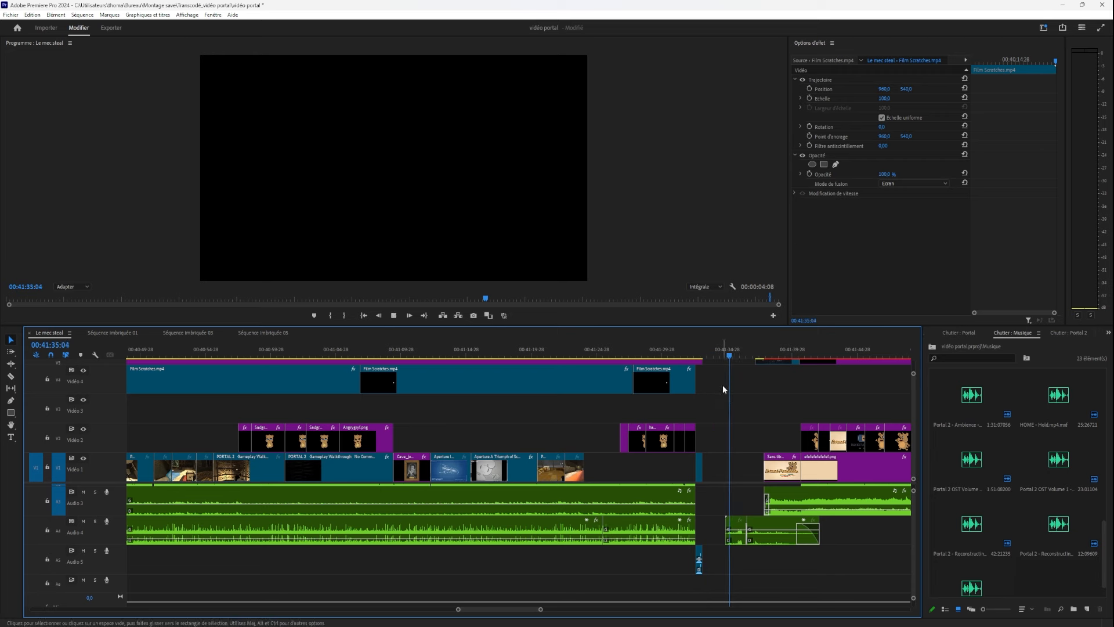
click(764, 359)
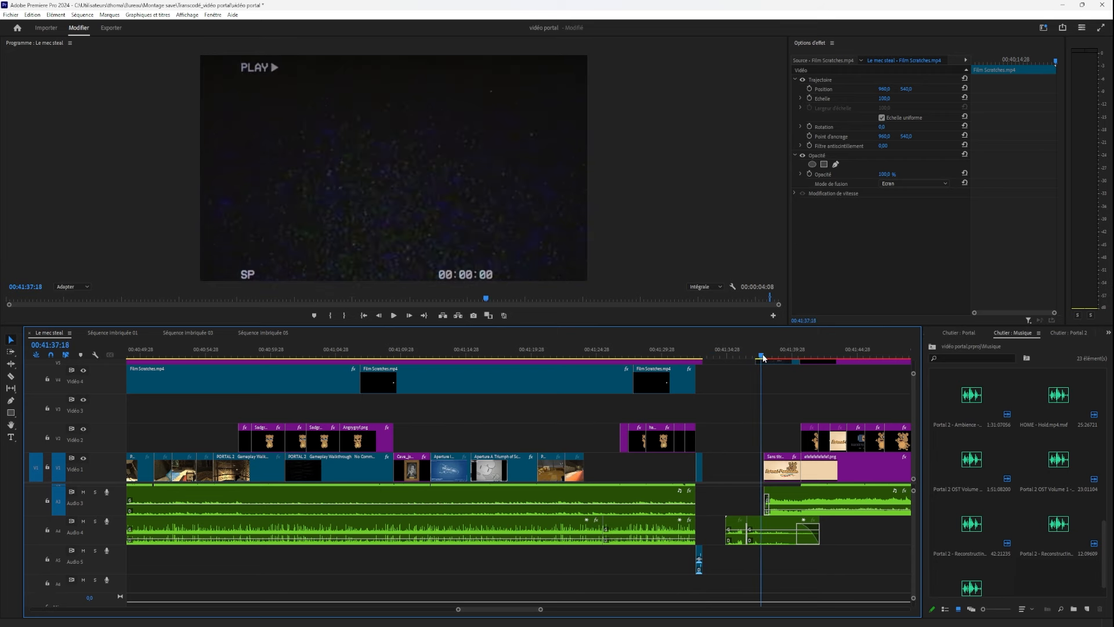
click(786, 350)
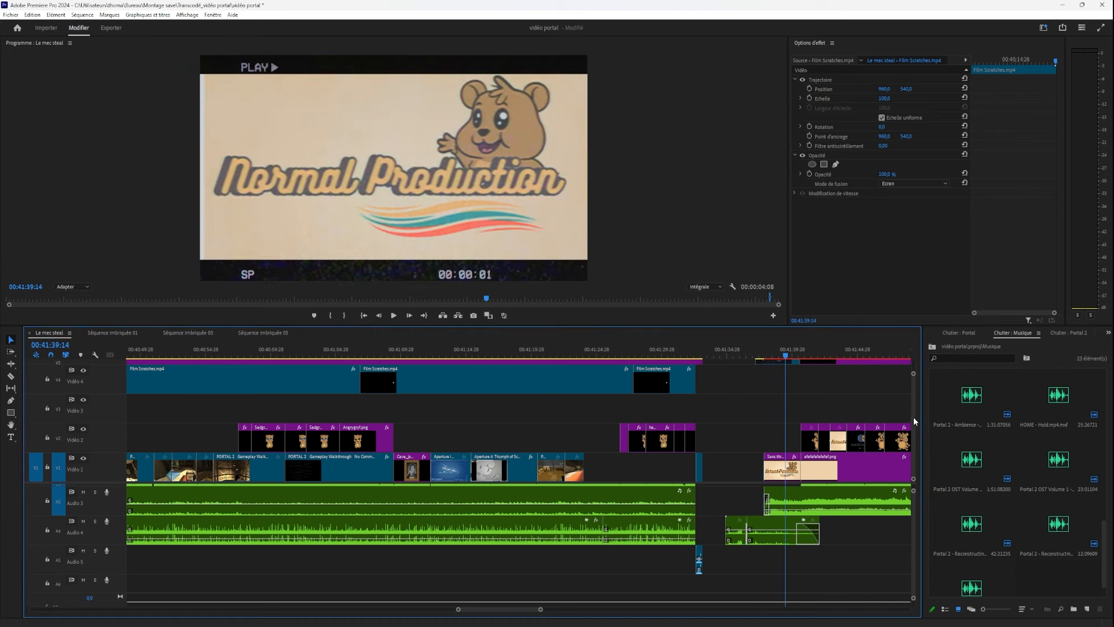
Select the VHS overlay clip above the Normal Production title on Video 5 and compare it with its Opacité effect off and on.
scroll(913, 417, up, 2)
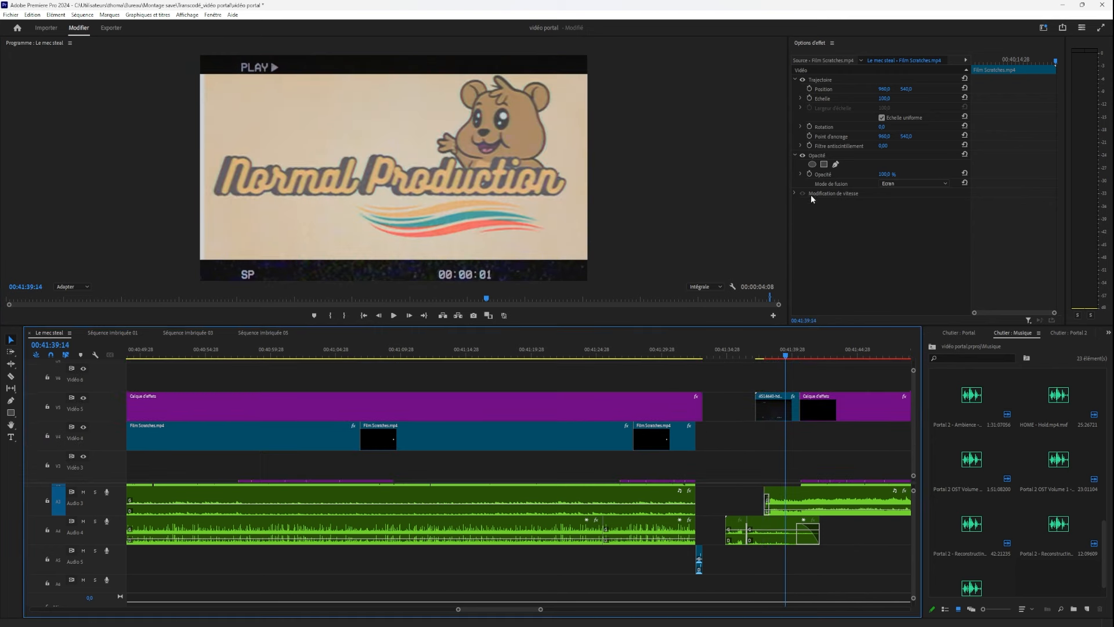
click(782, 412)
click(802, 156)
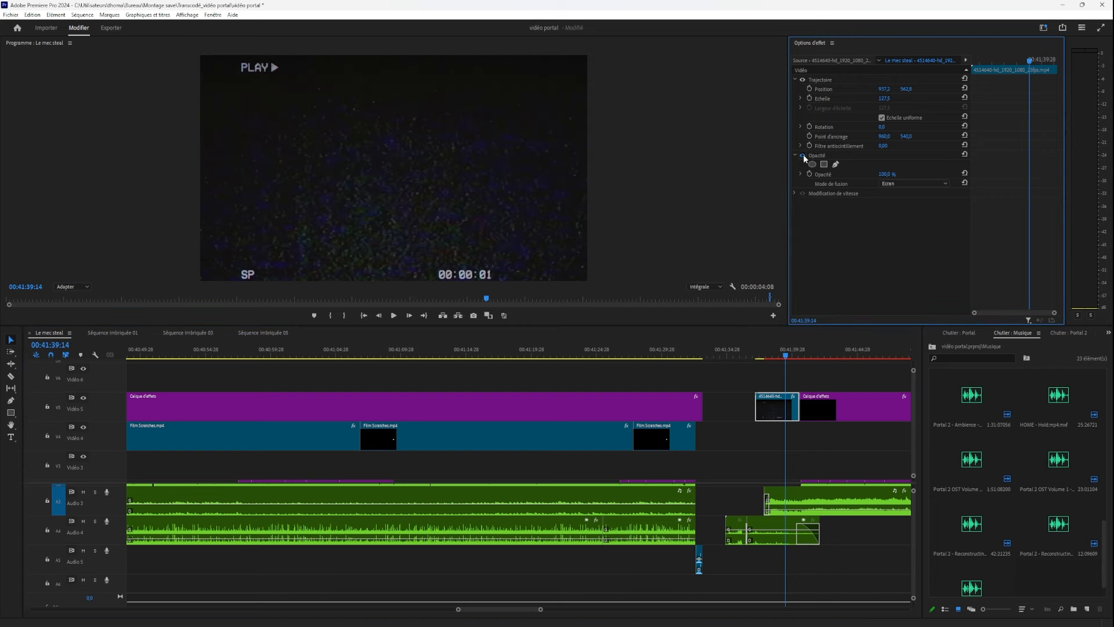
click(802, 154)
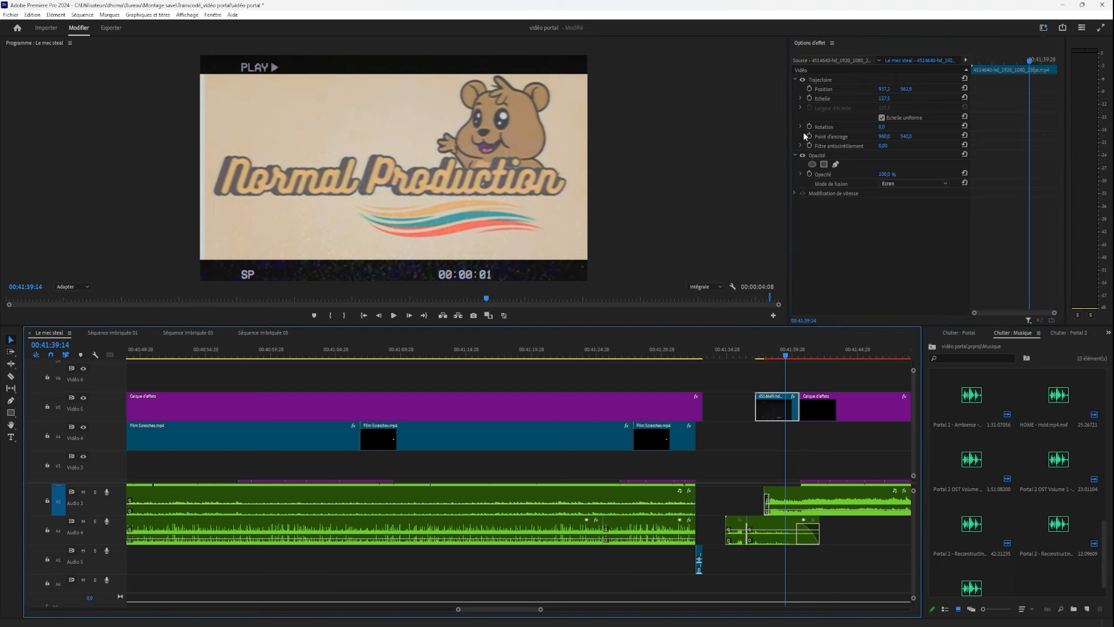
click(803, 155)
click(803, 155)
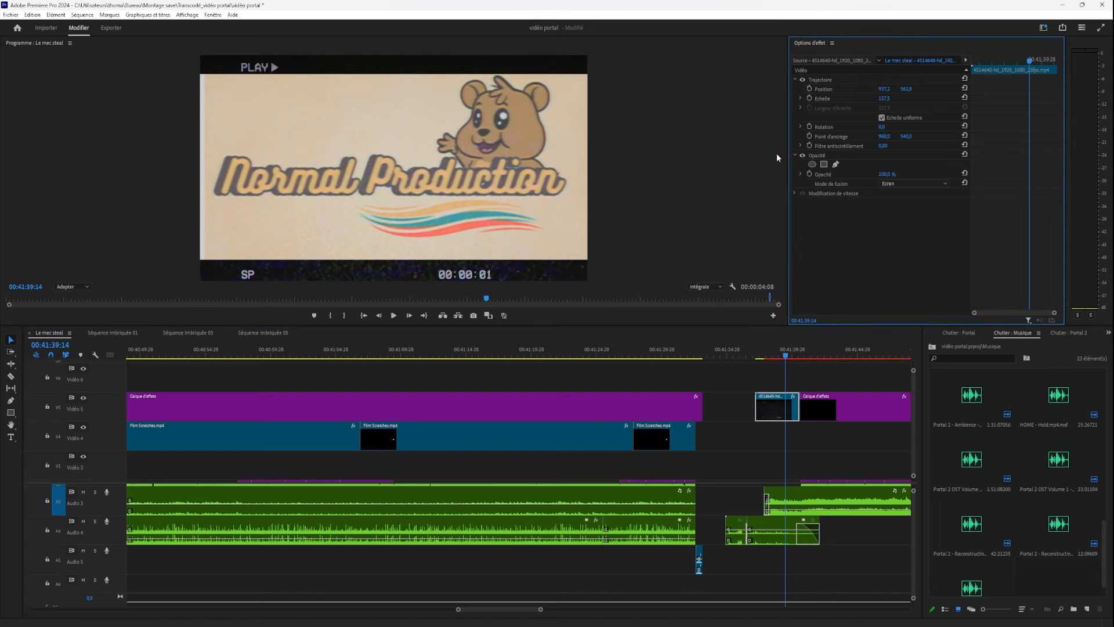
Disable and re-enable the VHS overlay clip to compare the Normal Production title with and without it.
click(780, 401)
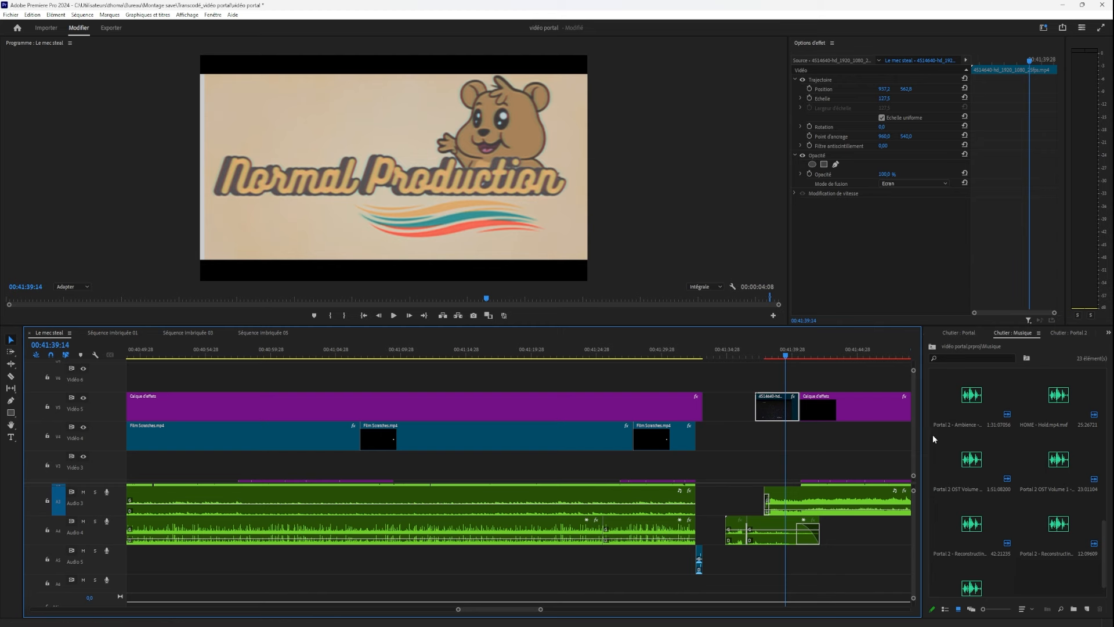
scroll(909, 435, down, 3)
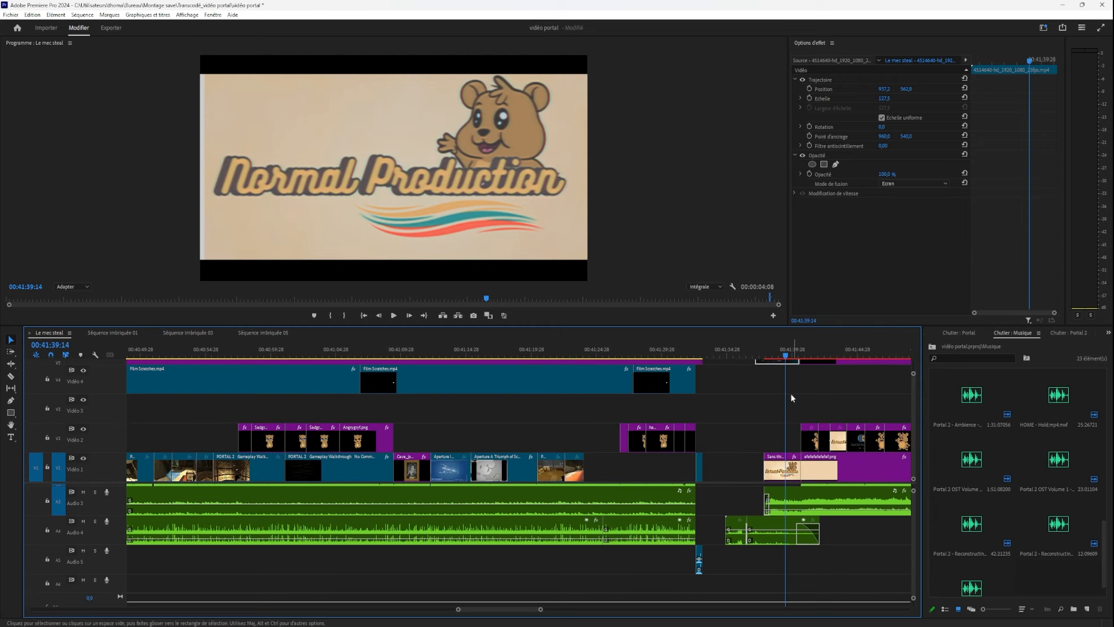
key(shift+e)
key(shift+e)
key(shift+e)
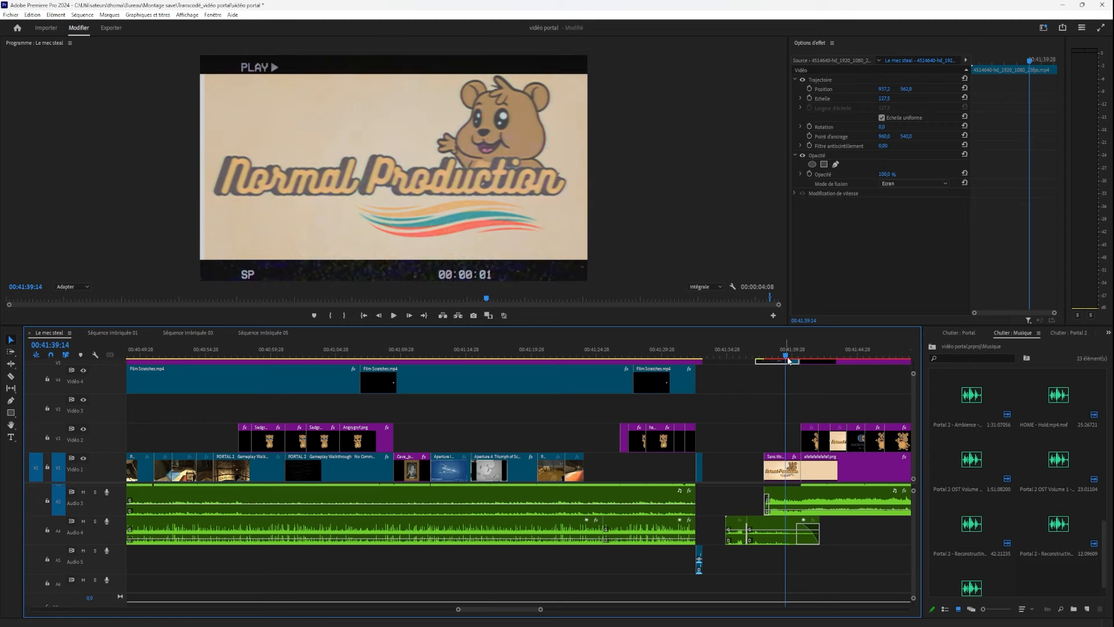
Scrub to the waving bear scene at 00:41:41:20 and look over its layered clips on the upper video tracks.
drag(774, 354, 633, 379)
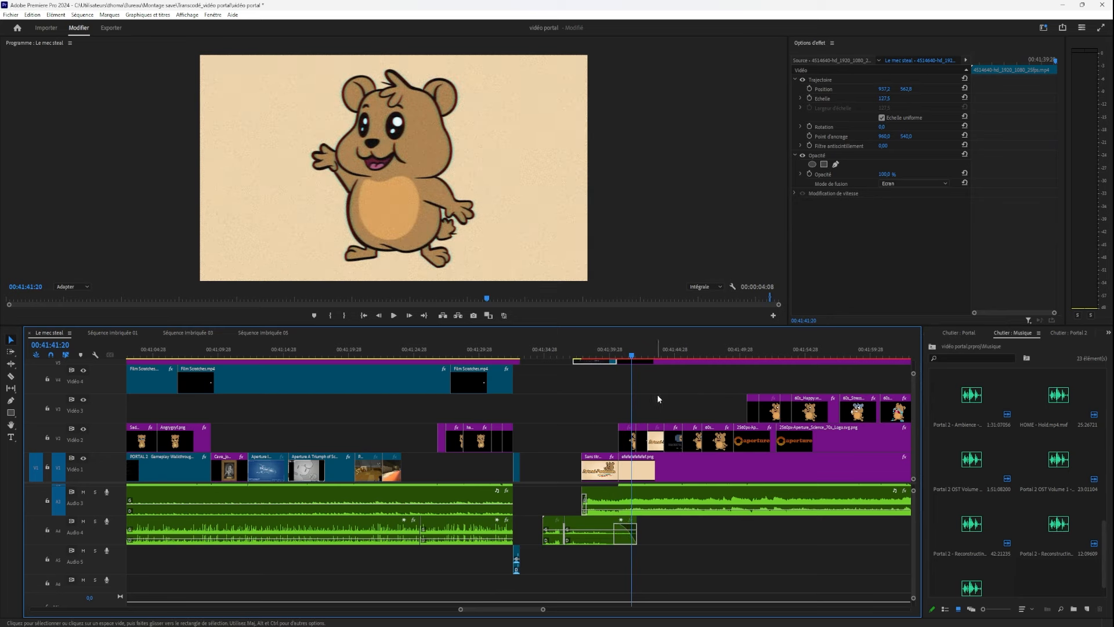
scroll(656, 395, up, 2)
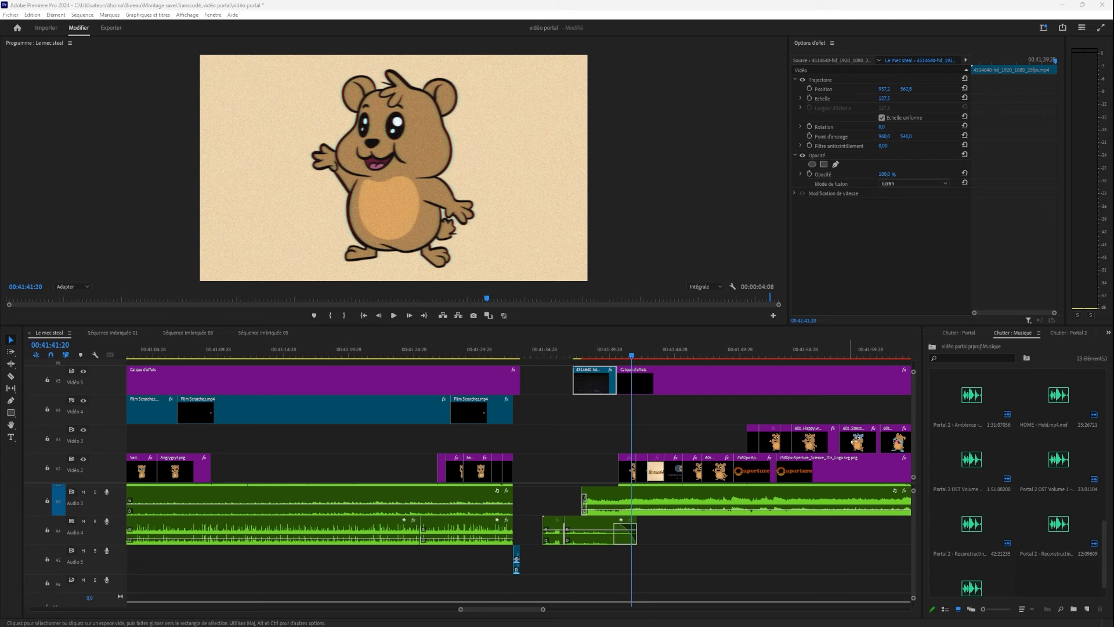
drag(628, 349, 497, 186)
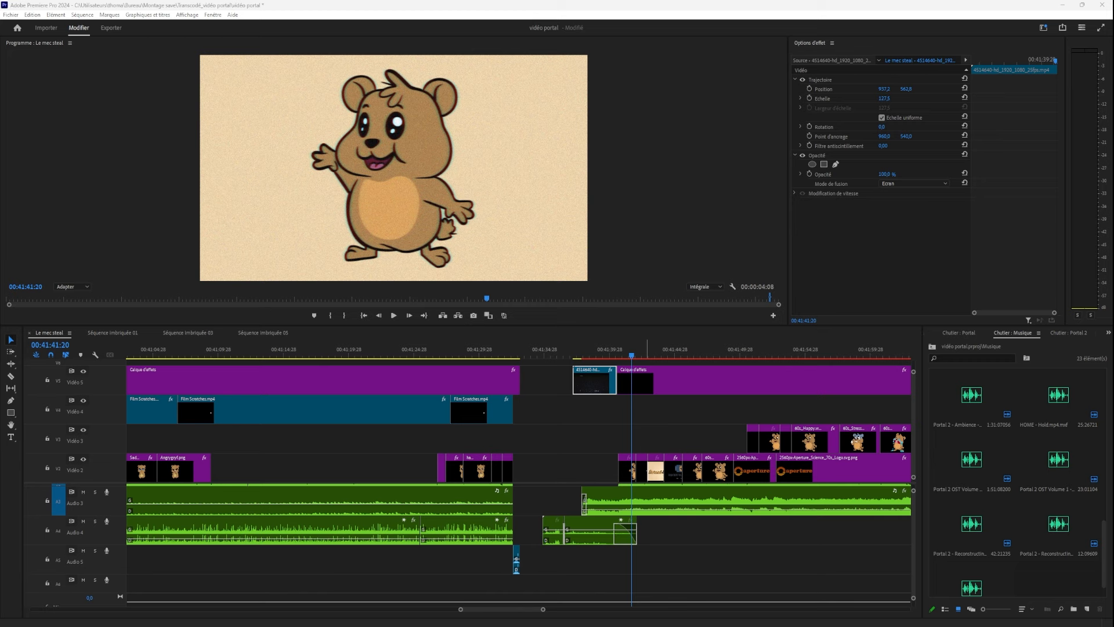
Place the mascot sketch image.webp above the bear scene at 00:41:41:20, view it up to 00:41:43:19 and delete it.
mouse_move(714, 359)
mouse_down()
mouse_move(604, 439)
mouse_move(631, 362)
mouse_up()
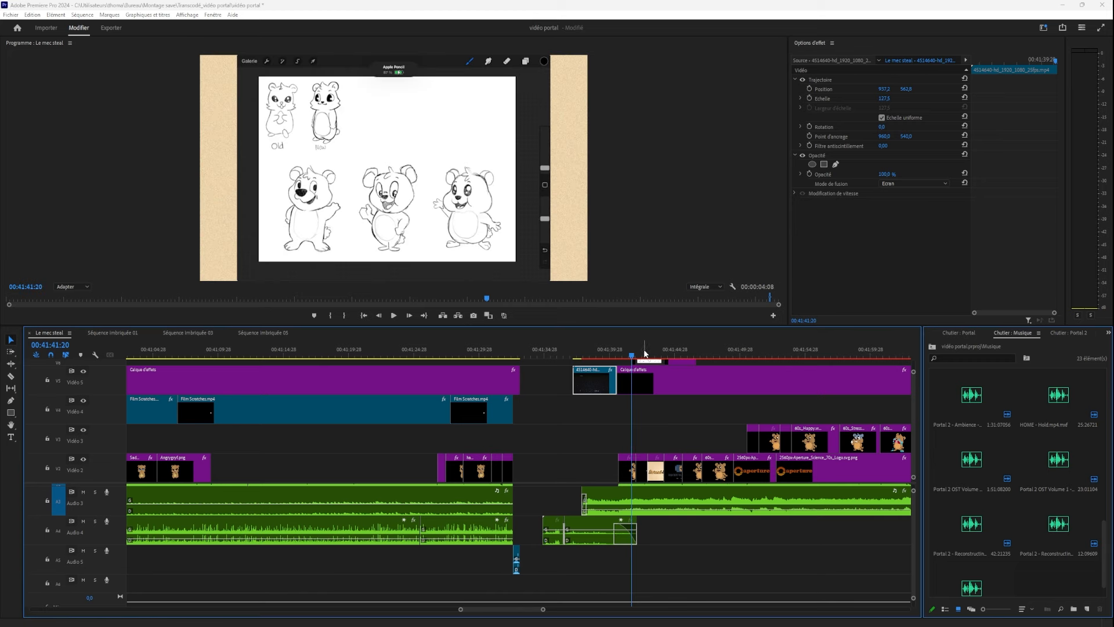
click(649, 351)
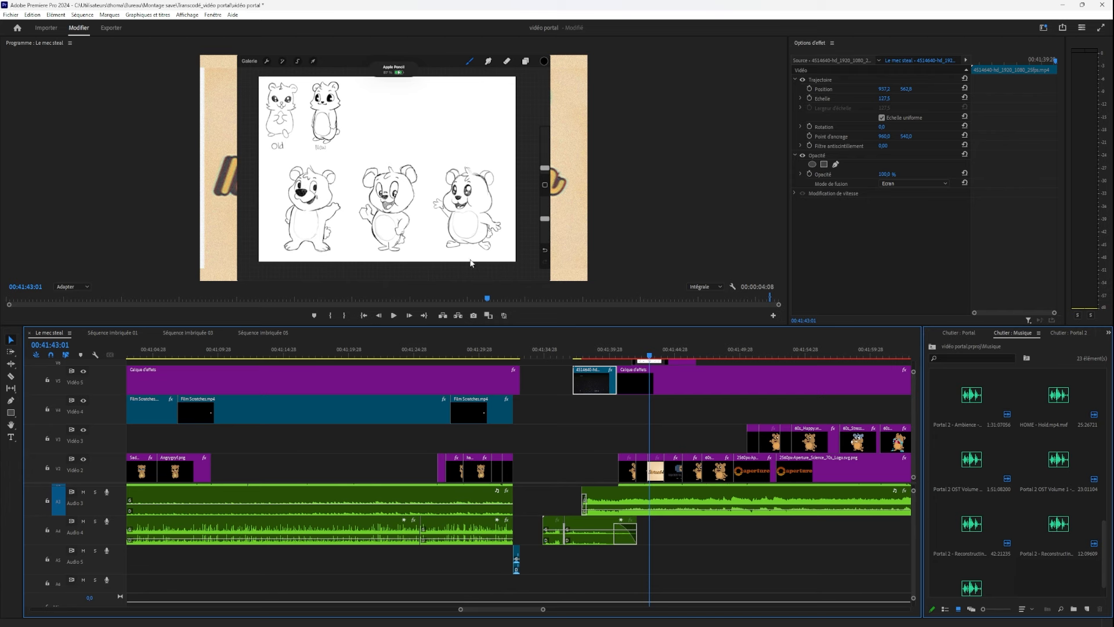
click(657, 355)
click(674, 362)
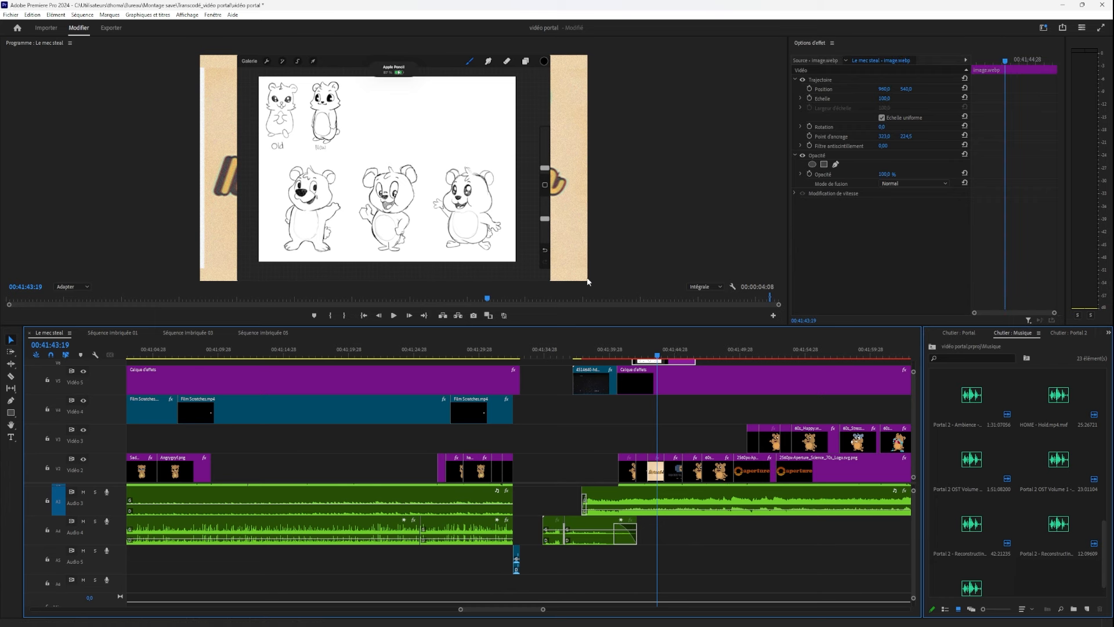
key(Delete)
Select the Calque d'effets adjustment layer over the bear scene at 00:41:41:26 and examine the bear's outlines up close.
drag(600, 349, 636, 364)
click(659, 378)
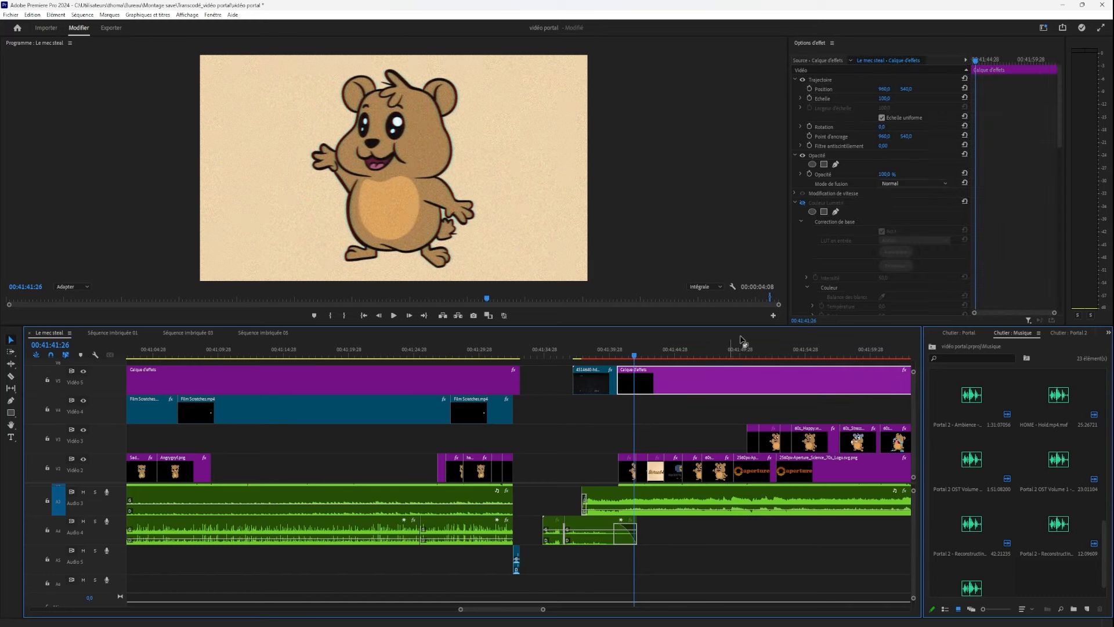
scroll(423, 169, up, 2)
scroll(422, 166, down, 3)
scroll(503, 186, up, 3)
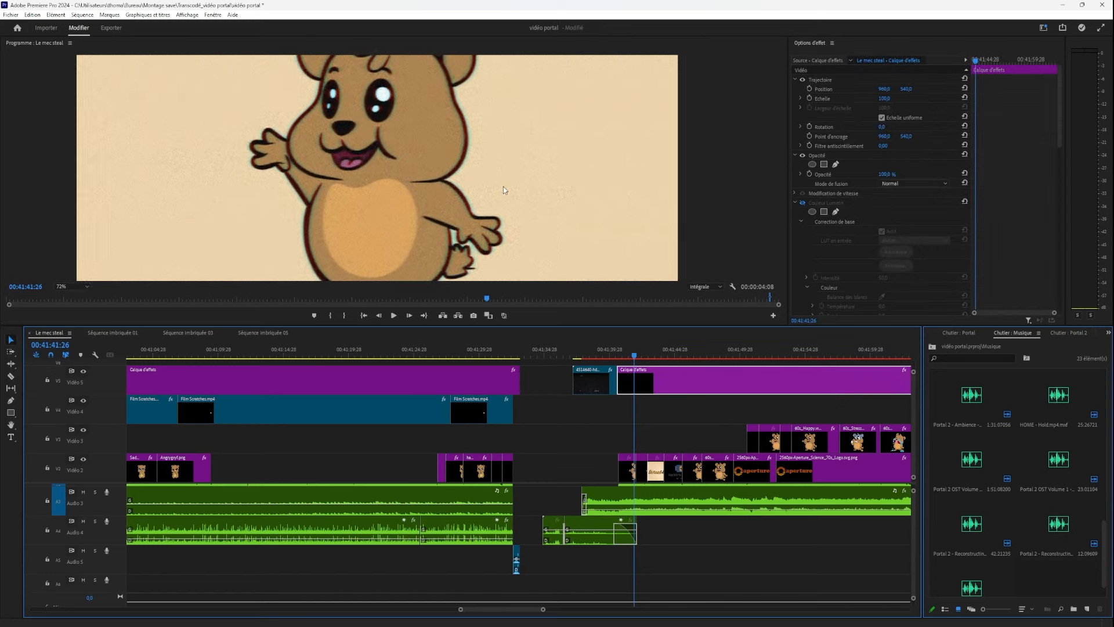
scroll(503, 187, down, 3)
Switch the adjustment layer's Couleur Lumetri effect on and off to compare the bear's colours.
click(802, 203)
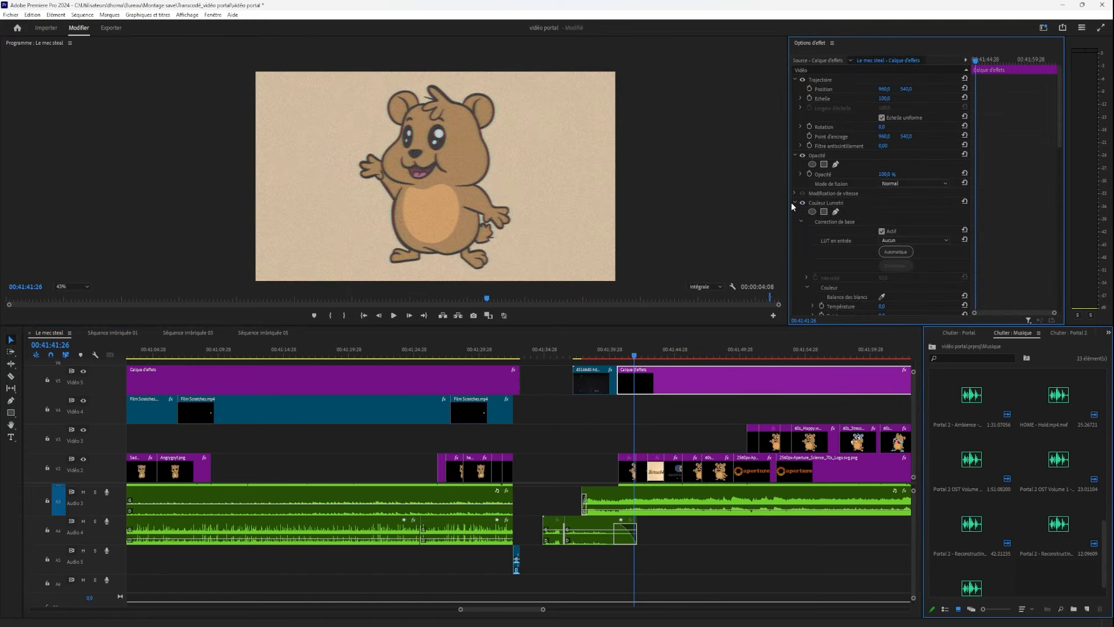
scroll(439, 200, up, 2)
scroll(340, 107, down, 2)
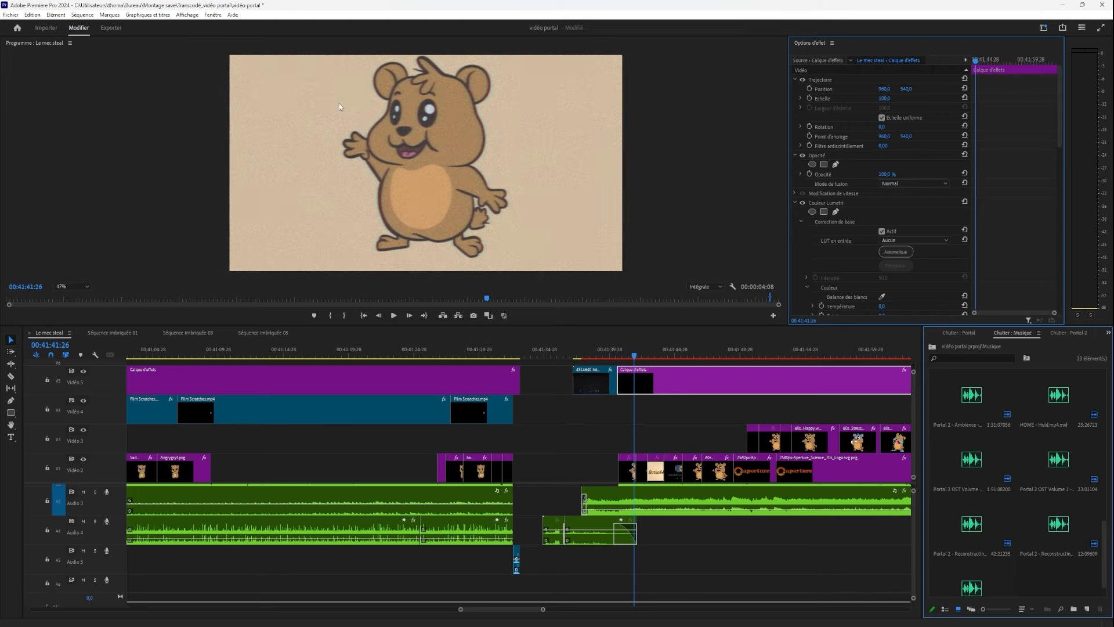
scroll(452, 130, down, 2)
scroll(440, 168, up, 2)
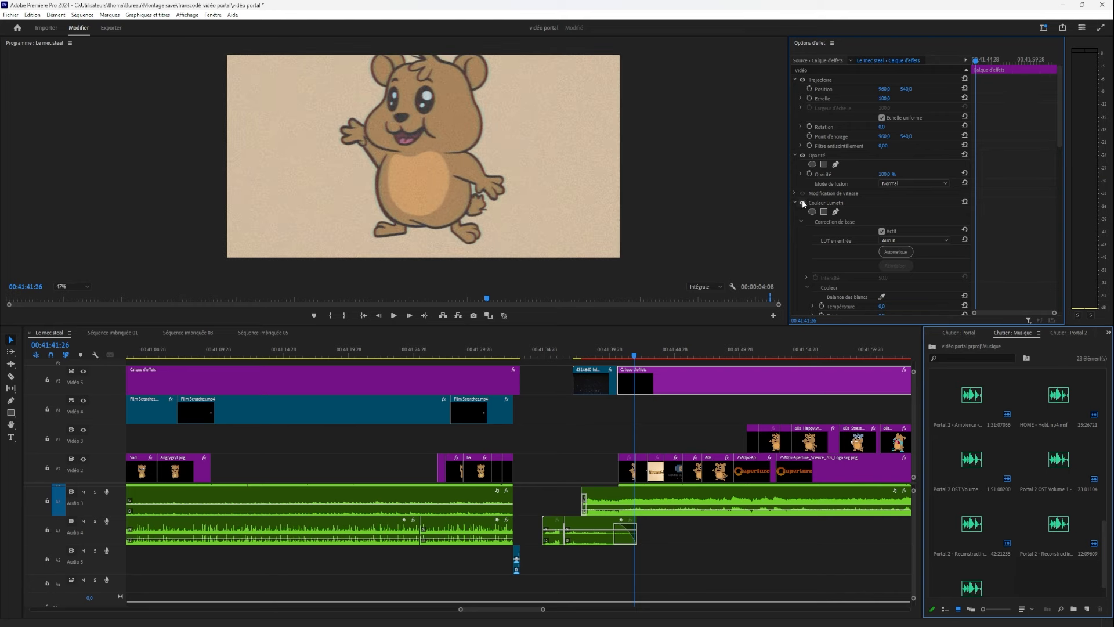
click(802, 202)
scroll(482, 150, up, 1)
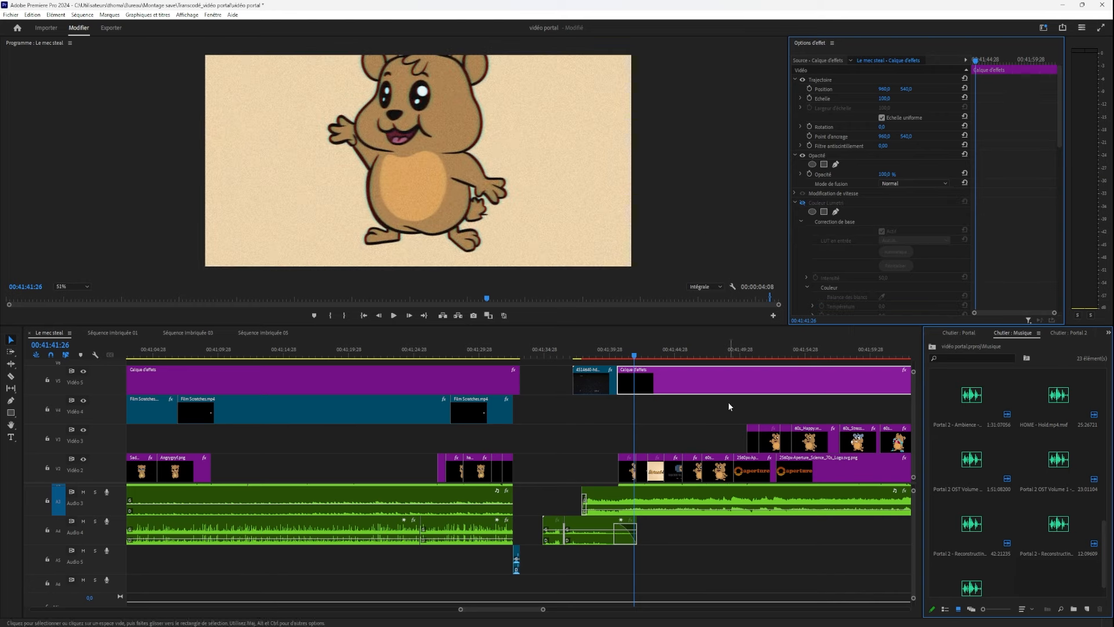
Switch the adjustment layer's first Flou par couches effect on and off to compare the colour fringes around the bear's outlines.
scroll(446, 156, down, 3)
scroll(851, 256, down, 8)
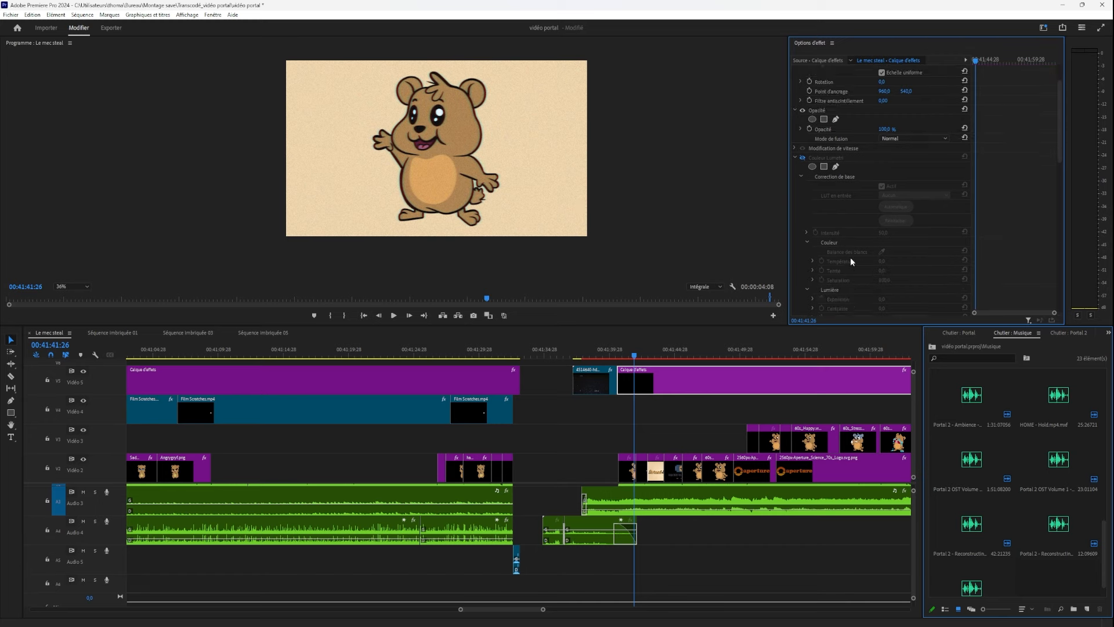
scroll(851, 262, down, 3)
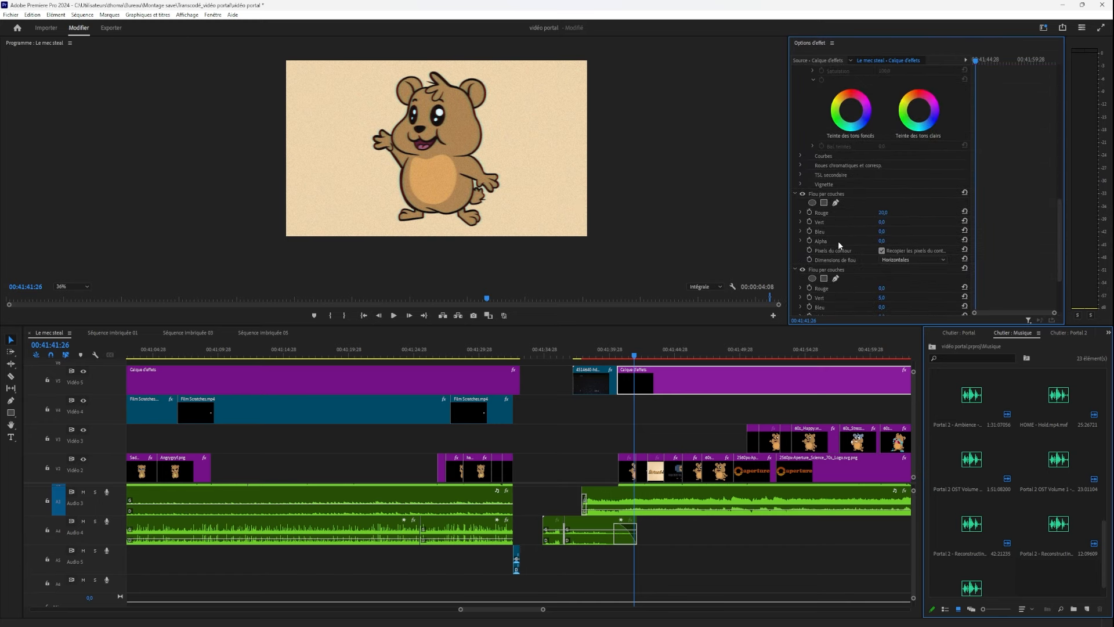
scroll(453, 184, up, 4)
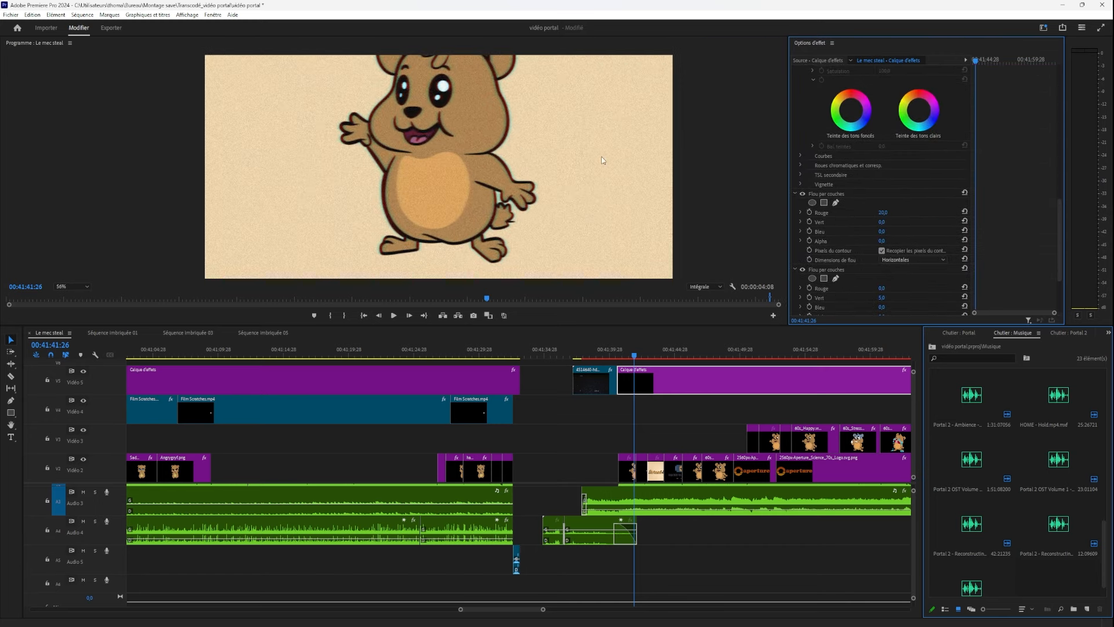
drag(619, 157, 644, 191)
click(803, 194)
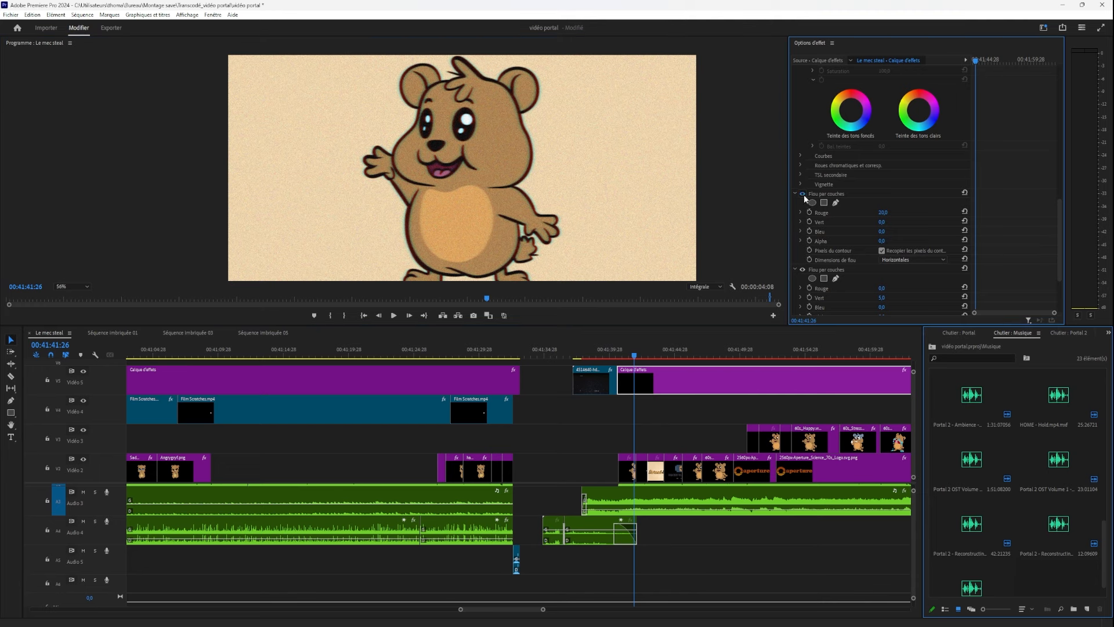
click(802, 194)
click(805, 194)
click(804, 193)
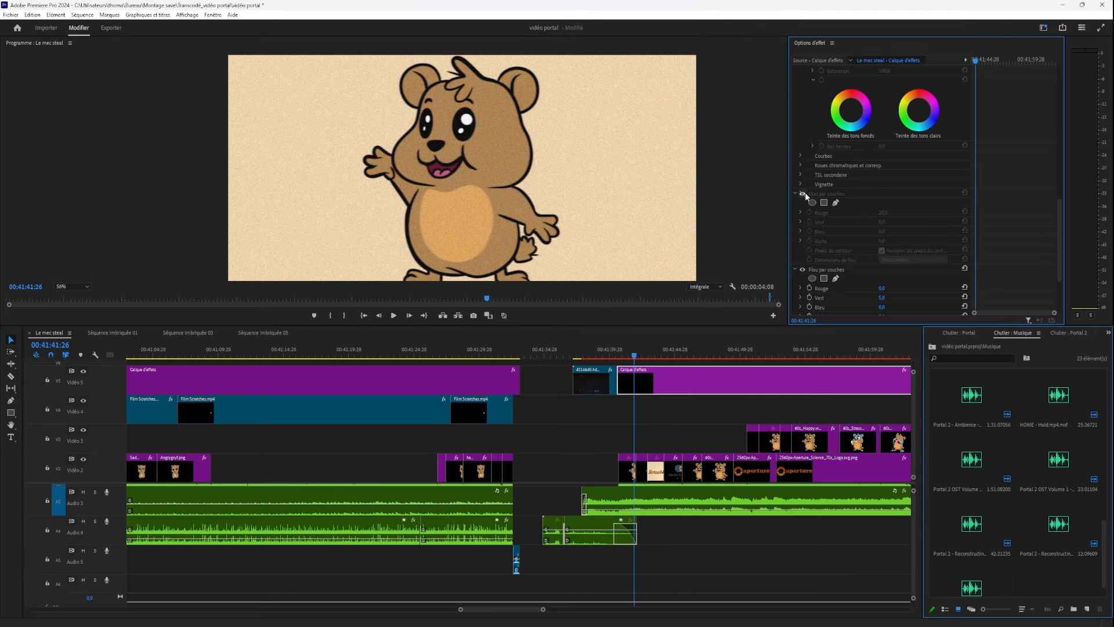
click(805, 194)
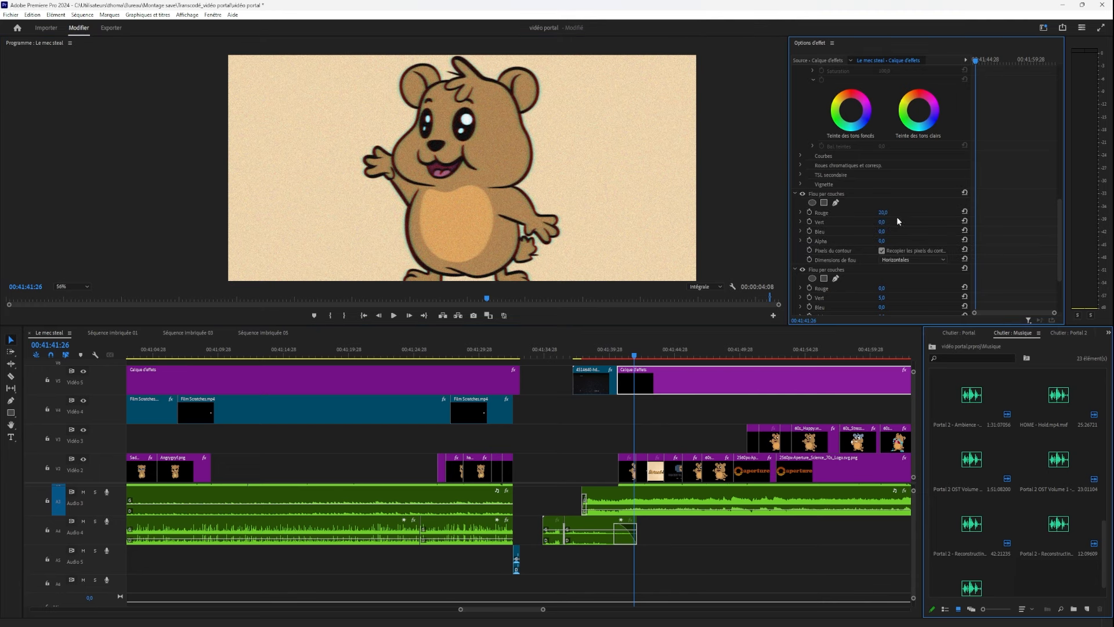
Try extreme Rouge values in the first Flou par couches effect on the bear scene and undo the changes.
drag(883, 213, 1091, 213)
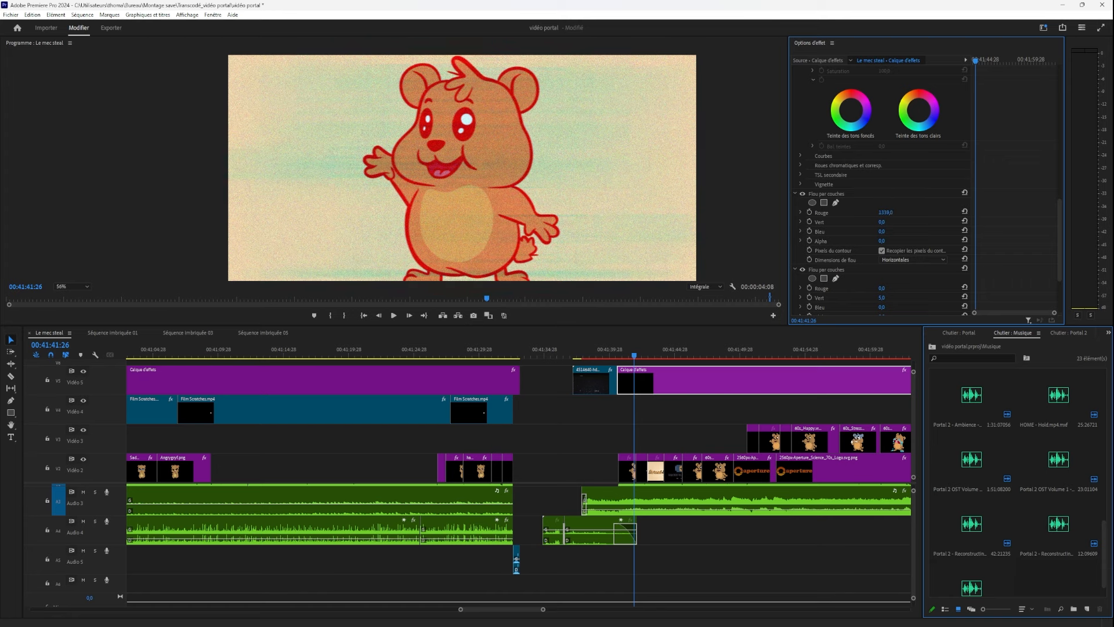
drag(883, 213, 574, 213)
drag(885, 213, 58, 213)
key(ctrl+z)
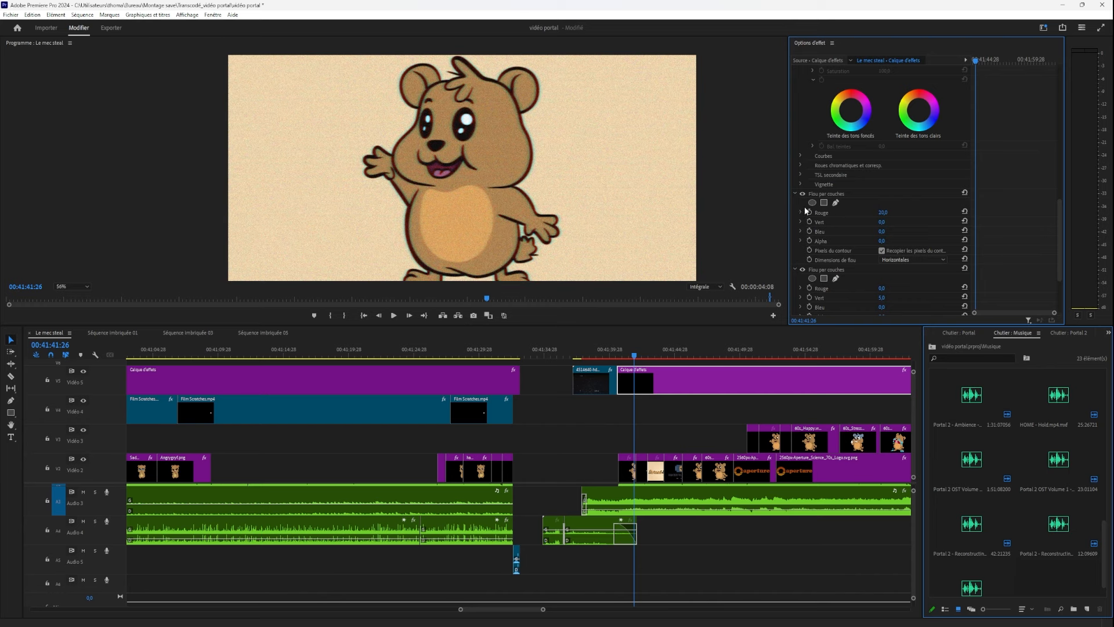
With the first Flou par couches effect off, switch the second on and off to compare the bear, and re-enable both.
click(802, 194)
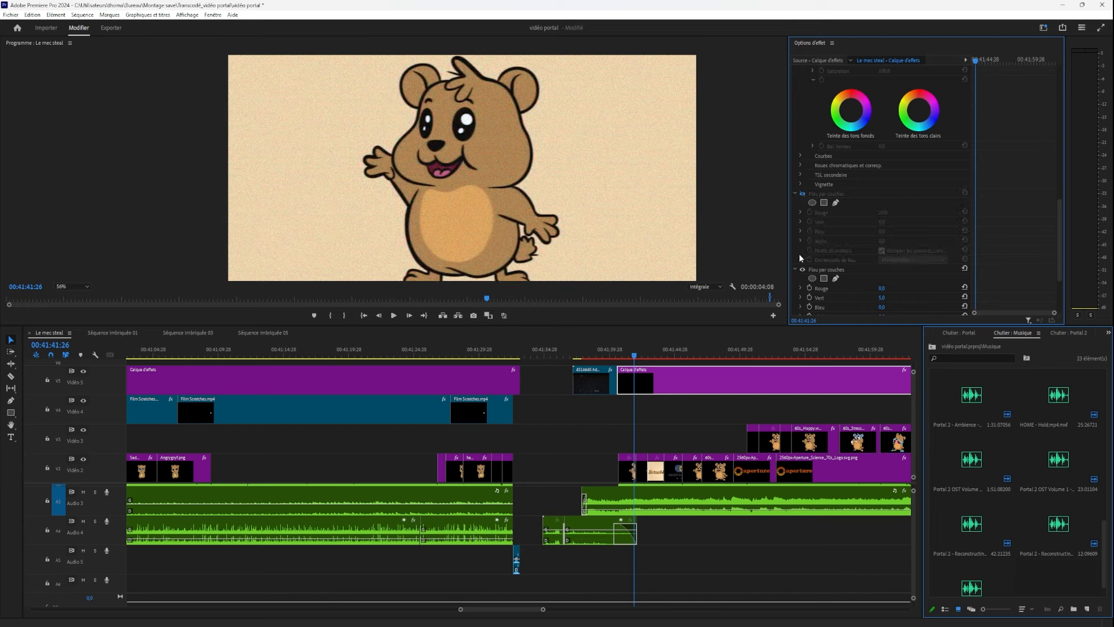
click(802, 269)
click(802, 270)
click(802, 269)
click(802, 270)
click(802, 270)
click(803, 192)
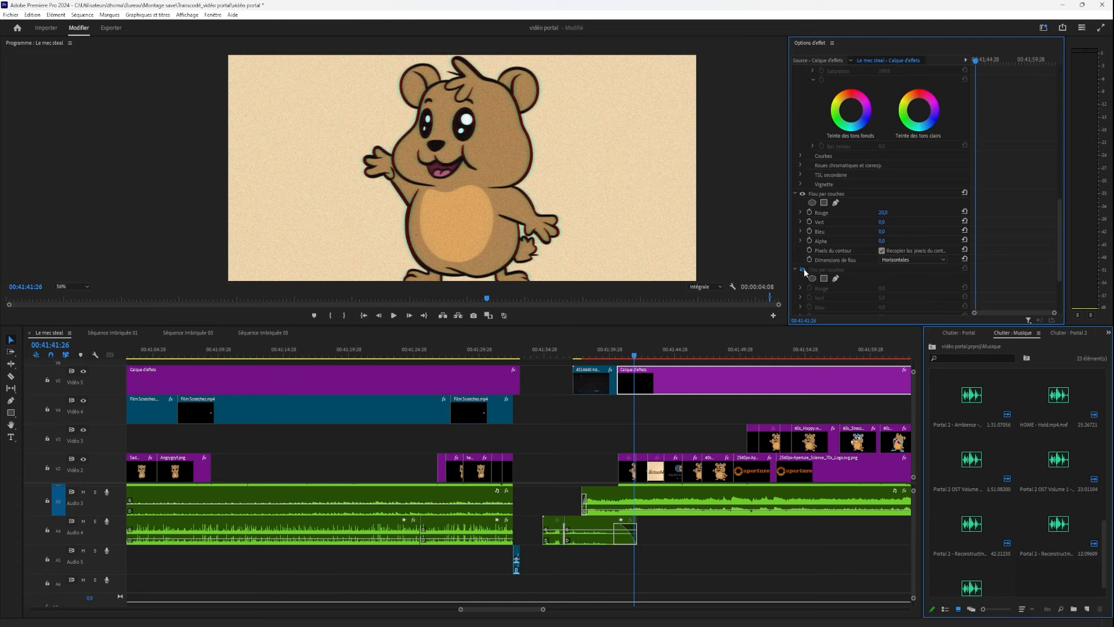
click(802, 268)
Turn off the adjustment layer's Bruit and both Flou par couches effects and examine the untreated bear up close.
scroll(850, 255, down, 3)
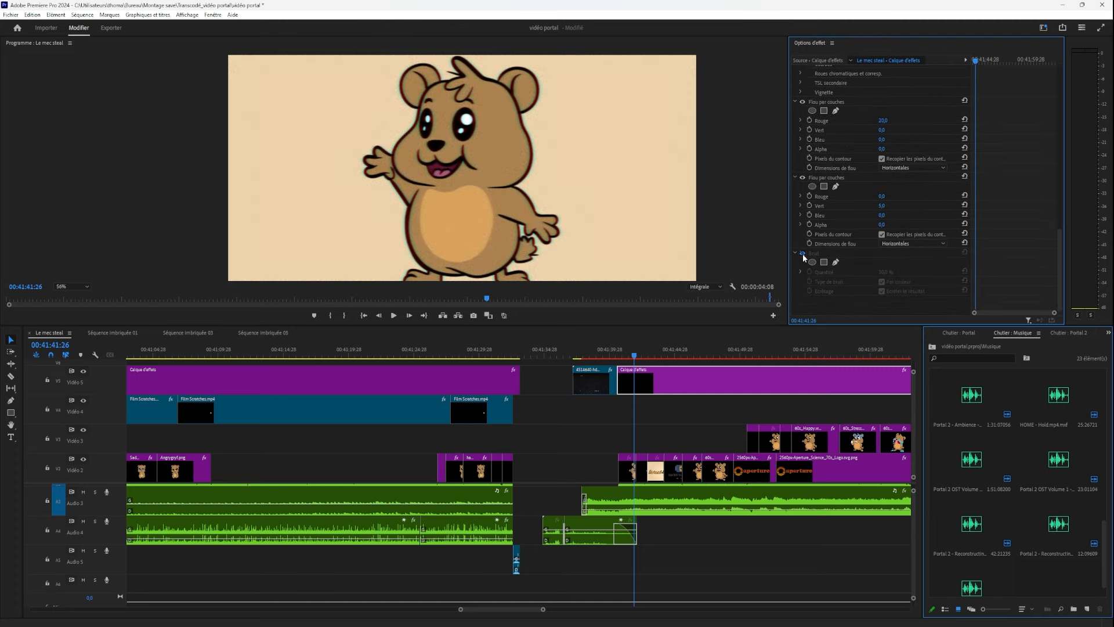
click(802, 253)
scroll(826, 213, up, 1)
click(803, 196)
scroll(801, 193, up, 1)
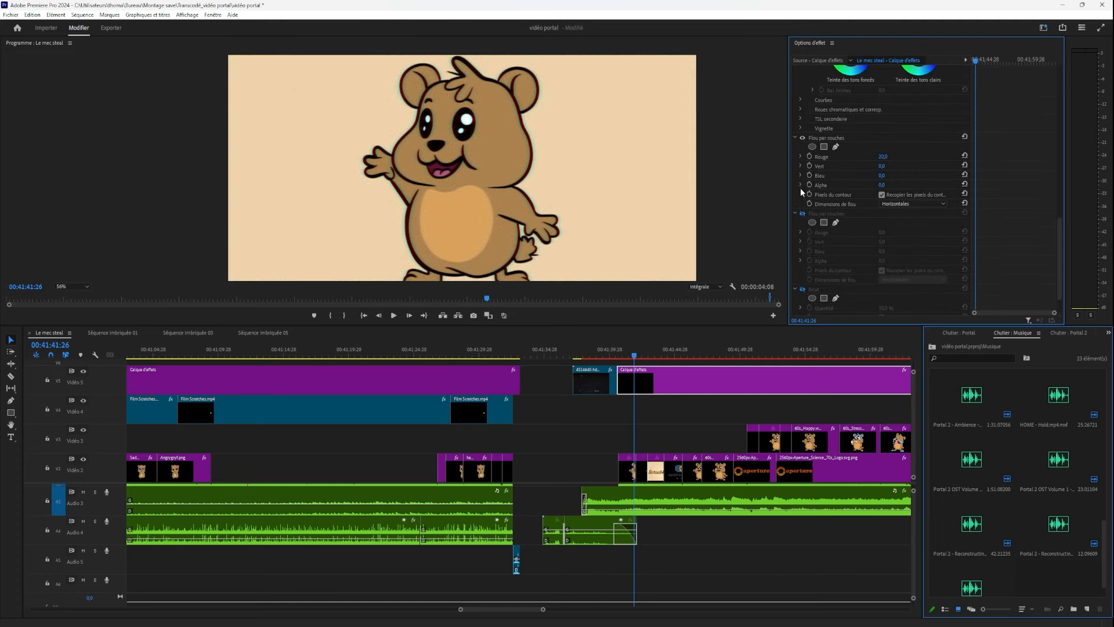
click(803, 138)
scroll(824, 145, up, 2)
scroll(541, 168, down, 3)
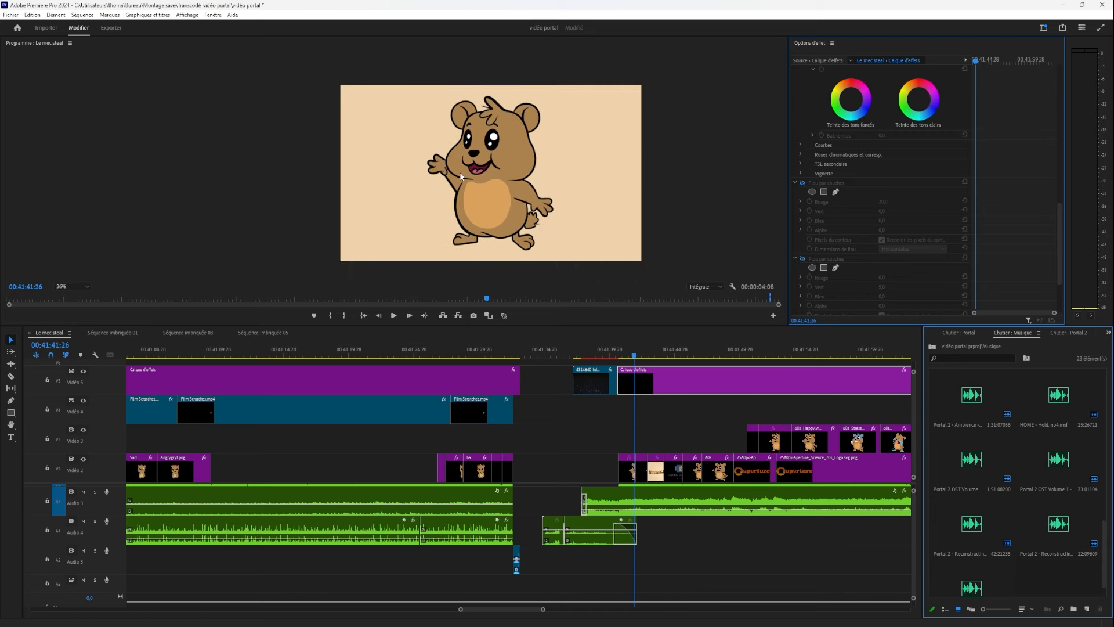
scroll(441, 175, up, 4)
scroll(430, 145, down, 3)
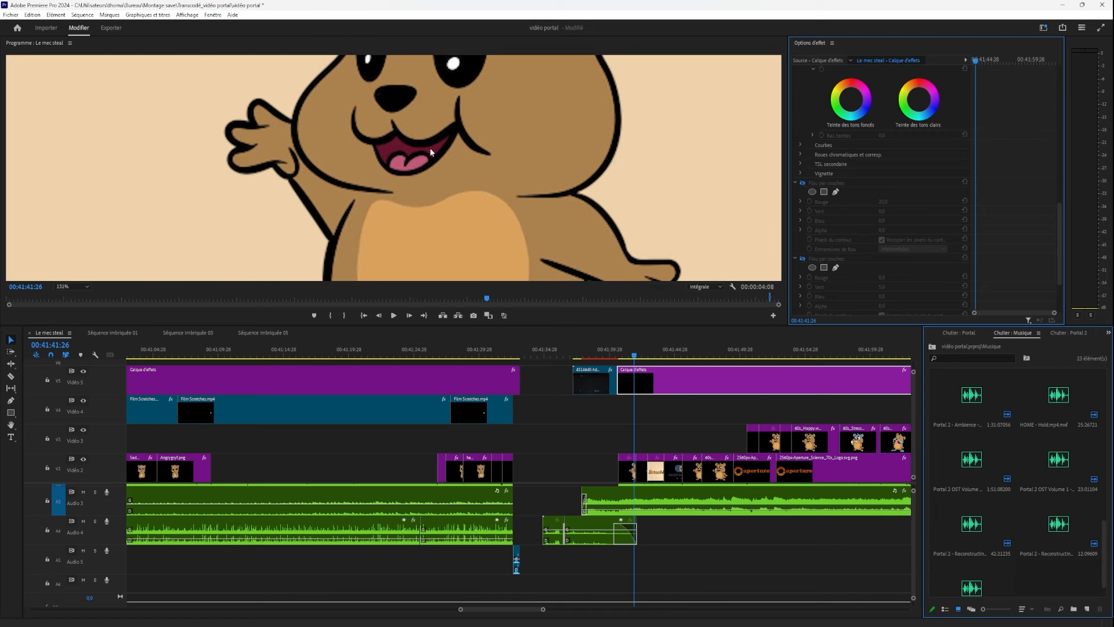
Re-enable Bruit and both Flou par couches effects, examine the grain on the bear up close and fit the preview with Adapter.
click(802, 183)
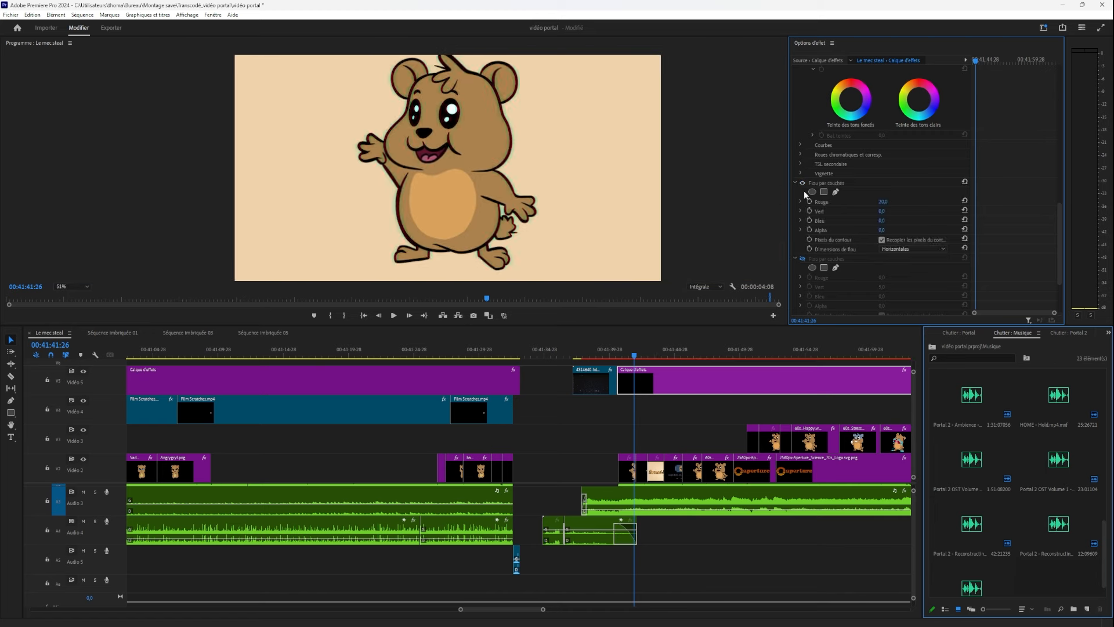
click(801, 258)
scroll(799, 255, down, 3)
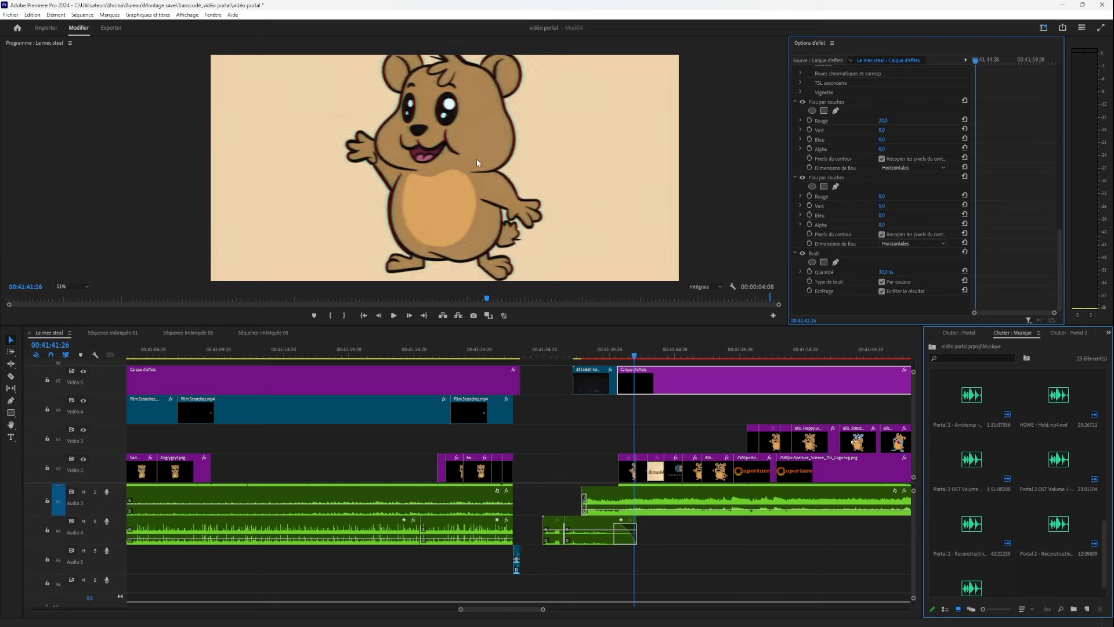
scroll(397, 152, up, 6)
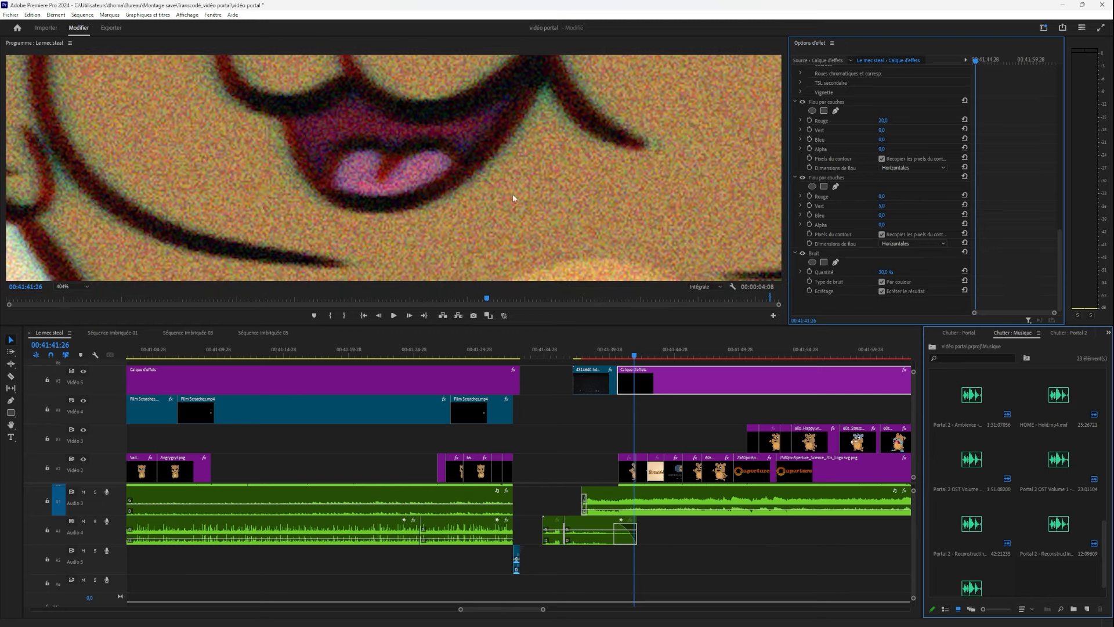
scroll(513, 197, down, 5)
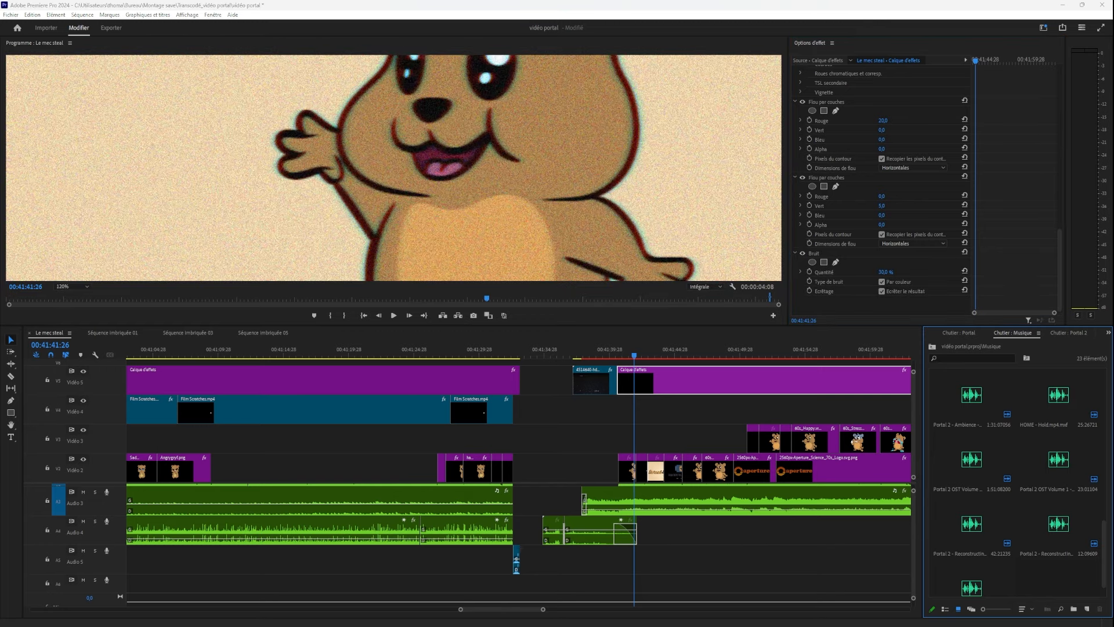
scroll(588, 226, down, 2)
click(70, 286)
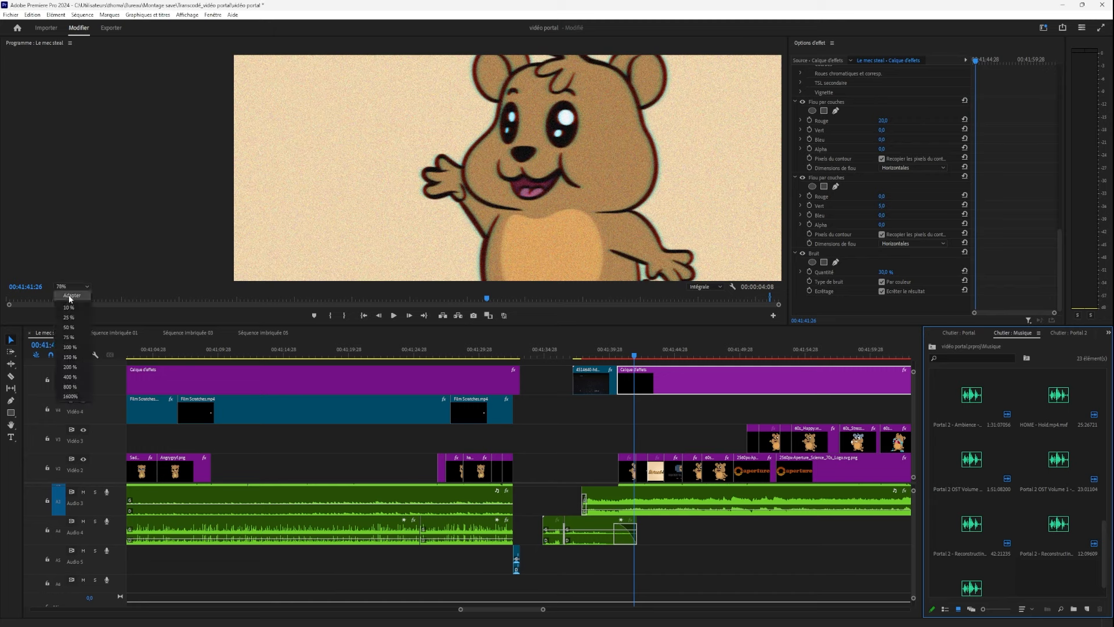
click(66, 296)
Select the Successful Production logo clip at 00:41:44:19 and switch its Couleur Lumetri effect on and off to compare the colours.
mouse_move(674, 354)
mouse_down()
mouse_move(700, 355)
mouse_move(656, 360)
mouse_move(670, 357)
mouse_up()
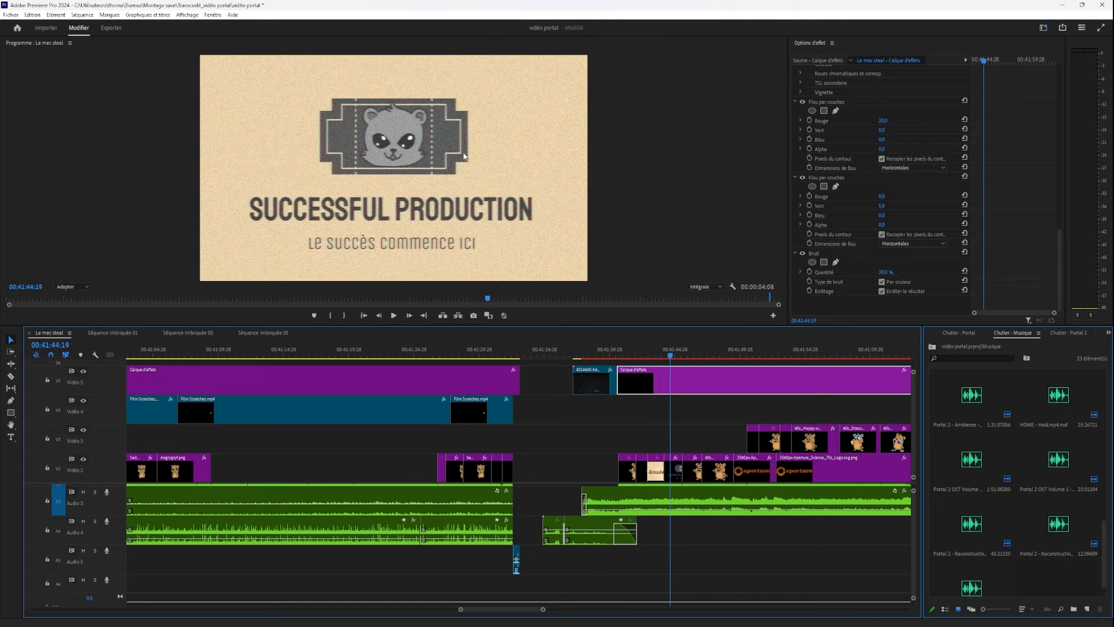
click(674, 467)
scroll(685, 466, left, 3)
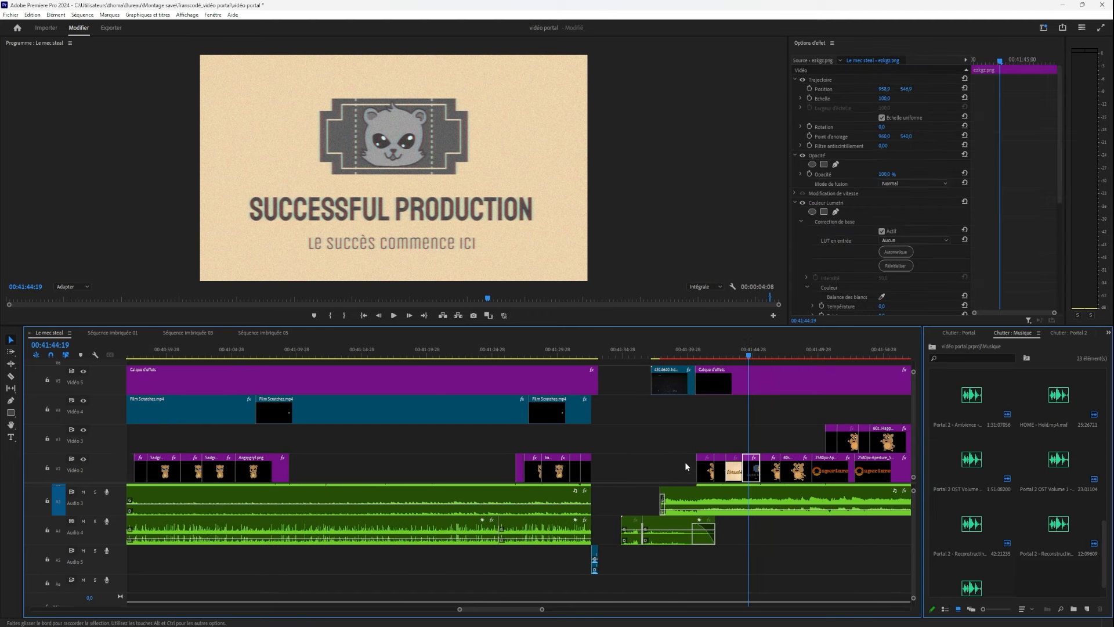
click(802, 203)
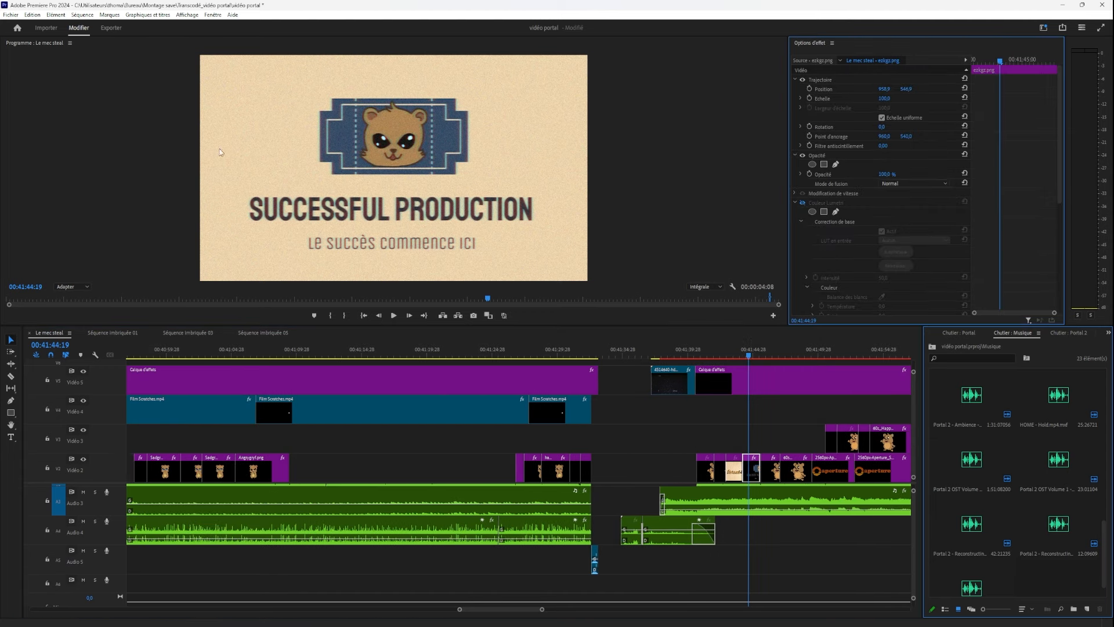
click(802, 203)
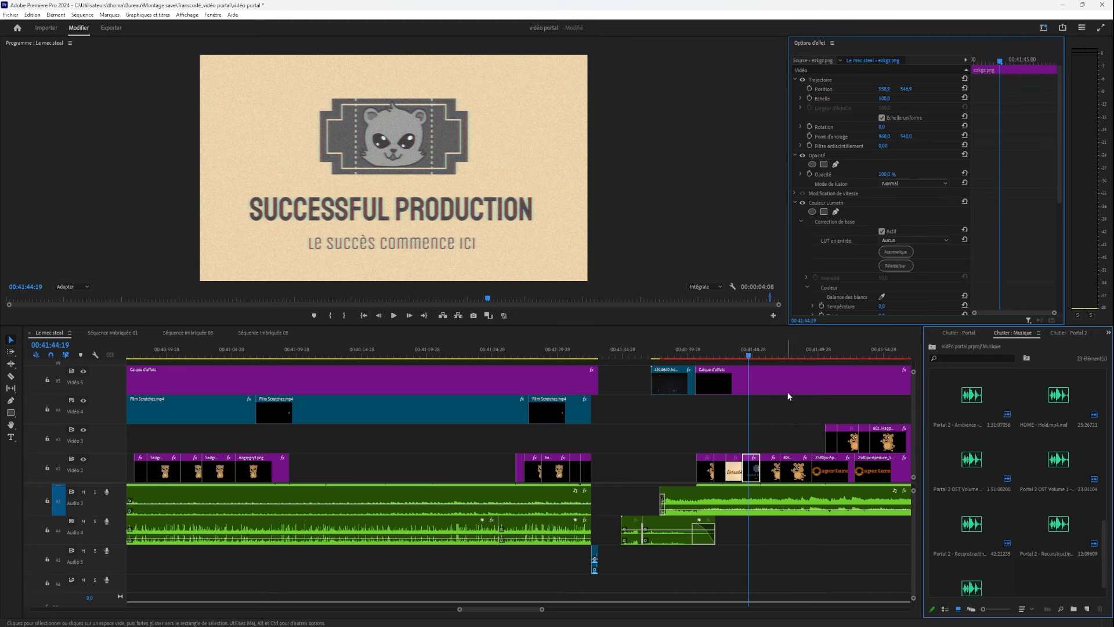
Play the aperture logo scene from 00:41:48:03 to 00:41:51:00 and look over its voice-over clip and the 60s music clip.
drag(801, 352, 404, 433)
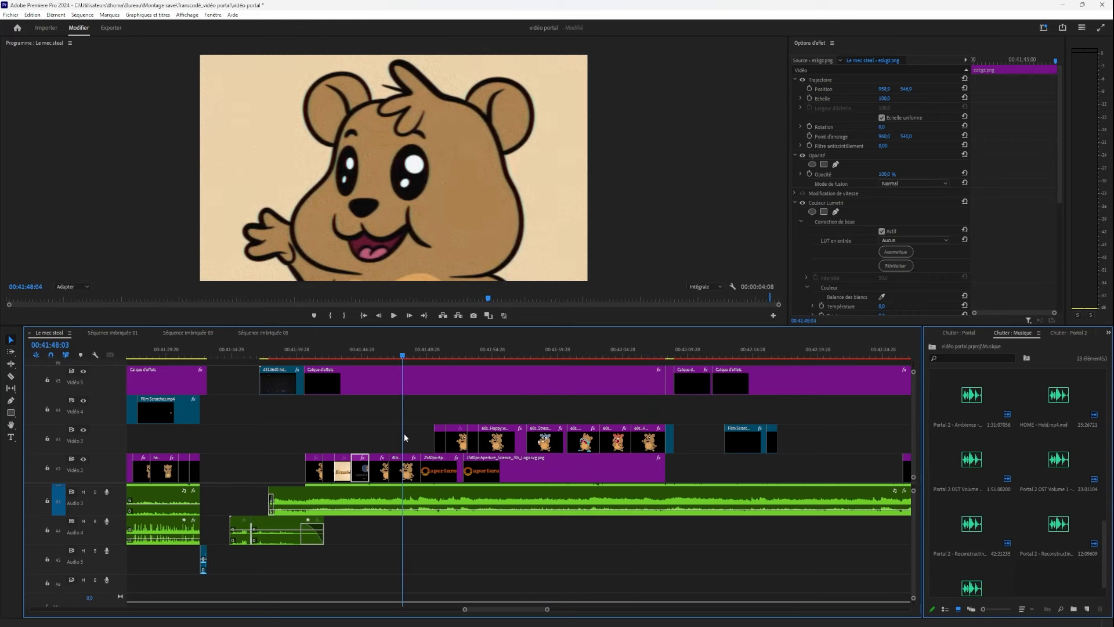
scroll(912, 538, up, 2)
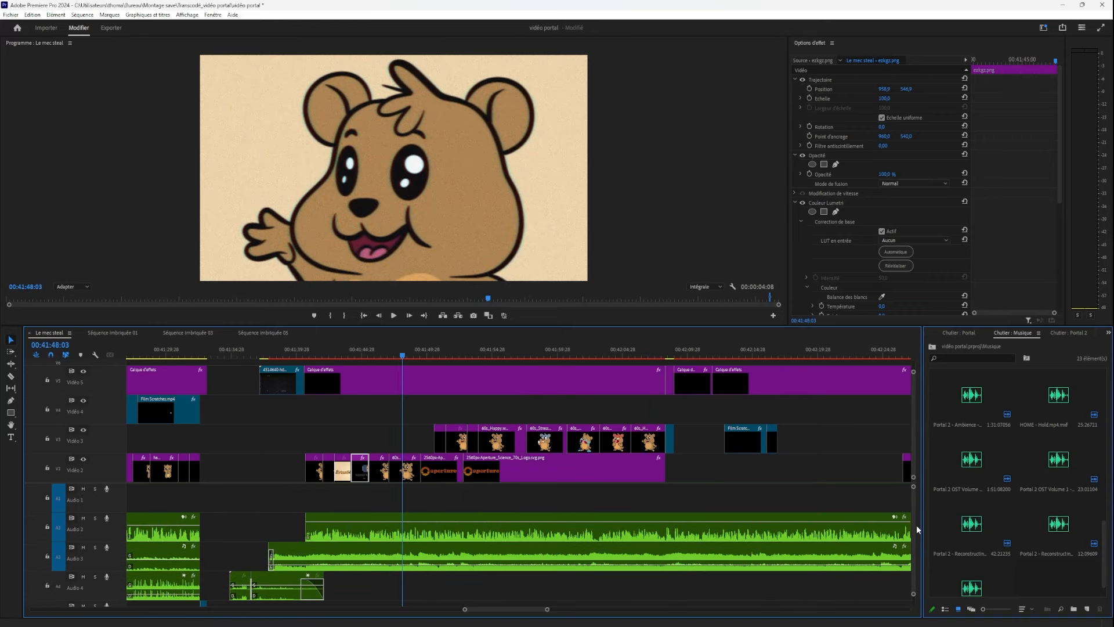
click(477, 531)
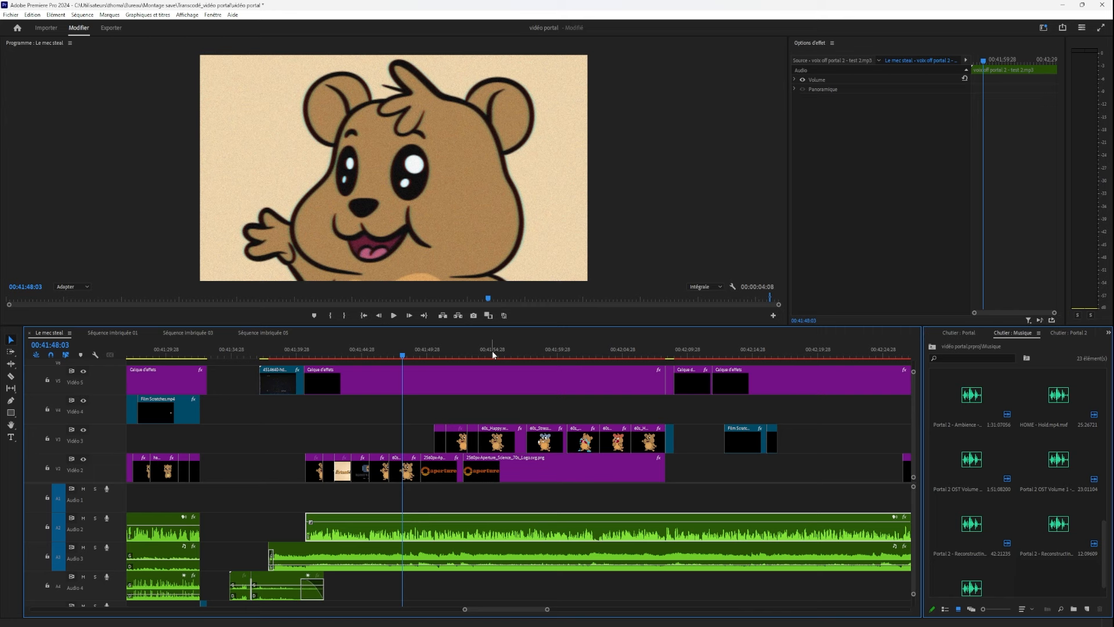
key(space)
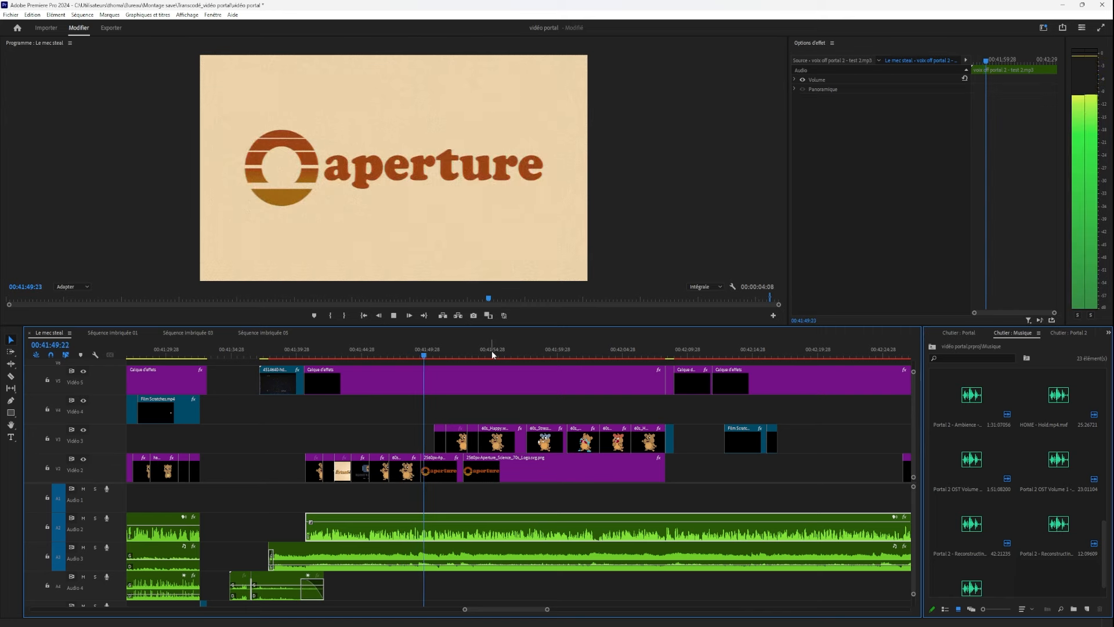
key(space)
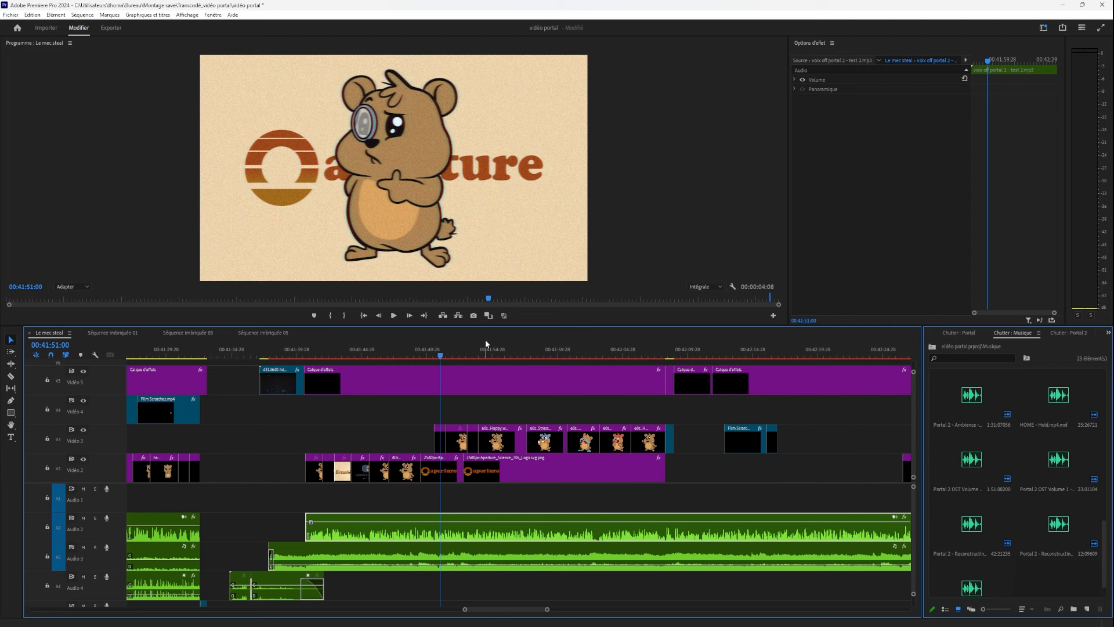
click(489, 544)
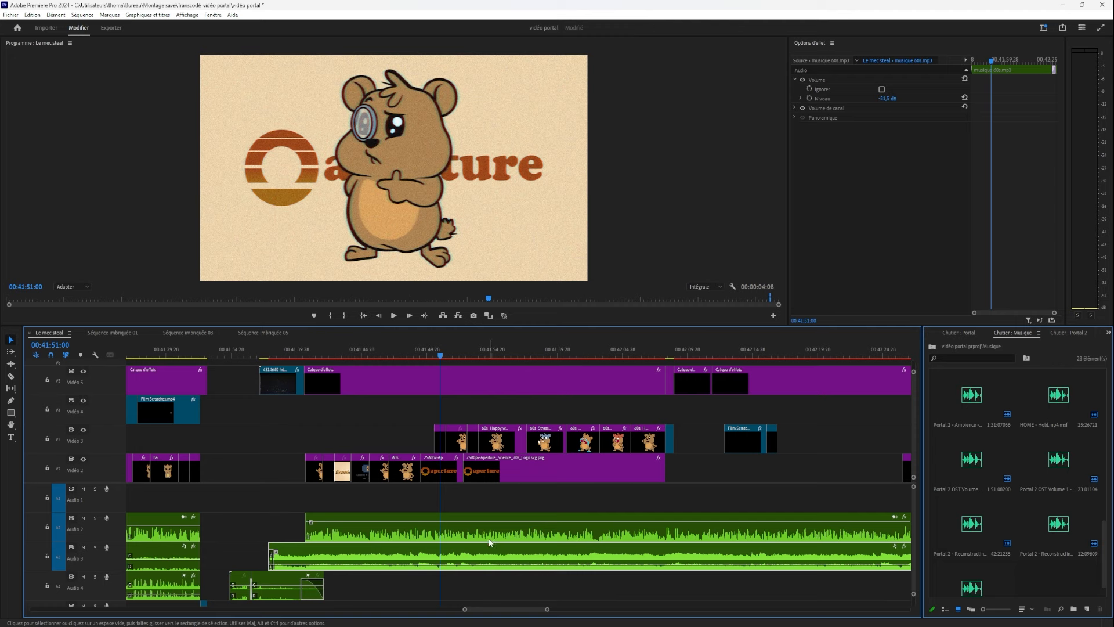
Delete the Film Scratches.mp4 overlay above the woman's portrait at 00:42:14:23 to compare the picture, and undo the deletion.
drag(631, 353, 398, 369)
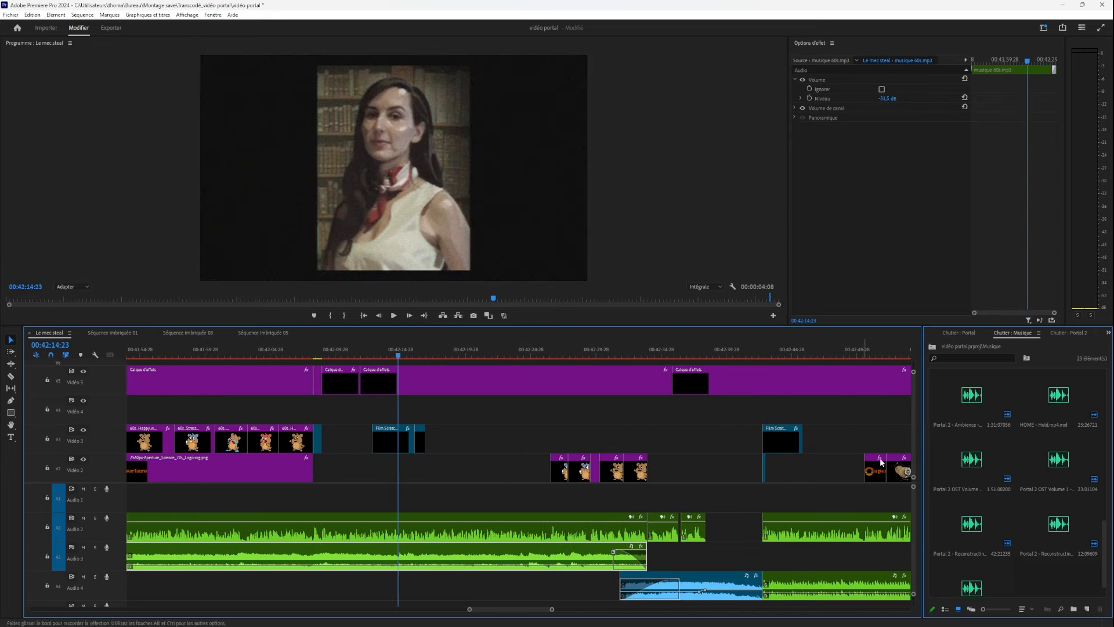
scroll(913, 461, down, 2)
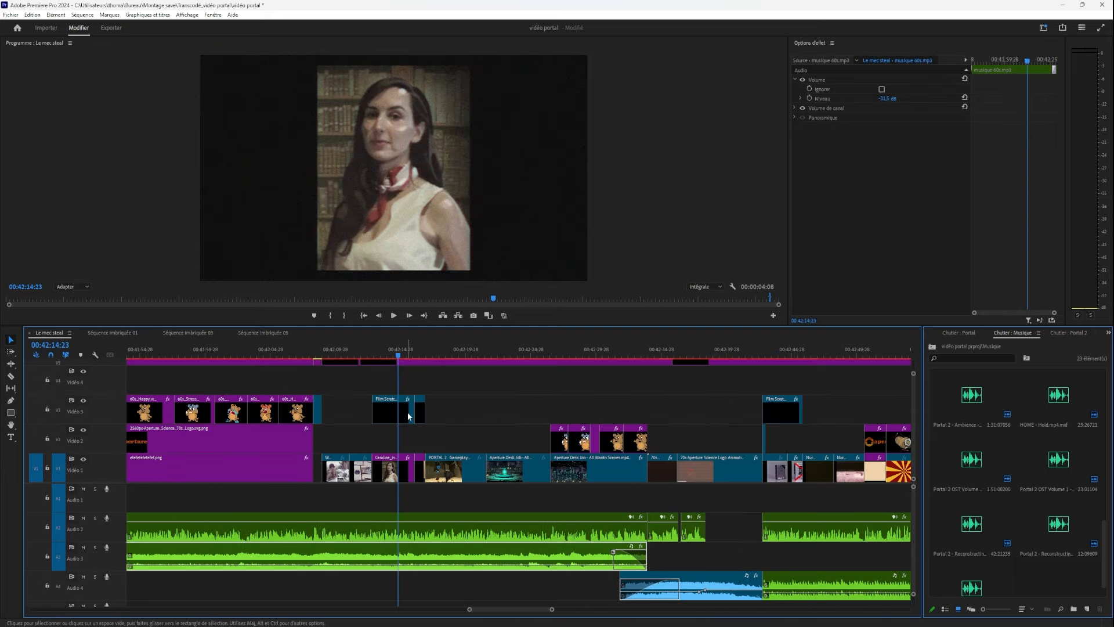
click(400, 409)
key(Delete)
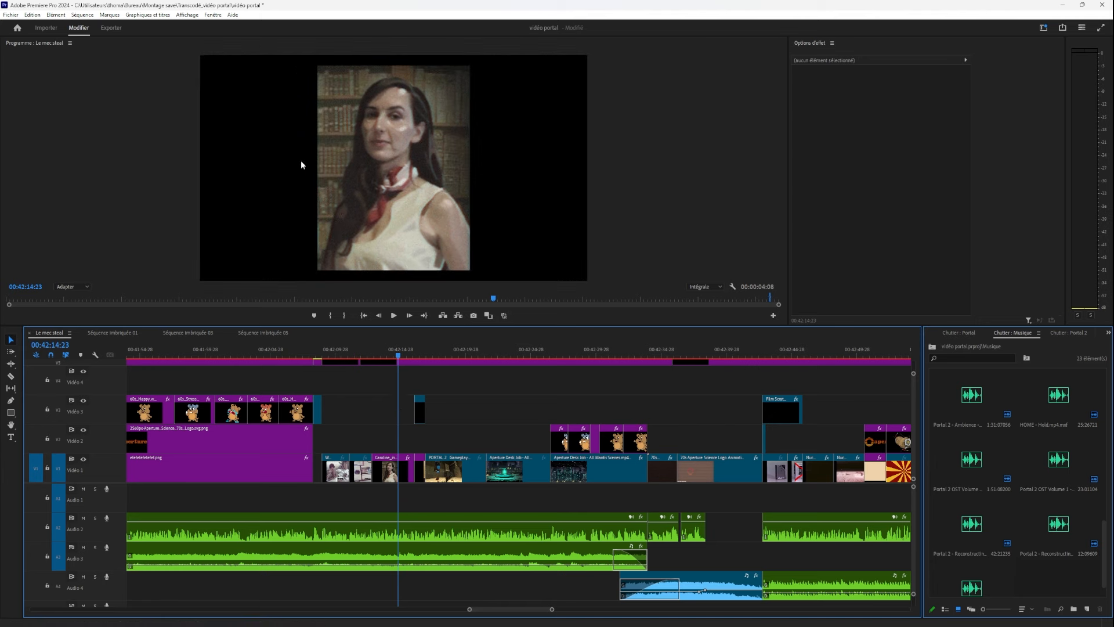
key(ctrl+z)
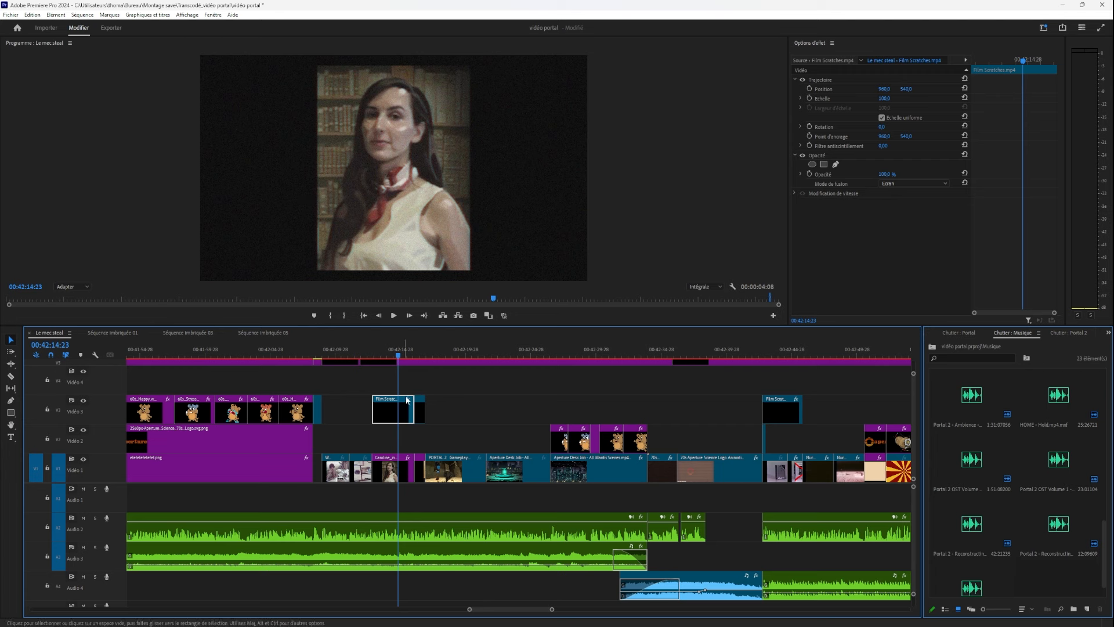
Scrub through the Portal 2 gameplay and Aperture Desk Job clips past 00:42:26:19 and start playback.
click(422, 355)
drag(422, 355, 458, 395)
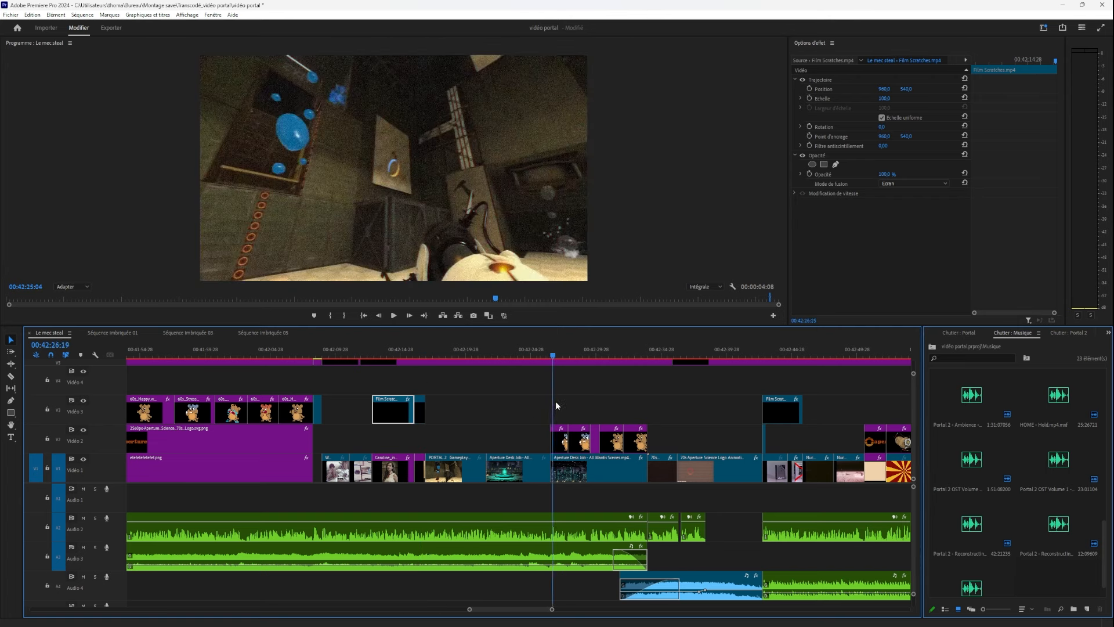
drag(555, 401, 641, 409)
key(space)
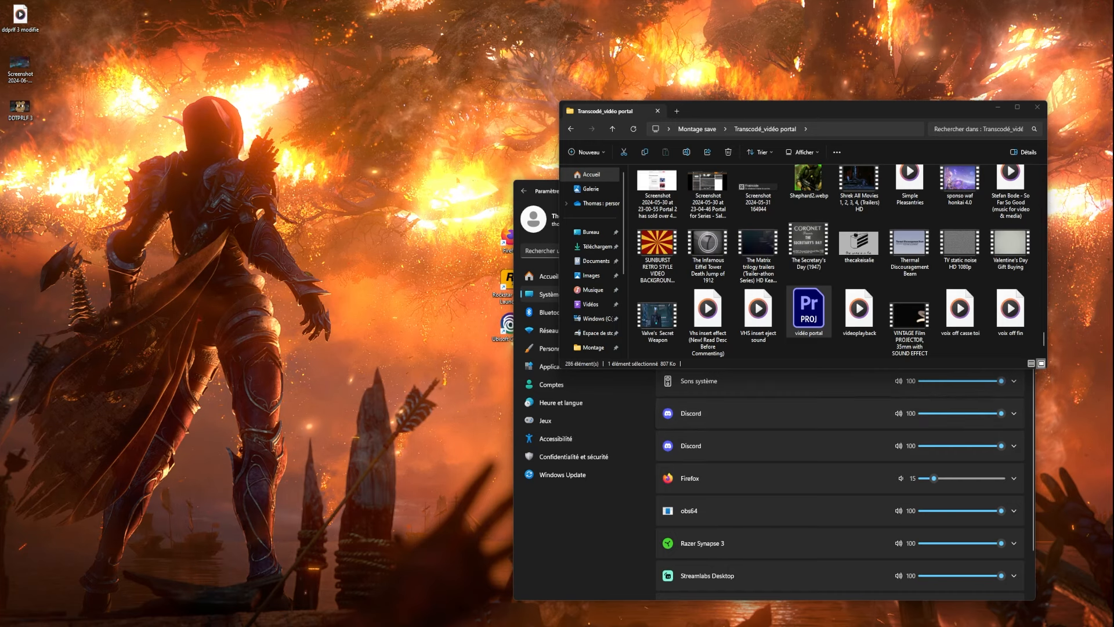
Open the vidéo portal project and scrub the Le mec steal sequence to the Sony Walkman shot at 00:42:43:26.
double_click(808, 313)
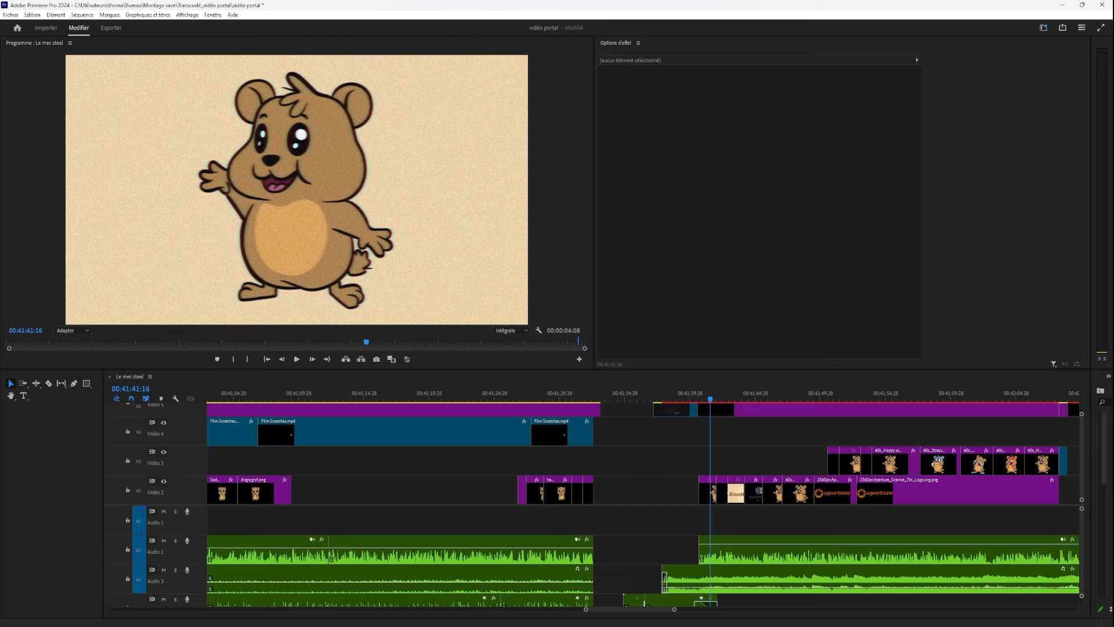
drag(717, 397, 973, 427)
drag(576, 399, 819, 457)
click(490, 190)
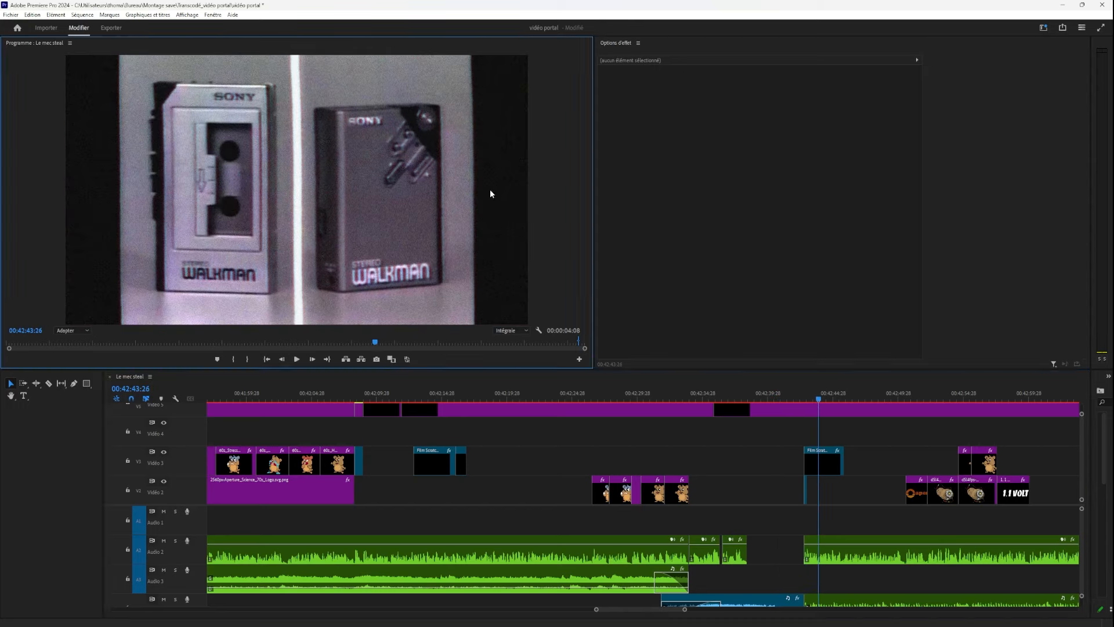
Delete the film-scratches overlay above the Walkman shot at 00:42:43:26 to compare the picture, and undo the deletion.
click(824, 461)
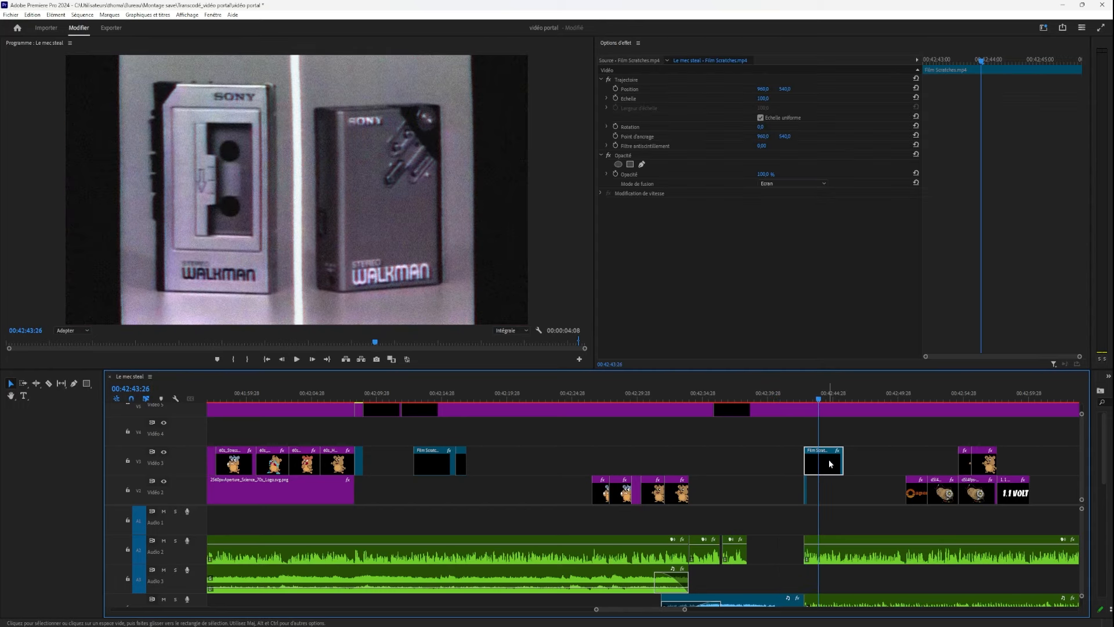
key(Delete)
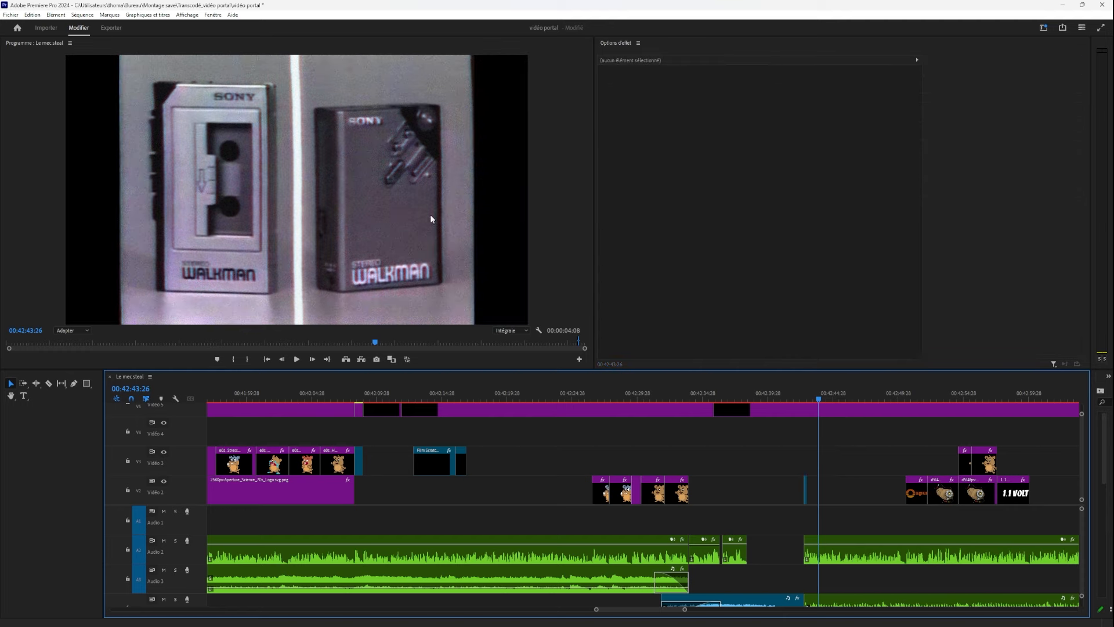
key(ctrl+z)
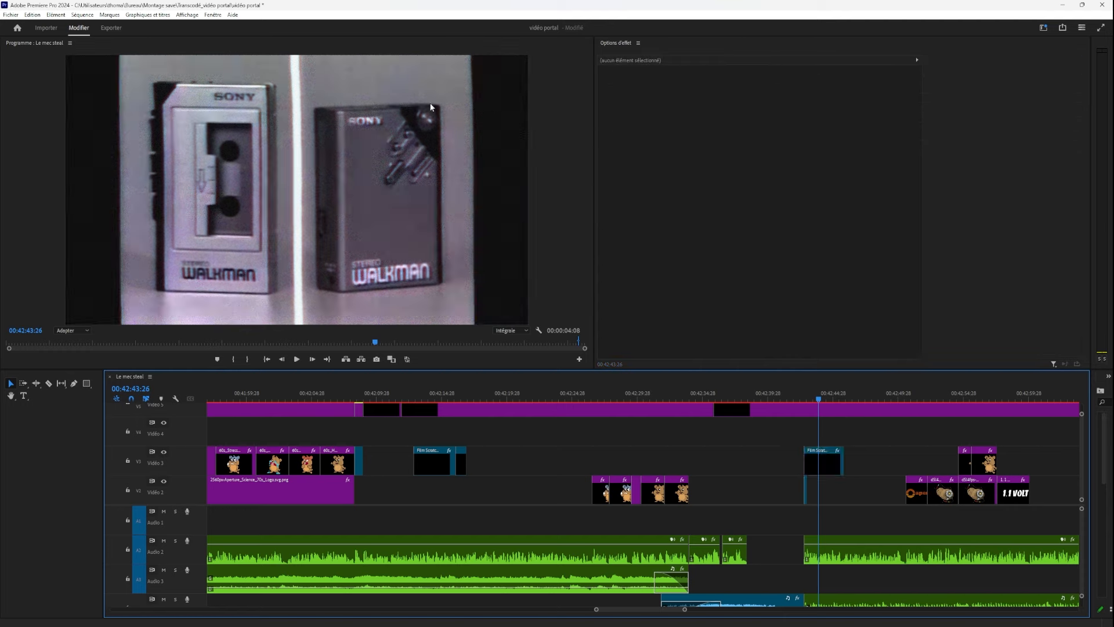
Scrub from the VHS glitch at 00:42:42:25 through the 1.1 VOLT title and back to the Walkman shot at 00:42:48:03.
click(805, 399)
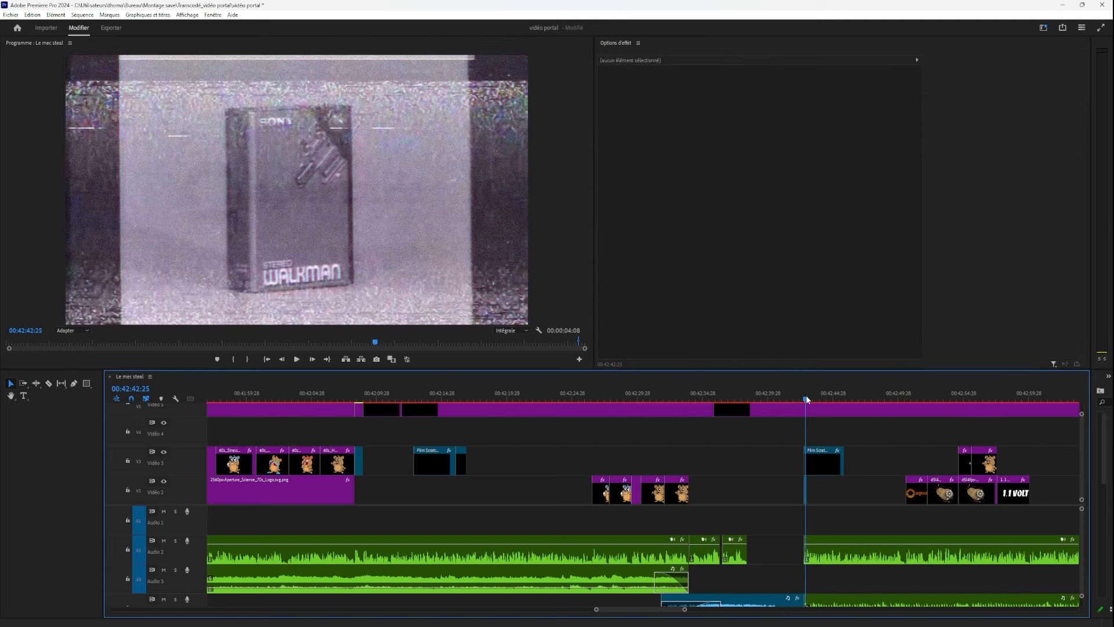
drag(805, 399, 594, 490)
click(602, 485)
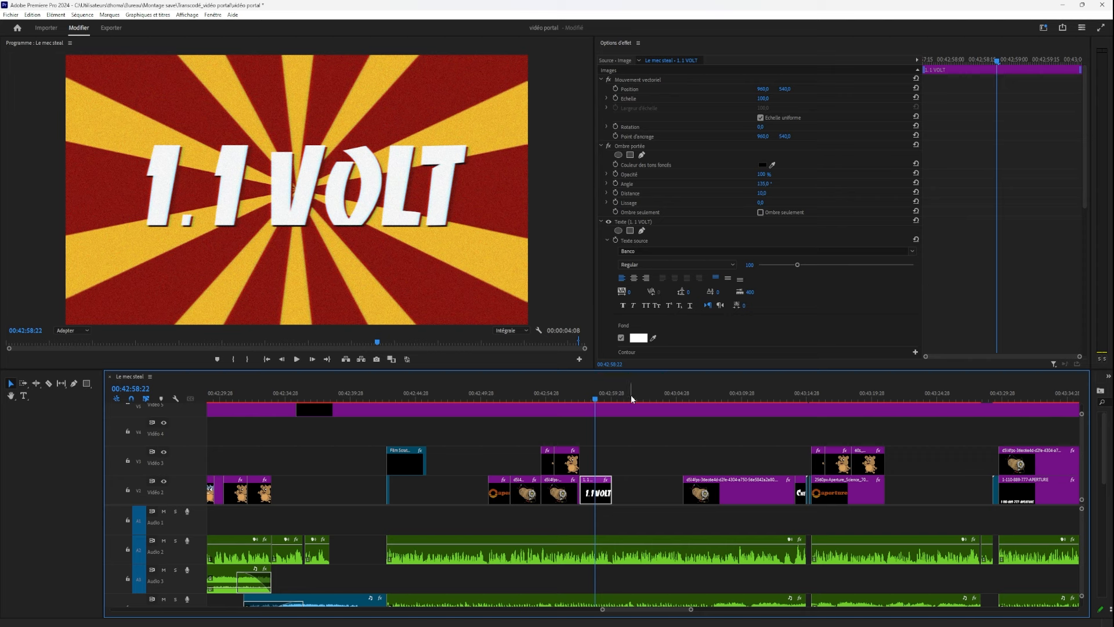
drag(633, 395, 295, 464)
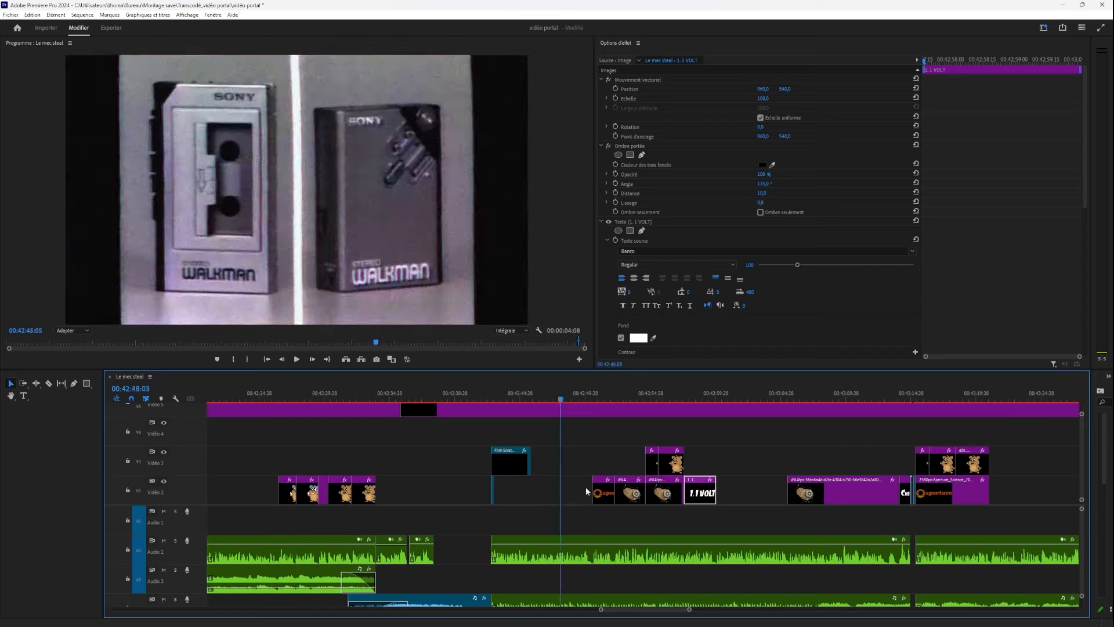
Scrub ahead to the Microcomputing screen shot and play it, stopping at 00:43:28:05.
drag(910, 495, 939, 497)
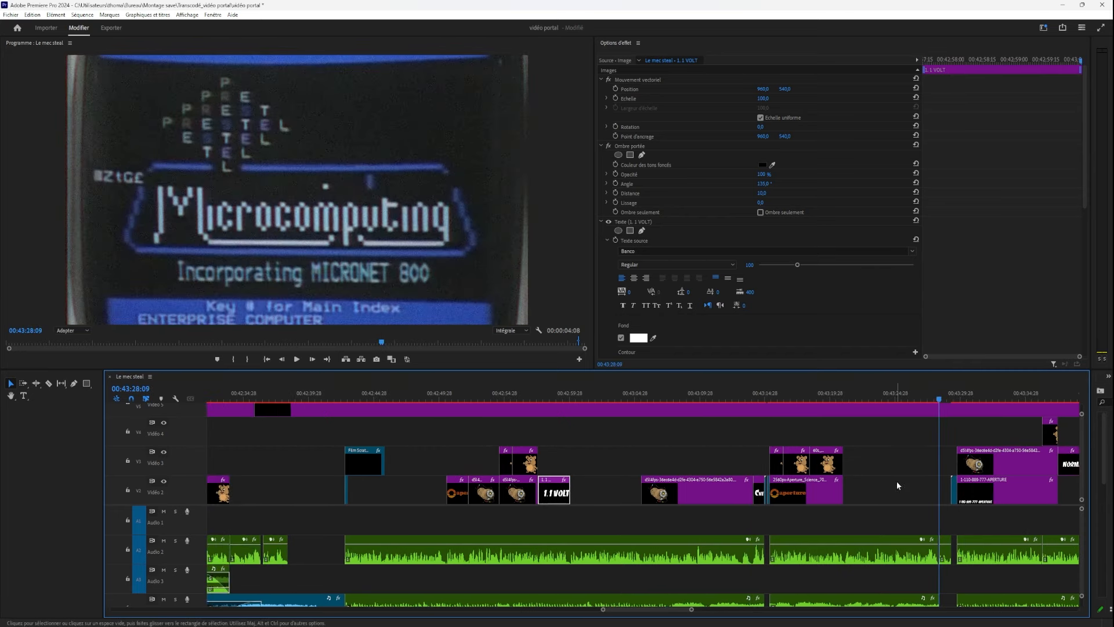
key(Return)
click(902, 397)
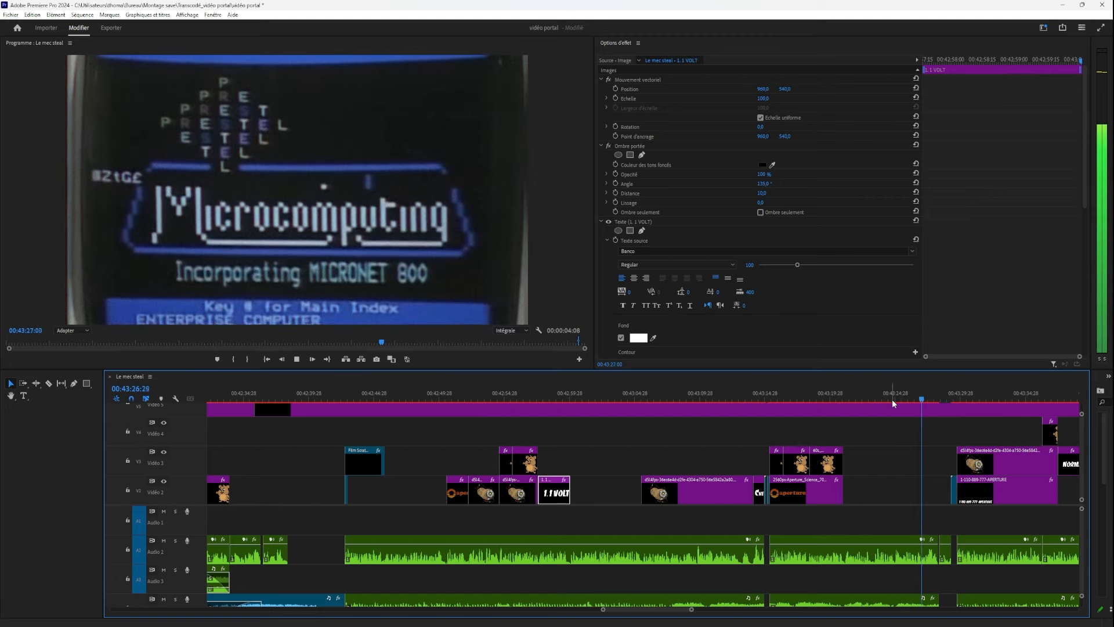
key(space)
Select the empty gap on the Vidéo 4 track and scrub on to the NORMAL 5 title at 00:43:37:27.
scroll(878, 502, down, 4)
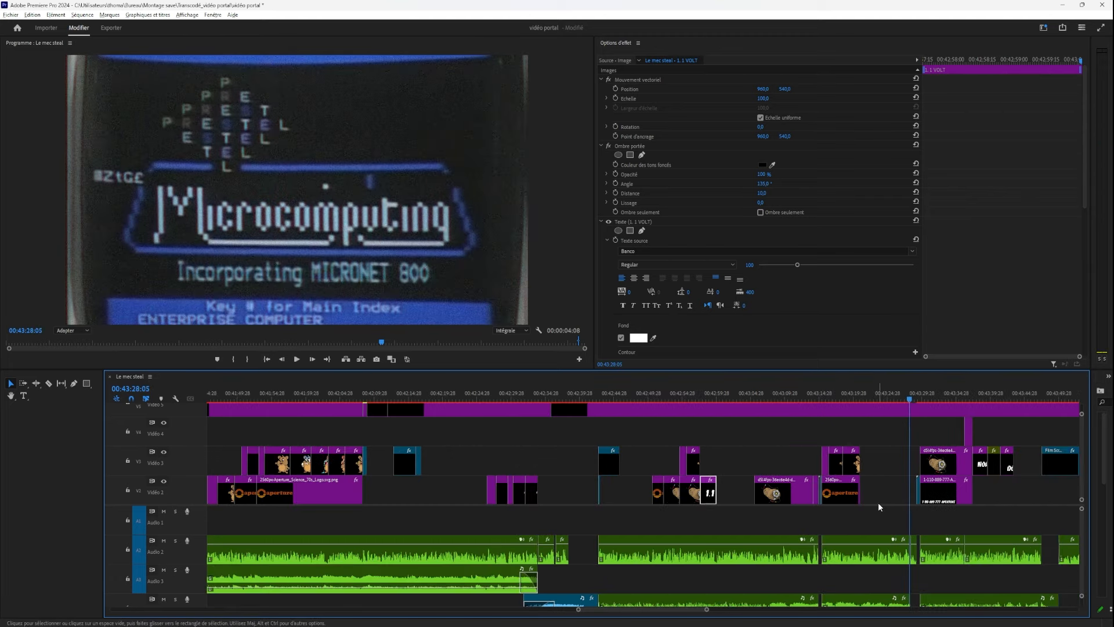
scroll(876, 503, down, 2)
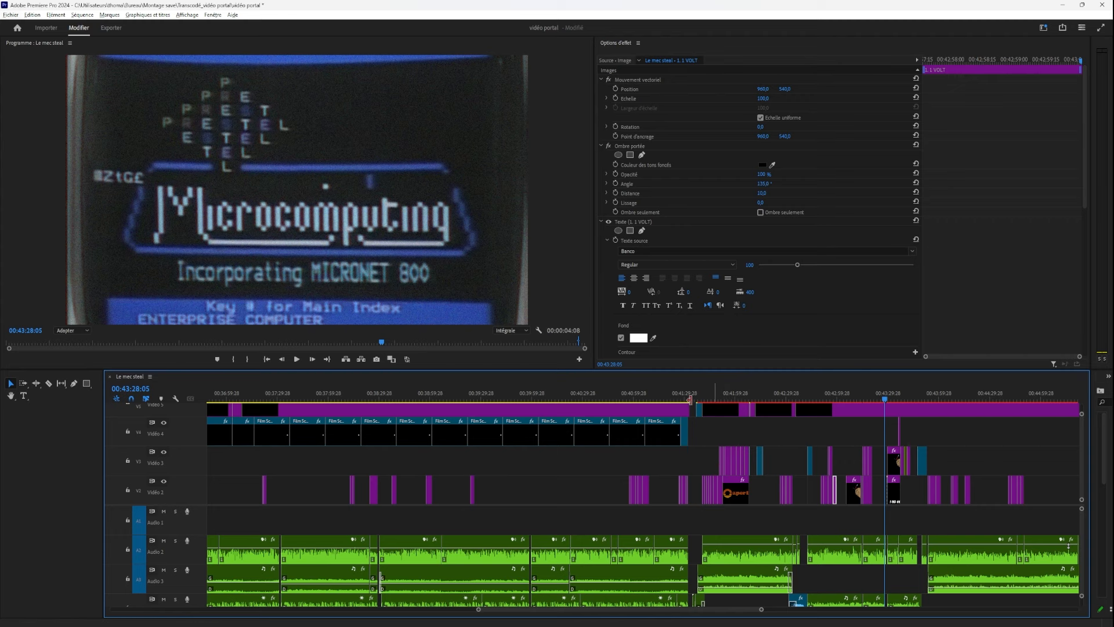
click(963, 442)
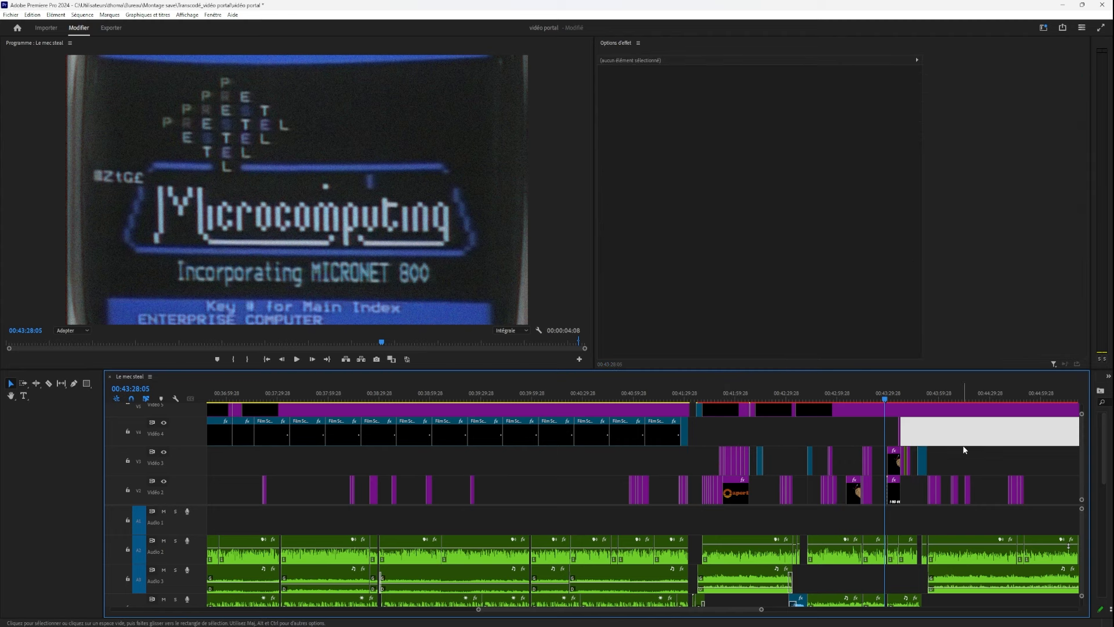
drag(687, 386, 744, 435)
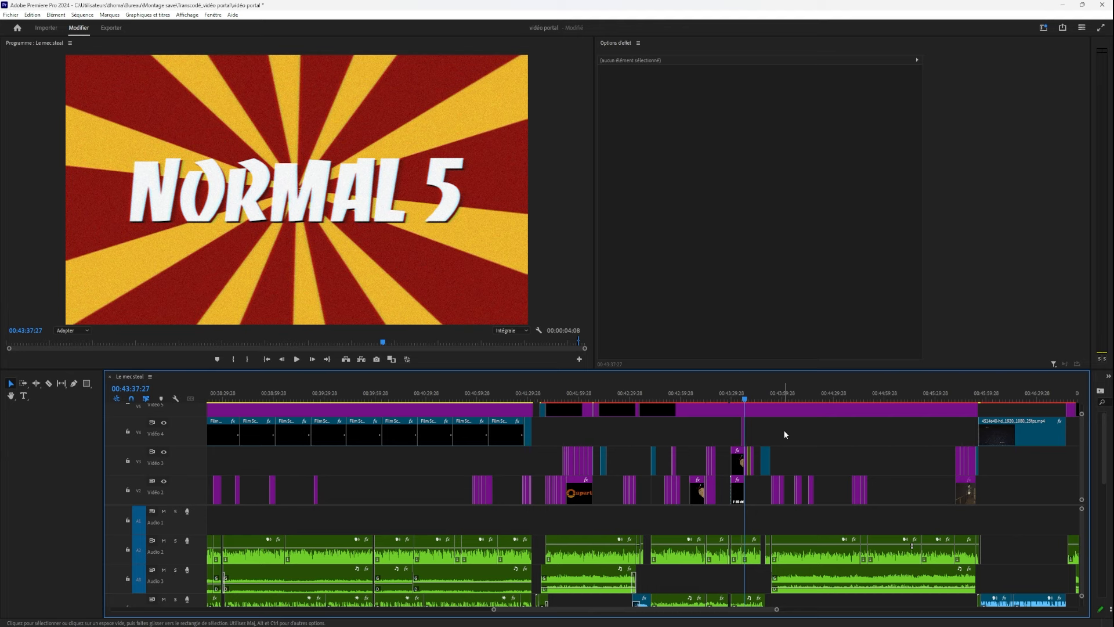
Inspect the 4514640-hd_1920_1080_25fps.mp4 overlay on the VHS test-chamber scene at 00:46:13:19 and scrub past its end to 00:46:50:20.
scroll(783, 429, up, 5)
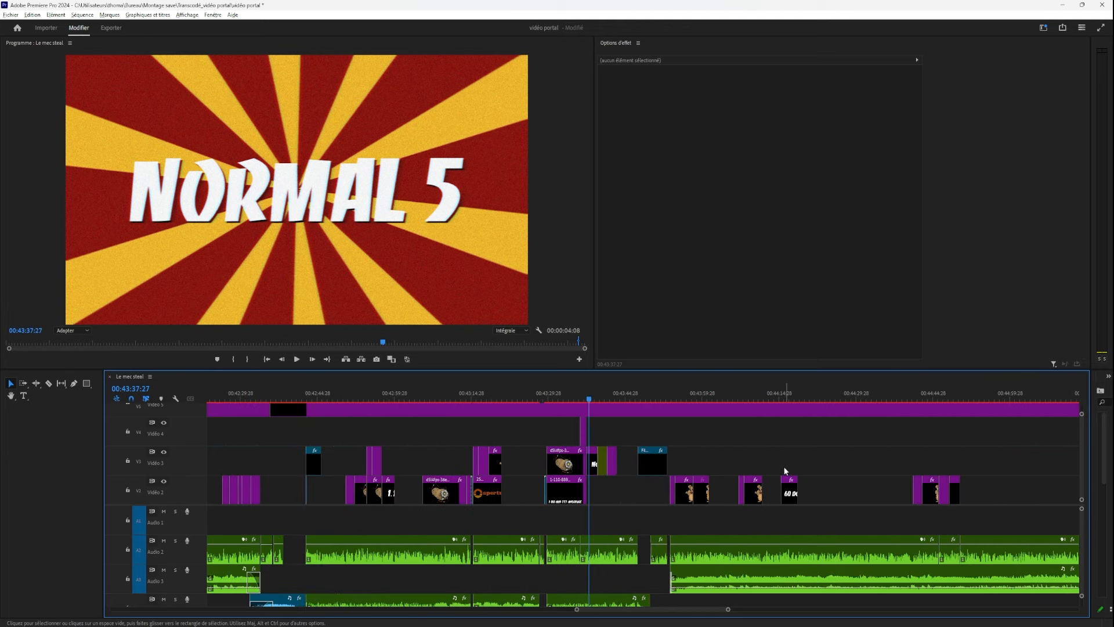
drag(628, 398, 736, 426)
click(746, 429)
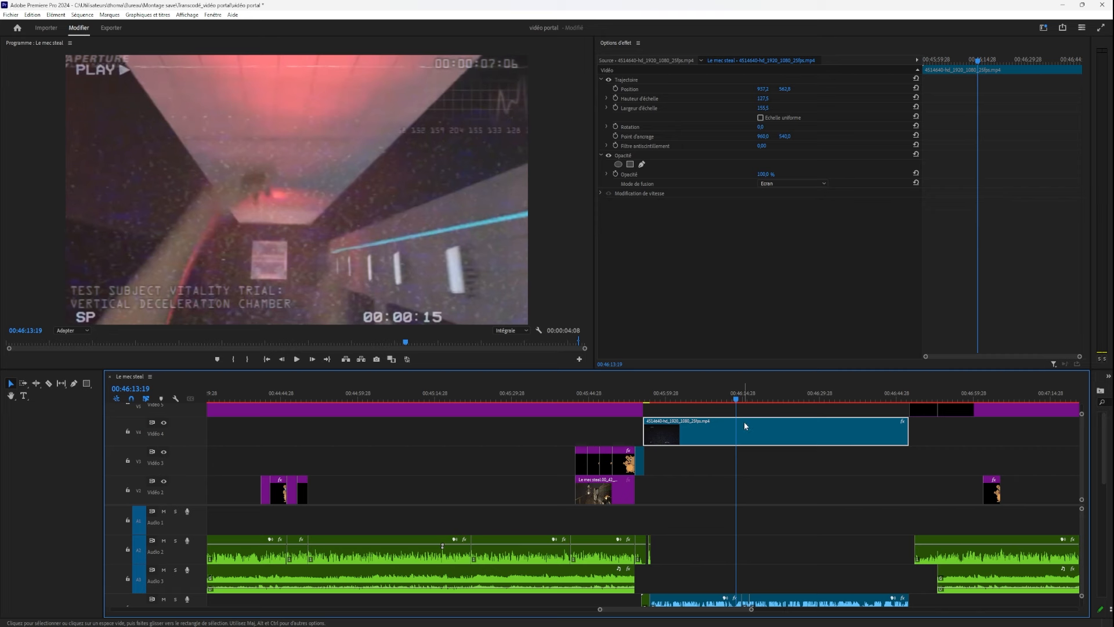
drag(753, 398, 927, 408)
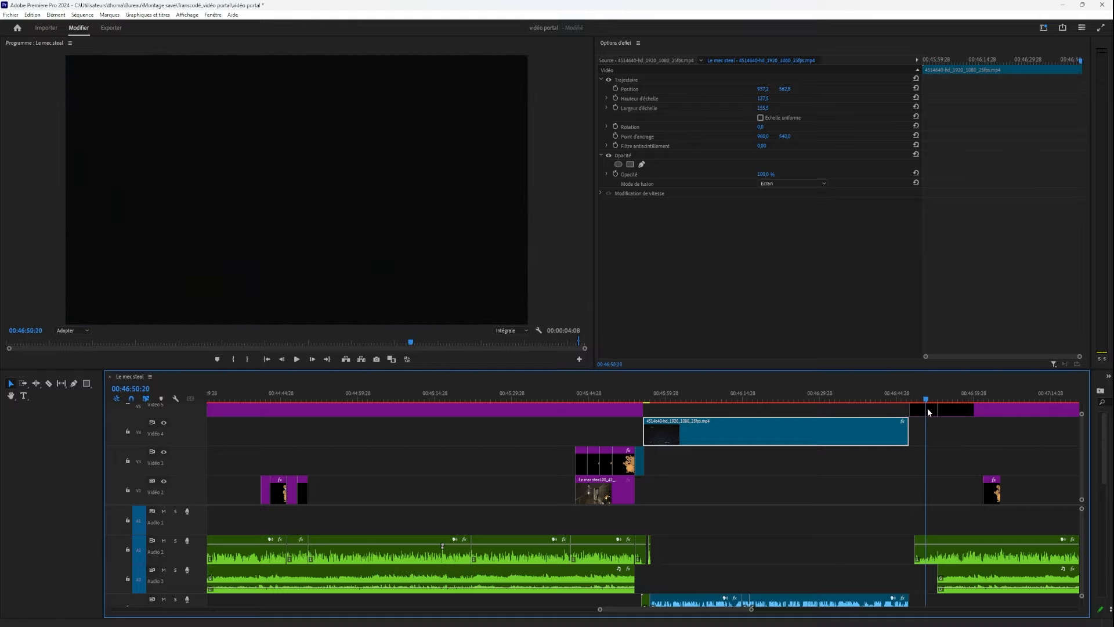
Scrub through the Portal gameplay section and the long montage to the smiling bear shot at 00:58:04:27.
drag(1062, 416, 525, 467)
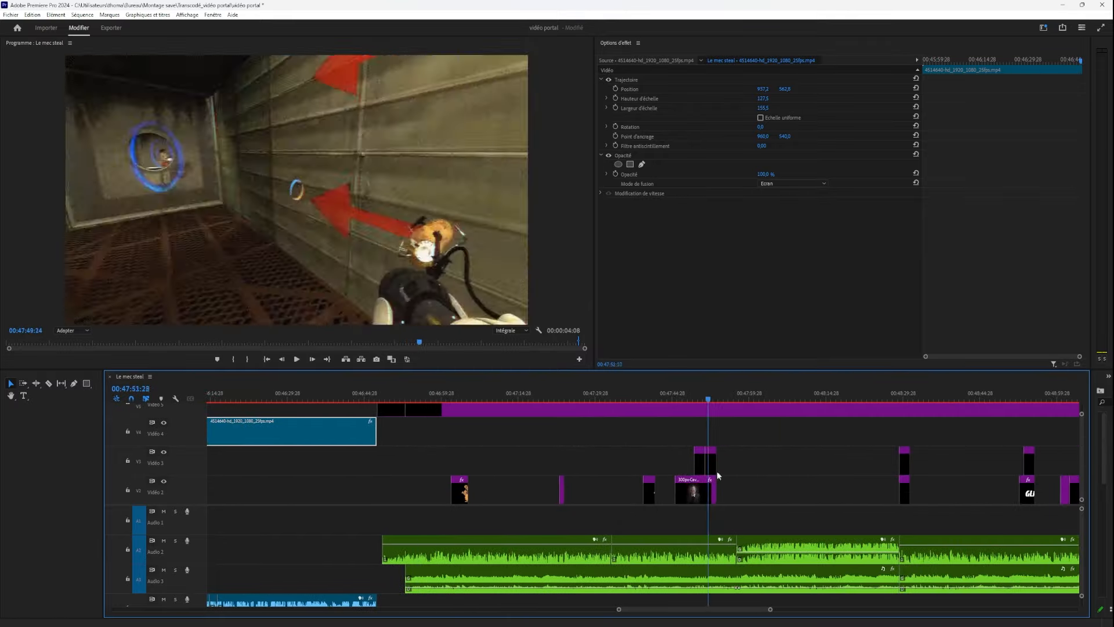
drag(1068, 464, 911, 459)
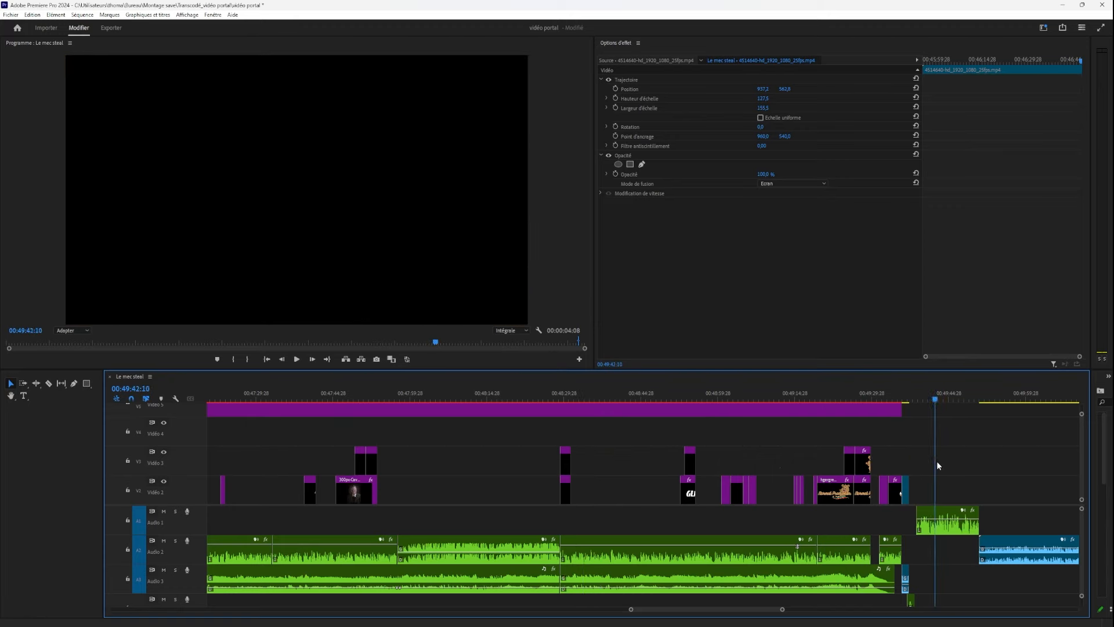
drag(981, 464, 741, 493)
mouse_move(843, 497)
mouse_down()
mouse_move(831, 495)
mouse_move(877, 486)
mouse_move(845, 488)
mouse_up()
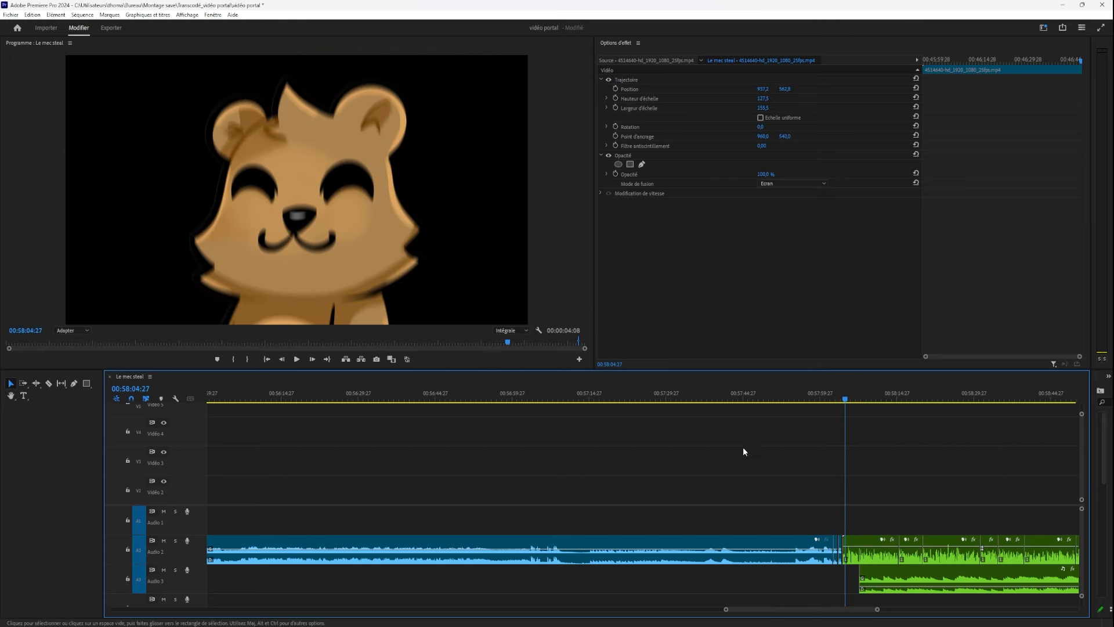
Play the bear scene from 00:58:04:27 to 00:58:09:22 and select the Song For Jesse music clip below it.
click(297, 360)
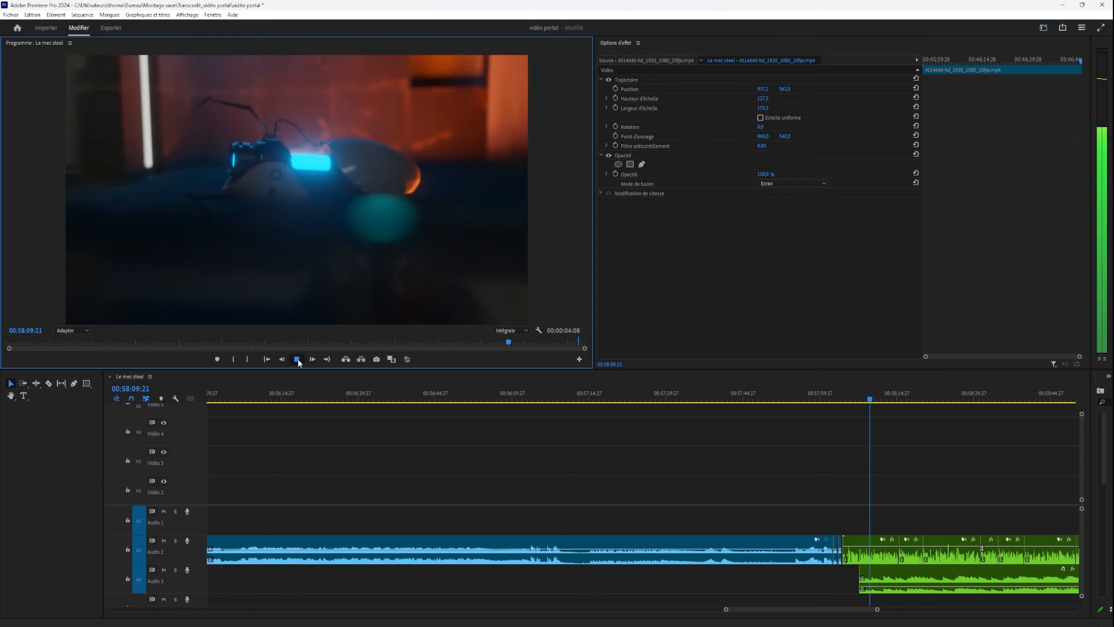
click(297, 359)
click(1078, 523)
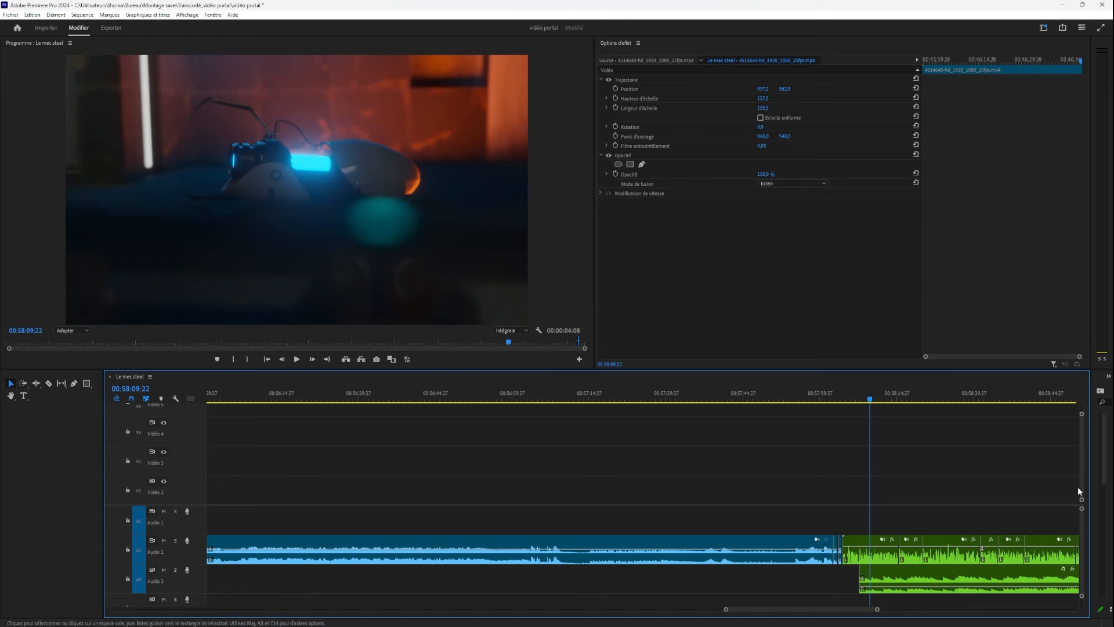
scroll(1077, 486, down, 1)
click(938, 566)
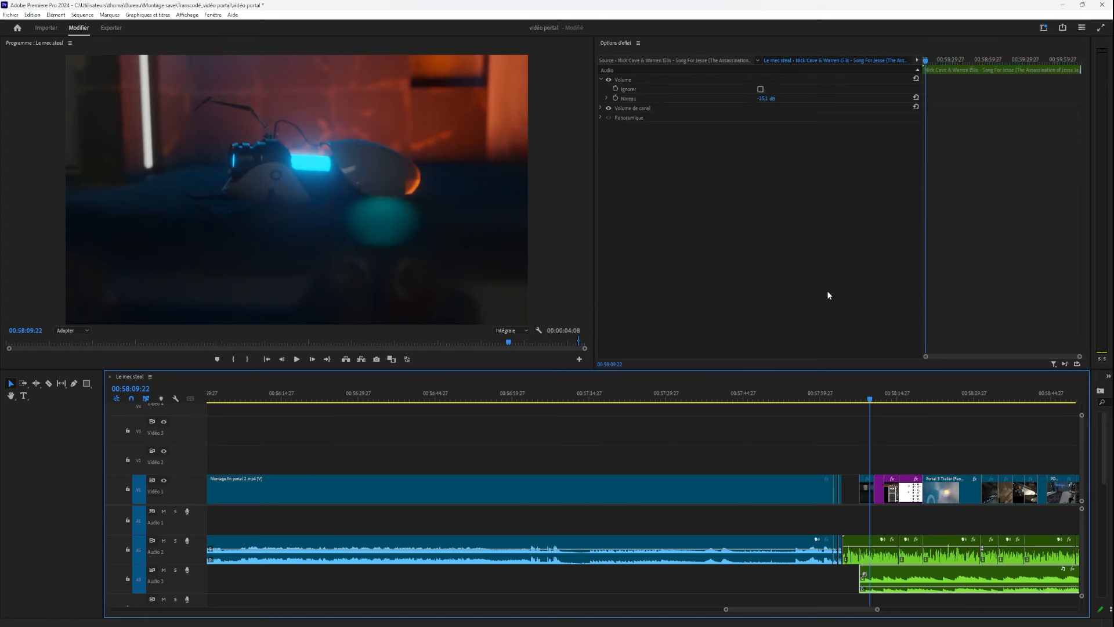
Return to the start of the music clip at 00:58:07:19 and play through the game ranking page around 00:58:16:02.
click(864, 398)
mouse_move(872, 399)
mouse_down()
mouse_move(924, 403)
mouse_move(847, 399)
mouse_move(861, 401)
mouse_up()
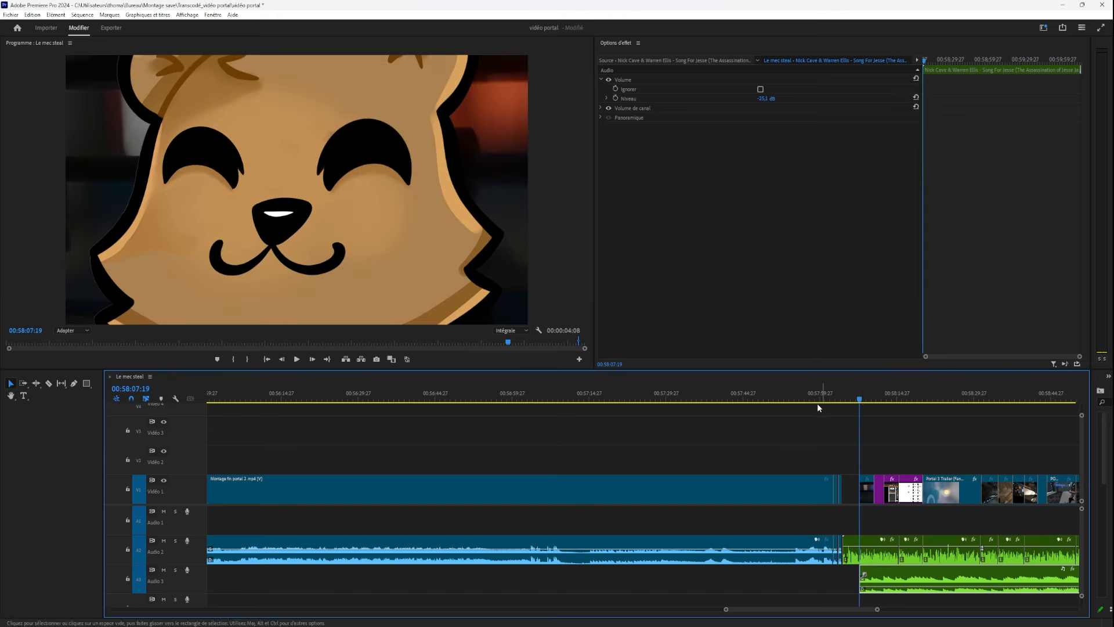
click(297, 359)
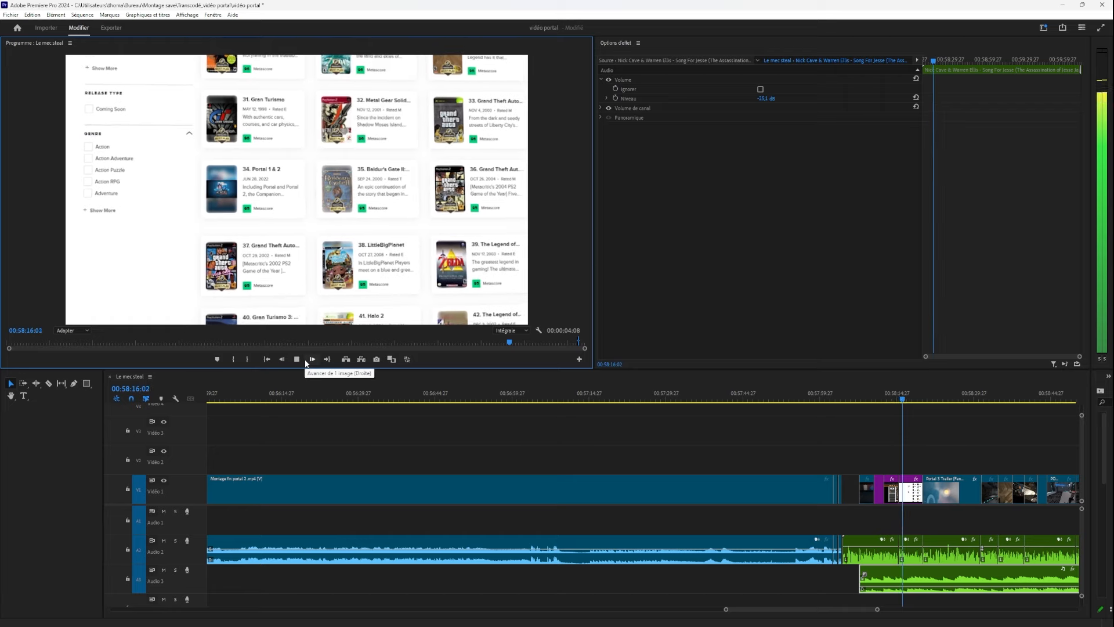
key(space)
Play the conclusion's Portal clips up to 00:59:18:21 and scrub on to the "I saw a deer today" waveform at 01:00:48:08.
drag(886, 395, 736, 400)
click(301, 360)
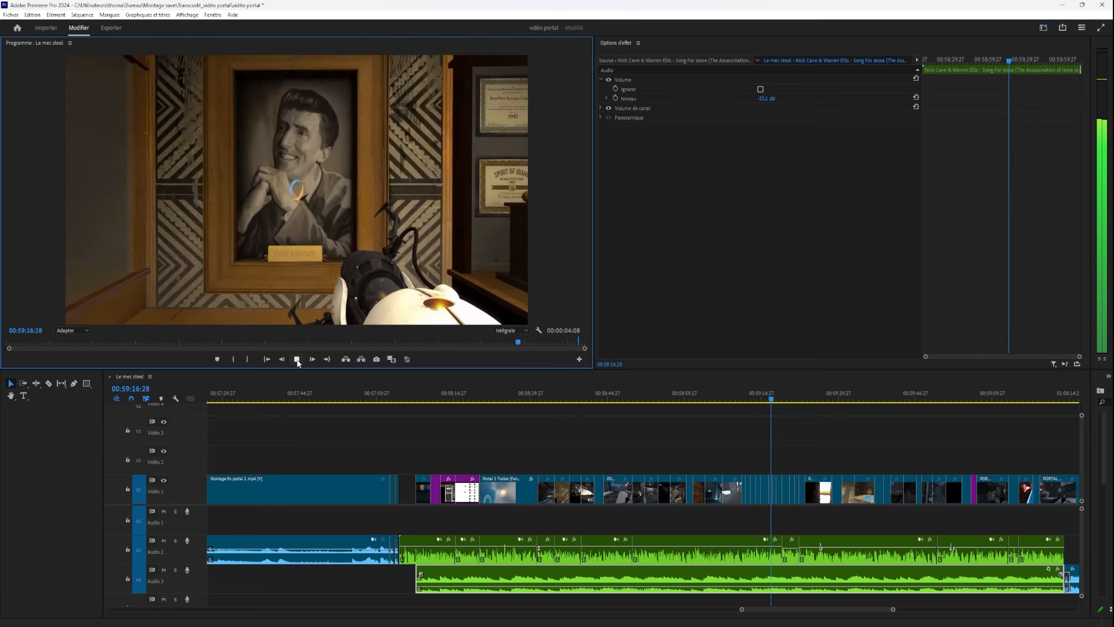
click(297, 359)
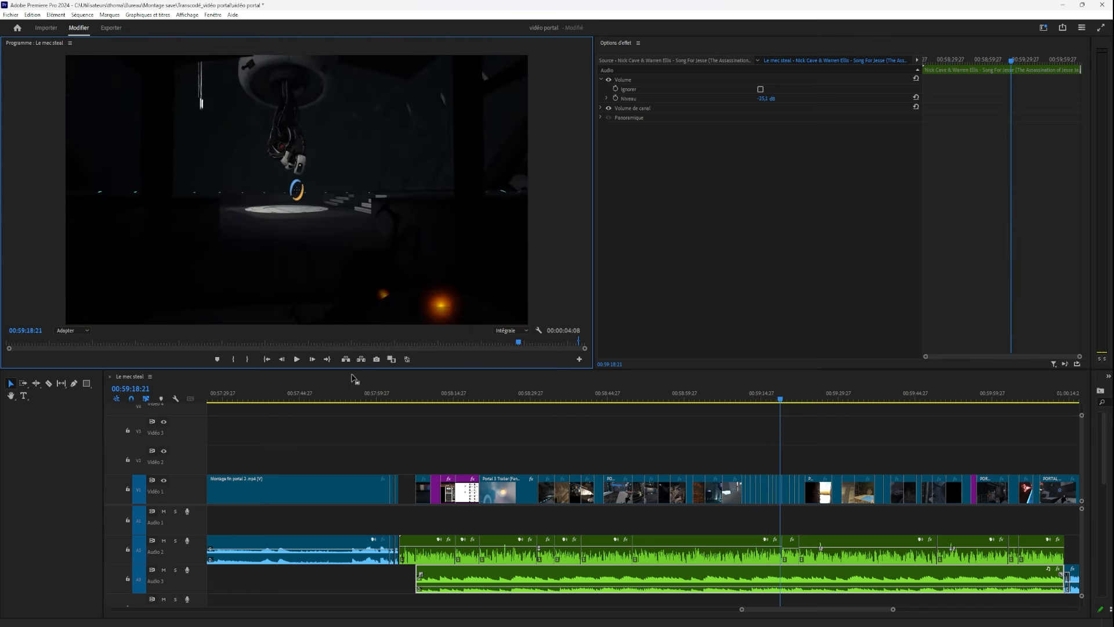
click(740, 400)
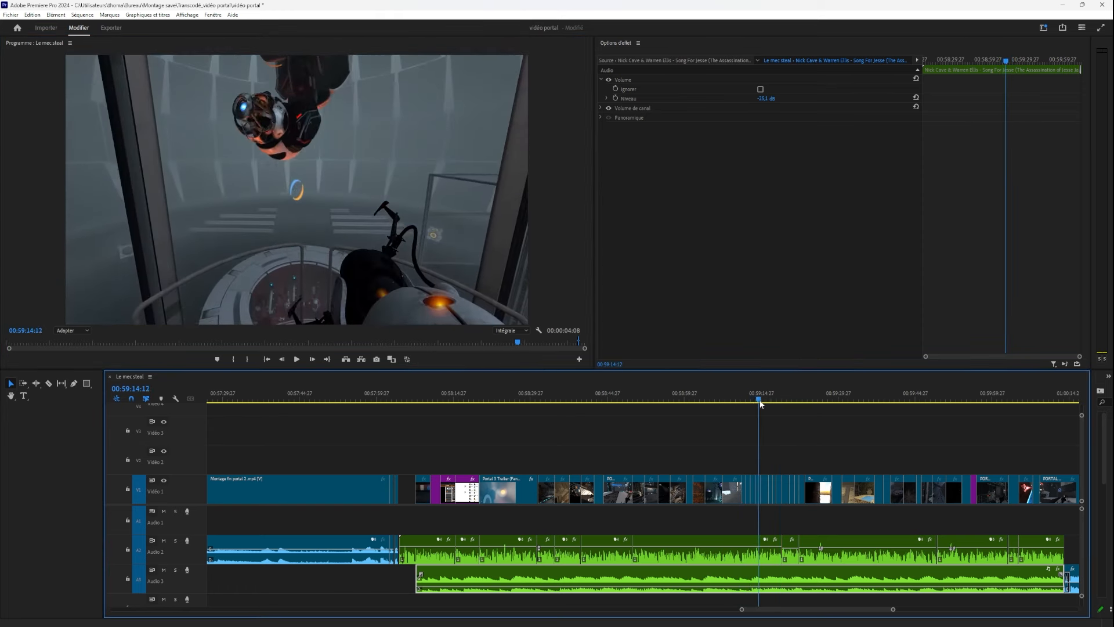
drag(760, 403, 760, 475)
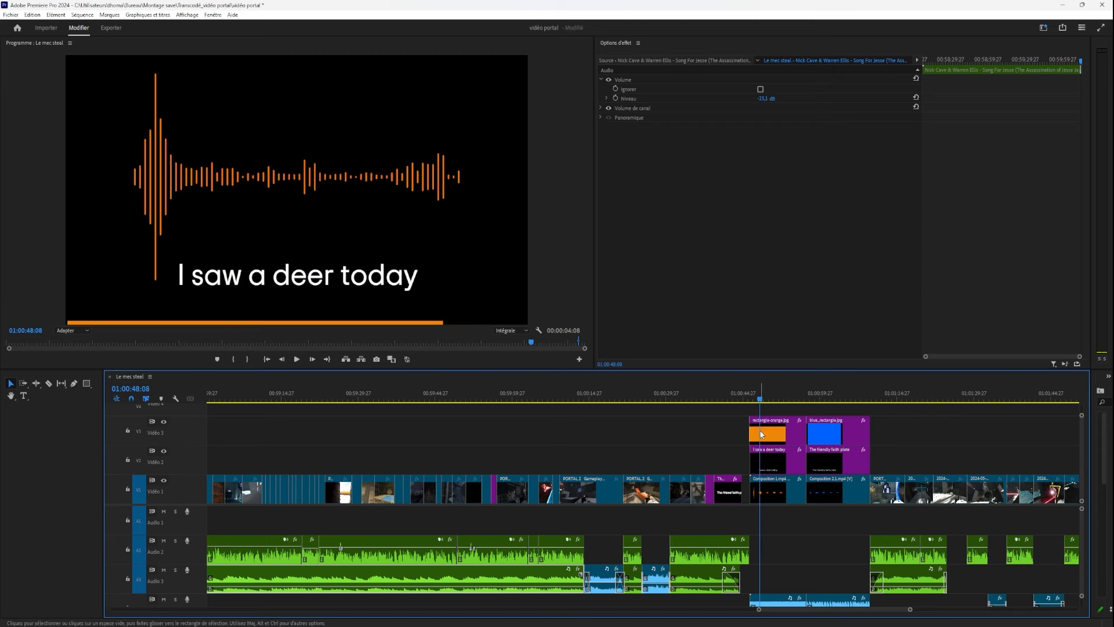
Select the hamster portal.mp4 clip in the picture and shift its position to about 997, 493.
click(420, 320)
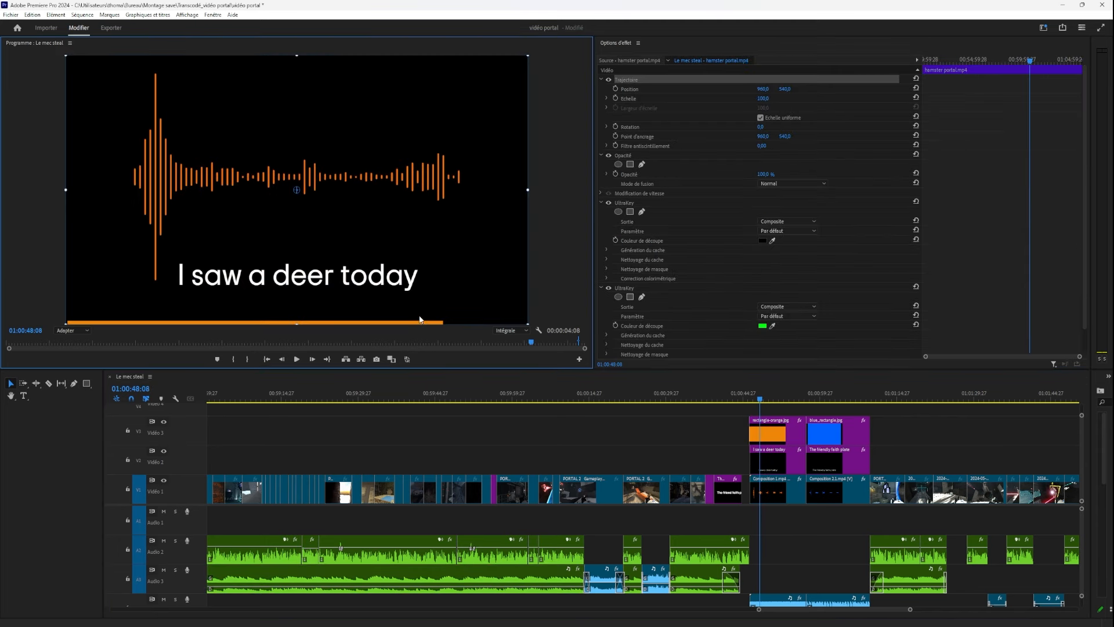
drag(416, 324, 425, 313)
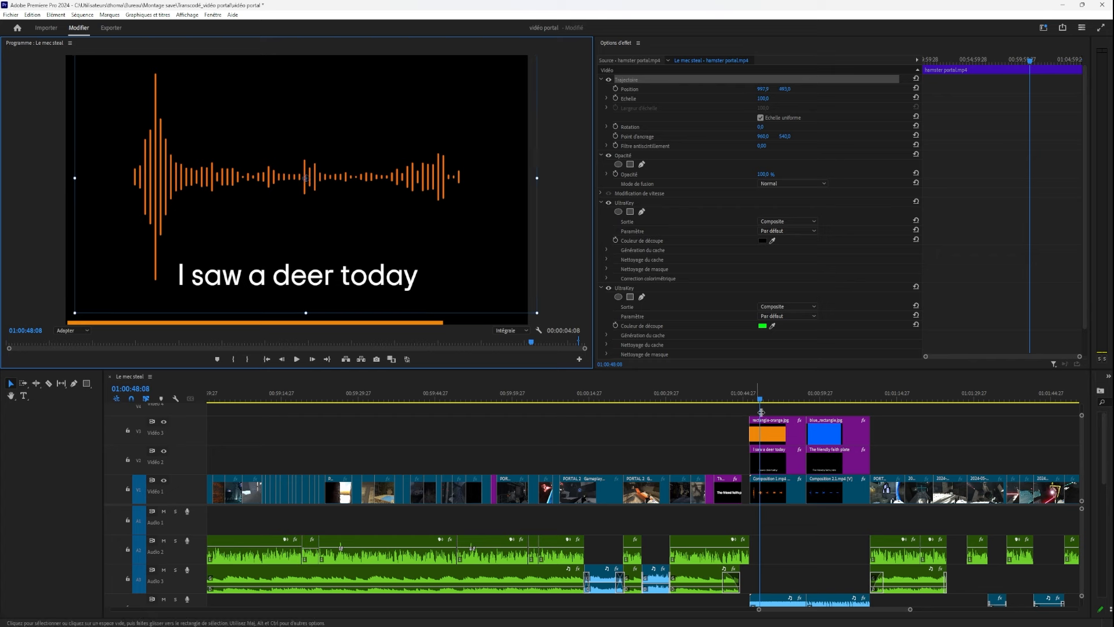
Try shifting the rectangle-orange.jpg clip's position sideways and vertically over the waveform, and undo the moves.
click(772, 434)
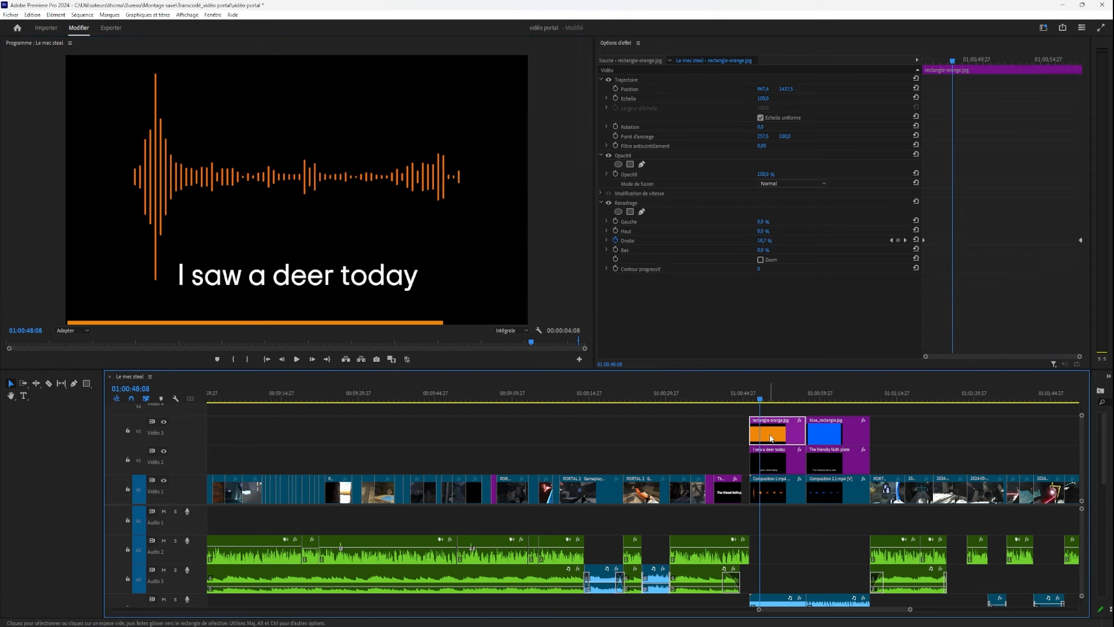
drag(759, 92, 870, 91)
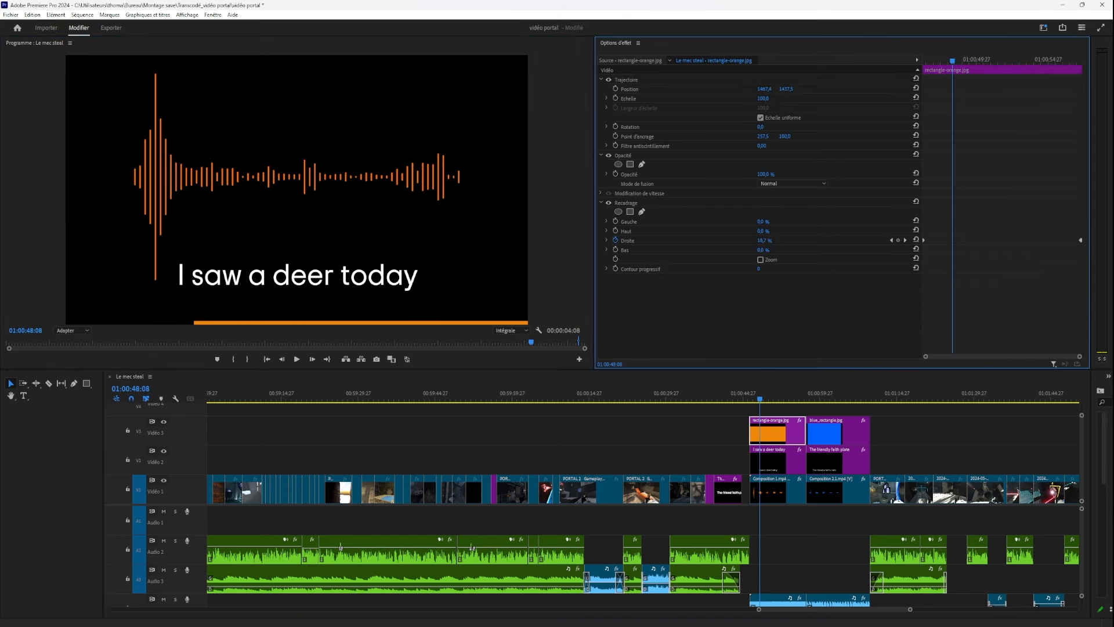
drag(783, 90, 934, 90)
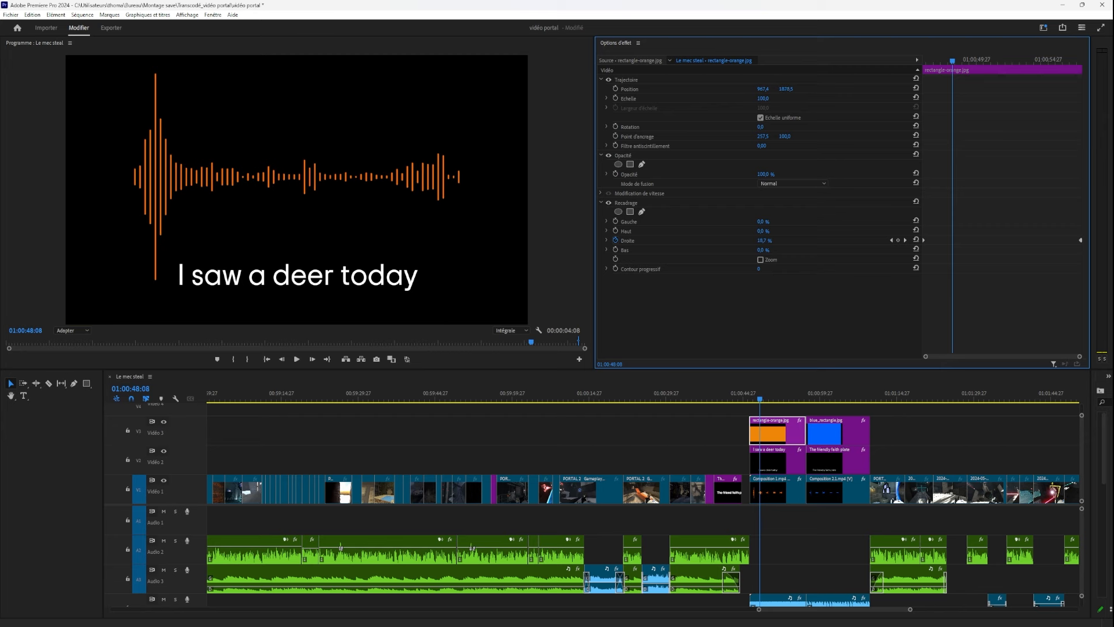
drag(785, 88, 673, 88)
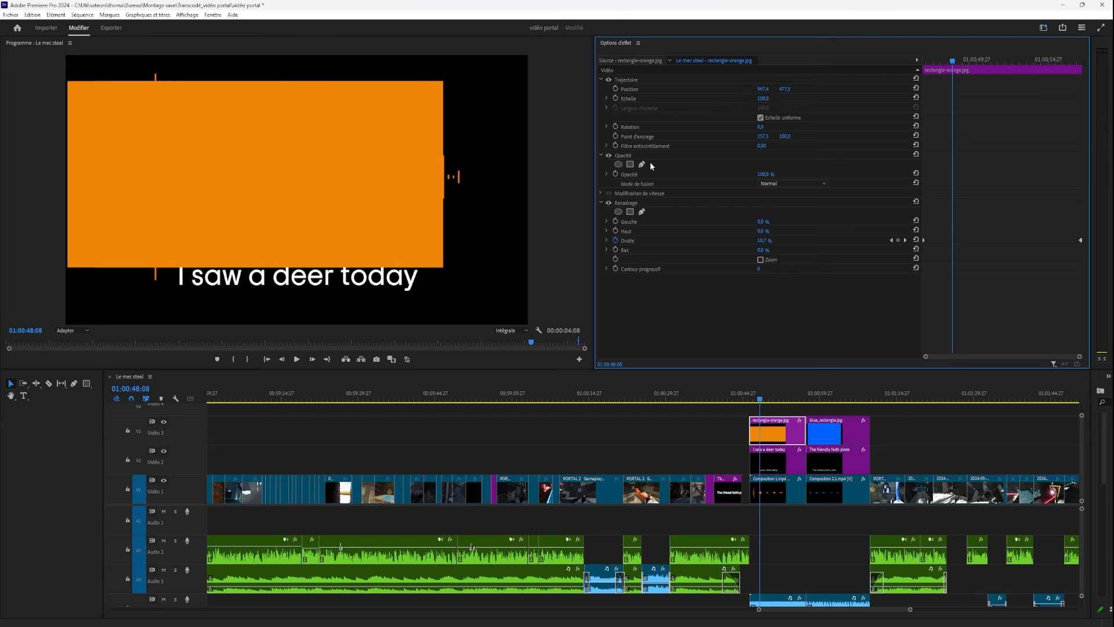
key(ctrl+z)
click(751, 405)
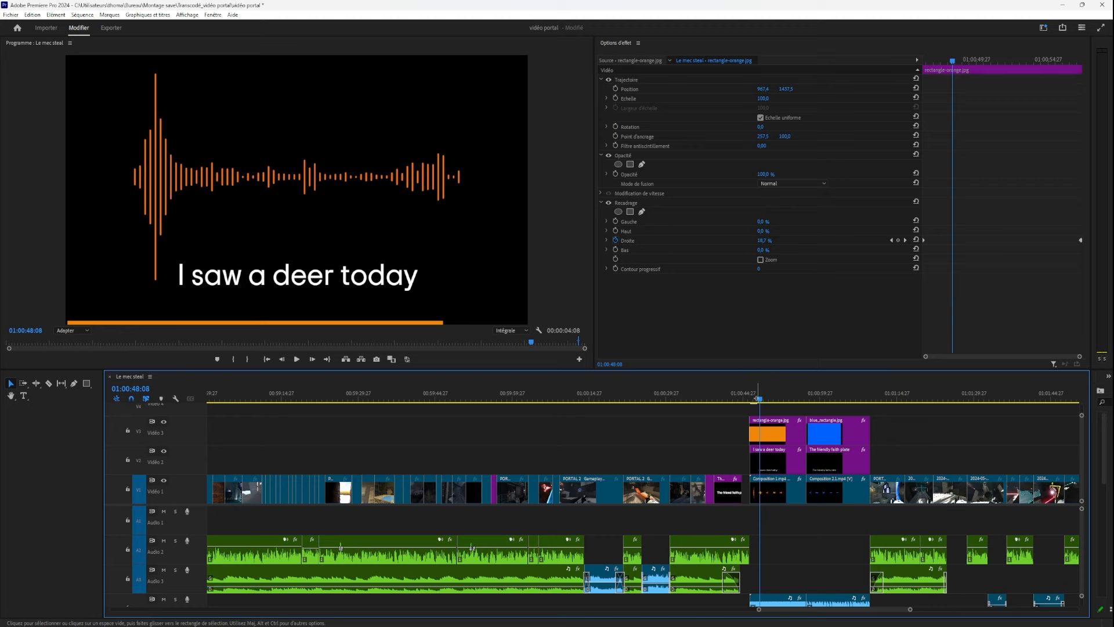
Scrub past both waveform sections to the dark facility scene at 01:03:18:16 and play it to 01:03:19:22.
drag(757, 399, 880, 486)
click(765, 425)
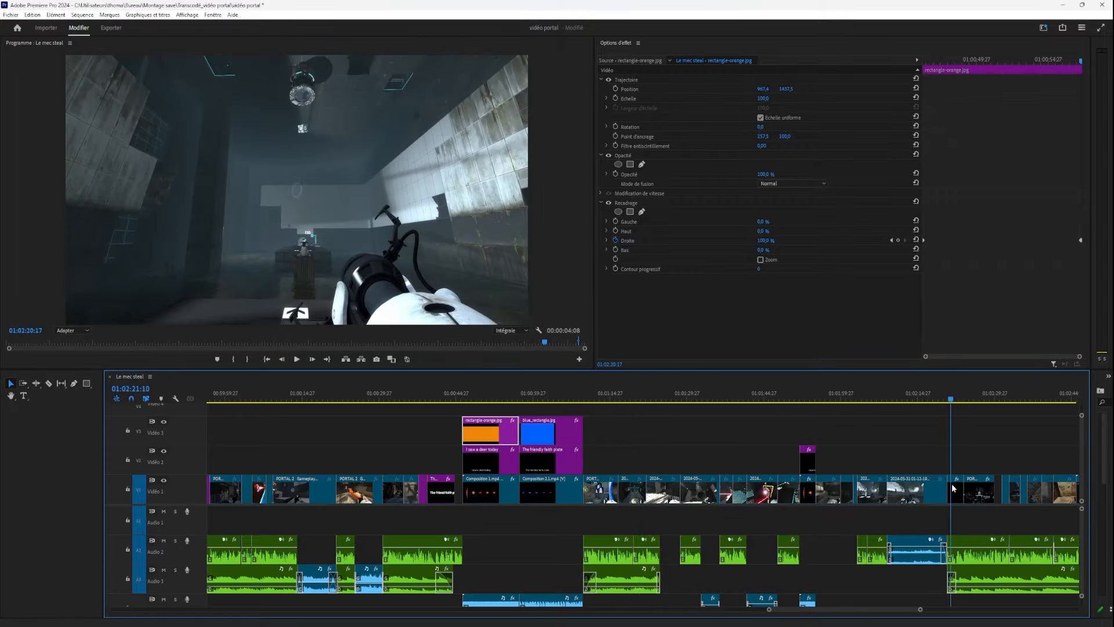
drag(1037, 494, 360, 527)
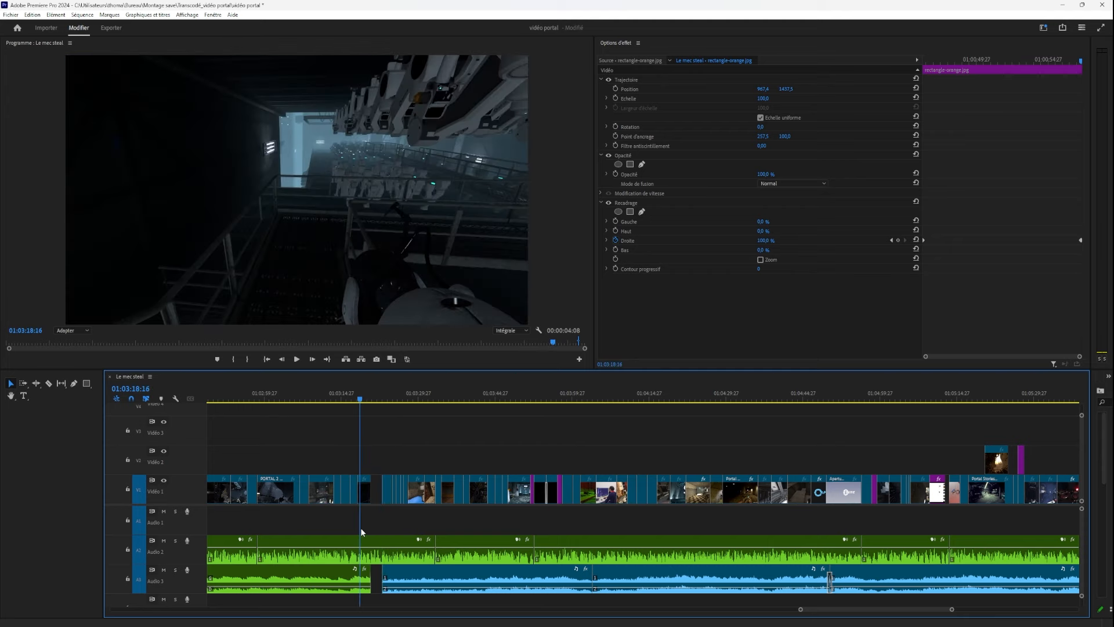
click(297, 359)
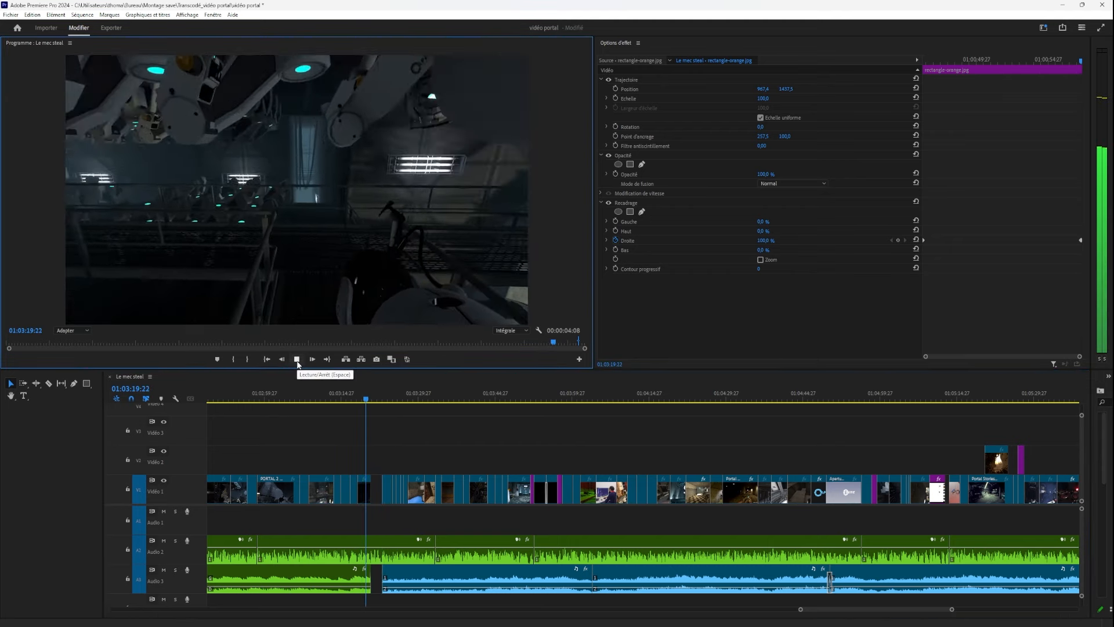
click(298, 359)
Select the Howl's Moving Castle music clip starting near 01:03:23:10, review the cut before it, and play on to 01:03:36:14.
drag(364, 397, 803, 471)
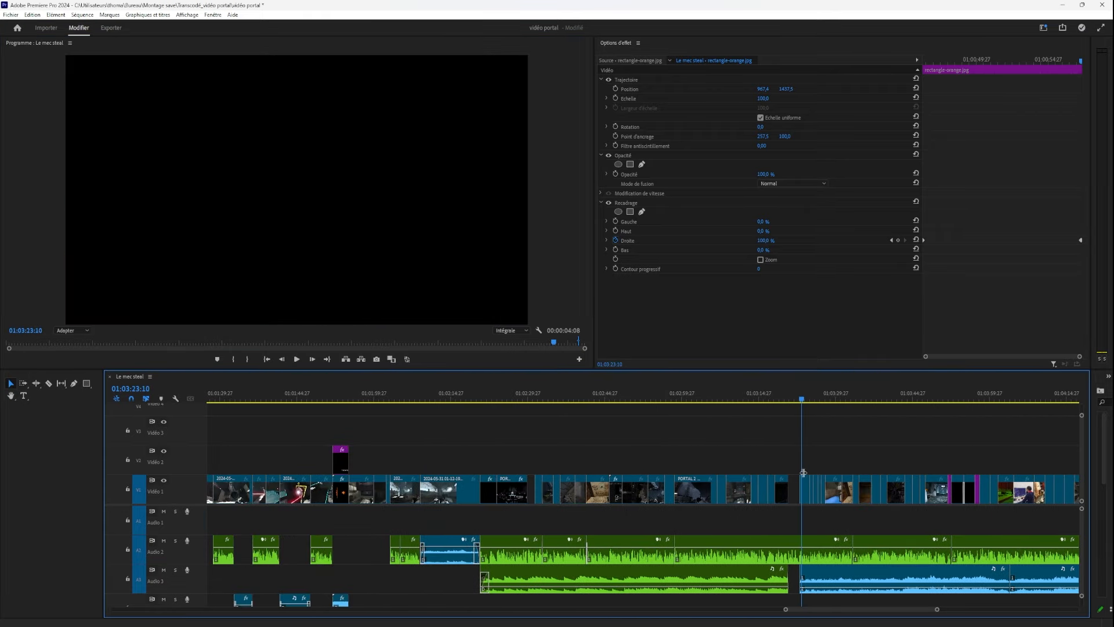
click(841, 574)
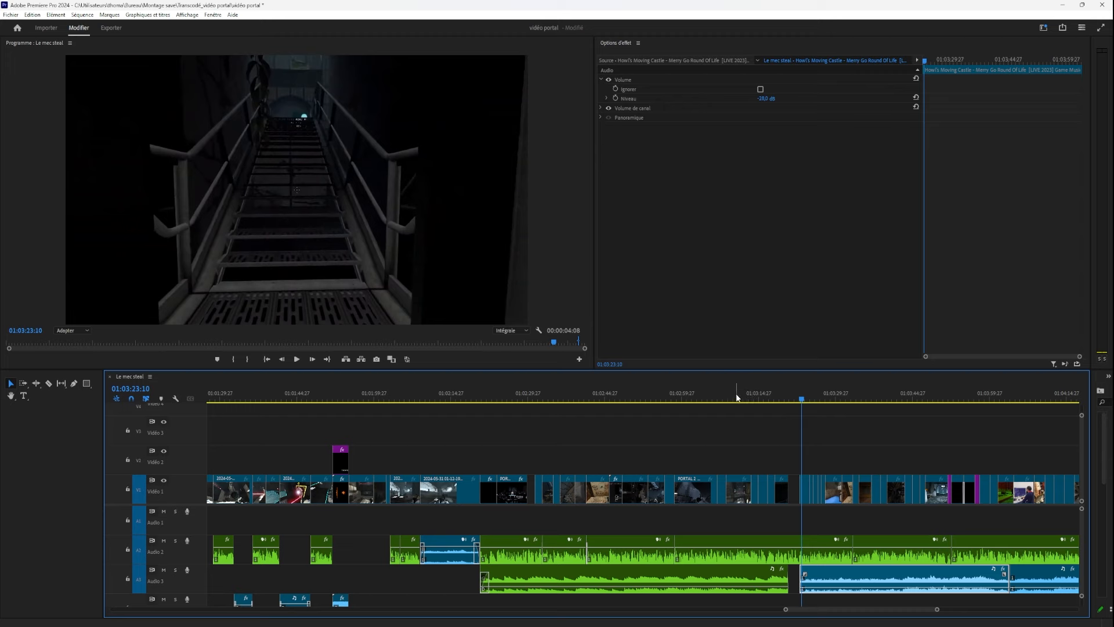
drag(737, 398, 777, 395)
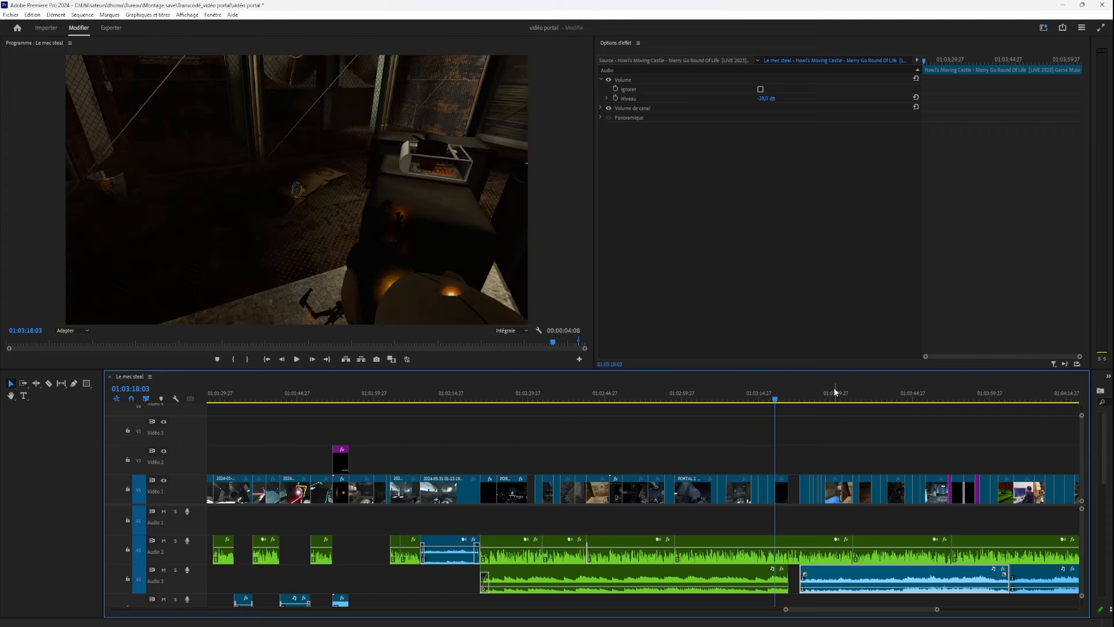
drag(783, 392, 852, 399)
click(295, 359)
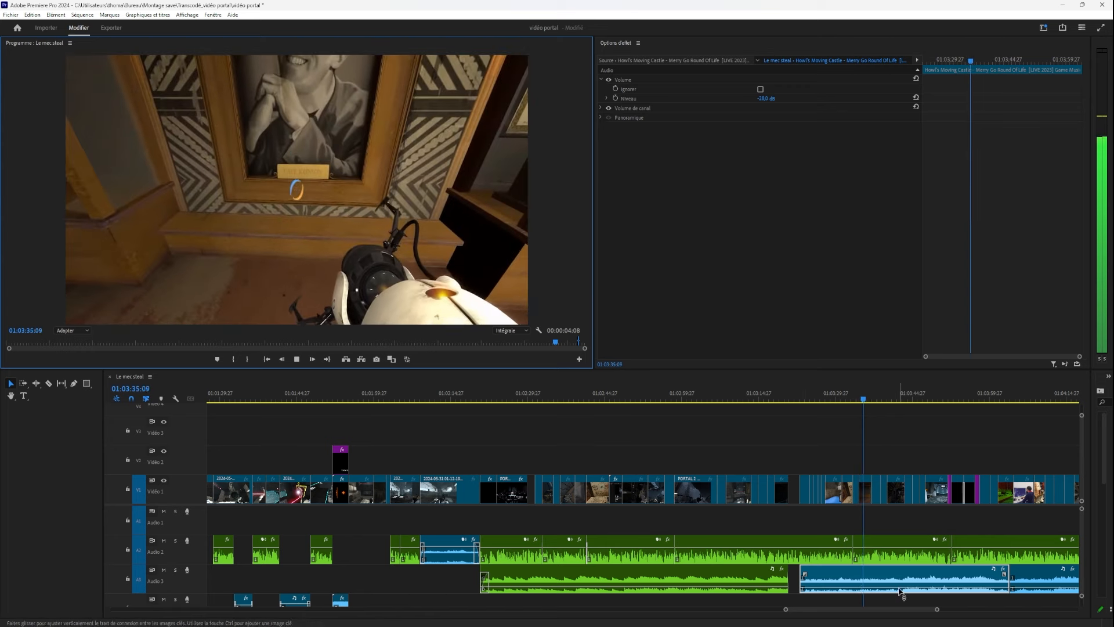
key(space)
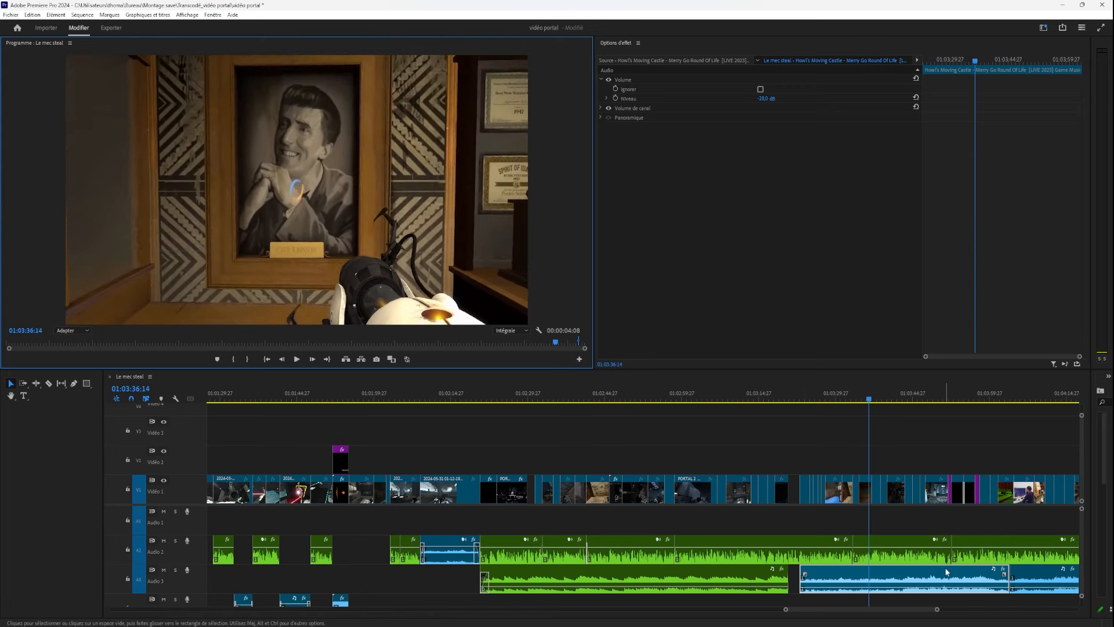
Try raising the Howl's Moving Castle music clip's level to about -14.8 dB and play it up to 01:03:40:10.
click(915, 590)
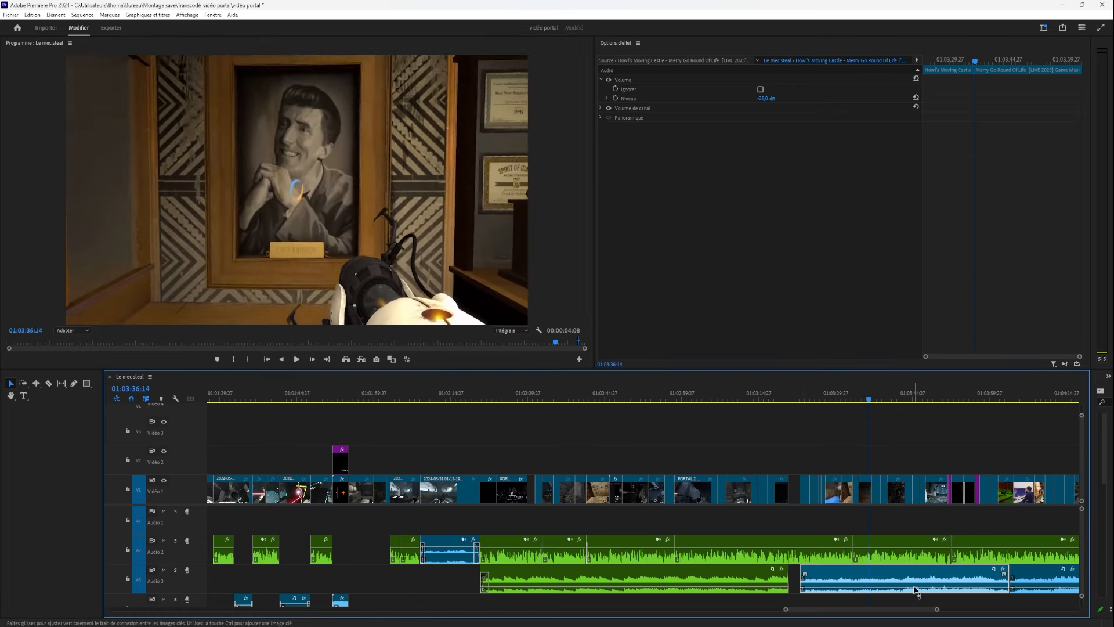
click(295, 361)
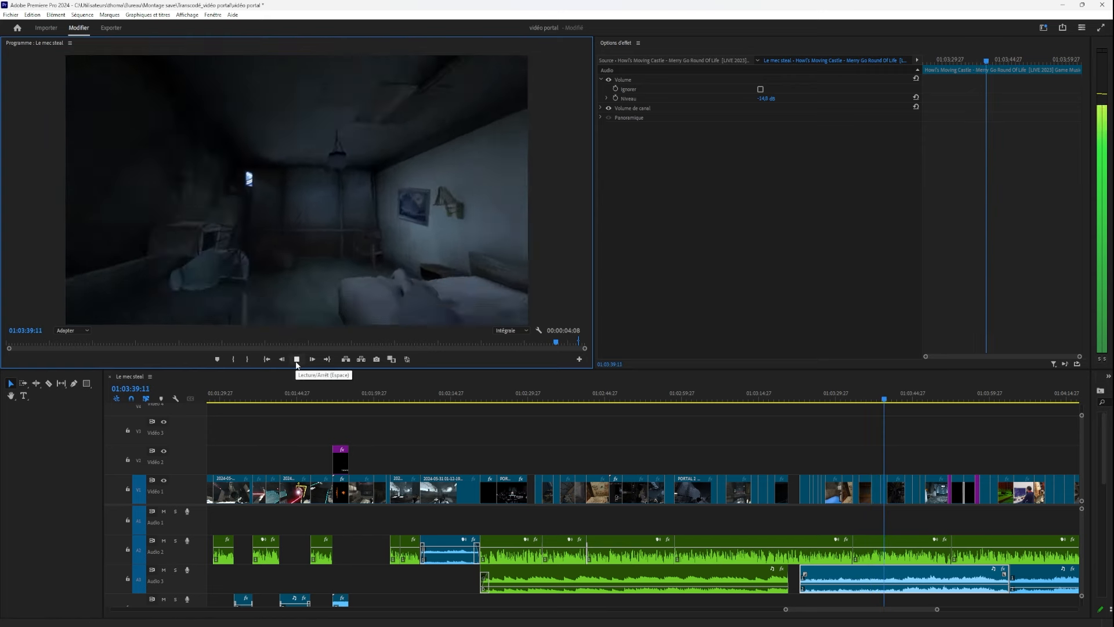
click(296, 361)
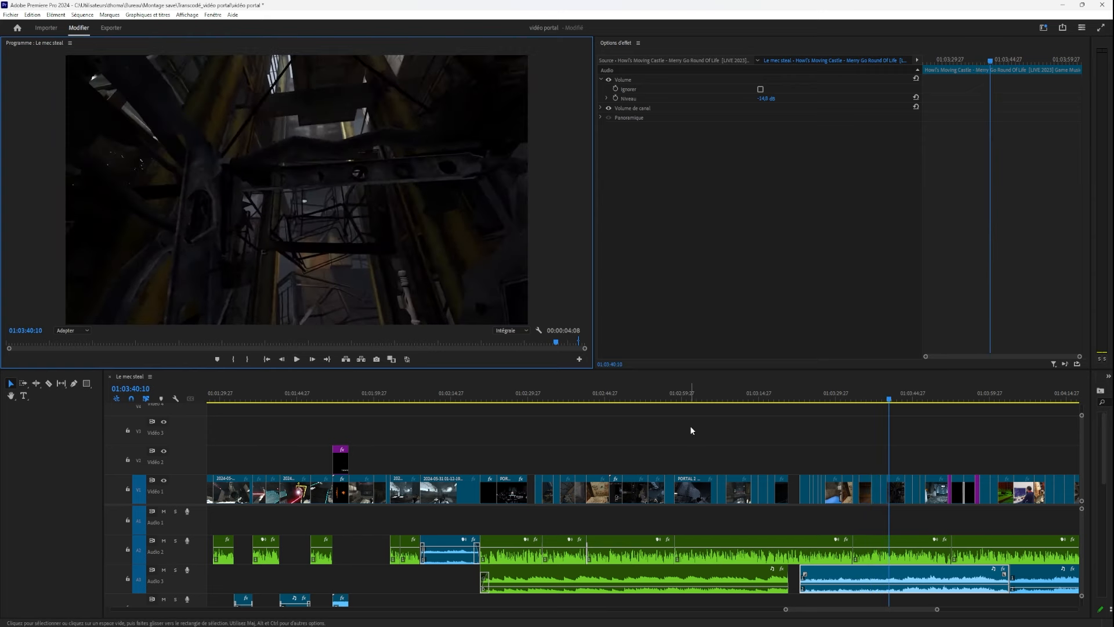
Scrub through the Portal Stories section from 01:05:23:08 to the tilted screen in space at 01:06:14:18.
drag(921, 402, 922, 486)
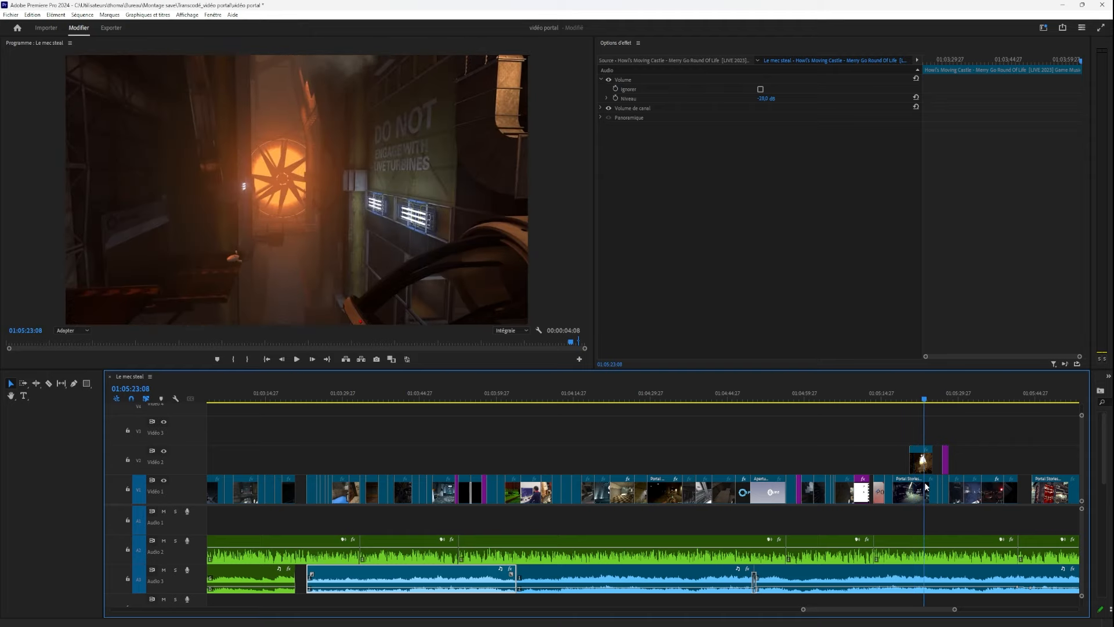
drag(932, 481, 952, 486)
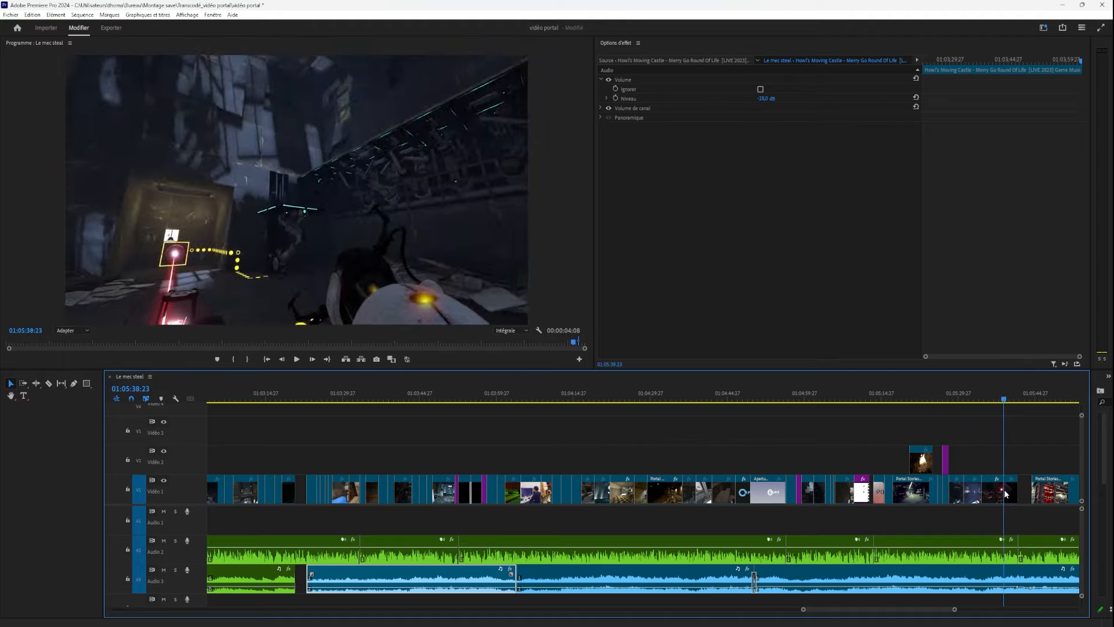
drag(1055, 494, 963, 500)
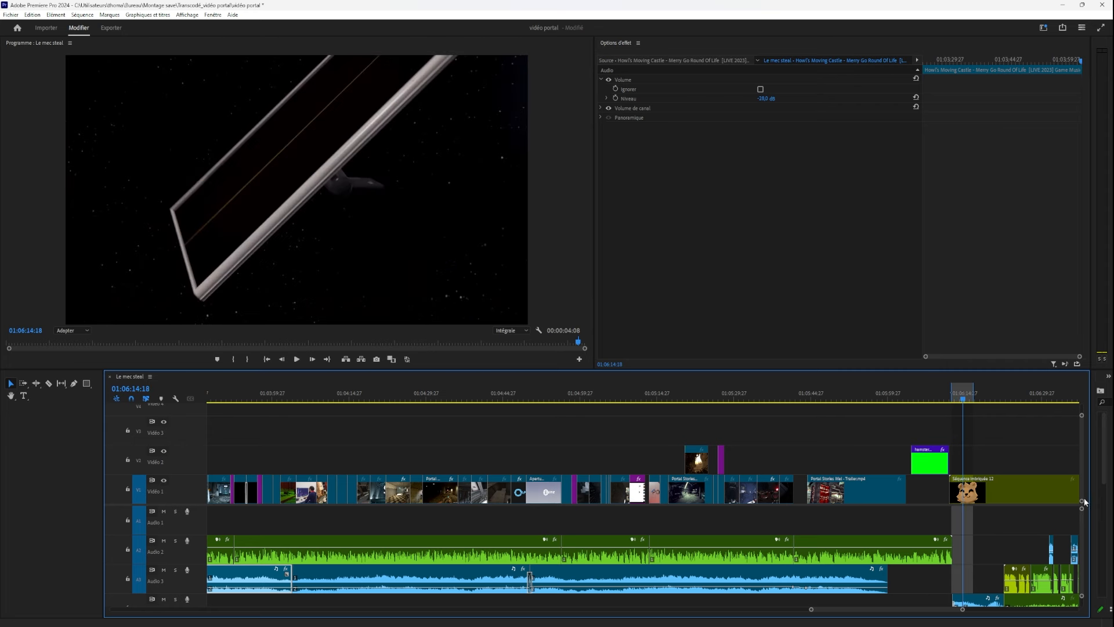
Open the nested Séquence imbriquée 12, inspect its opening and Portal 2 gameplay clip at 00:00:02:01, and return to the Le mec steal sequence.
click(1004, 486)
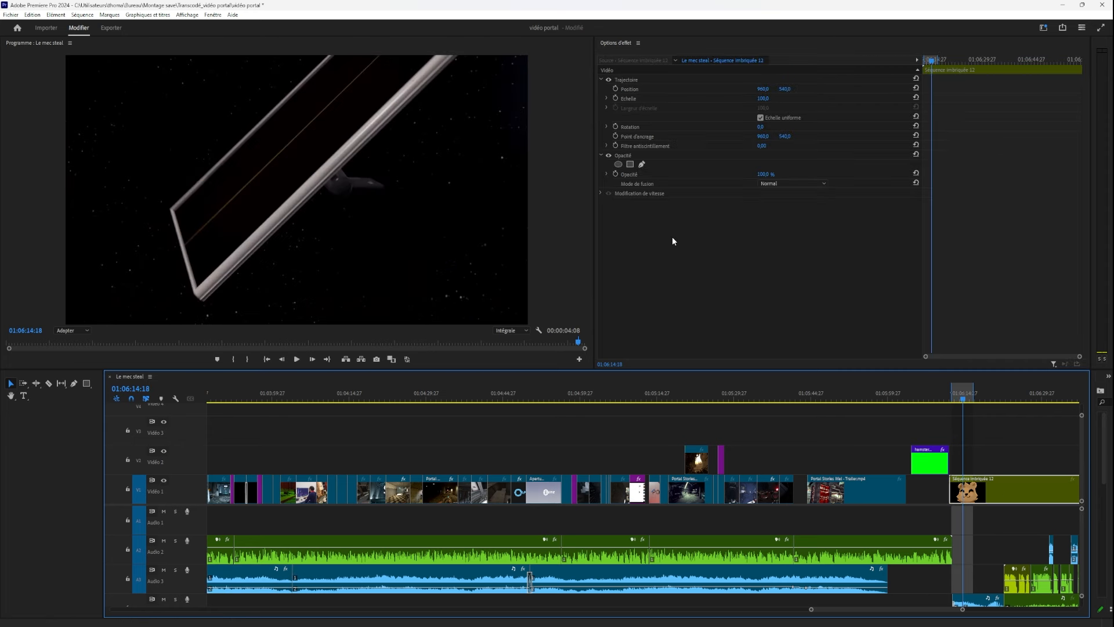
drag(963, 400, 956, 401)
double_click(984, 483)
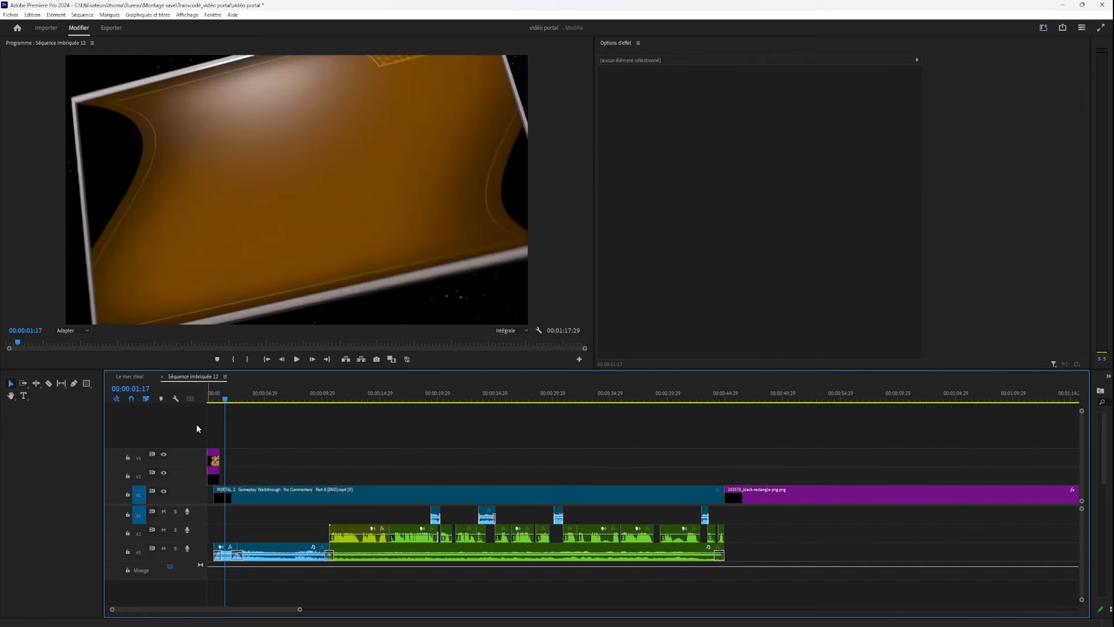
click(216, 400)
drag(212, 400, 231, 400)
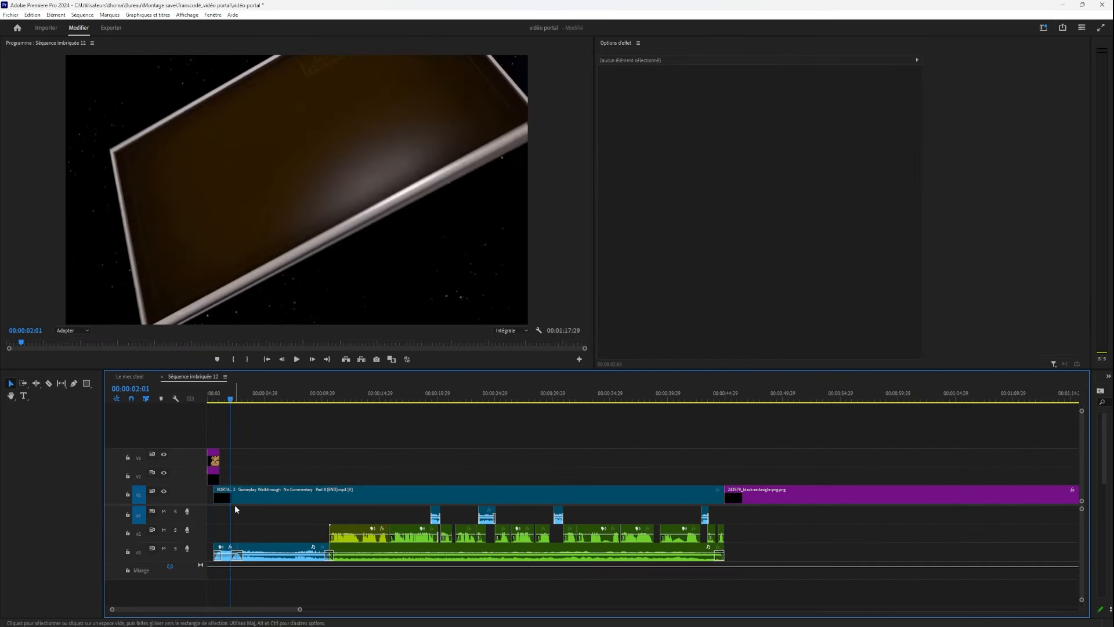
click(238, 497)
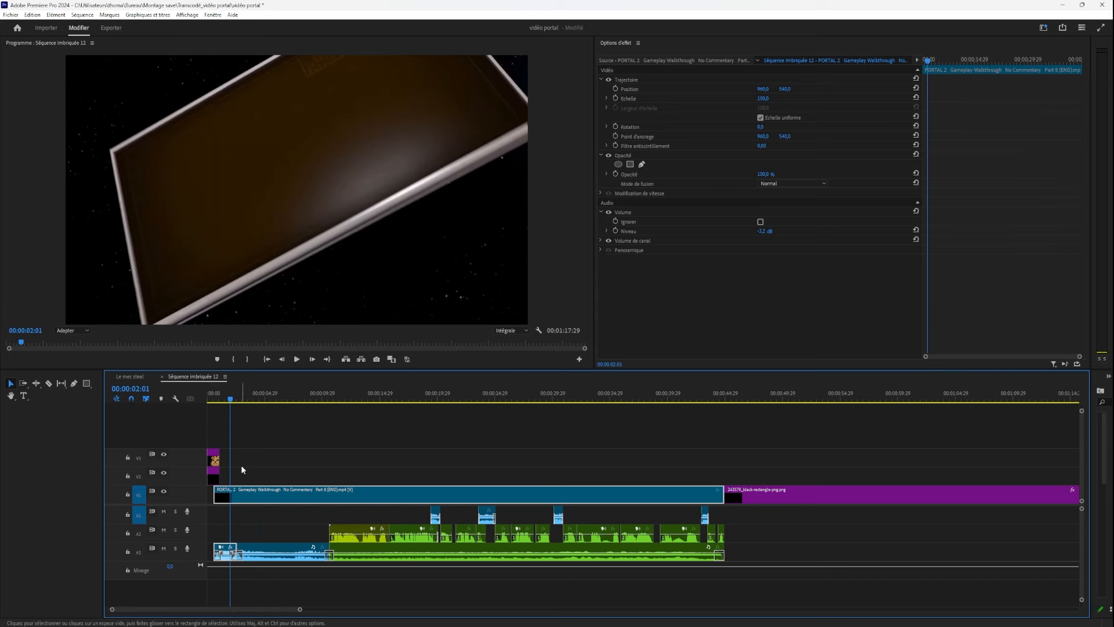
click(133, 376)
Review the start of Séquence imbriquée 12 around 01:06:14:08 and switch to the published "Créer la suite parfaite" video on YouTube.
drag(959, 397, 560, 404)
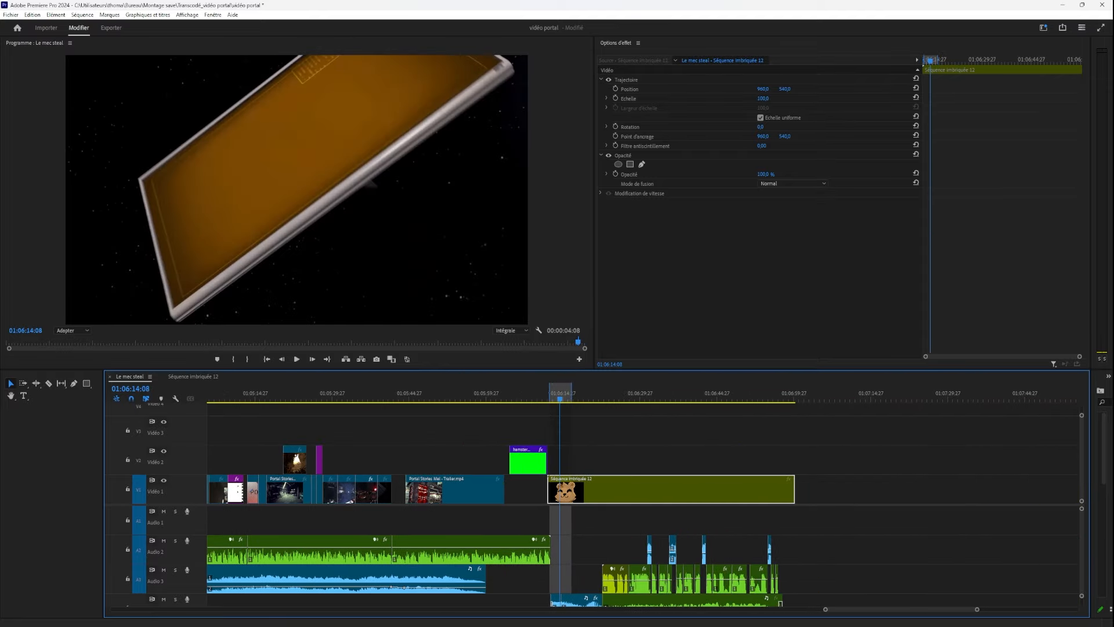
key(alt+Tab)
drag(717, 13, 1113, 20)
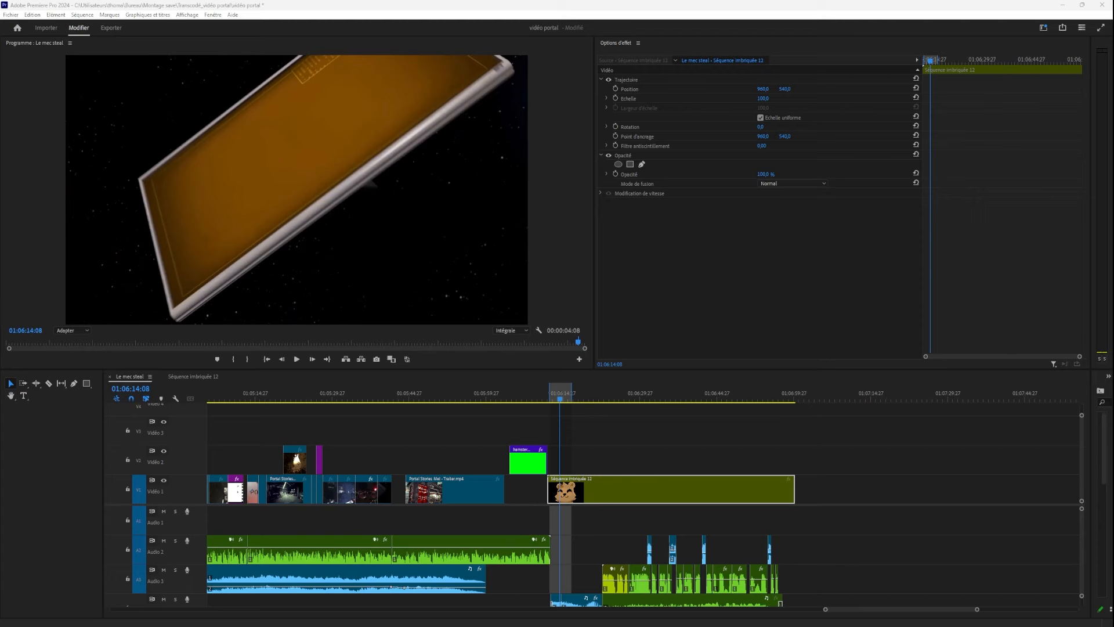
drag(550, 397, 549, 400)
key(space)
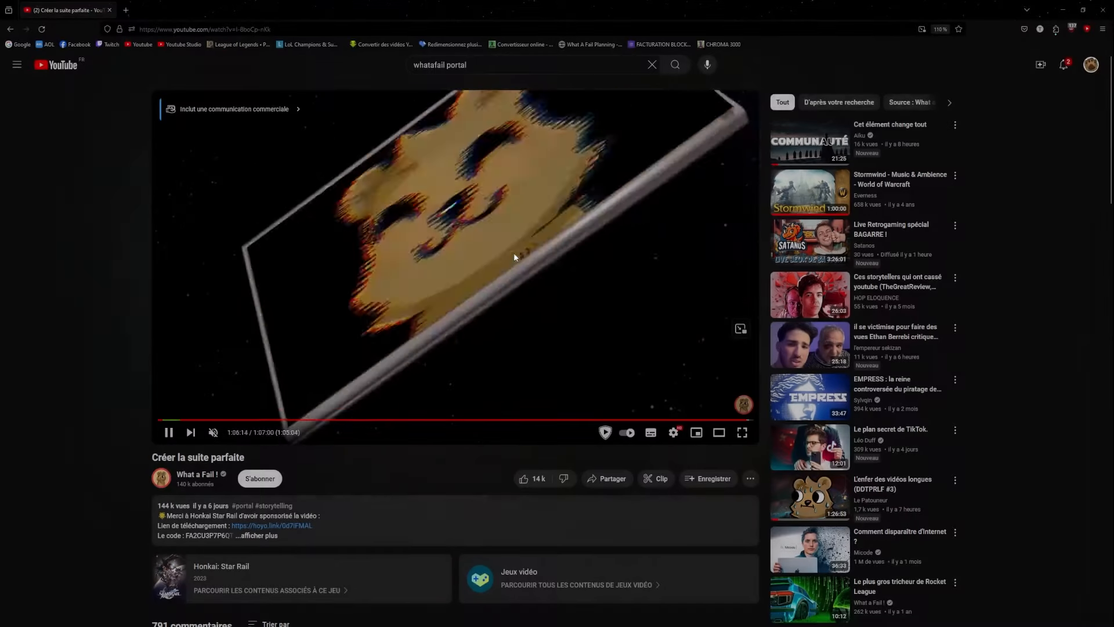
Show the YouTube video full screen, pause it on the bear, and set the playback speed to 0.25.
double_click(513, 253)
key(space)
click(1062, 626)
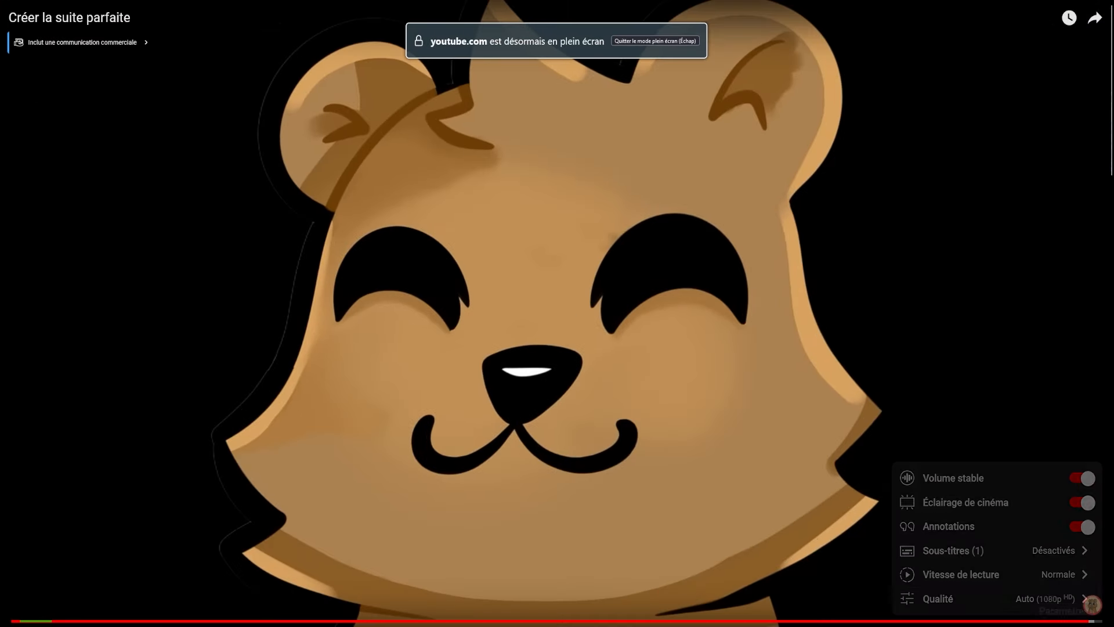
click(1012, 575)
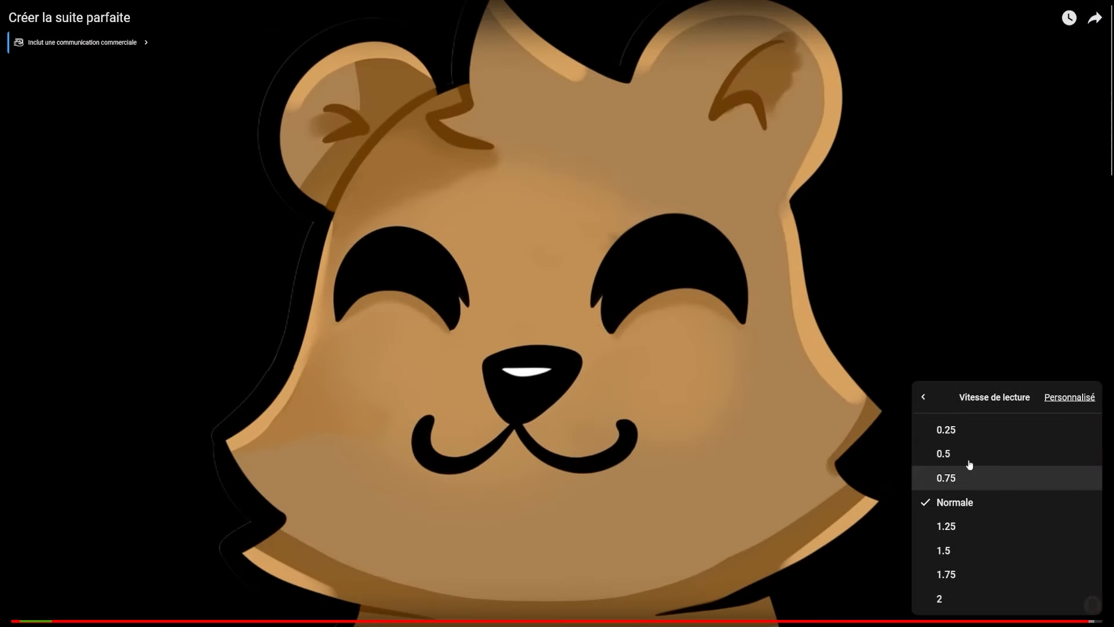
click(957, 430)
click(547, 384)
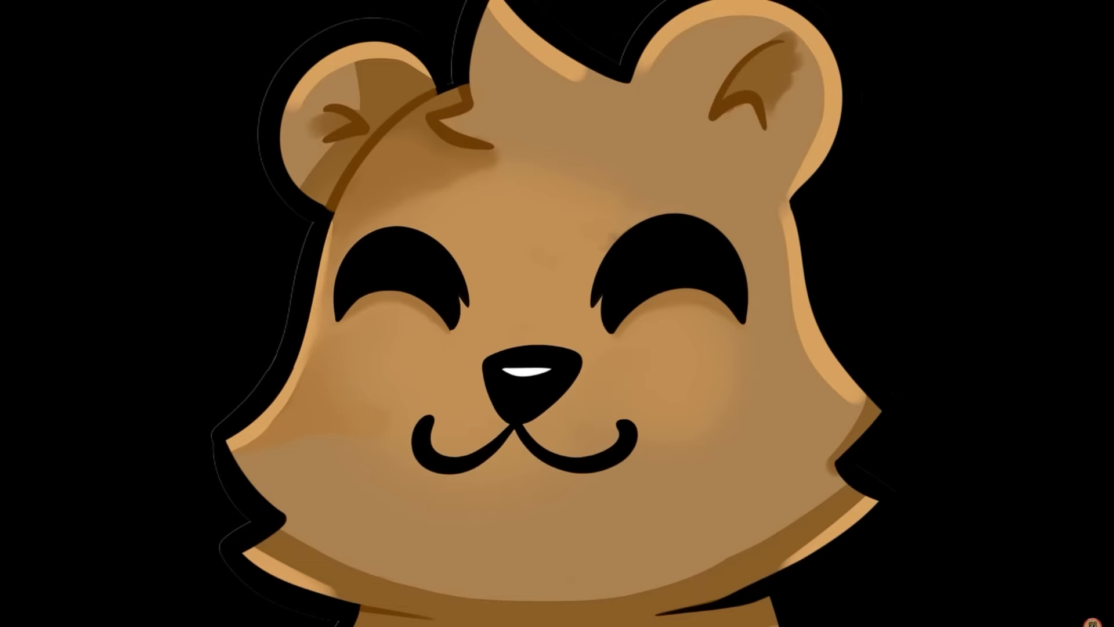
Play the slowed bear transition in short bursts, pausing to examine how the bear image fits the rotating screen in space.
click(580, 399)
click(582, 399)
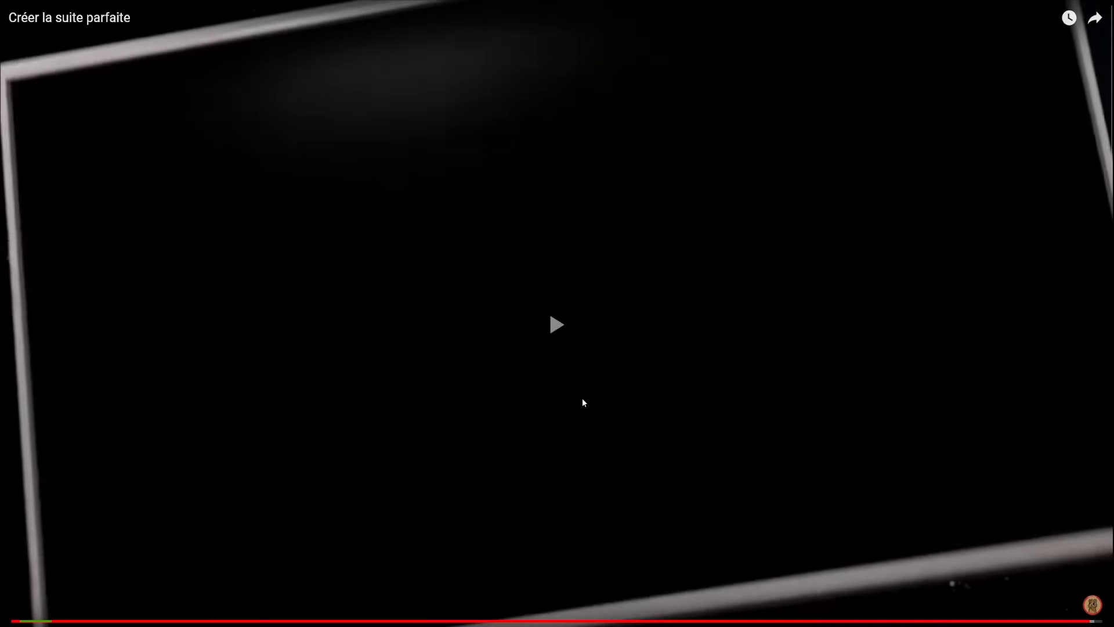
key(space)
key(space)
key(space)
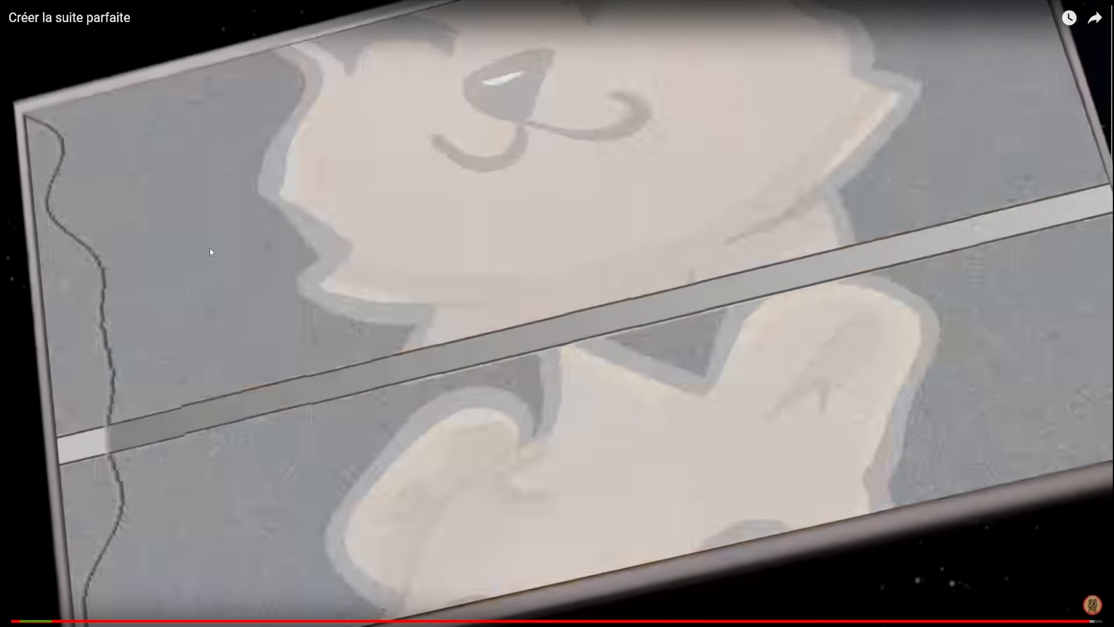
key(space)
key(space)
key(space)
key(space)
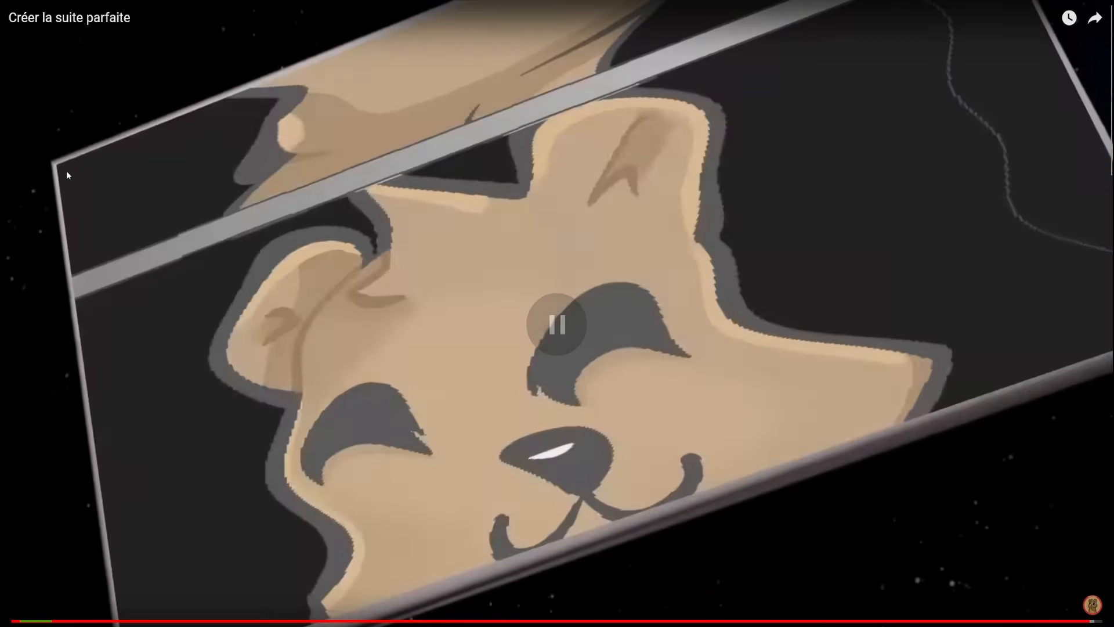
key(space)
key(space)
key(space)
key(space)
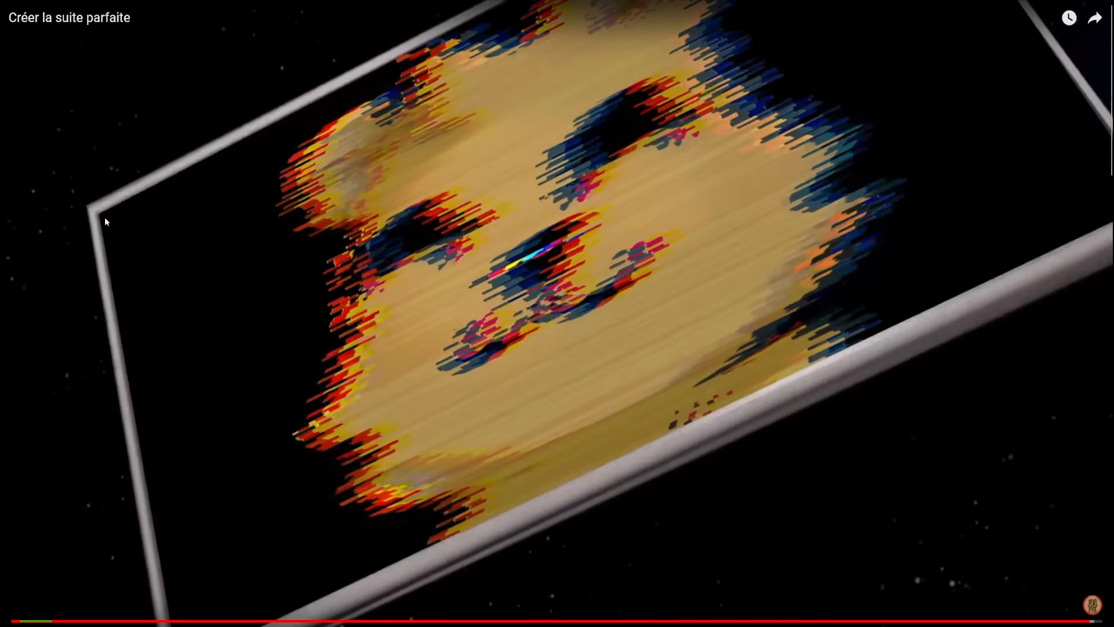
key(space)
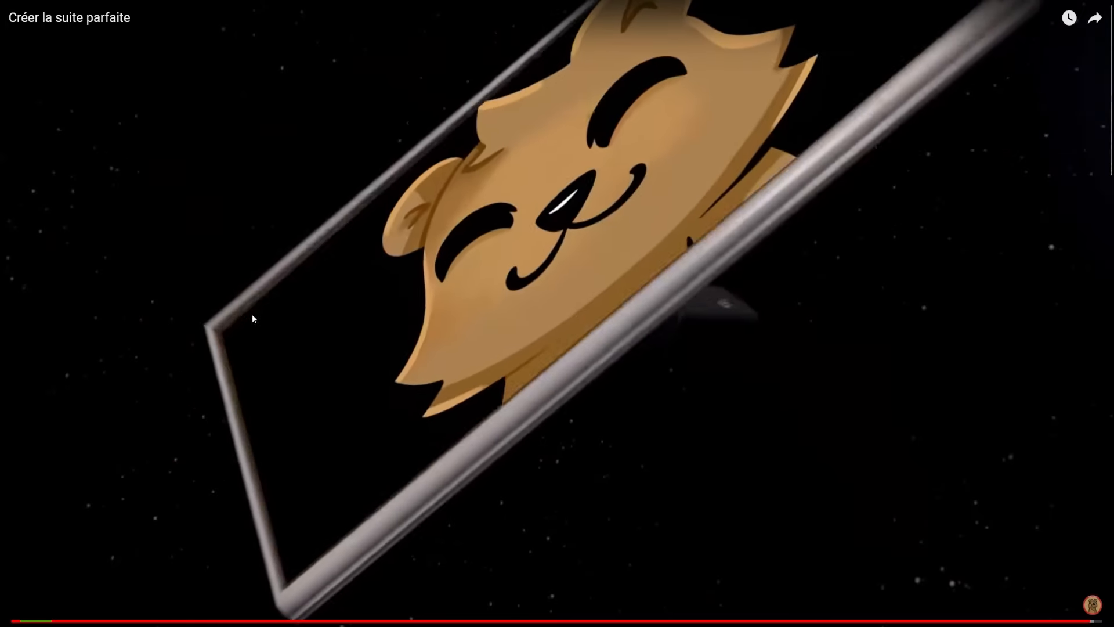
key(space)
key(space)
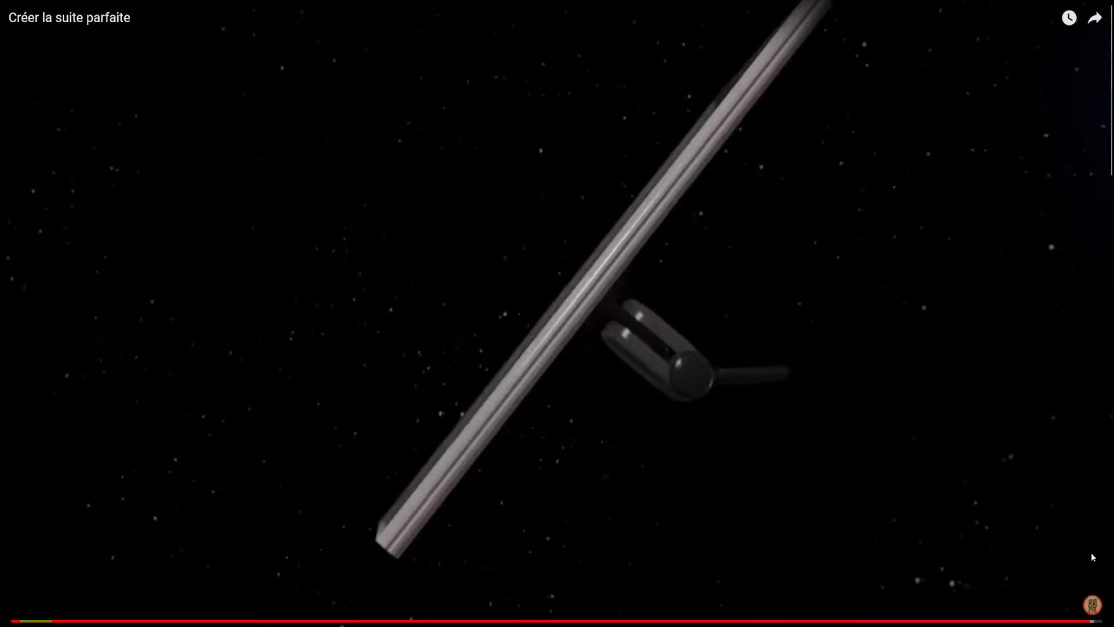
Rewind the slowed YouTube video to the bear's appearance and examine the glitch effect in short bursts up to the dark rotating screen.
key(Left)
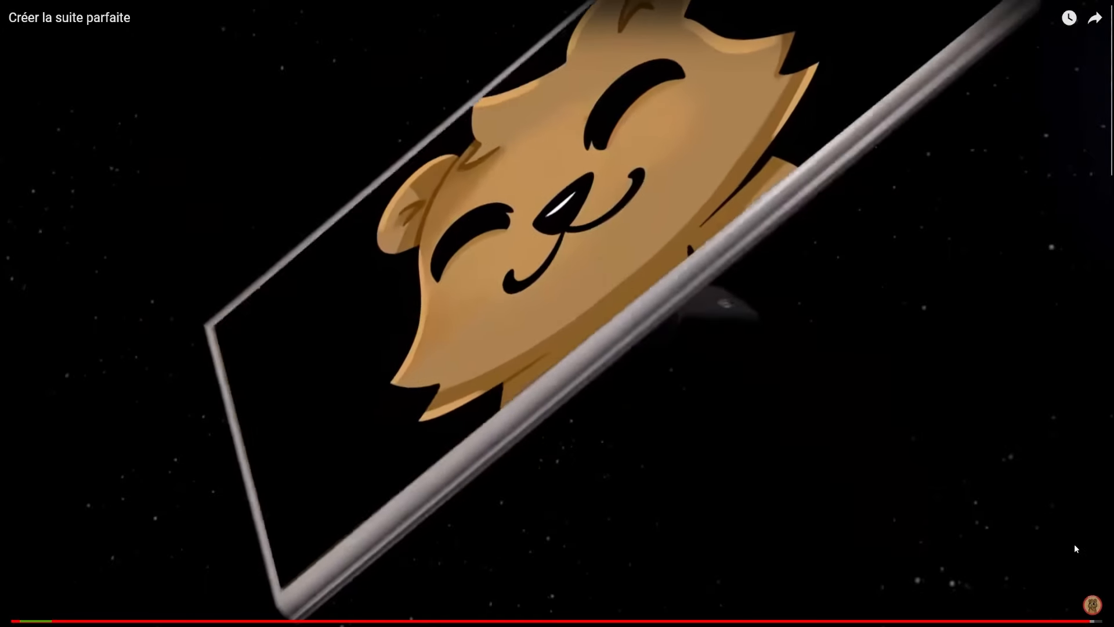
key(Left)
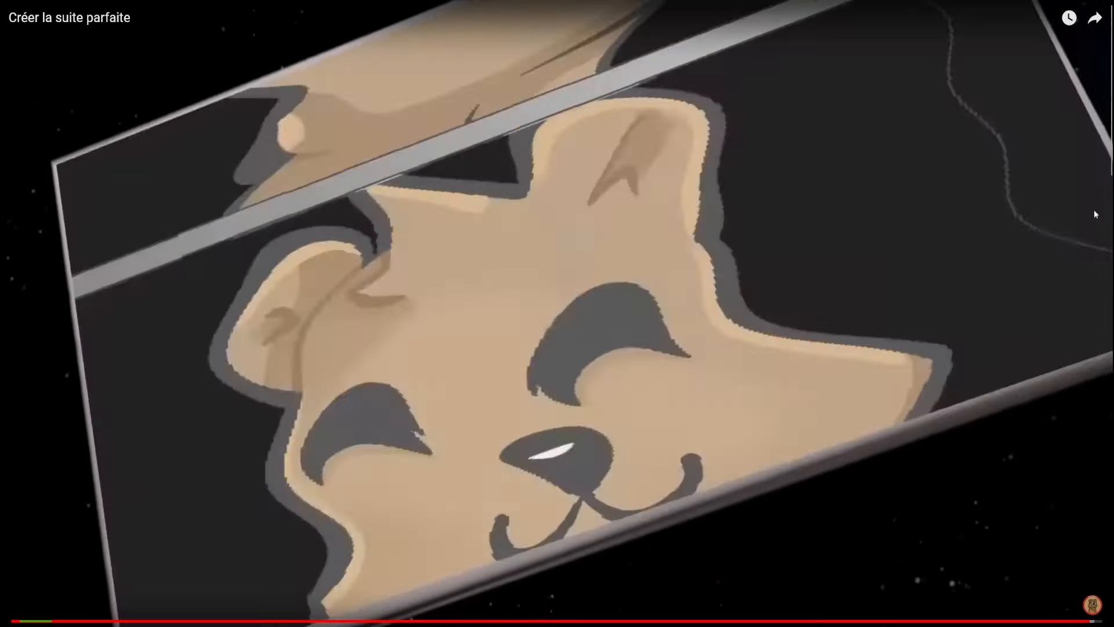
key(space)
key(space)
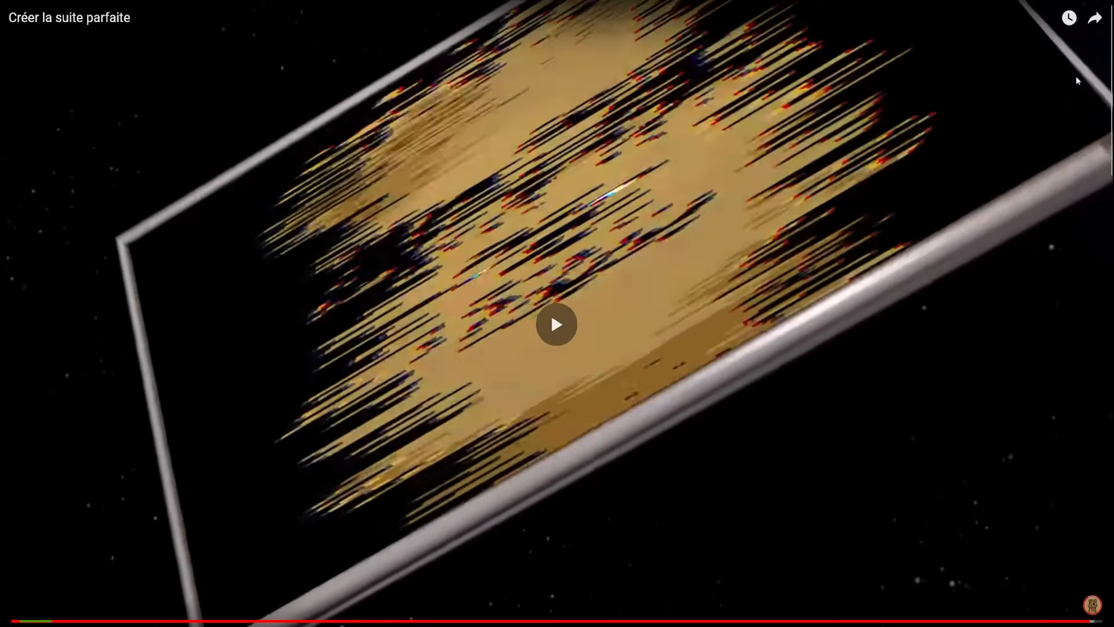
key(space)
key(space)
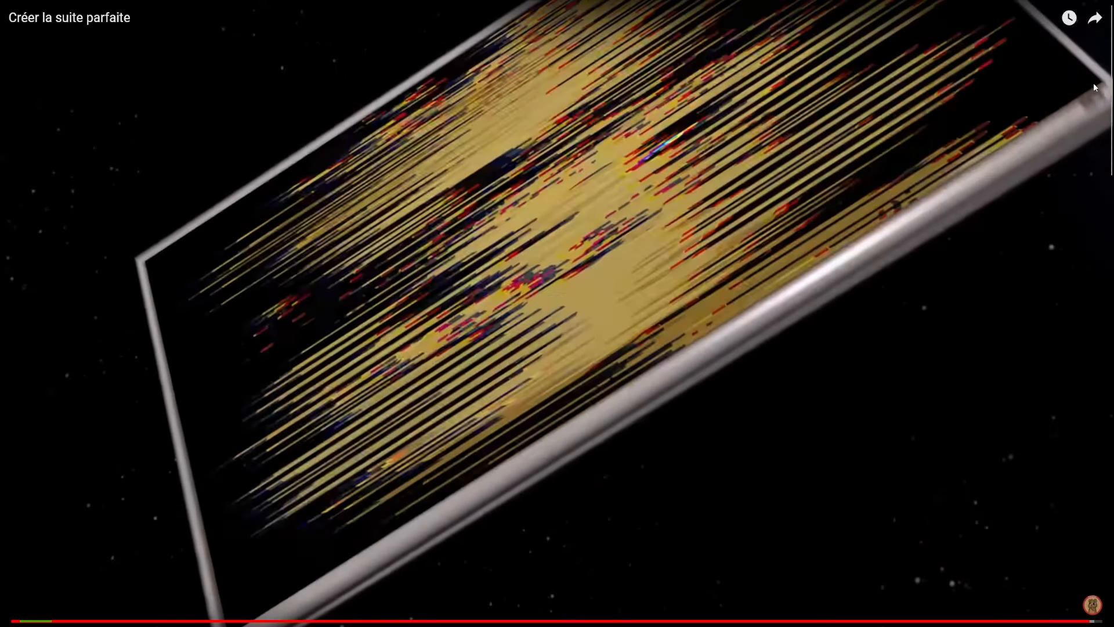
key(space)
key(space)
key(space)
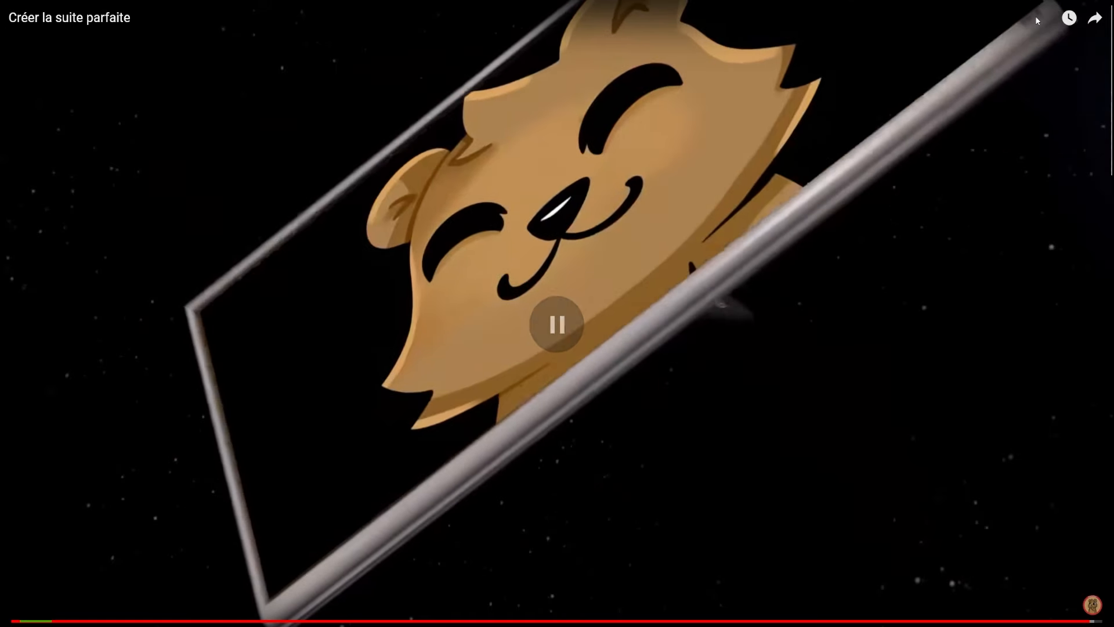
key(space)
key(space)
key(space)
key(space)
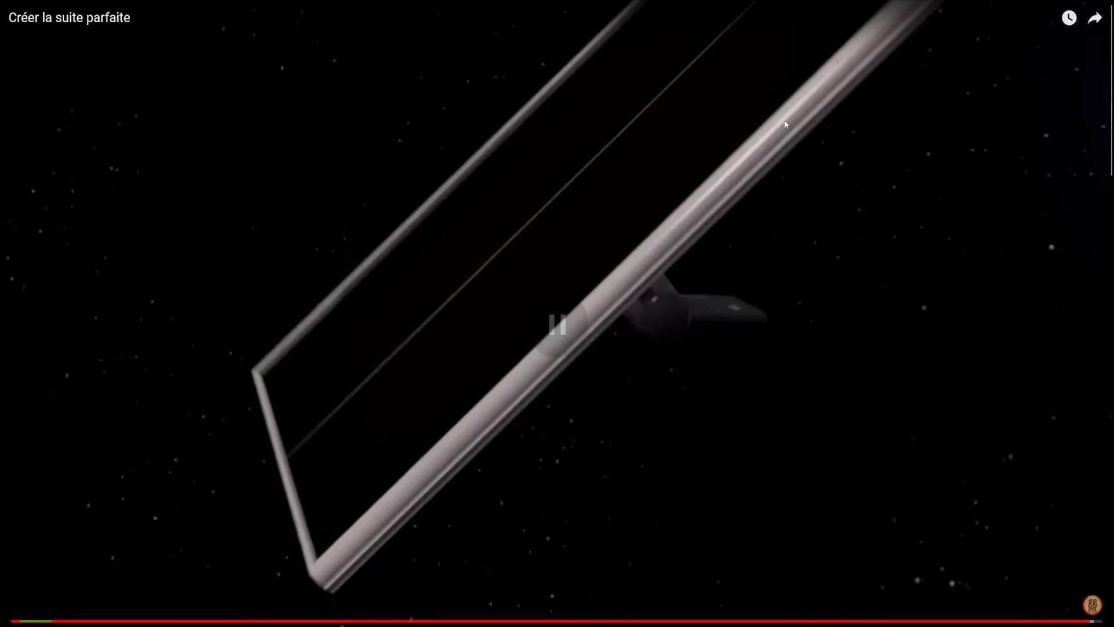
Leave the full-screen video, return to Premiere Pro, and review Séquence imbriquée 12 from 01:06:13:23 through the floating core at 01:06:23:15.
key(Escape)
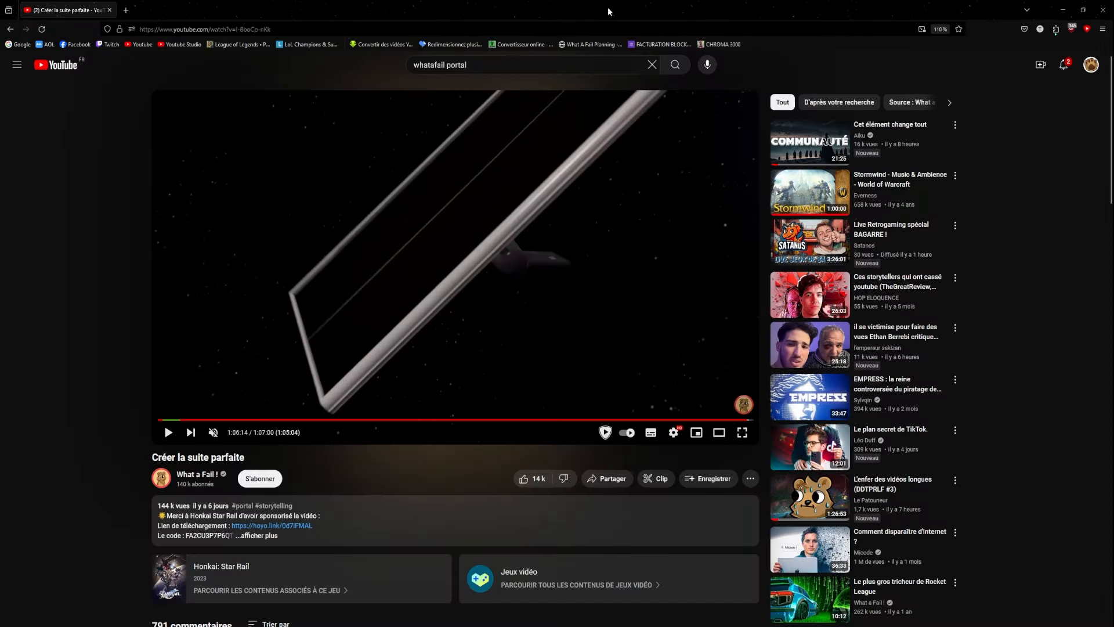
key(alt+Tab)
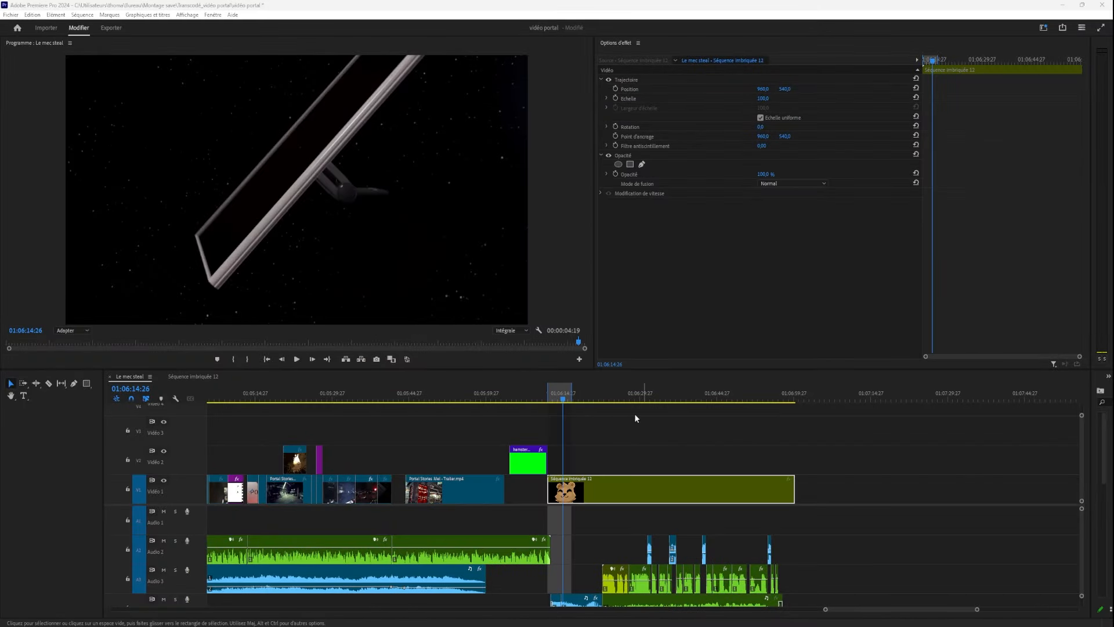
mouse_move(558, 402)
mouse_down()
mouse_move(547, 401)
mouse_move(556, 401)
mouse_up()
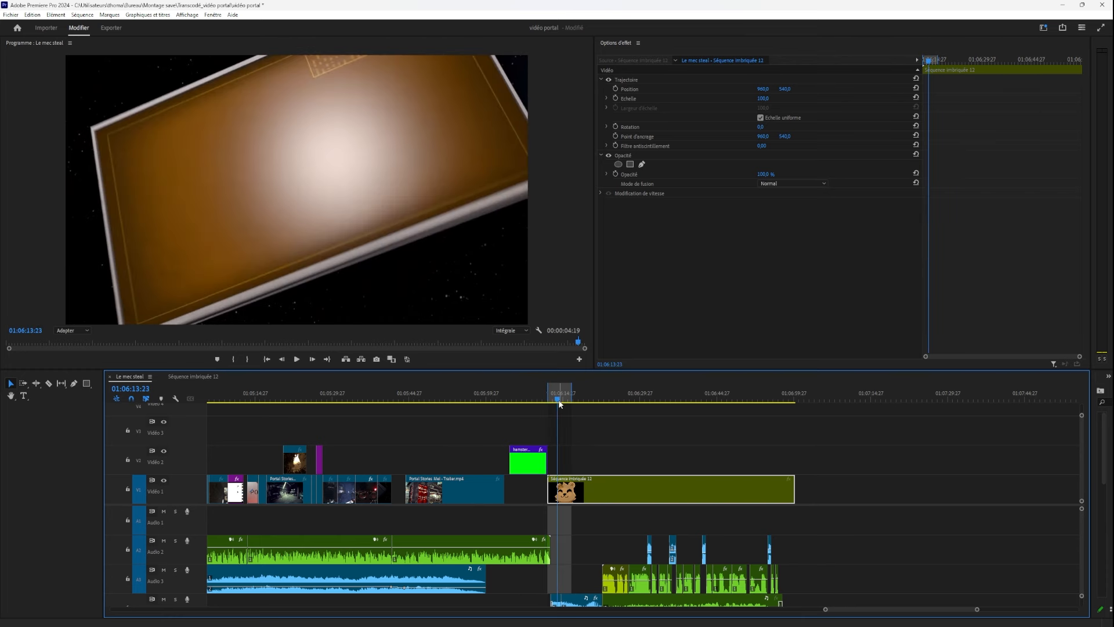
drag(557, 402, 607, 414)
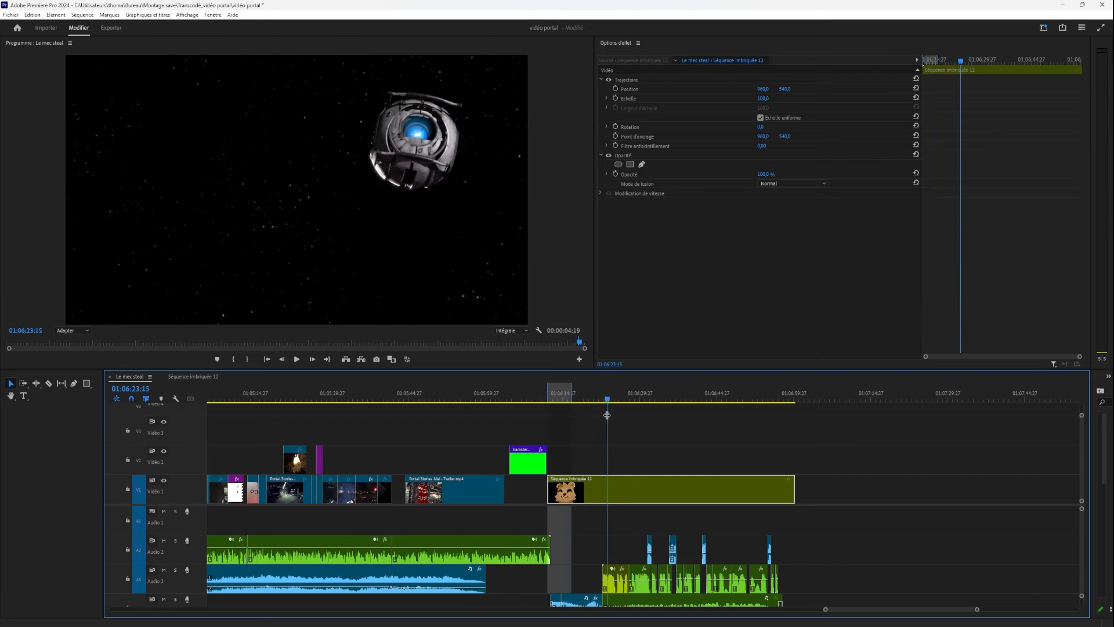
click(297, 359)
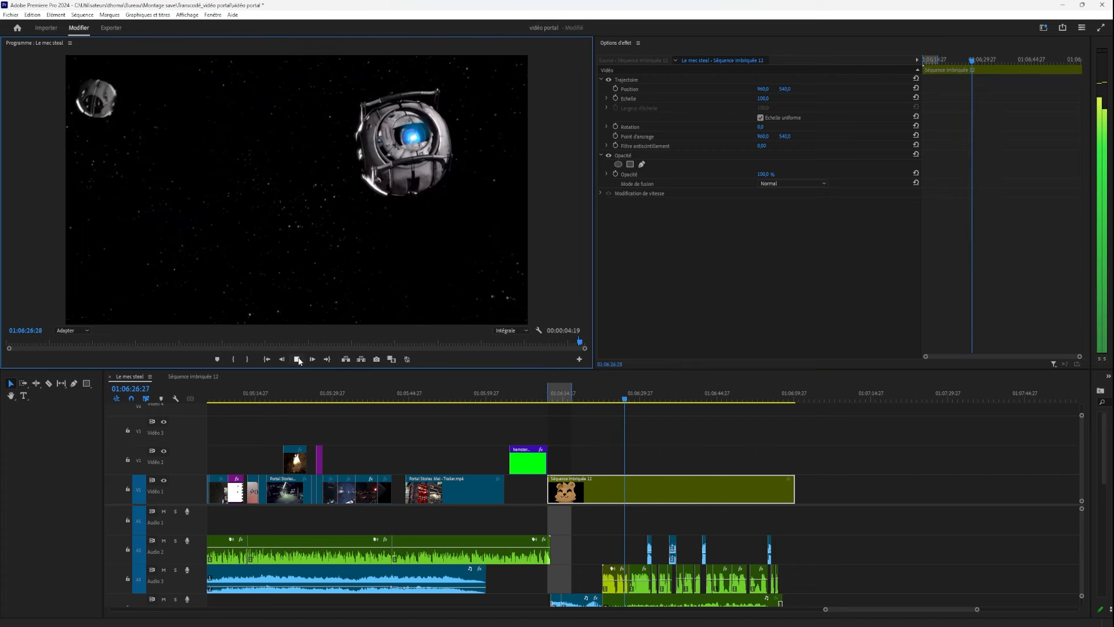
click(297, 359)
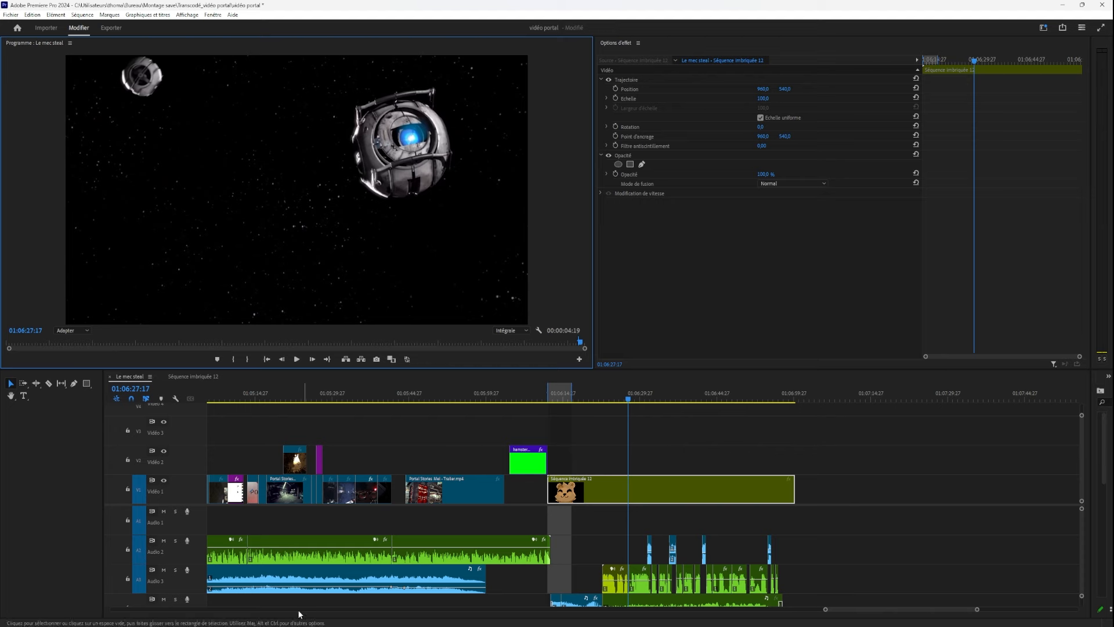
Review the floating core passage from 01:06:24:10, listening to the Portal 2 OST music and the Ending Portal 2 voice clip near 01:06:31.
click(611, 394)
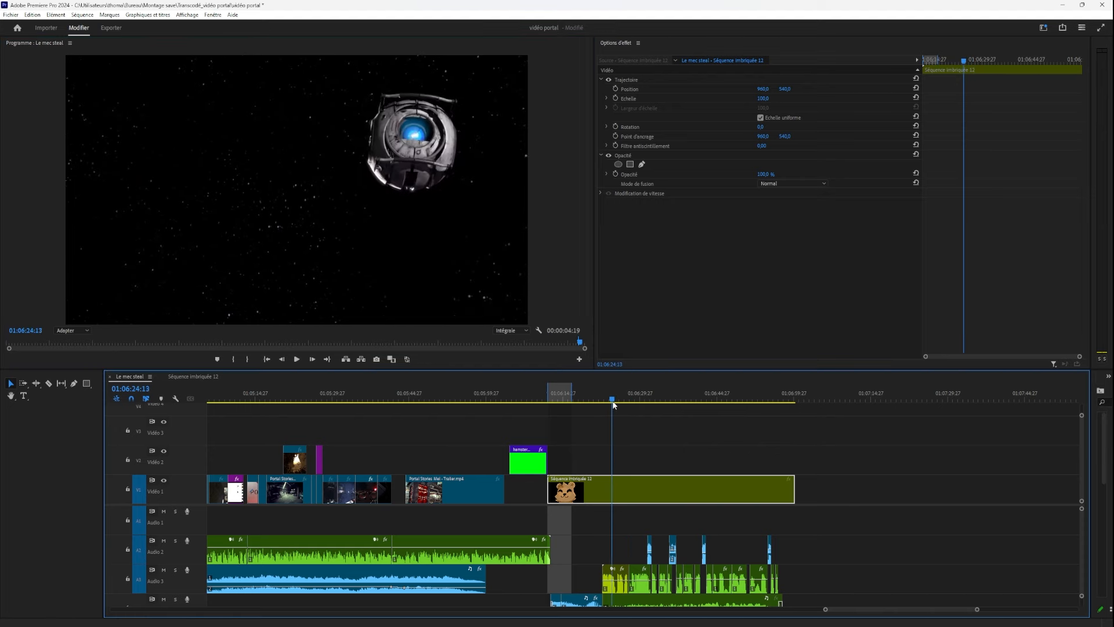
scroll(621, 551, up, 3)
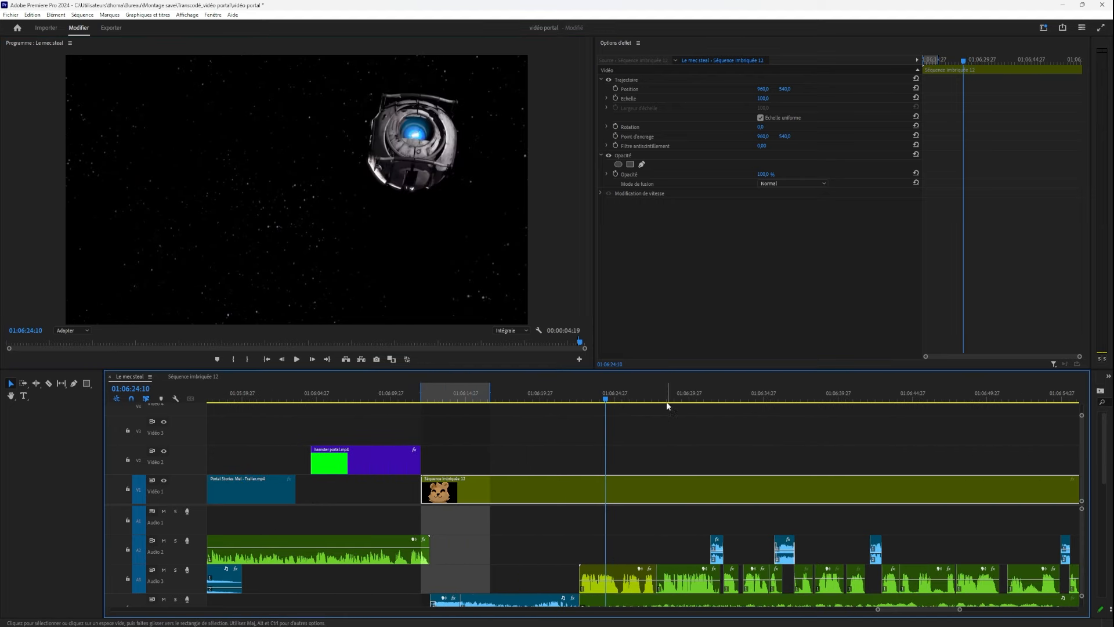
drag(666, 398, 706, 430)
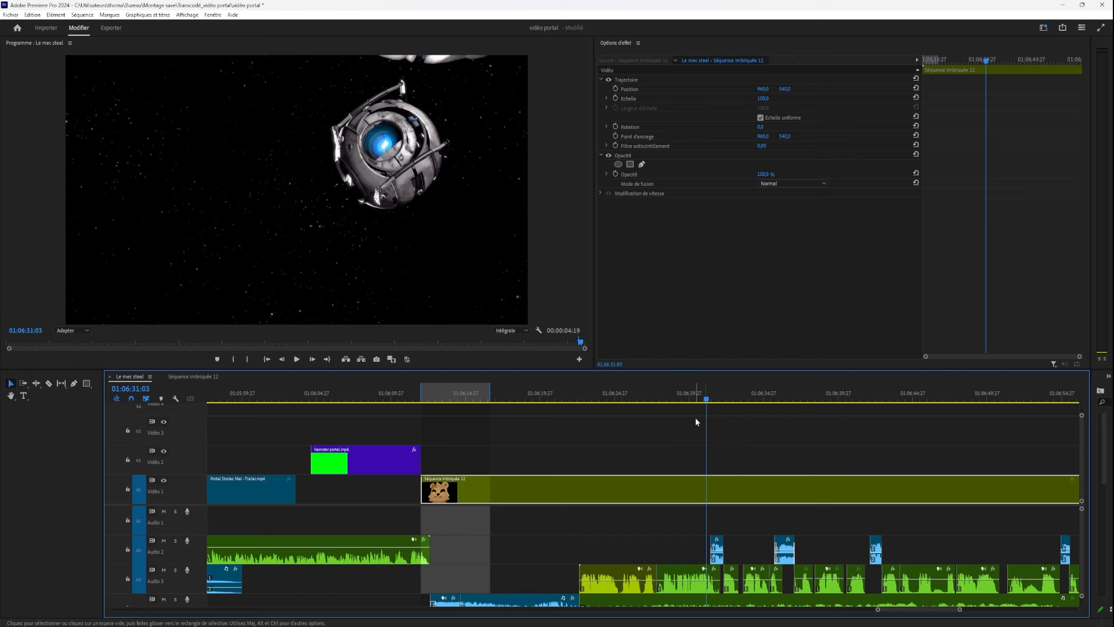
drag(739, 385, 688, 408)
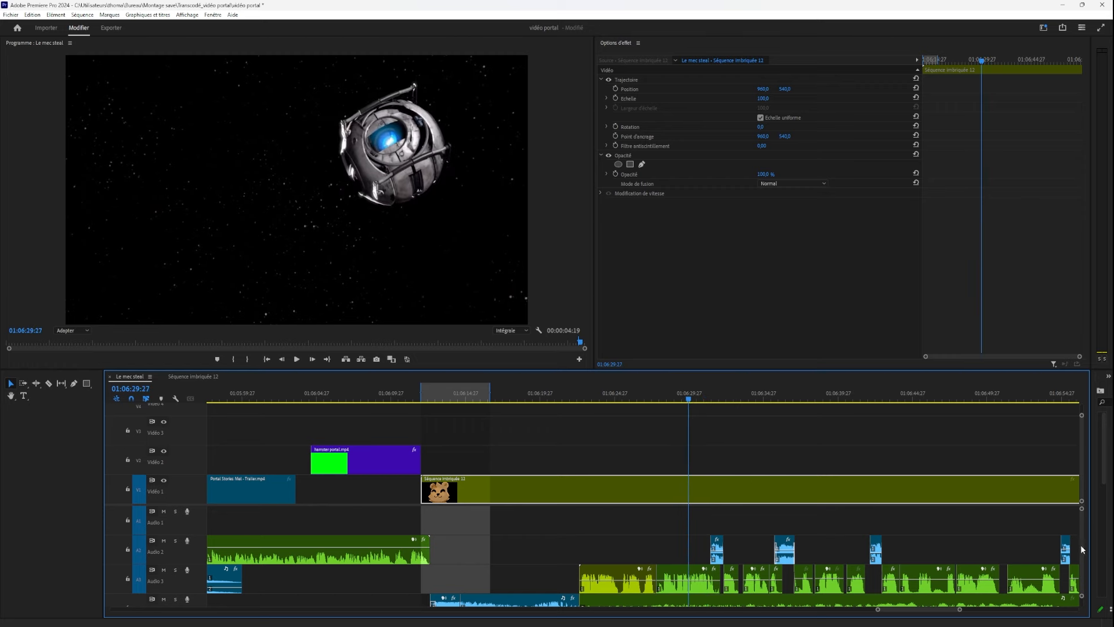
scroll(1082, 545, down, 2)
click(788, 581)
key(space)
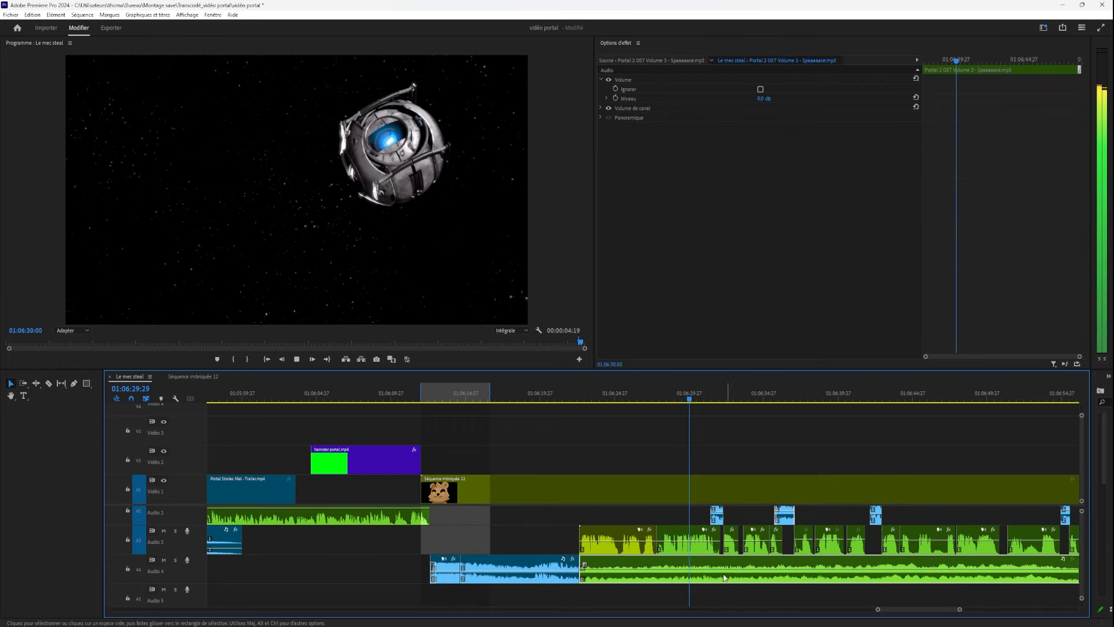
key(space)
click(718, 514)
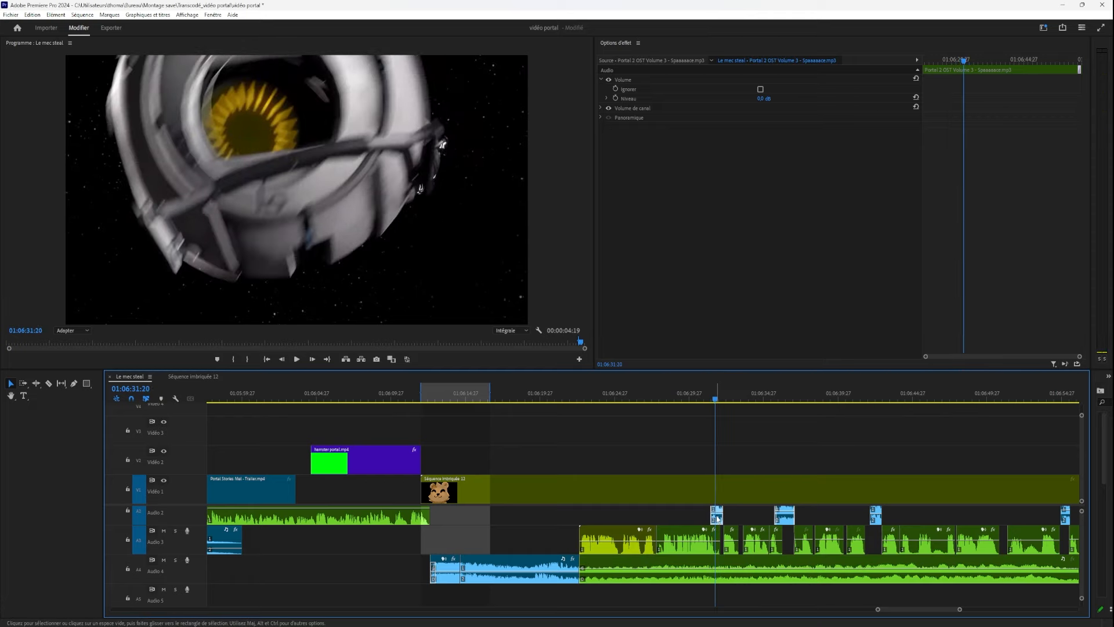
Skim the rest of the ending, return to the early sections, and play the gameplay passage near 00:24:41.
drag(714, 401, 793, 463)
scroll(751, 523, down, 5)
scroll(754, 527, down, 10)
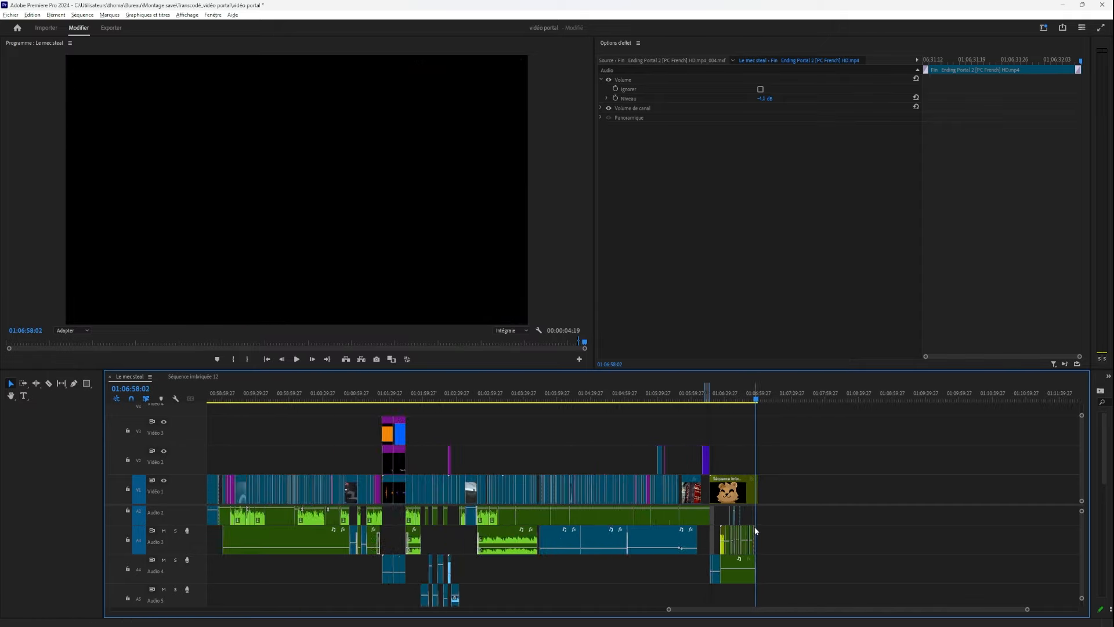
drag(348, 399, 272, 471)
scroll(255, 479, up, 10)
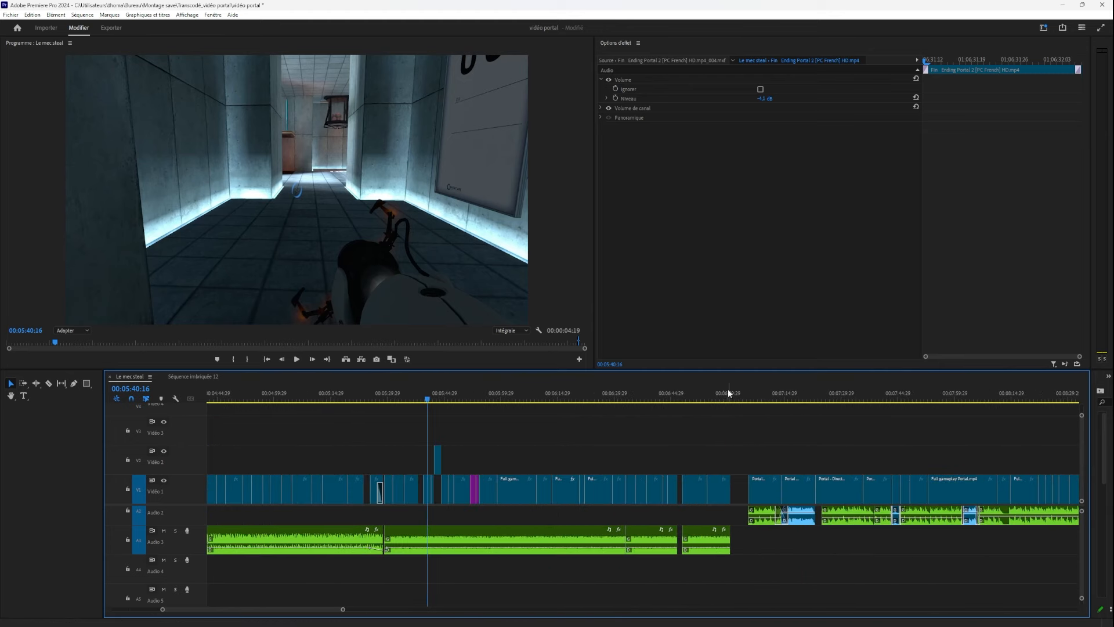
drag(723, 396, 713, 492)
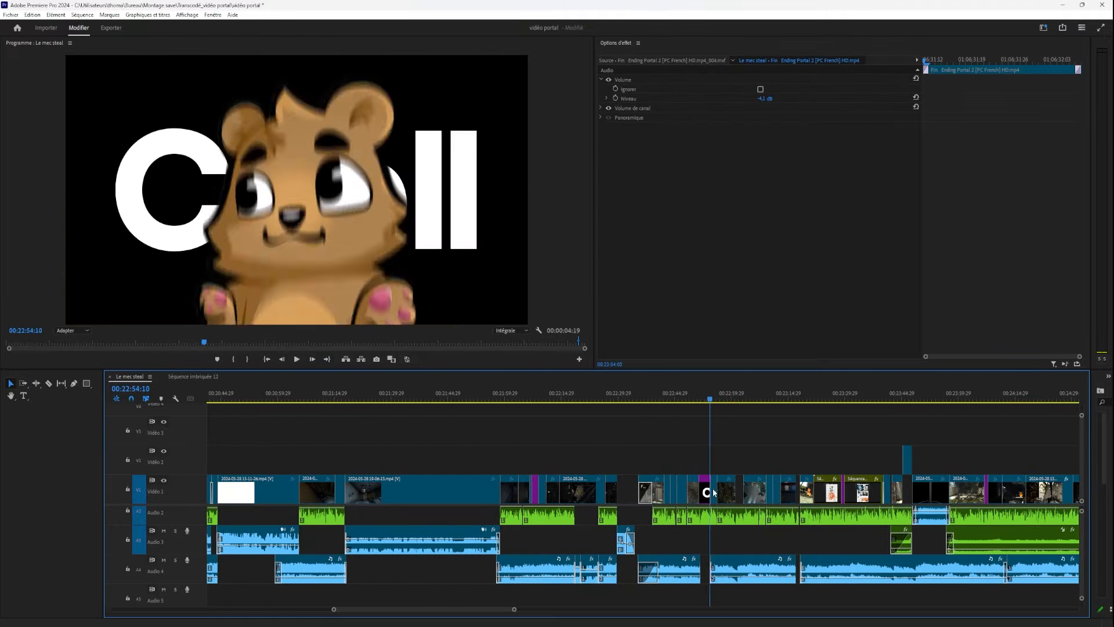
drag(906, 503, 776, 504)
key(space)
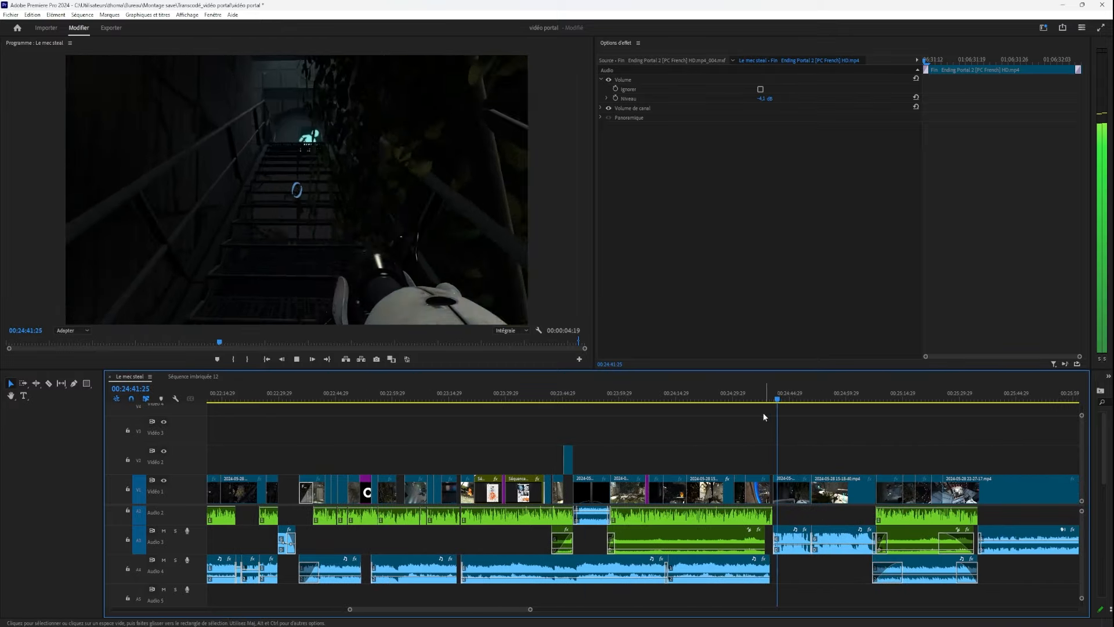
scroll(792, 510, up, 2)
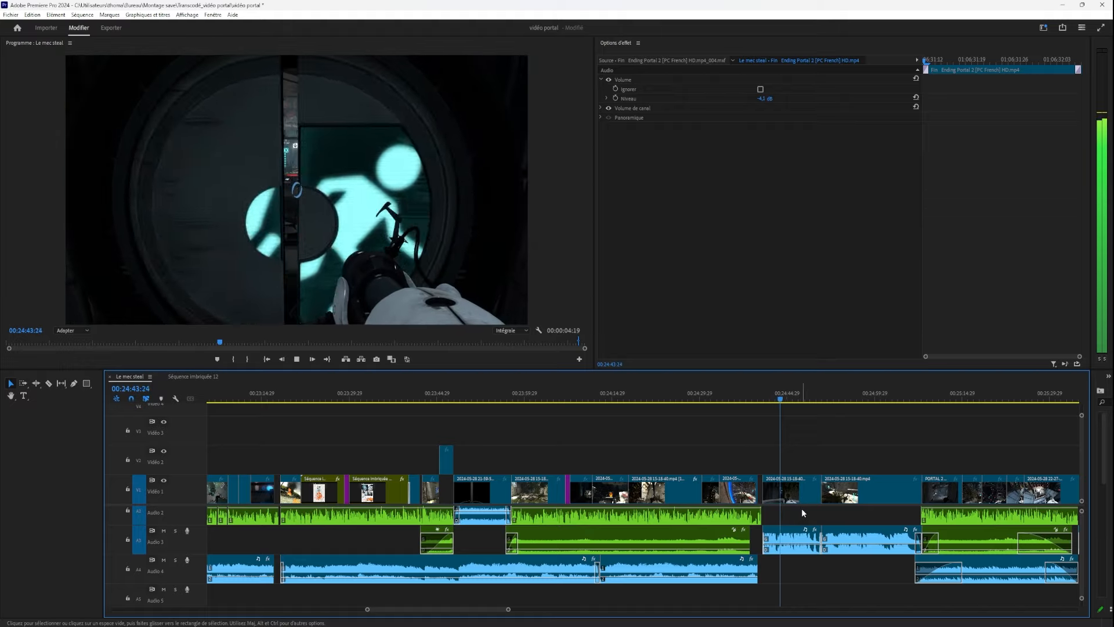
click(844, 530)
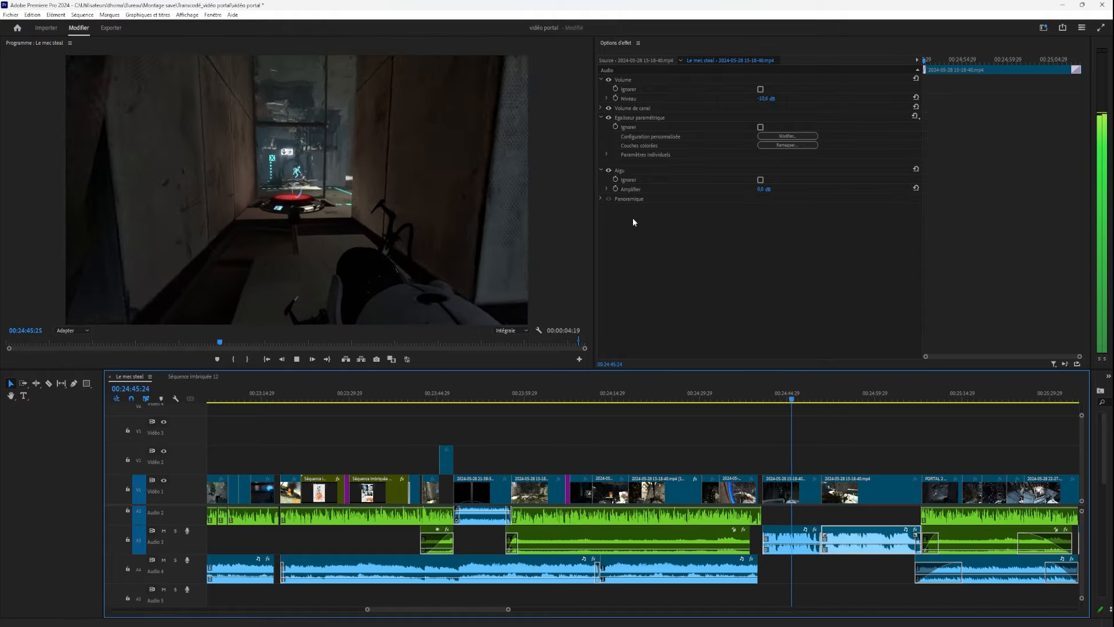
click(608, 117)
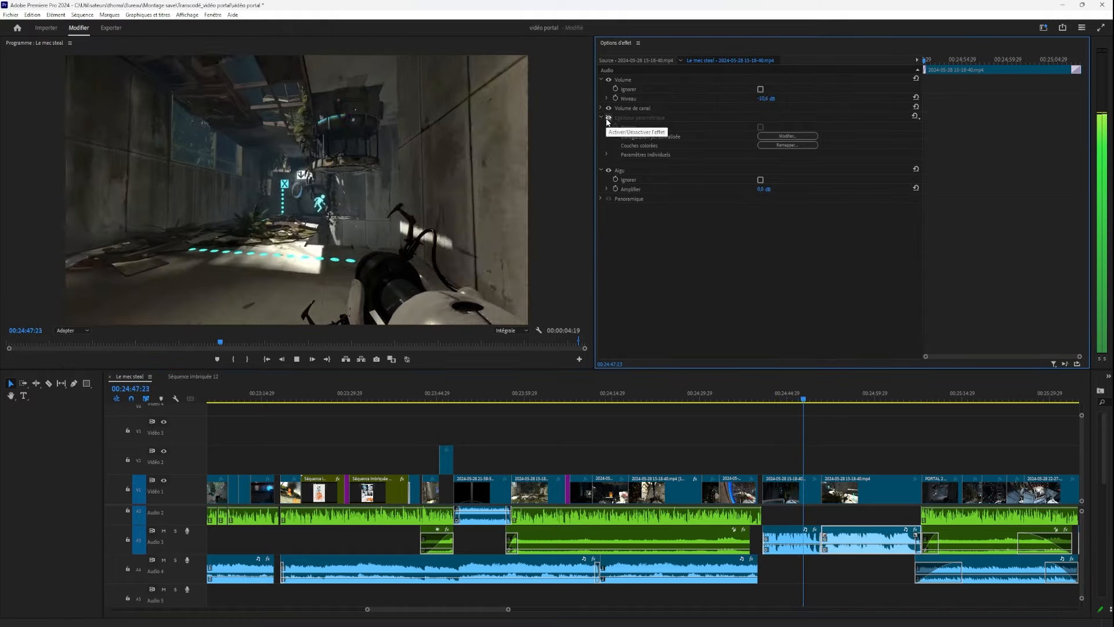
click(609, 171)
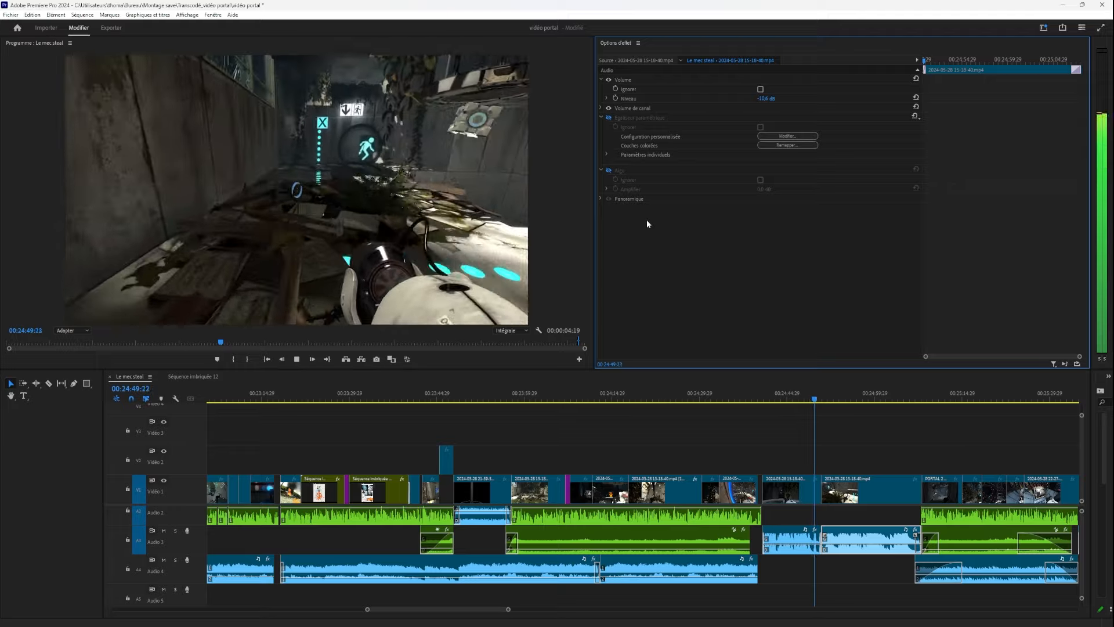
Enlarge the program preview and replay the gameplay clip around 00:24:52 to hear its audio without the effects.
scroll(785, 465, up, 2)
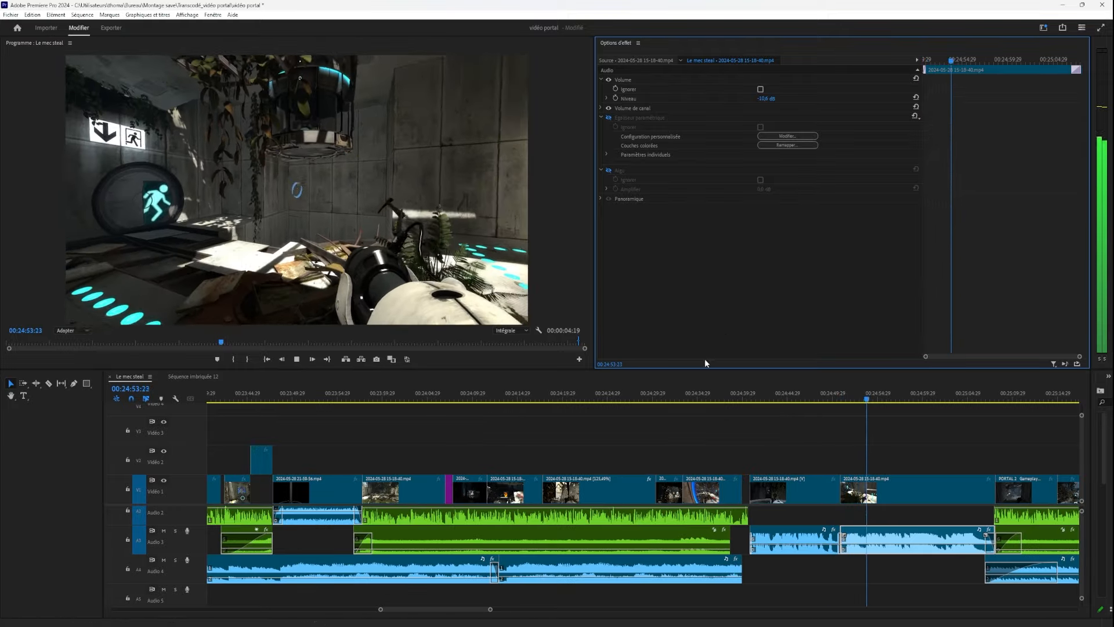
drag(595, 302, 884, 348)
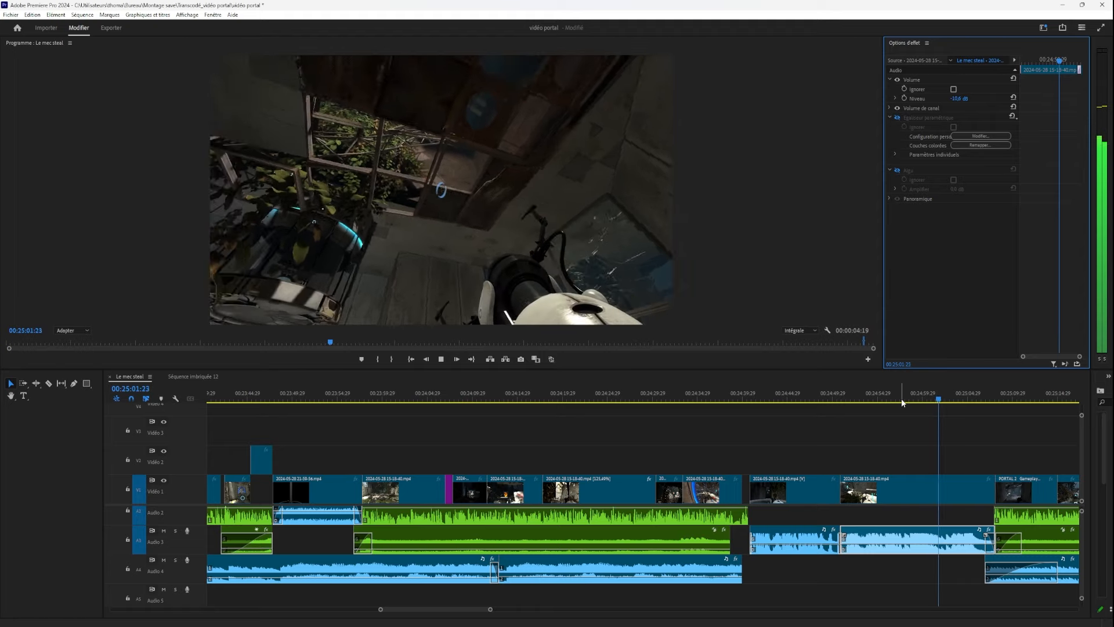
key(space)
drag(906, 401, 855, 401)
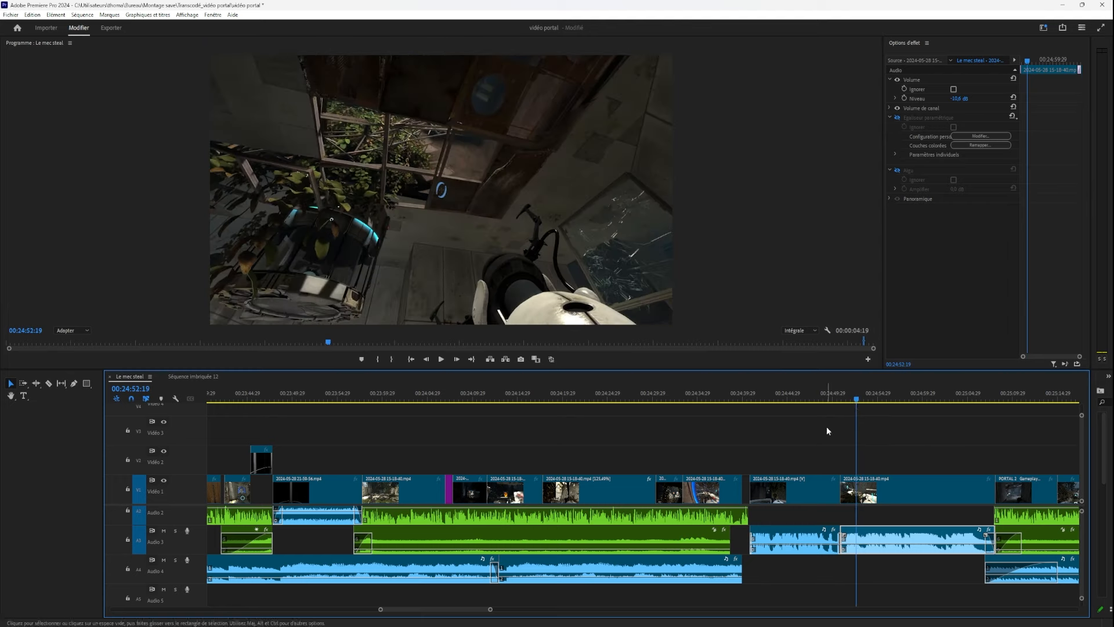
click(871, 400)
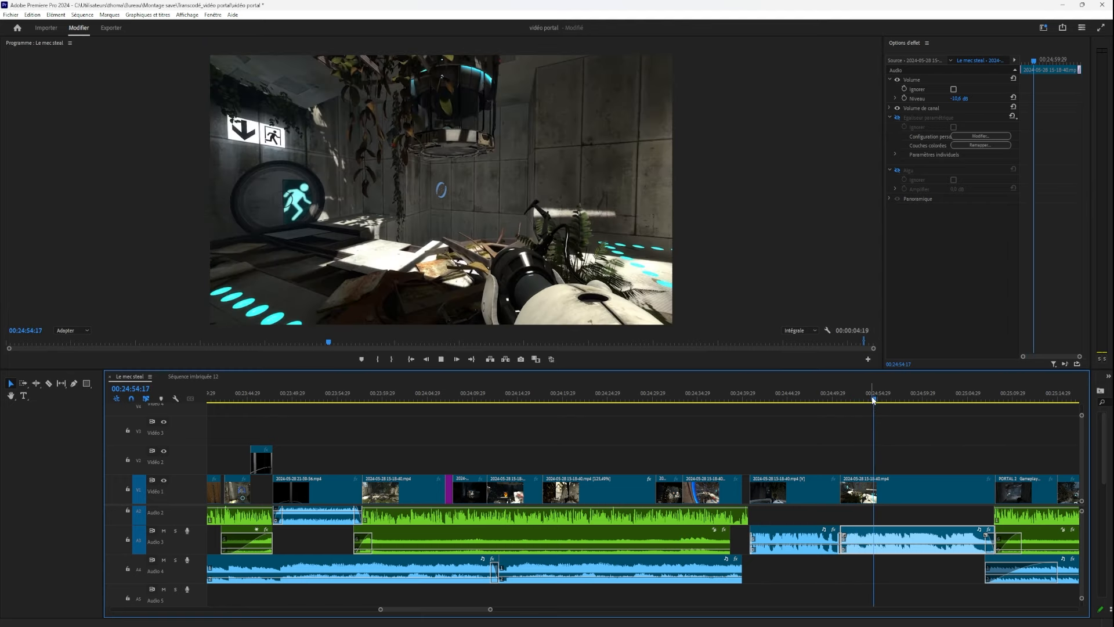
key(space)
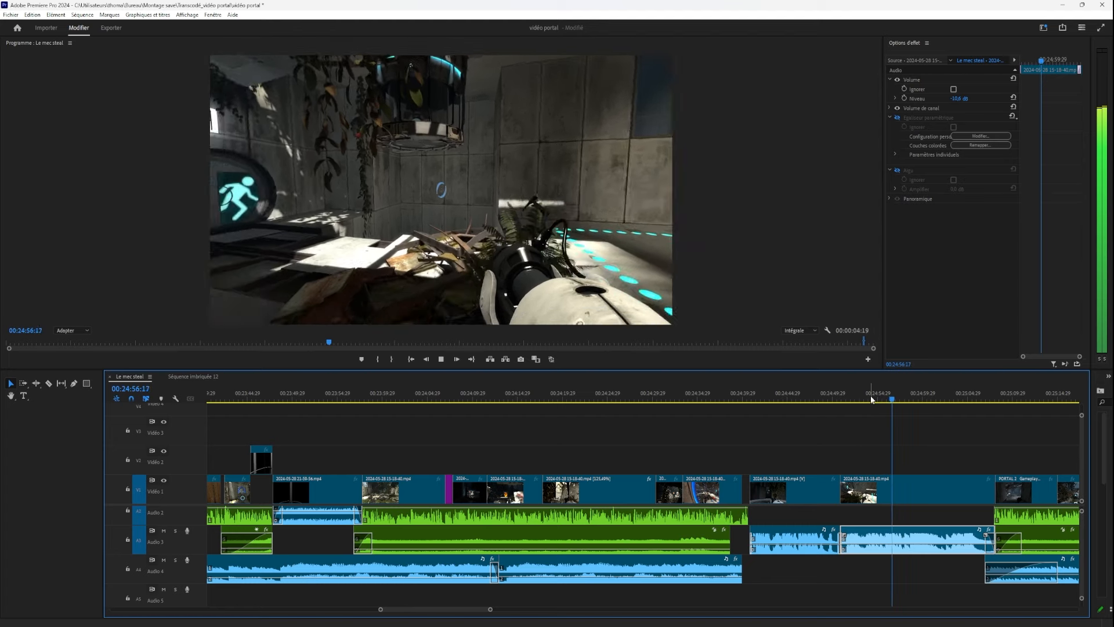
key(space)
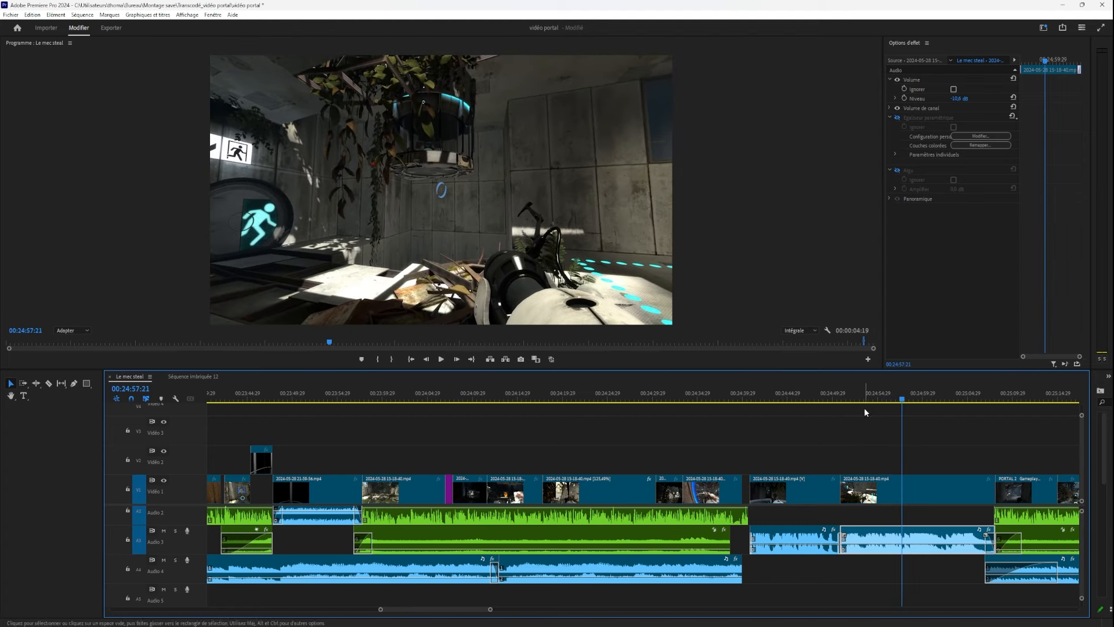
click(855, 399)
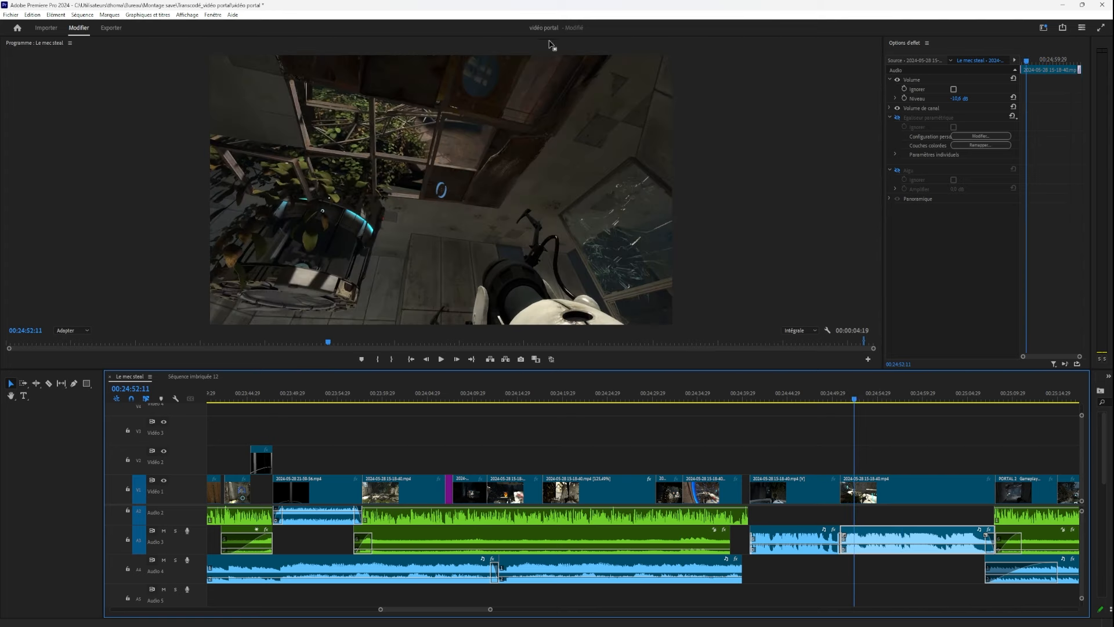
Re-enable the clip's Egaliseur paramétrique, inspect its Radio ancienne curve, and move the playhead to the clip's start at 00:24:50:24.
click(898, 119)
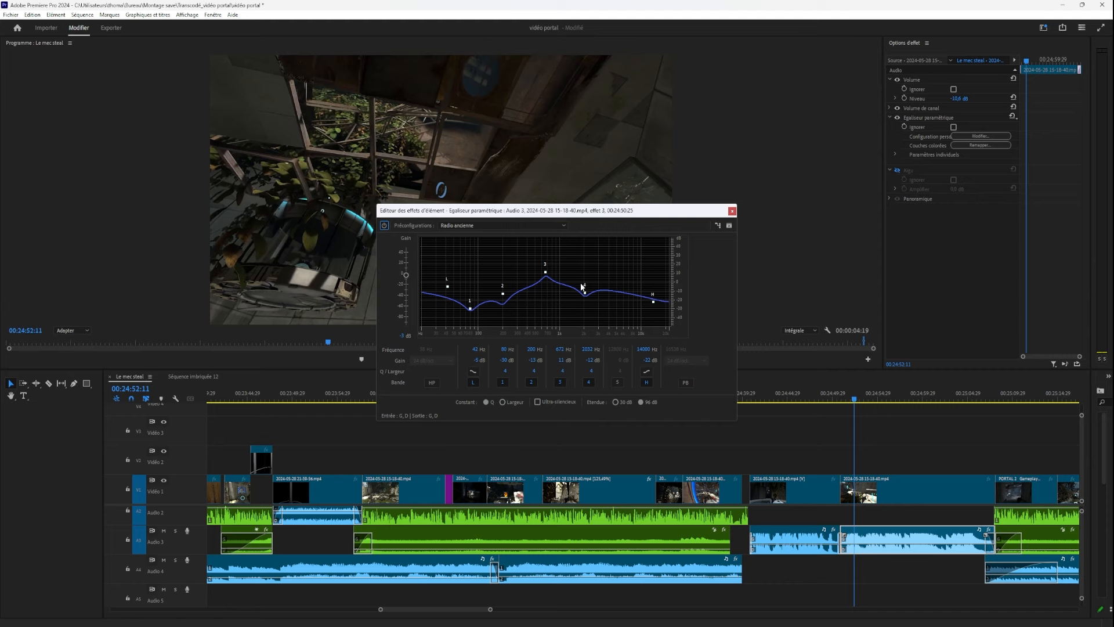
click(732, 210)
click(842, 393)
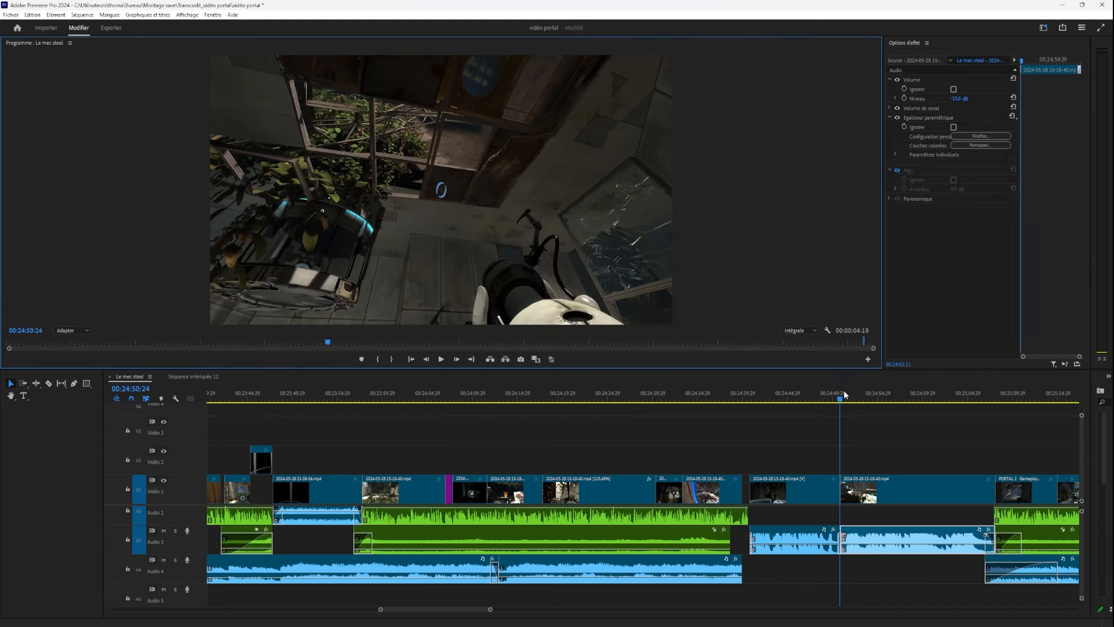
key(space)
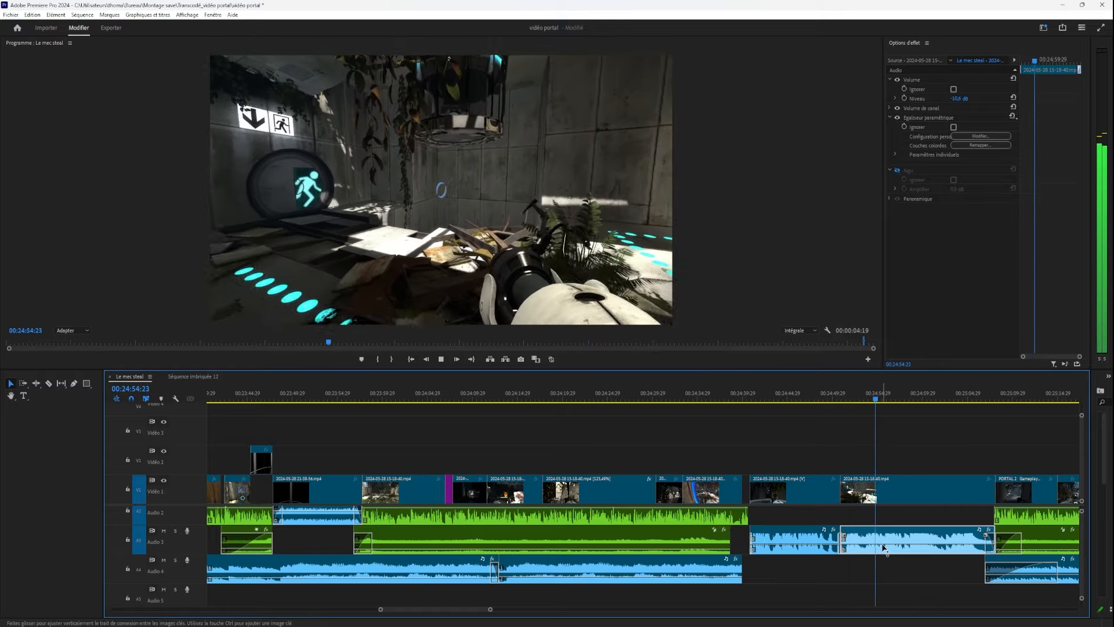
drag(880, 544, 880, 541)
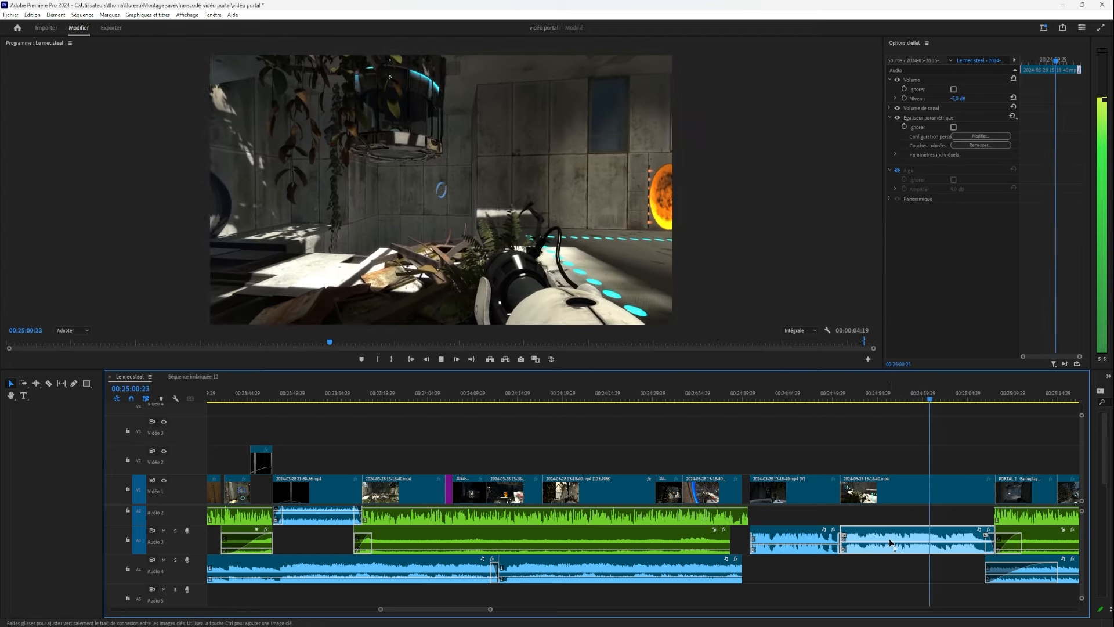
drag(827, 387, 796, 390)
key(space)
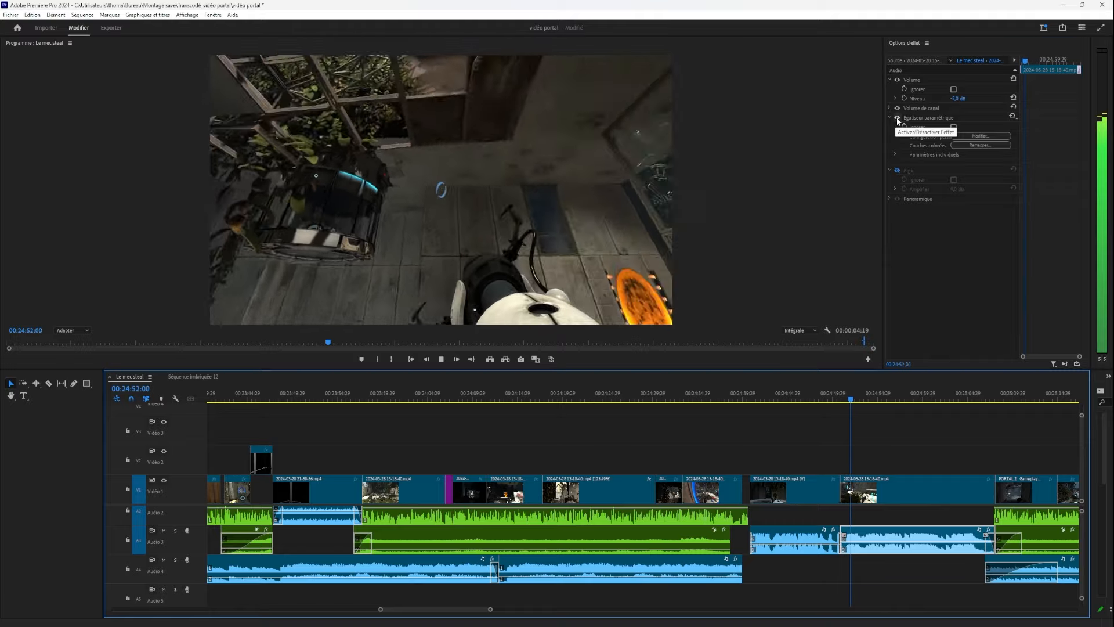
Compare the clip's sound with Egaliseur paramétrique off and on during playback, then stop and return to 00:24:56:18 with the clip selected.
click(897, 118)
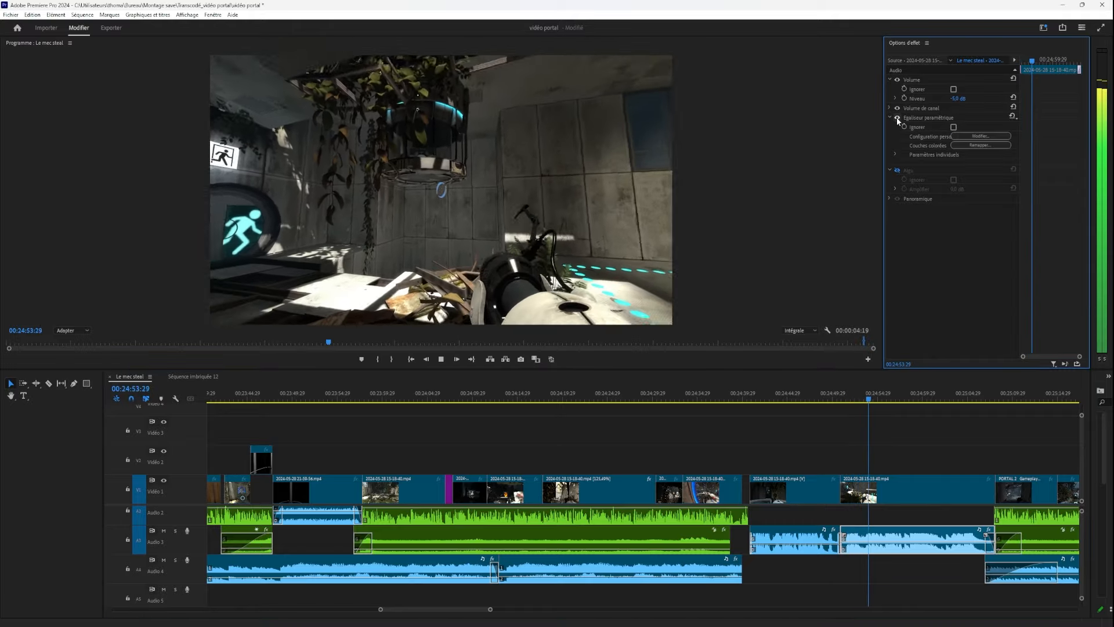
click(897, 118)
click(897, 117)
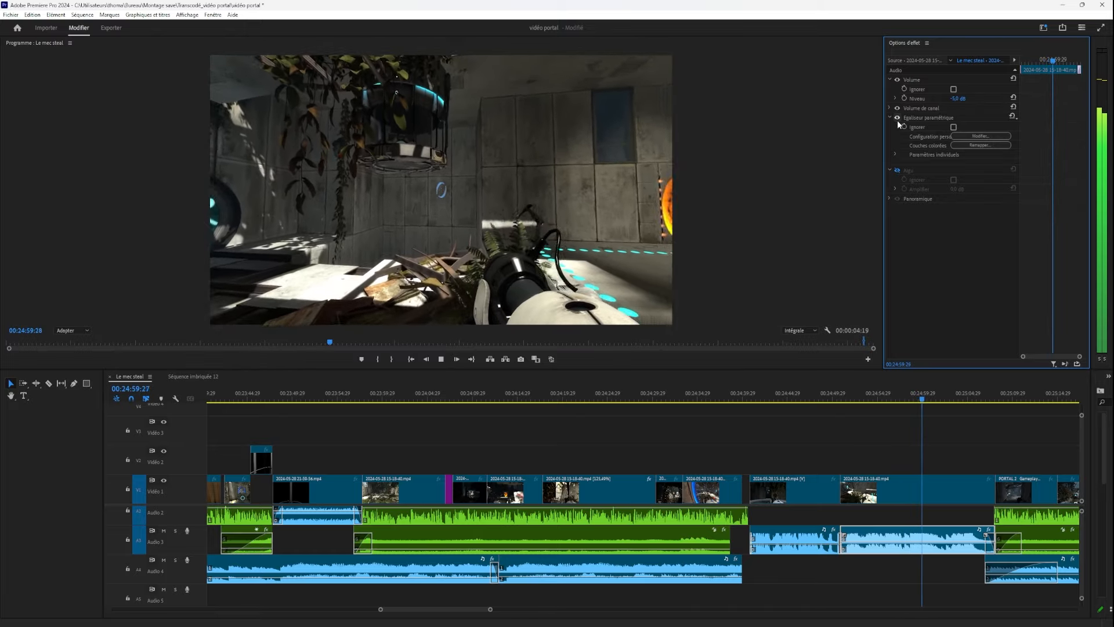
click(896, 118)
click(933, 432)
key(space)
drag(886, 396, 737, 454)
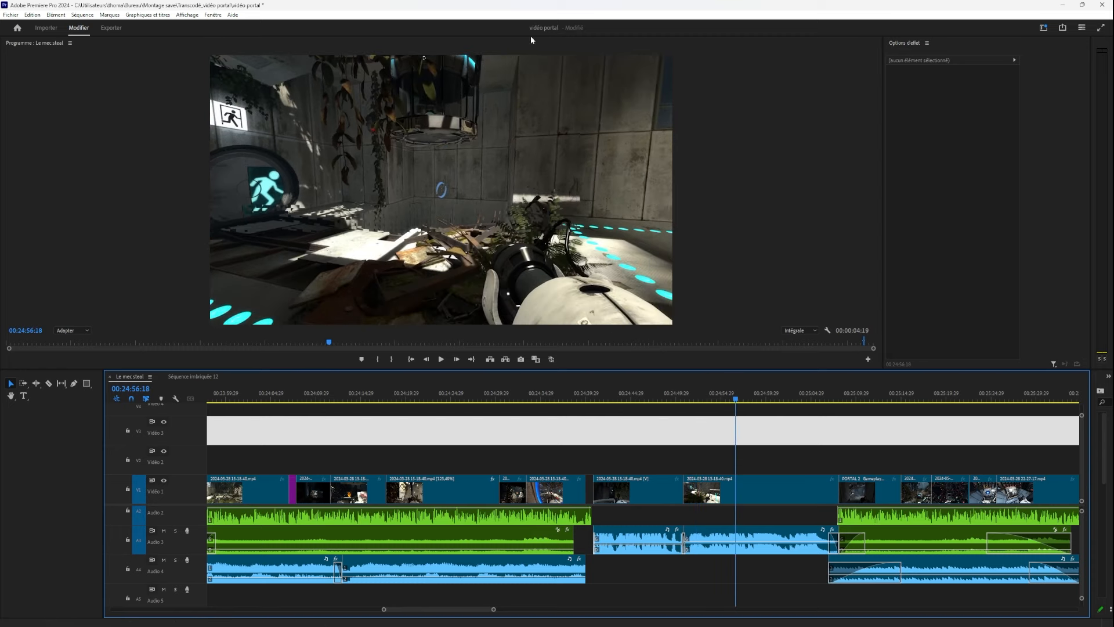
click(824, 536)
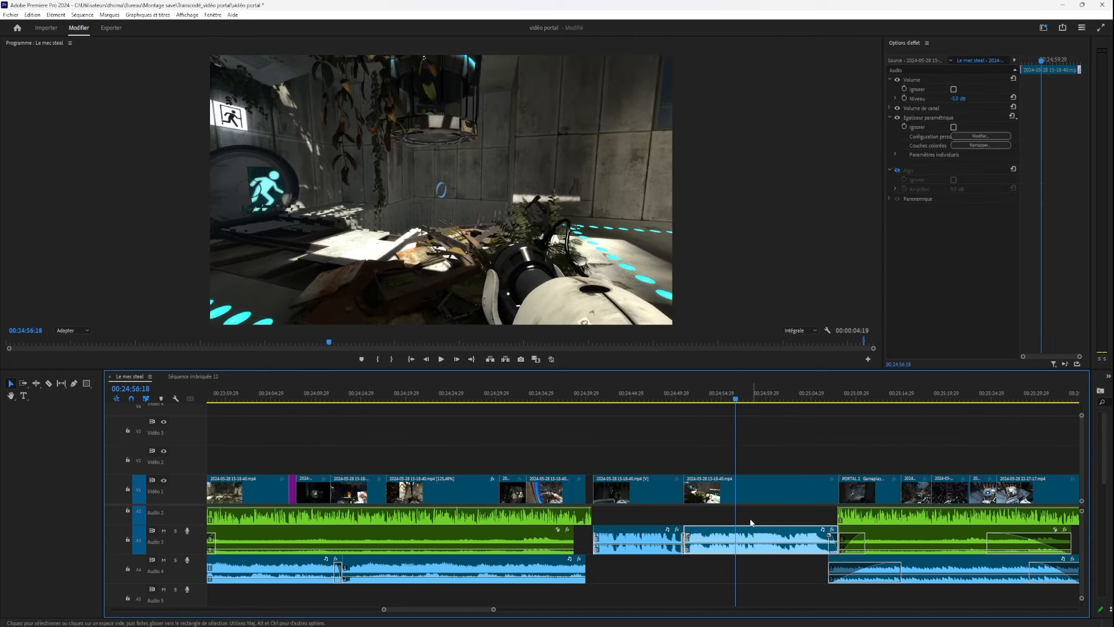
Show the entire sequence with its video and audio tracks in a taller timeline and move the playhead to 00:07:53:29.
key(minus)
key(minus)
key(minus)
key(minus)
key(minus)
key(minus)
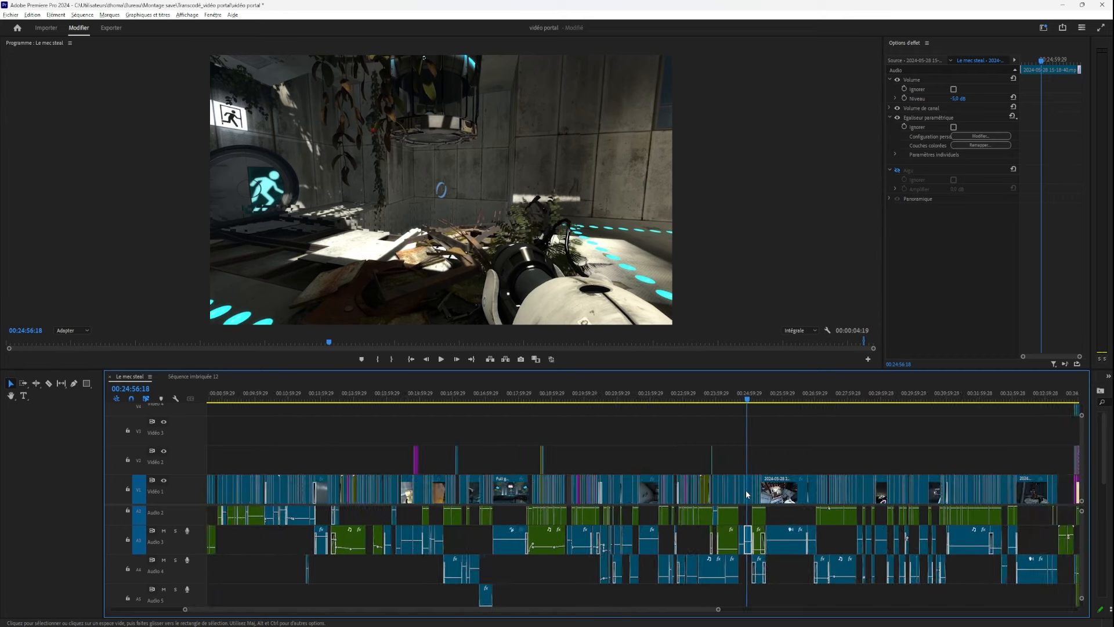
key(minus)
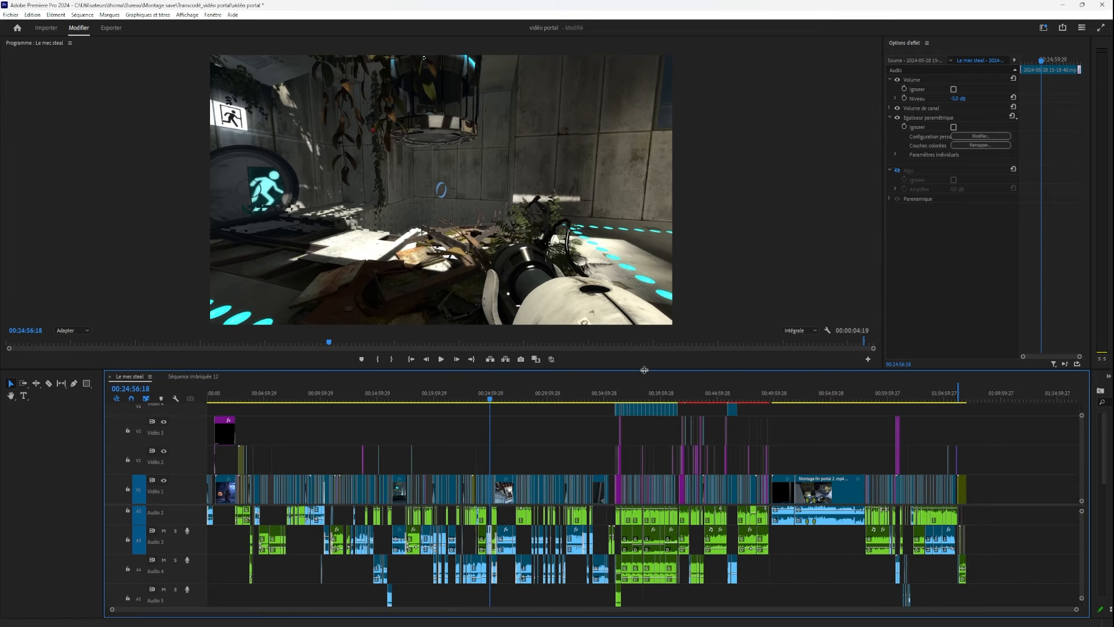
click(620, 200)
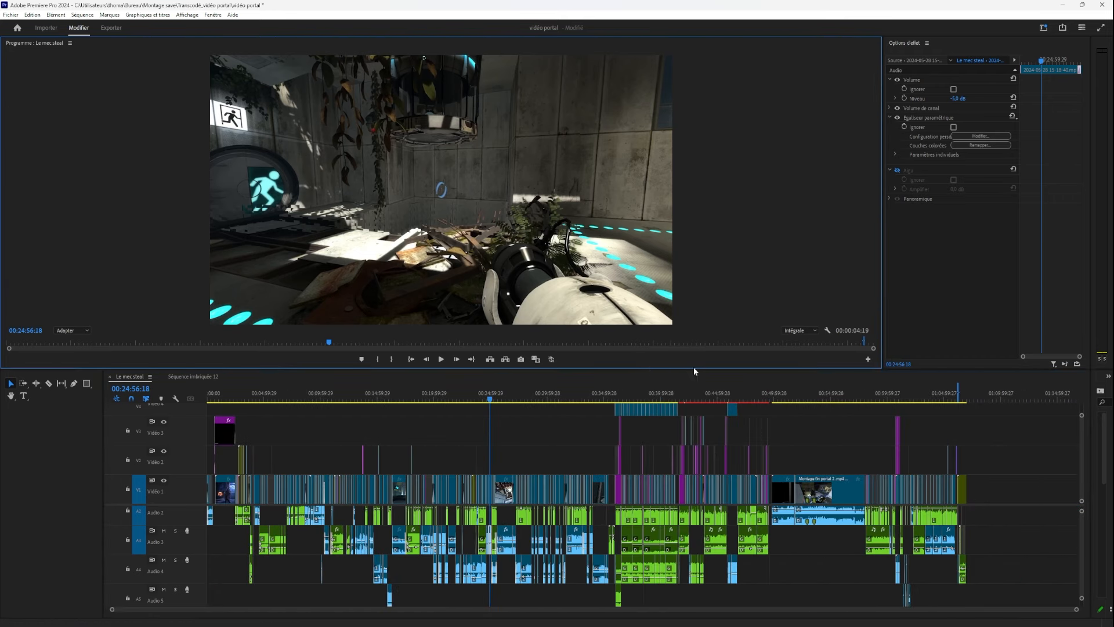
drag(690, 369, 663, 174)
drag(490, 194, 300, 259)
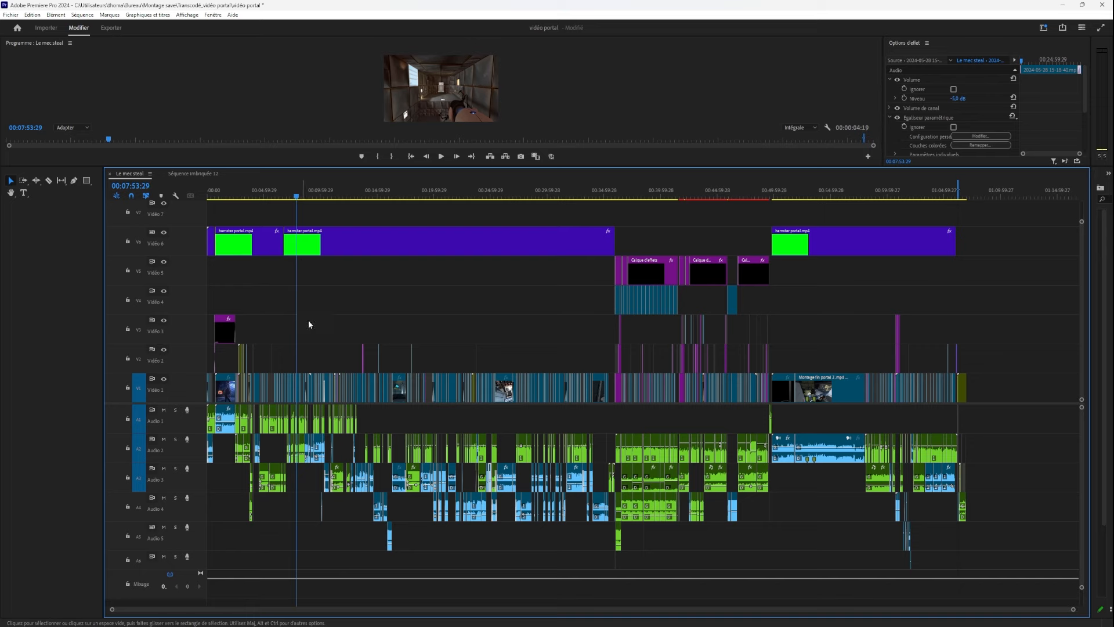
Enlarge the program preview and scrub back through the early Portal gameplay clips to 00:05:35:17.
drag(399, 168, 400, 423)
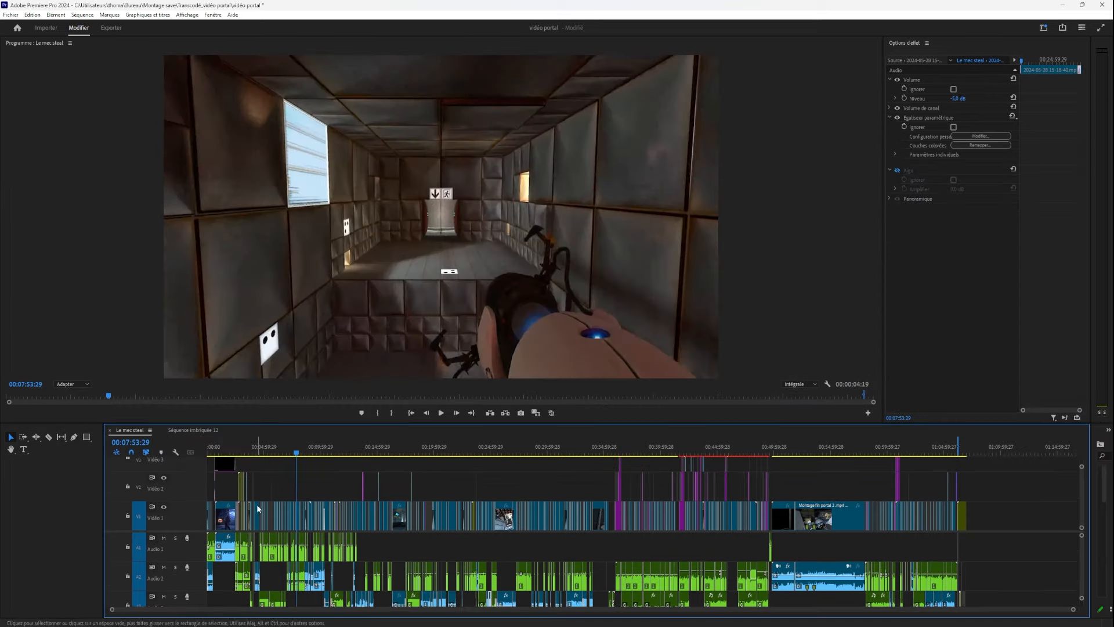
scroll(285, 475, up, 5)
scroll(334, 513, up, 8)
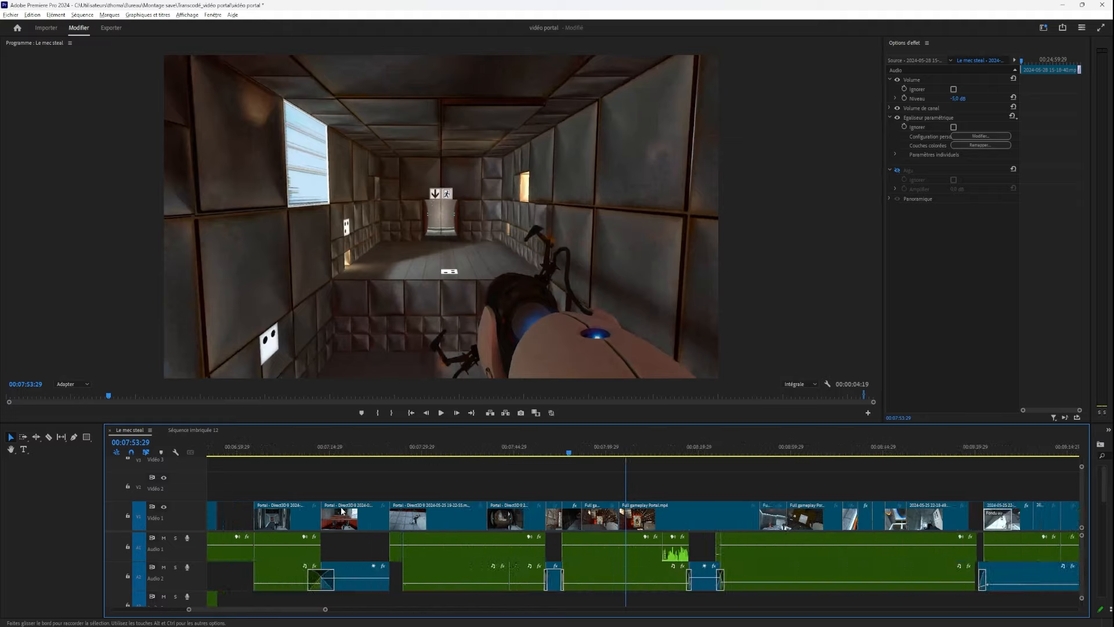
drag(415, 455, 391, 534)
drag(303, 449, 386, 516)
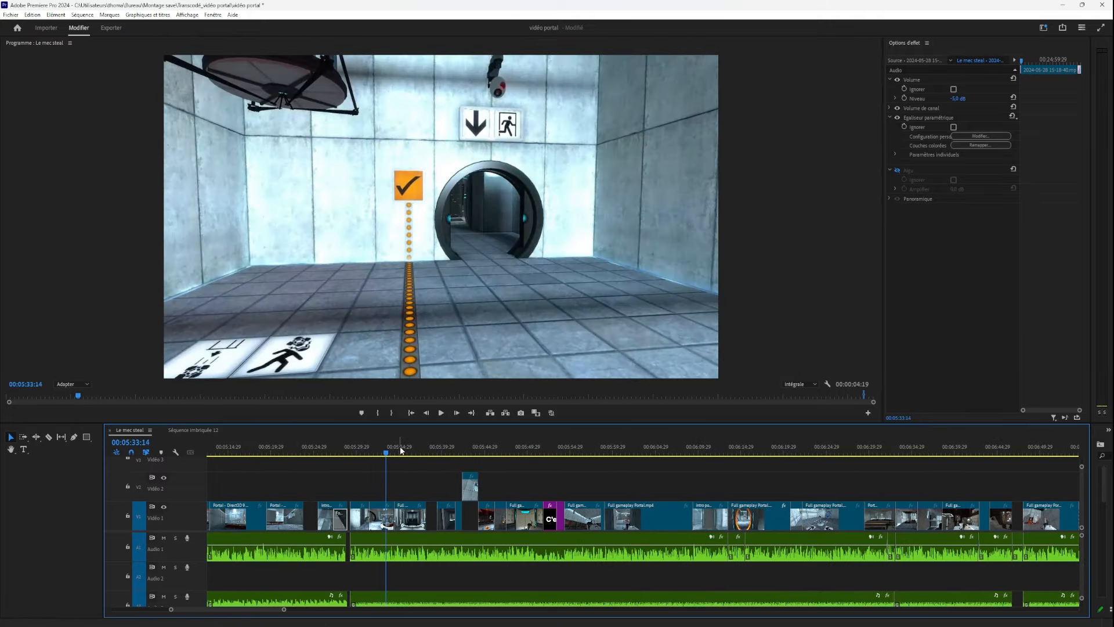
drag(394, 447, 403, 448)
Skim forward through the gameplay to 00:08:16:13 and show the whole sequence again in a taller timeline.
key(minus)
key(minus)
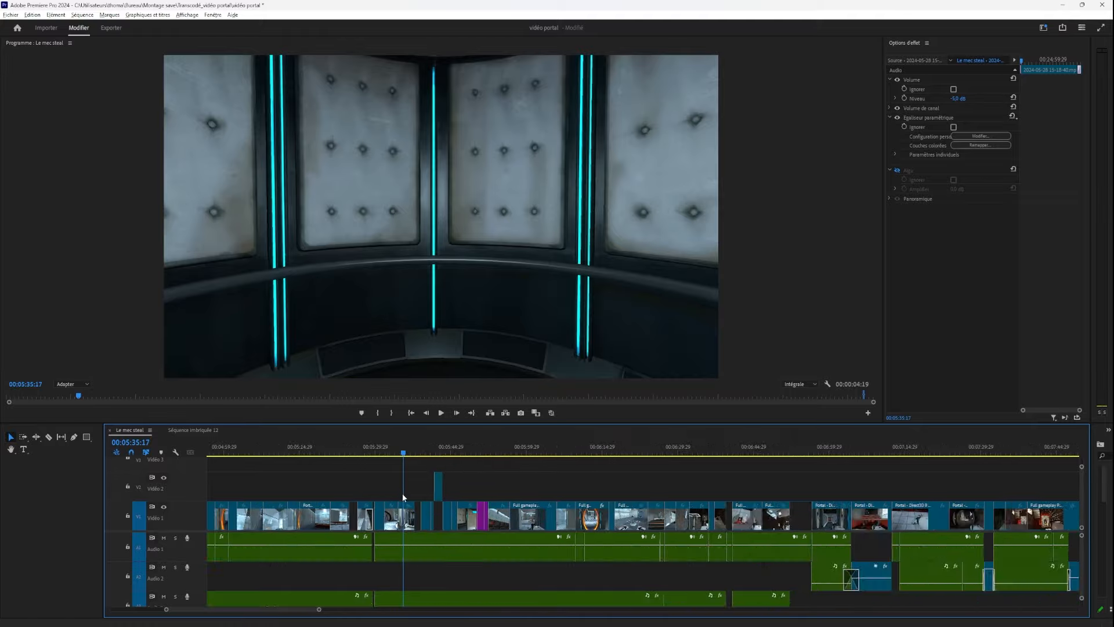
click(563, 448)
drag(563, 447, 877, 463)
scroll(860, 493, down, 6)
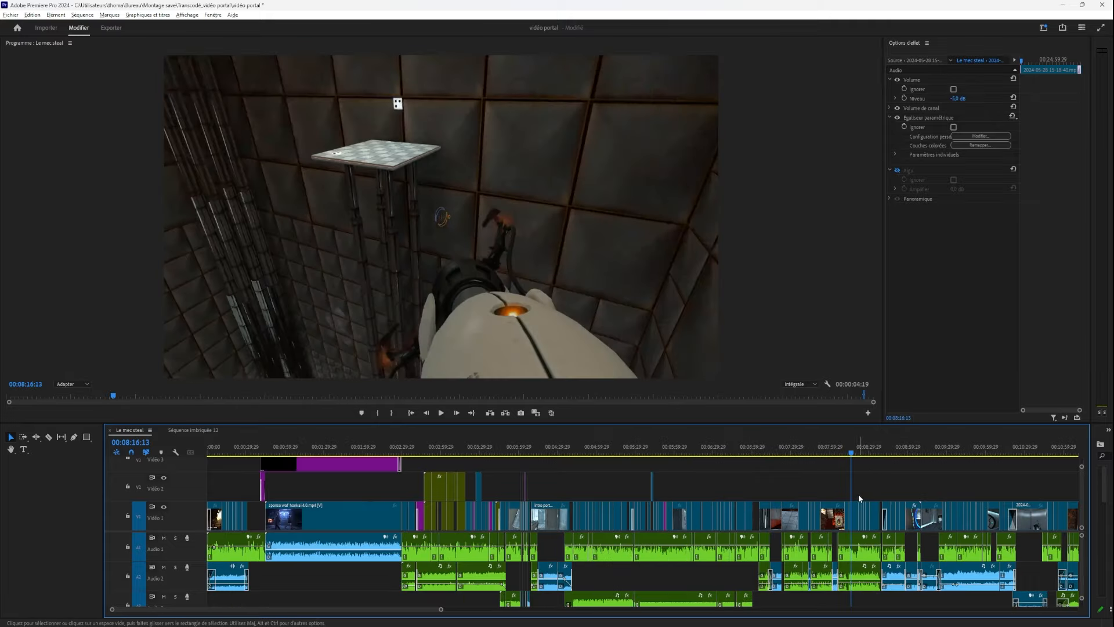
drag(545, 423, 556, 303)
scroll(486, 430, down, 3)
scroll(485, 431, down, 3)
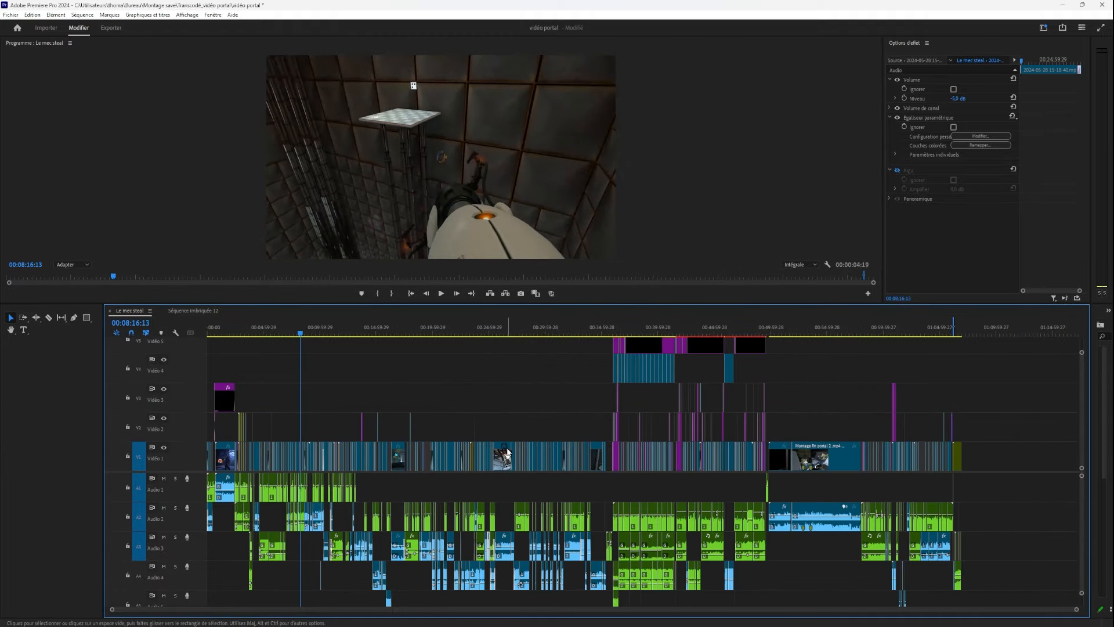